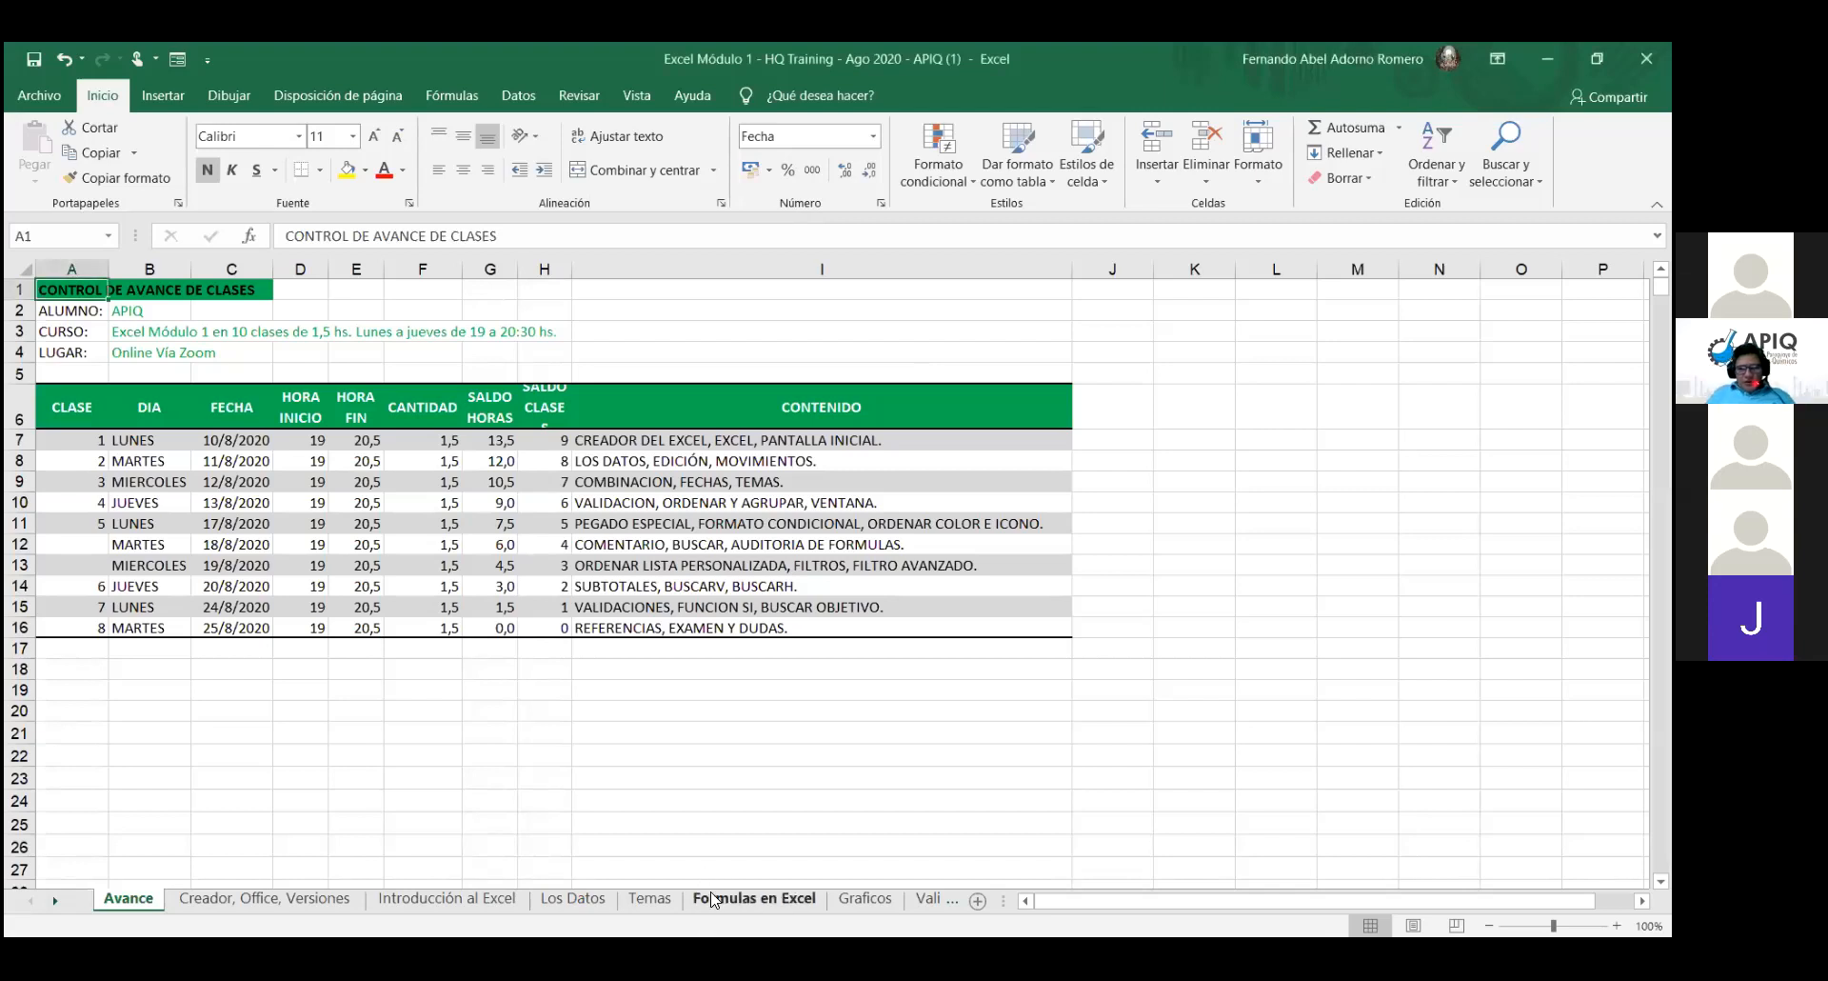
- Switch to the 'Formulas en Excel' worksheet tab
{"action": "left_click", "coordinate": [752, 898]}
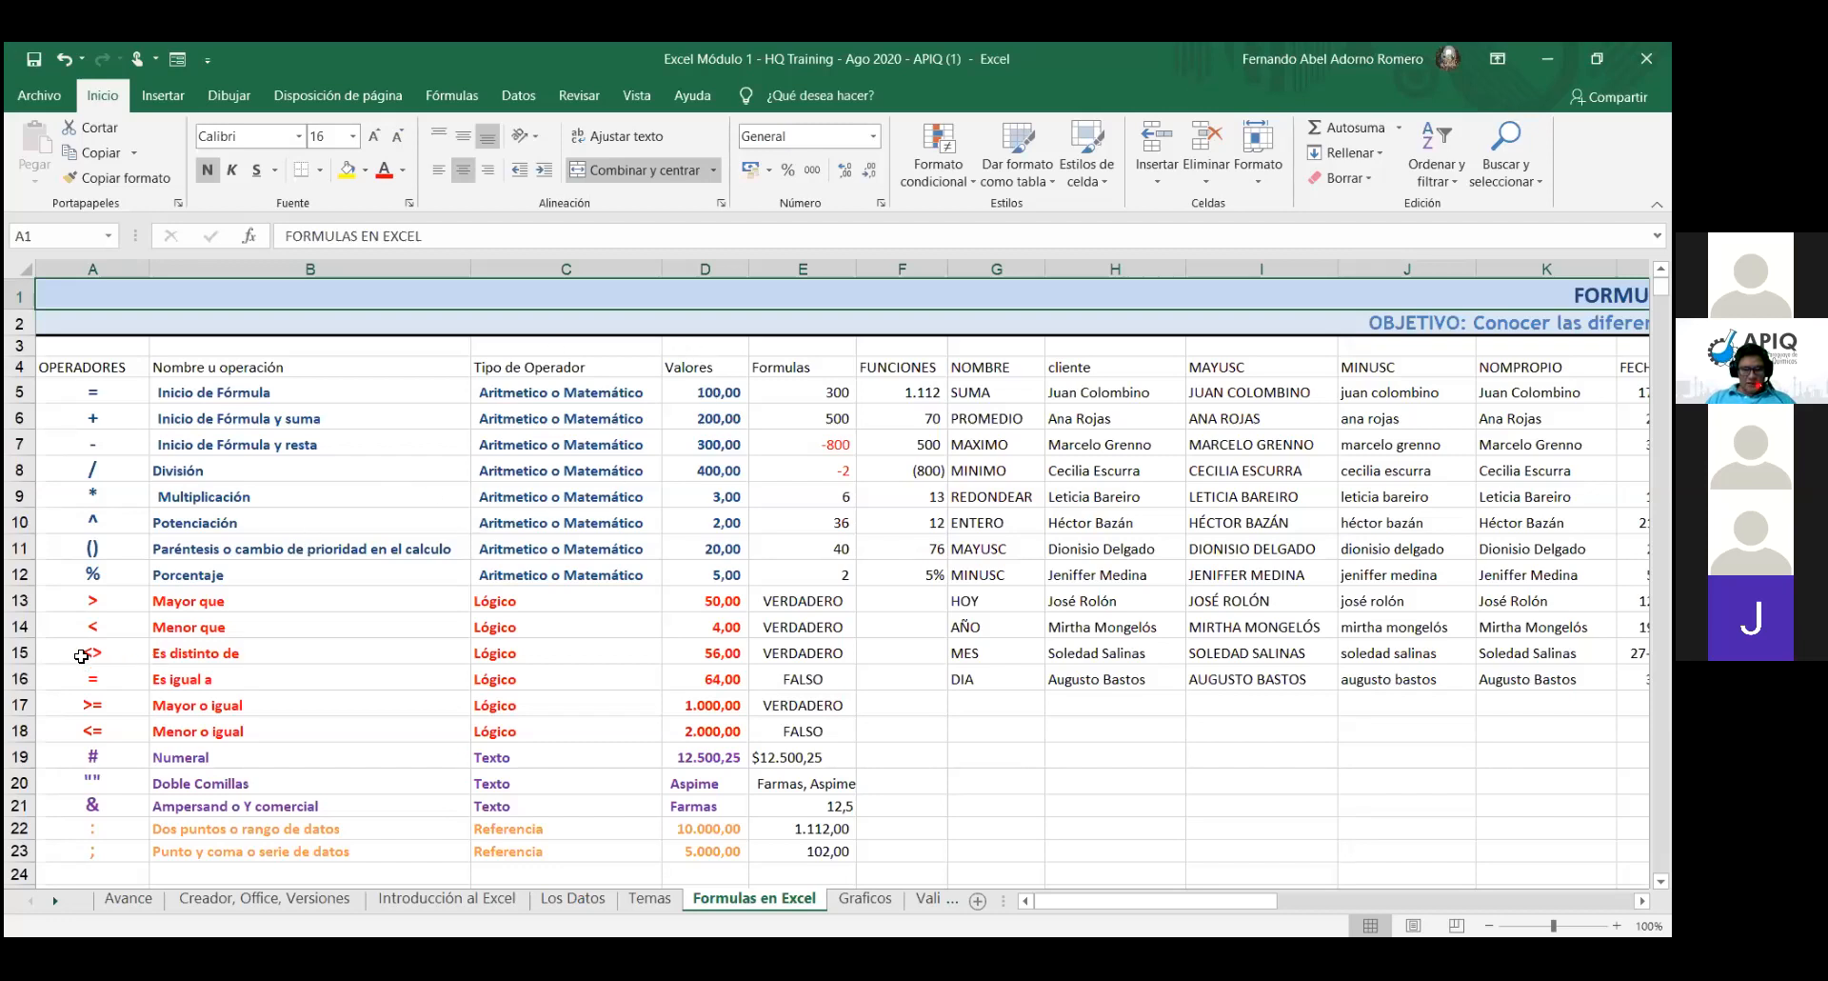
{"action": "left_click", "coordinate": [19, 521]}
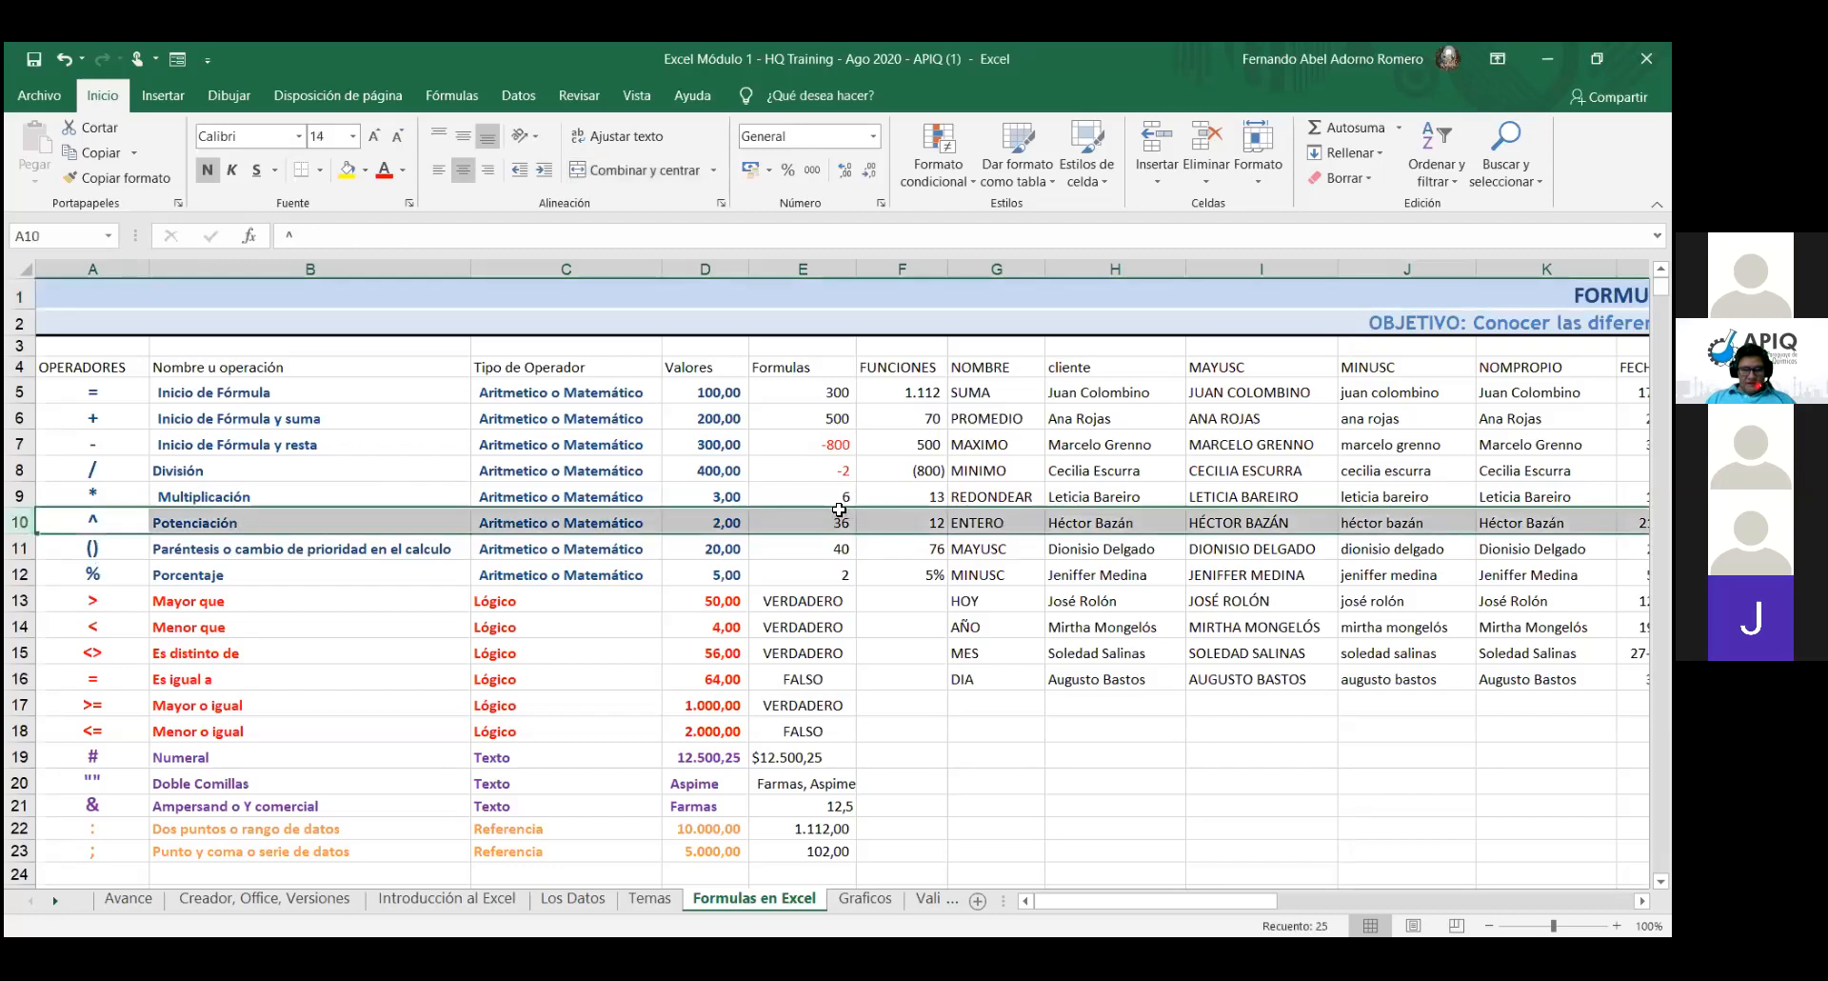
{"action": "left_click", "coordinate": [913, 525]}
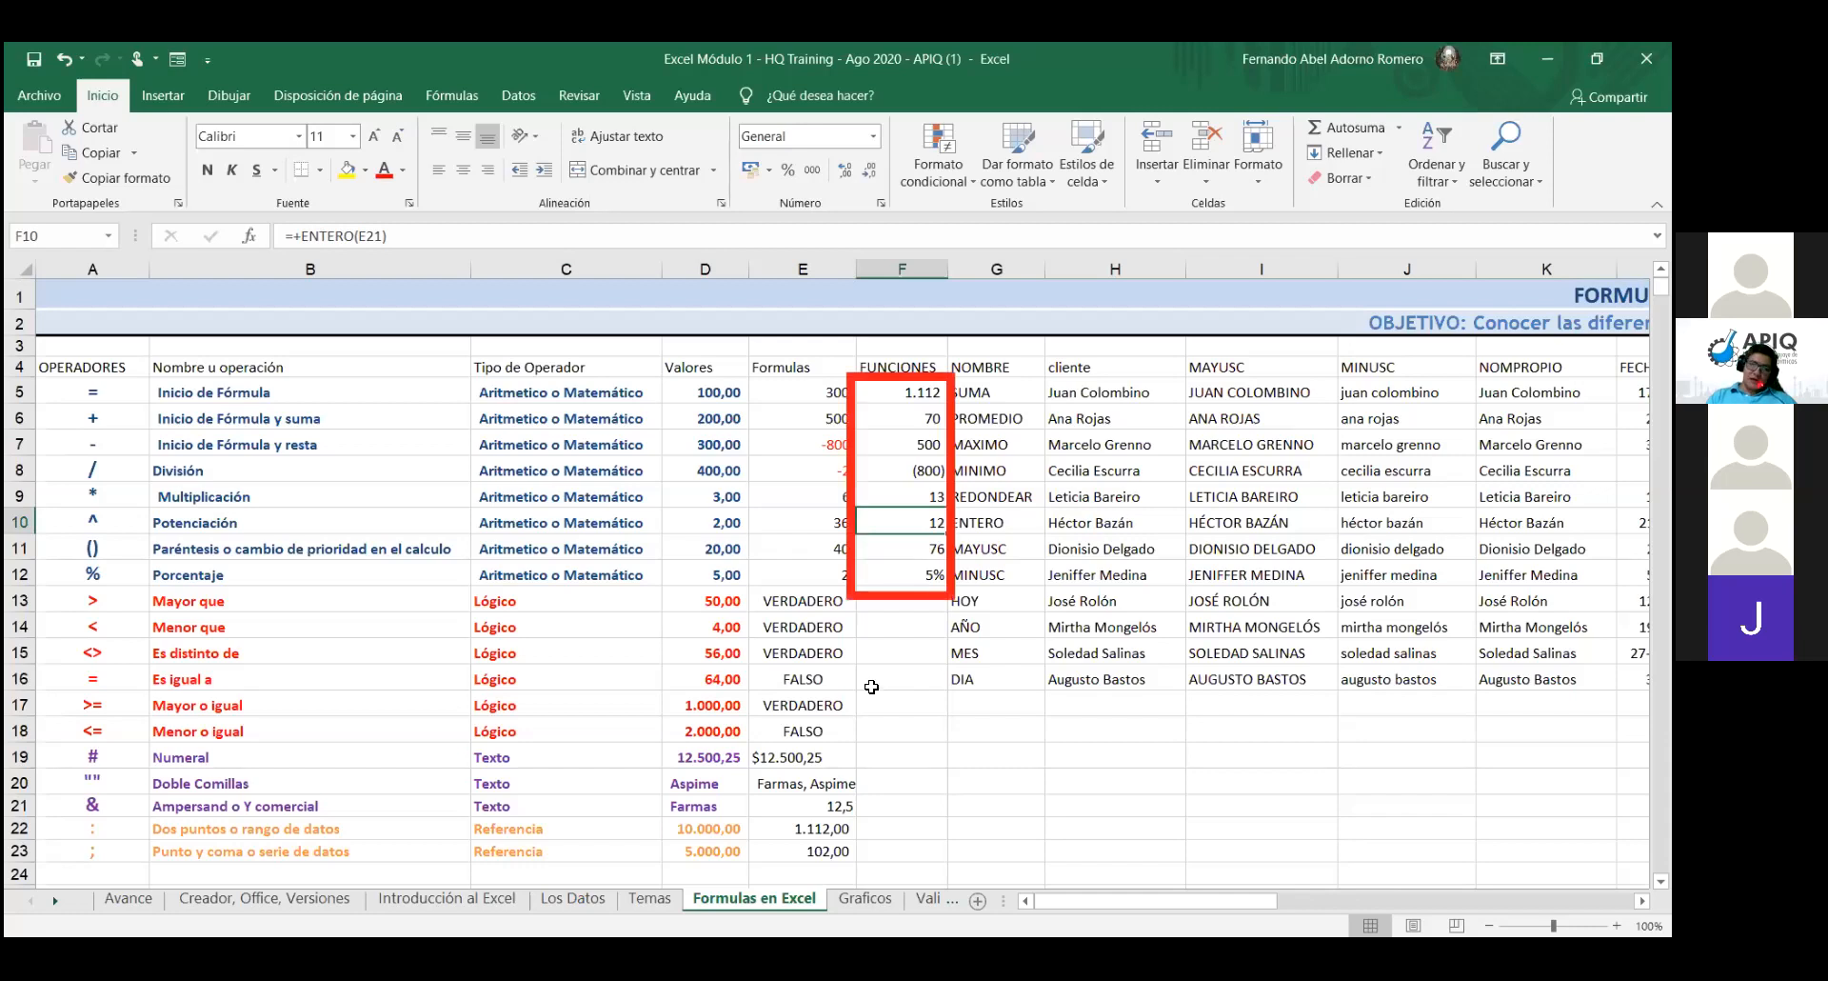
- Delete the function results in F5:F12, leaving the FUNCIONES column empty
{"action": "left_click", "coordinate": [926, 395]}
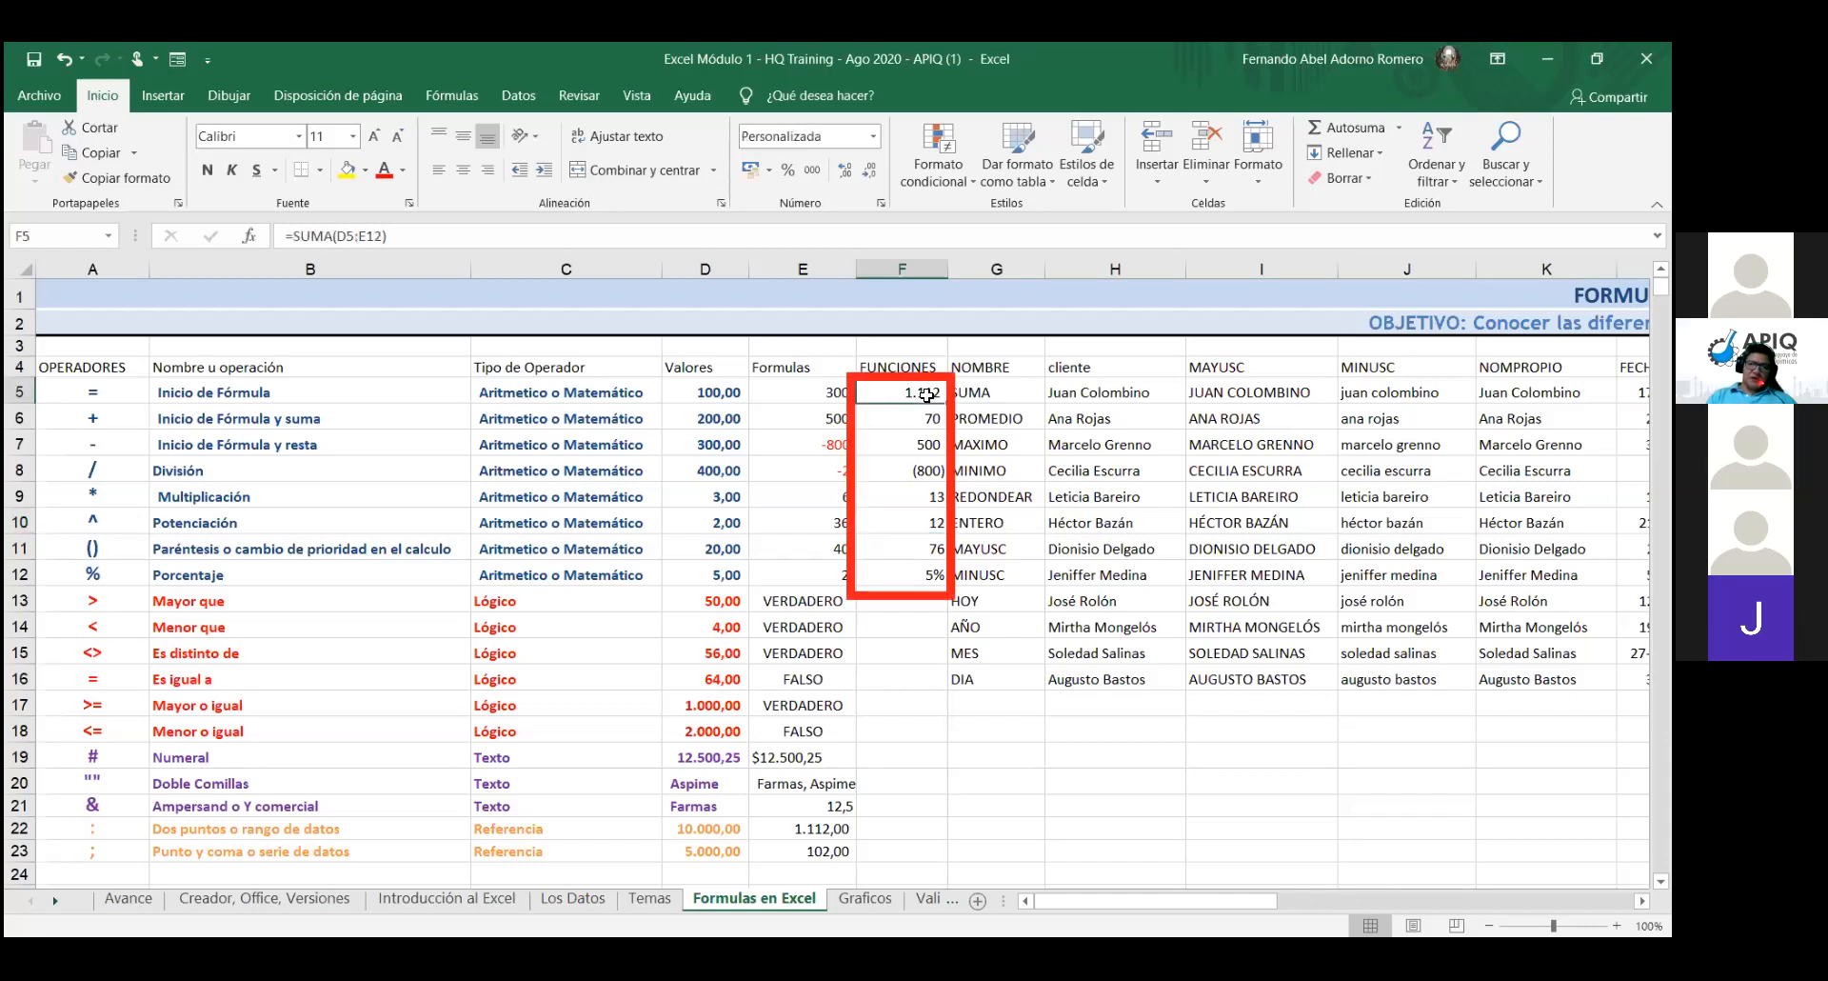
{"action": "key", "text": "shift+Down"}
{"action": "key", "text": "shift+Down"}
{"action": "key", "text": "shift+Down"}
{"action": "key", "text": "shift+Down"}
{"action": "key", "text": "shift+Down"}
{"action": "key", "text": "shift+Down"}
{"action": "key", "text": "shift+Down"}
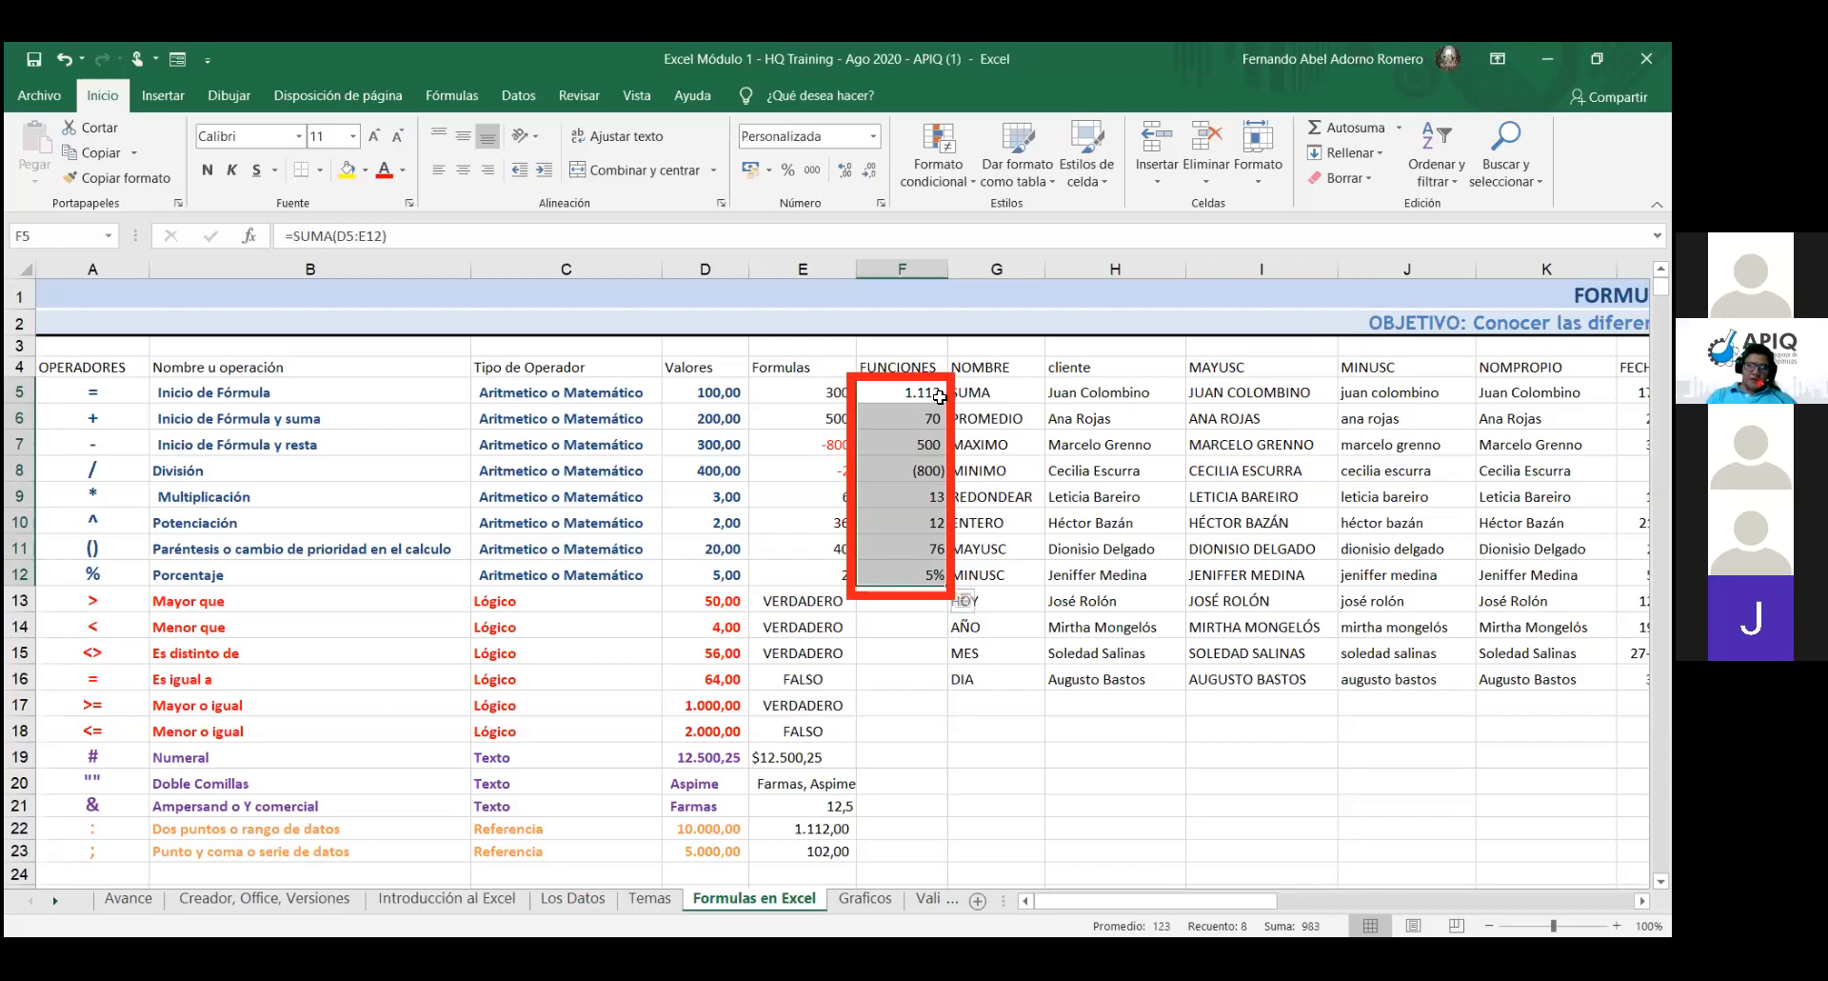
{"action": "key", "text": "Delete"}
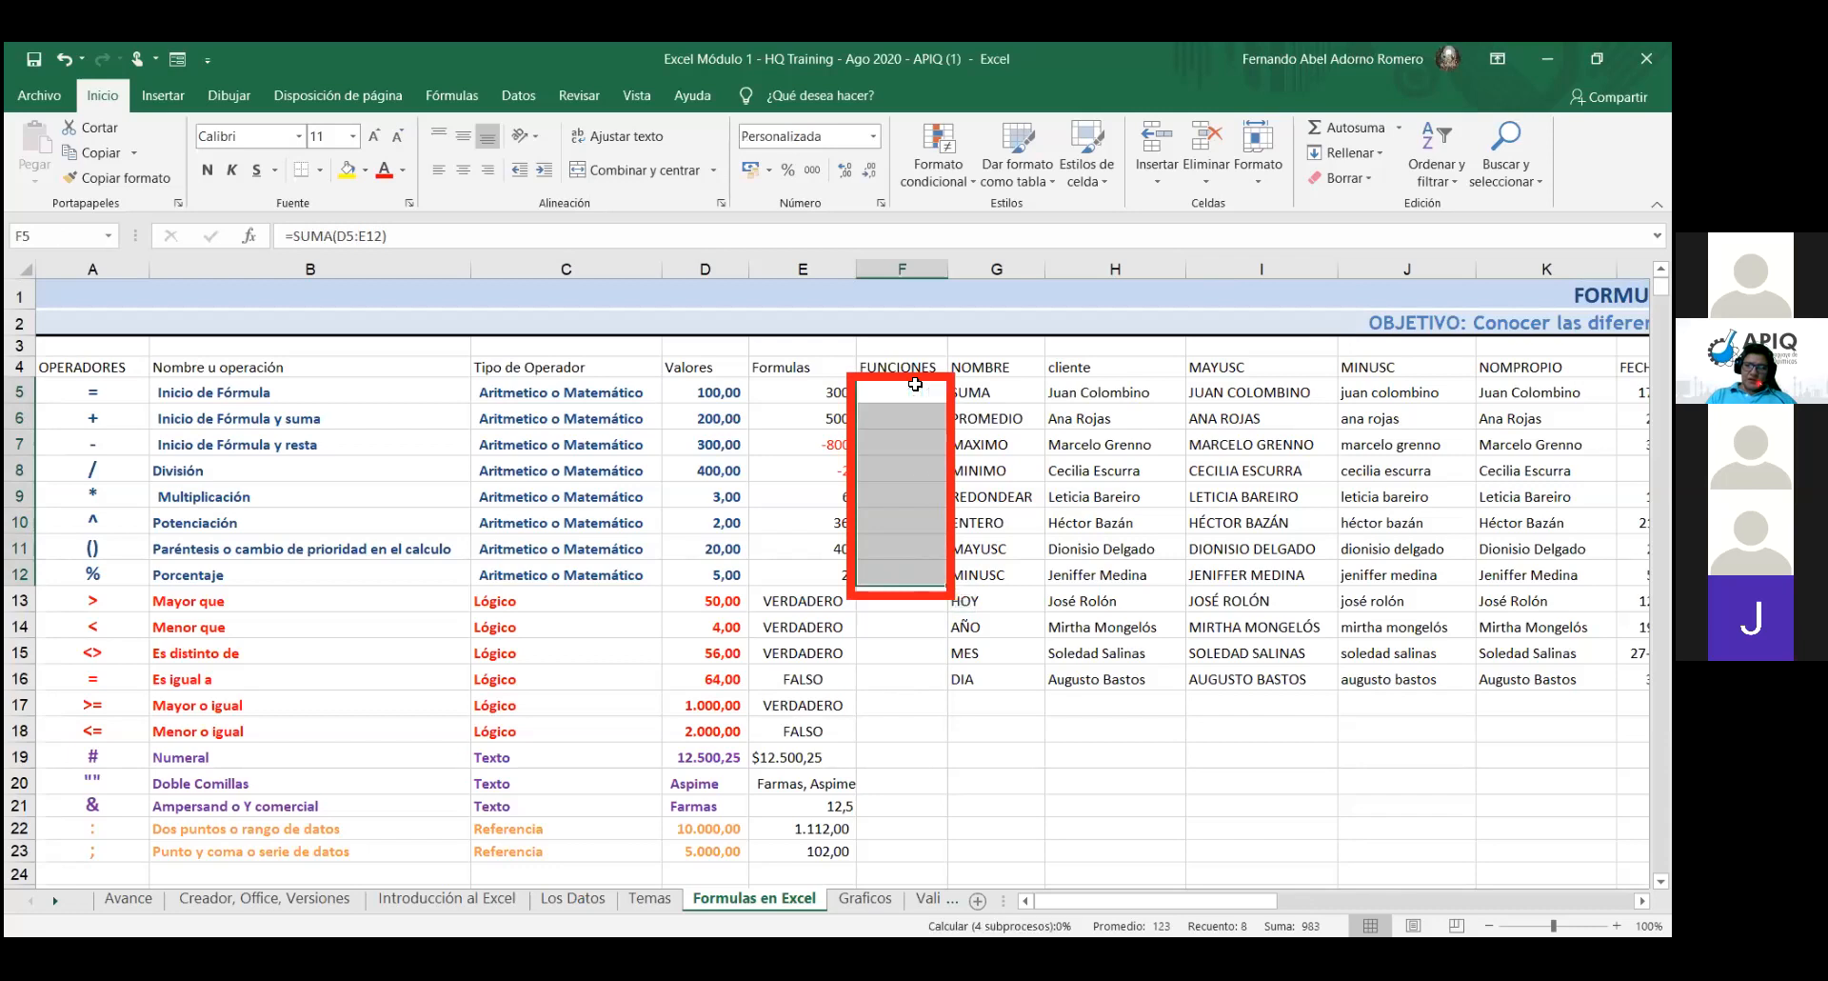
{"action": "left_click", "coordinate": [884, 700]}
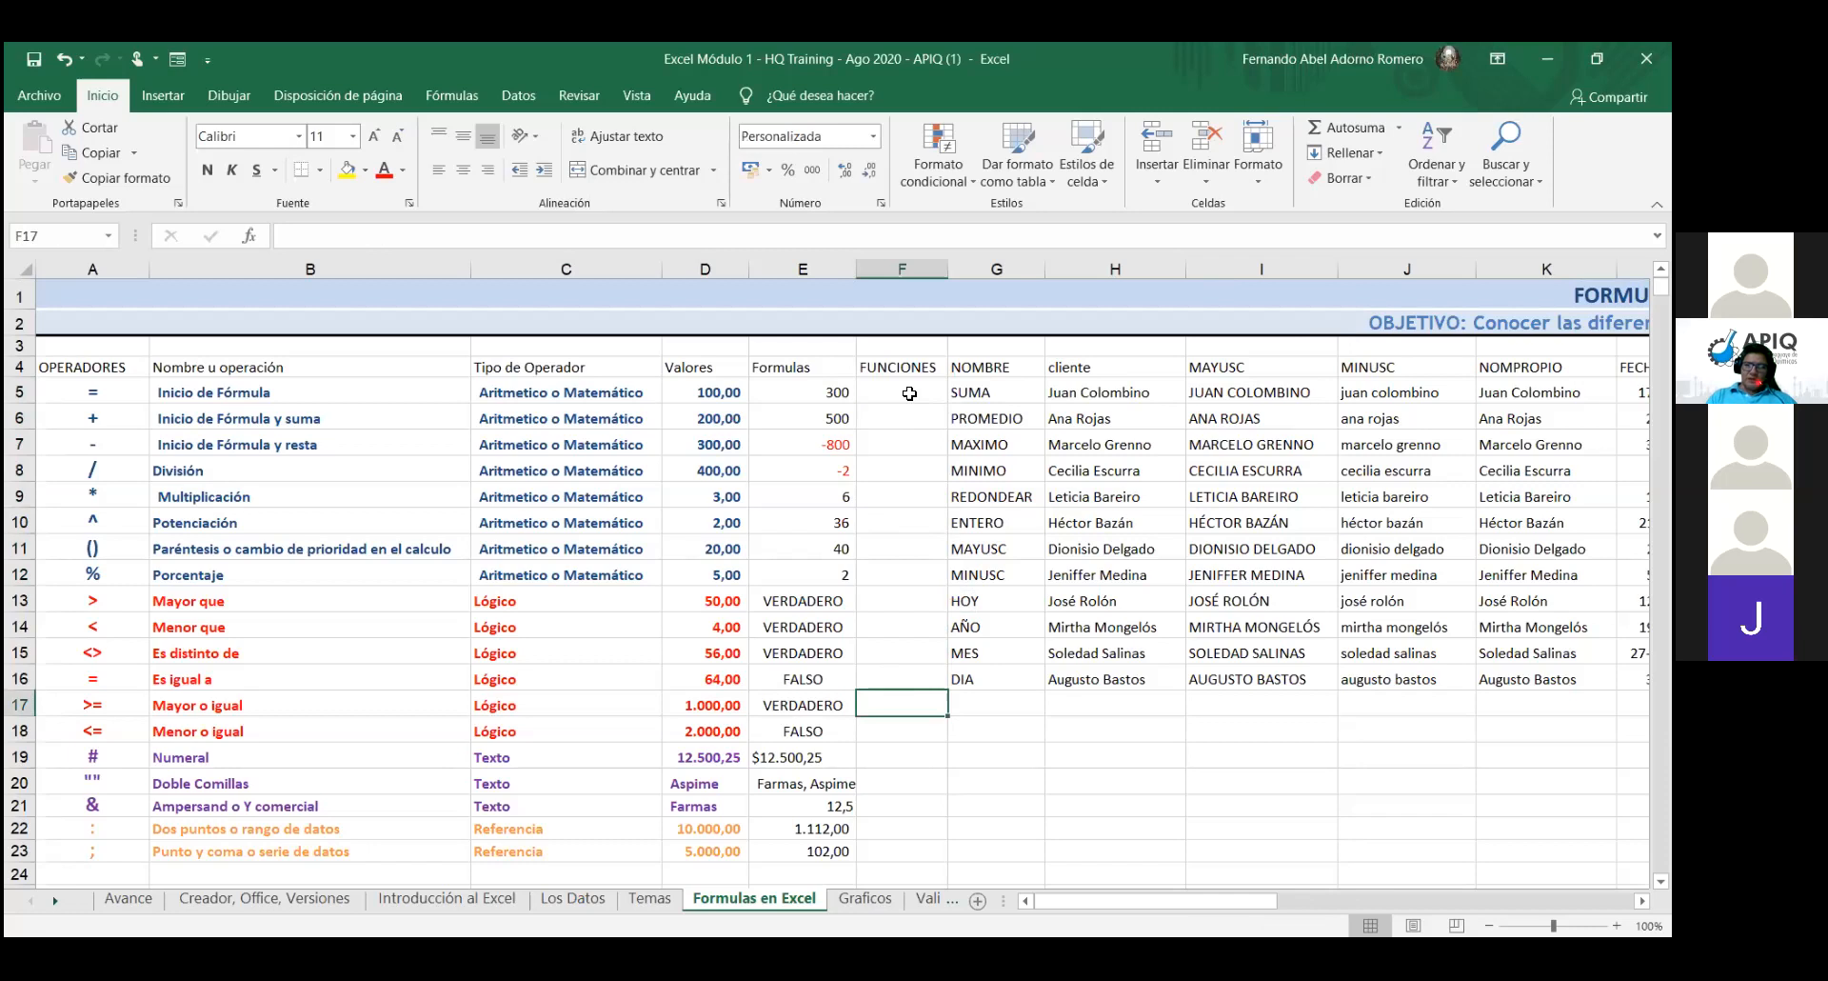
{"action": "left_click", "coordinate": [909, 393]}
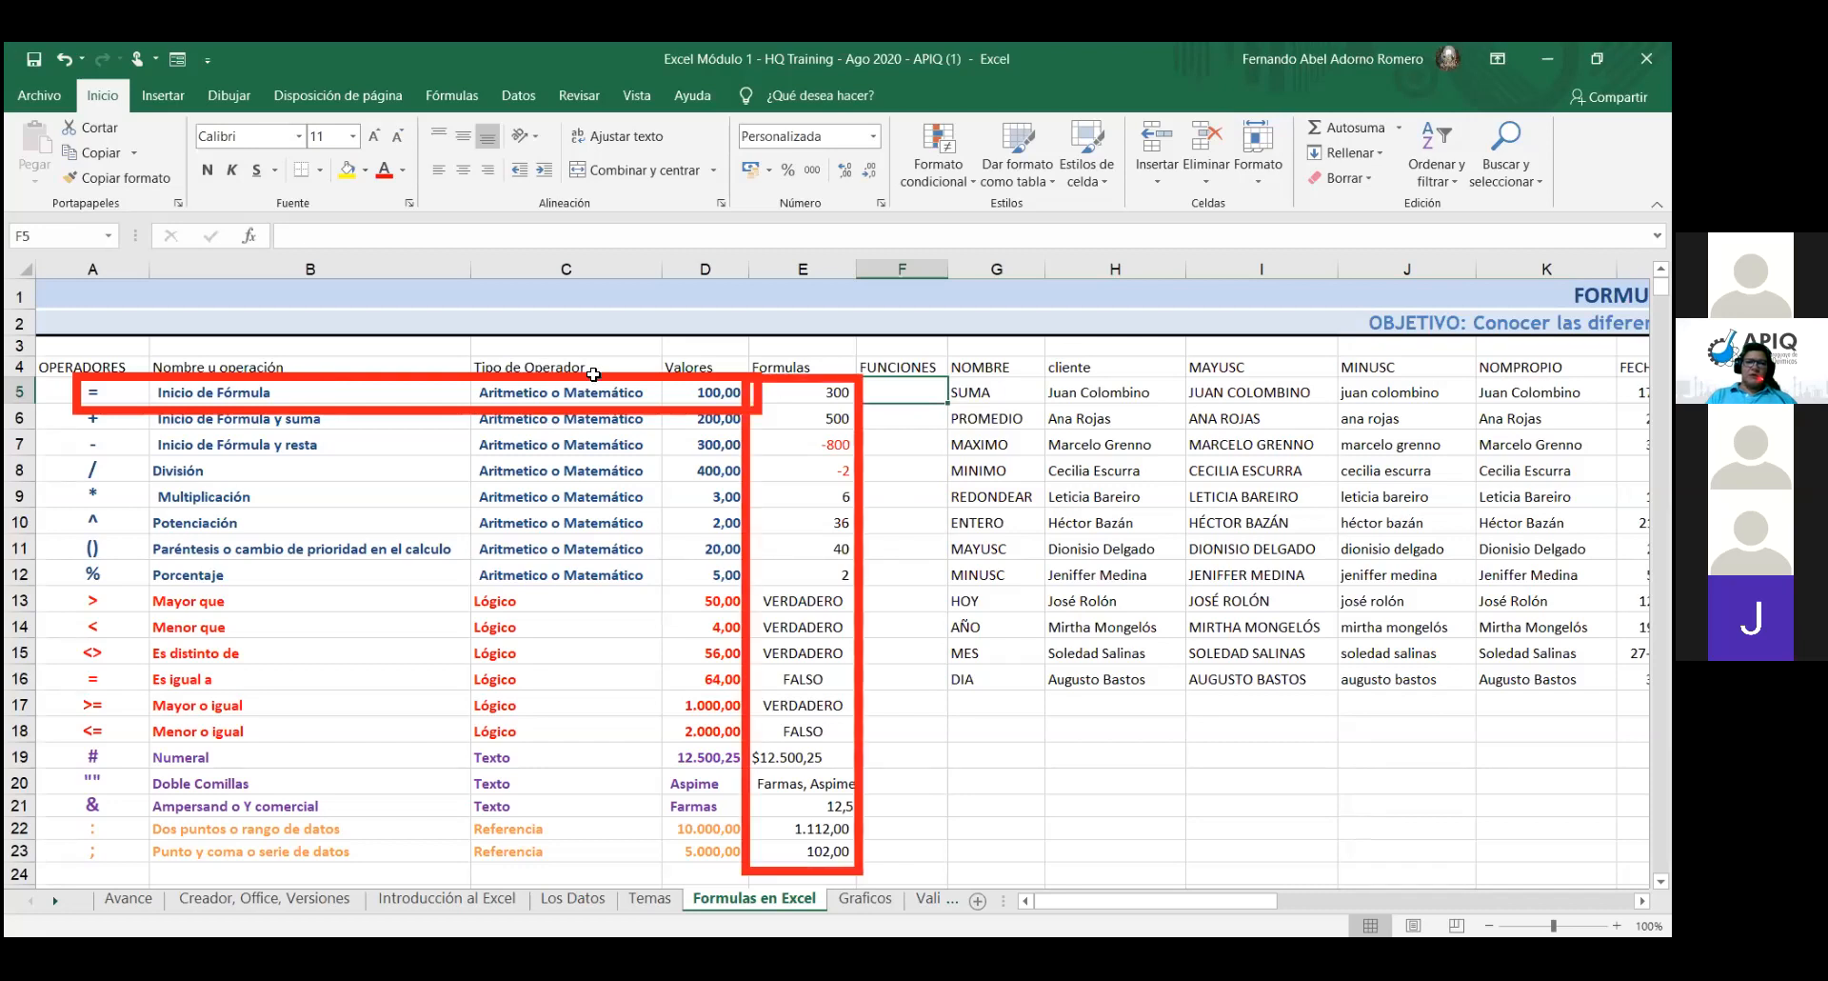
- Delete every formula result in E5:E23 so the Formulas column is blank
{"action": "left_click", "coordinate": [783, 391]}
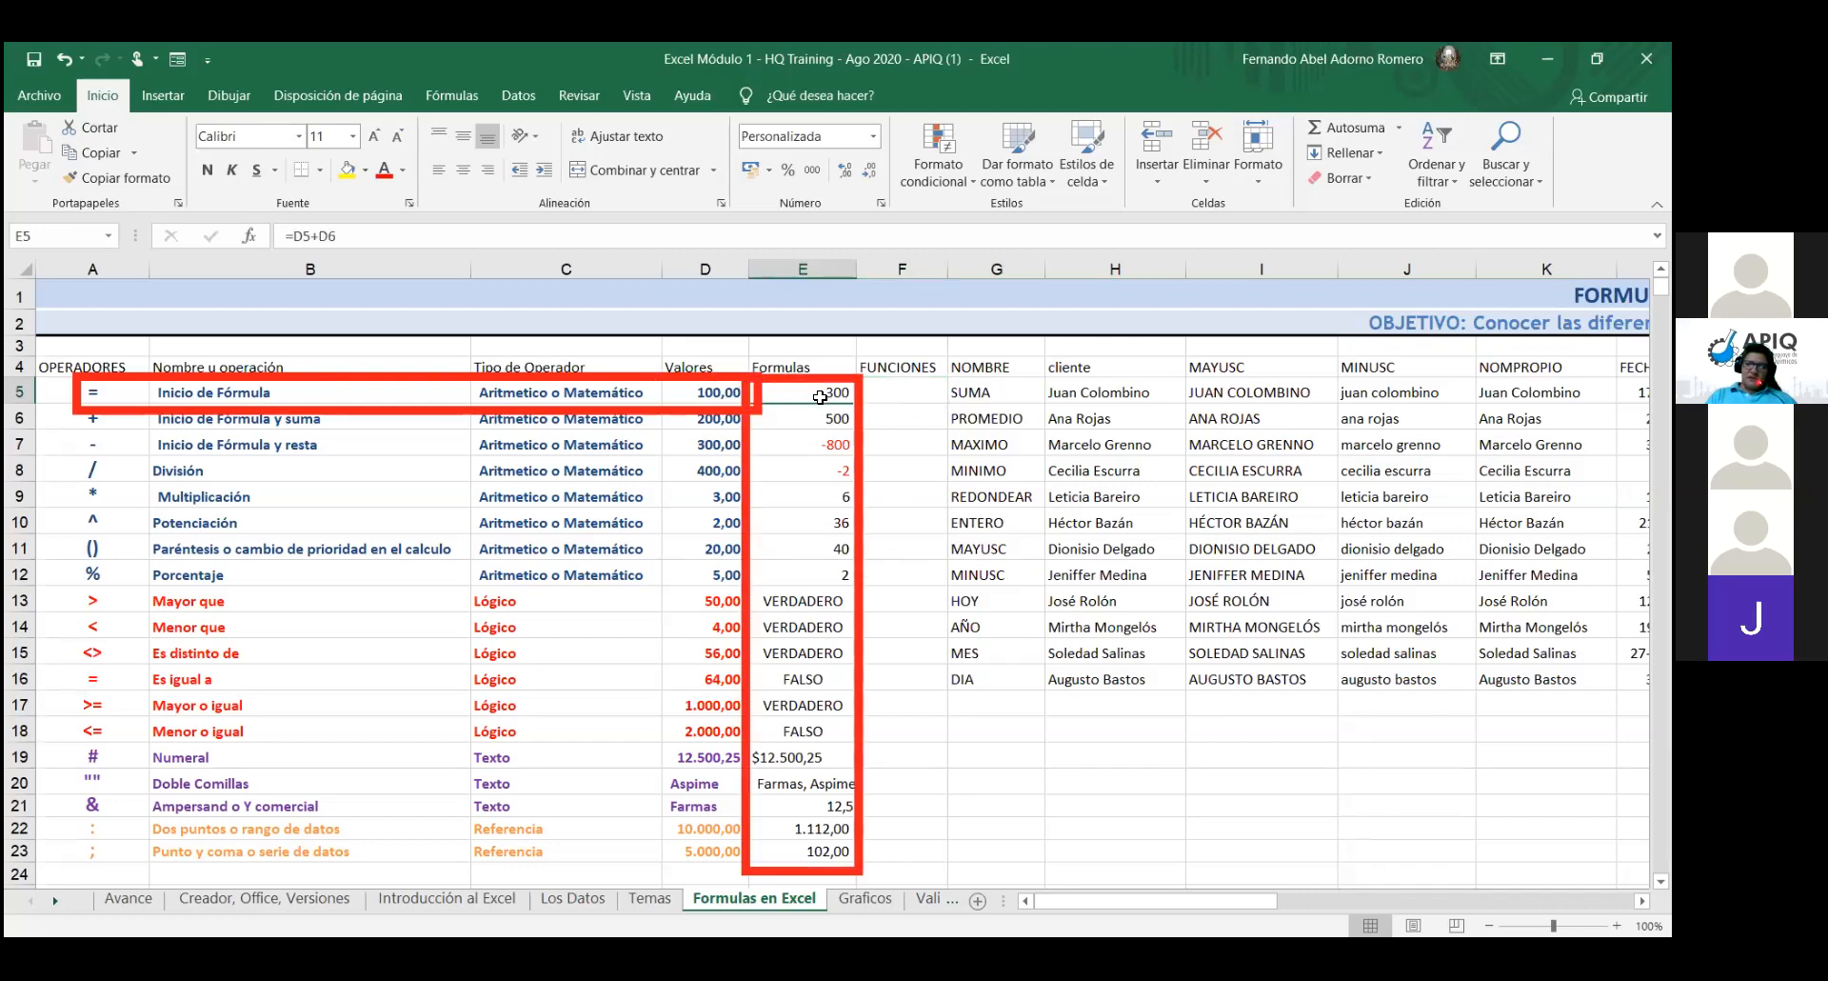
{"action": "key", "text": "shift+Down"}
{"action": "key", "text": "shift+Down"}
{"action": "key", "text": "shift+Down"}
{"action": "key", "text": "shift+Down"}
{"action": "key", "text": "shift+Down"}
{"action": "key", "text": "shift+Down"}
{"action": "key", "text": "shift+Down"}
{"action": "key", "text": "shift+Down"}
{"action": "key", "text": "shift+Down"}
{"action": "key", "text": "shift+Down"}
{"action": "key", "text": "shift+Down"}
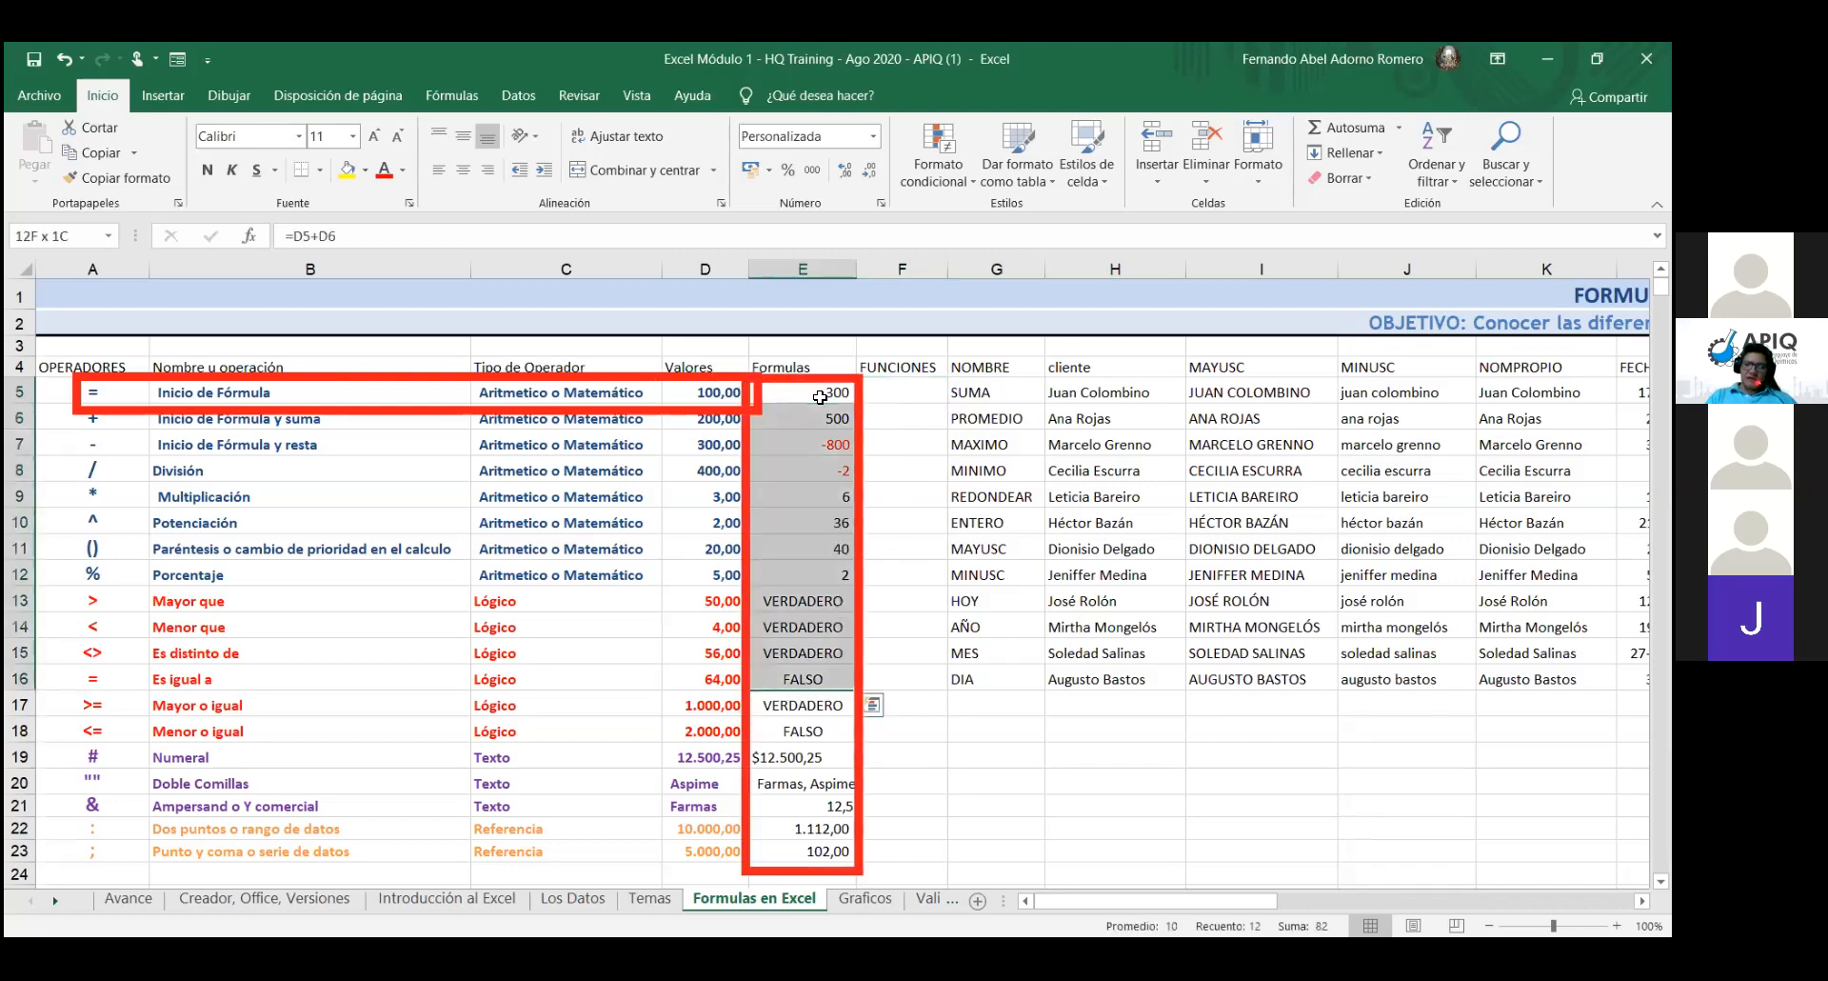
{"action": "key", "text": "shift+Down"}
{"action": "key", "text": "shift+Down"}
{"action": "key", "text": "shift+Down"}
{"action": "key", "text": "shift+Down"}
{"action": "key", "text": "shift+Down"}
{"action": "key", "text": "shift+Down"}
{"action": "key", "text": "shift+Down"}
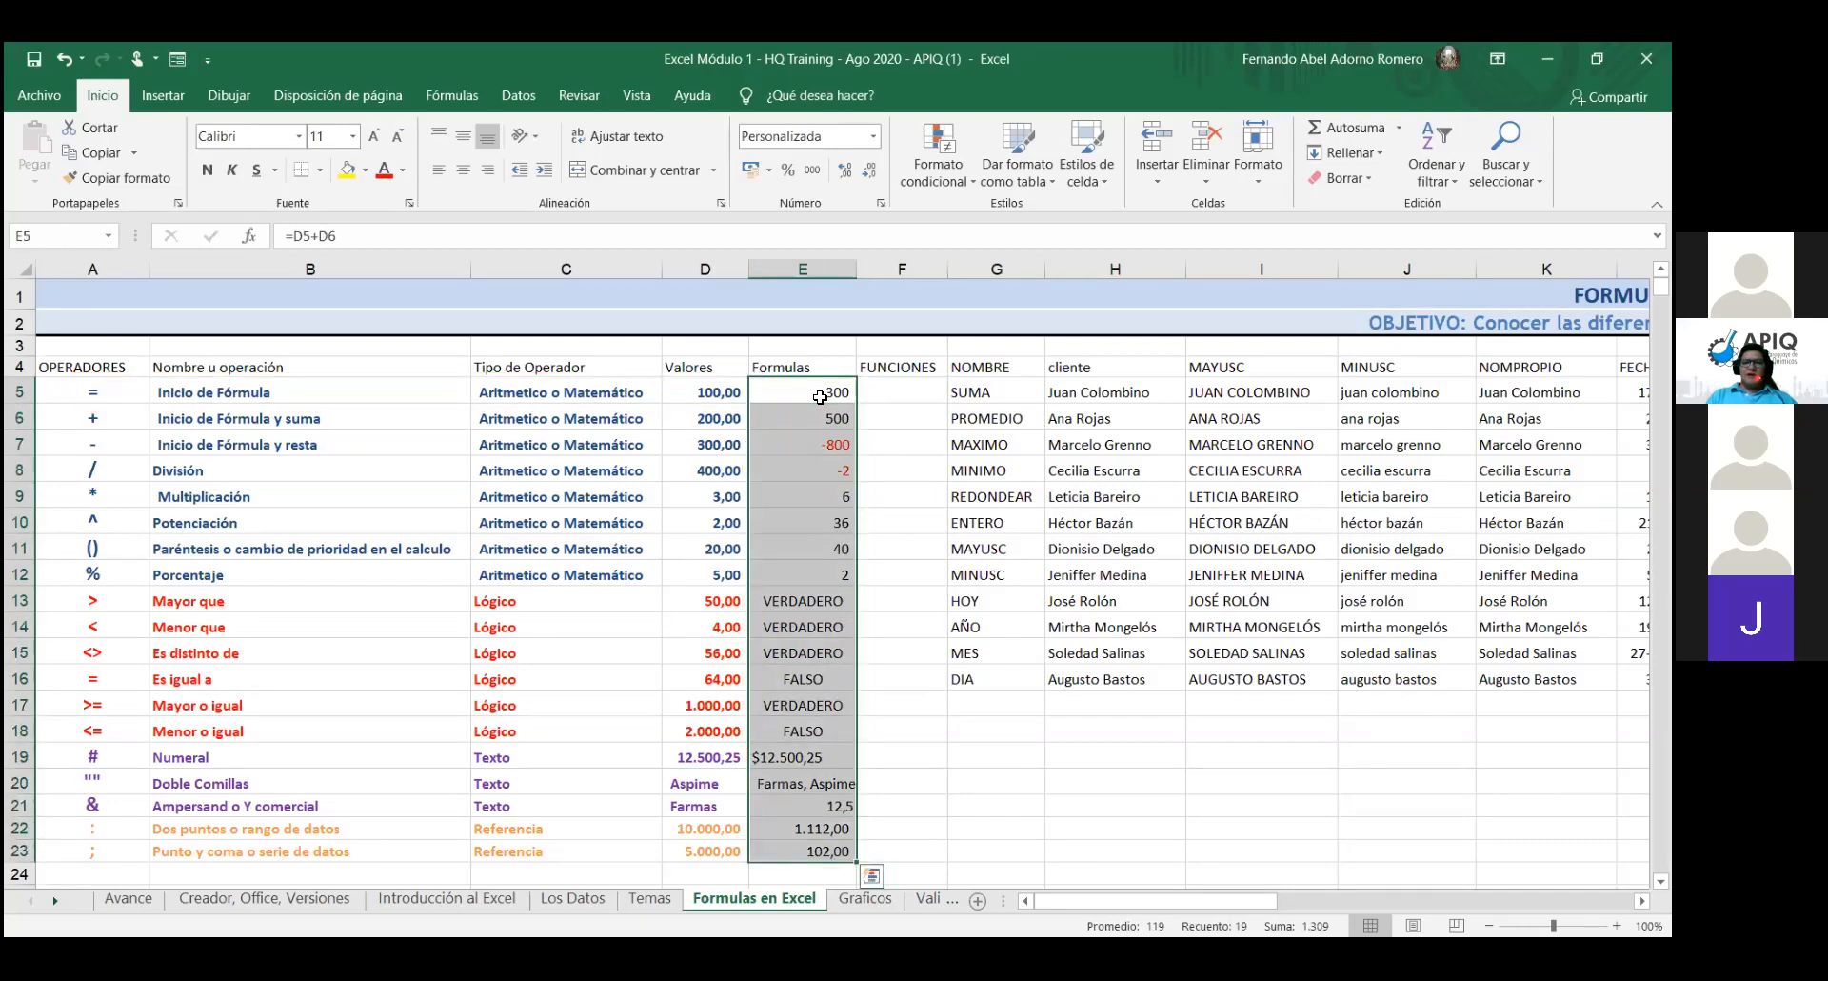
{"action": "key", "text": "Delete"}
{"action": "left_click", "coordinate": [820, 397]}
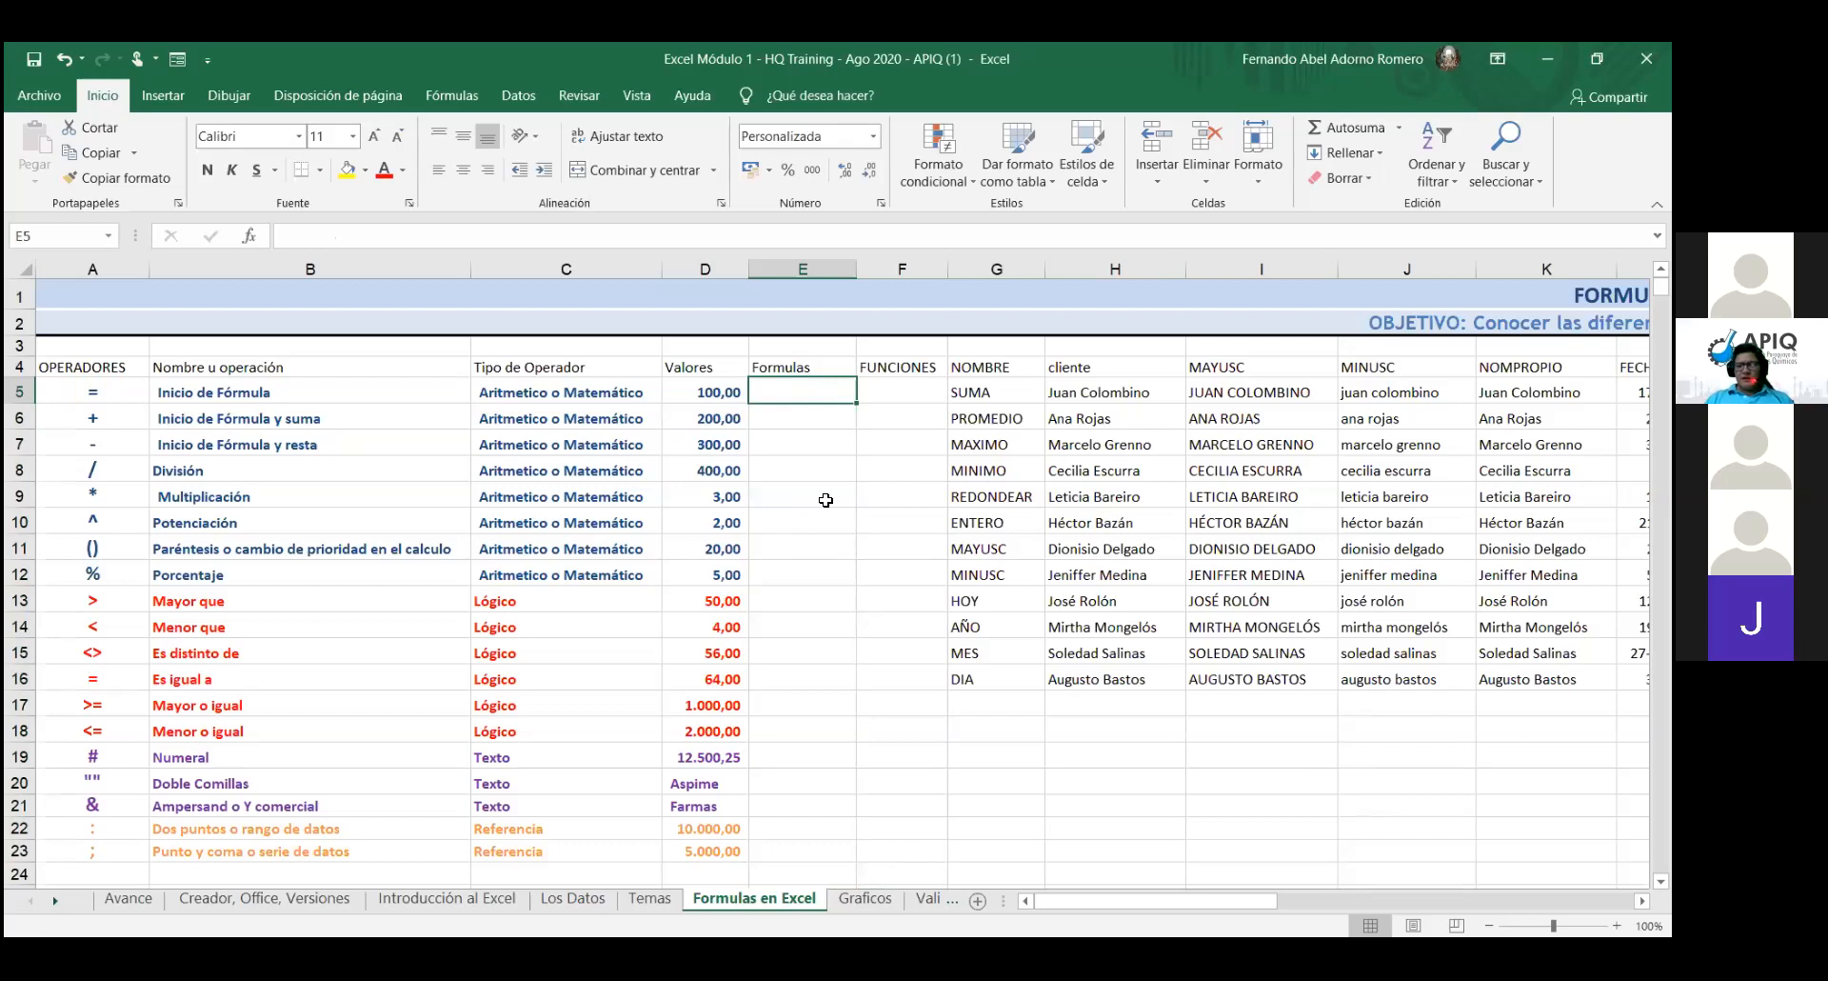
{"action": "type", "text": "="}
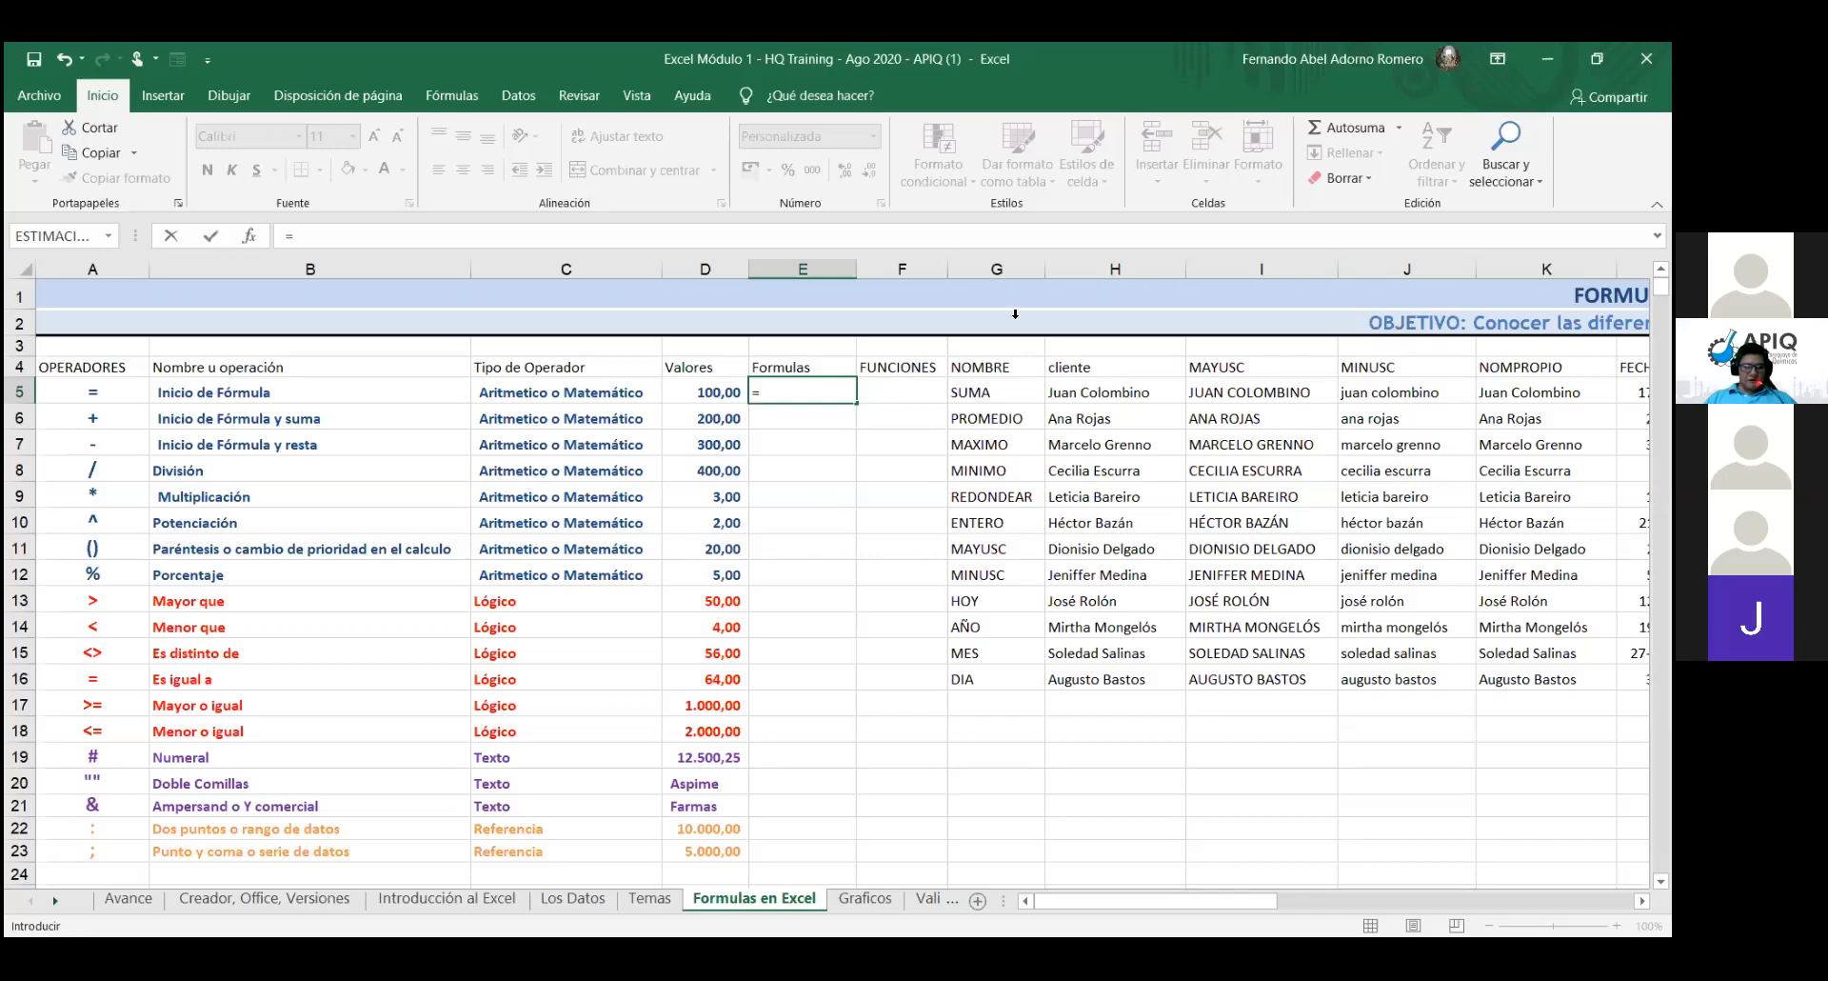
- Cancel the stray entry in E5 and undo the deletion to restore E5:E23
{"action": "key", "text": "BackSpace"}
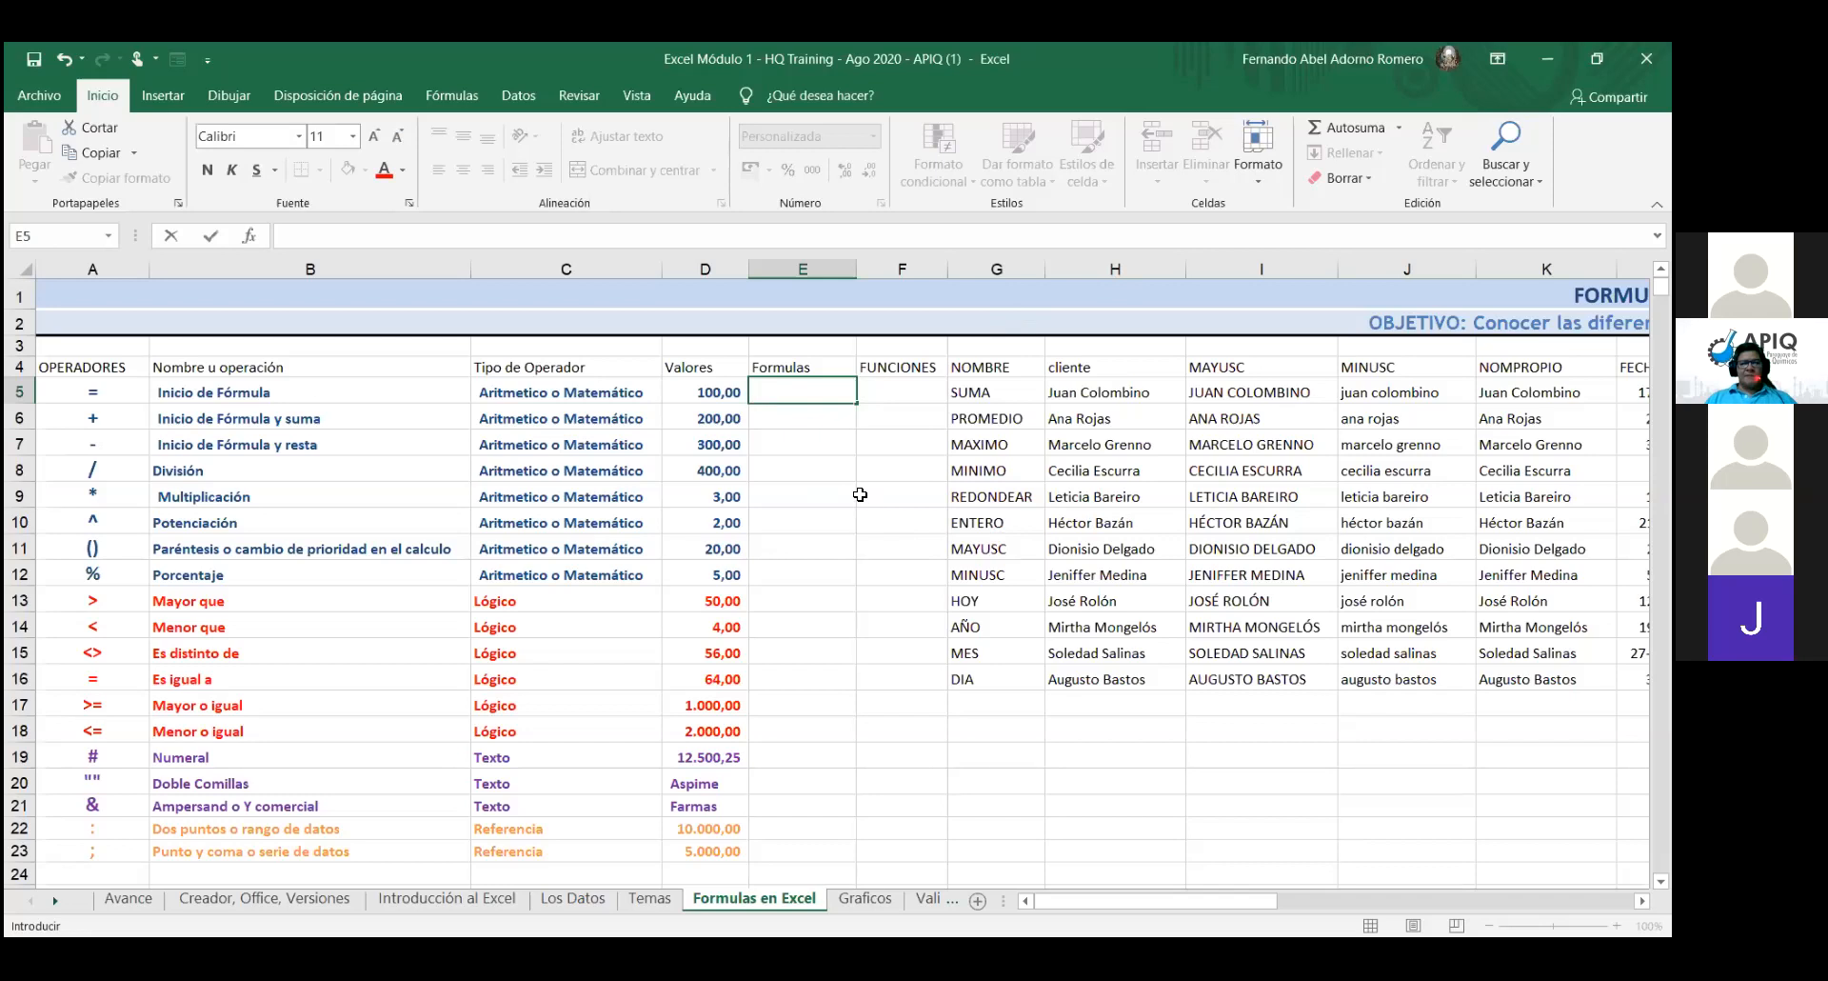
{"action": "key", "text": "Escape"}
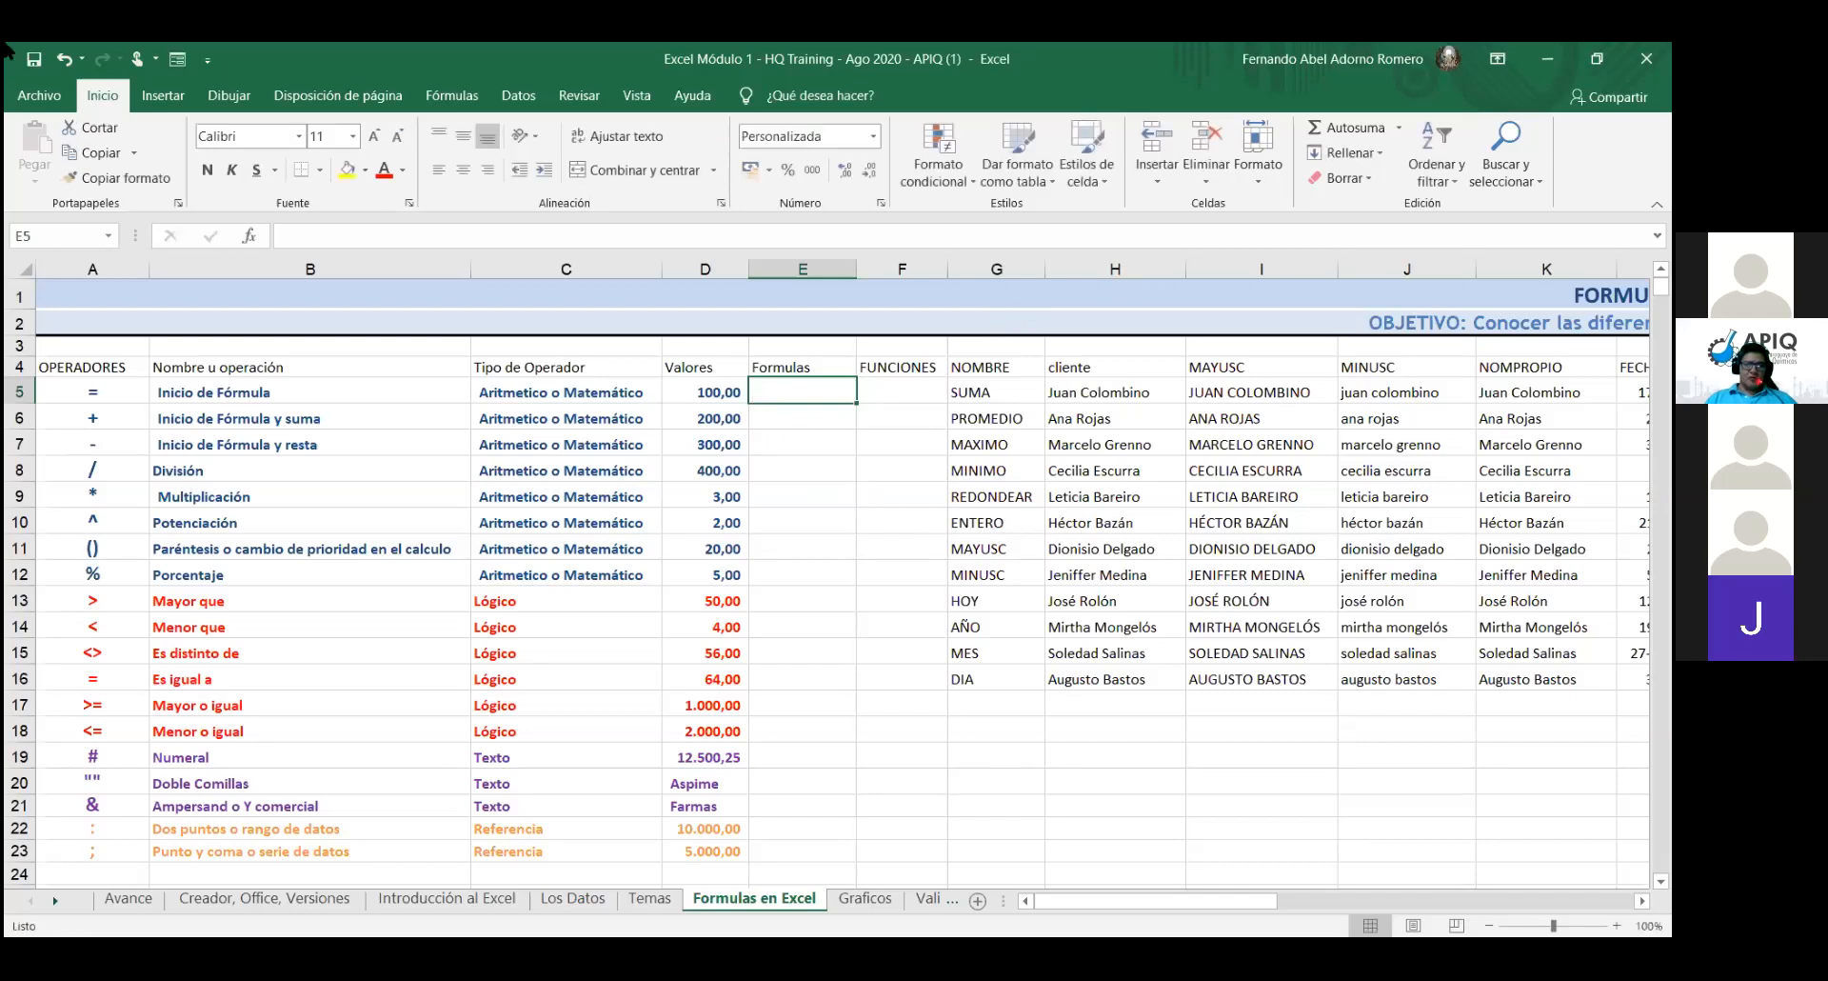
{"action": "left_click", "coordinate": [60, 57]}
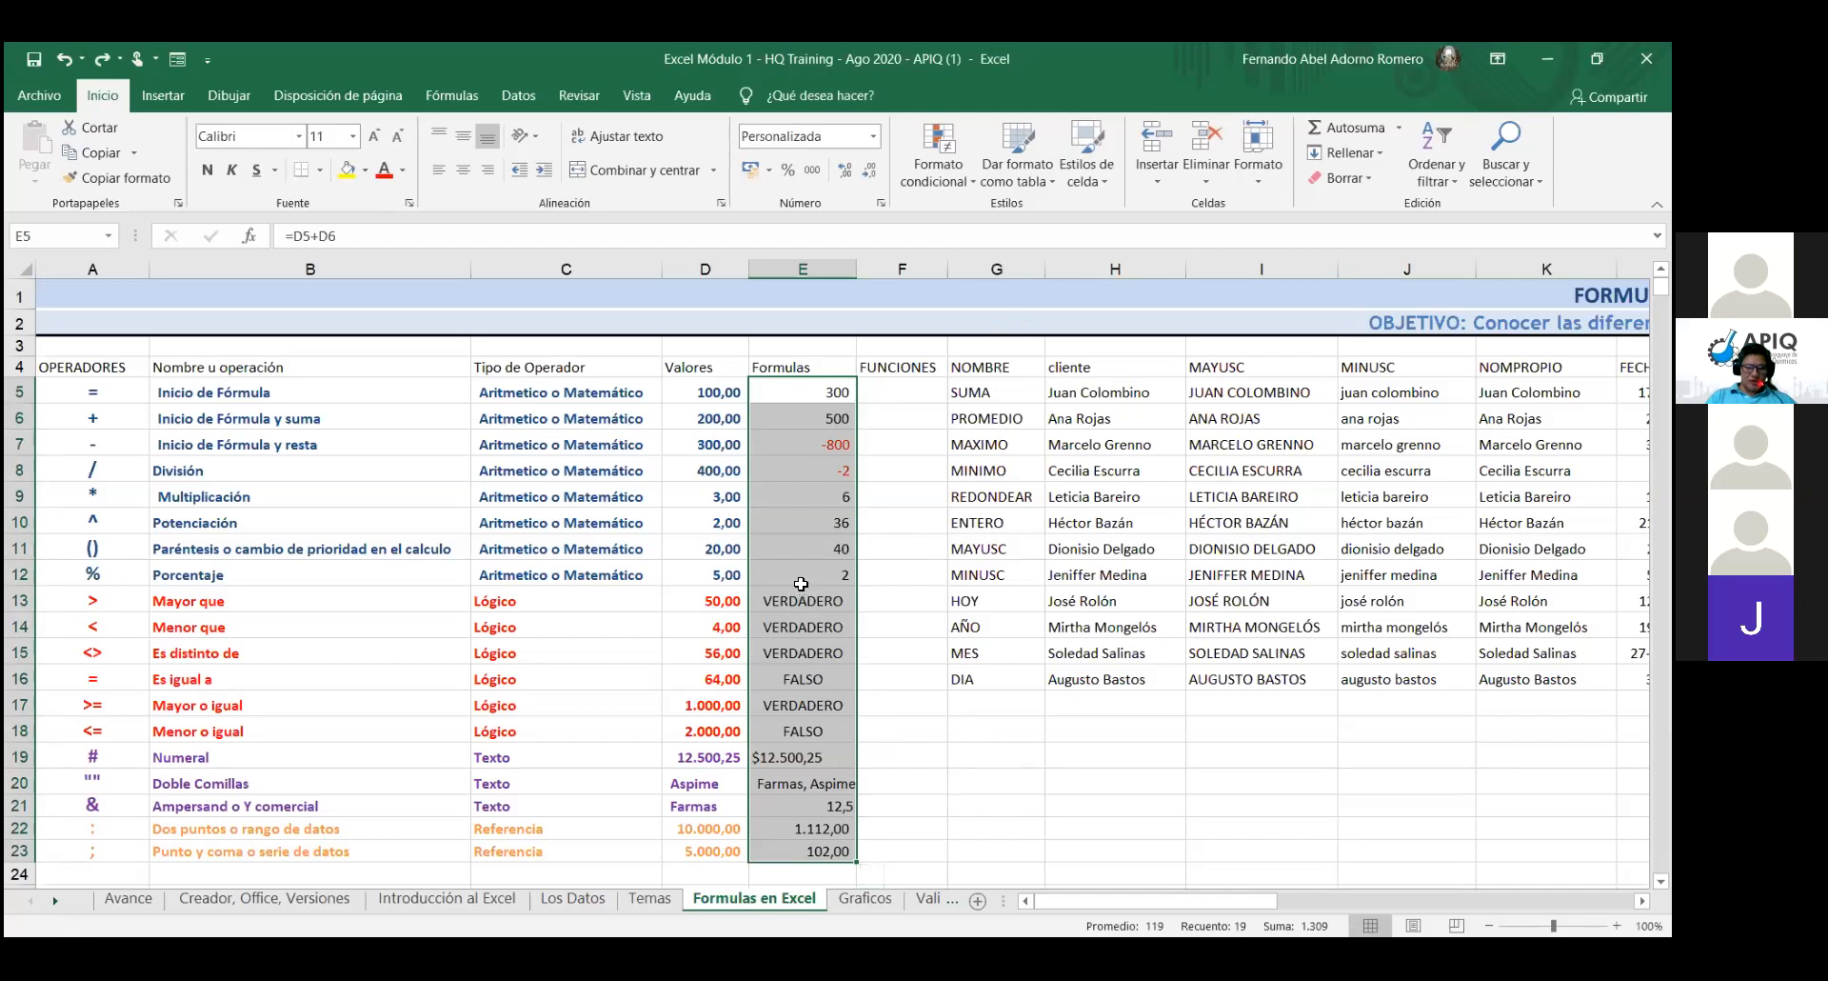
- Delete the formula results in E11:E23, keeping E5:E10 ending with 36
{"action": "left_click", "coordinate": [839, 551]}
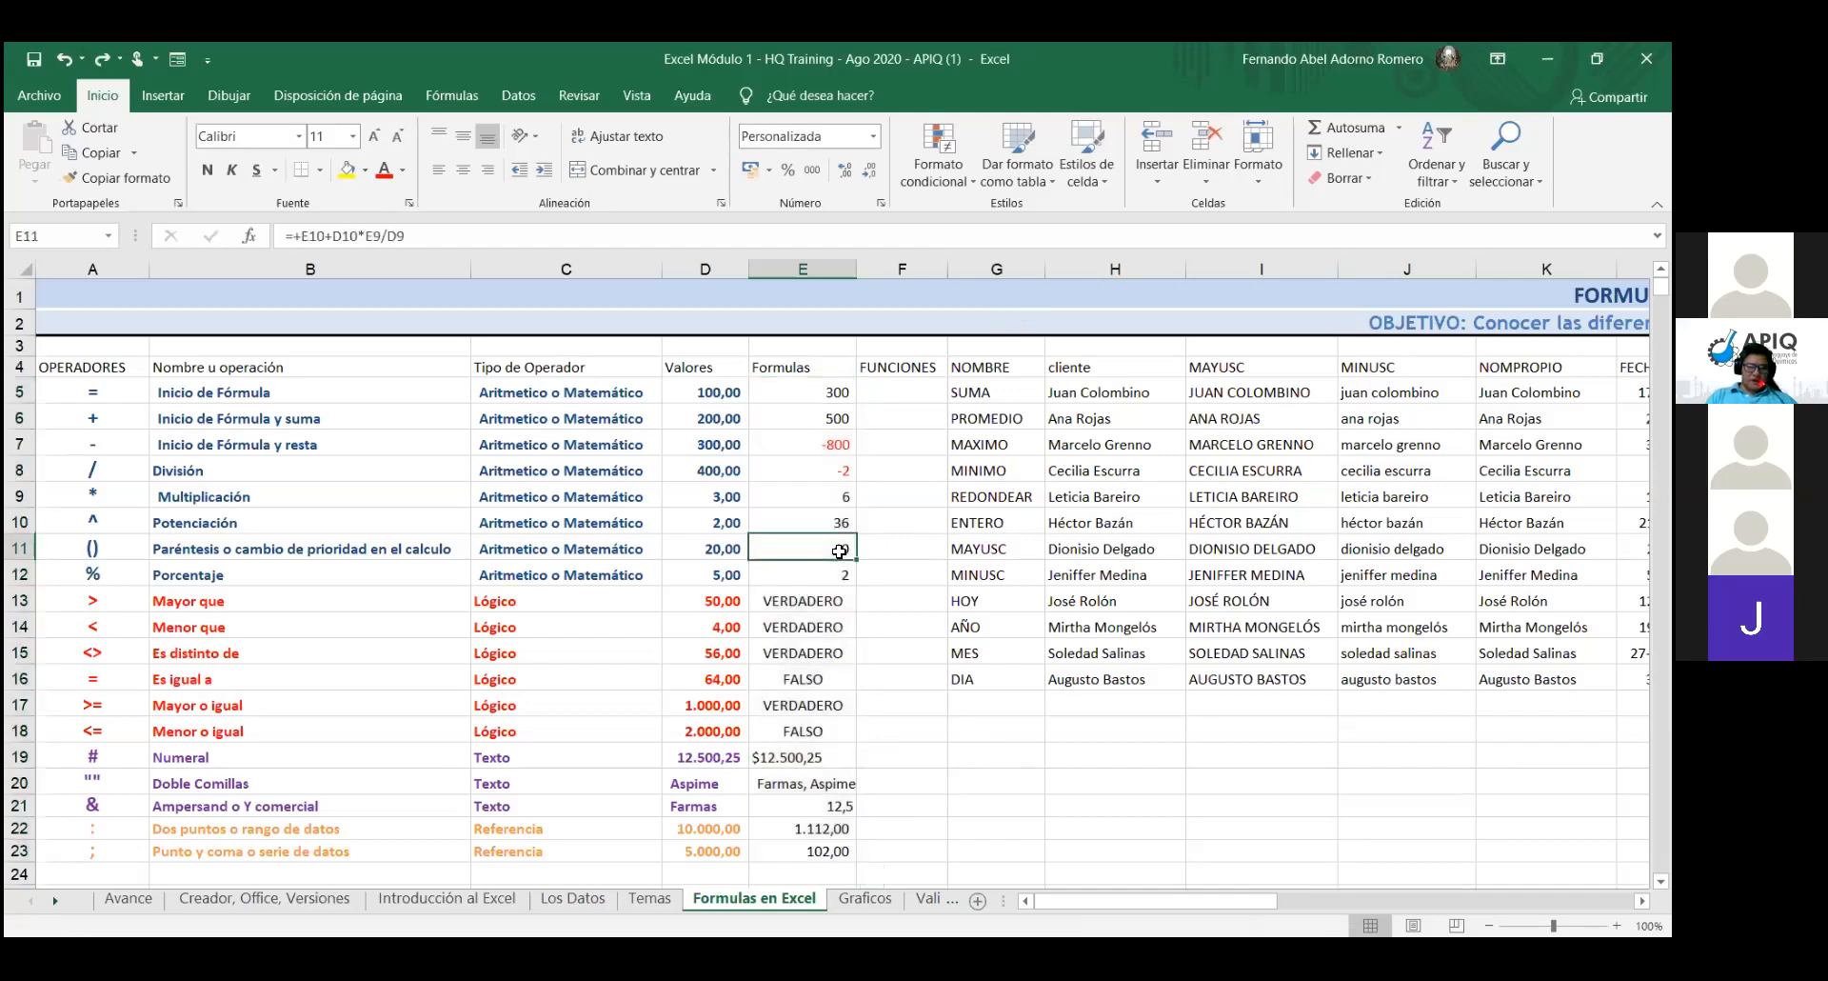
{"action": "key", "text": "shift+Down"}
{"action": "key", "text": "shift+Down"}
{"action": "key", "text": "shift+Down"}
{"action": "key", "text": "shift+Down"}
{"action": "key", "text": "shift+Down"}
{"action": "key", "text": "shift+Down"}
{"action": "key", "text": "shift+Down"}
{"action": "key", "text": "shift+Down"}
{"action": "key", "text": "shift+Down"}
{"action": "key", "text": "shift+Down"}
{"action": "key", "text": "shift+Down"}
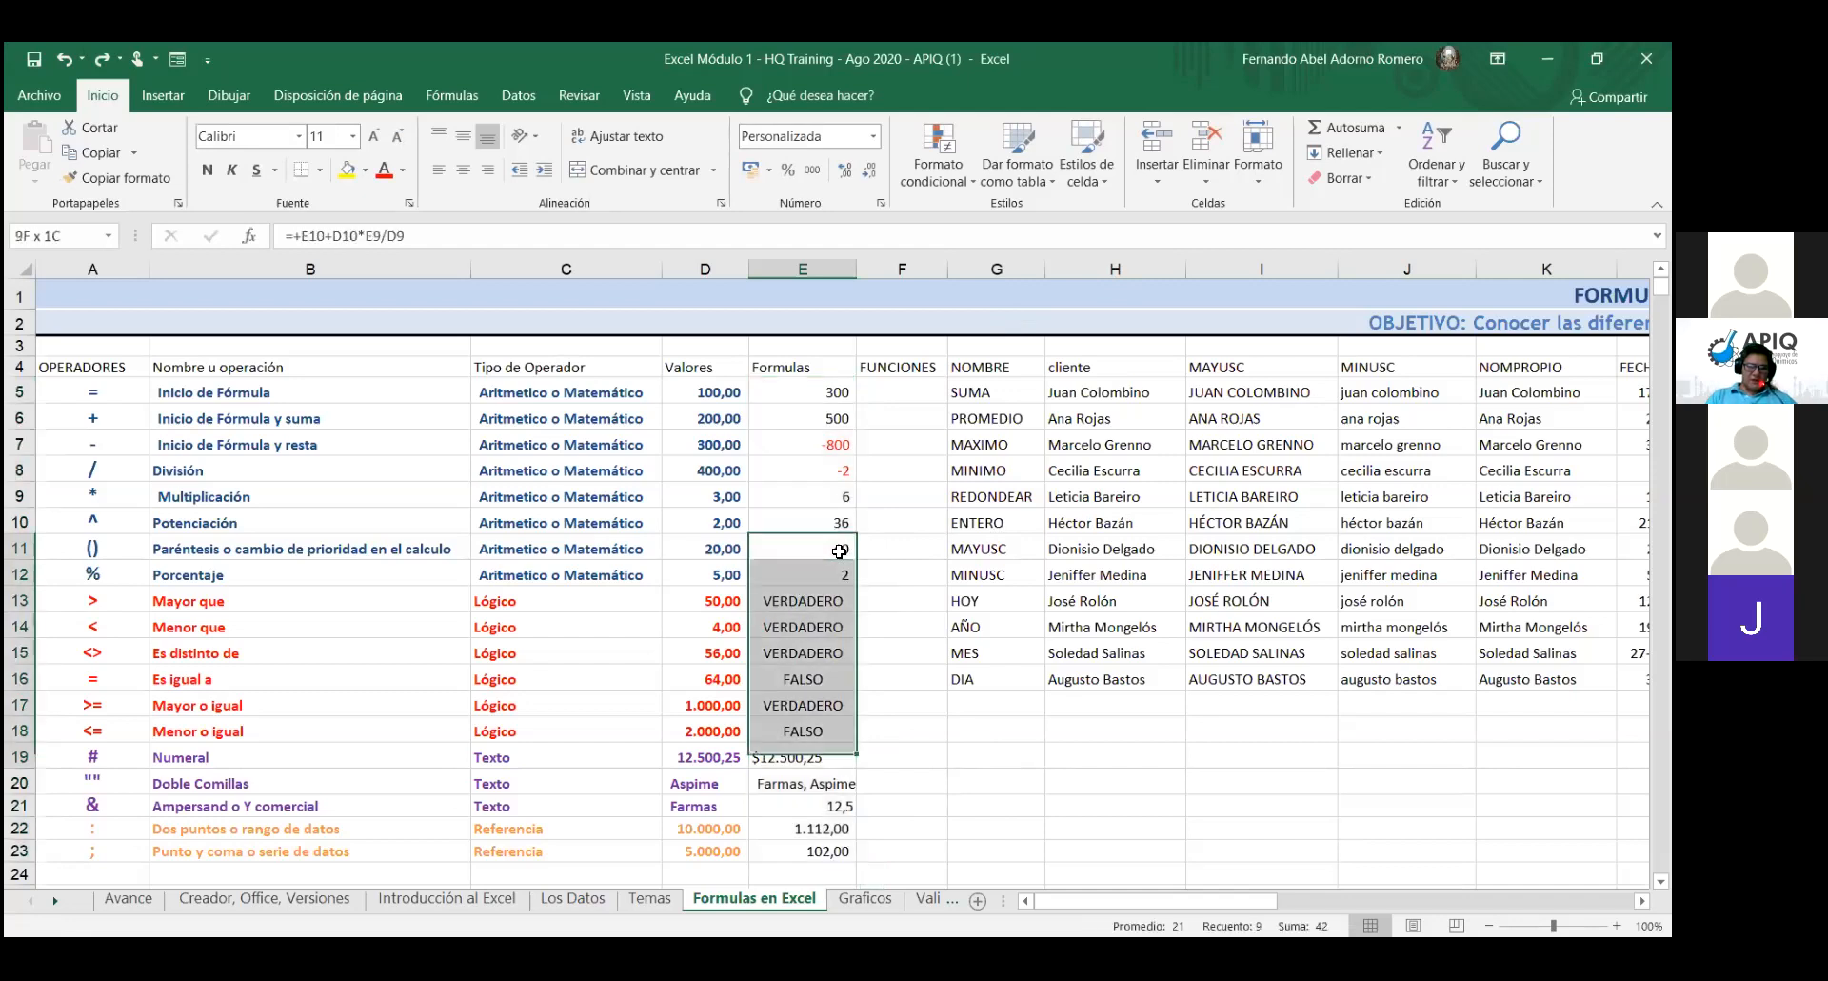
{"action": "key", "text": "shift+Down"}
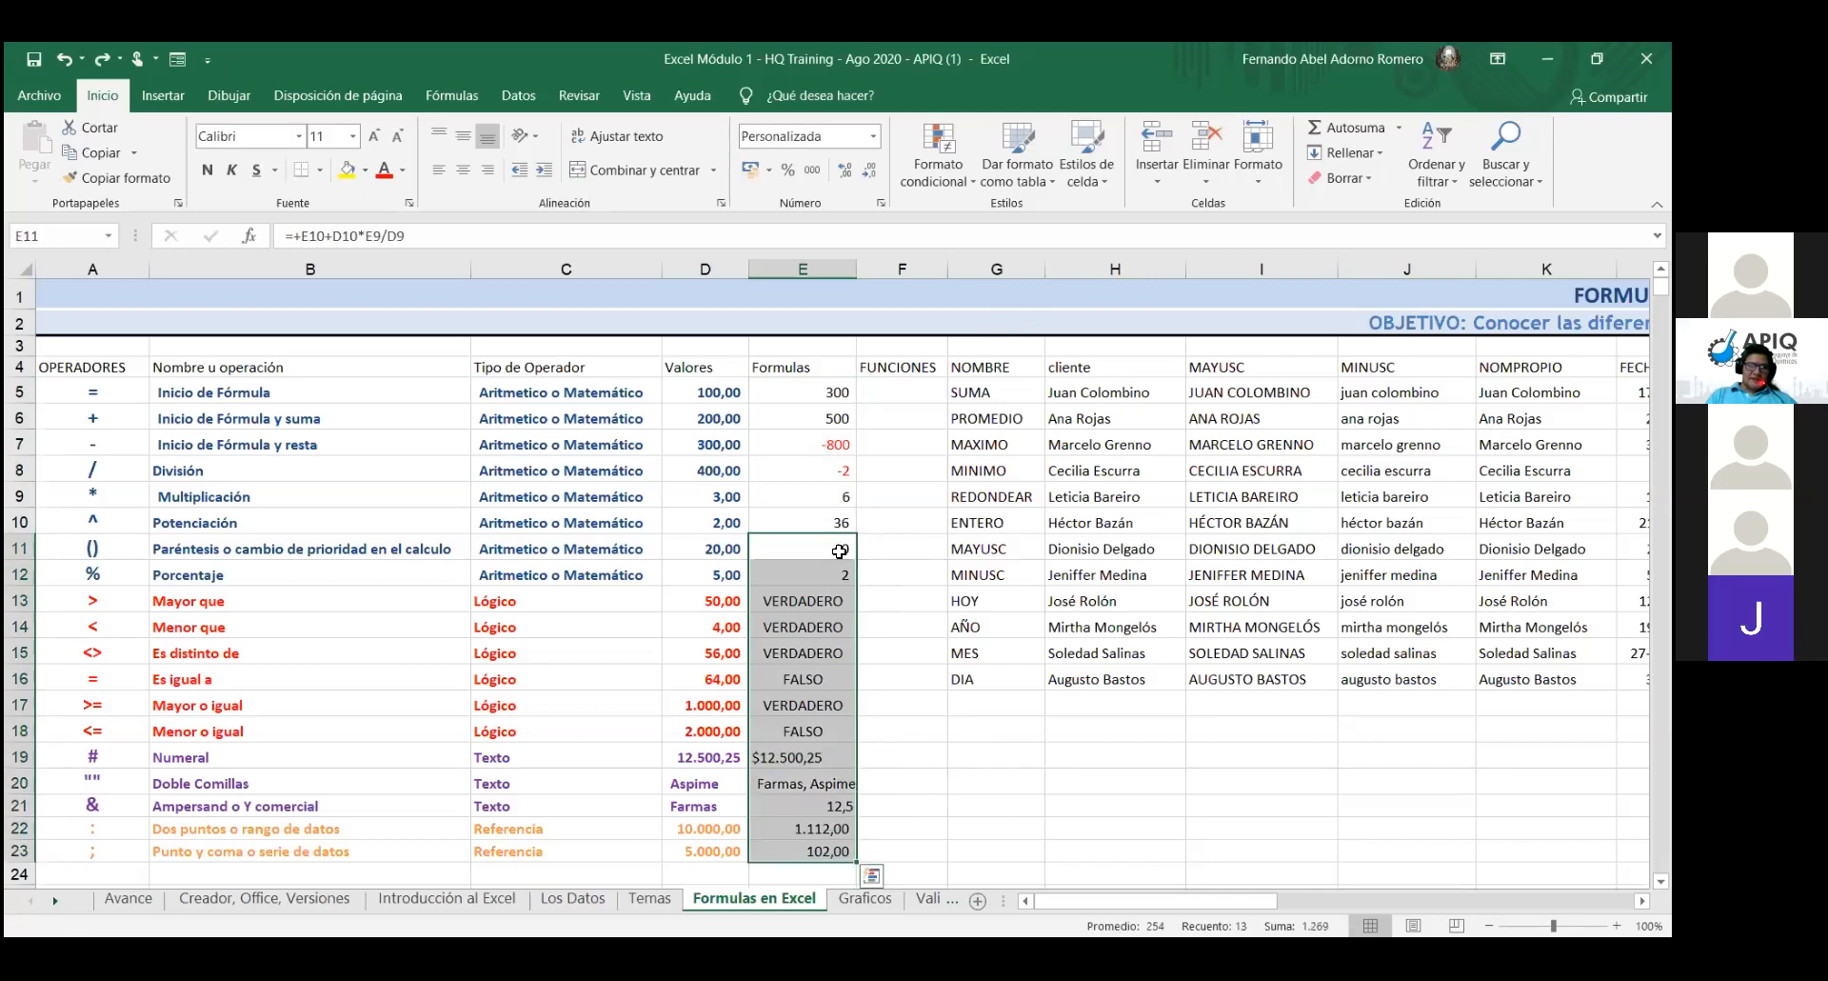
{"action": "key", "text": "Delete"}
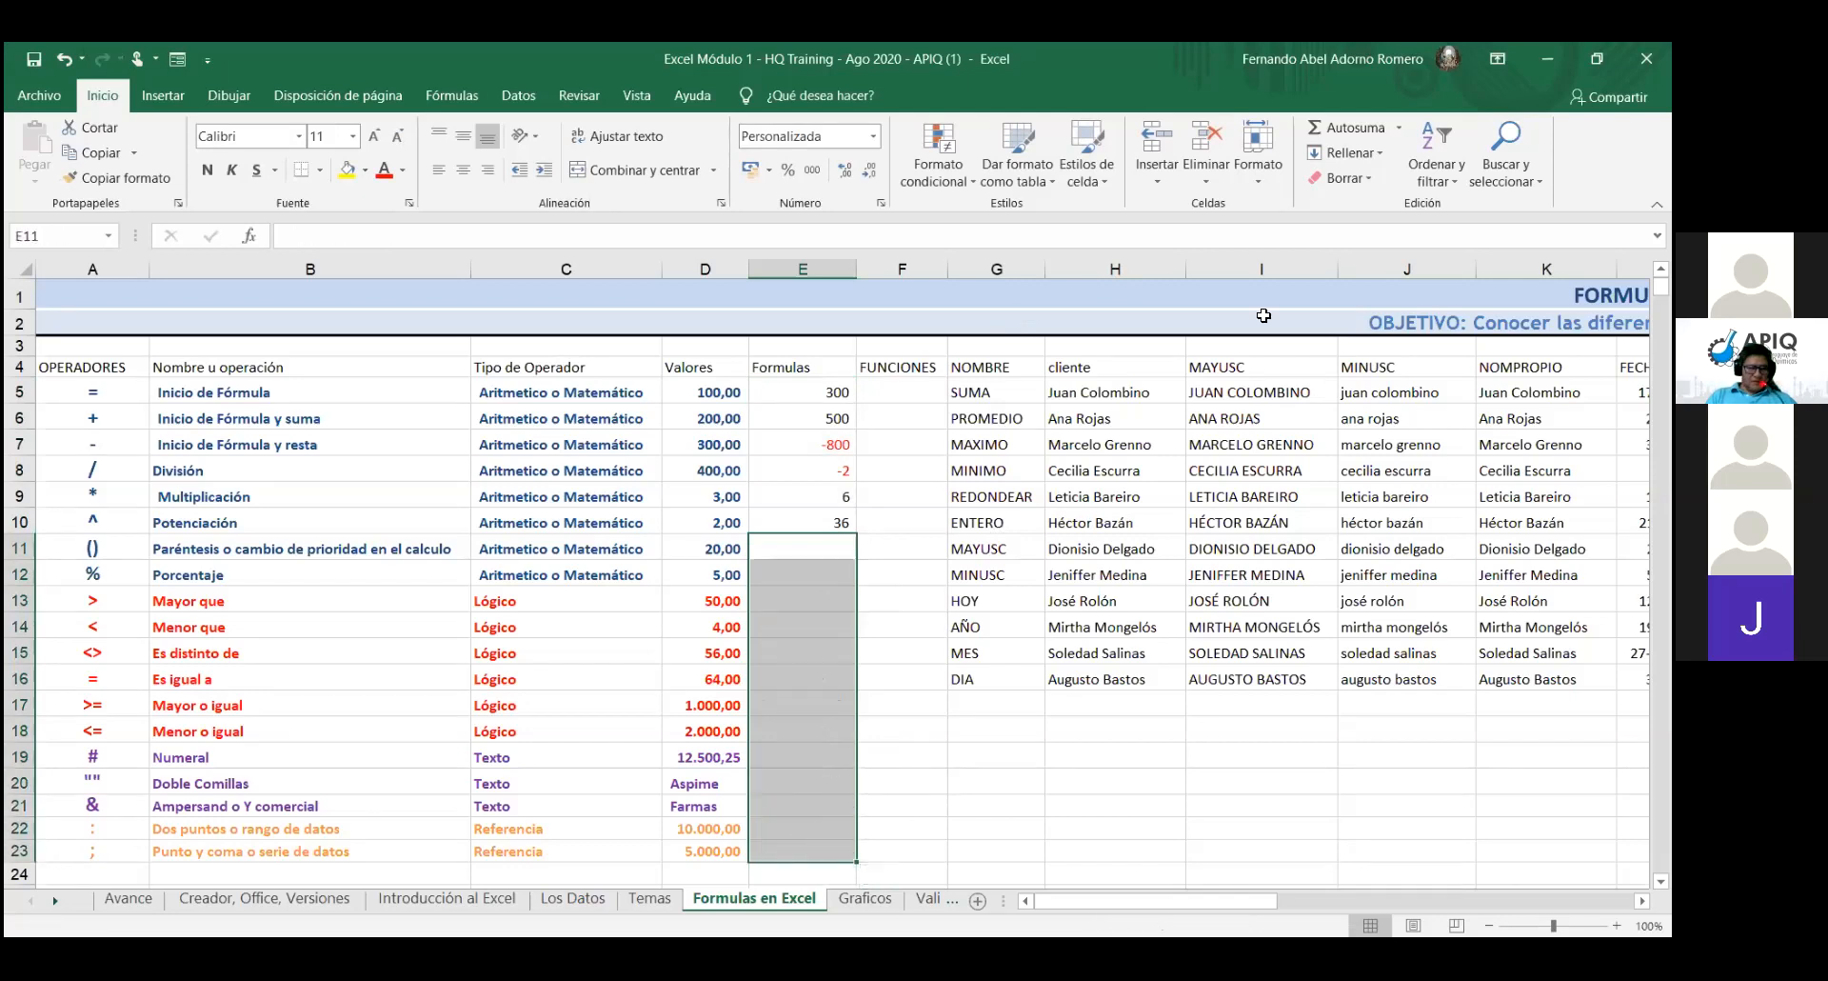
{"action": "left_click", "coordinate": [1073, 514]}
{"action": "left_click", "coordinate": [809, 549]}
{"action": "left_click", "coordinate": [800, 573]}
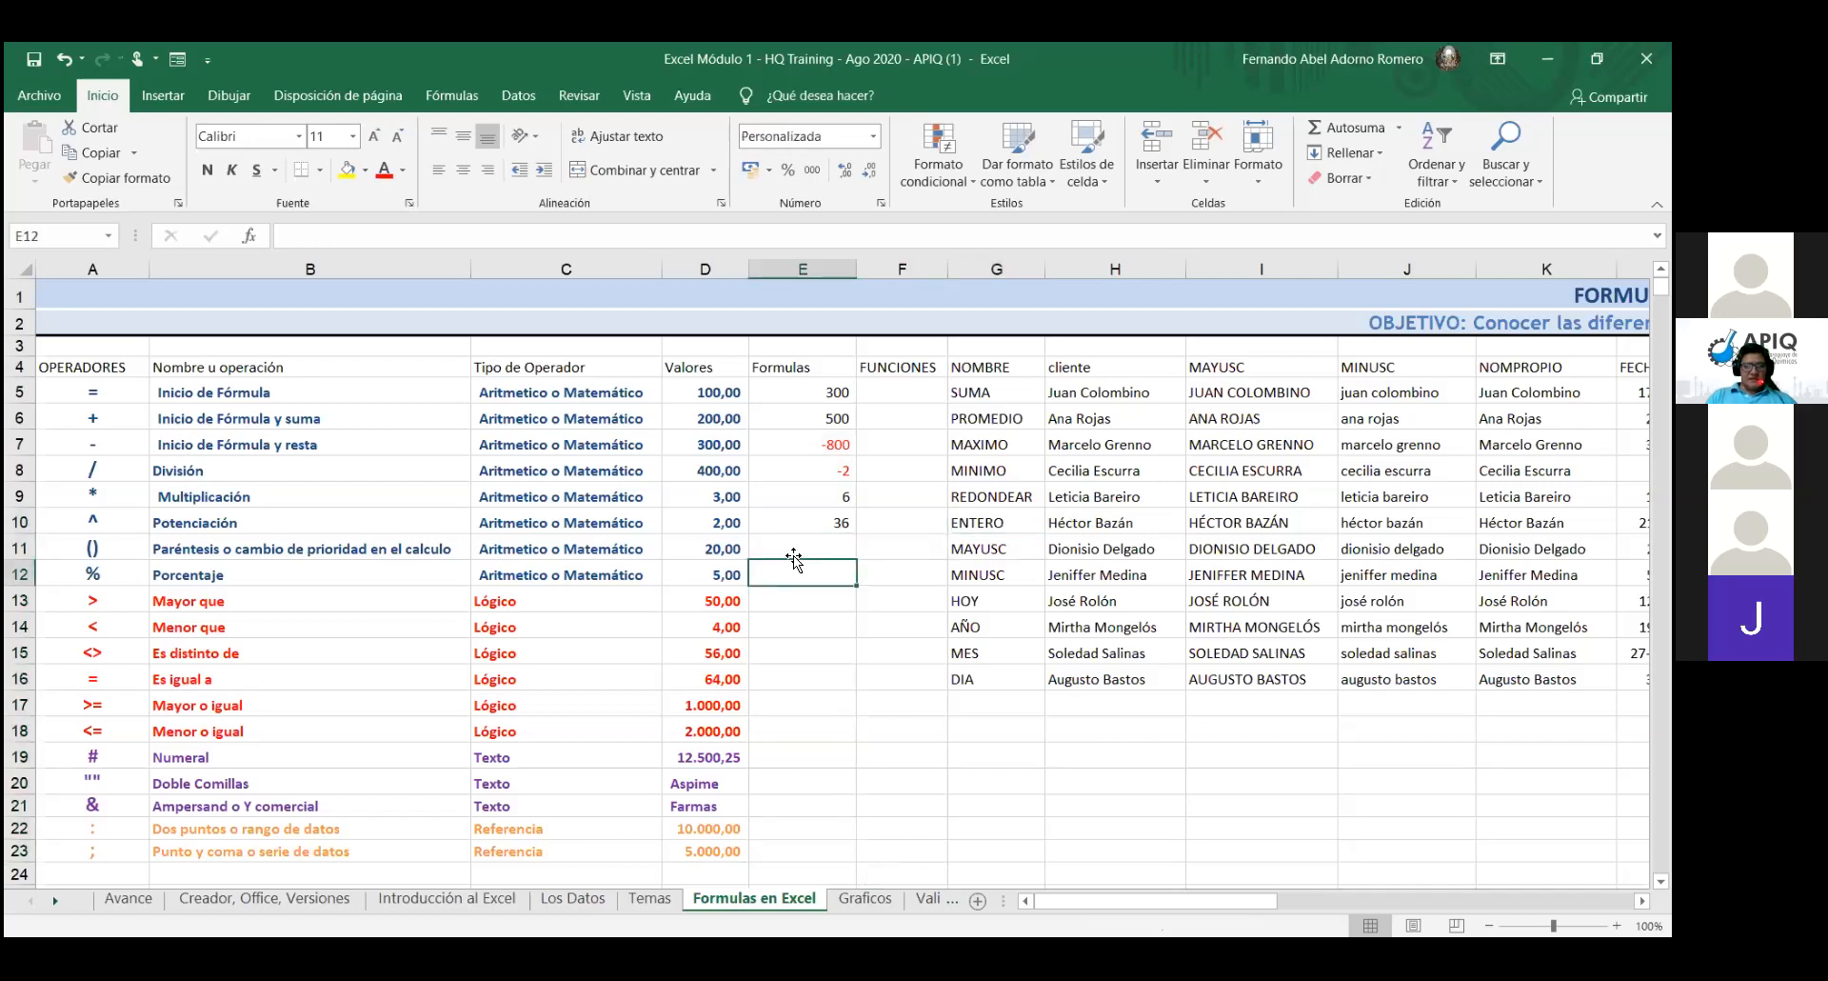
{"action": "left_click", "coordinate": [805, 523]}
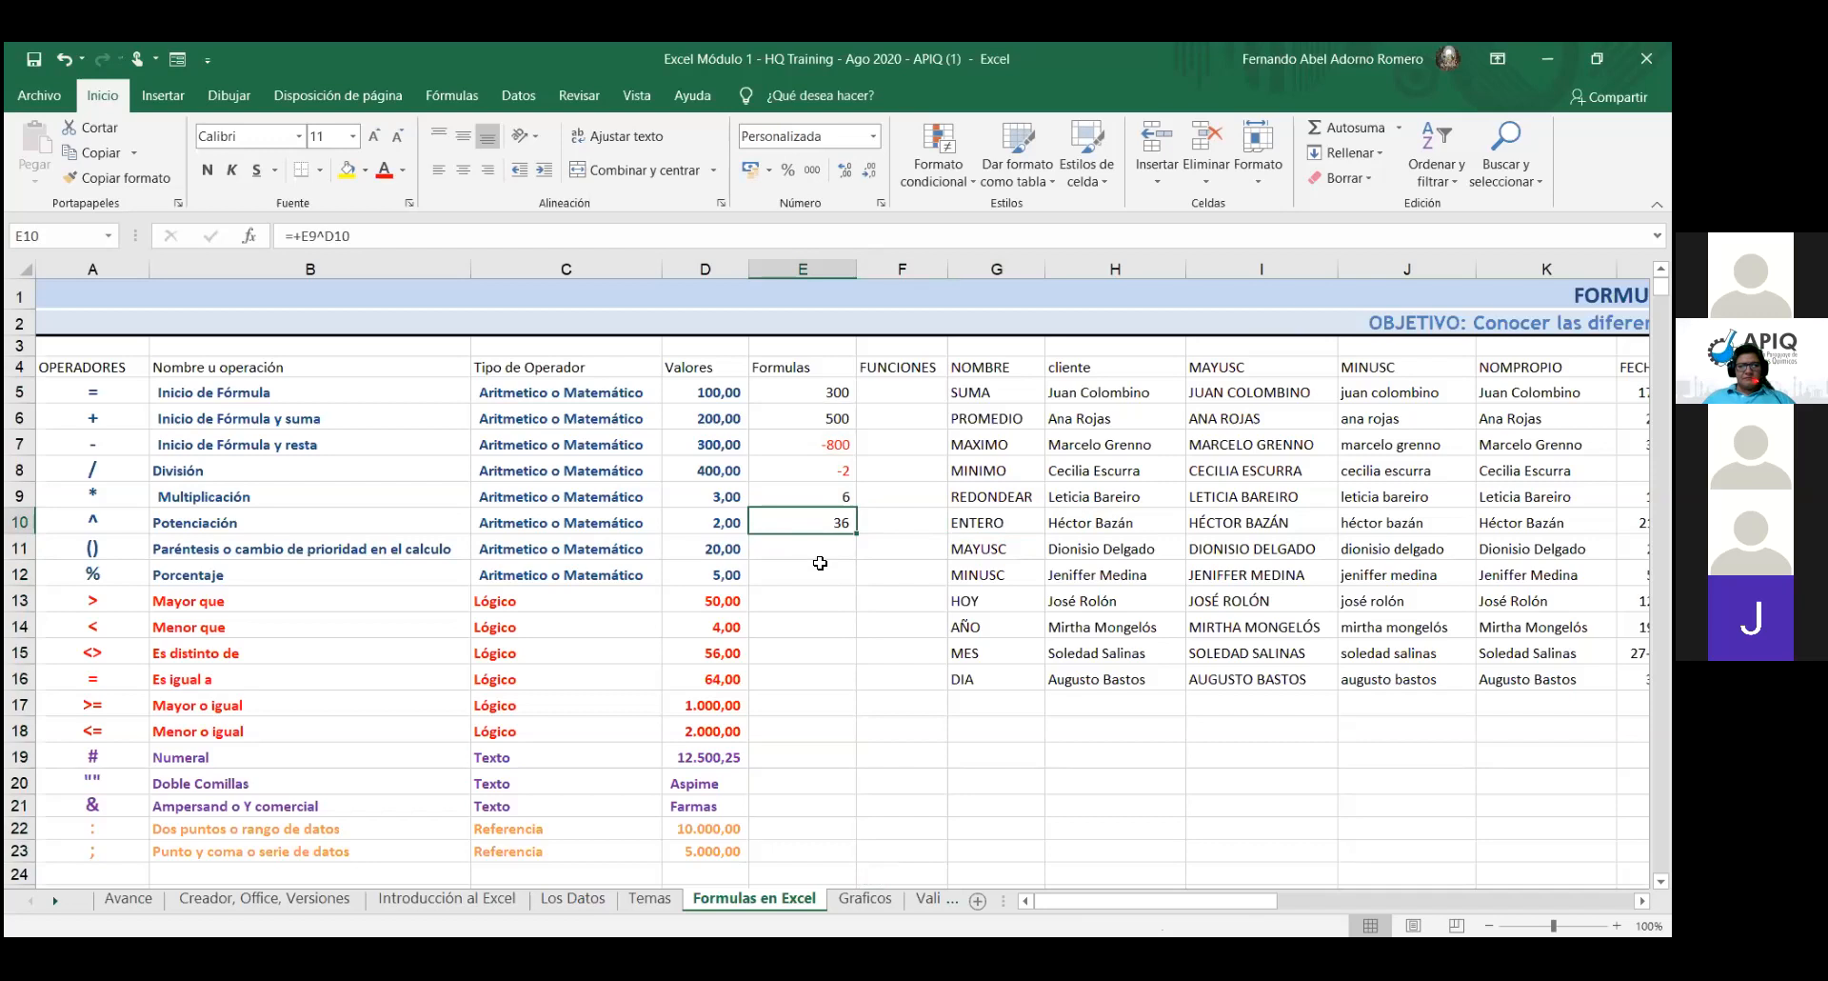
- Open E10 in edit mode to show =+E9^D10 with its coloured references
{"action": "double_click", "coordinate": [820, 519]}
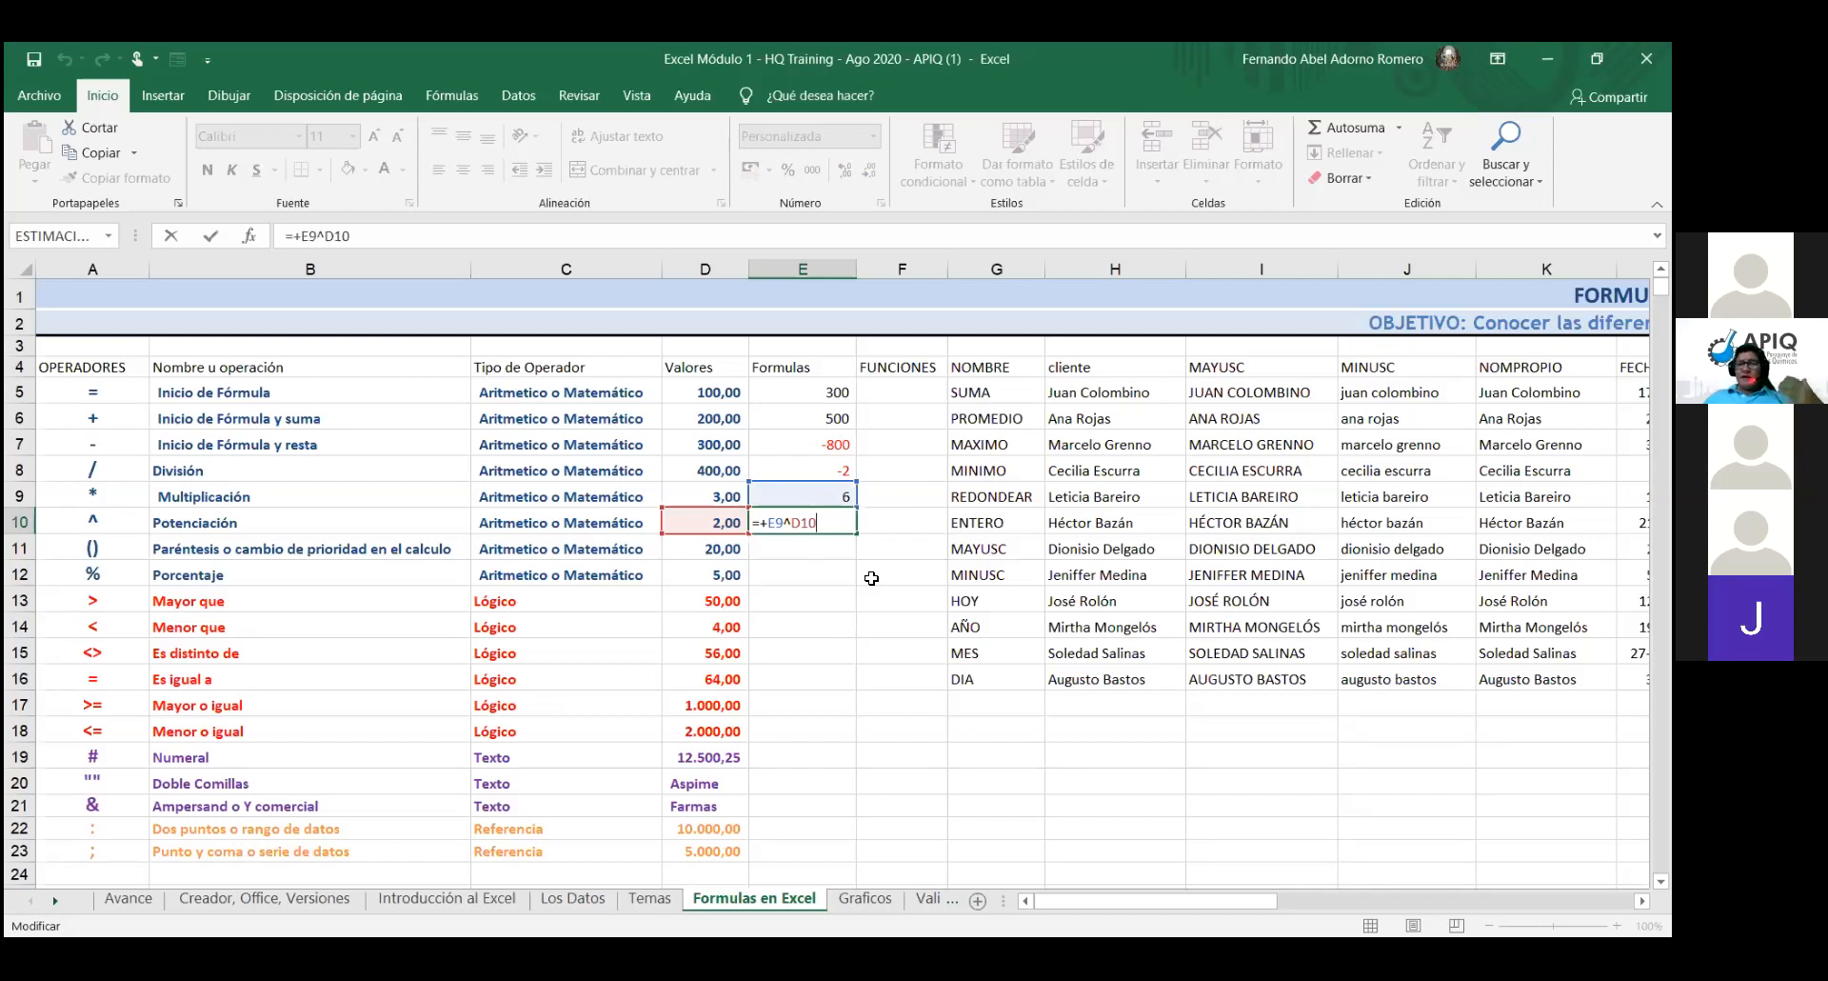
- Confirm E10 unchanged at 36 and leave E11 empty
{"action": "left_click", "coordinate": [843, 549]}
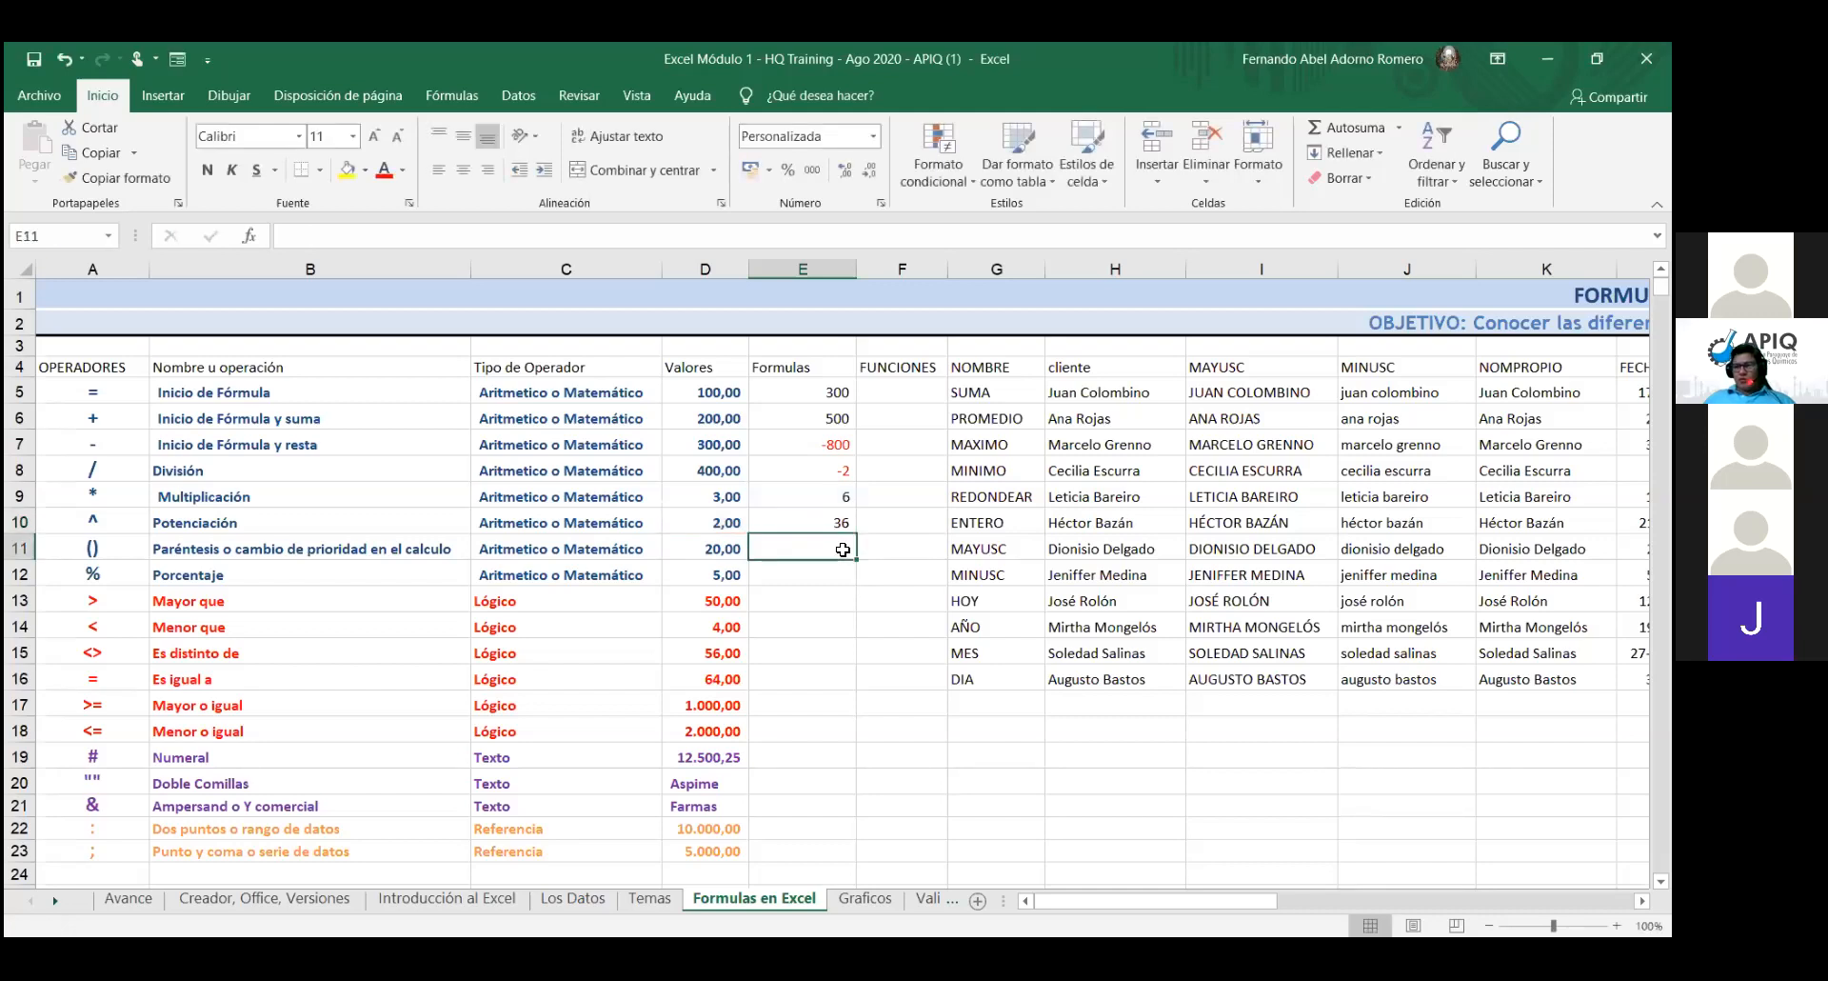
{"action": "type", "text": "^"}
{"action": "key", "text": "BackSpace"}
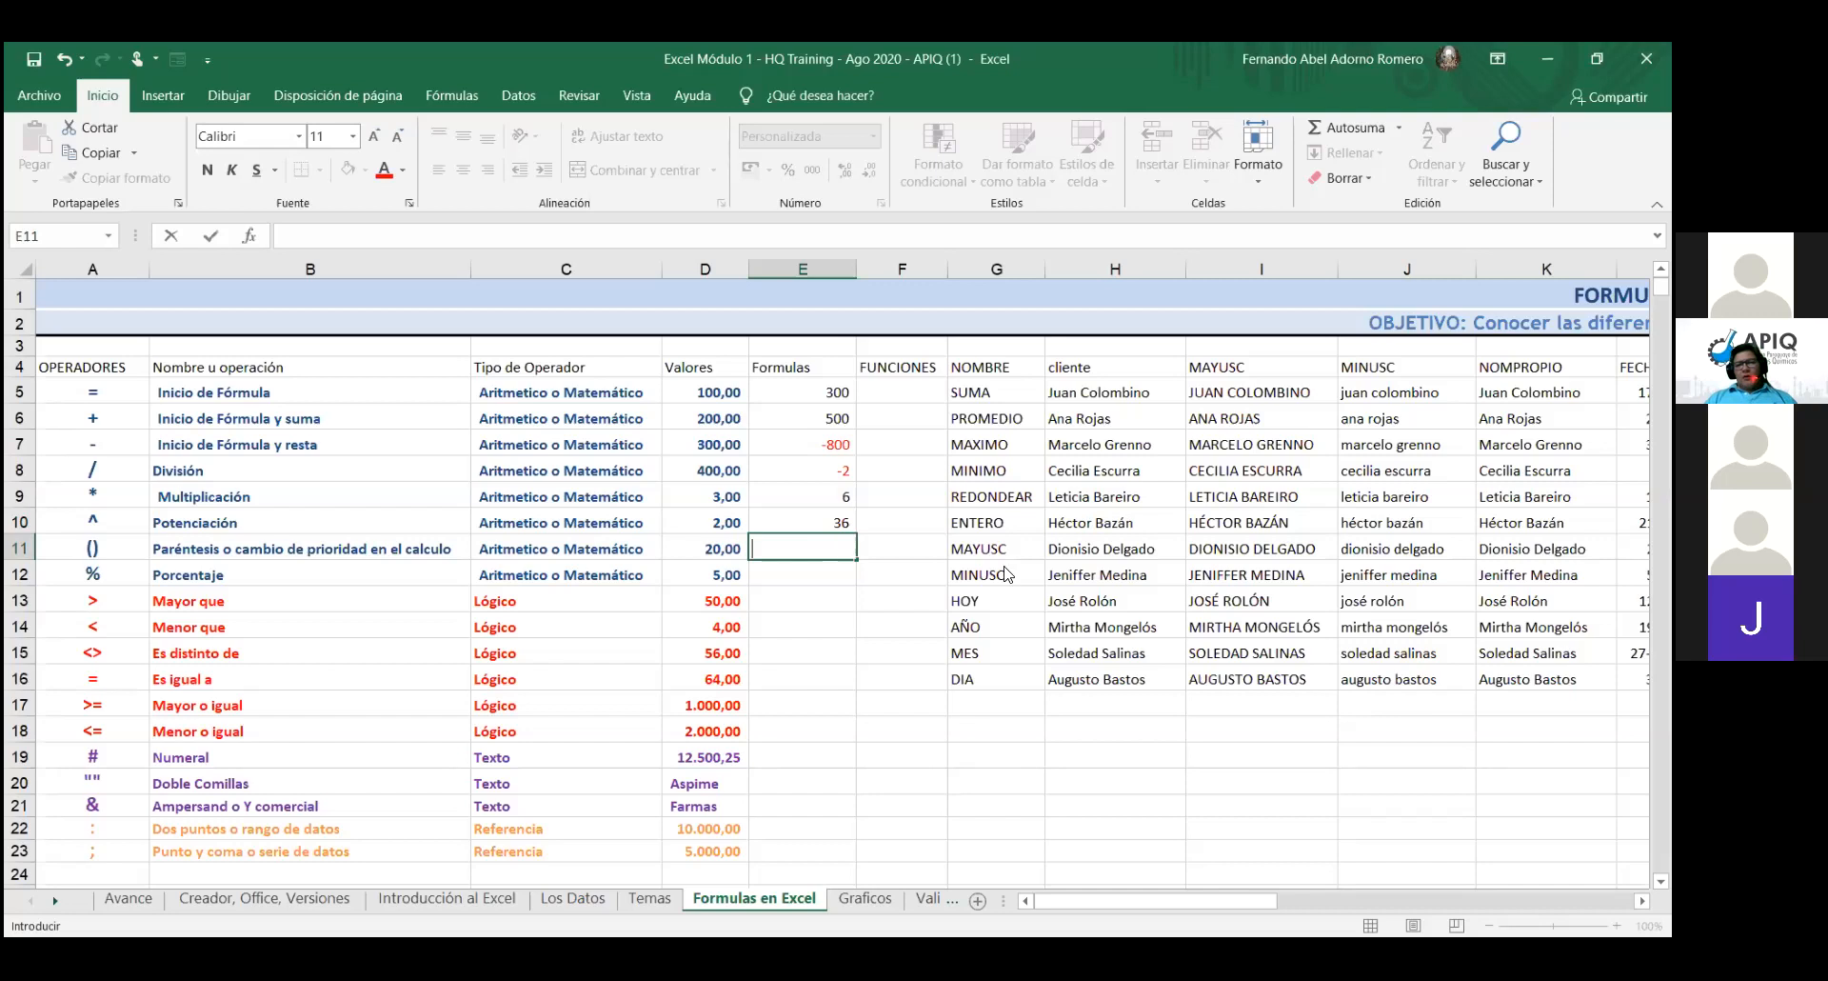
- Commit E10's power formula =+E9^D10 so it shows 36
{"action": "left_click", "coordinate": [826, 525]}
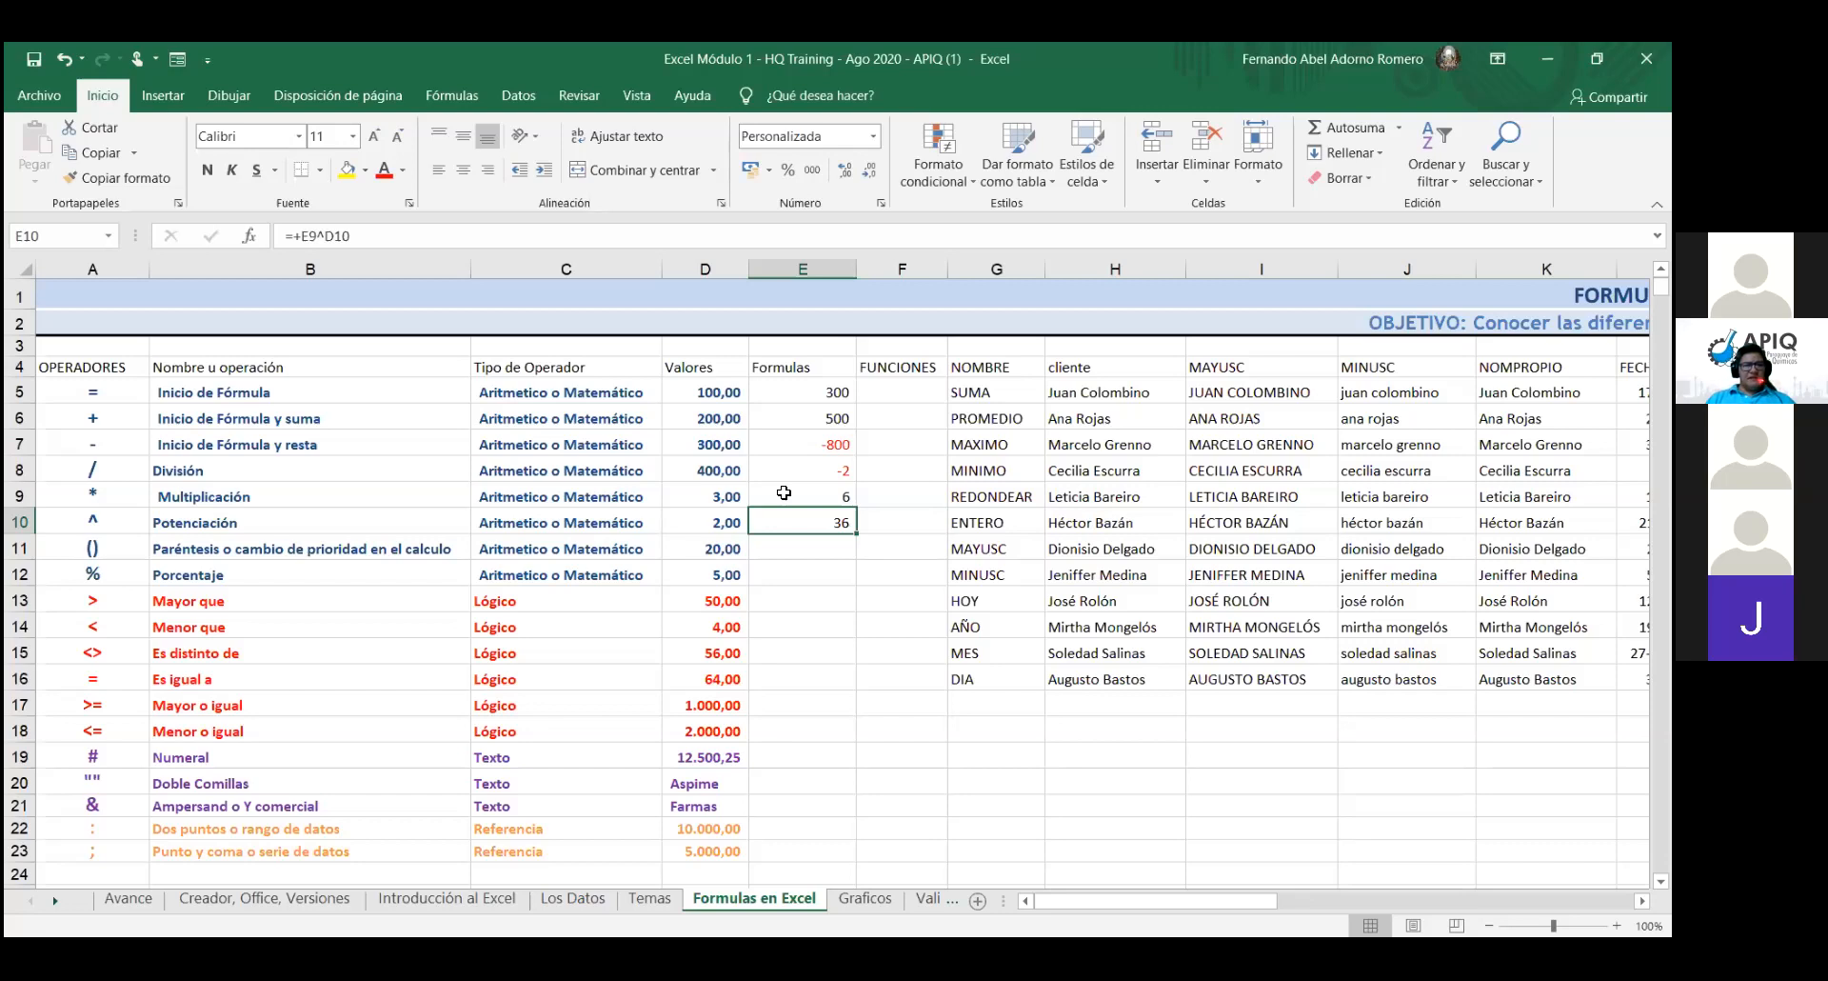
{"action": "key", "text": "Return"}
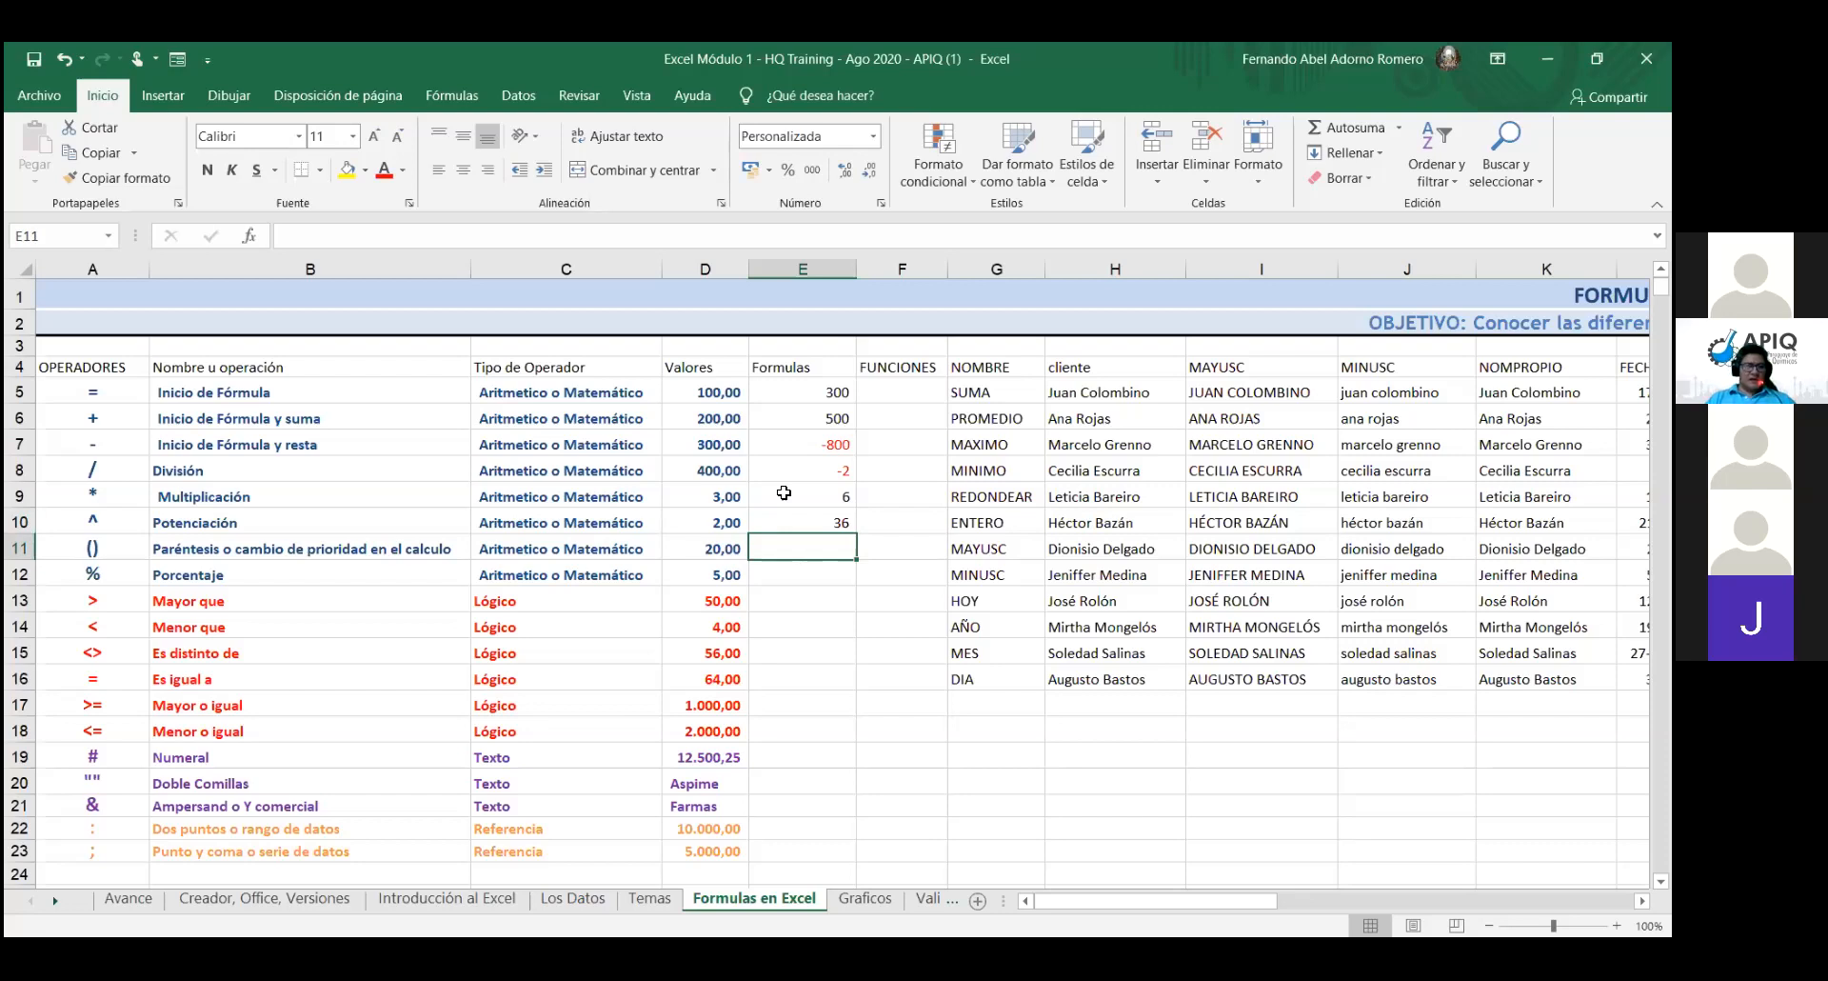
- Enter =D5+D6/D8-D7 in E11 so it returns (200)
{"action": "type", "text": "="}
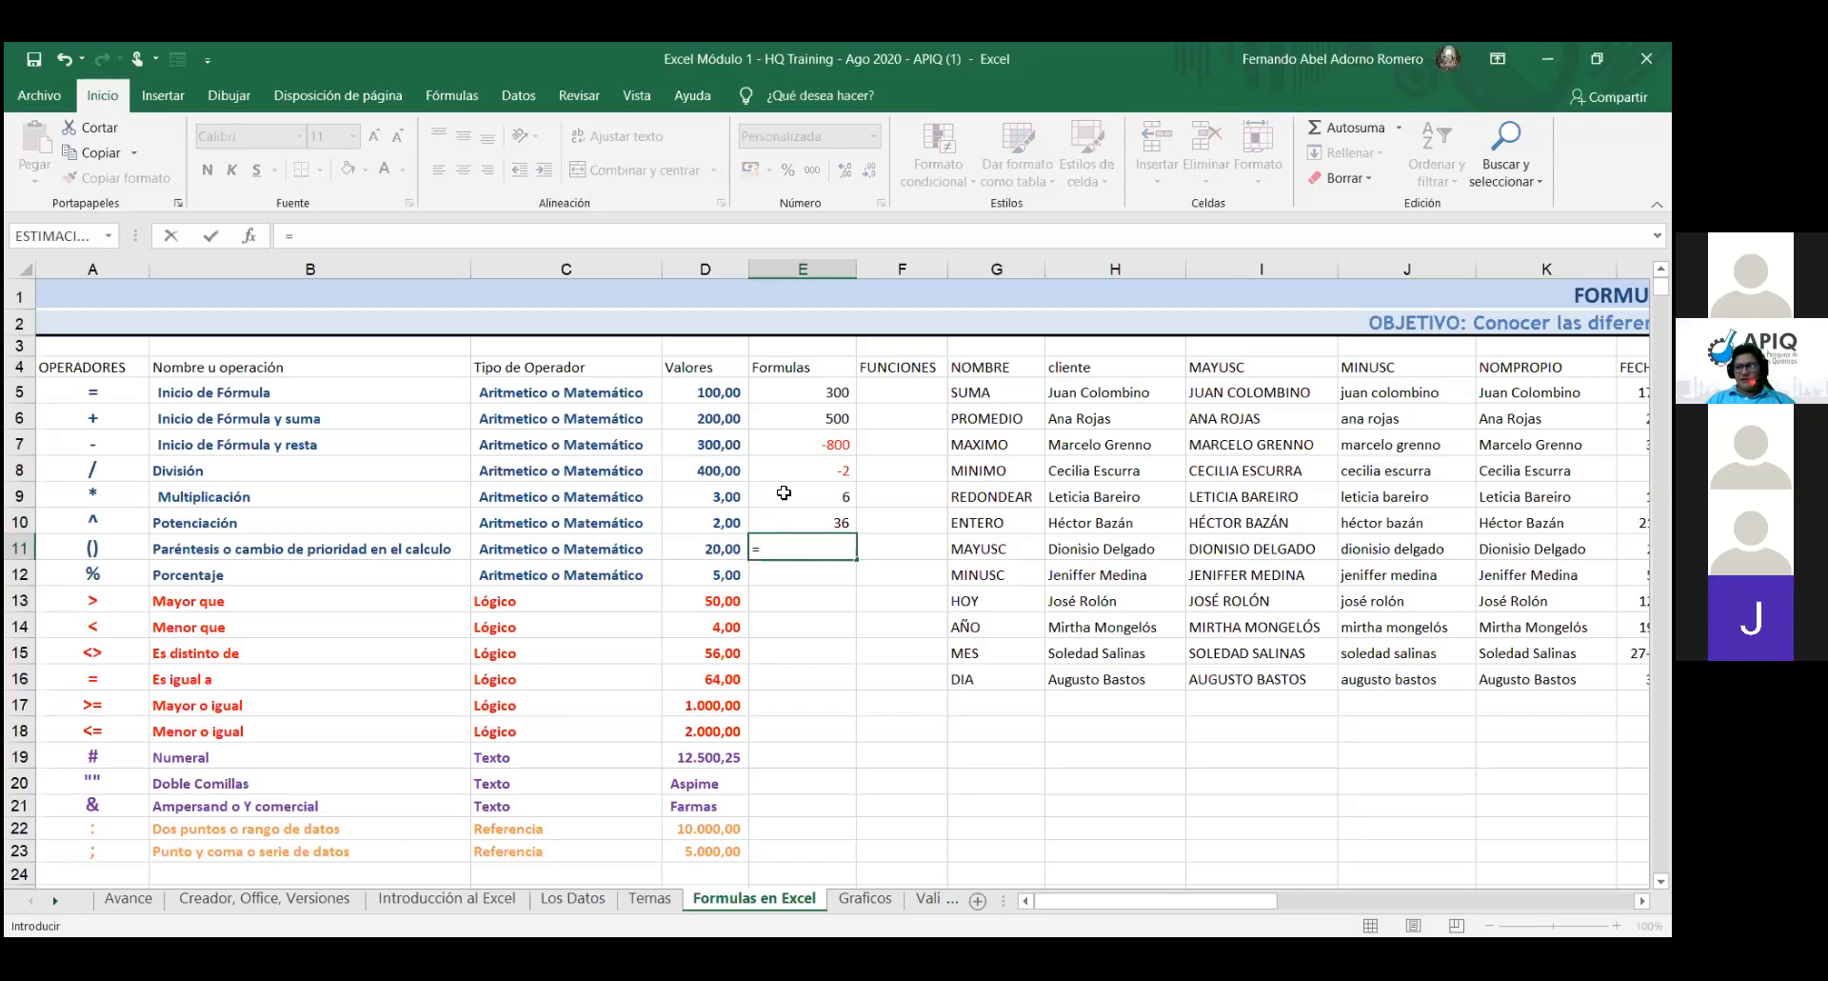
{"action": "left_click", "coordinate": [729, 392]}
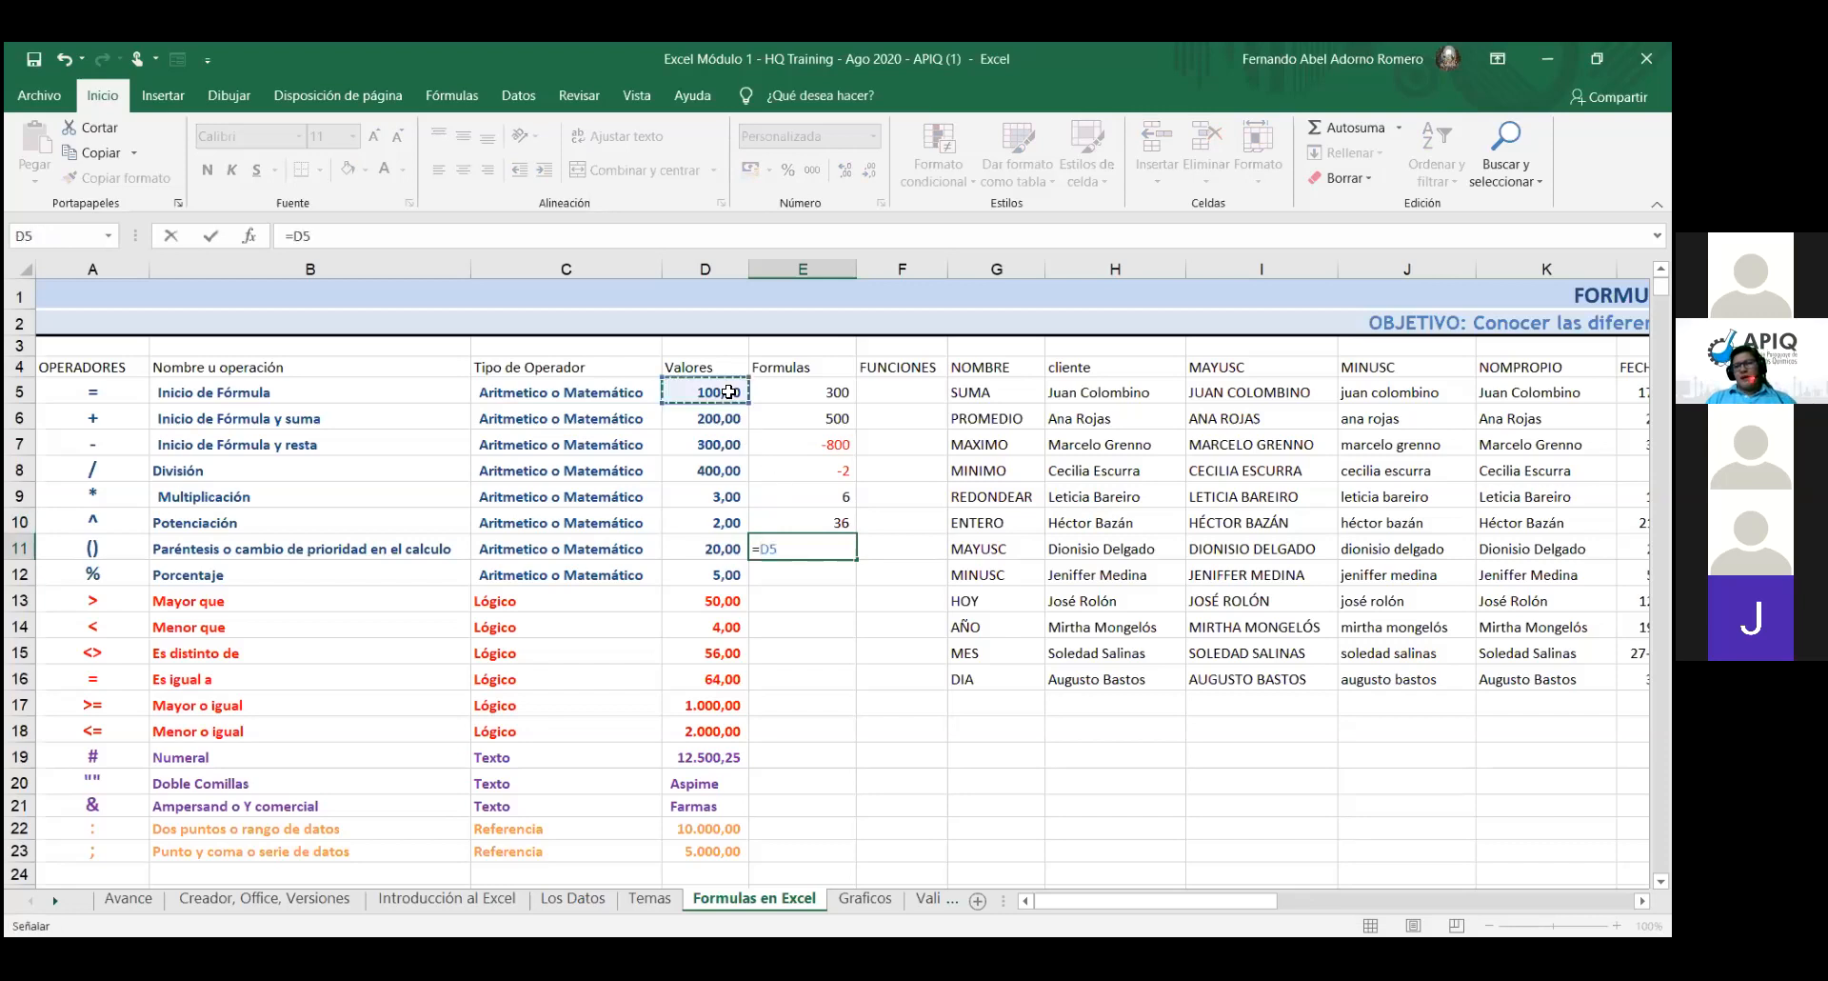
{"action": "type", "text": "="}
{"action": "key", "text": "BackSpace"}
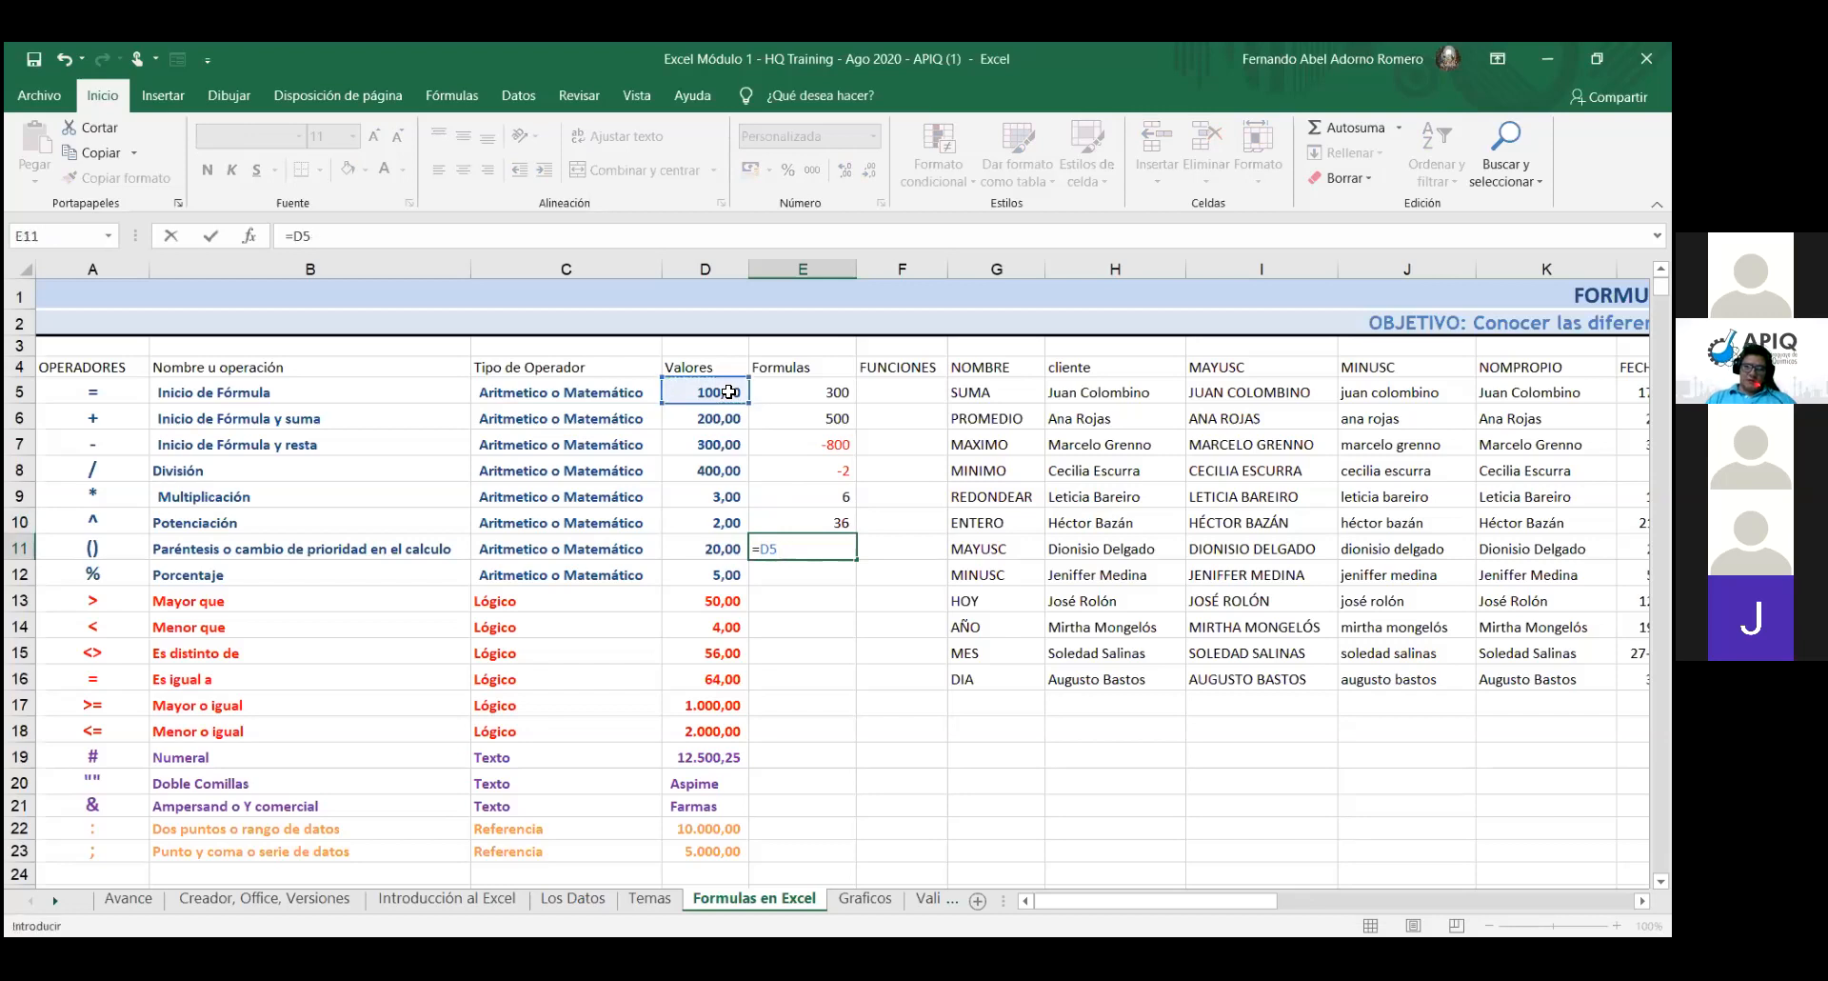
{"action": "type", "text": "+"}
{"action": "left_click", "coordinate": [726, 420]}
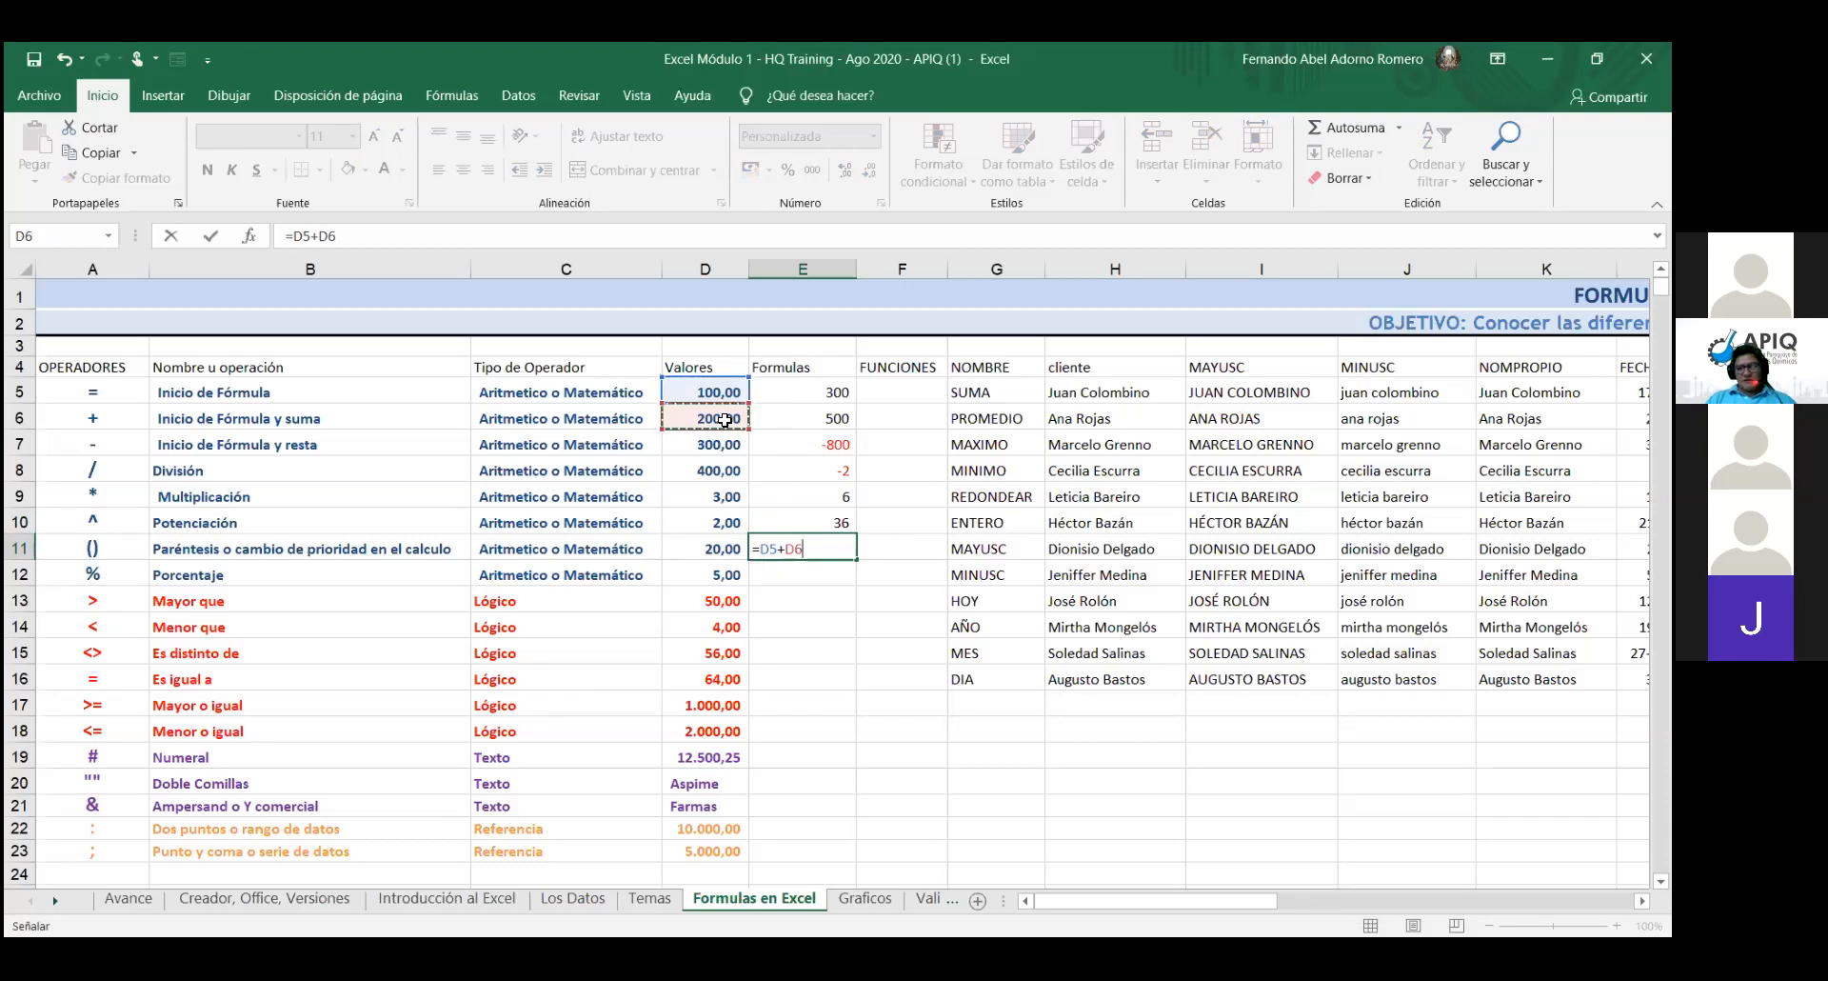
{"action": "type", "text": "/"}
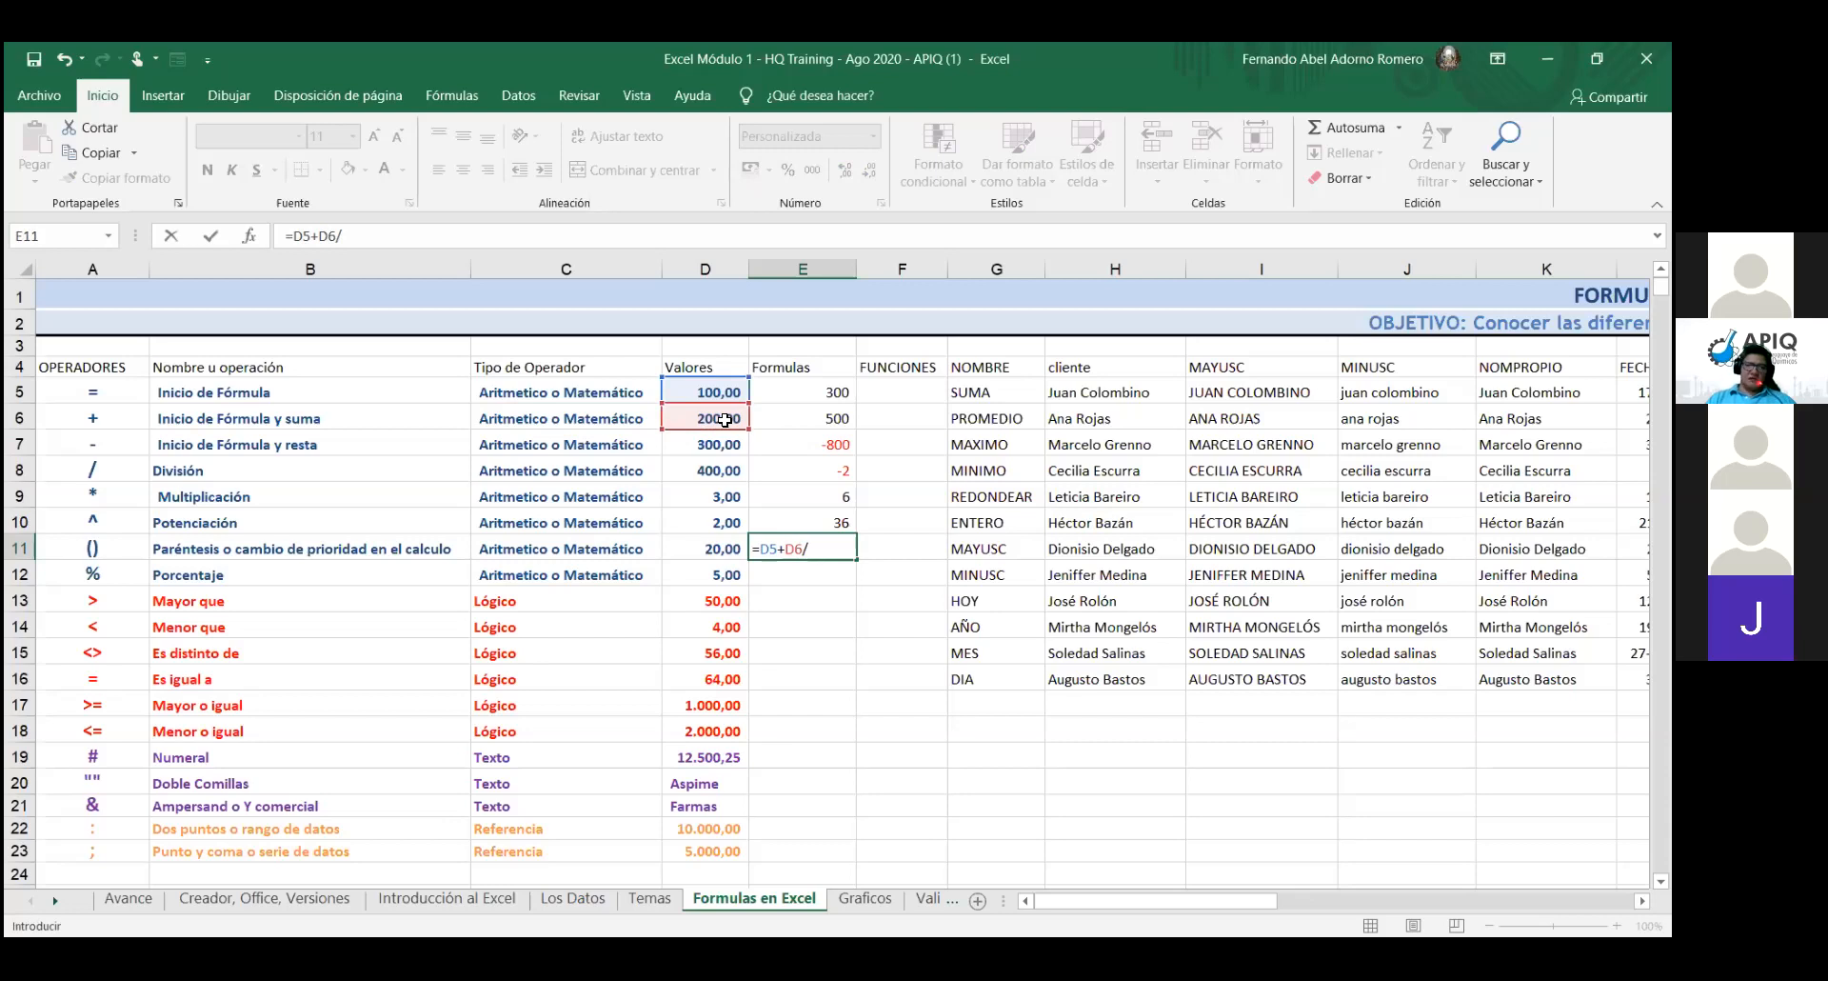
{"action": "left_click", "coordinate": [724, 472]}
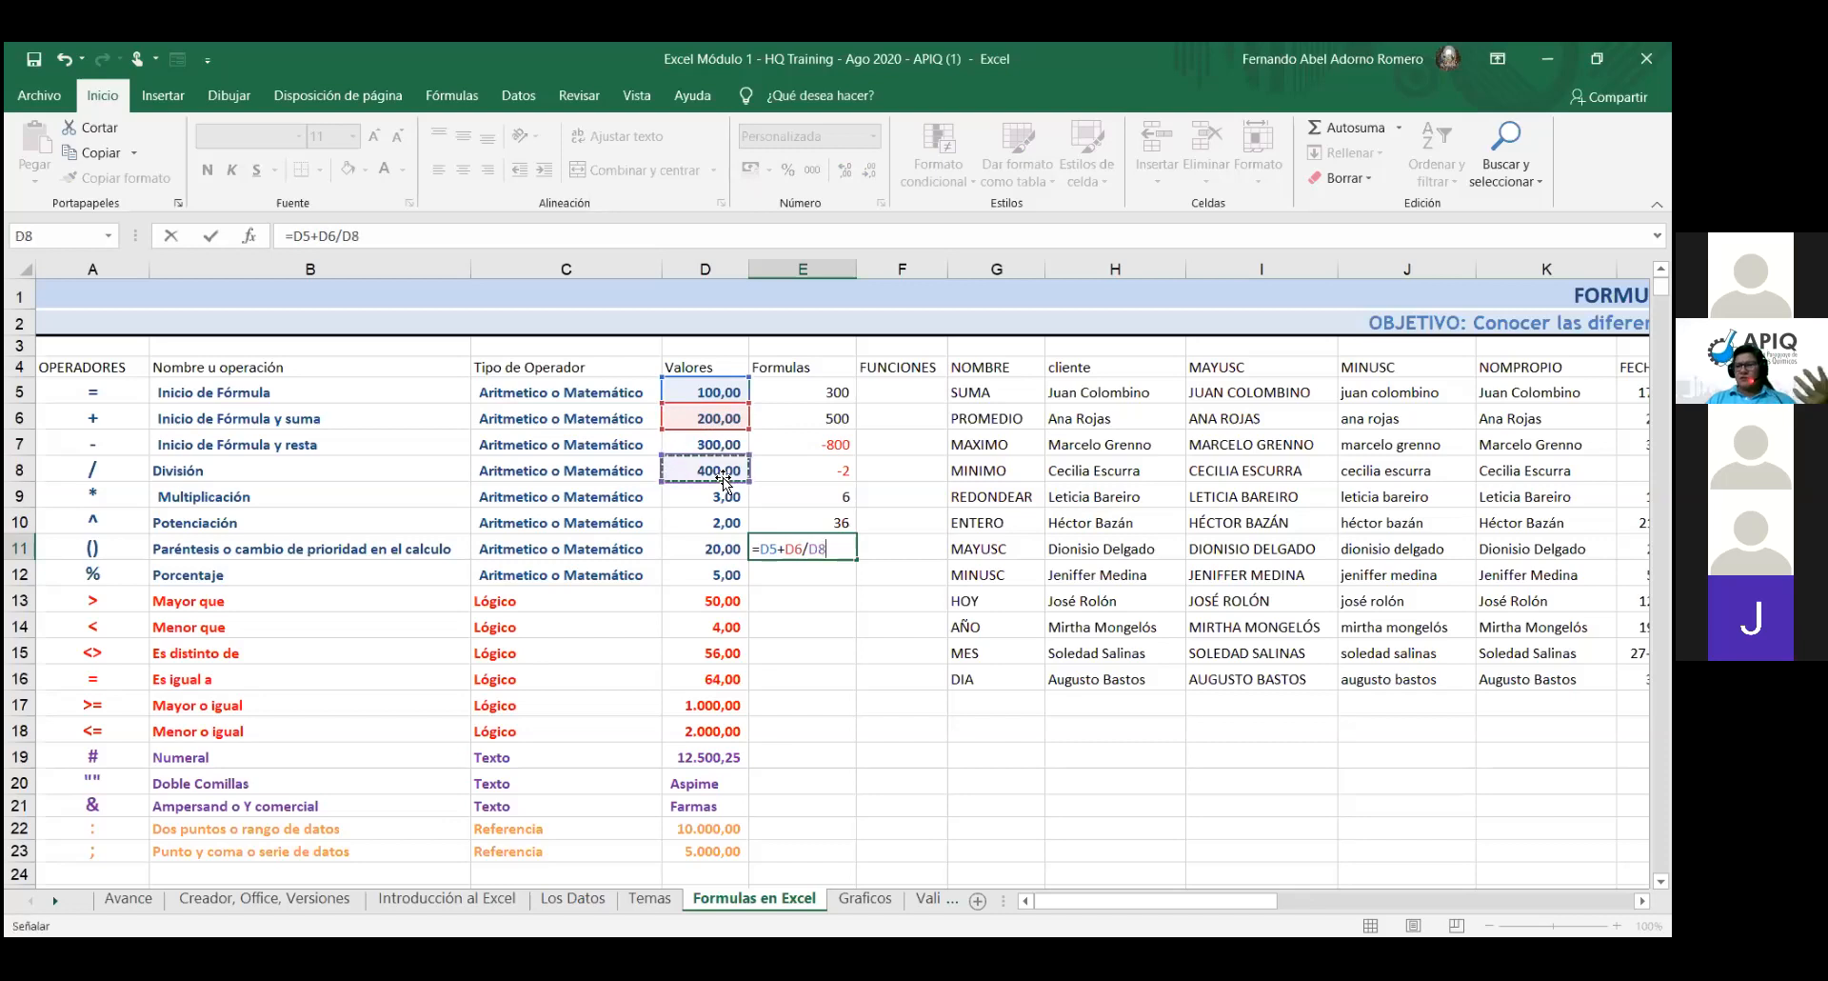
{"action": "type", "text": "-"}
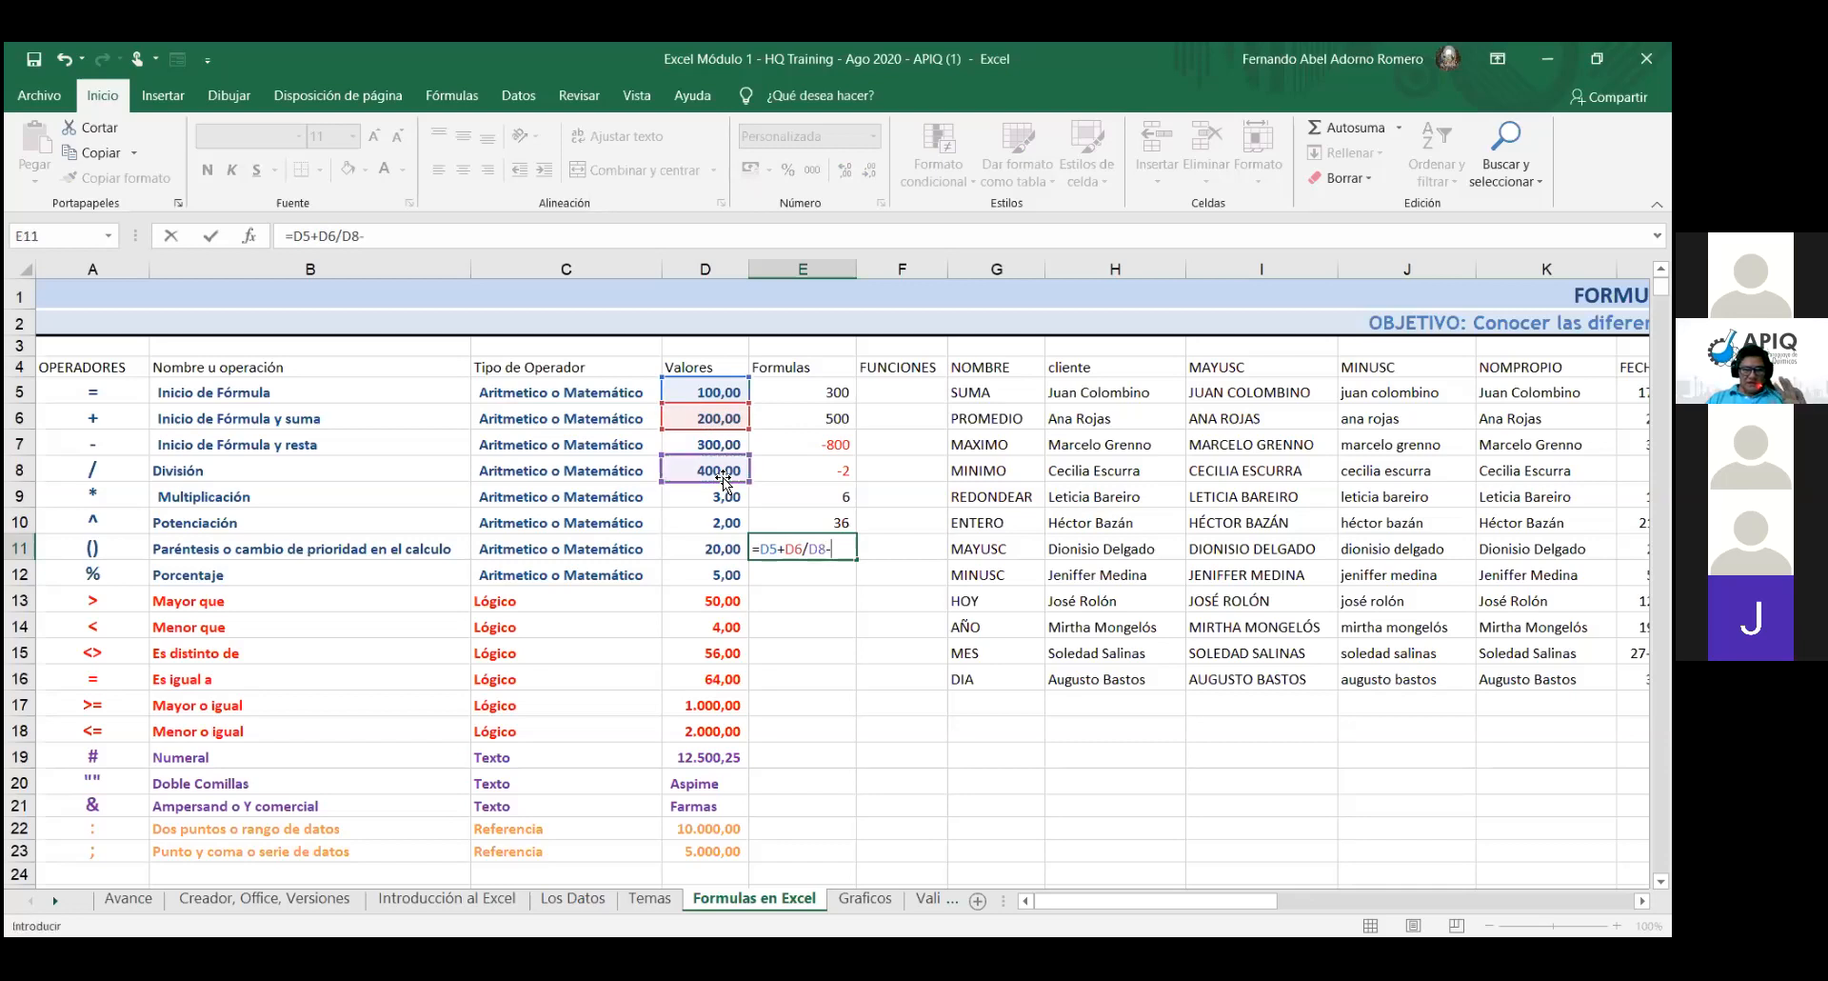
{"action": "left_click", "coordinate": [725, 445]}
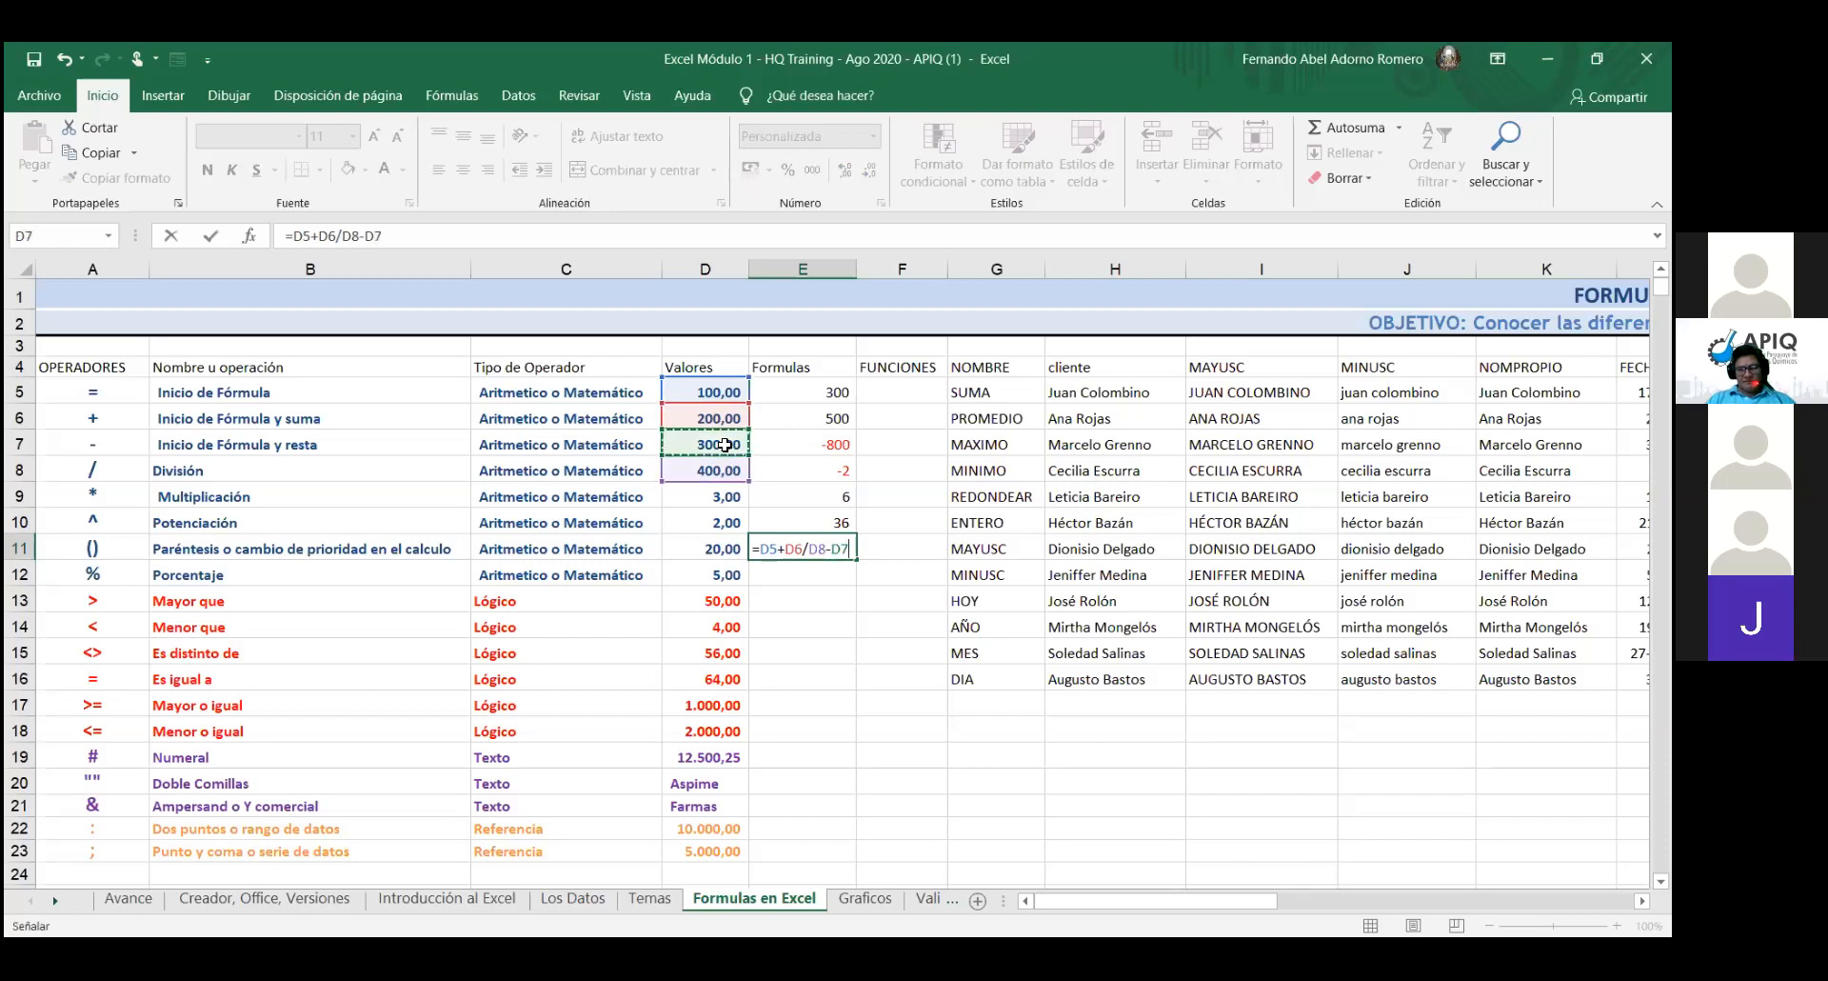
{"action": "key", "text": "Return"}
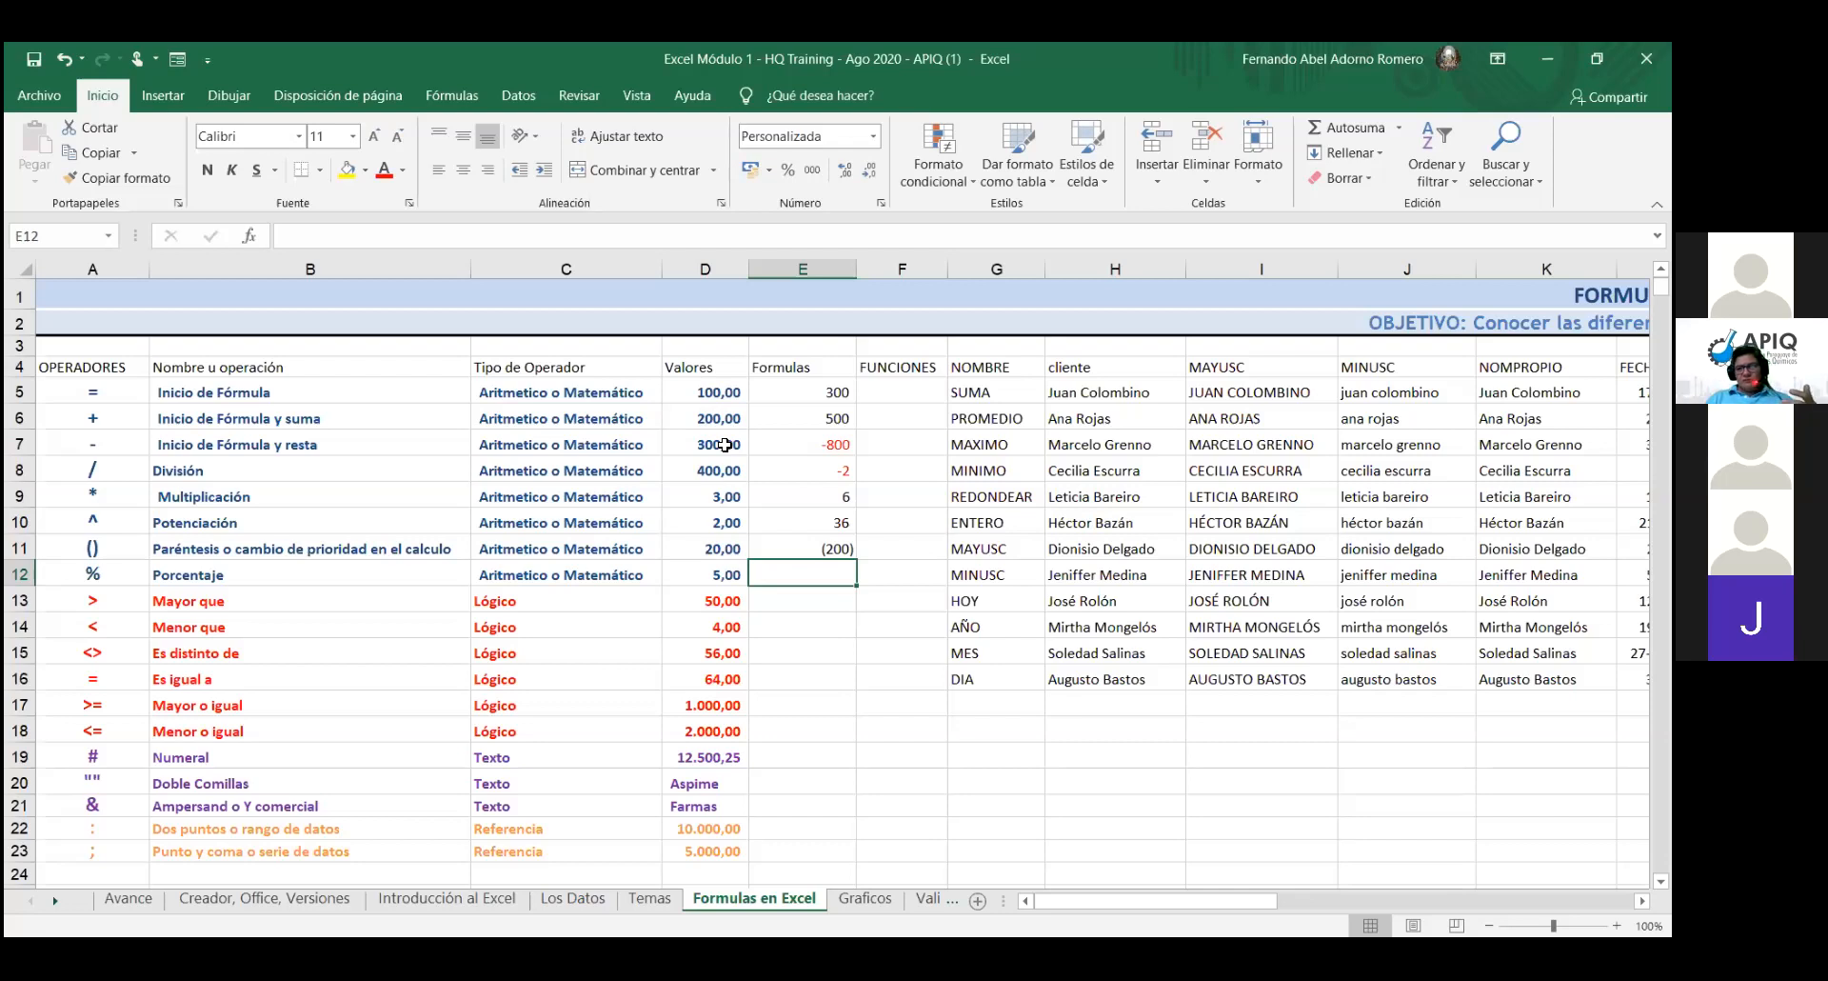
{"action": "double_click", "coordinate": [844, 549]}
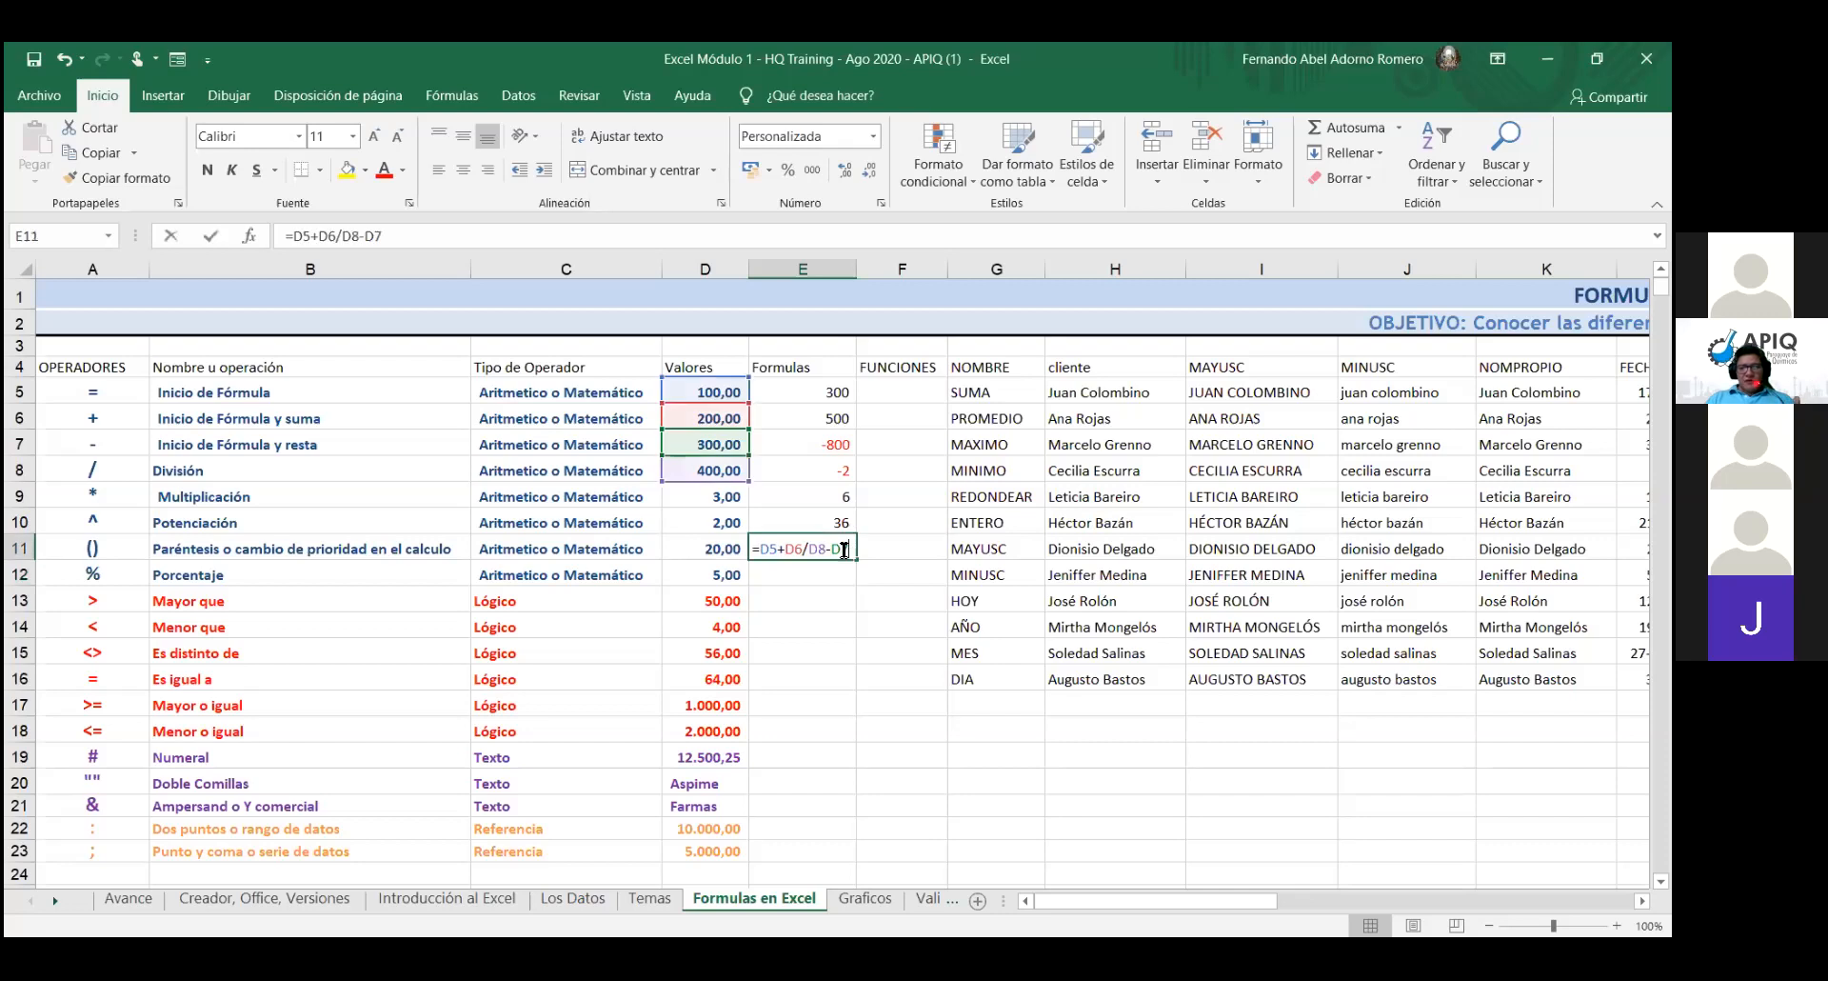
{"action": "key", "text": "Left"}
{"action": "key", "text": "Left"}
{"action": "key", "text": "Left"}
{"action": "key", "text": "Left"}
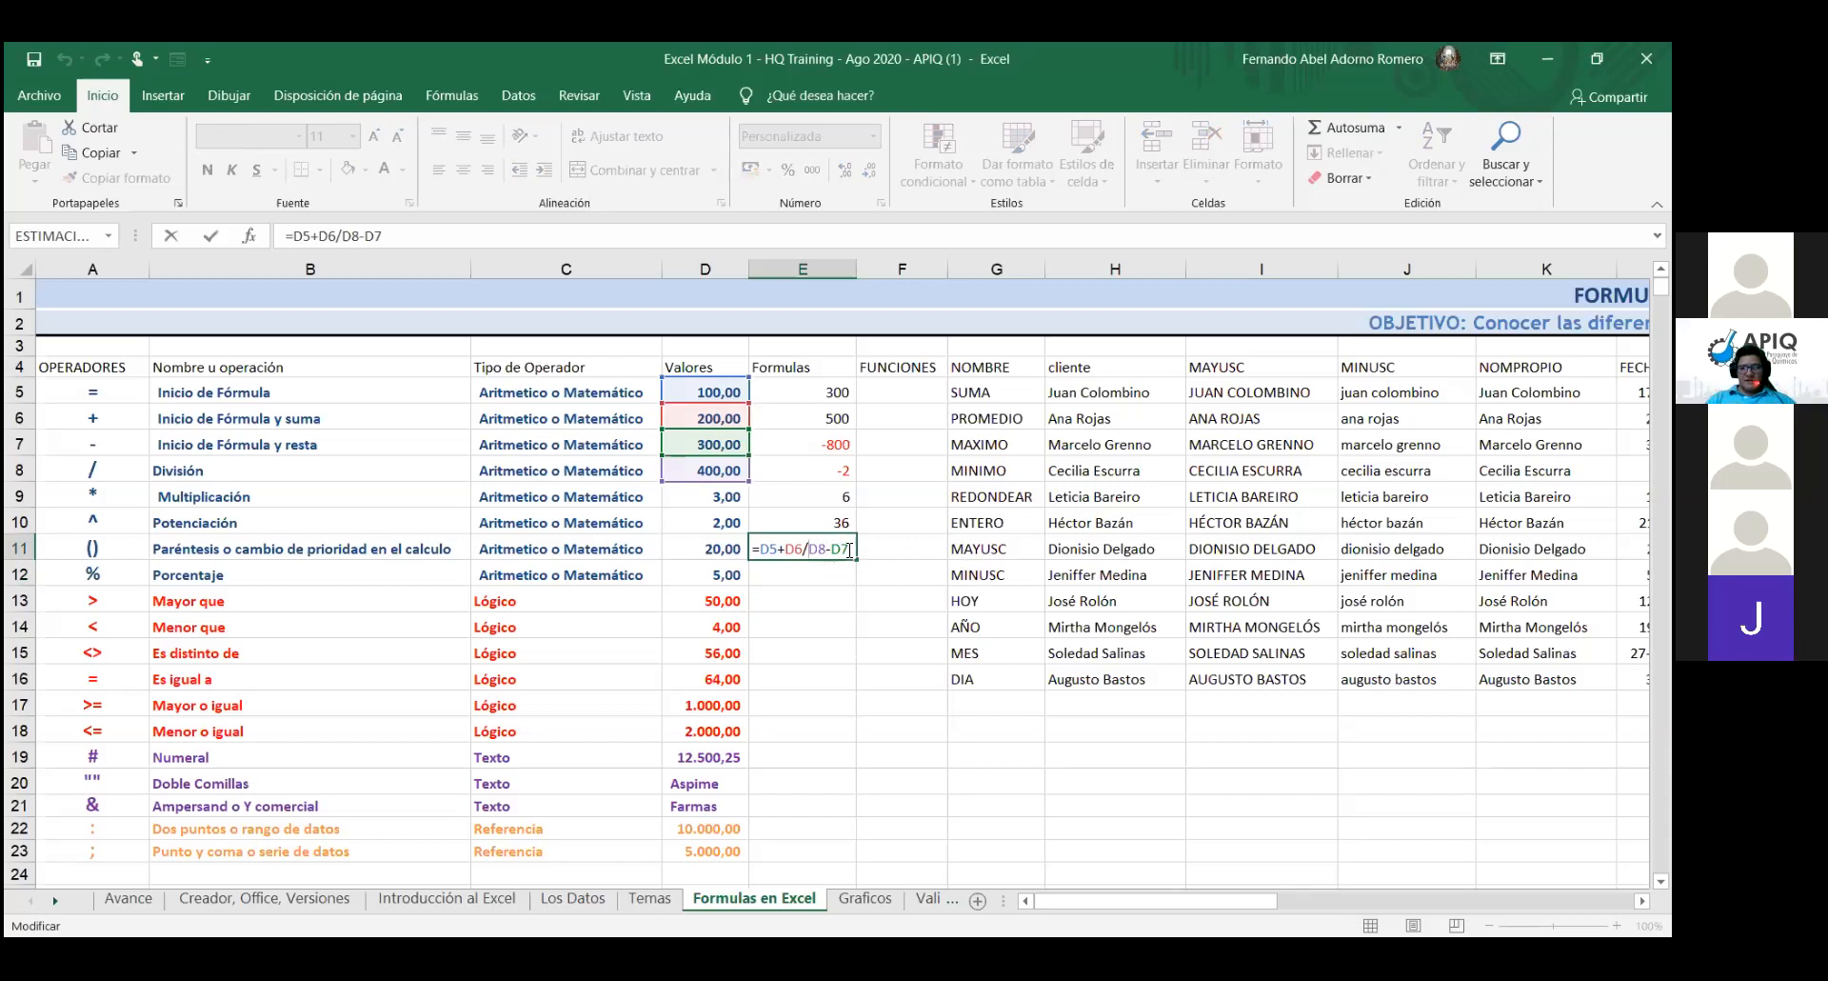
{"action": "left_click_drag", "start_coordinate": [850, 550], "coordinate": [728, 549]}
{"action": "right_click", "coordinate": [787, 540]}
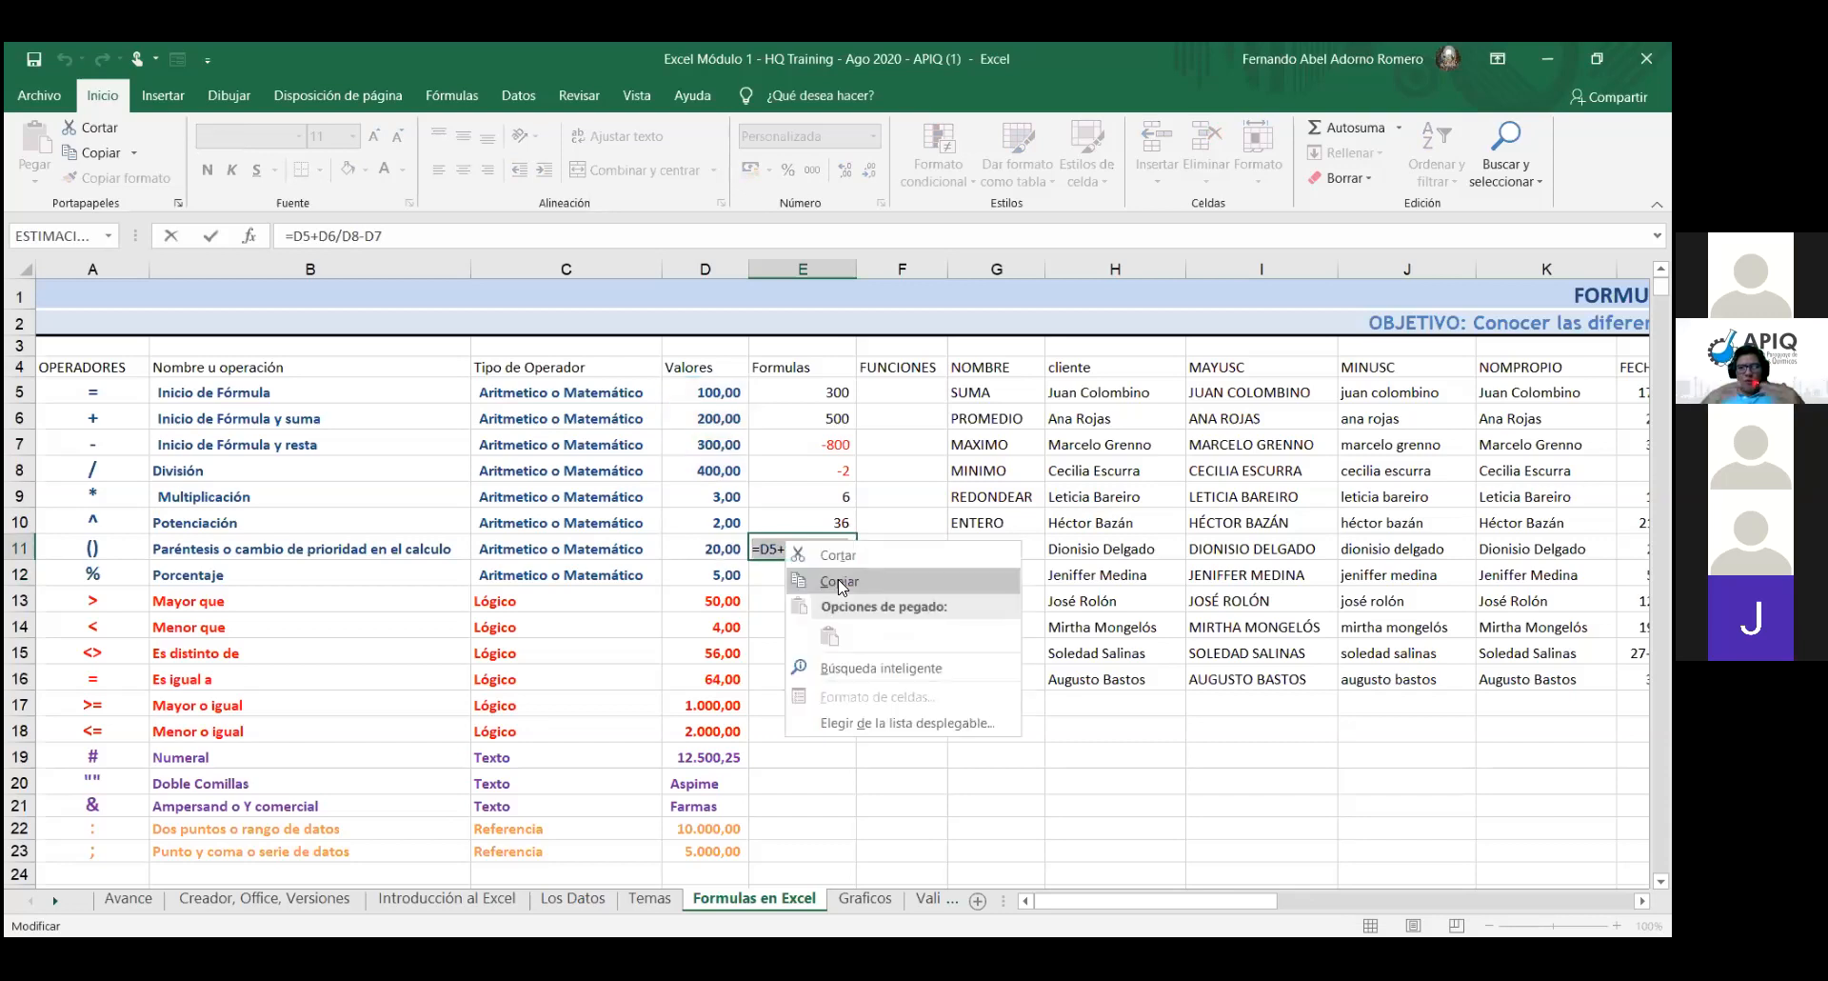
{"action": "left_click", "coordinate": [839, 579]}
{"action": "left_click", "coordinate": [839, 578]}
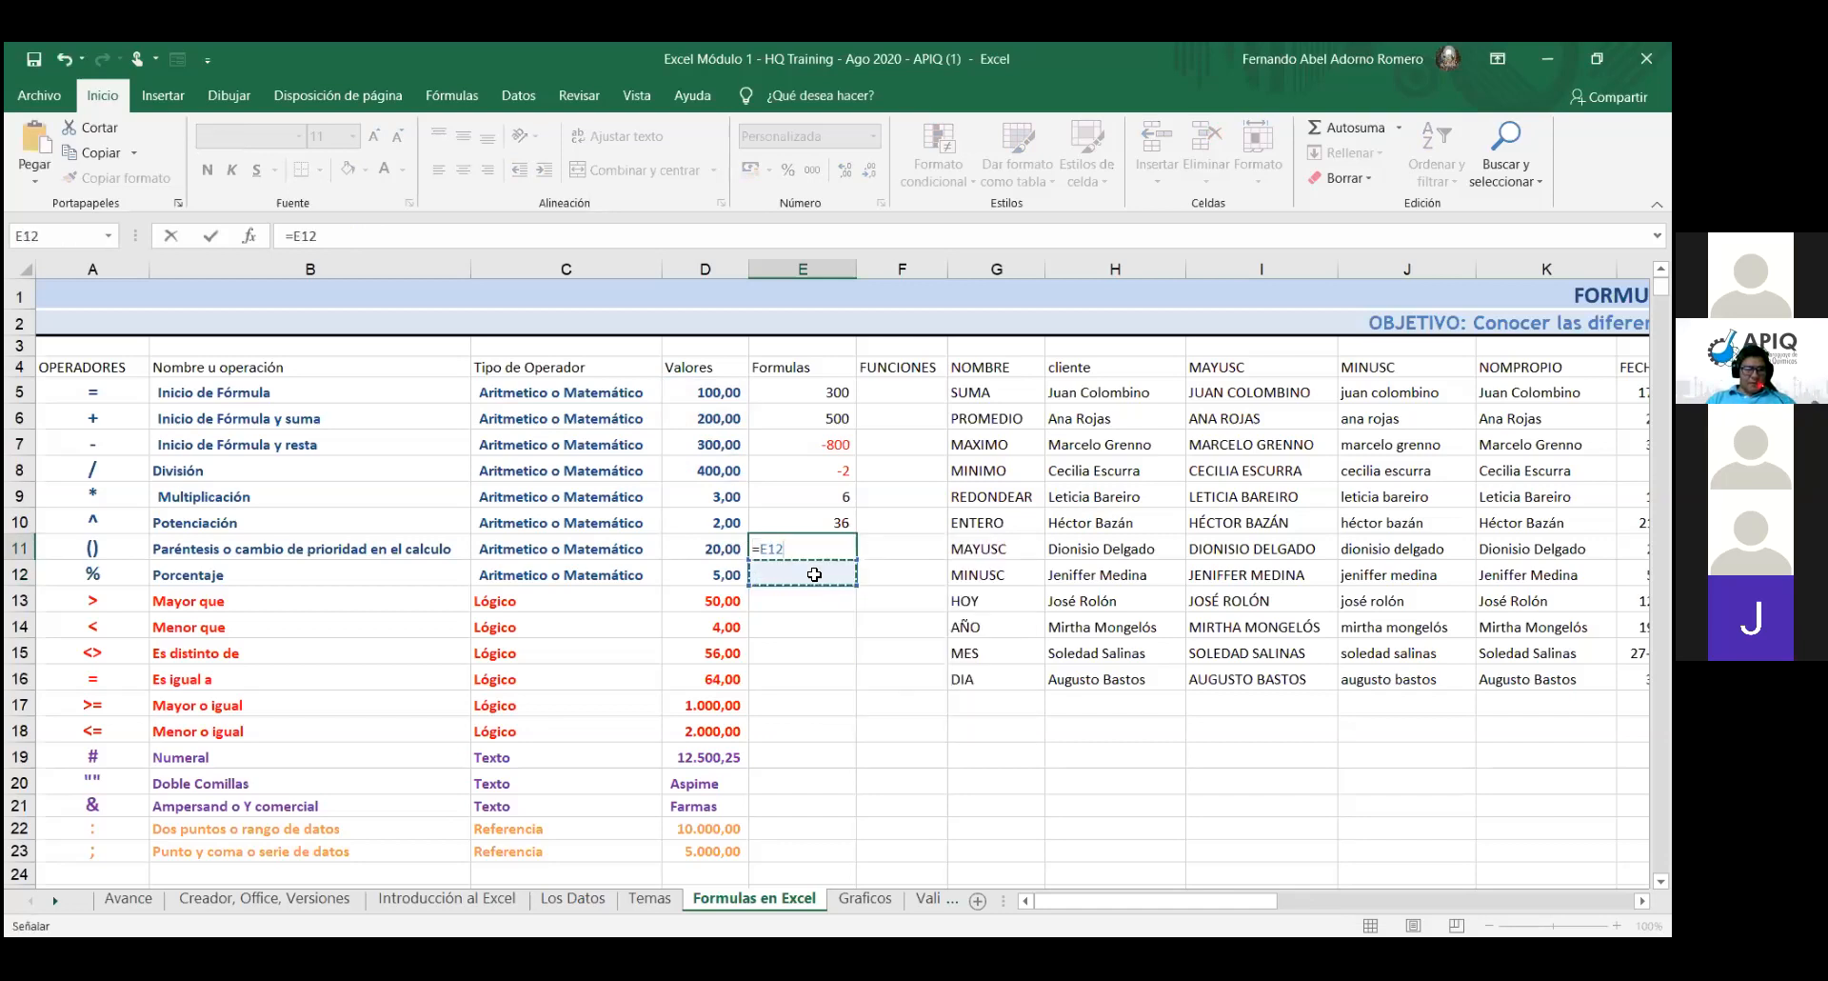
{"action": "key", "text": "ctrl+Return"}
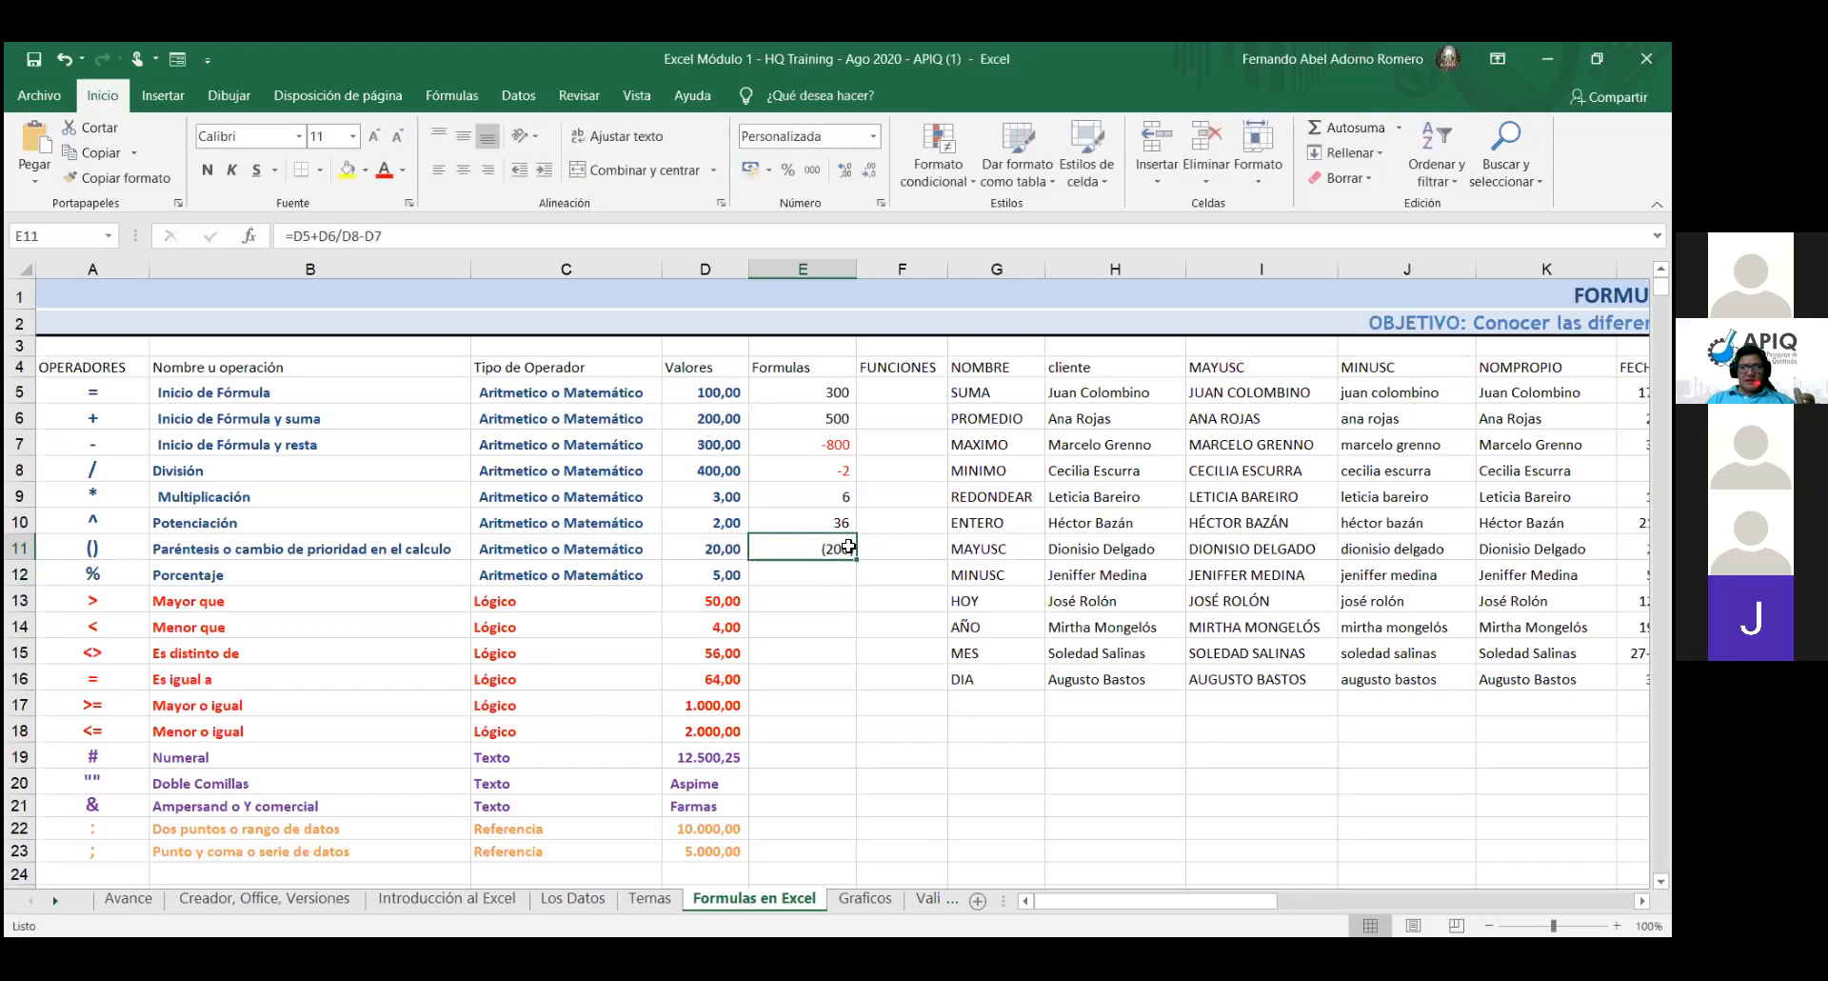
{"action": "double_click", "coordinate": [836, 548]}
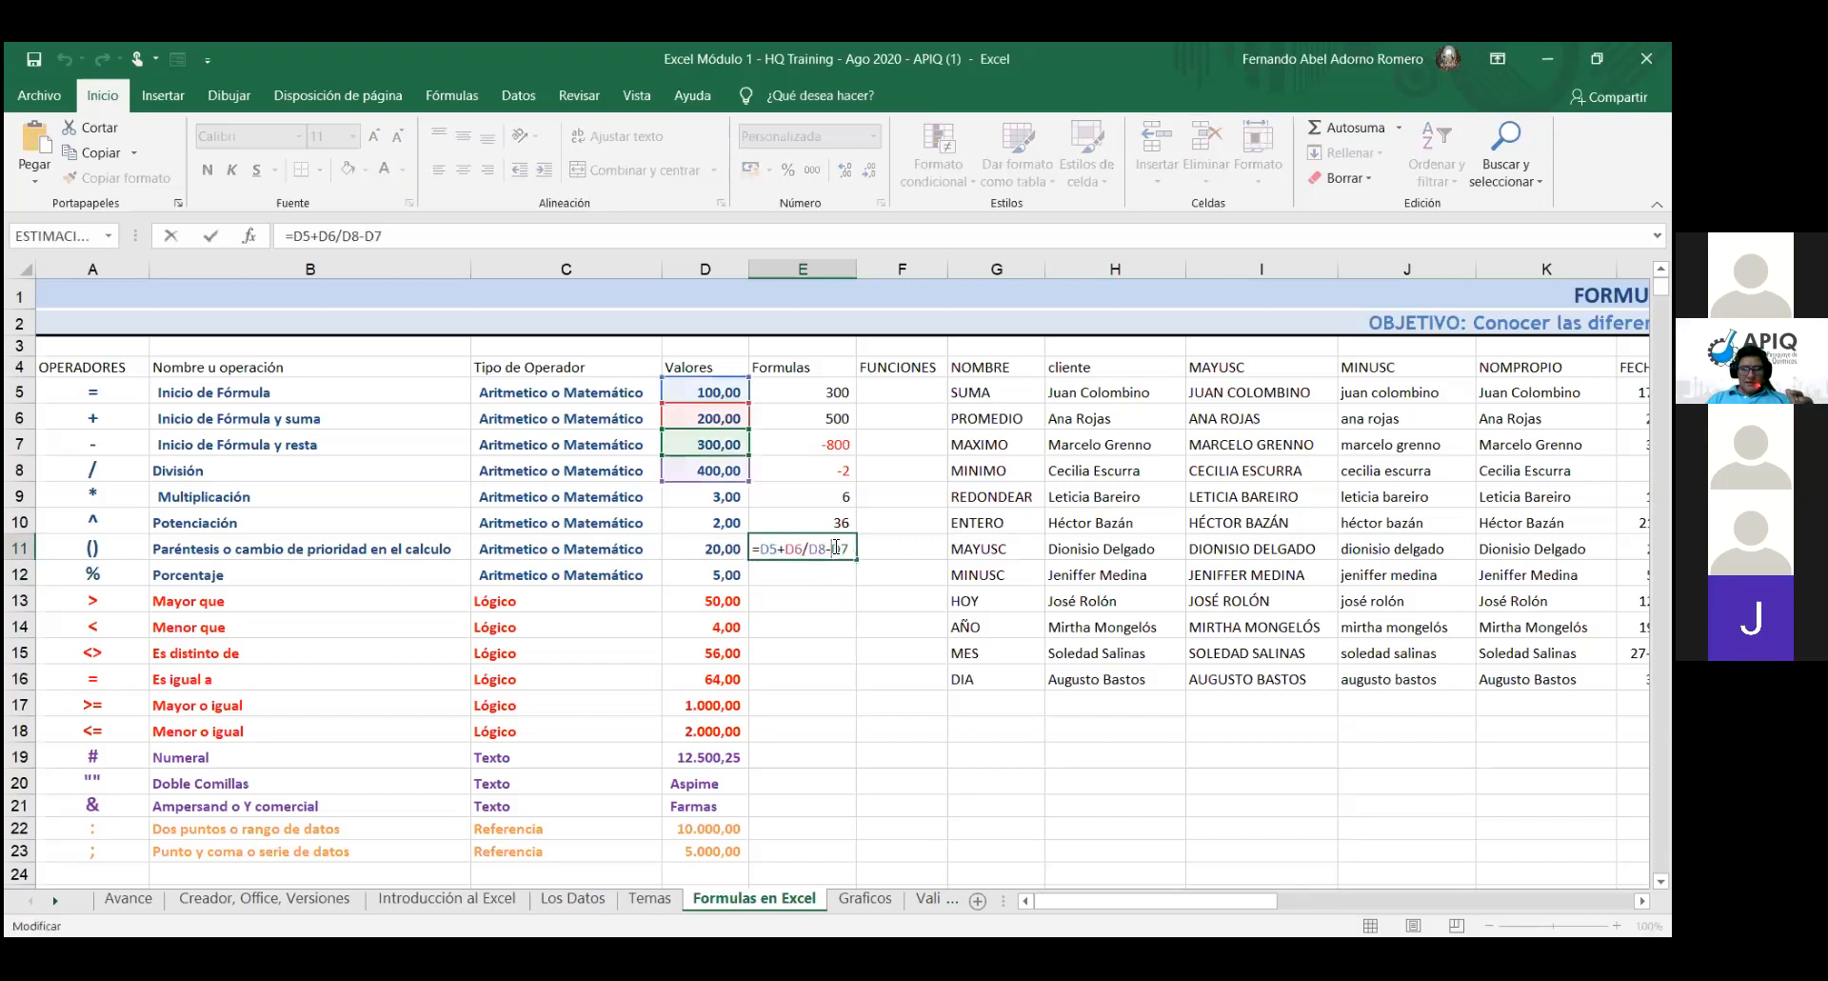
{"action": "left_click_drag", "start_coordinate": [846, 548], "coordinate": [733, 549]}
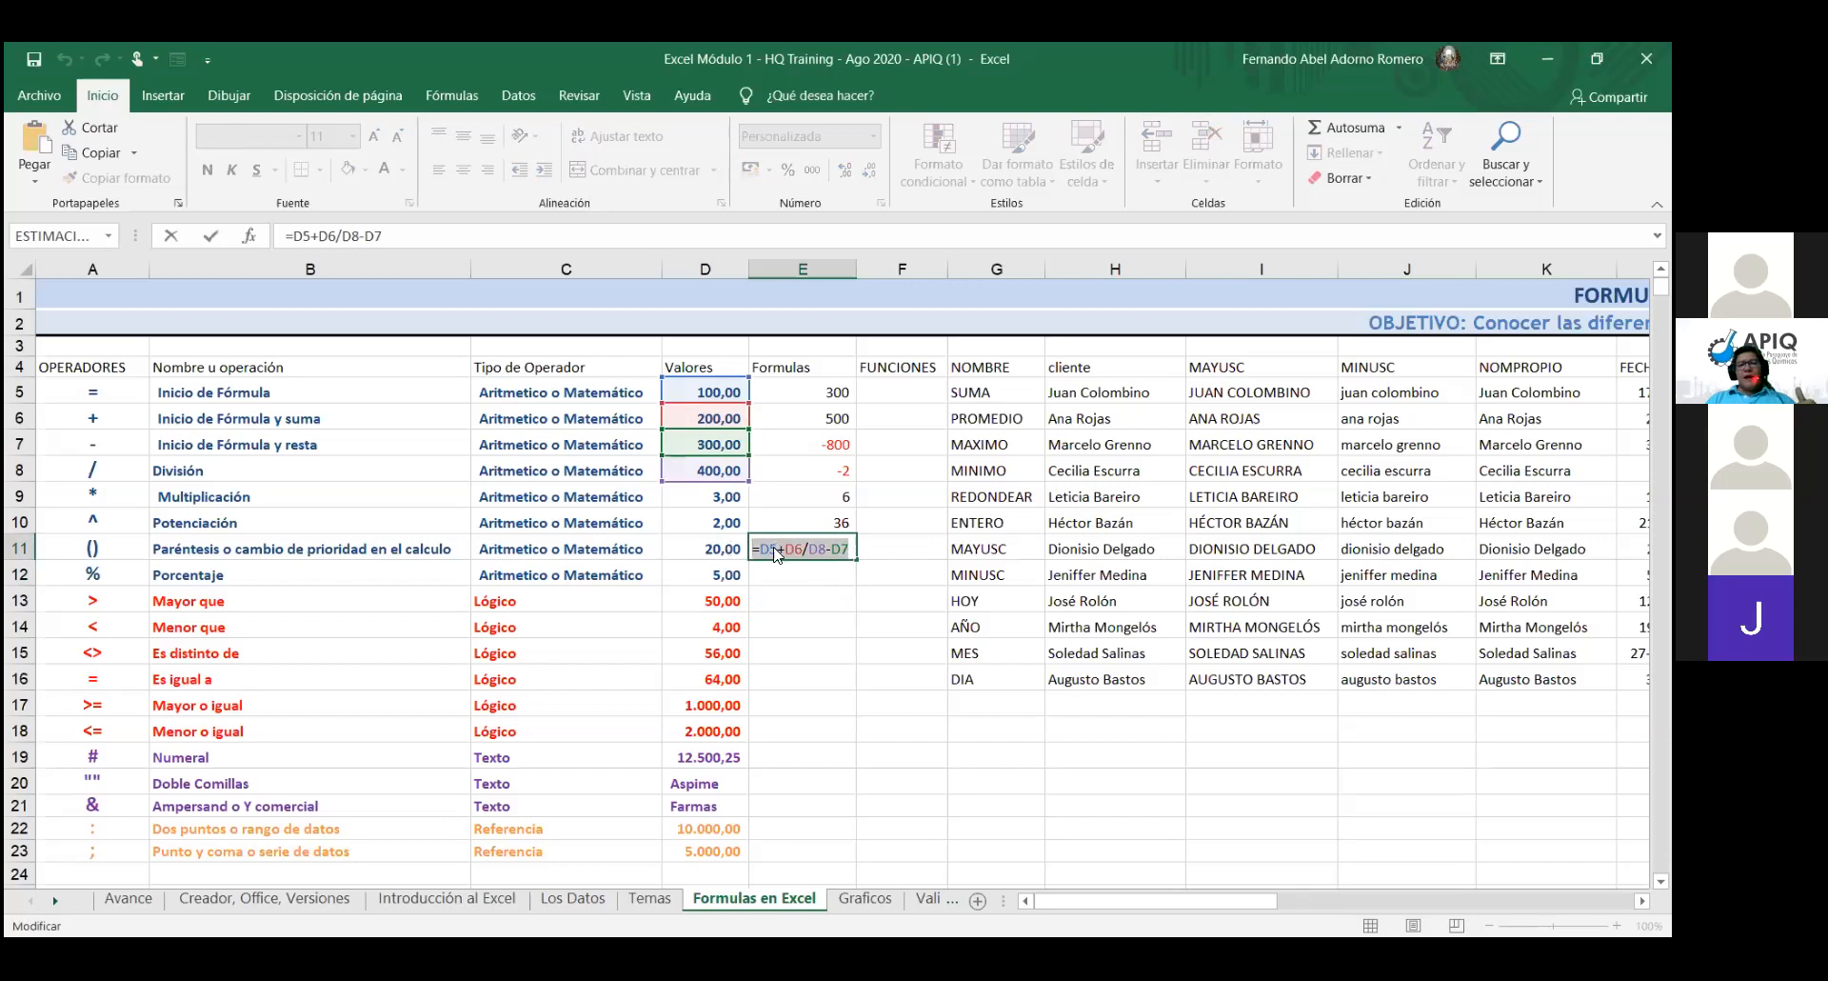
{"action": "right_click", "coordinate": [776, 550]}
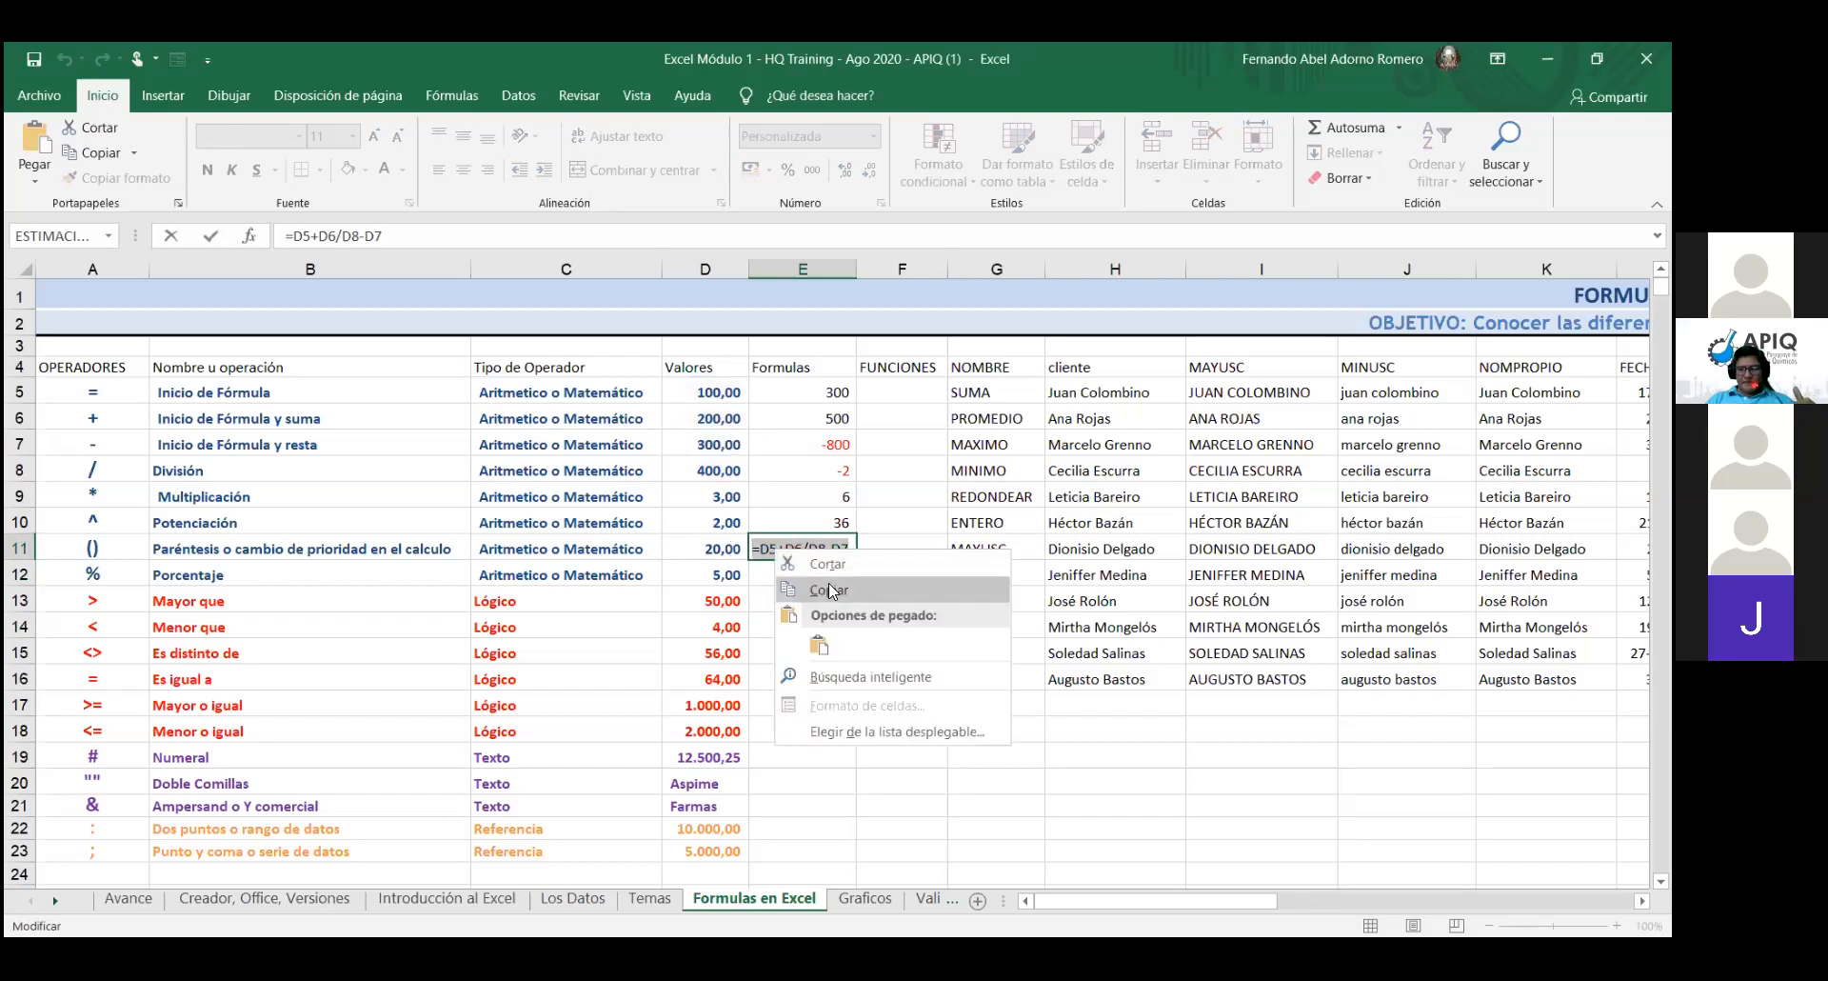
{"action": "left_click", "coordinate": [830, 589]}
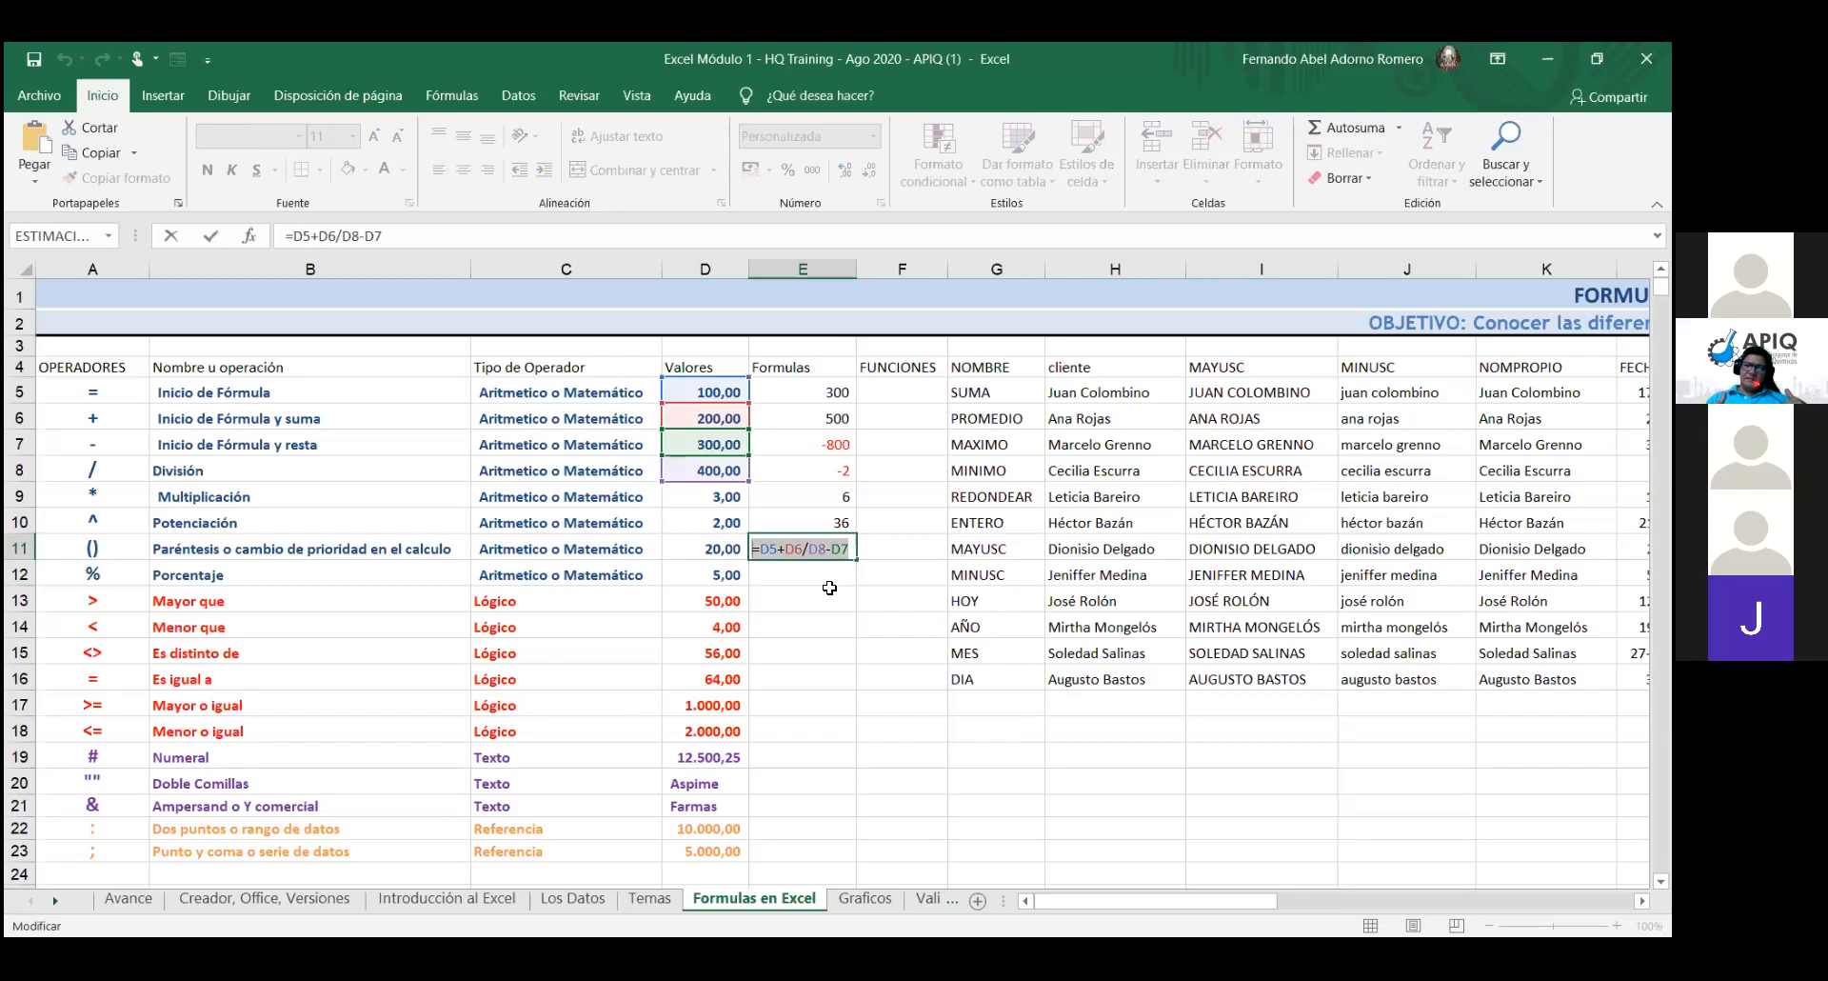
{"action": "key", "text": "Return"}
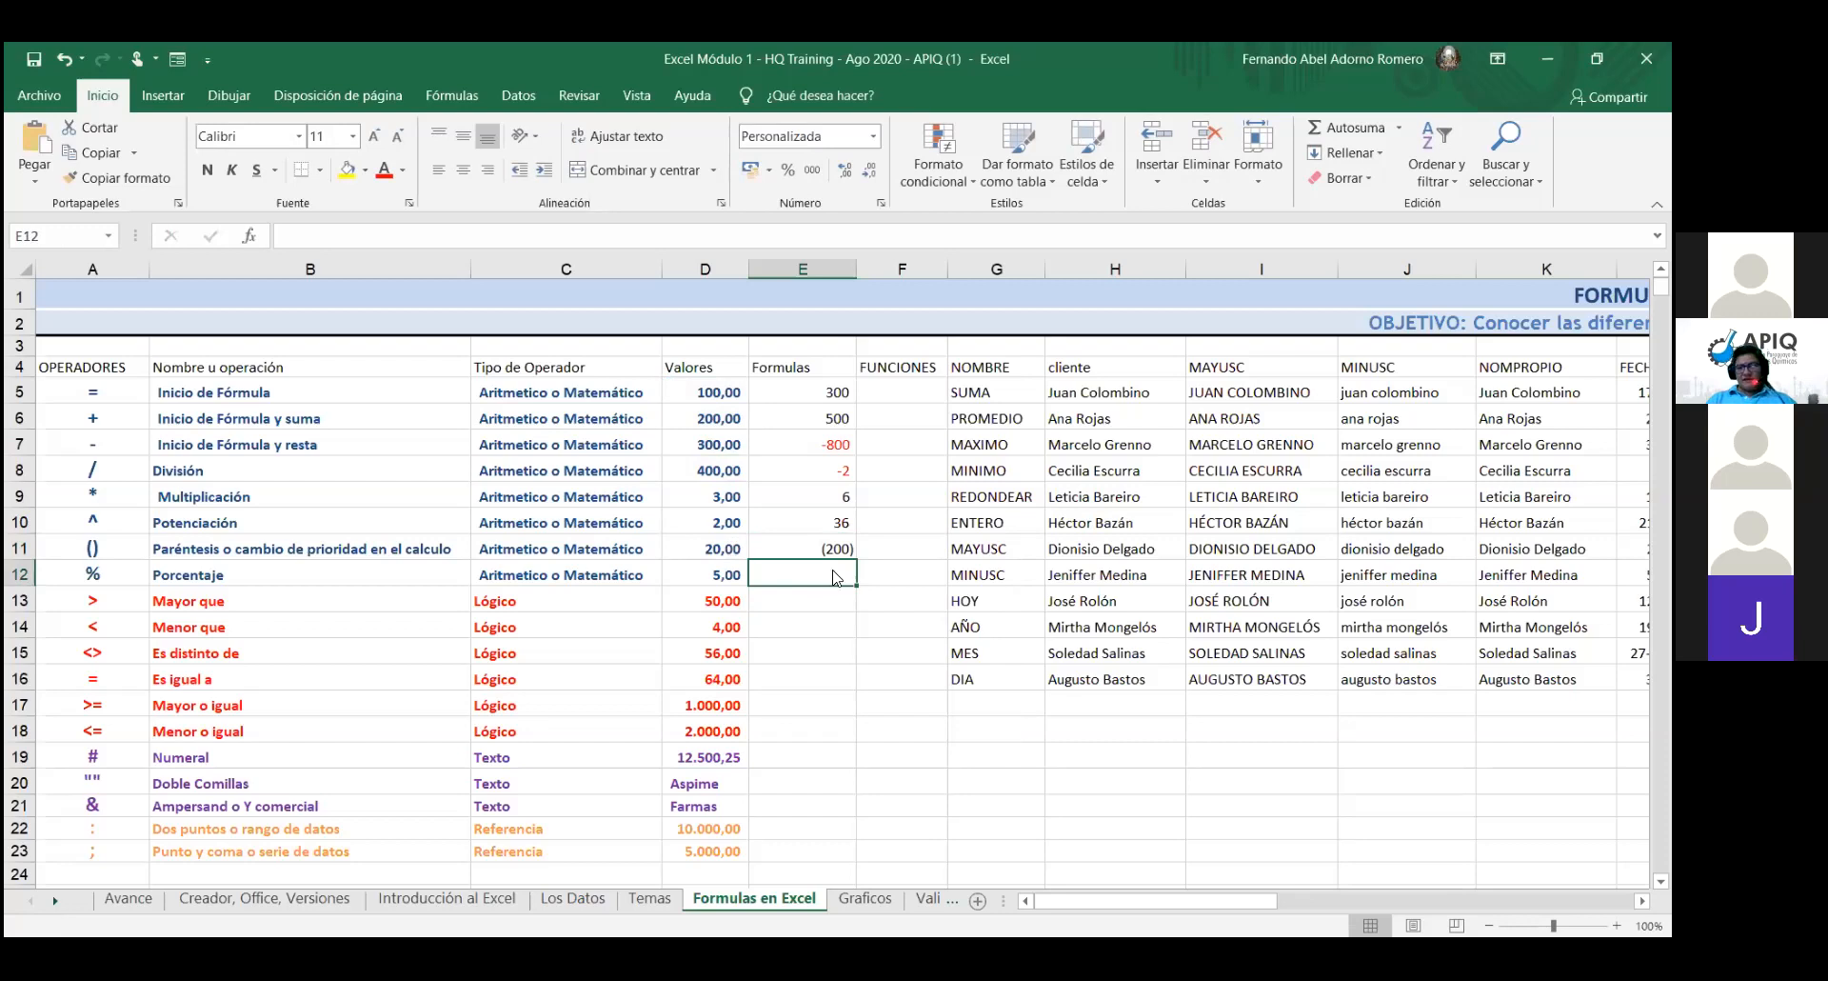
- Paste the formula into E12 and parenthesise it as =(D5+D6)/(D8-D7), showing 3
{"action": "right_click", "coordinate": [835, 571]}
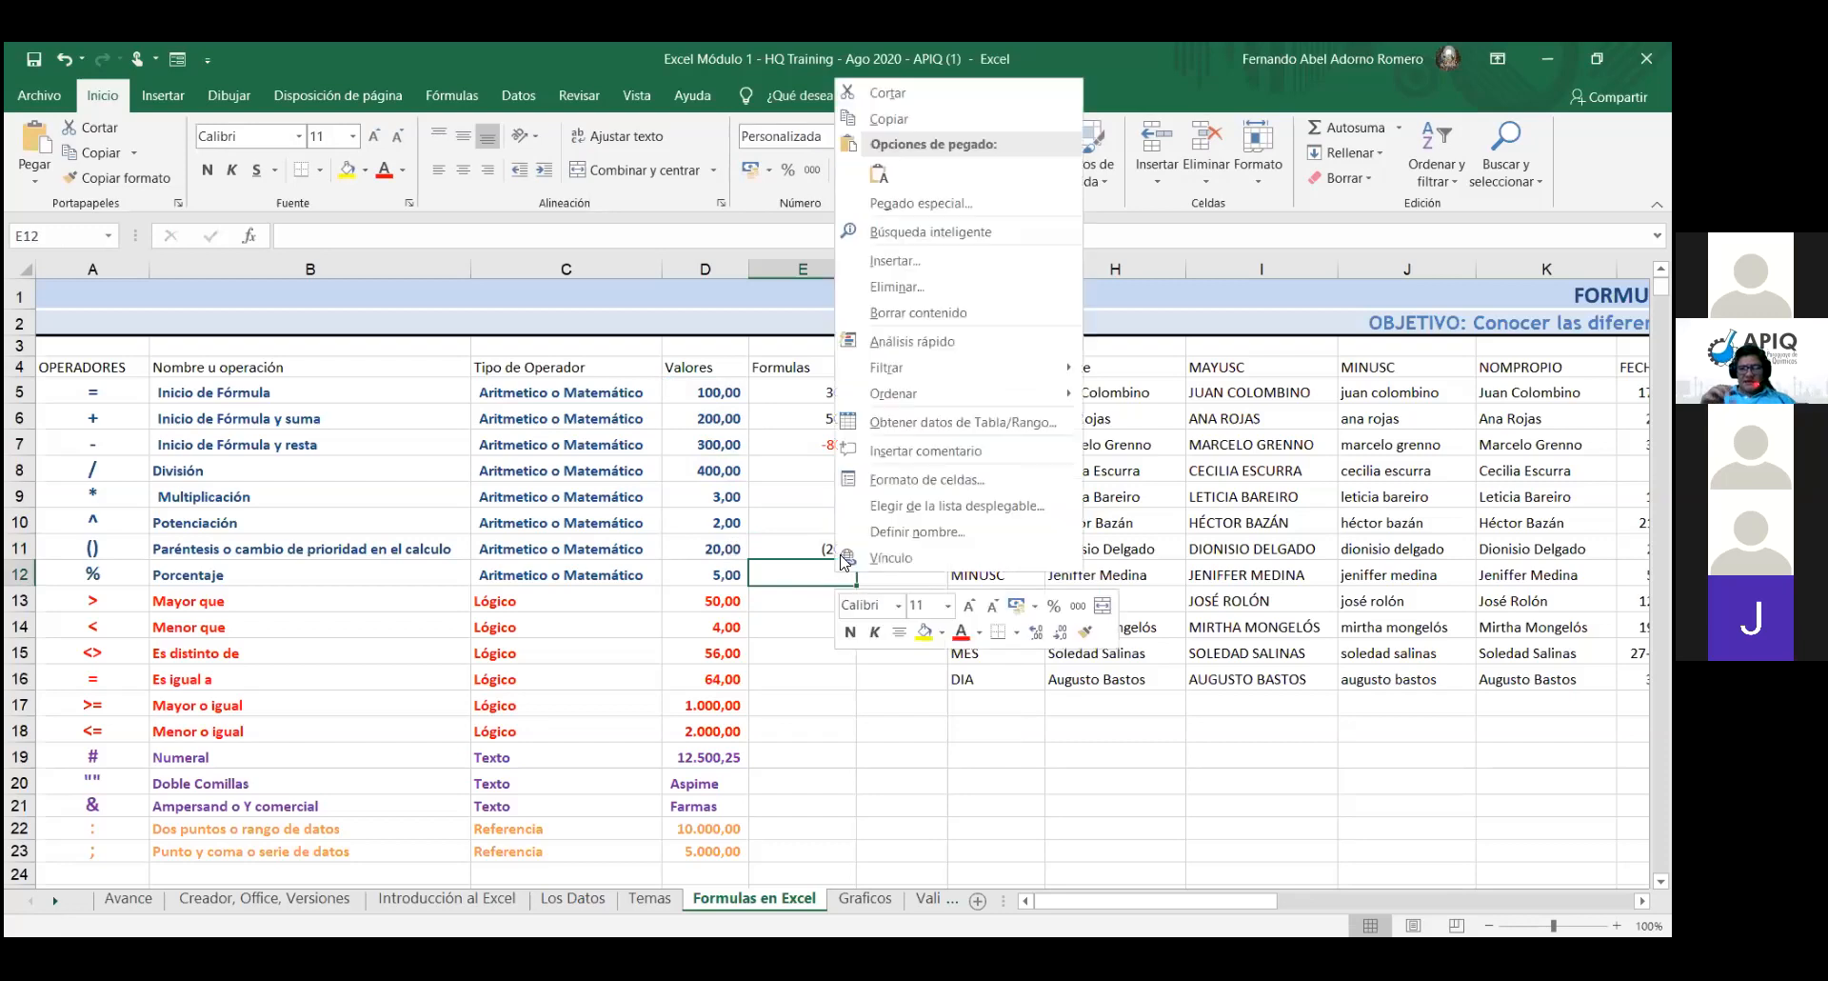
{"action": "left_click", "coordinate": [869, 175]}
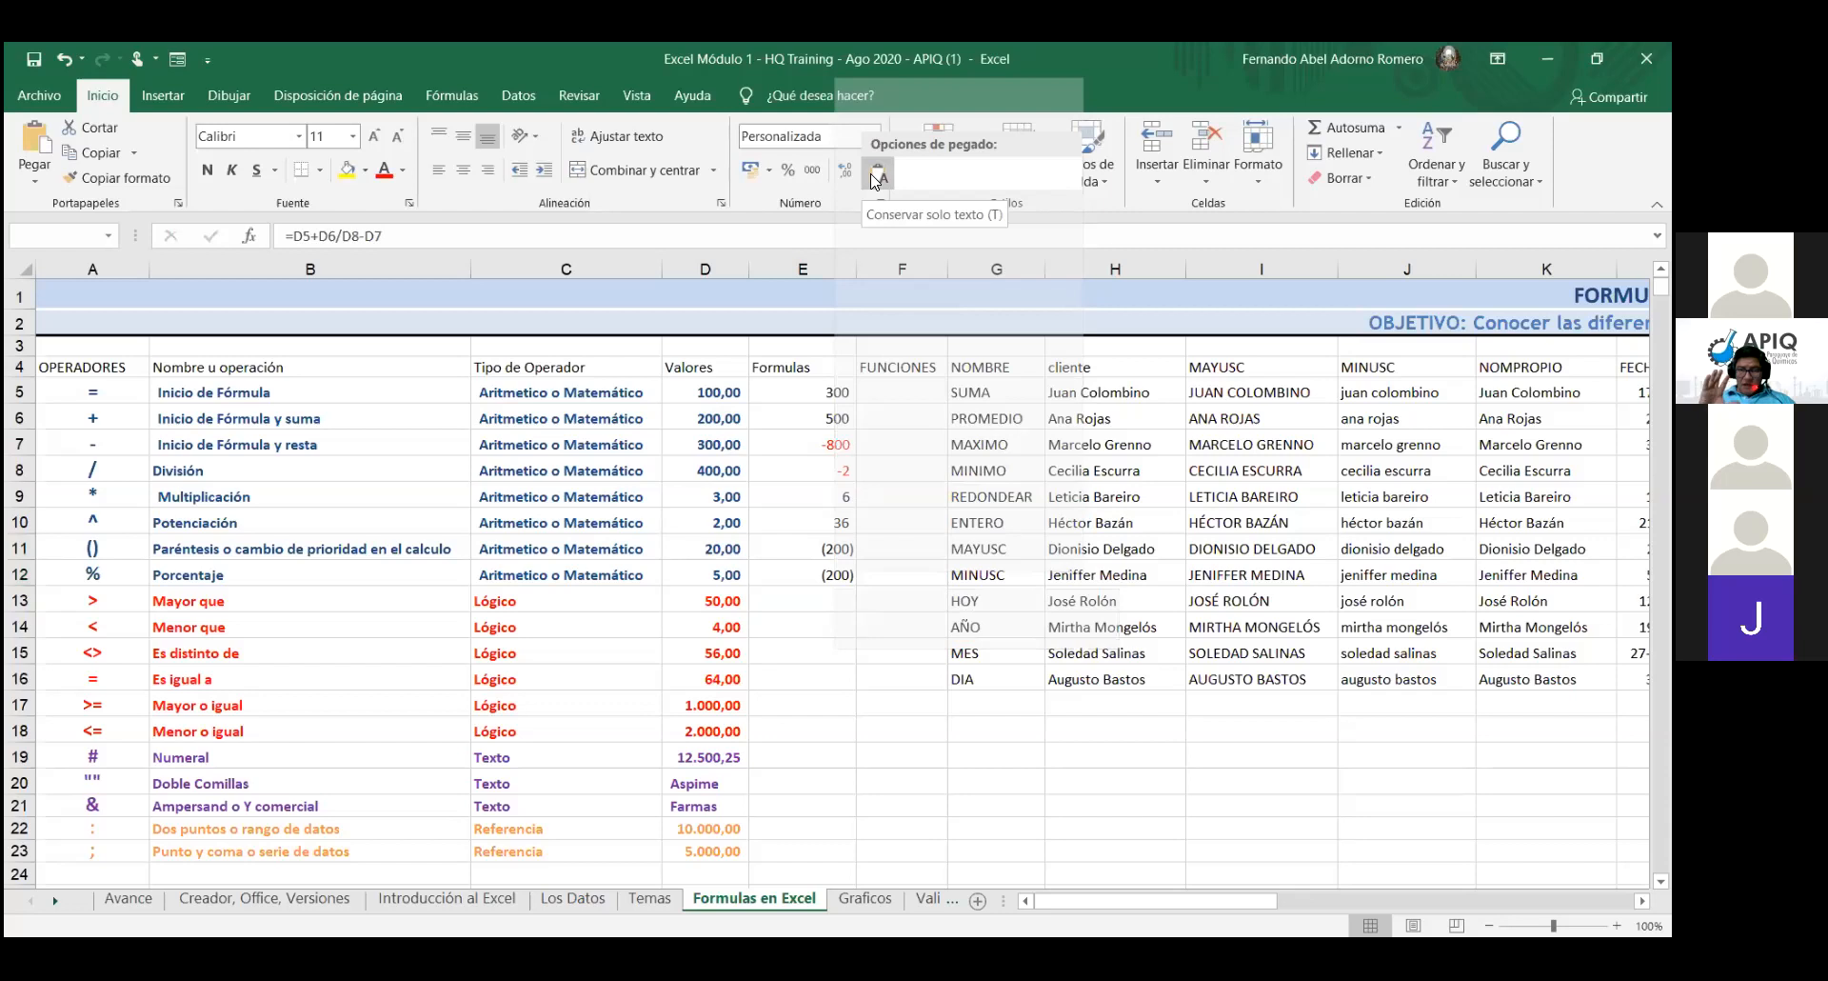
{"action": "double_click", "coordinate": [841, 579]}
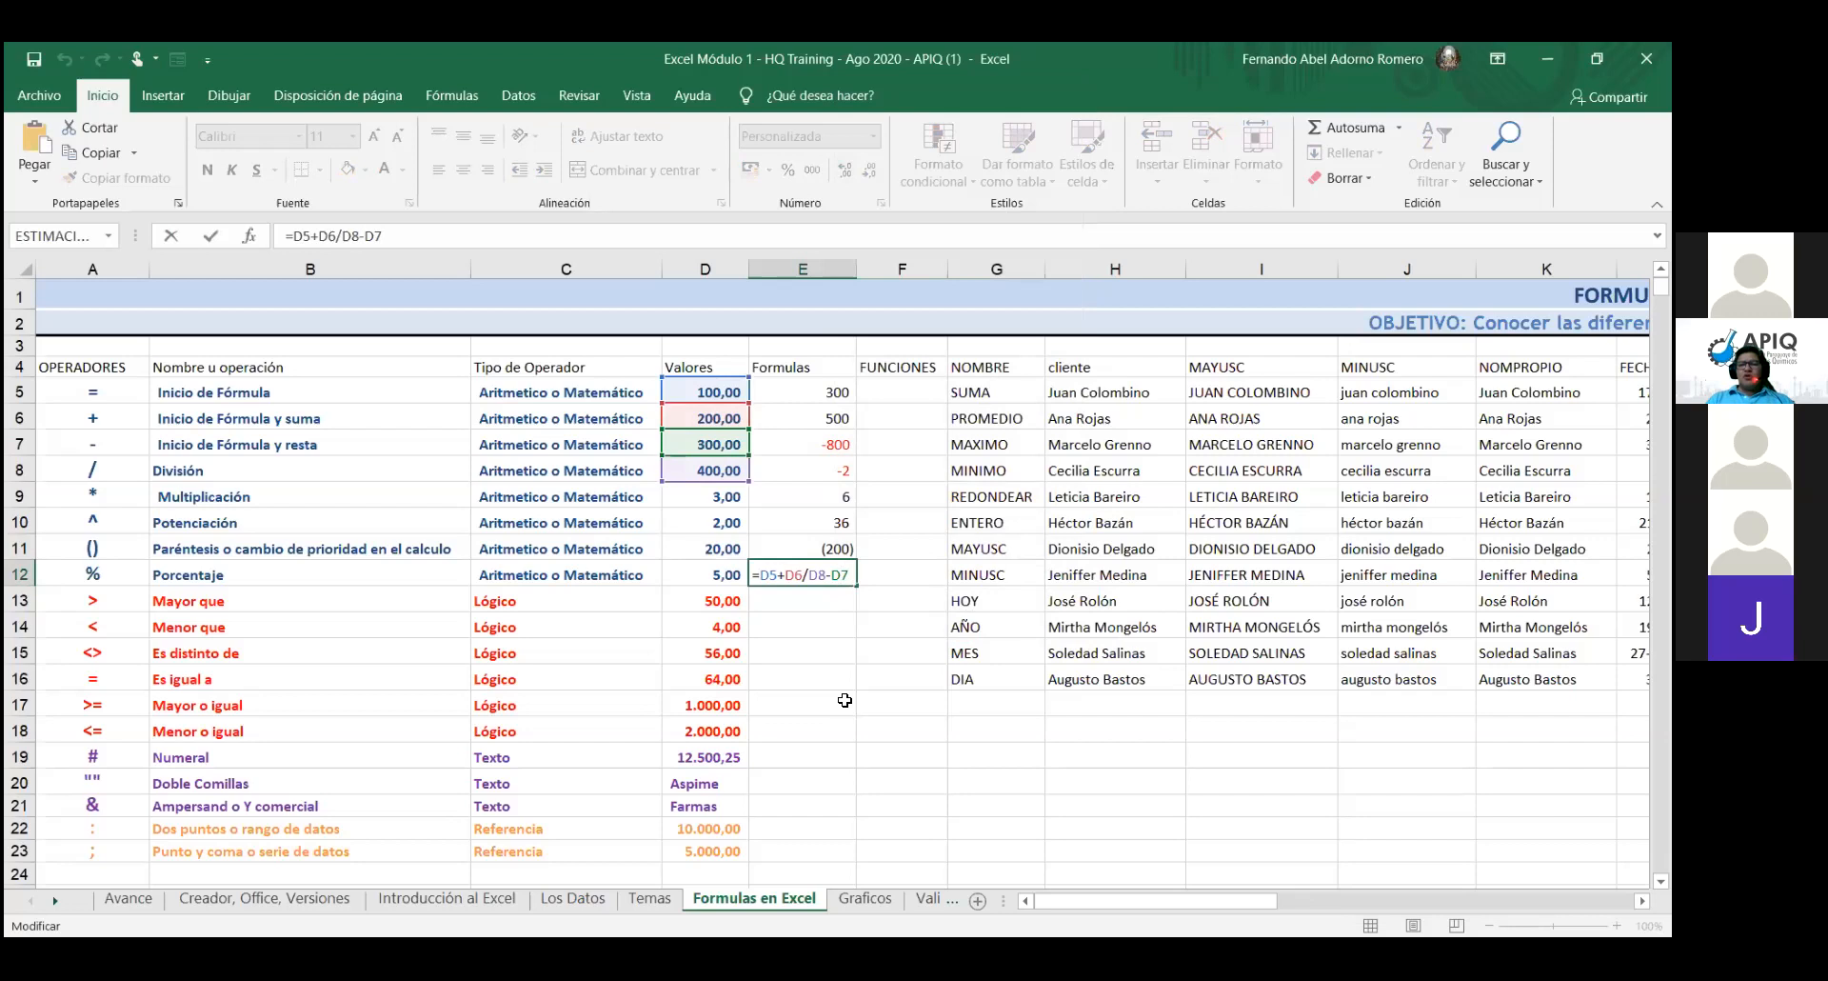
{"action": "key", "text": "Left"}
{"action": "key", "text": "Left"}
{"action": "key", "text": "Left"}
{"action": "key", "text": "Left"}
{"action": "key", "text": "Left"}
{"action": "key", "text": "Left"}
{"action": "key", "text": "Left"}
{"action": "key", "text": "Left"}
{"action": "key", "text": "Left"}
{"action": "key", "text": "Left"}
{"action": "type", "text": "("}
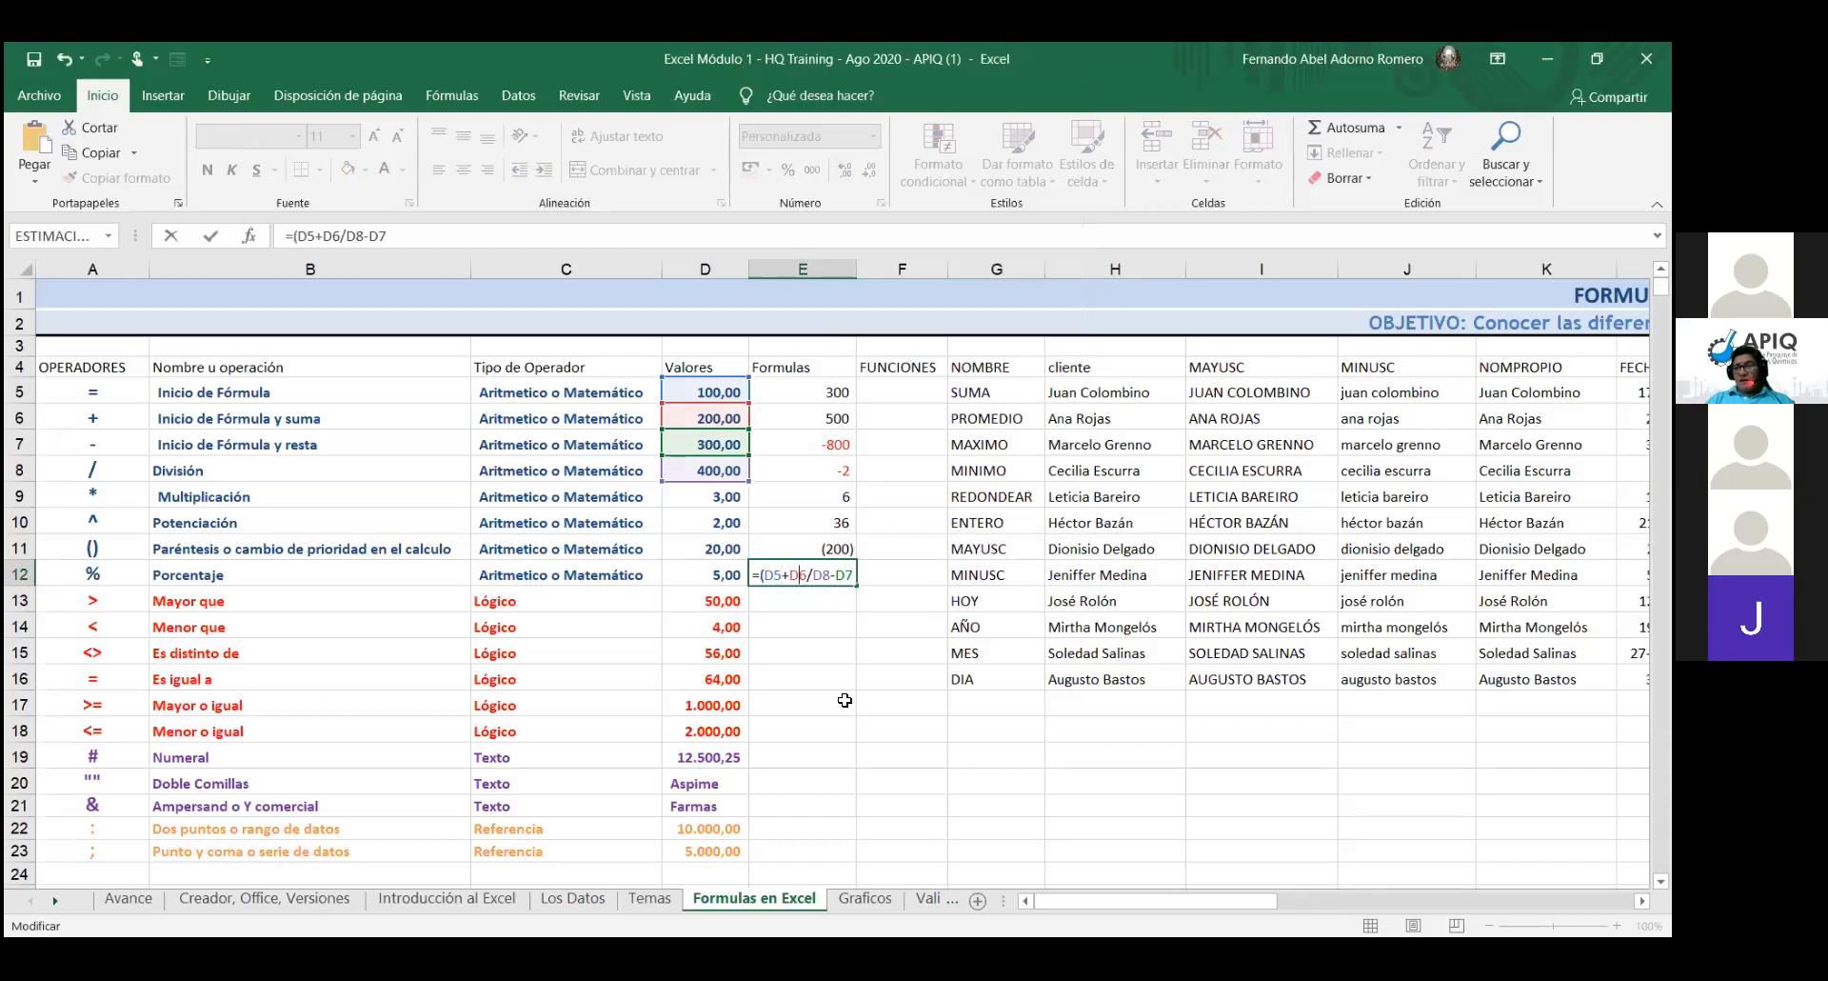
{"action": "type", "text": ")"}
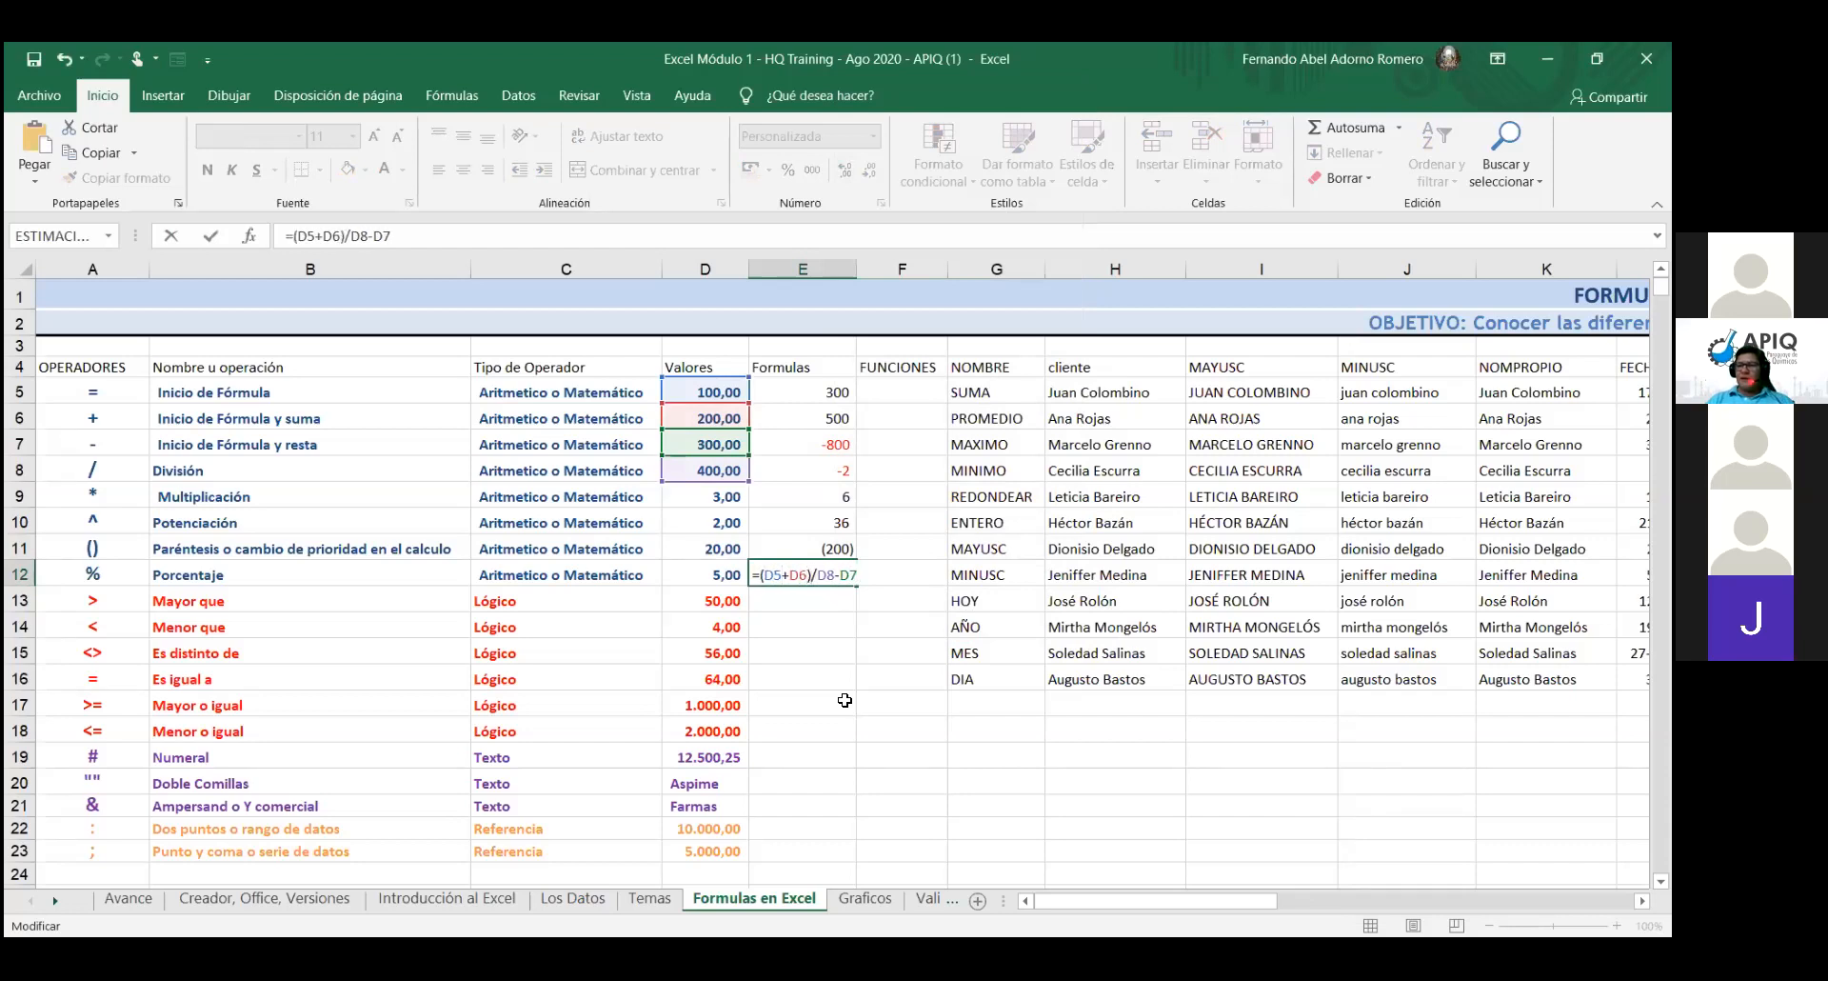
{"action": "type", "text": "("}
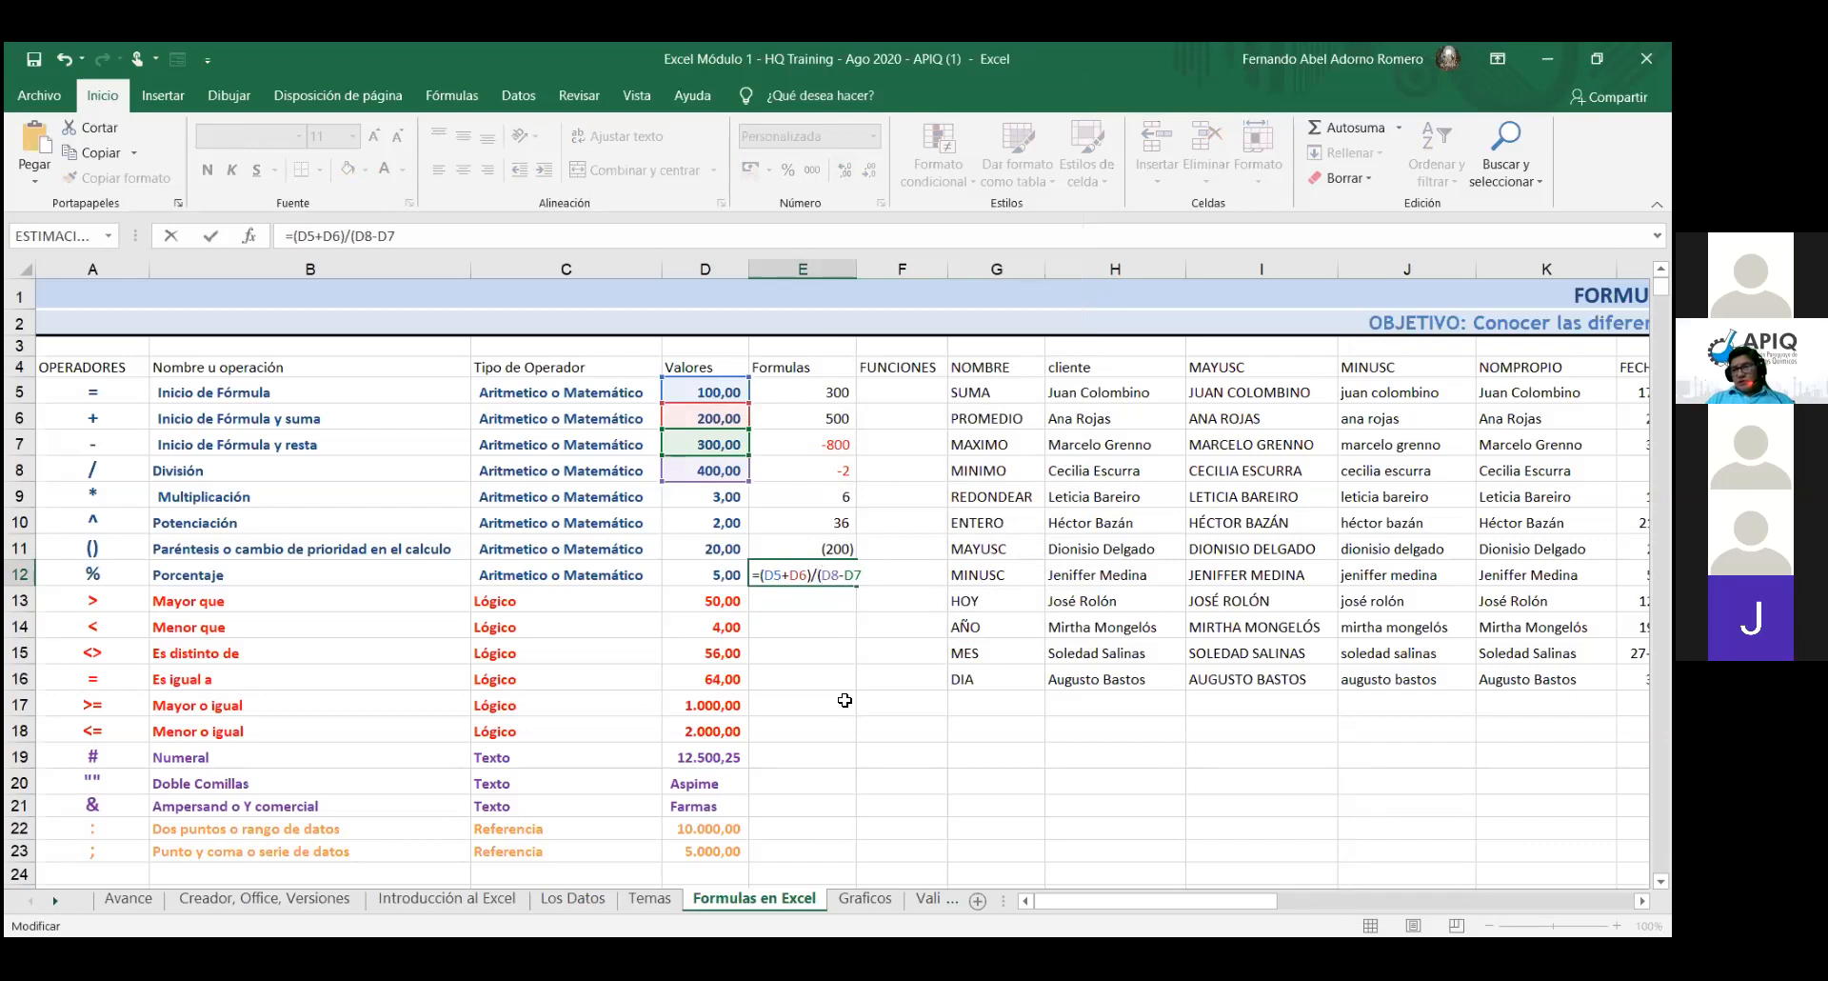
{"action": "key", "text": "End"}
{"action": "type", "text": ")"}
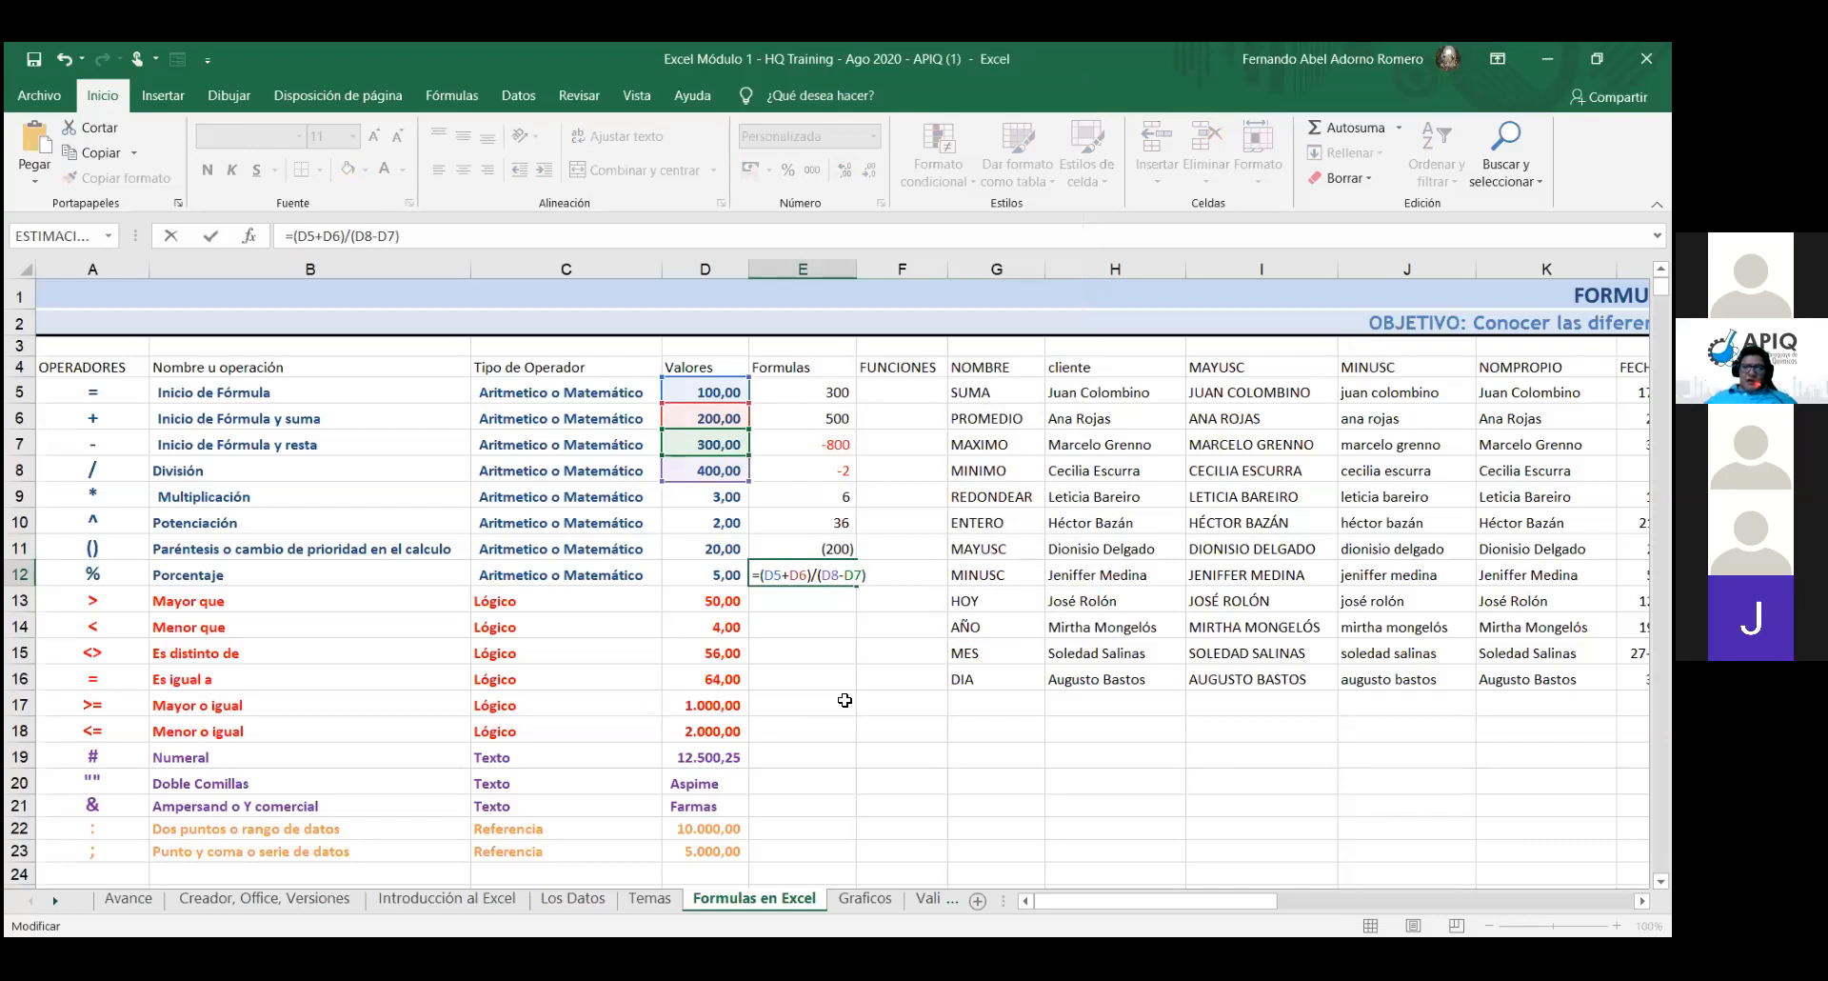
{"action": "key", "text": "Return"}
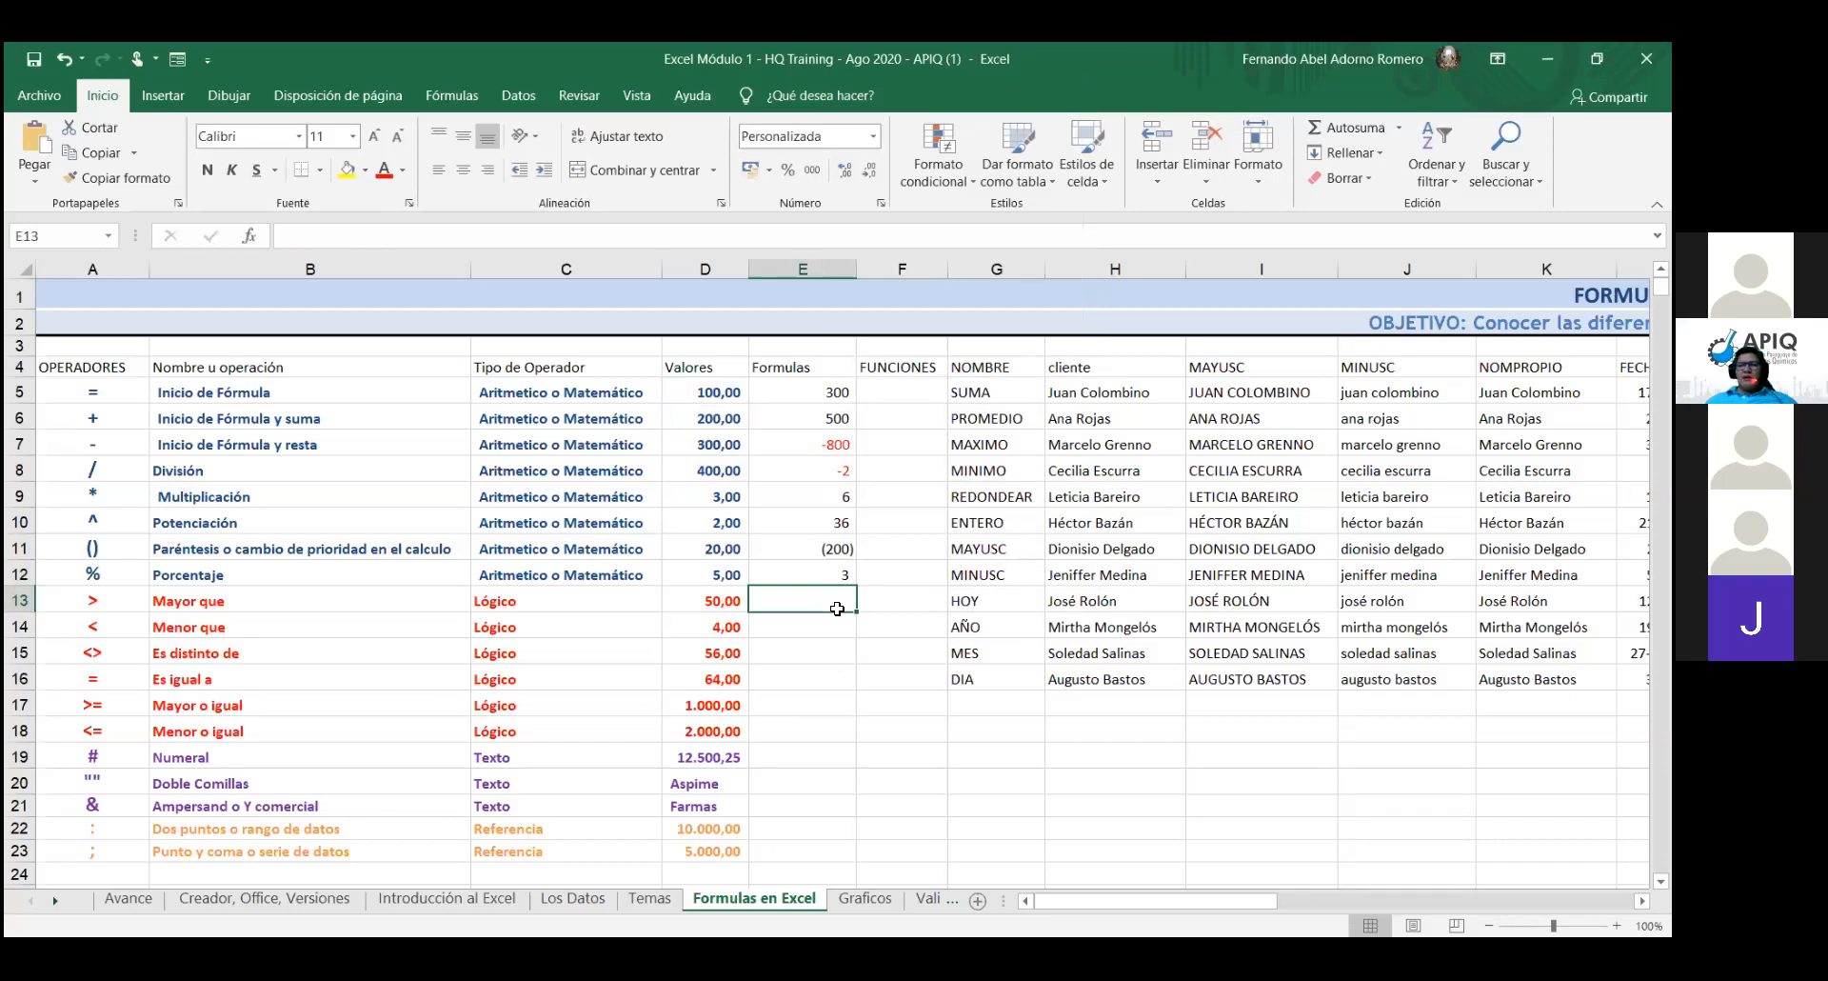
- Open E12's formula =(D5+D6)/(D8-D7) to show its colour-coded references to D5 through D8
{"action": "double_click", "coordinate": [837, 574]}
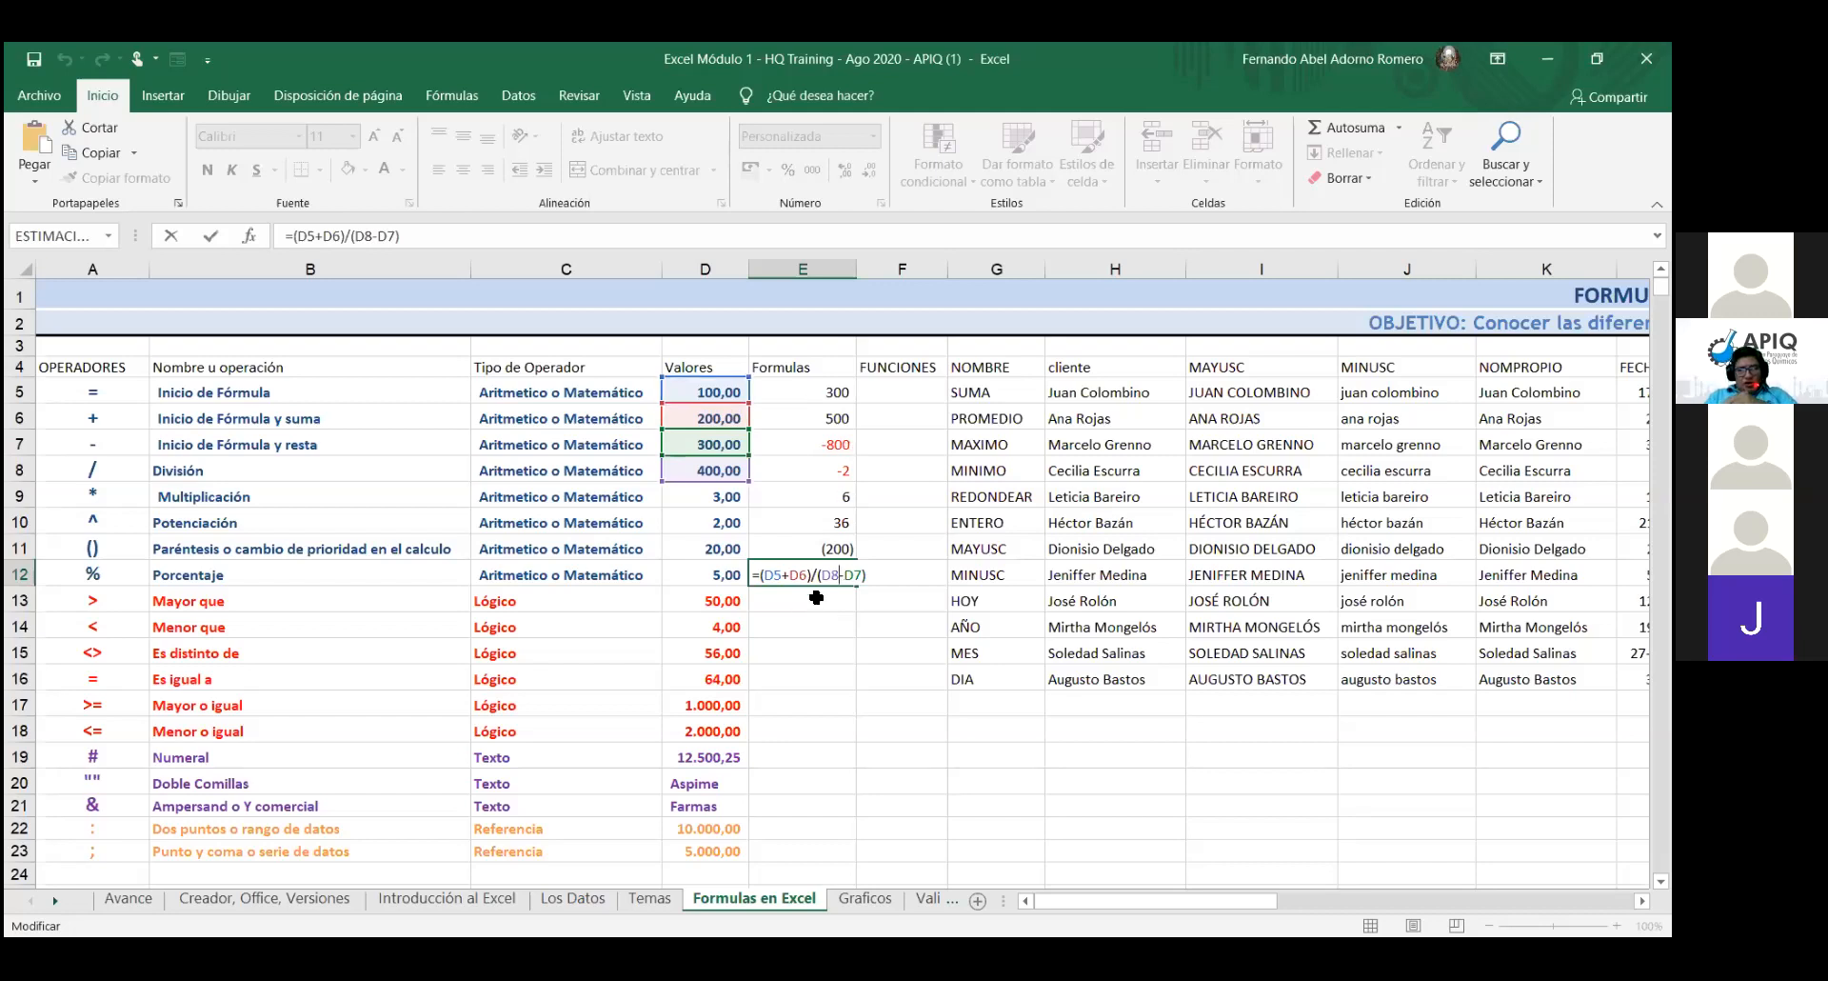
{"action": "left_click", "coordinate": [827, 552]}
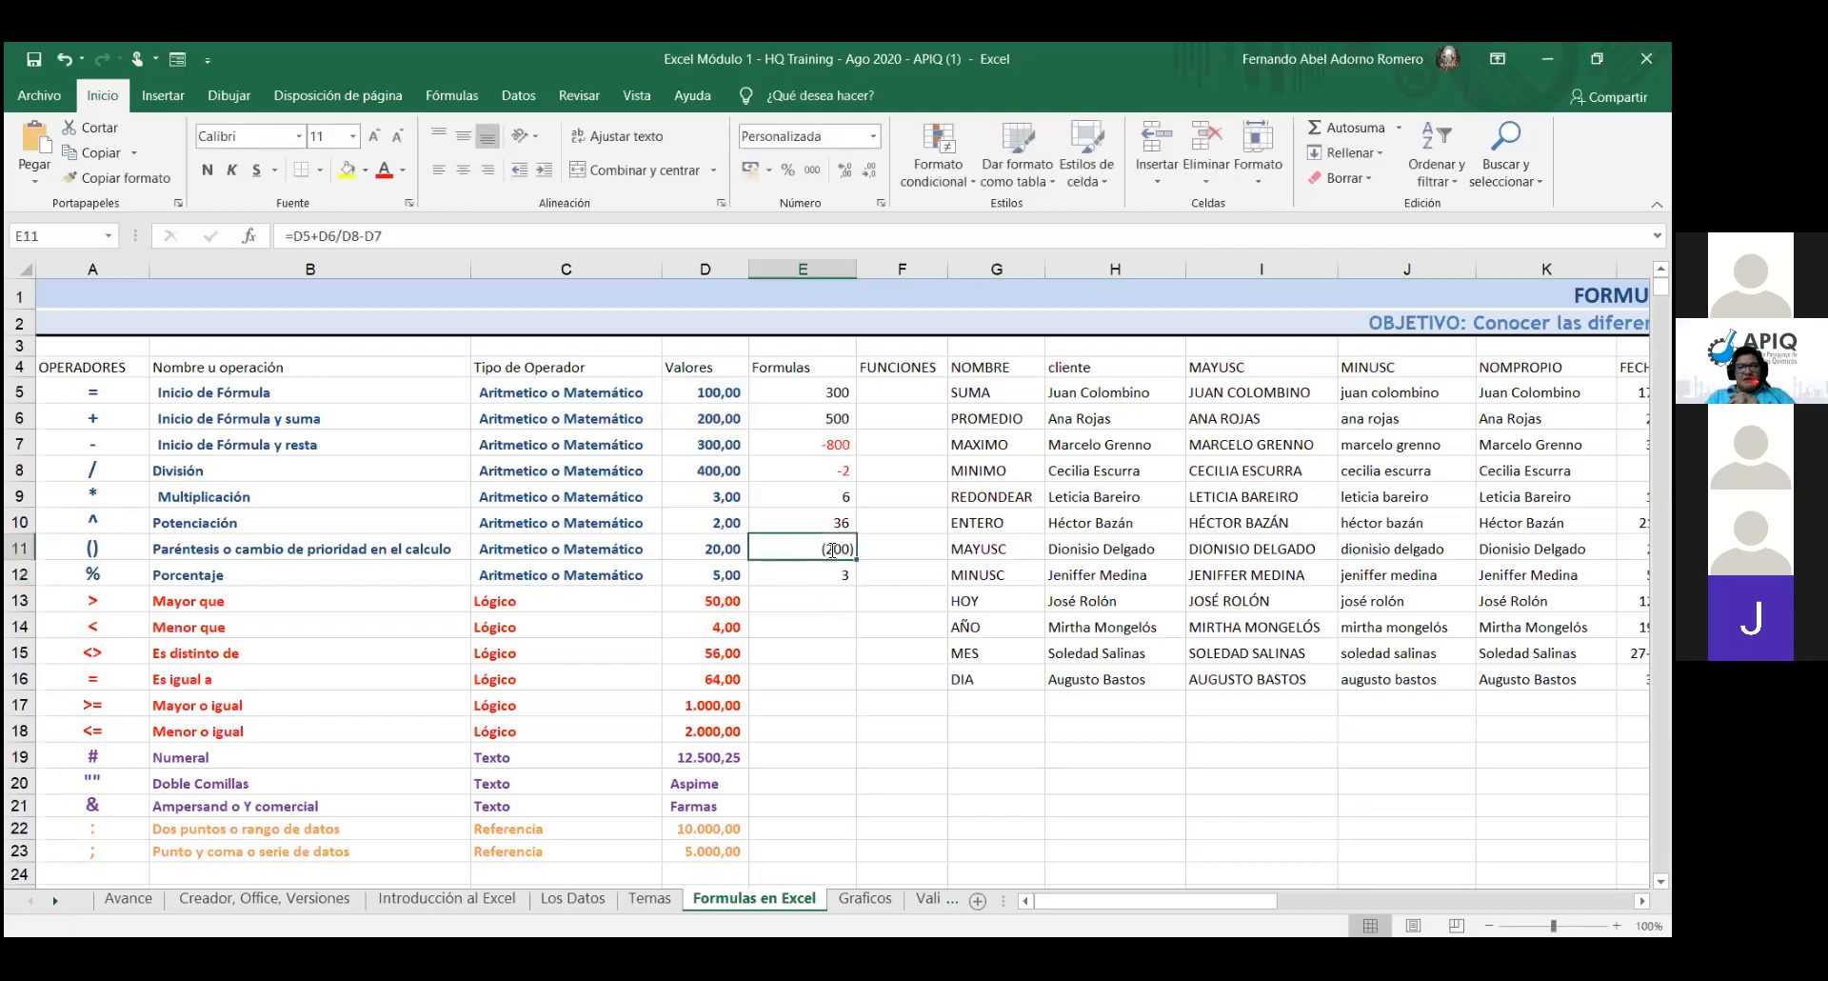
{"action": "double_click", "coordinate": [842, 556]}
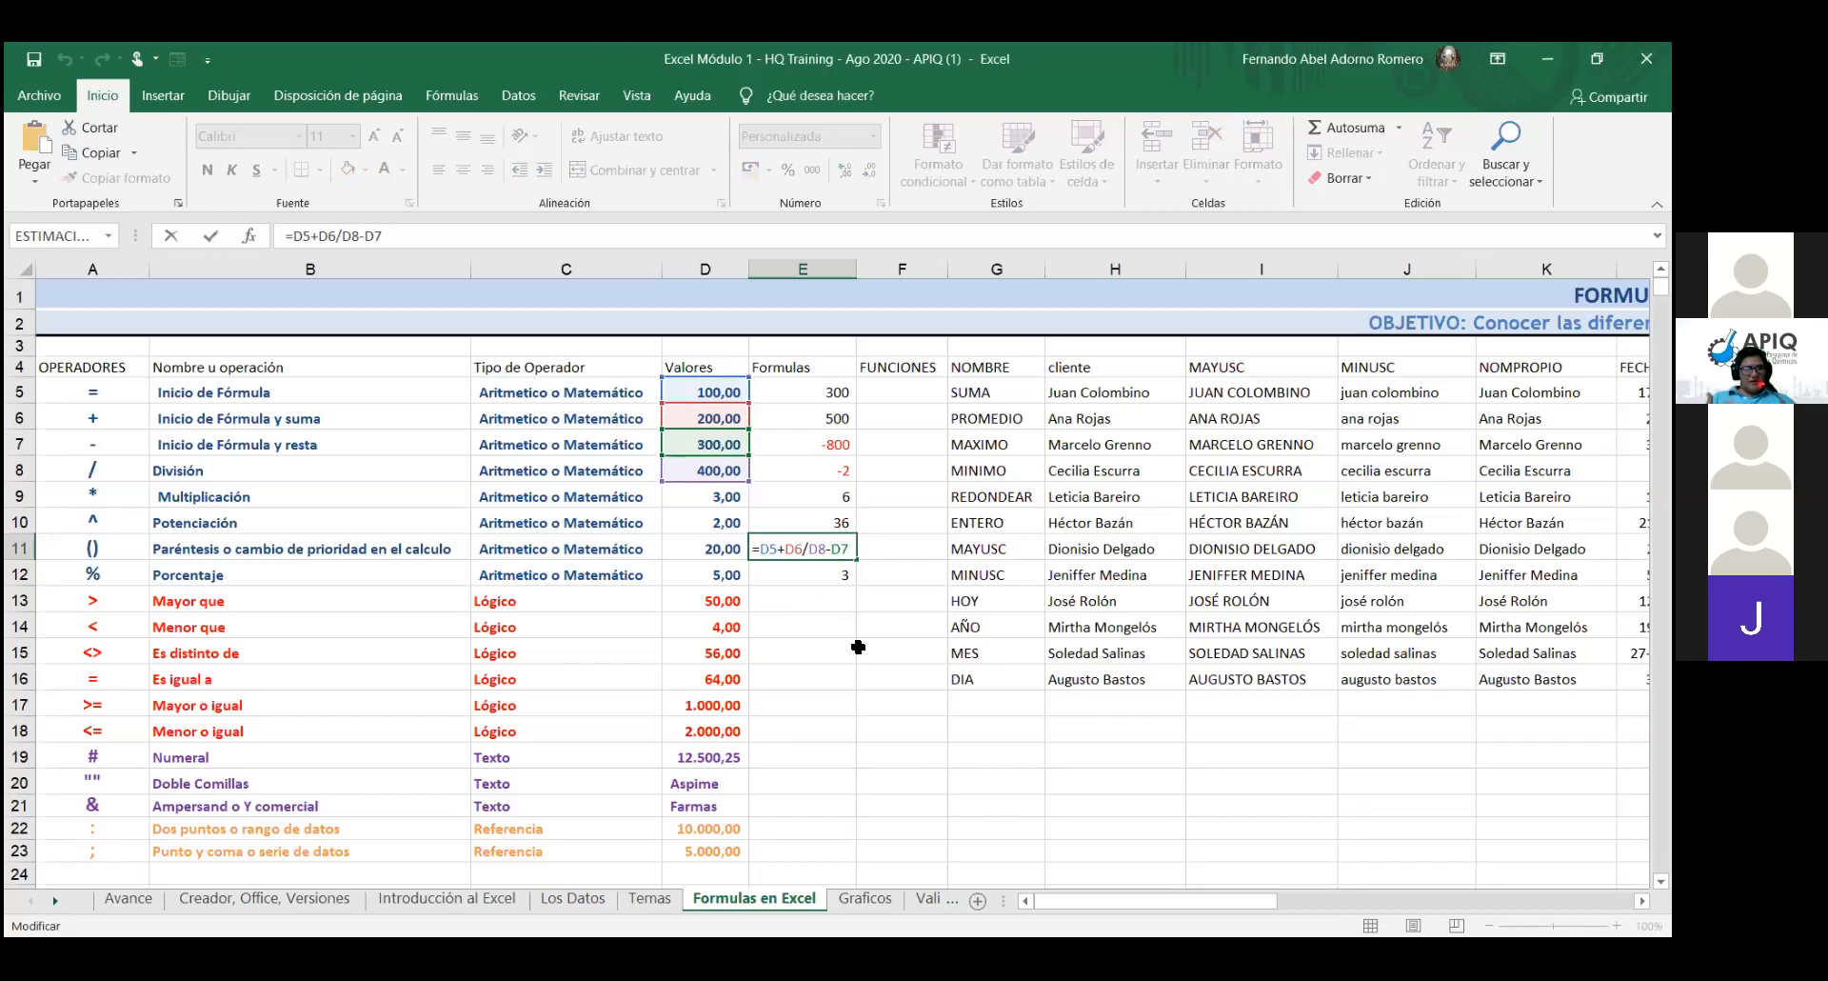
{"action": "left_click", "coordinate": [838, 576]}
{"action": "left_click", "coordinate": [838, 672]}
{"action": "key", "text": "BackSpace"}
{"action": "key", "text": "BackSpace"}
{"action": "key", "text": "BackSpace"}
{"action": "key", "text": "Return"}
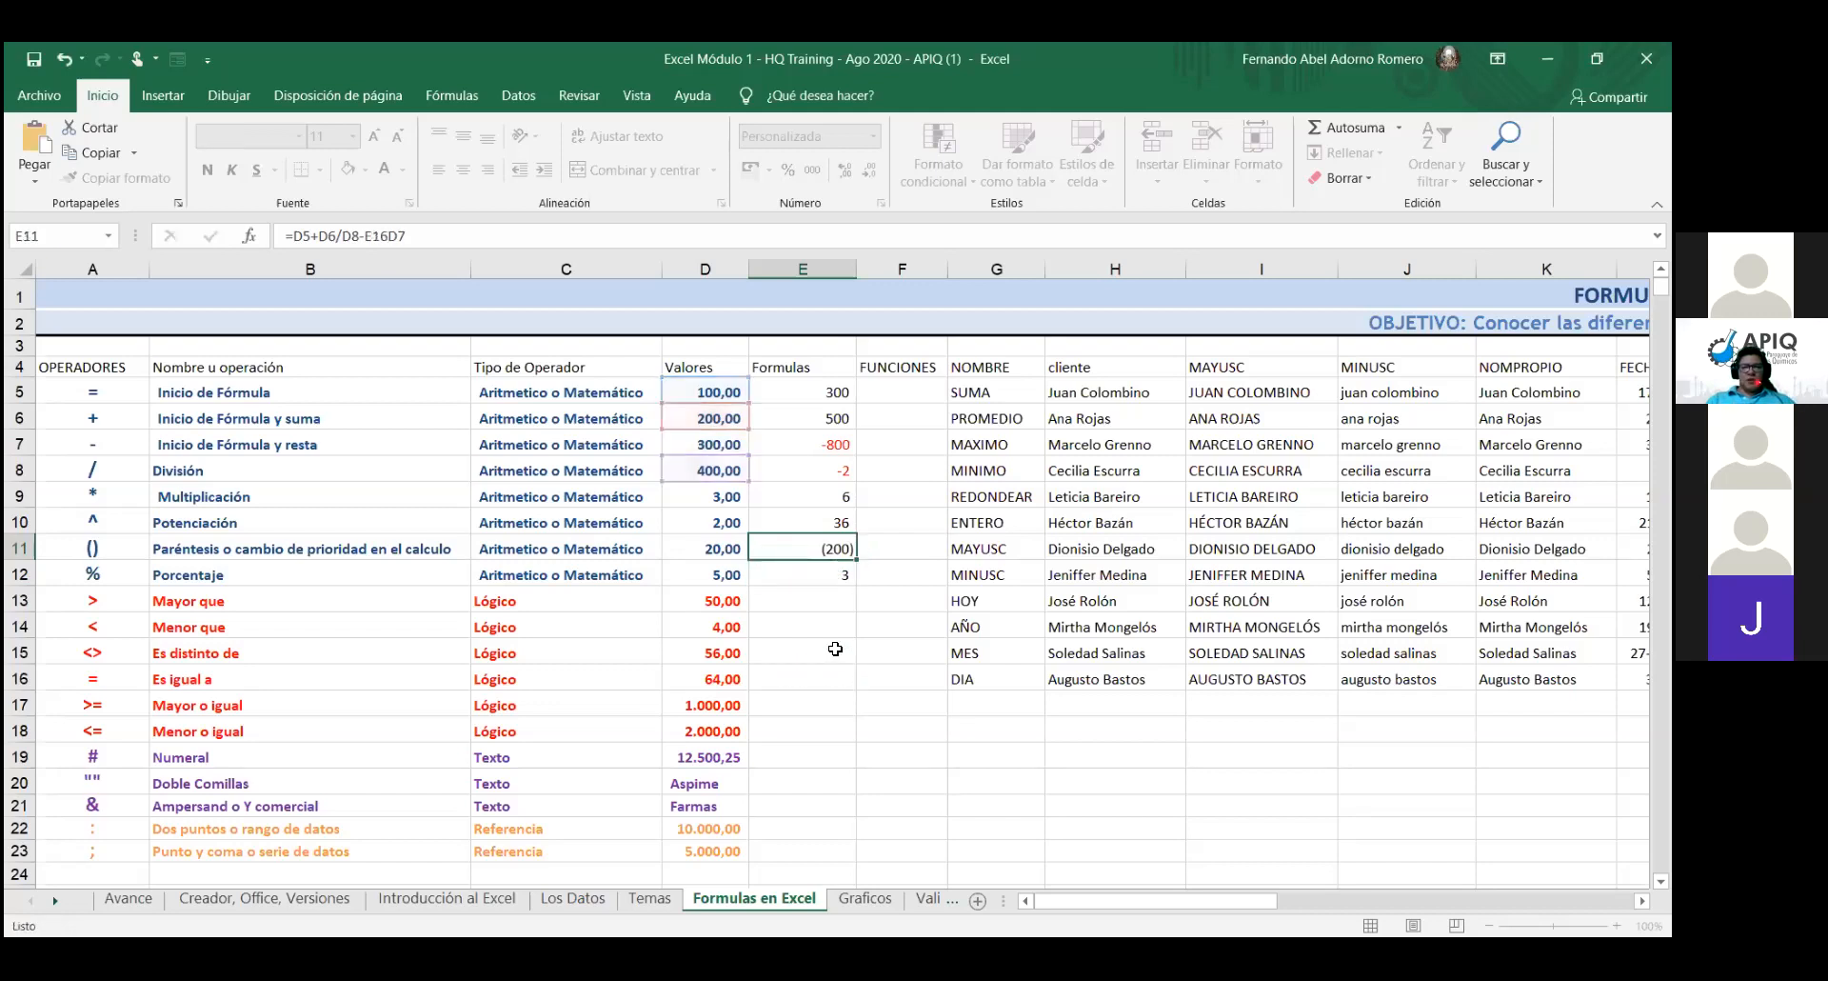
{"action": "double_click", "coordinate": [841, 571]}
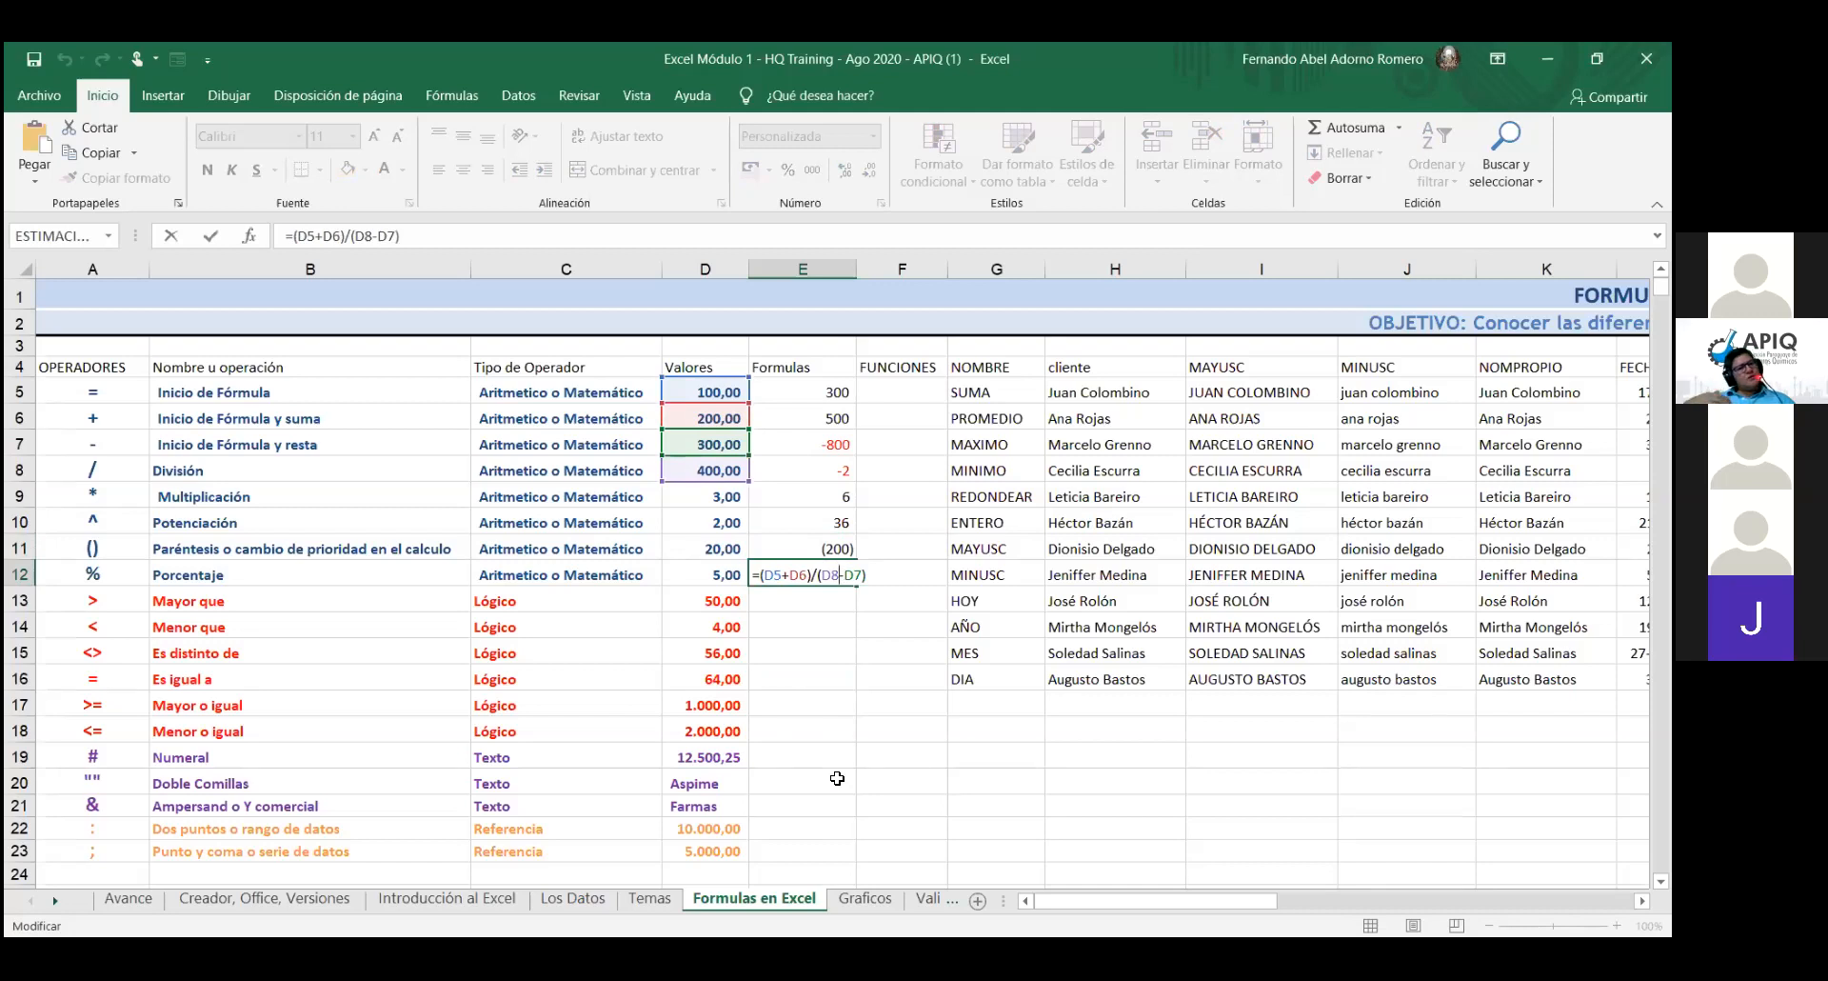
{"action": "left_click", "coordinate": [872, 652]}
{"action": "left_click", "coordinate": [839, 598]}
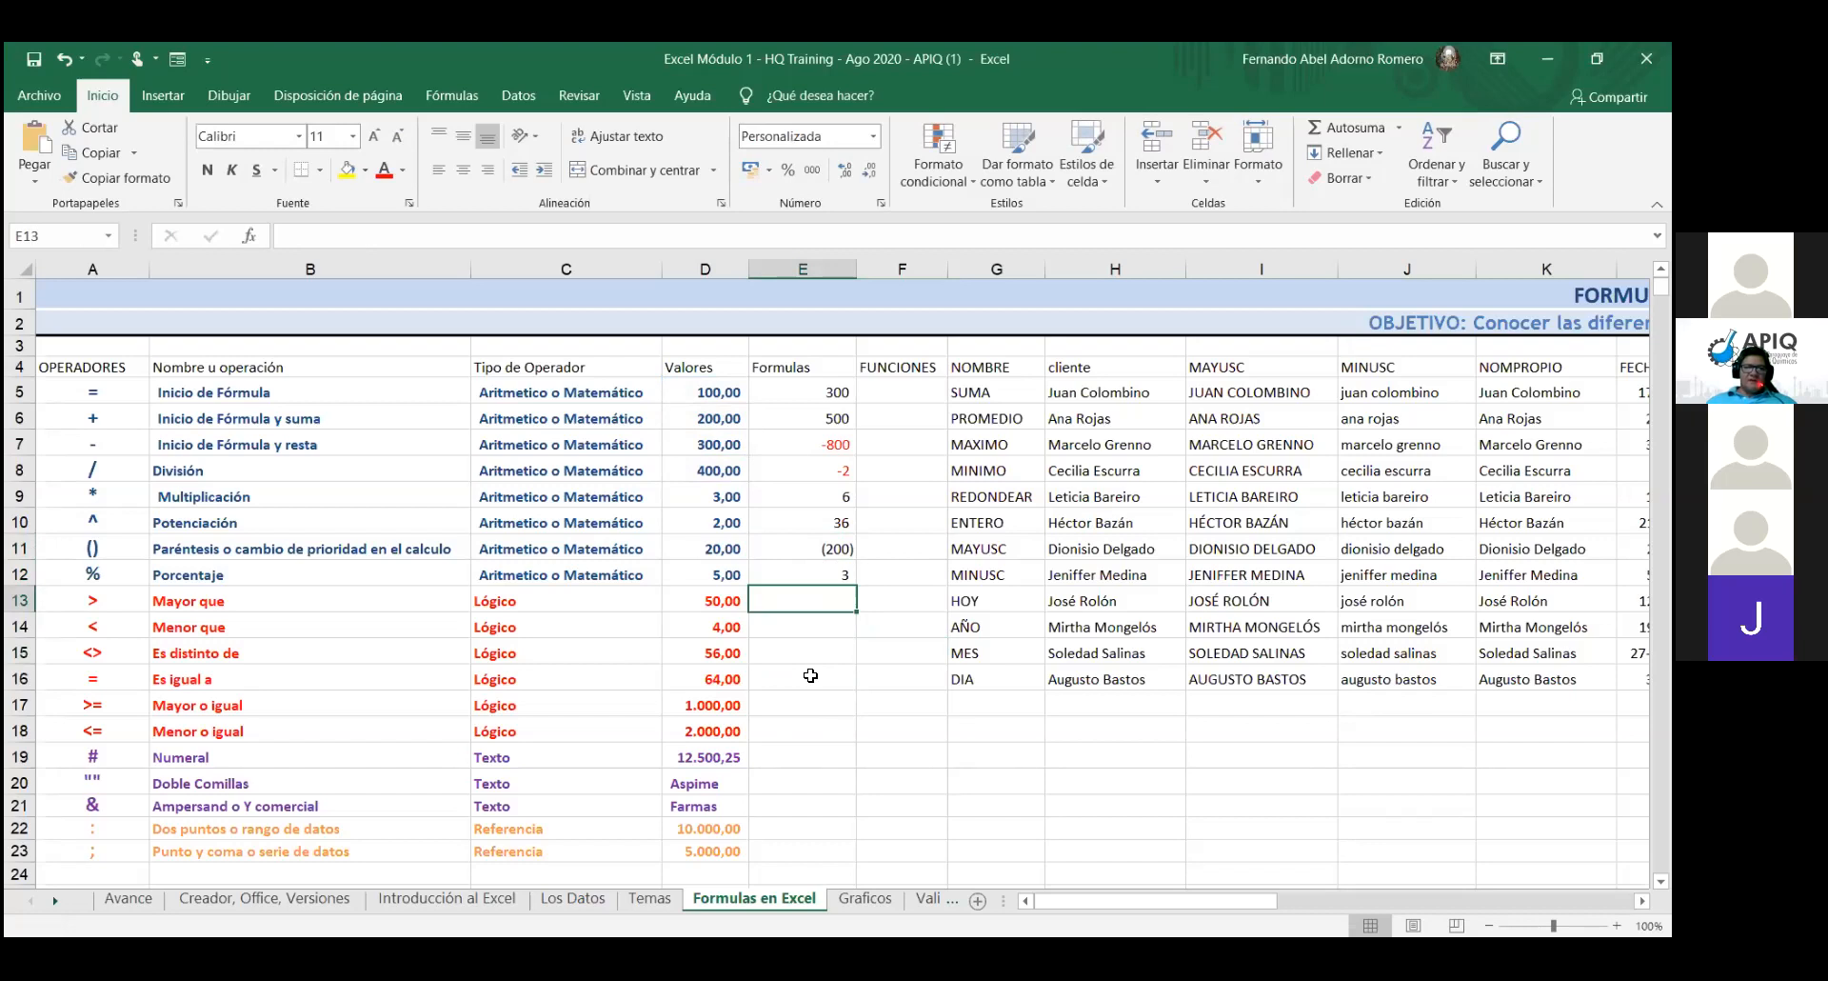
- Enter the formula =+D6/D8 in E13, which displays 1, then reselect E13
{"action": "type", "text": "+"}
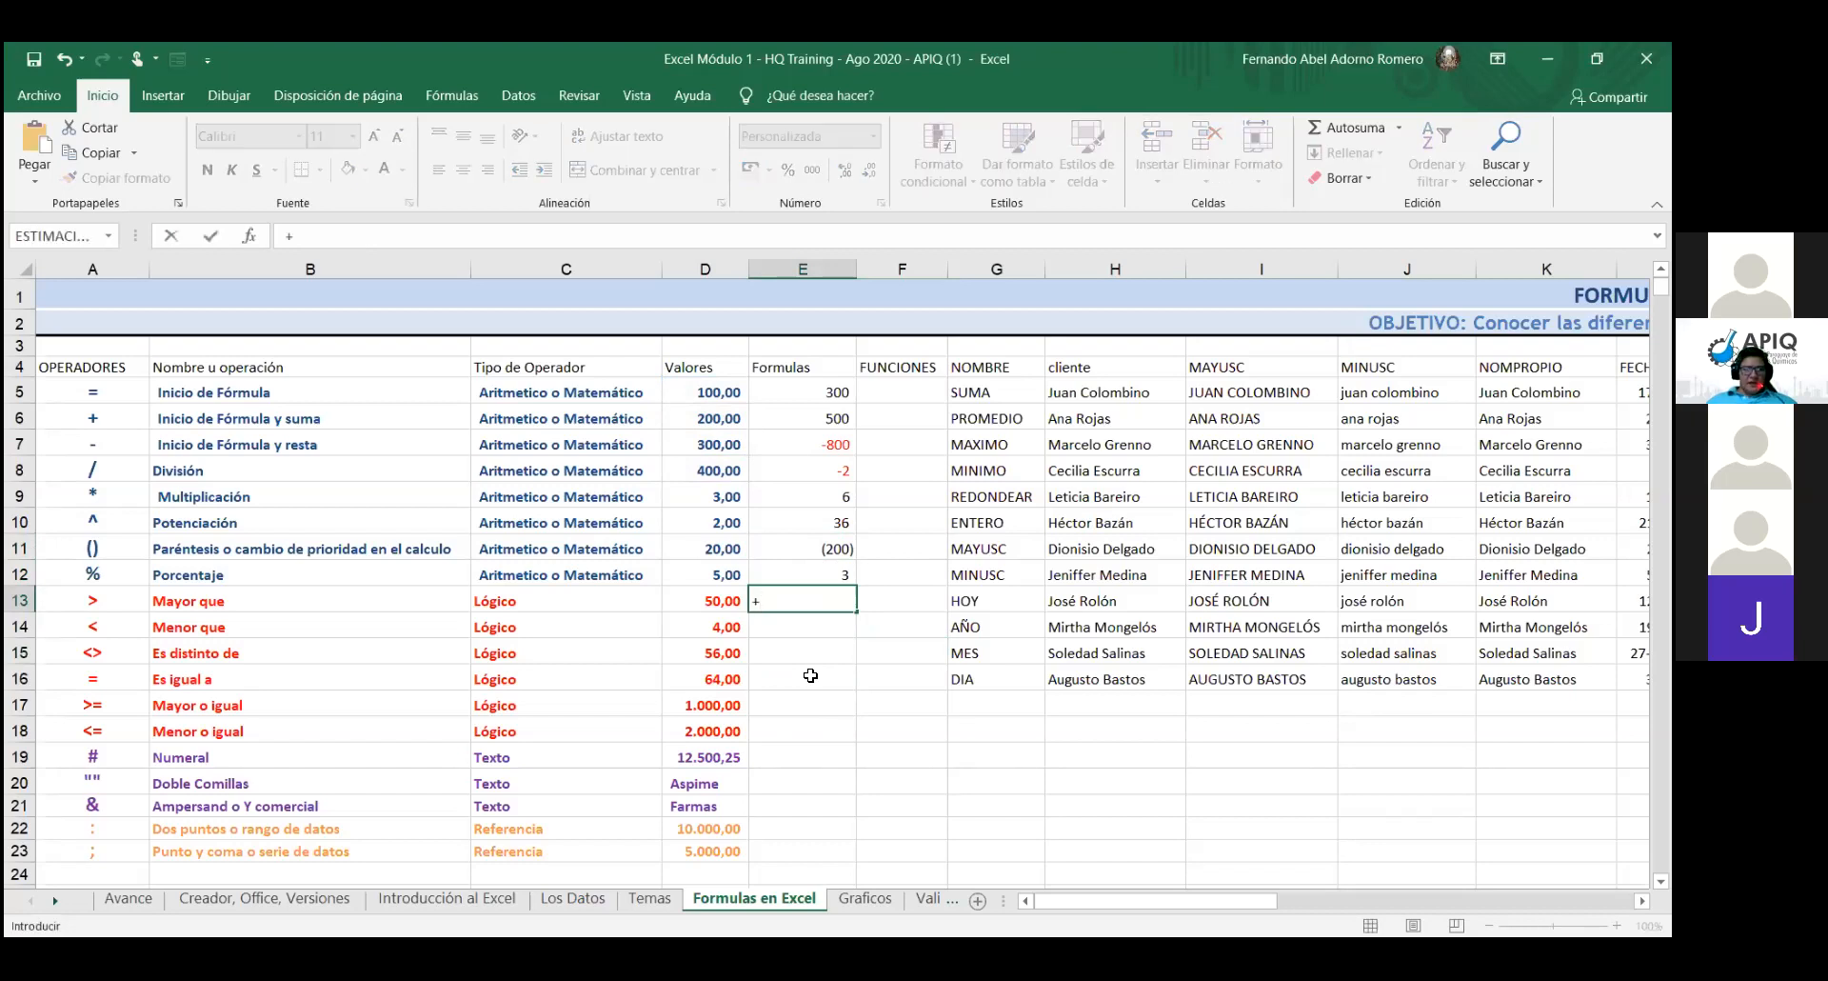
{"action": "type", "text": "d1"}
{"action": "key", "text": "BackSpace"}
{"action": "key", "text": "BackSpace"}
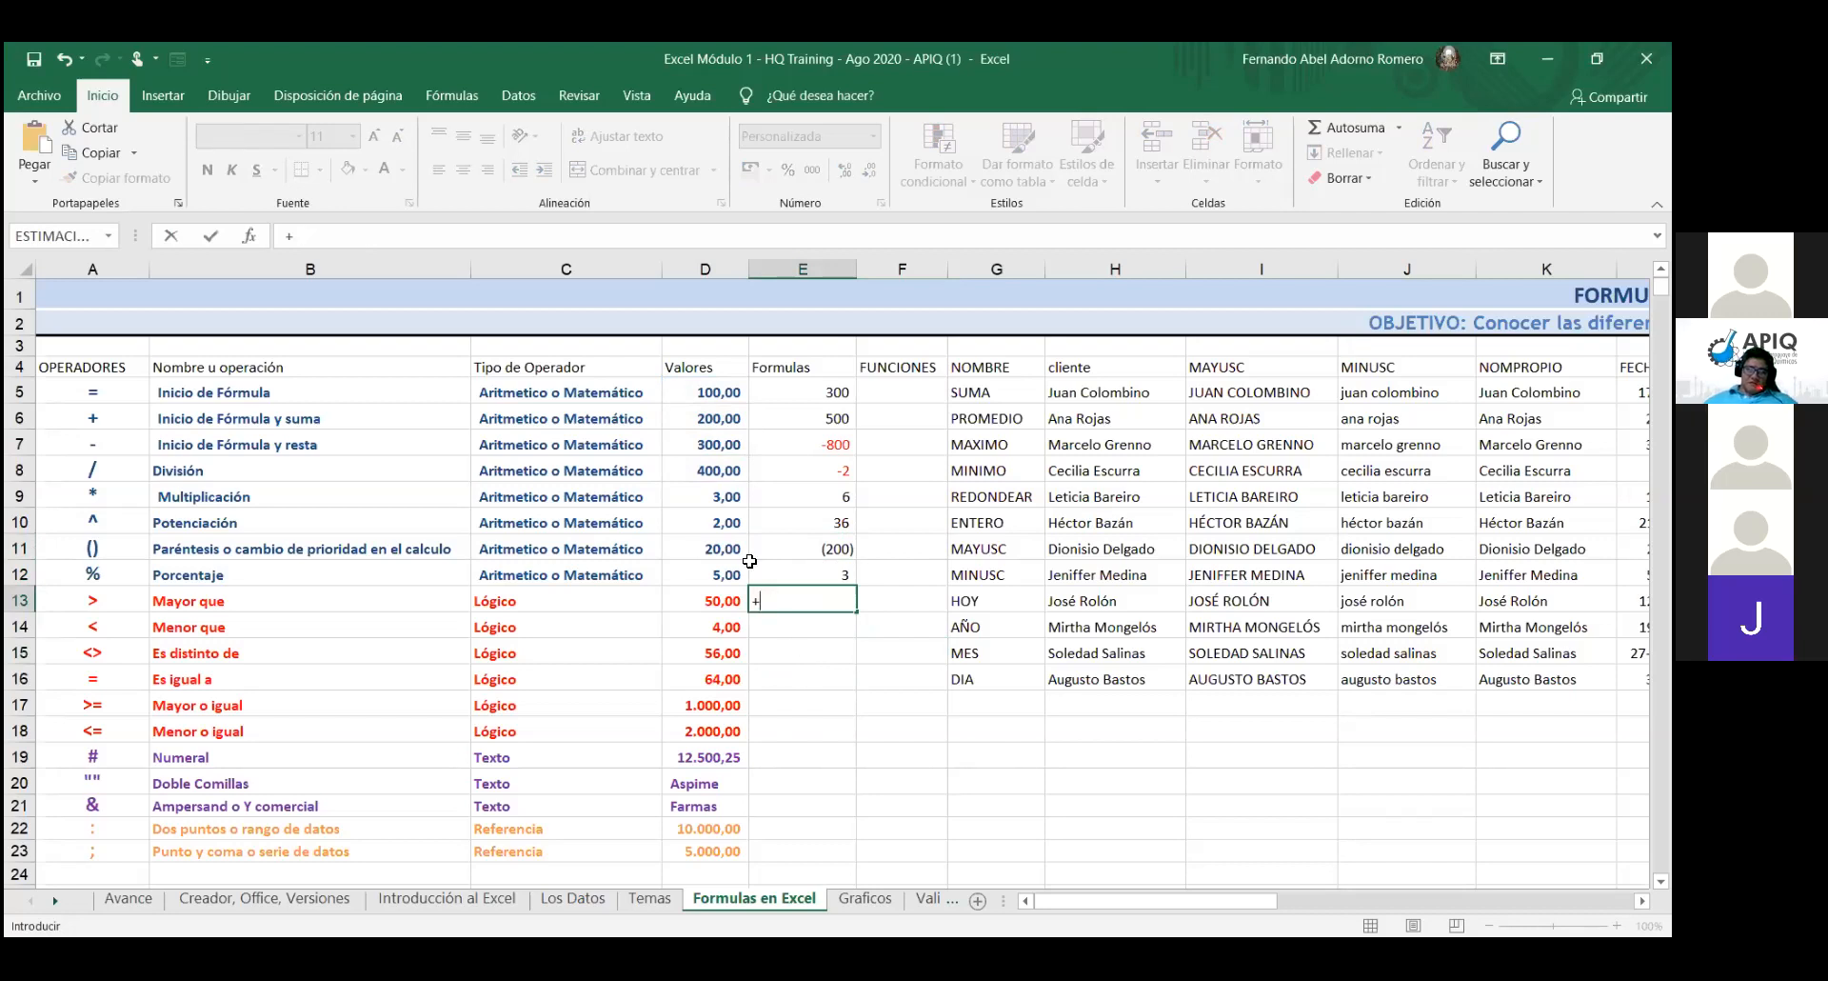
{"action": "left_click", "coordinate": [722, 421]}
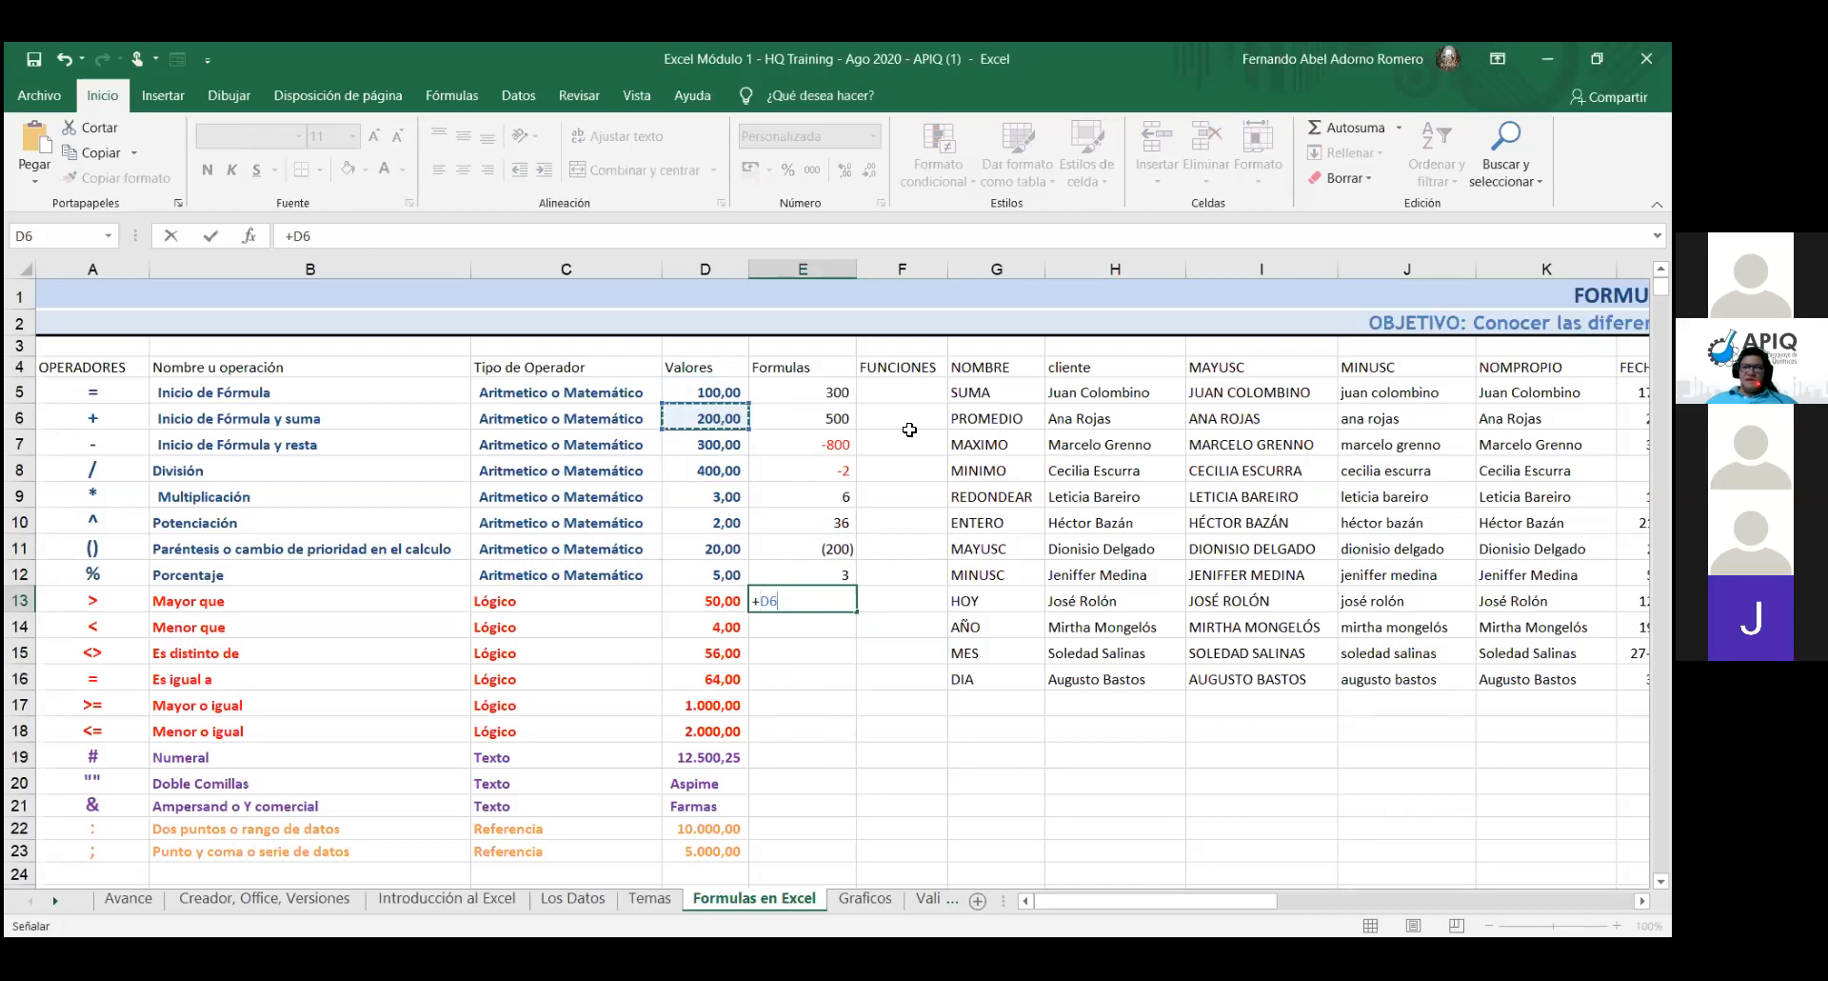
{"action": "type", "text": "/"}
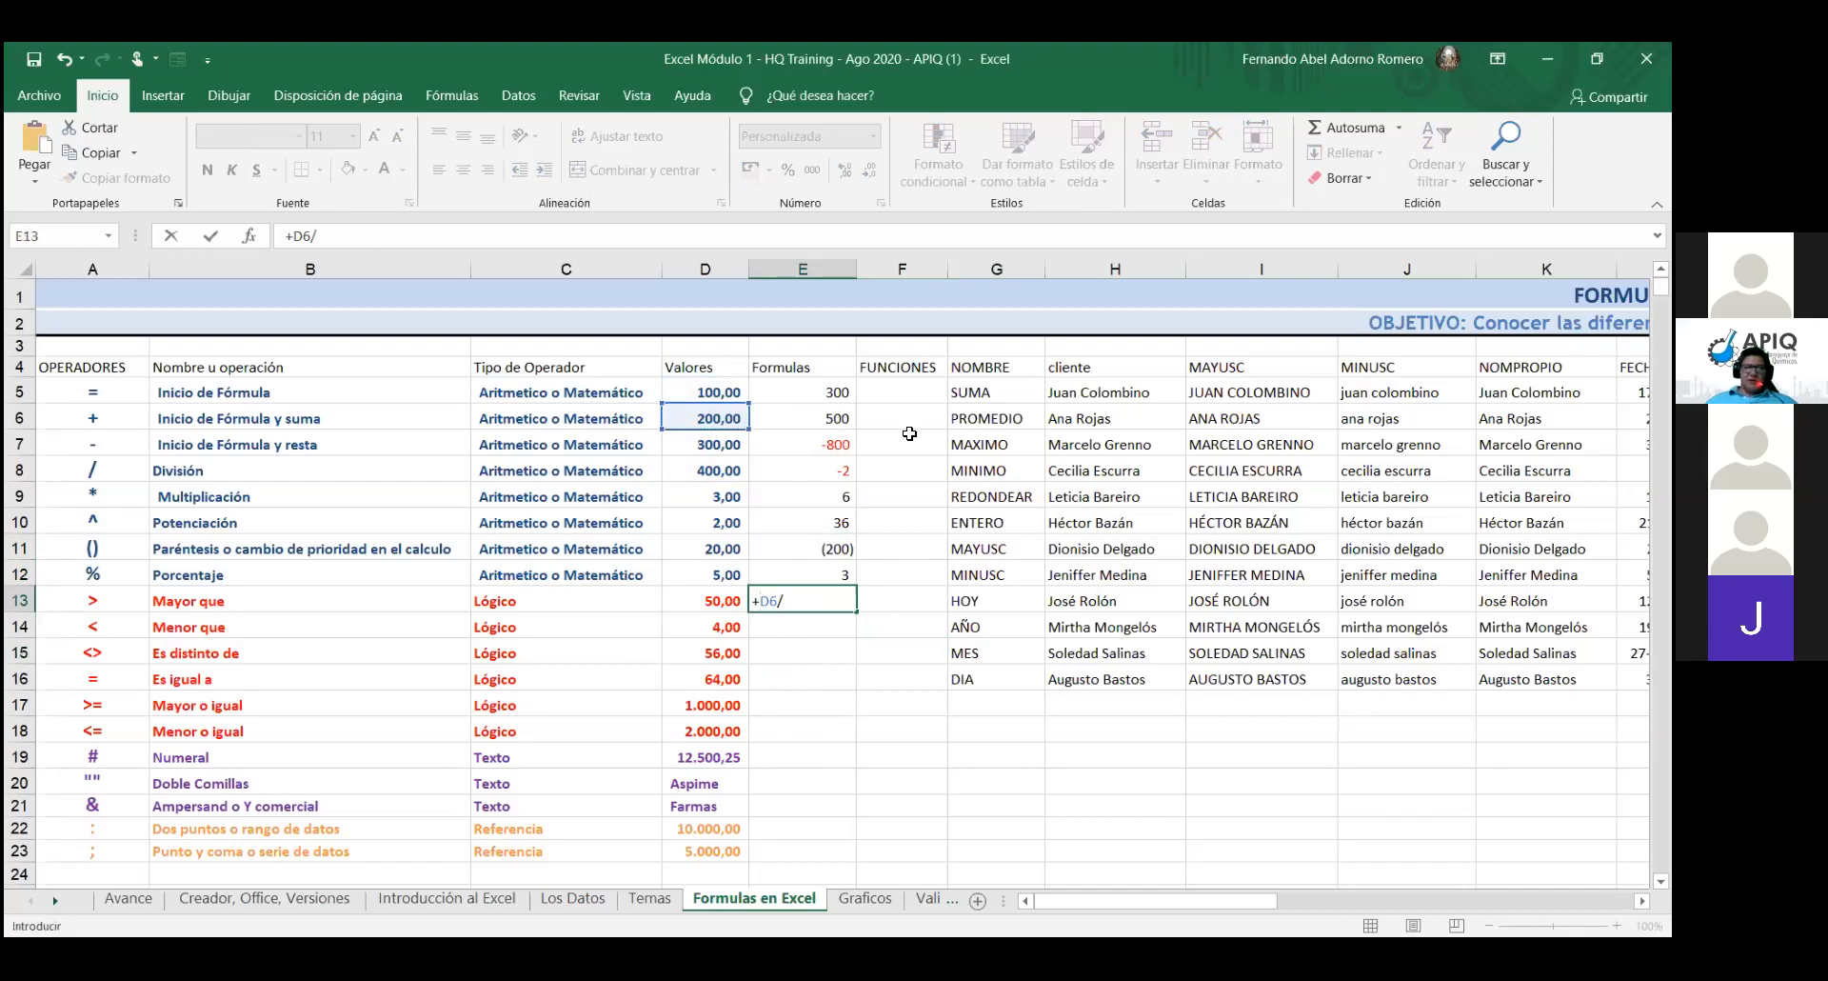
{"action": "left_click", "coordinate": [704, 470]}
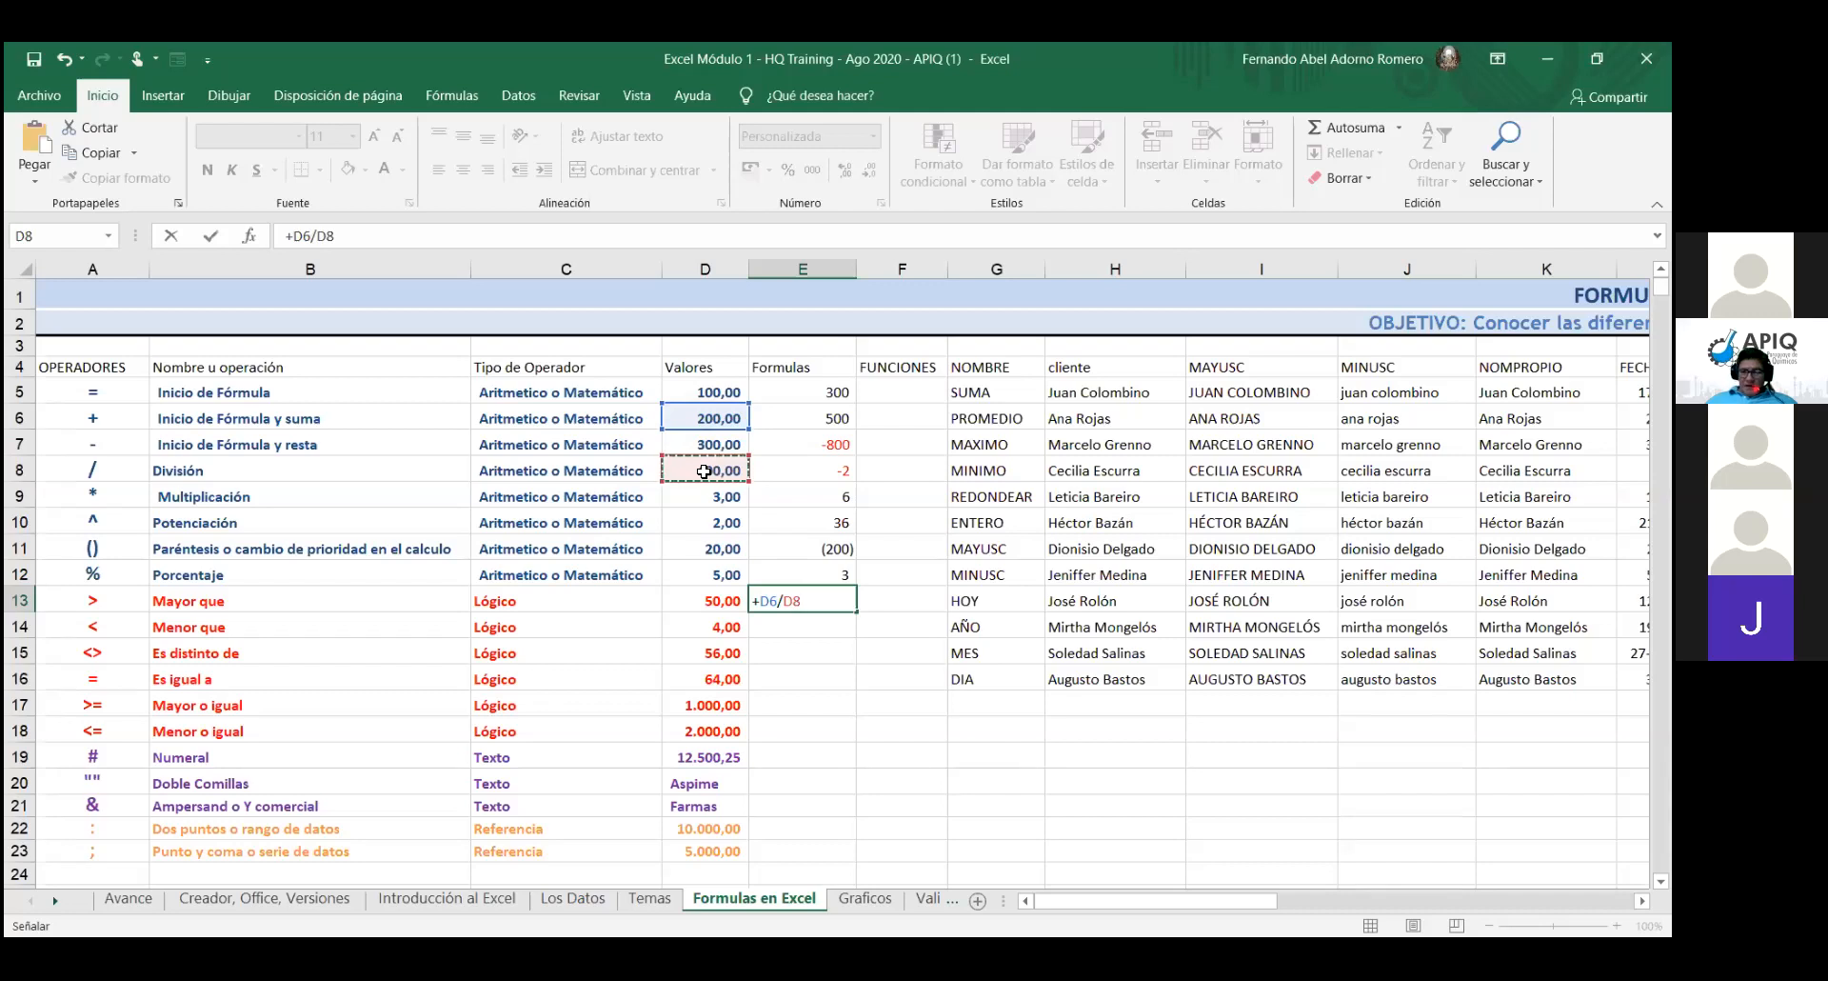
{"action": "key", "text": "Return"}
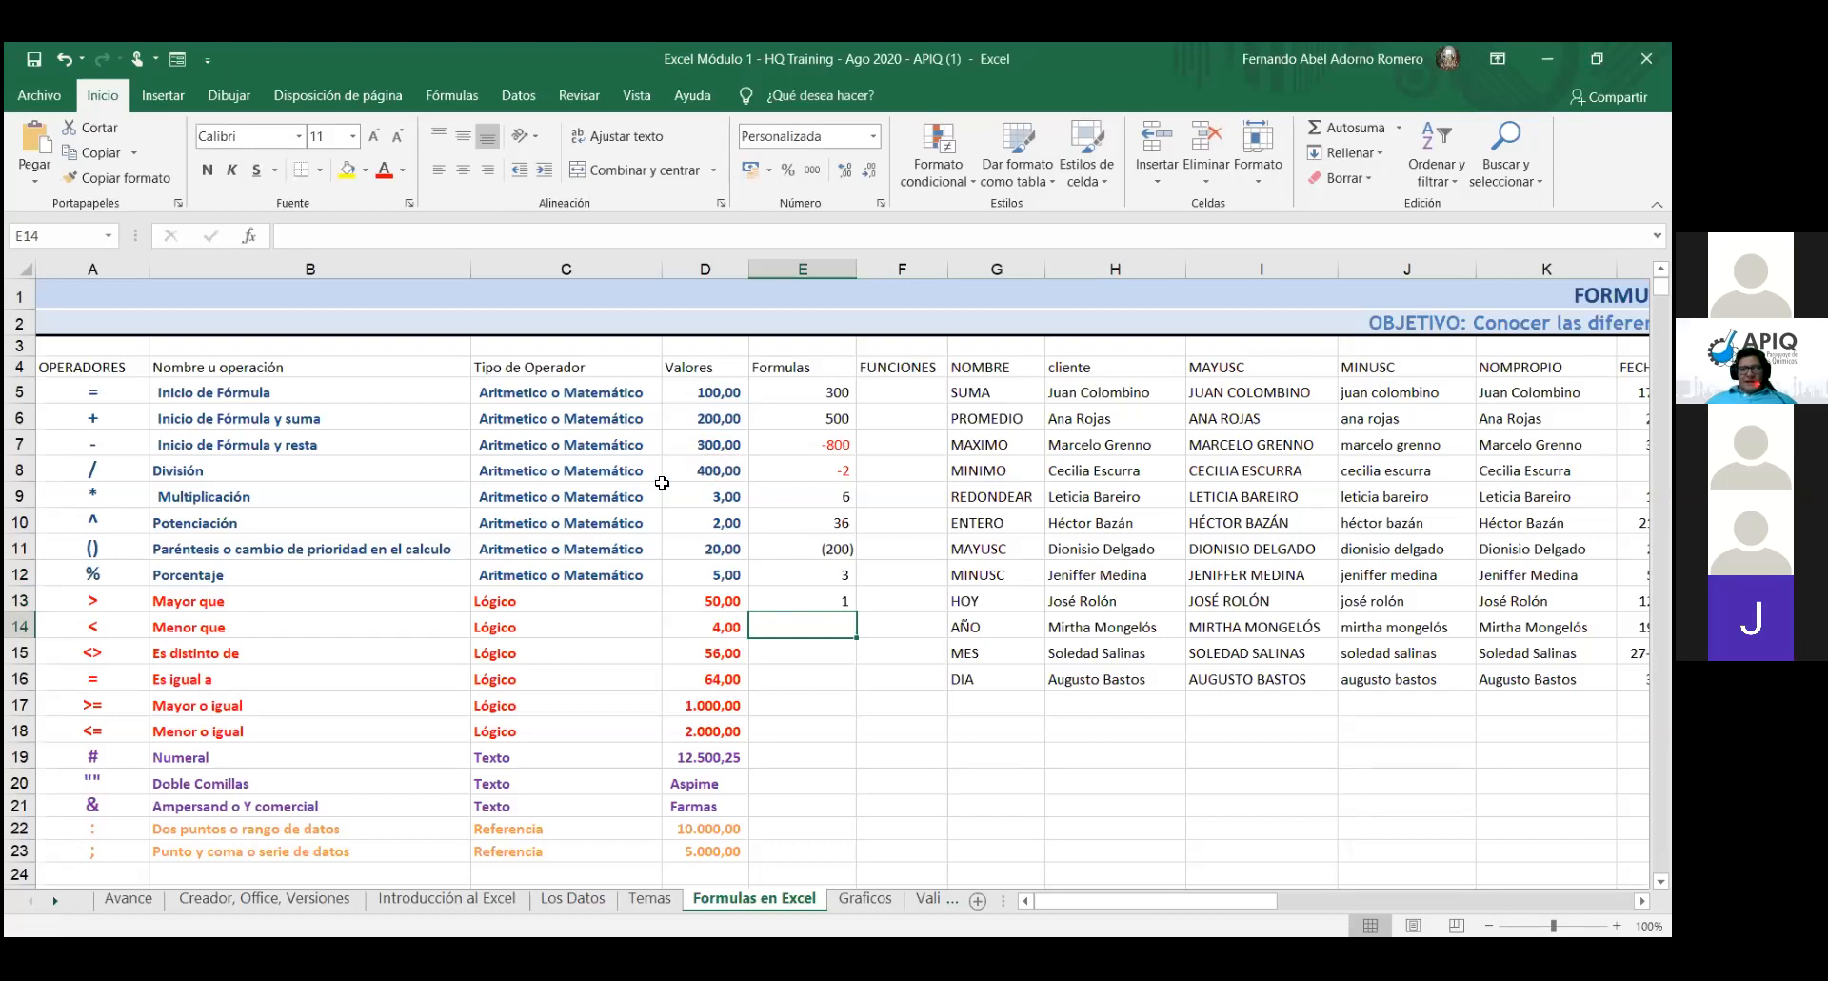
{"action": "left_click", "coordinate": [776, 597]}
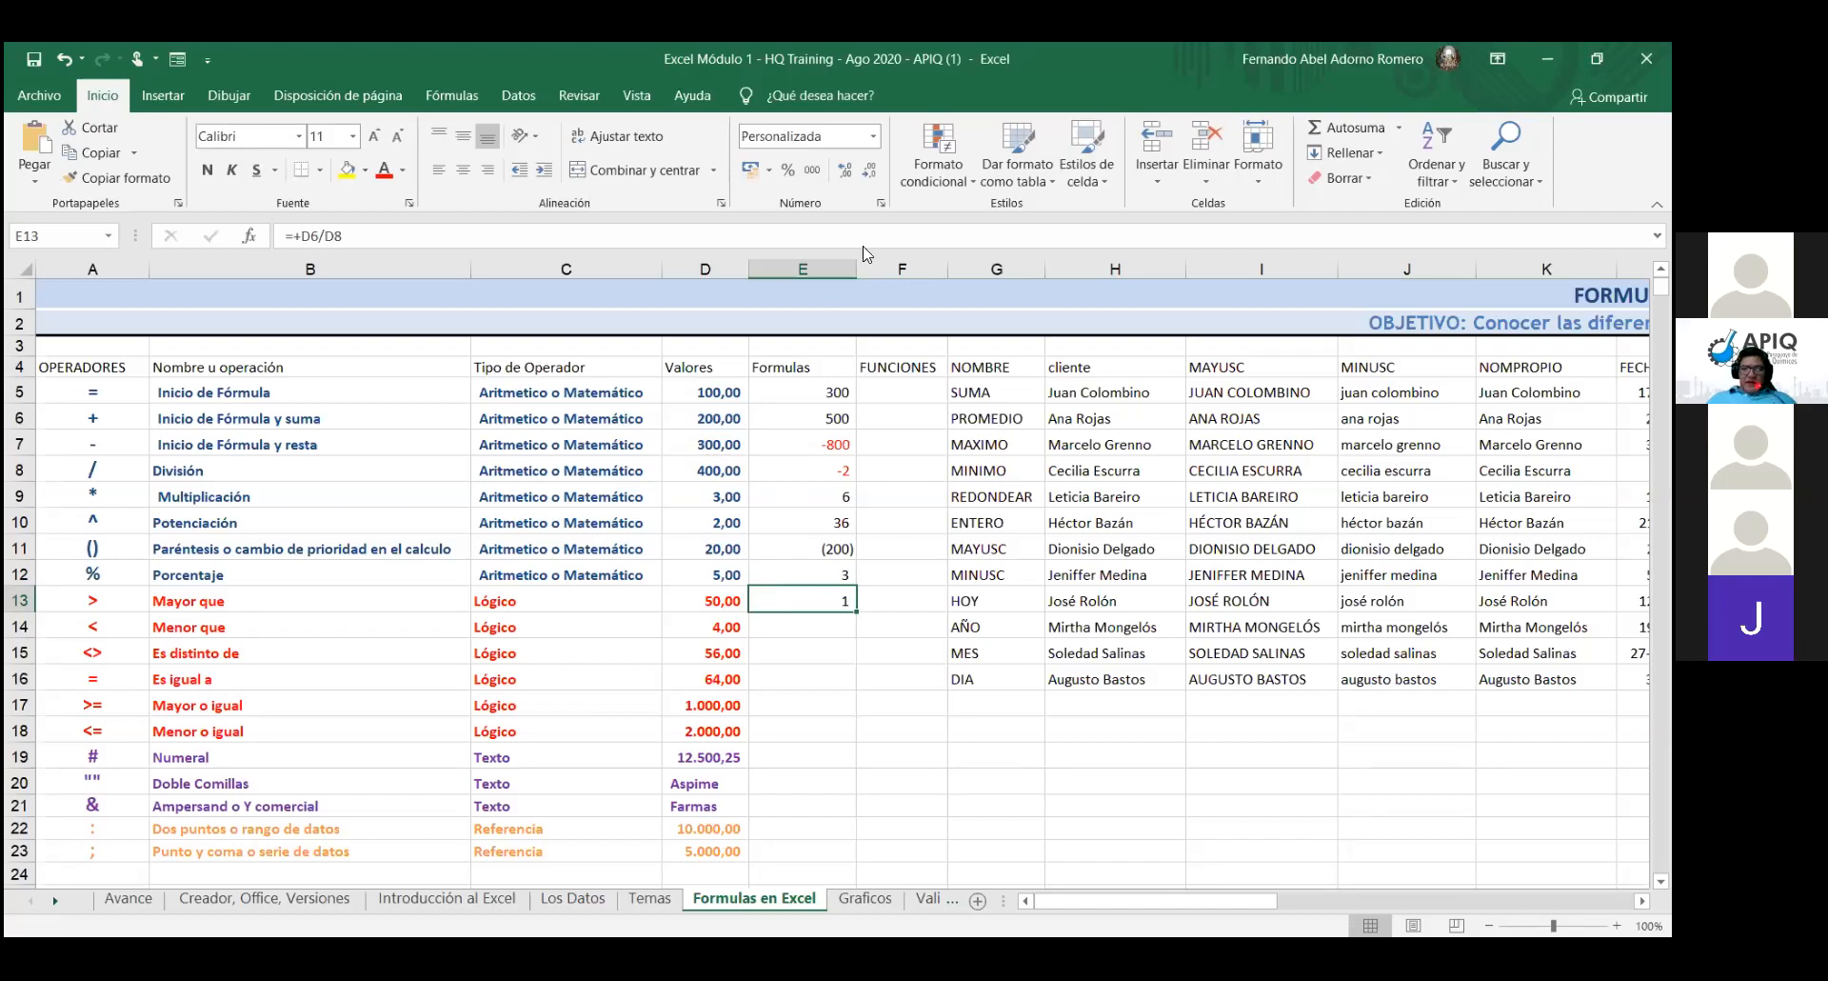
- Give E13 the General format so it shows 0,5, then open E11's formula =D5+D6/D8-D7 for editing
{"action": "left_click", "coordinate": [871, 136]}
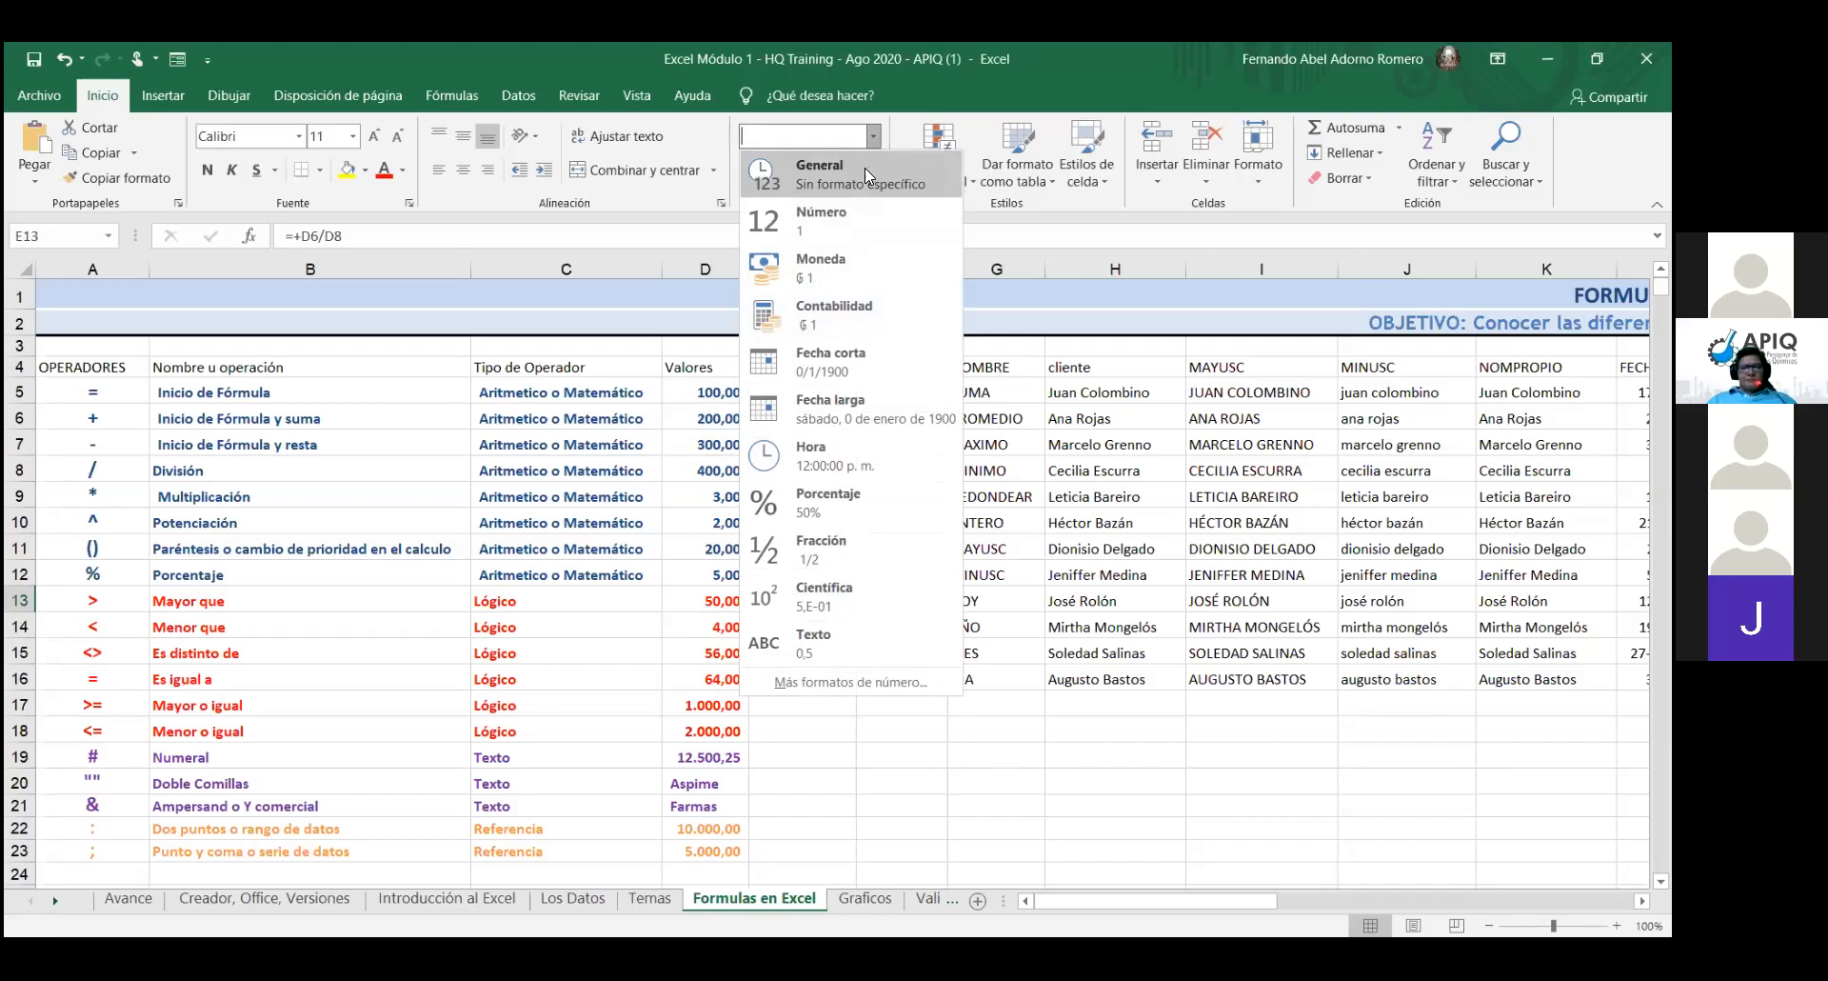
{"action": "left_click", "coordinate": [865, 168]}
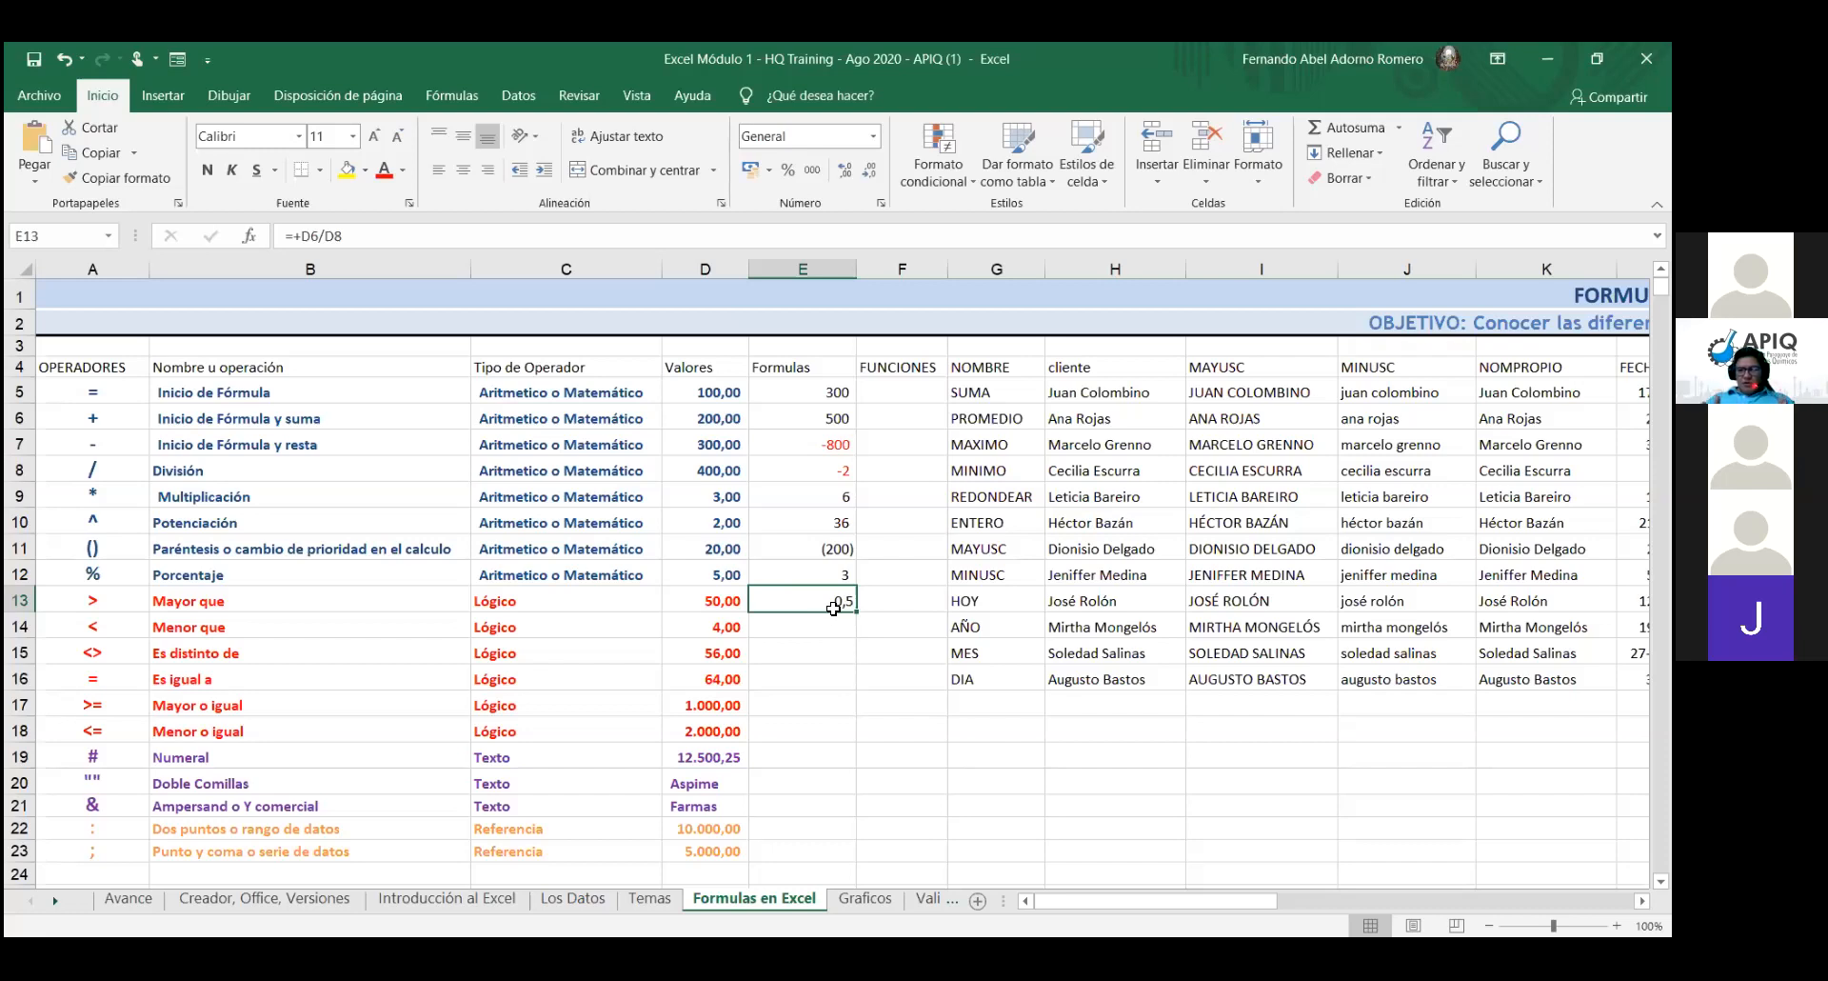
{"action": "double_click", "coordinate": [819, 550]}
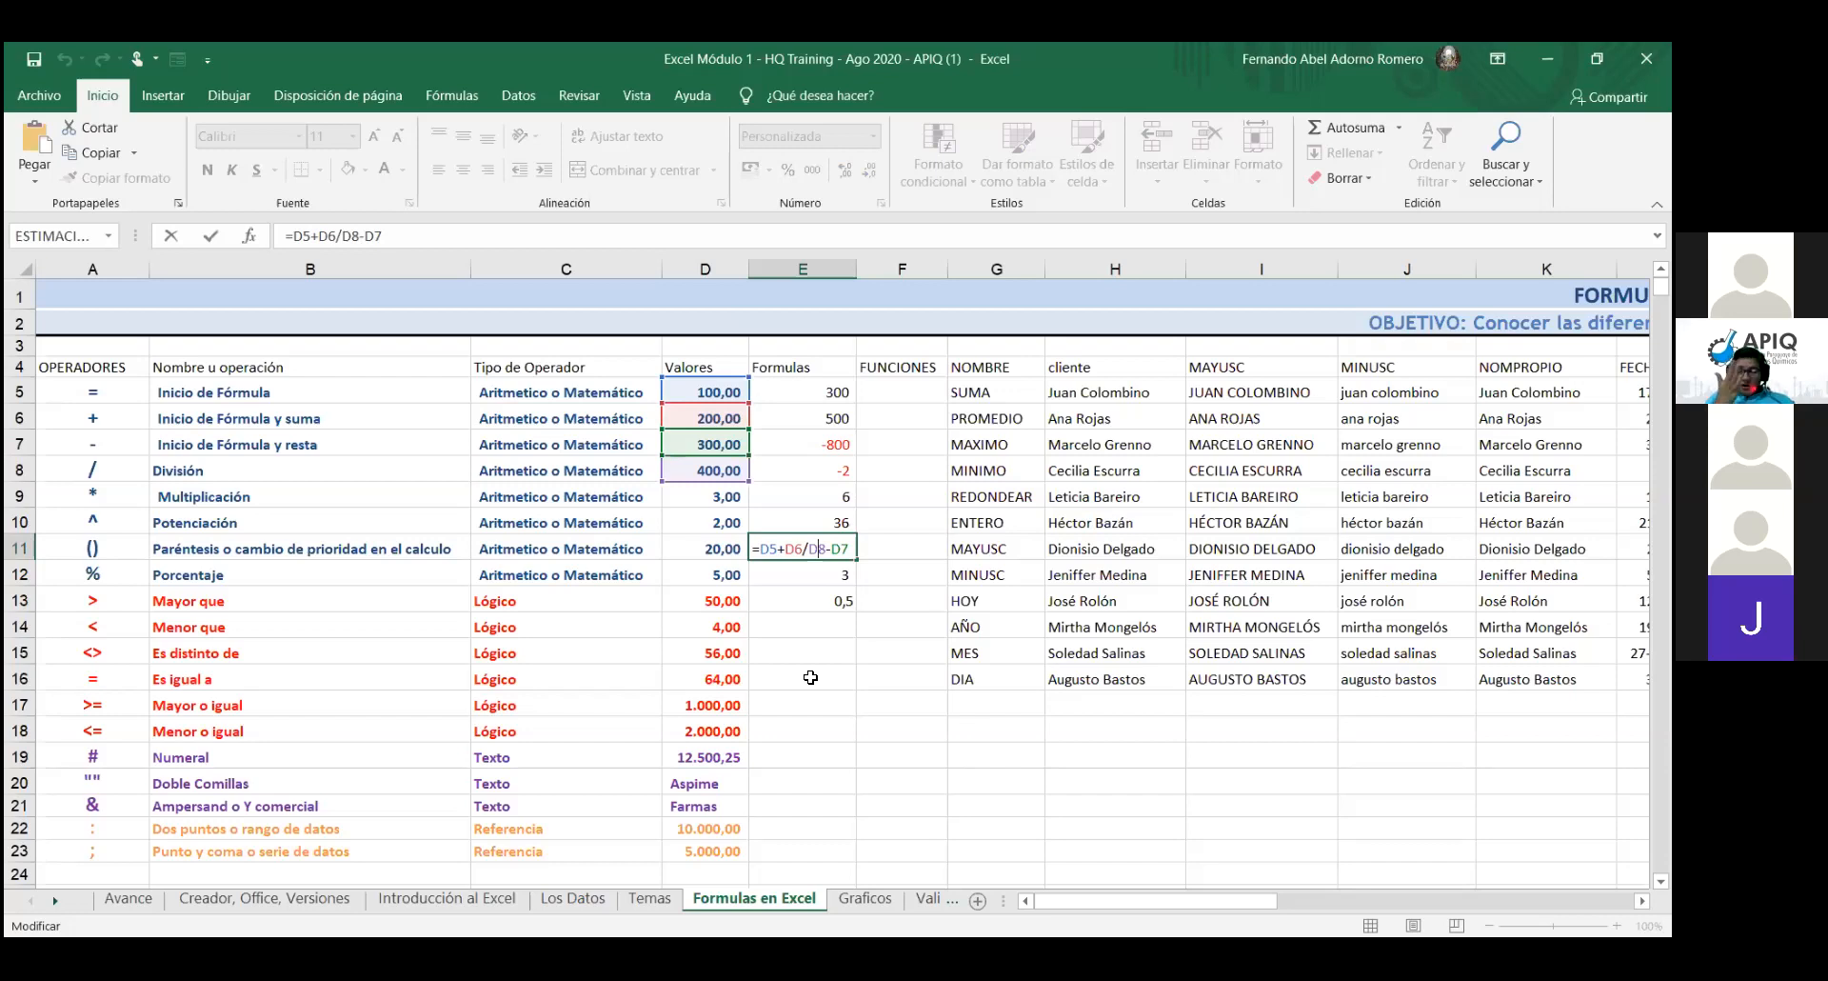
- Enter the formula =E13+D5 in E14, adding E13's 0,5 to D5
{"action": "left_click", "coordinate": [843, 629]}
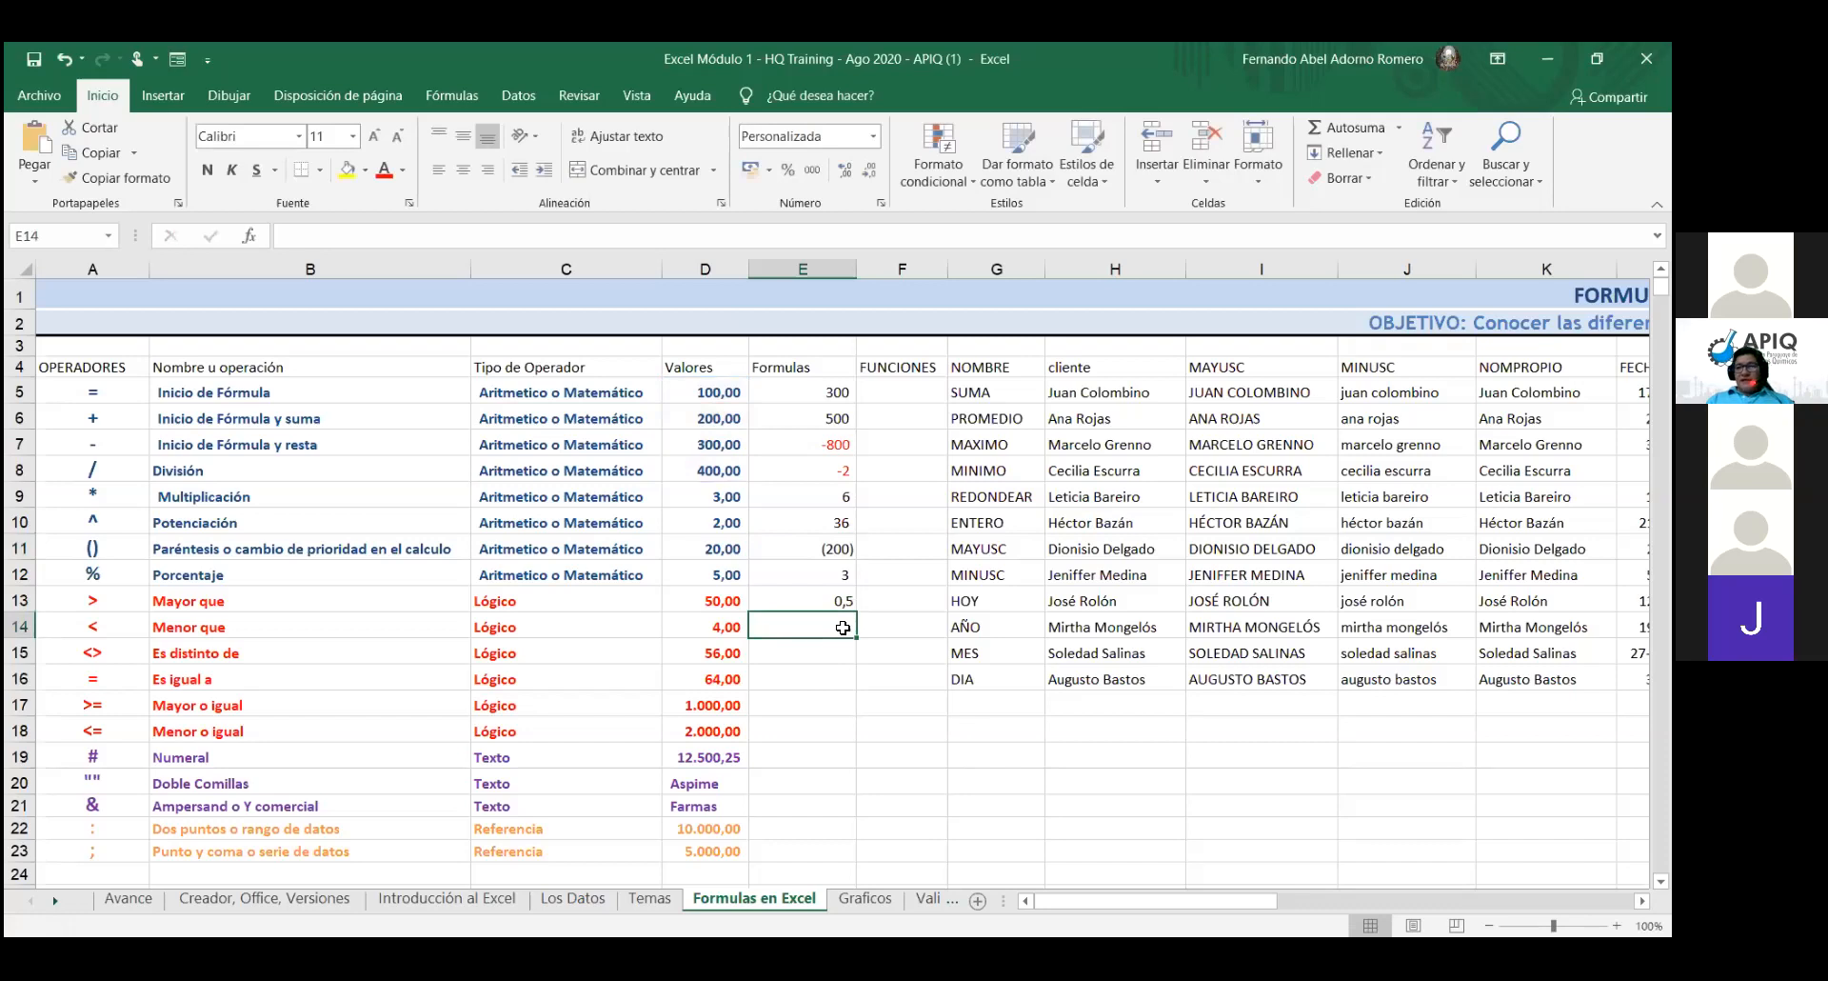
{"action": "type", "text": "="}
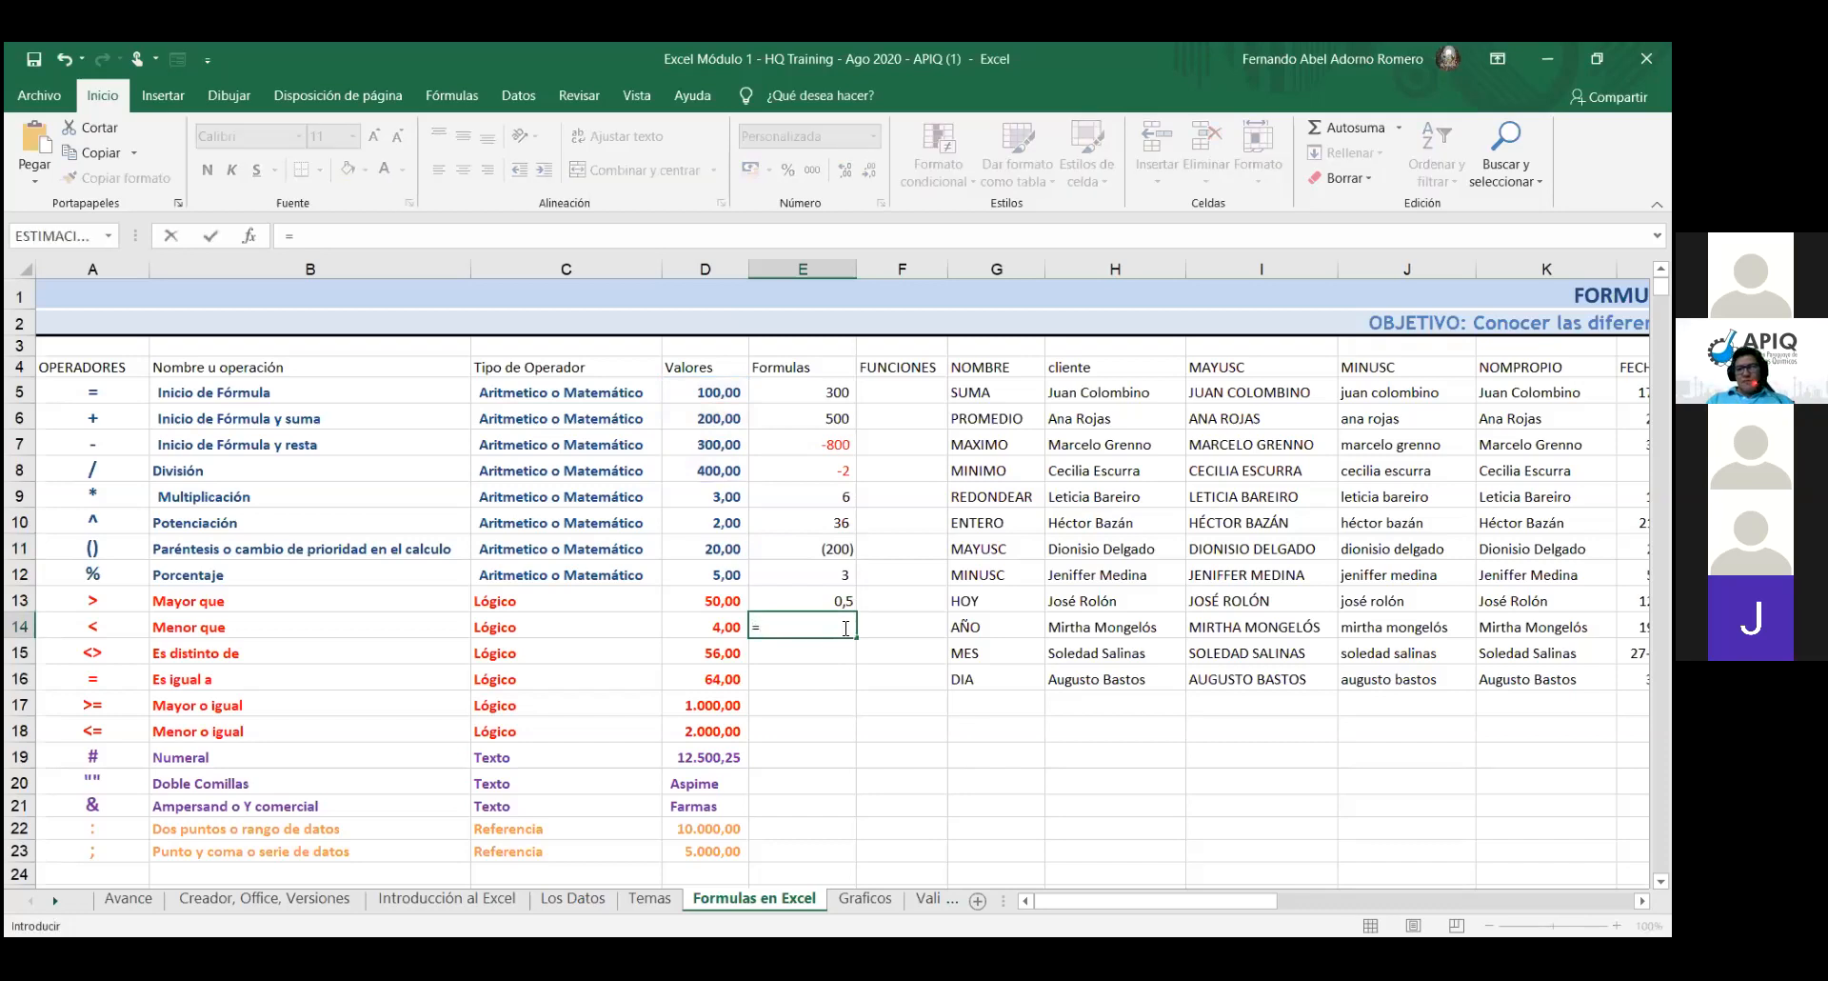
{"action": "left_click", "coordinate": [848, 601]}
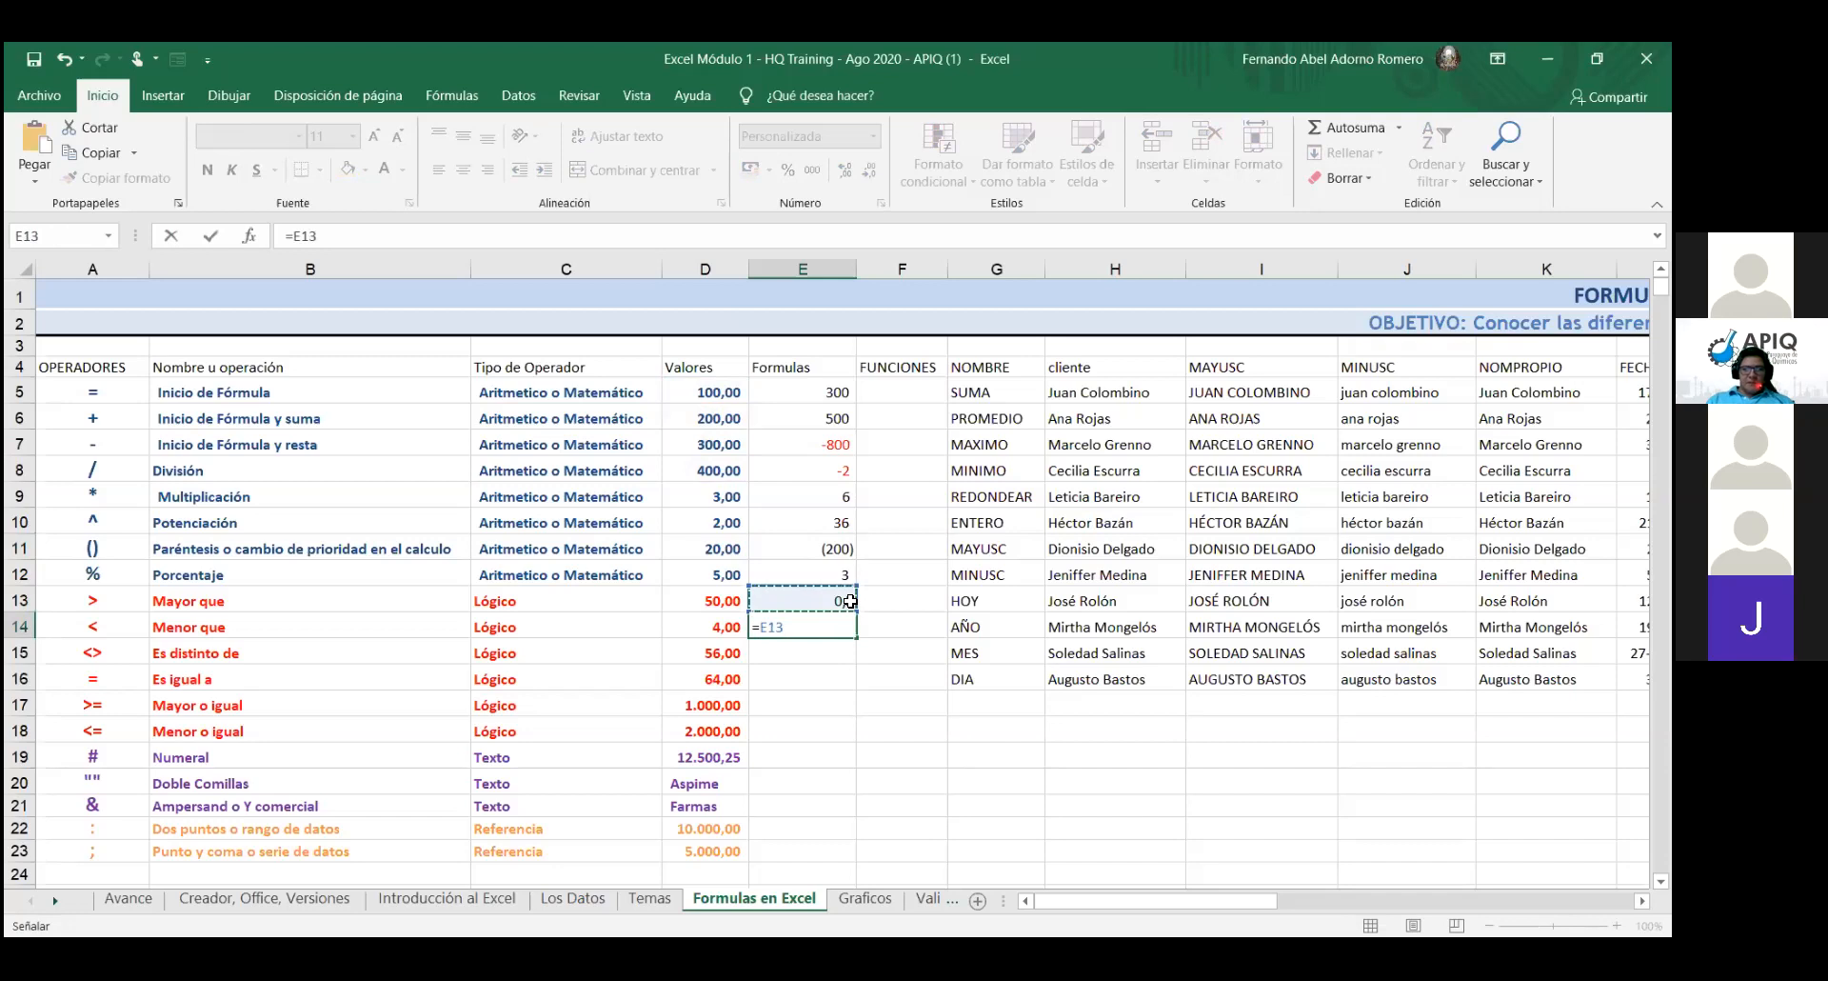
{"action": "type", "text": "+"}
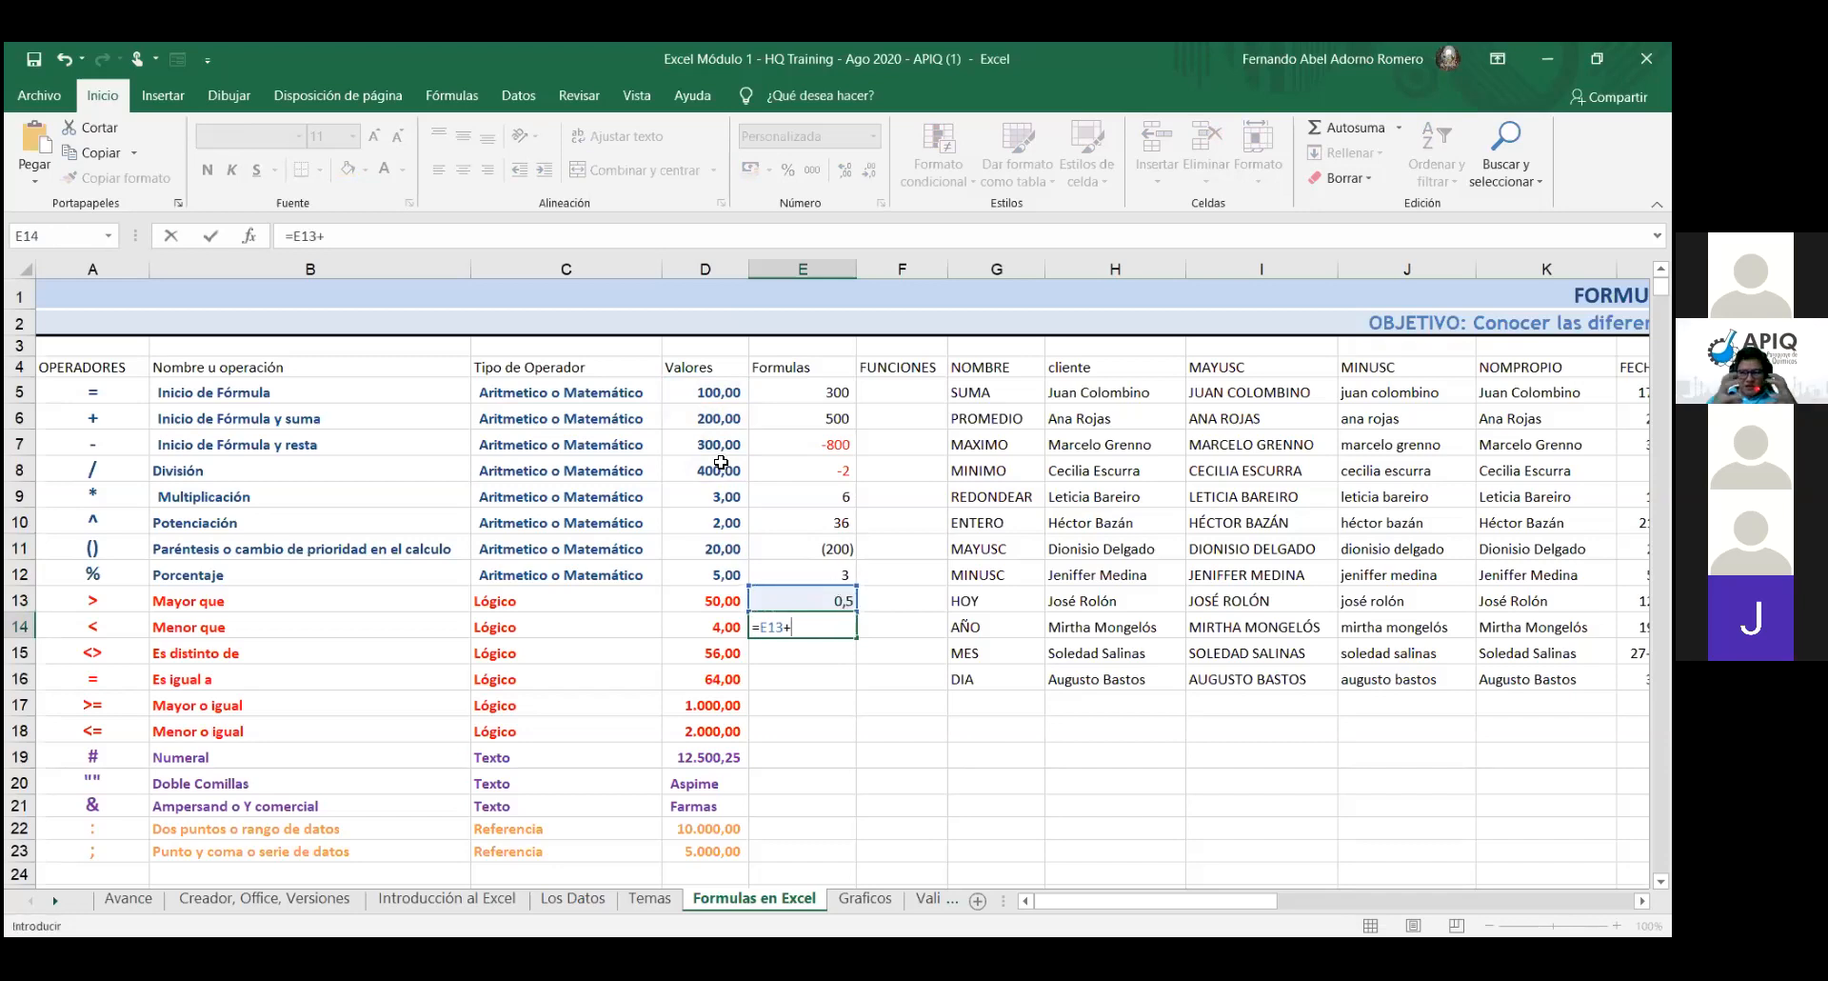
{"action": "left_click", "coordinate": [713, 394]}
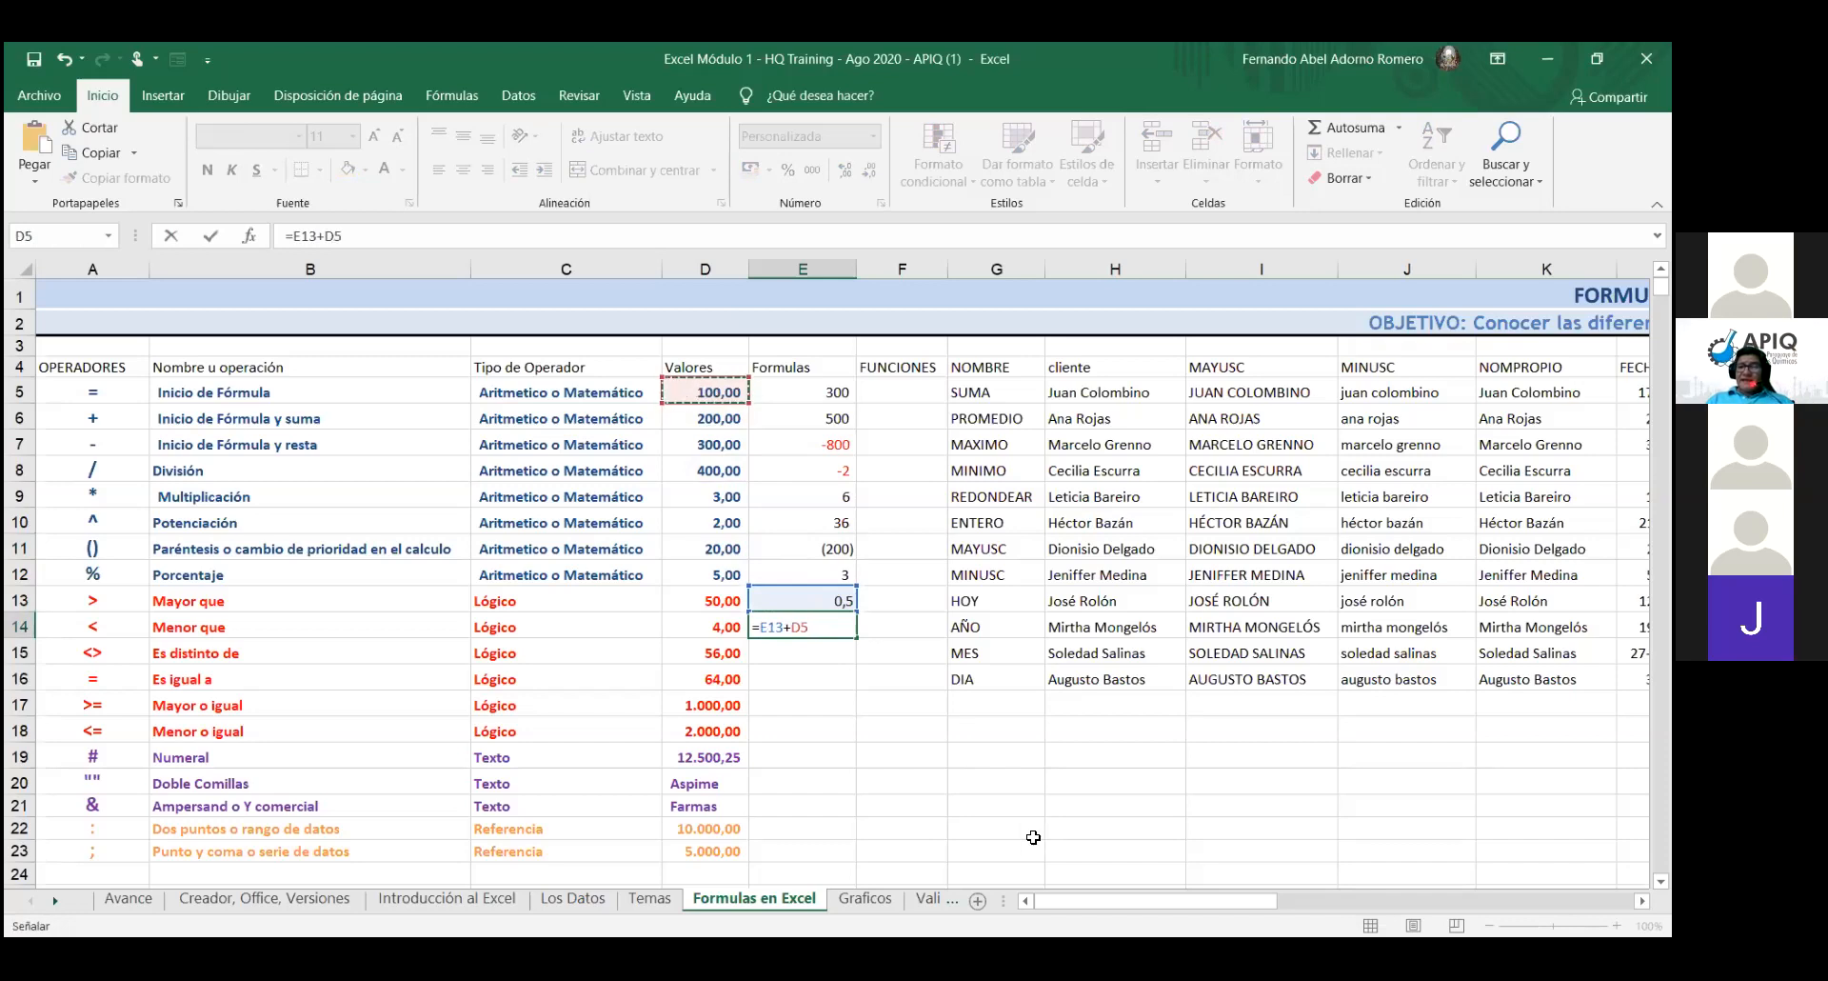
{"action": "key", "text": "Return"}
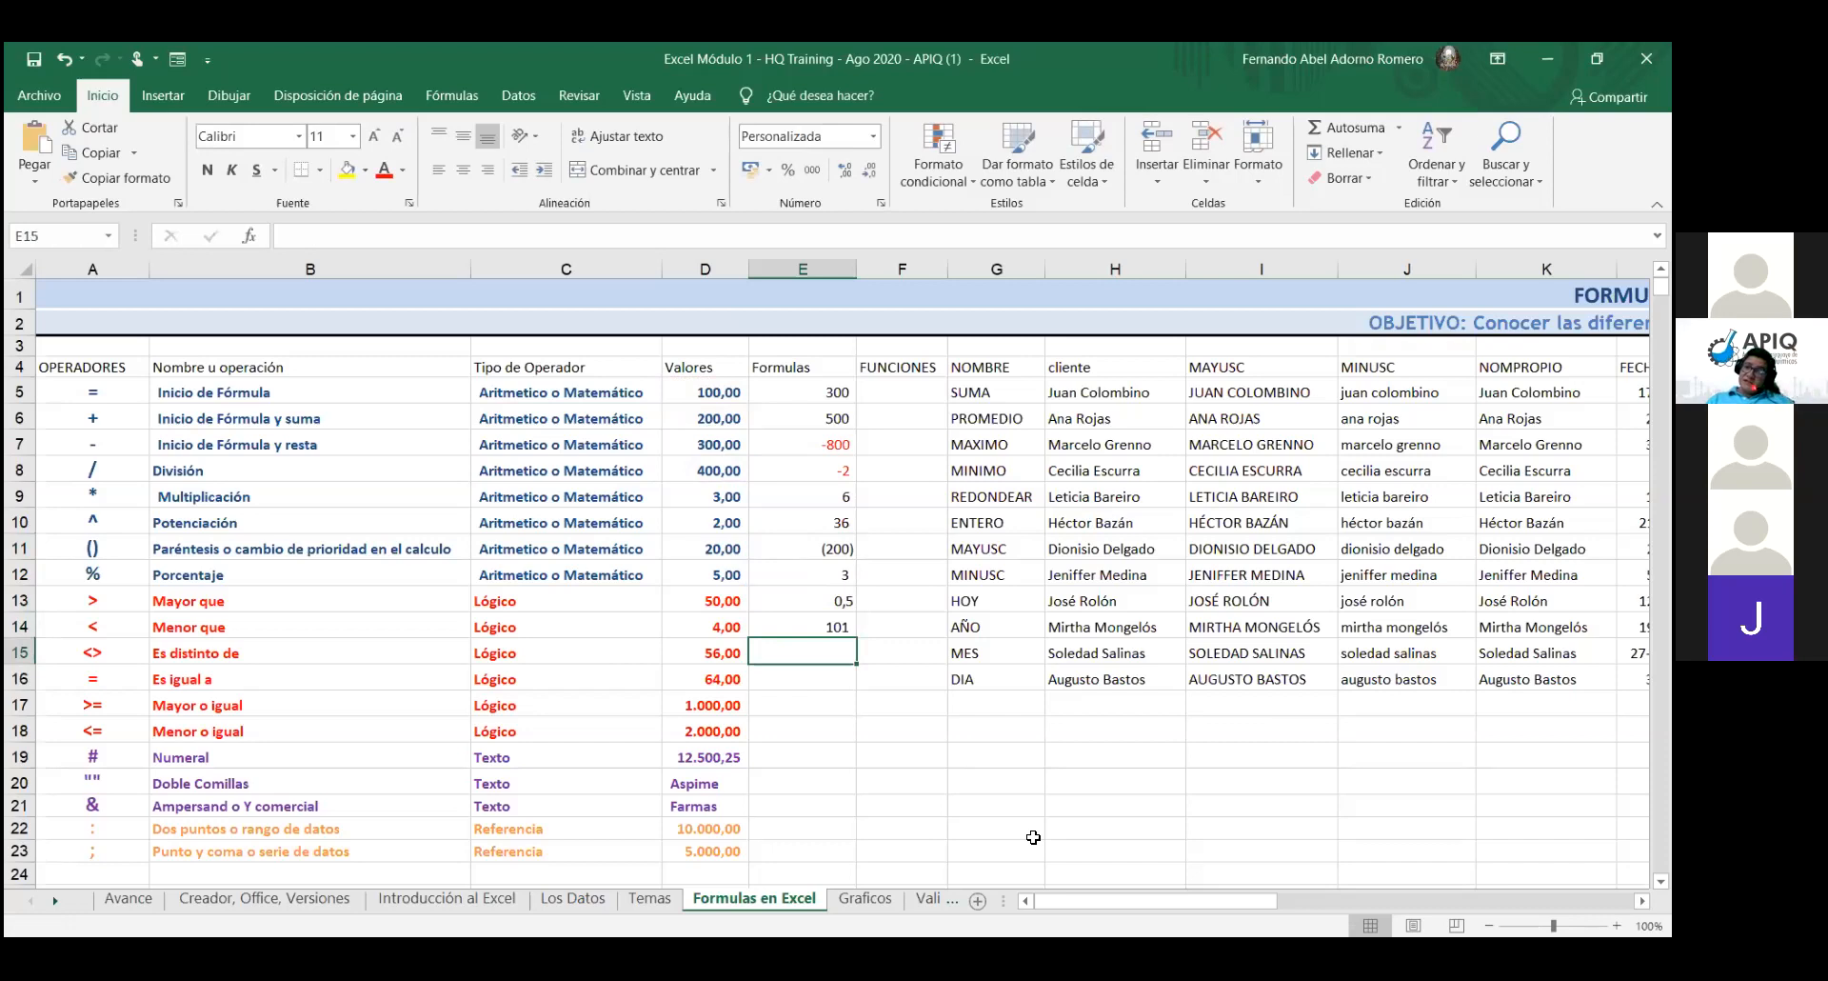
{"action": "left_click", "coordinate": [826, 624]}
{"action": "left_click", "coordinate": [877, 135]}
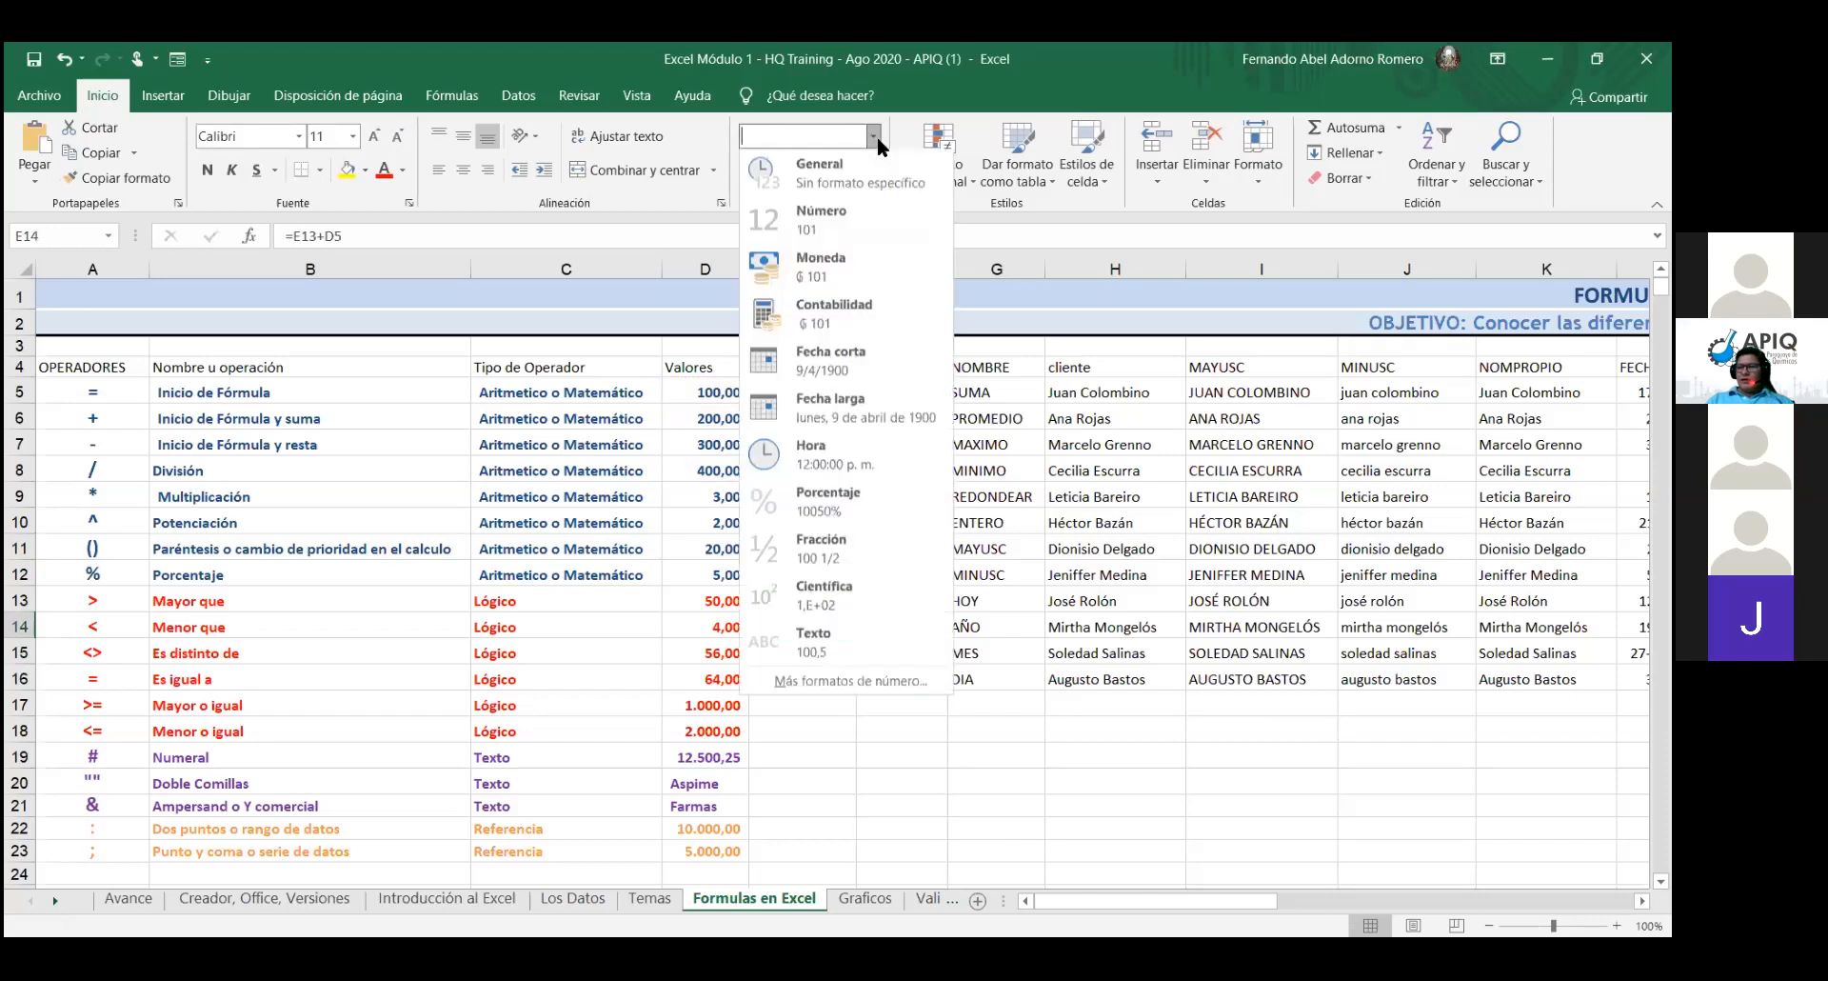
{"action": "left_click", "coordinate": [854, 162]}
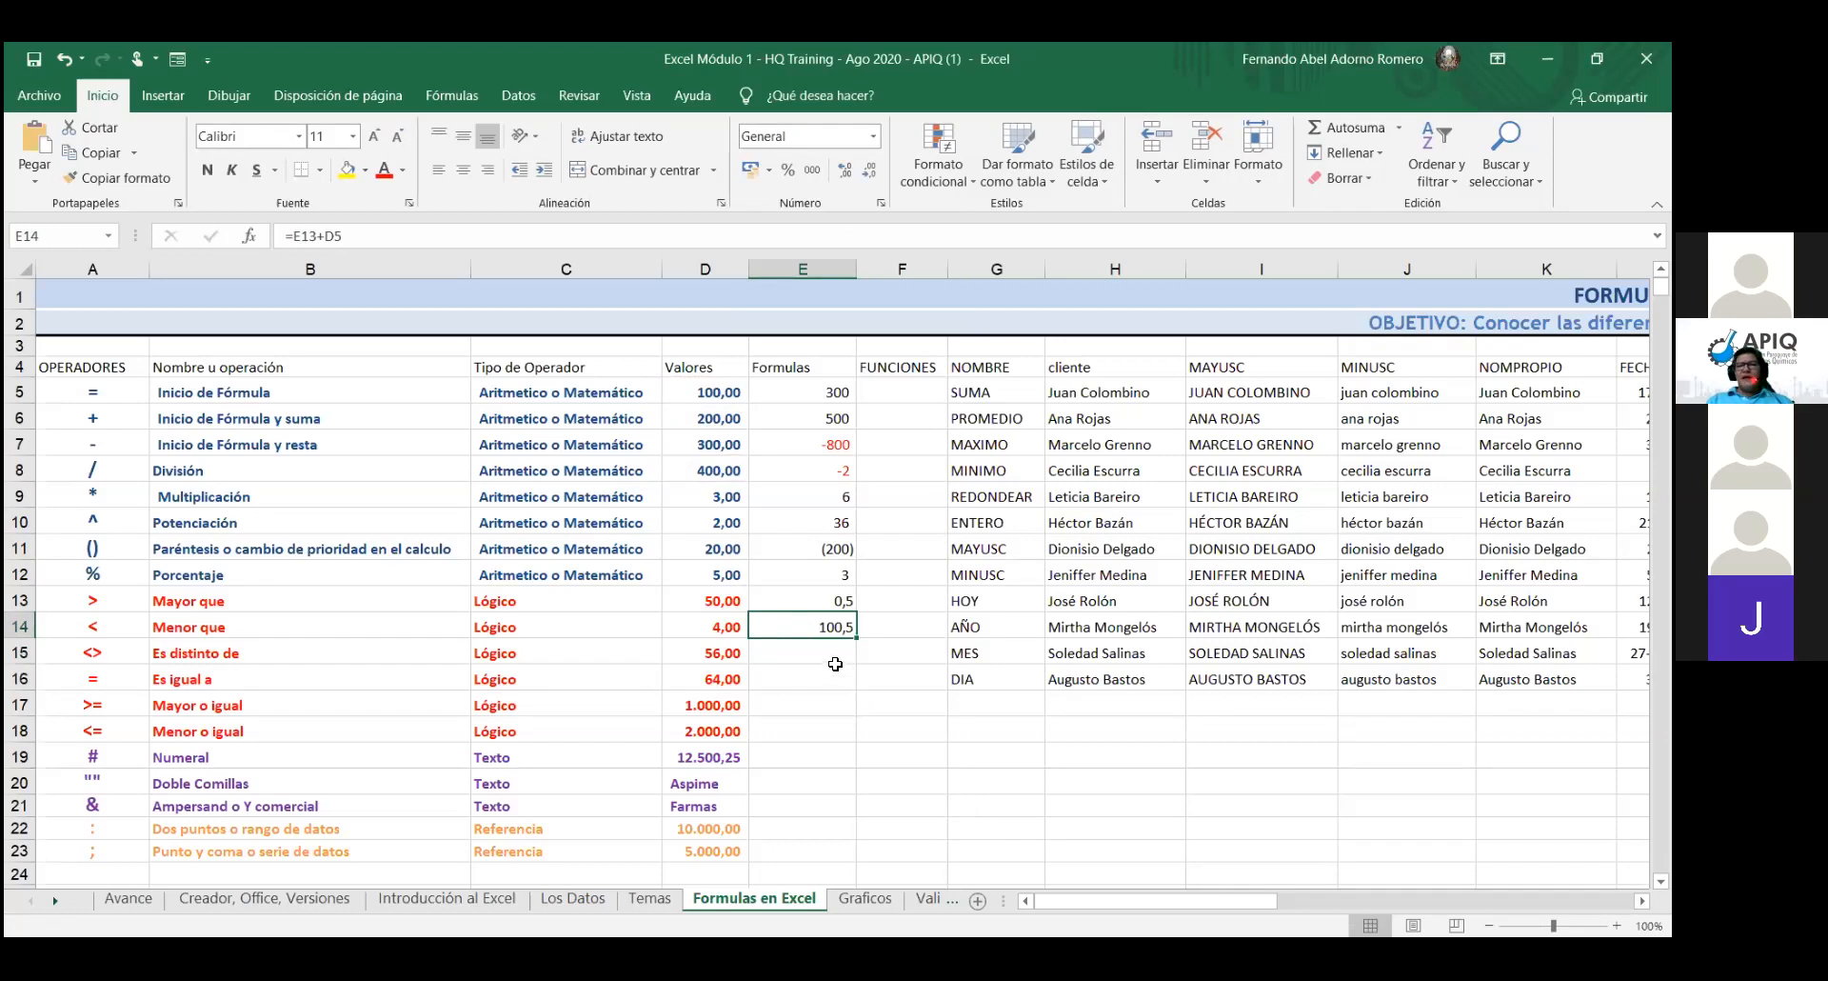
{"action": "double_click", "coordinate": [829, 549]}
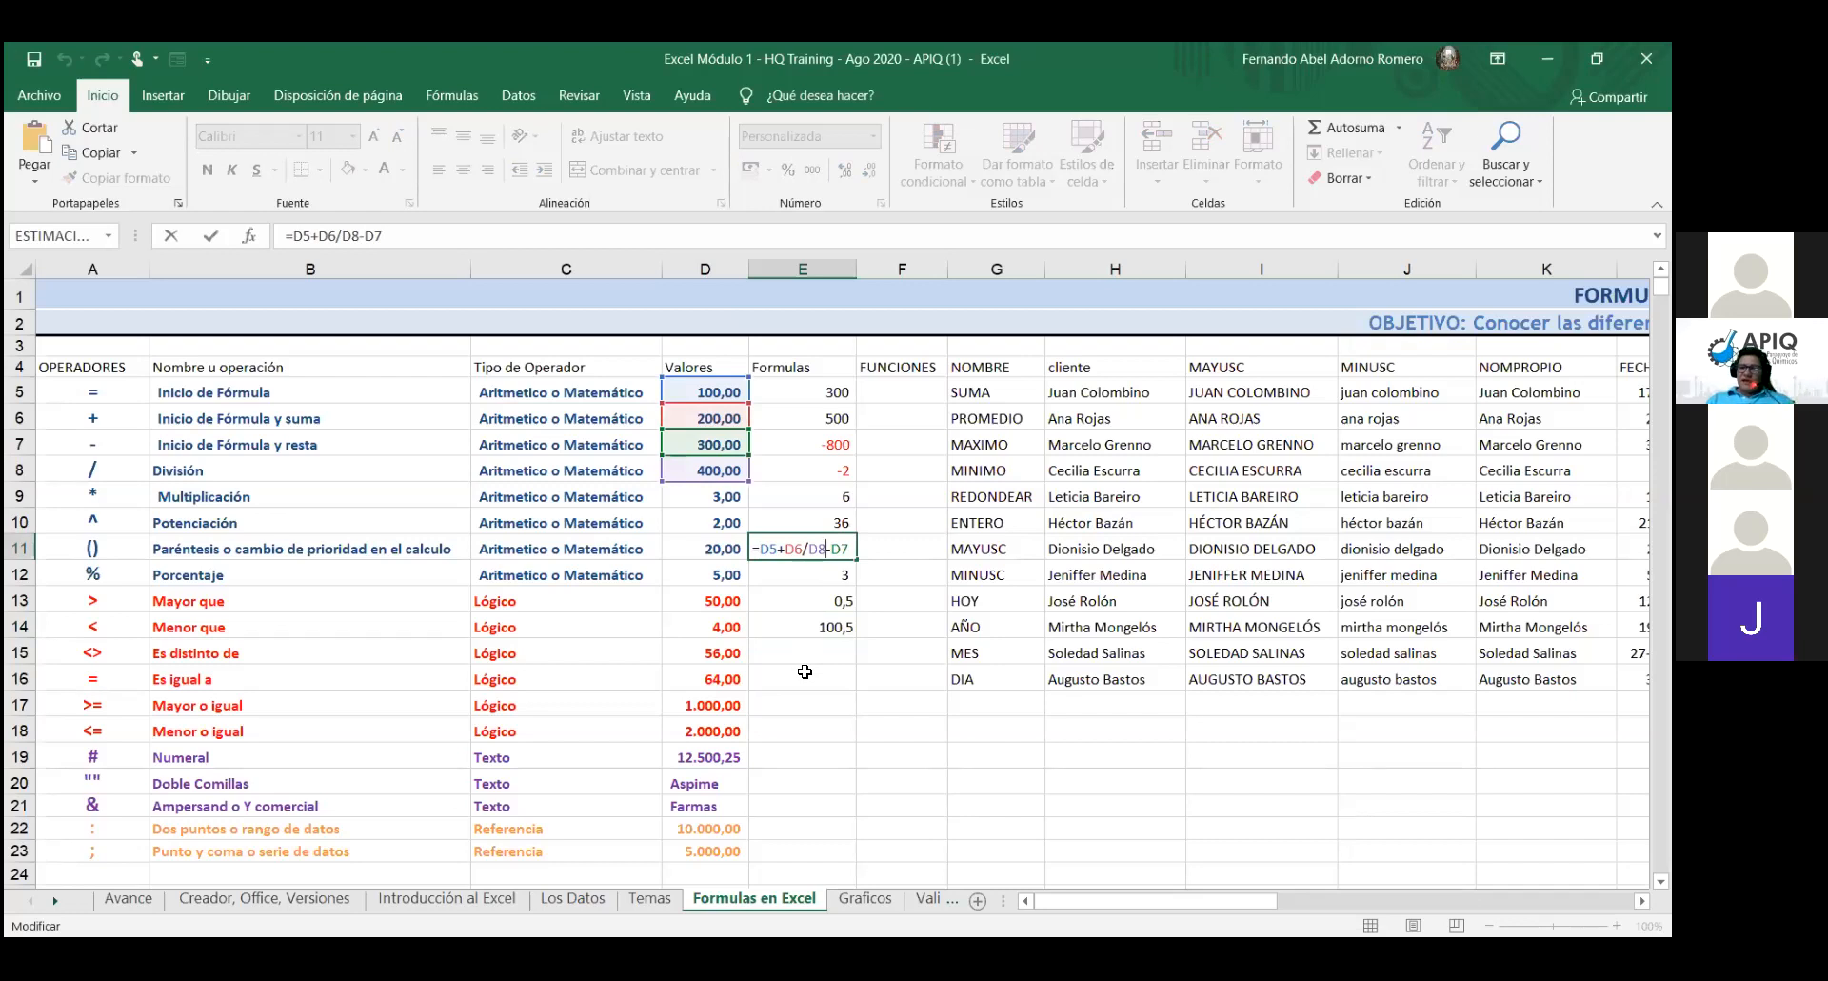
{"action": "double_click", "coordinate": [815, 651]}
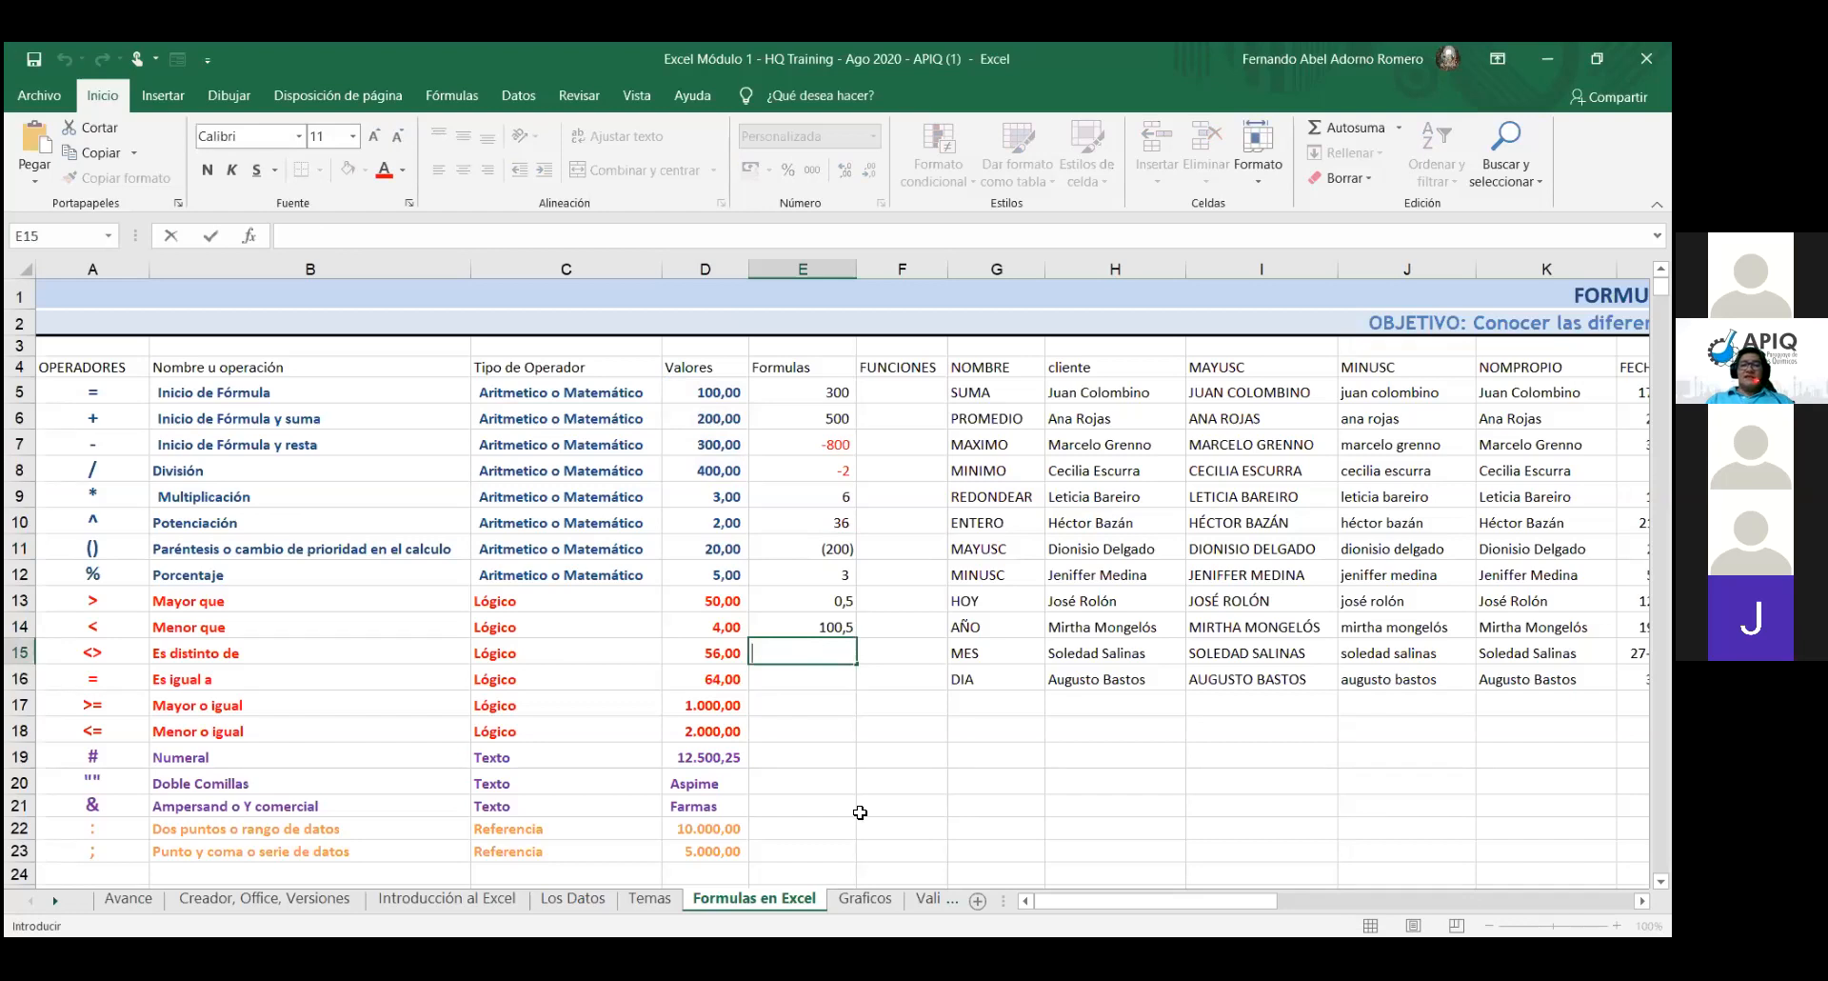
- Enter =E14-D7 in E15 and give it General format so it shows -199,5
{"action": "type", "text": "="}
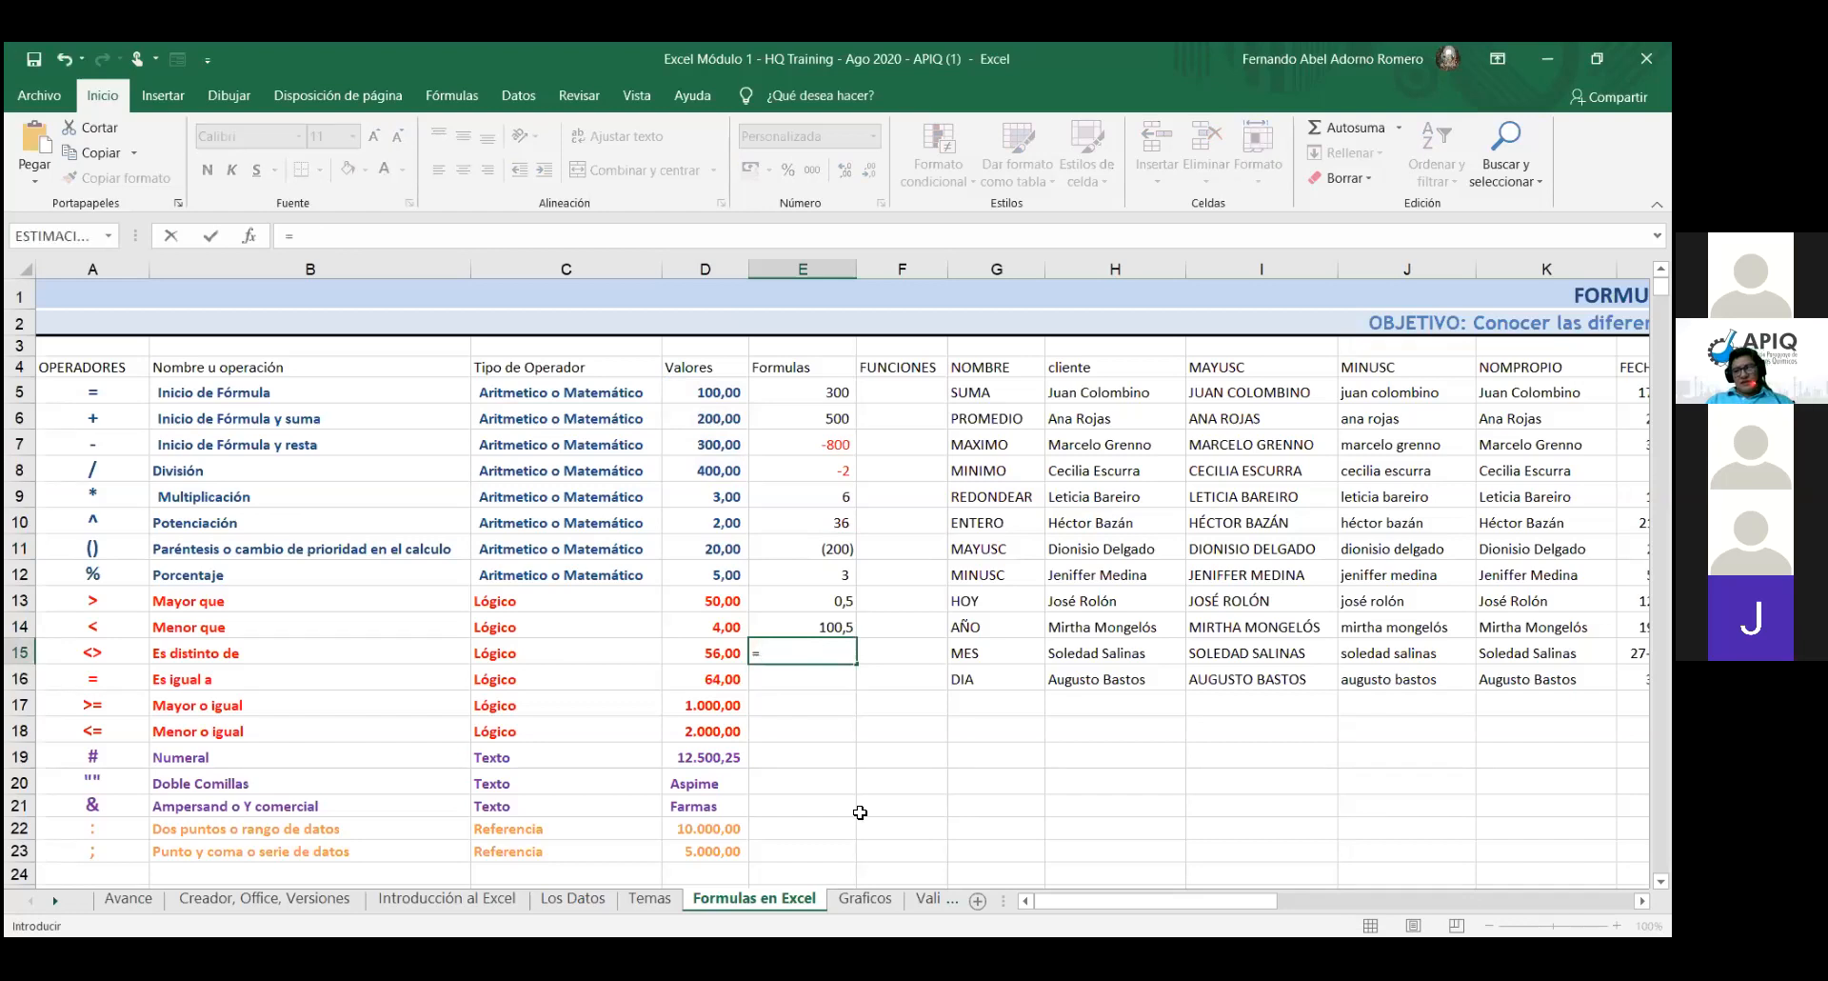
{"action": "left_click", "coordinate": [804, 631]}
{"action": "type", "text": "-"}
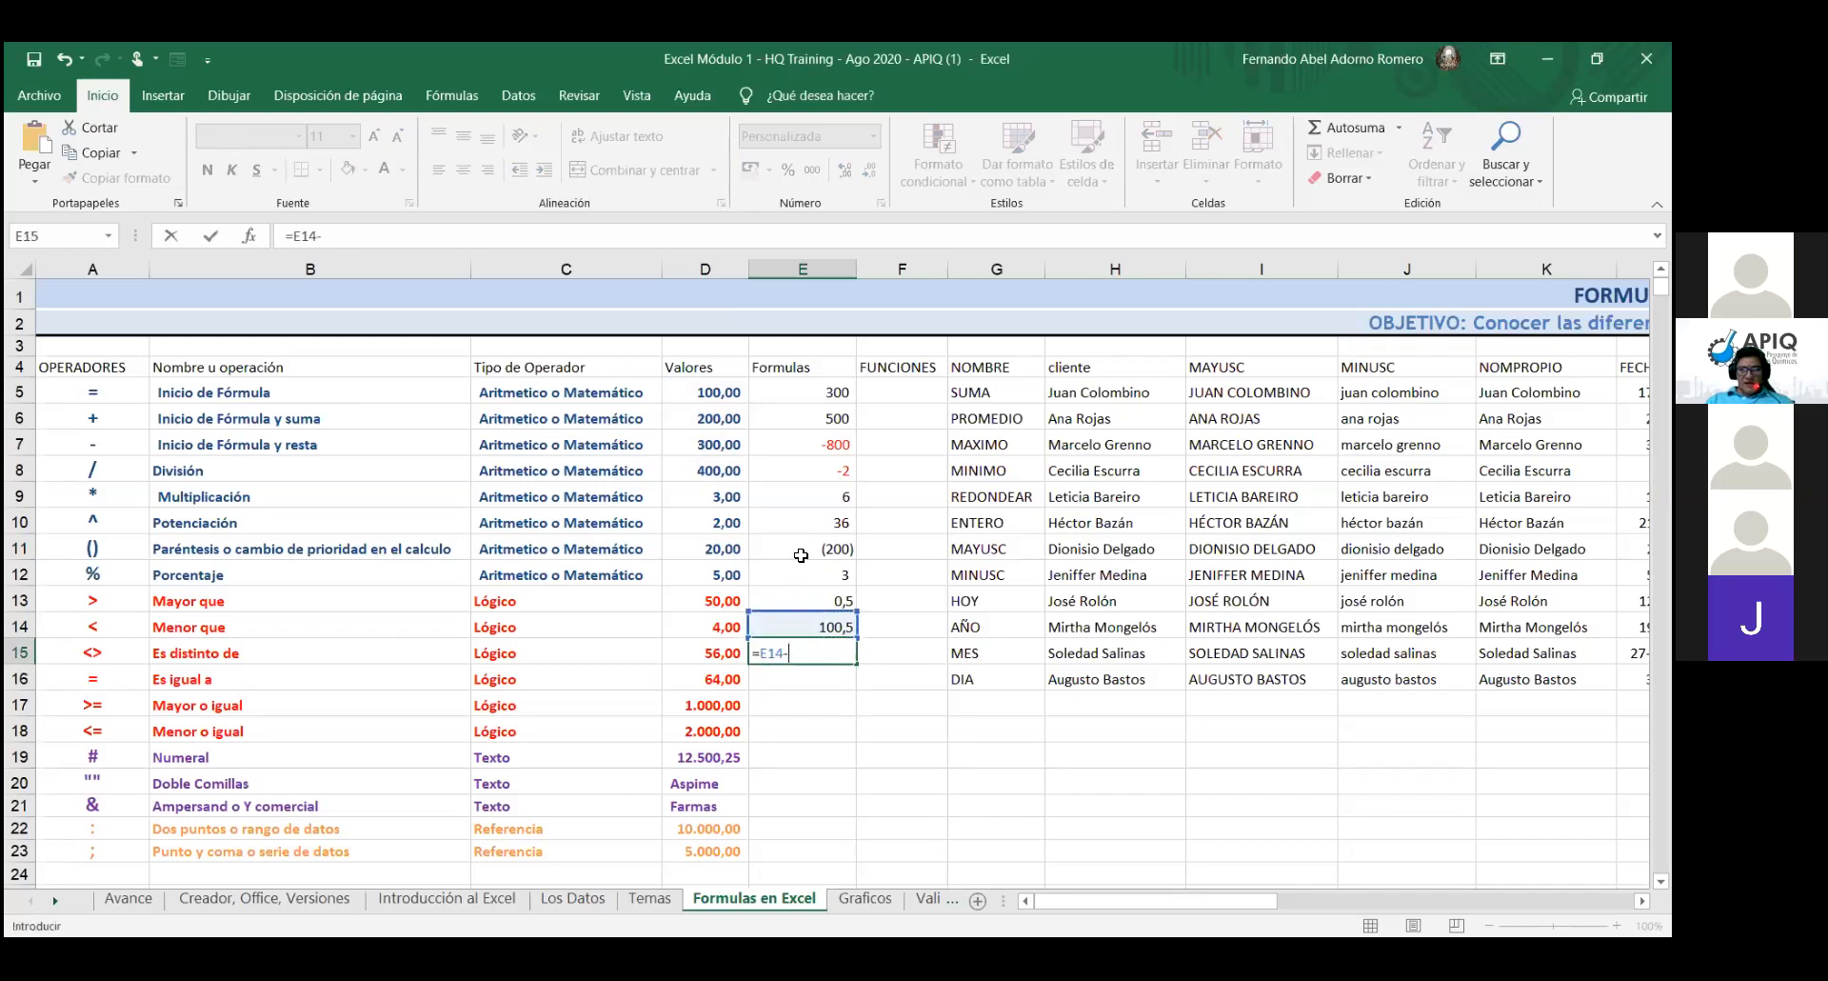
{"action": "left_click", "coordinate": [714, 443]}
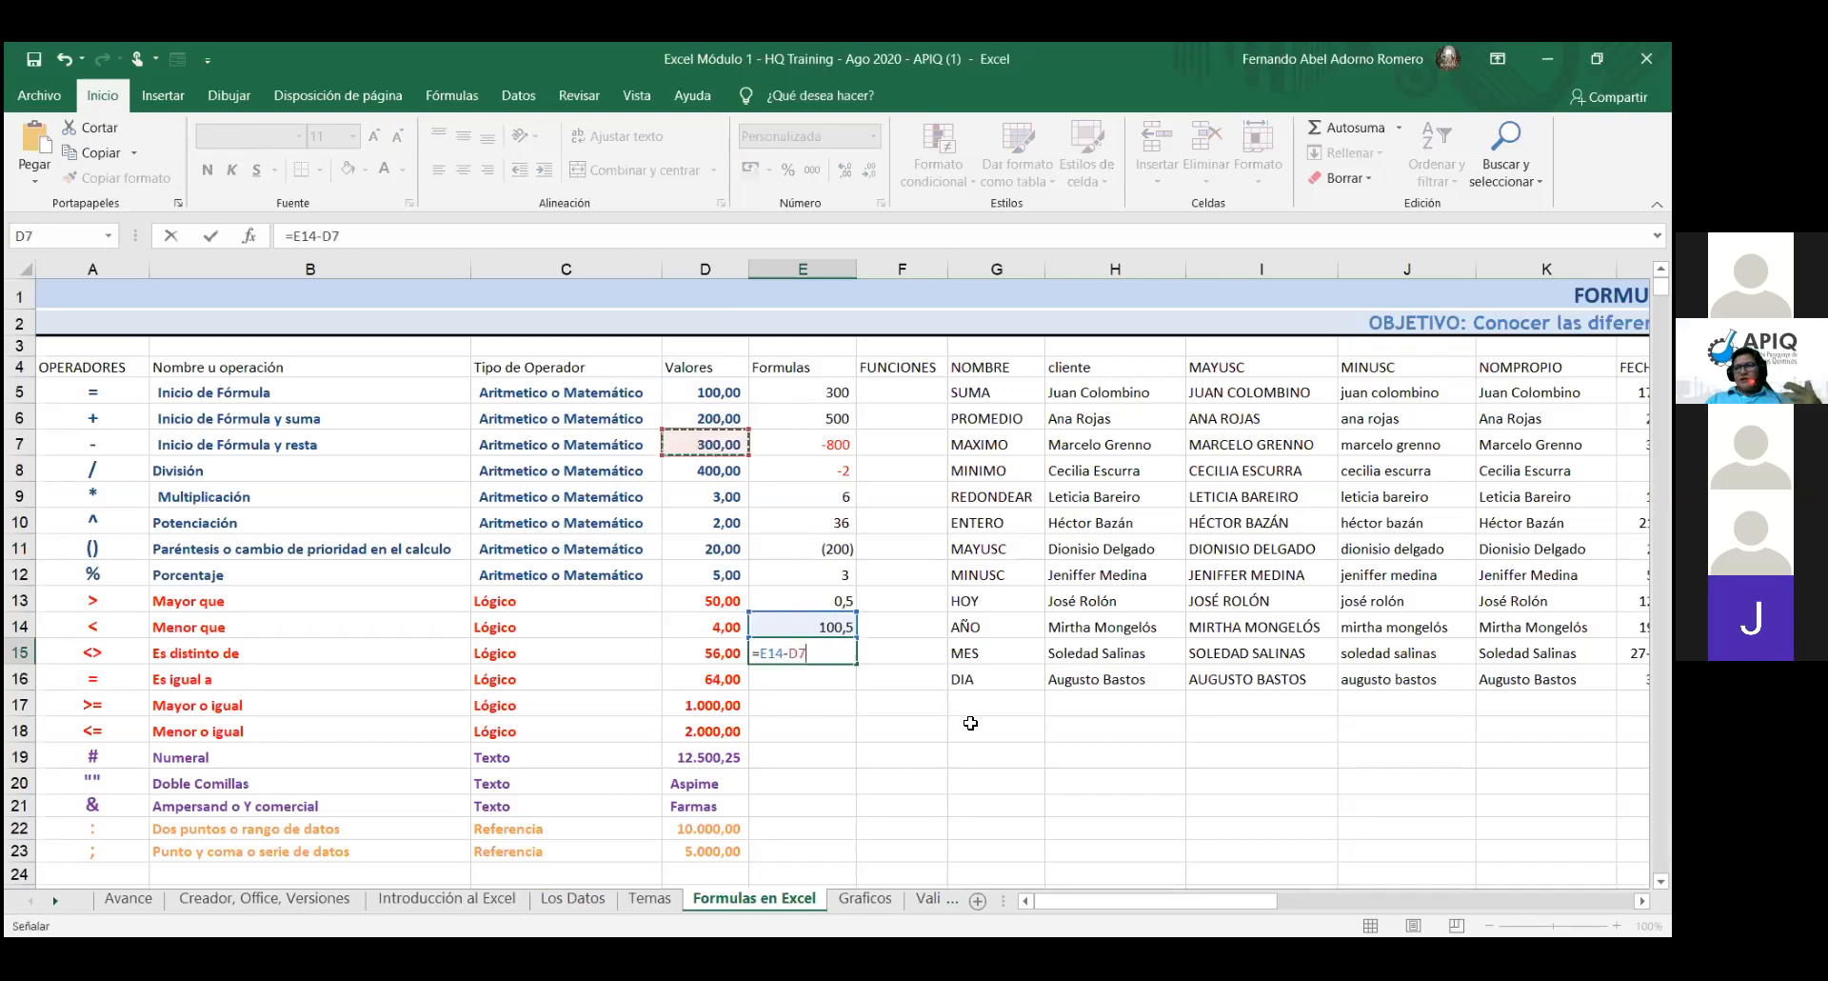
{"action": "key", "text": "Return"}
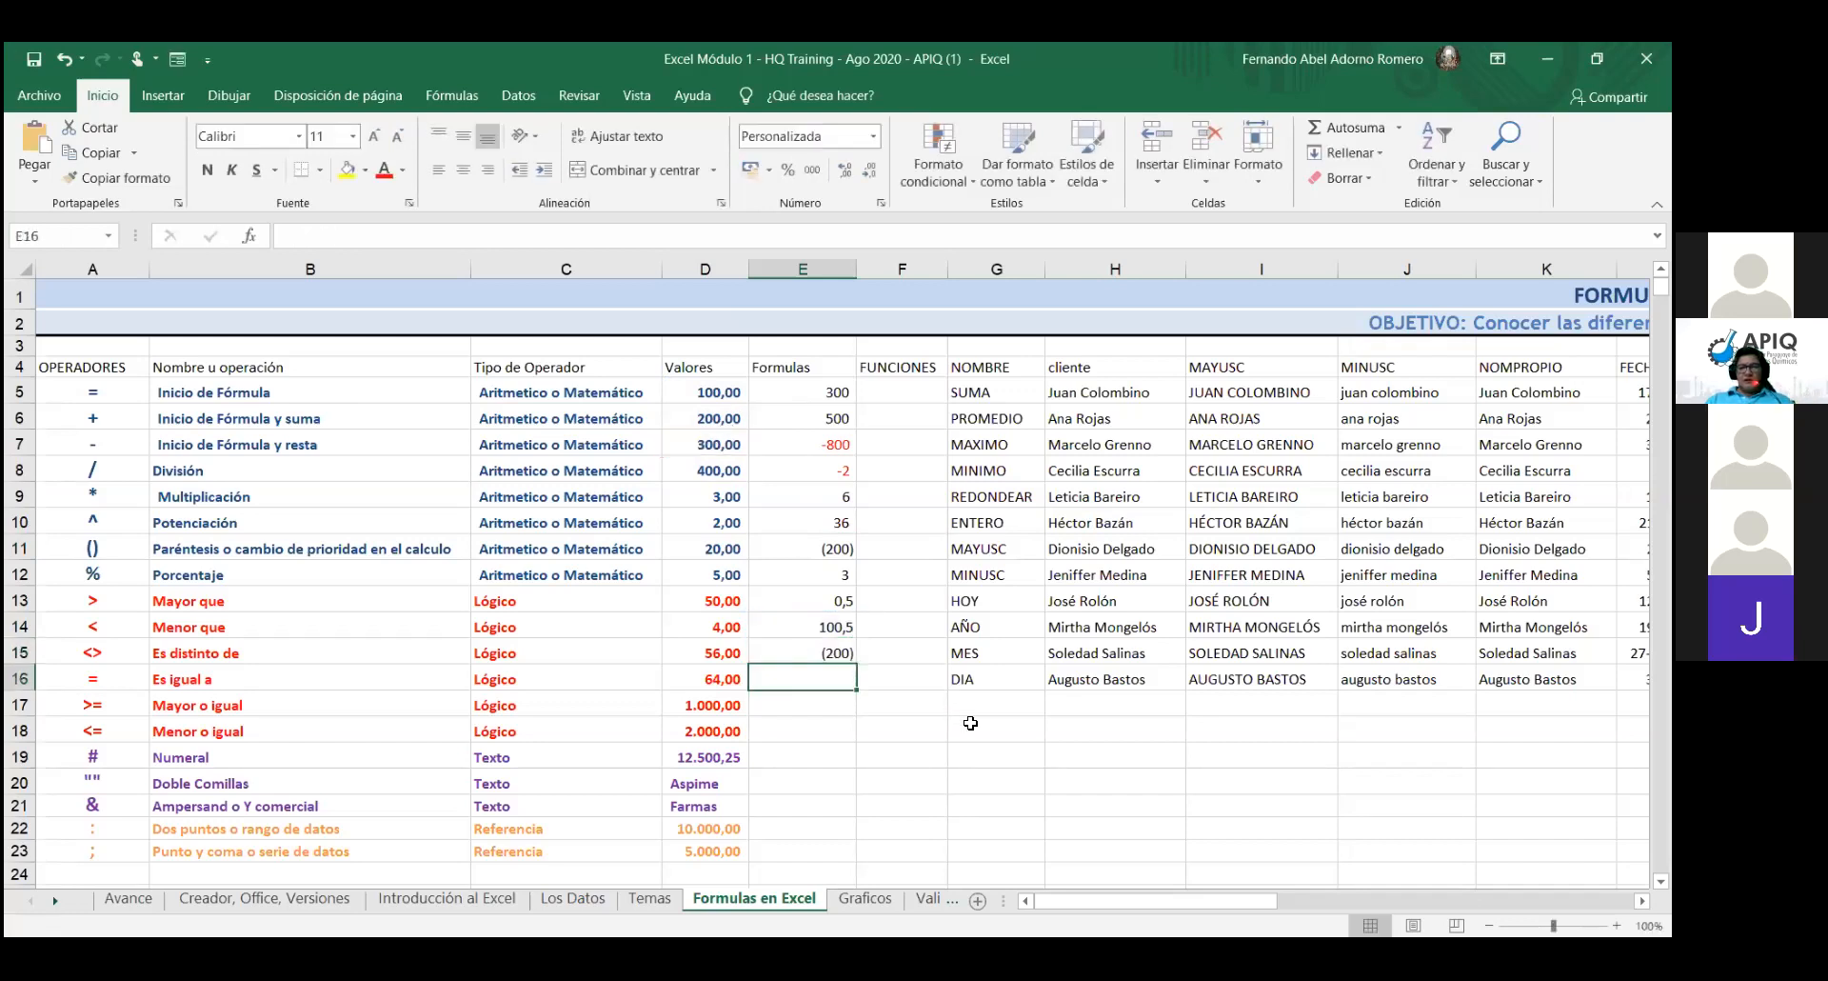
{"action": "left_click", "coordinate": [815, 650]}
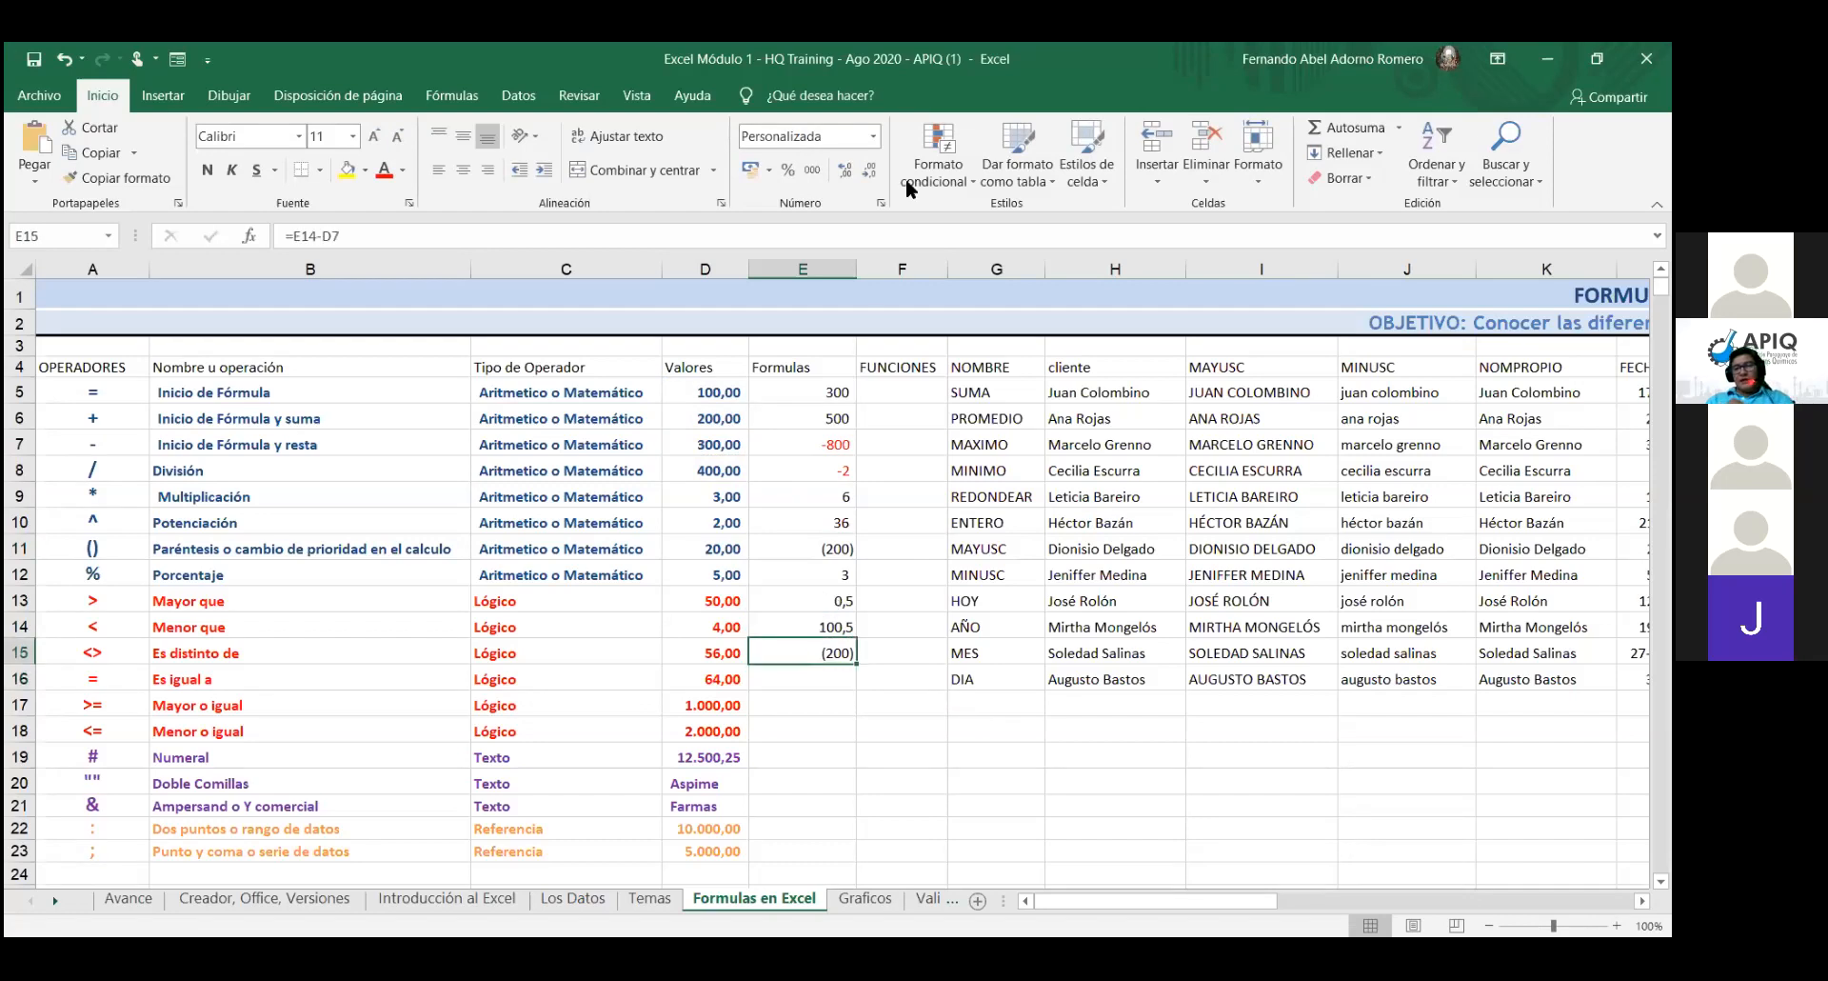
{"action": "left_click", "coordinate": [877, 138]}
{"action": "left_click", "coordinate": [842, 173]}
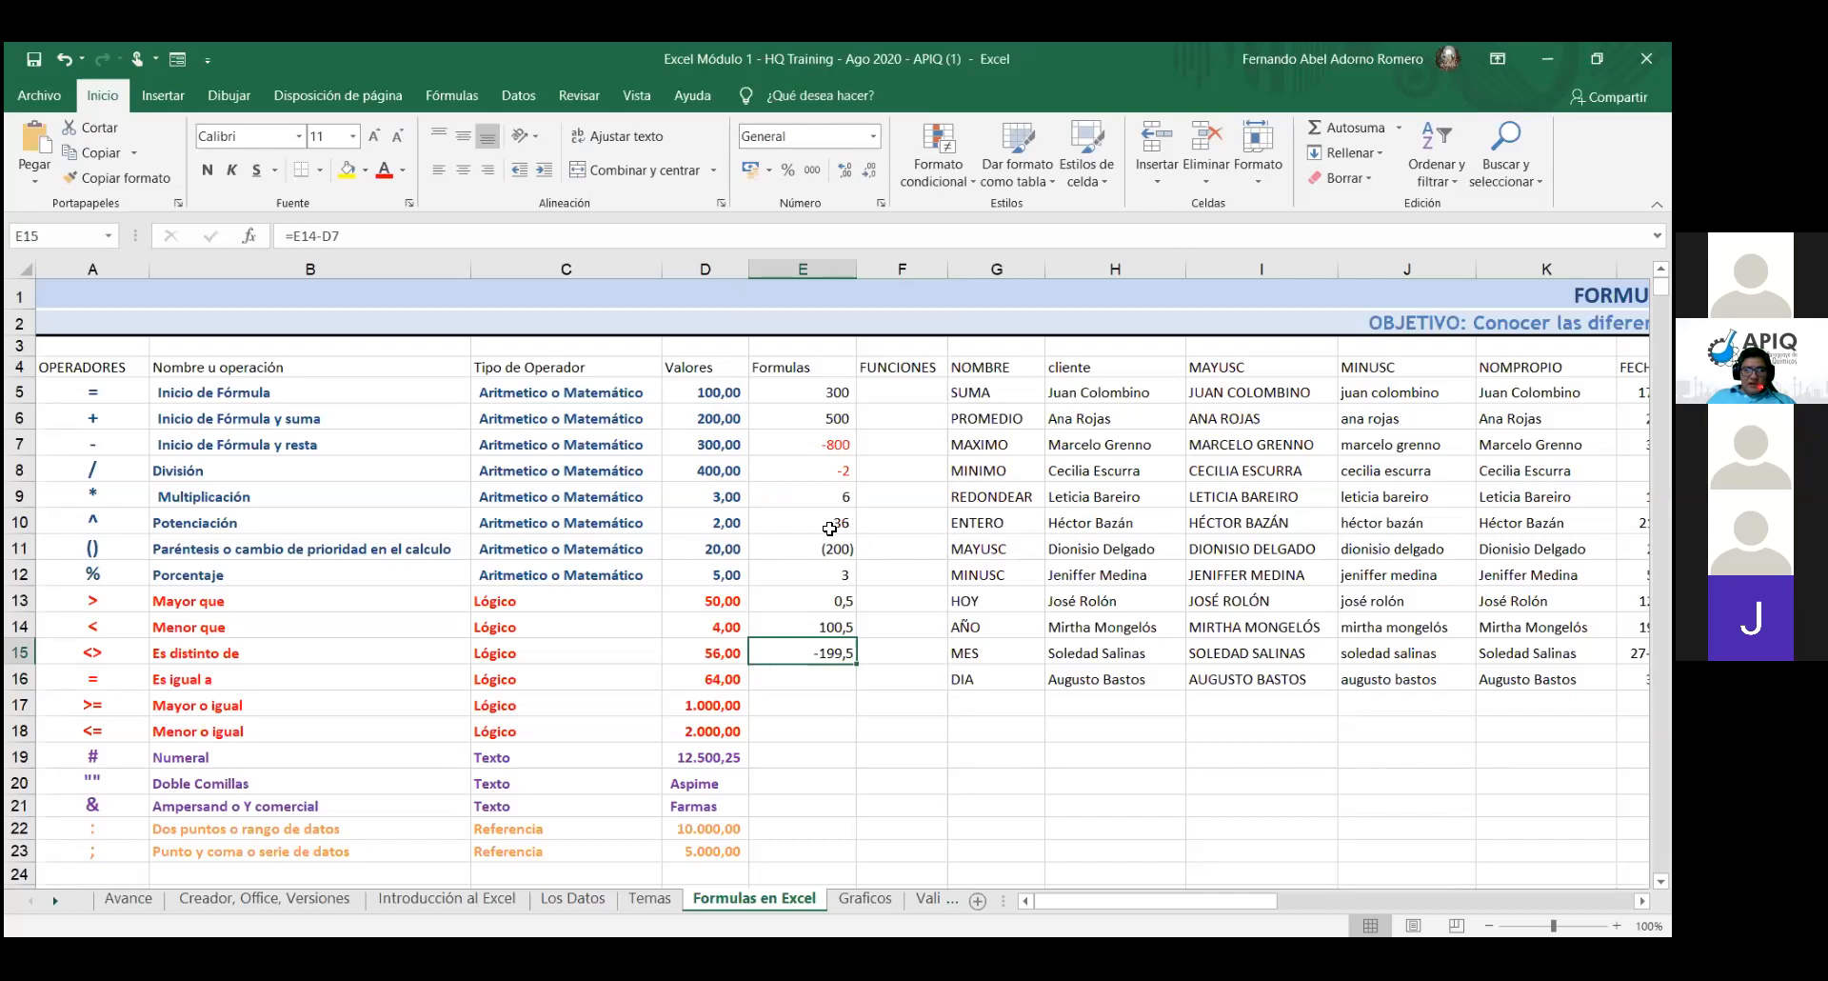
- Give E11 the General number format so it shows -199,5 instead of (200)
{"action": "left_click", "coordinate": [804, 551]}
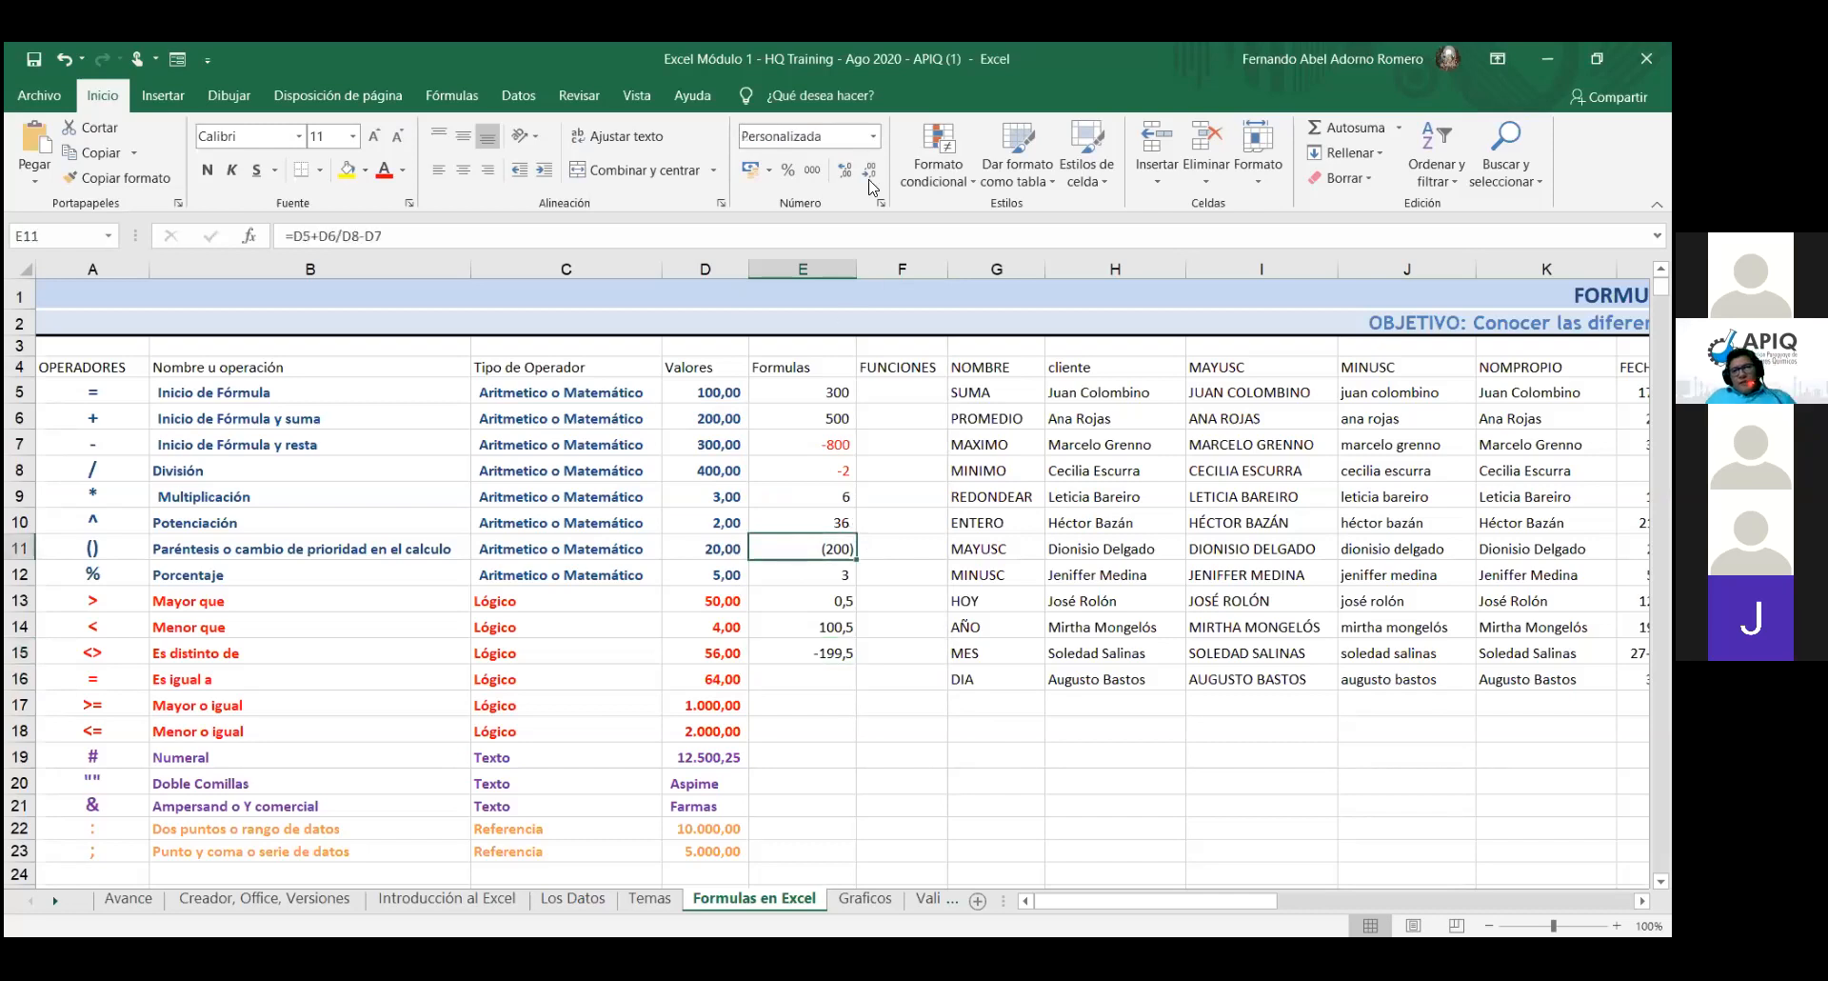
{"action": "left_click", "coordinate": [874, 136]}
{"action": "left_click", "coordinate": [854, 163]}
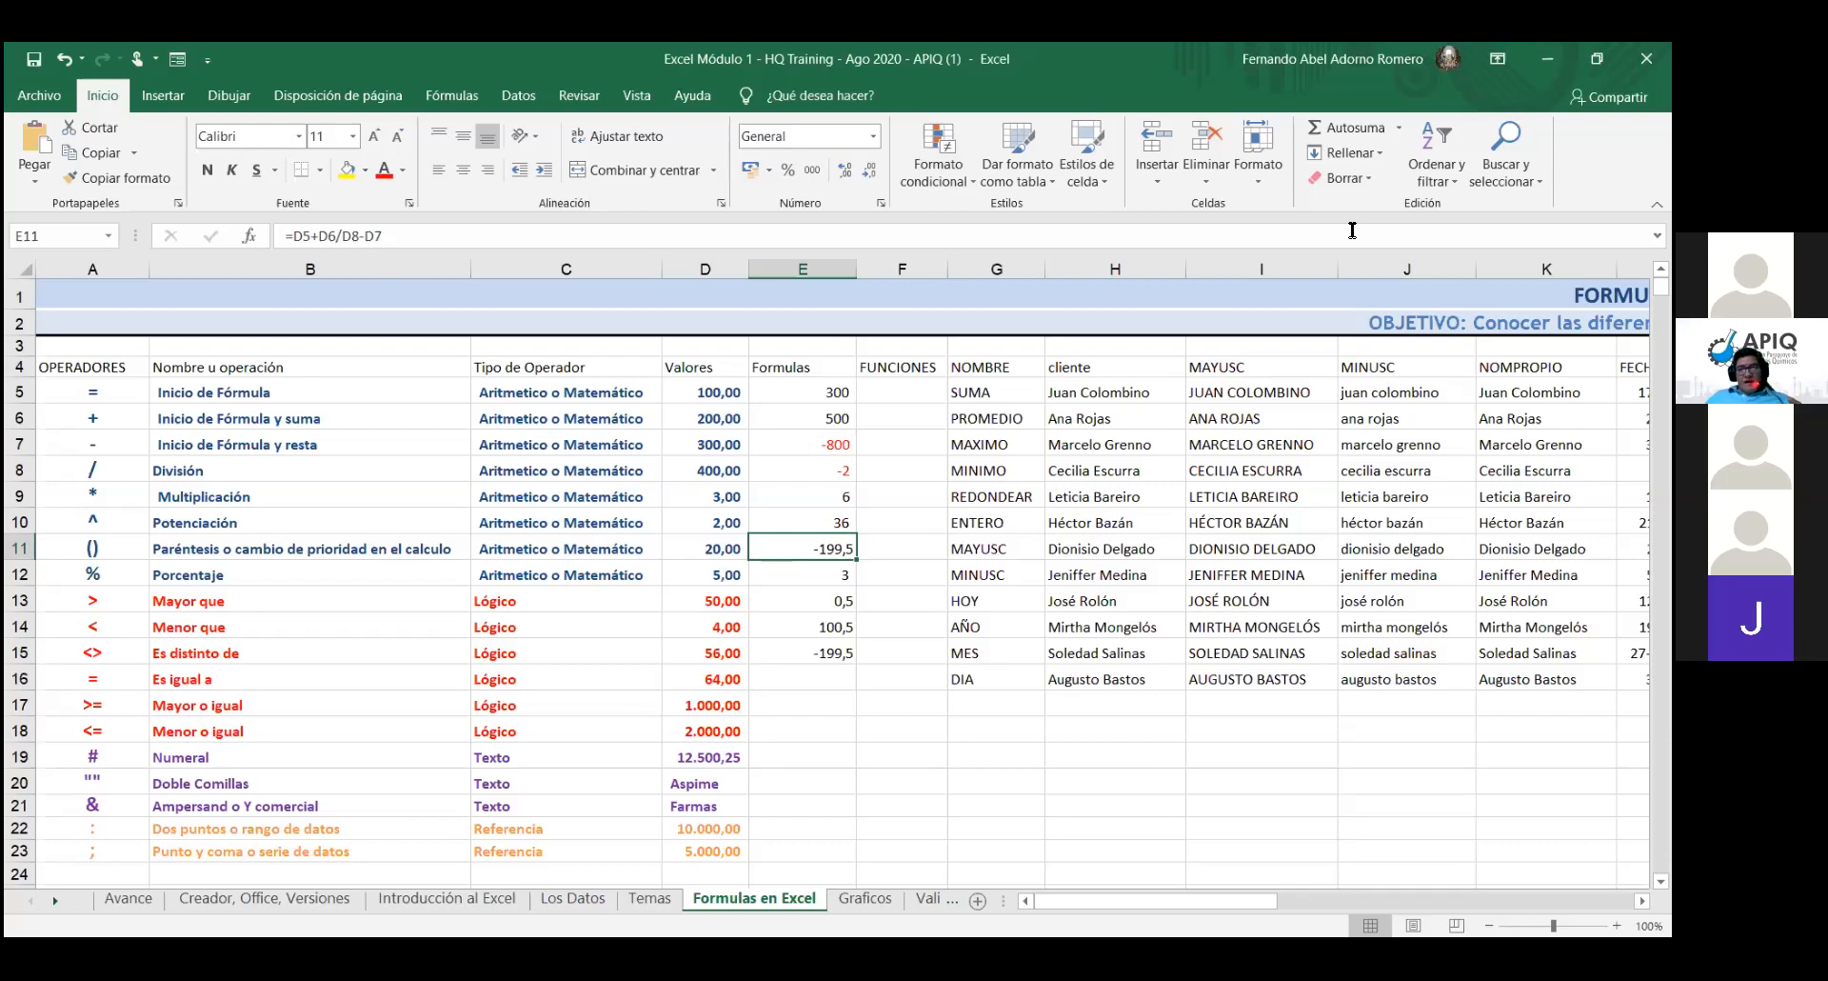
{"action": "left_click", "coordinate": [878, 145]}
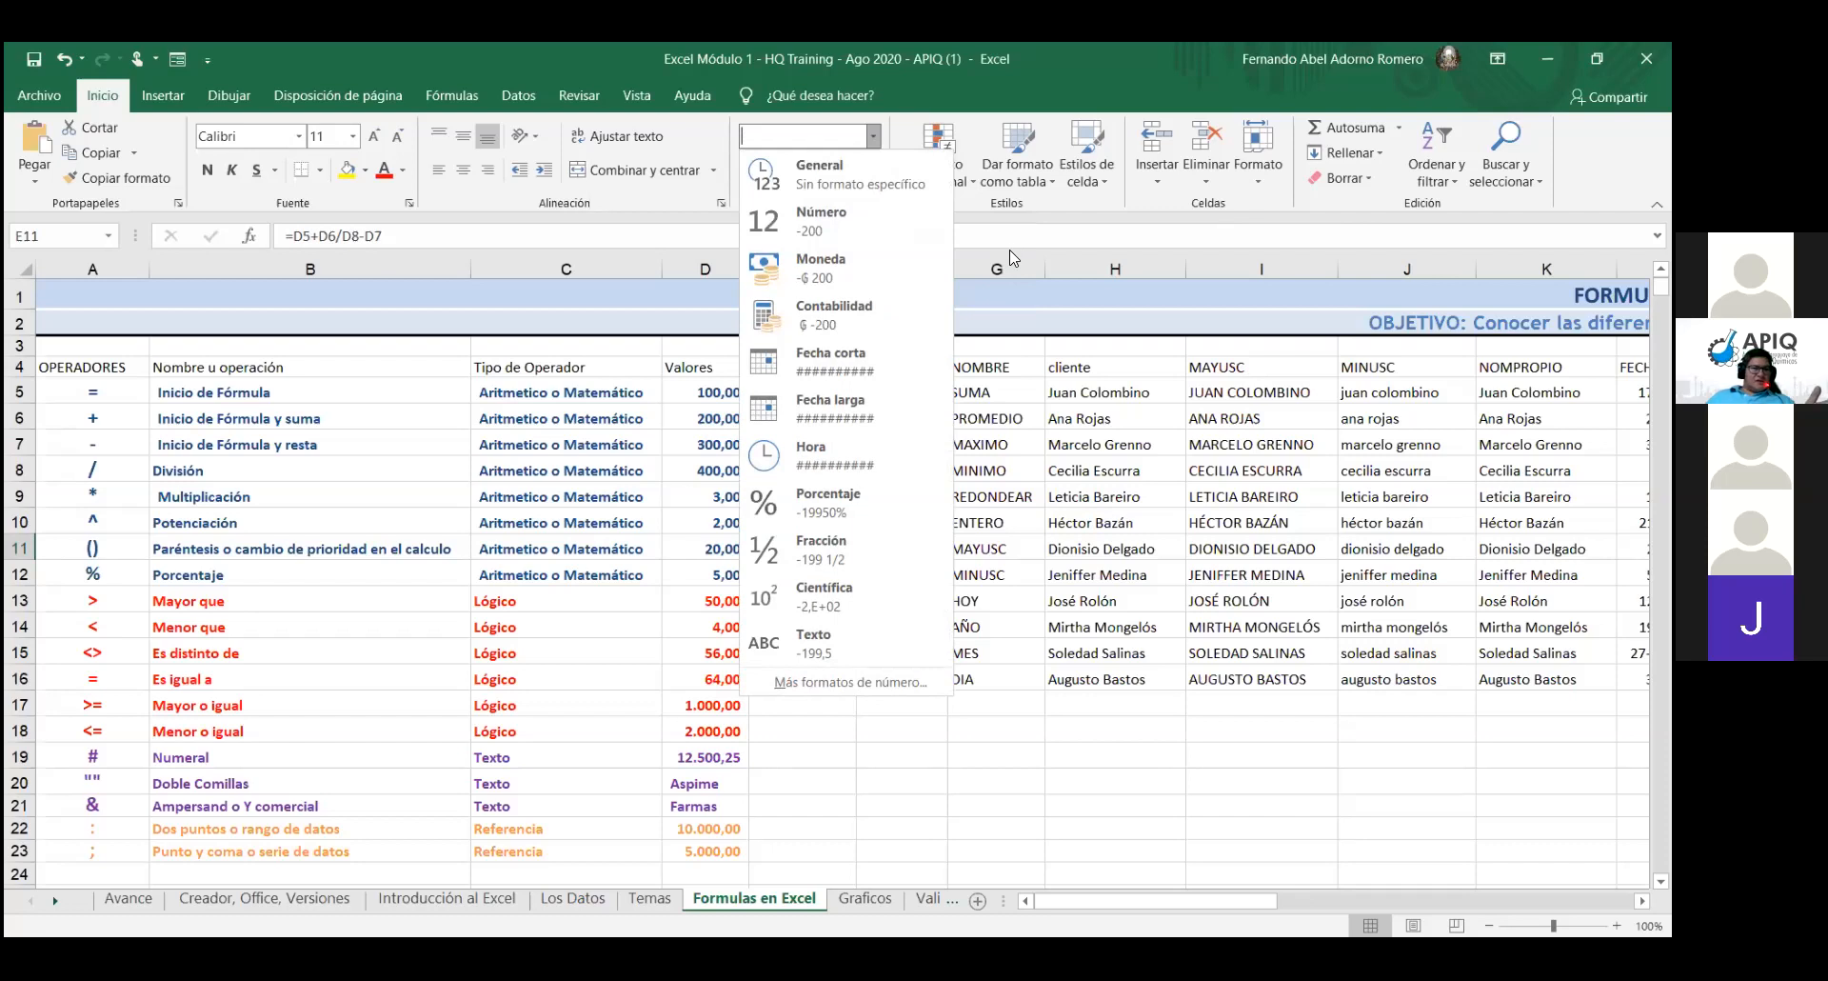
- Apply the Comma Style (000) to E11 so it rounds to -200
{"action": "key", "text": "Escape"}
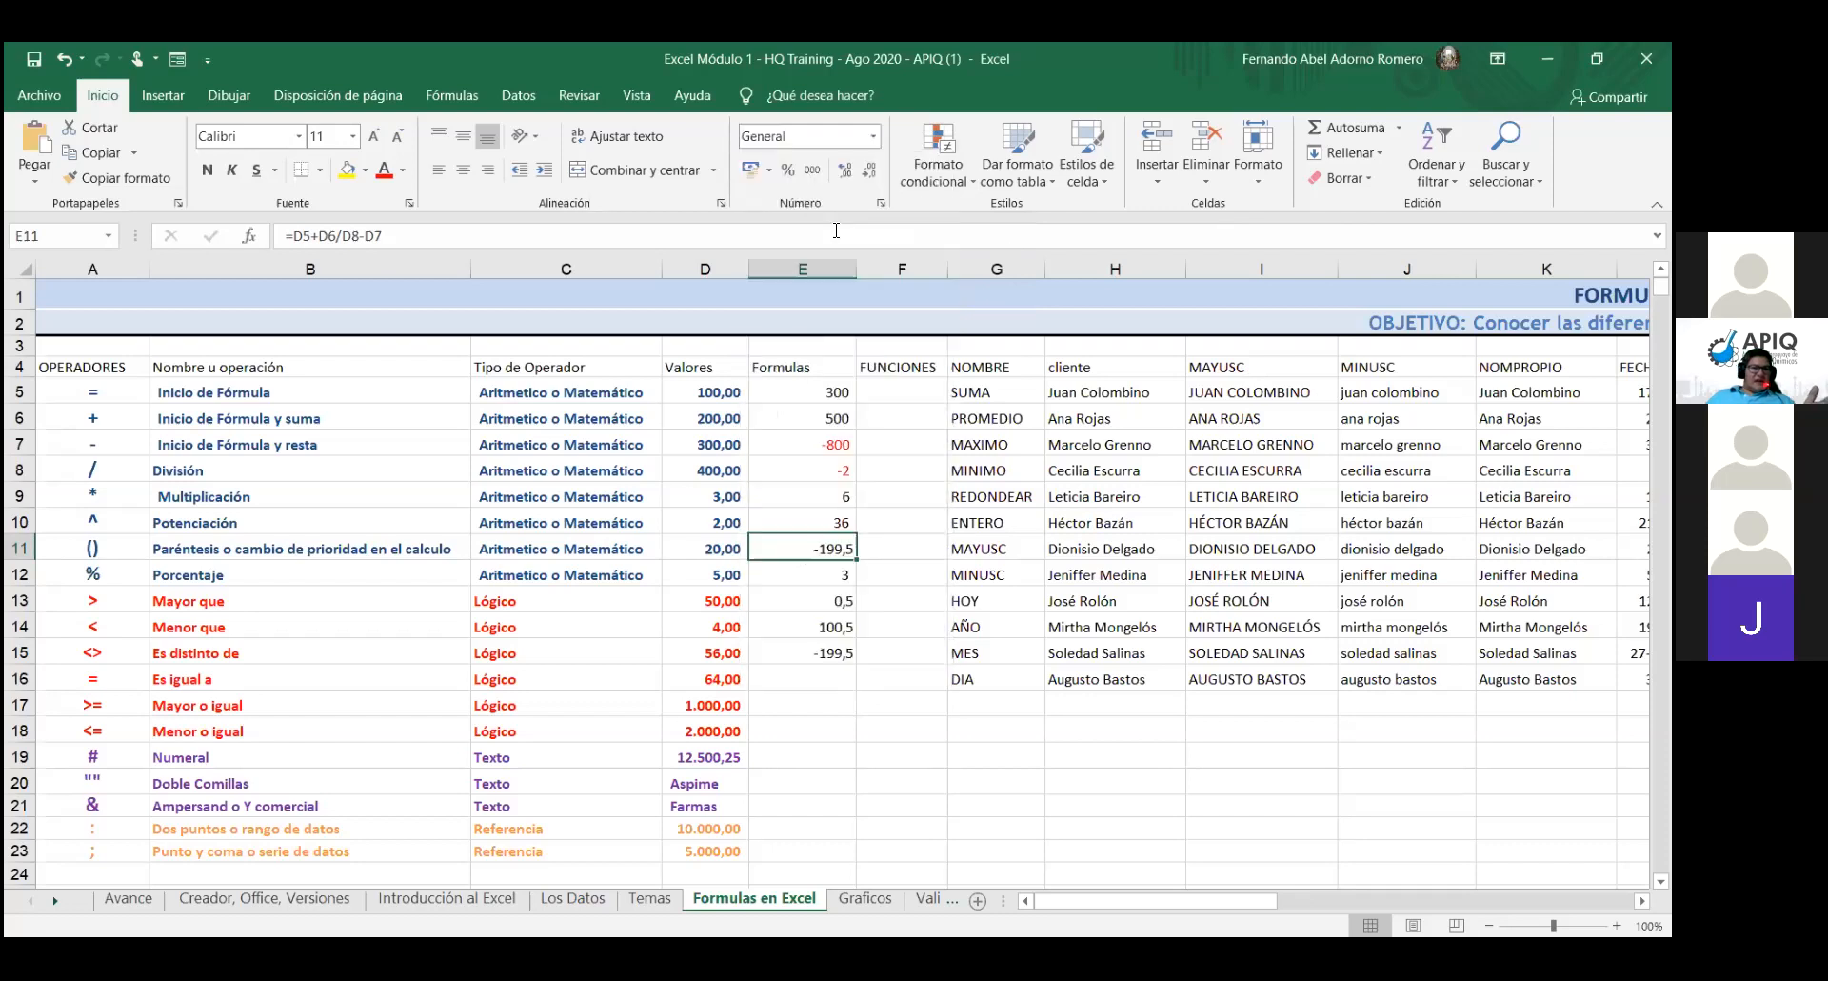
{"action": "left_click", "coordinate": [813, 171]}
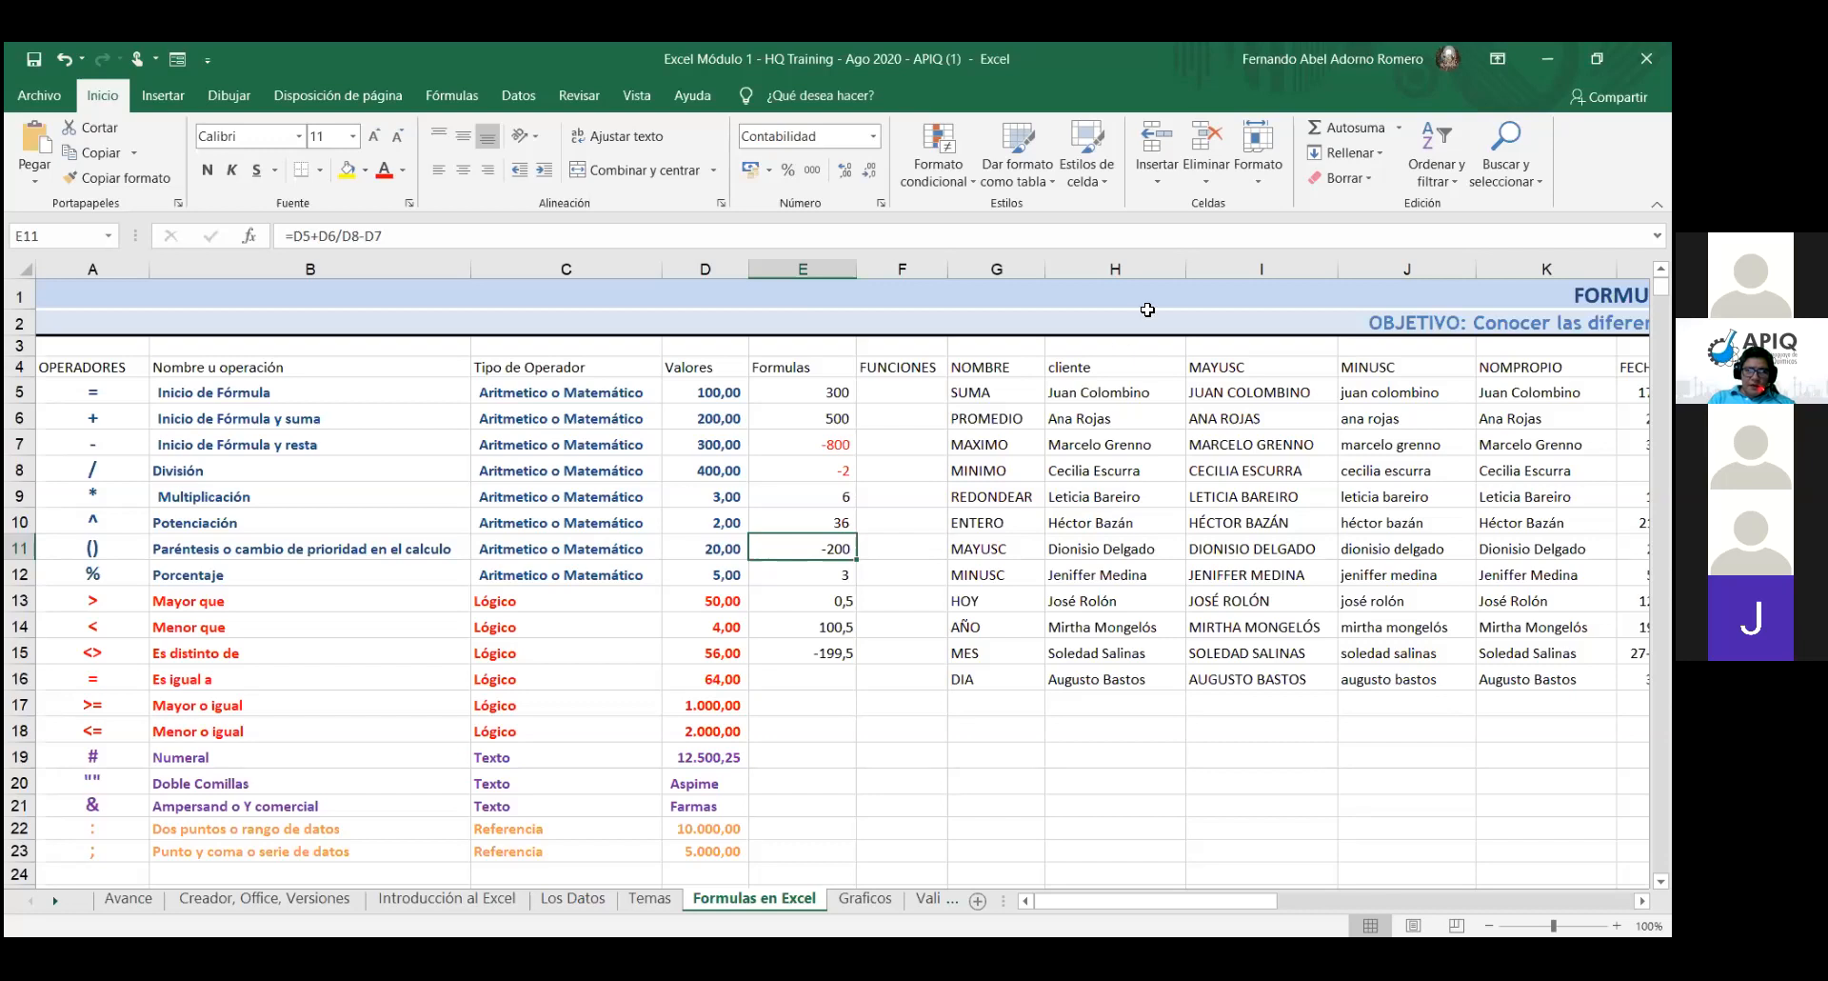
- In Format Cells, give E11 the Número format with 0 decimals and a thousands separator
{"action": "left_click", "coordinate": [881, 205]}
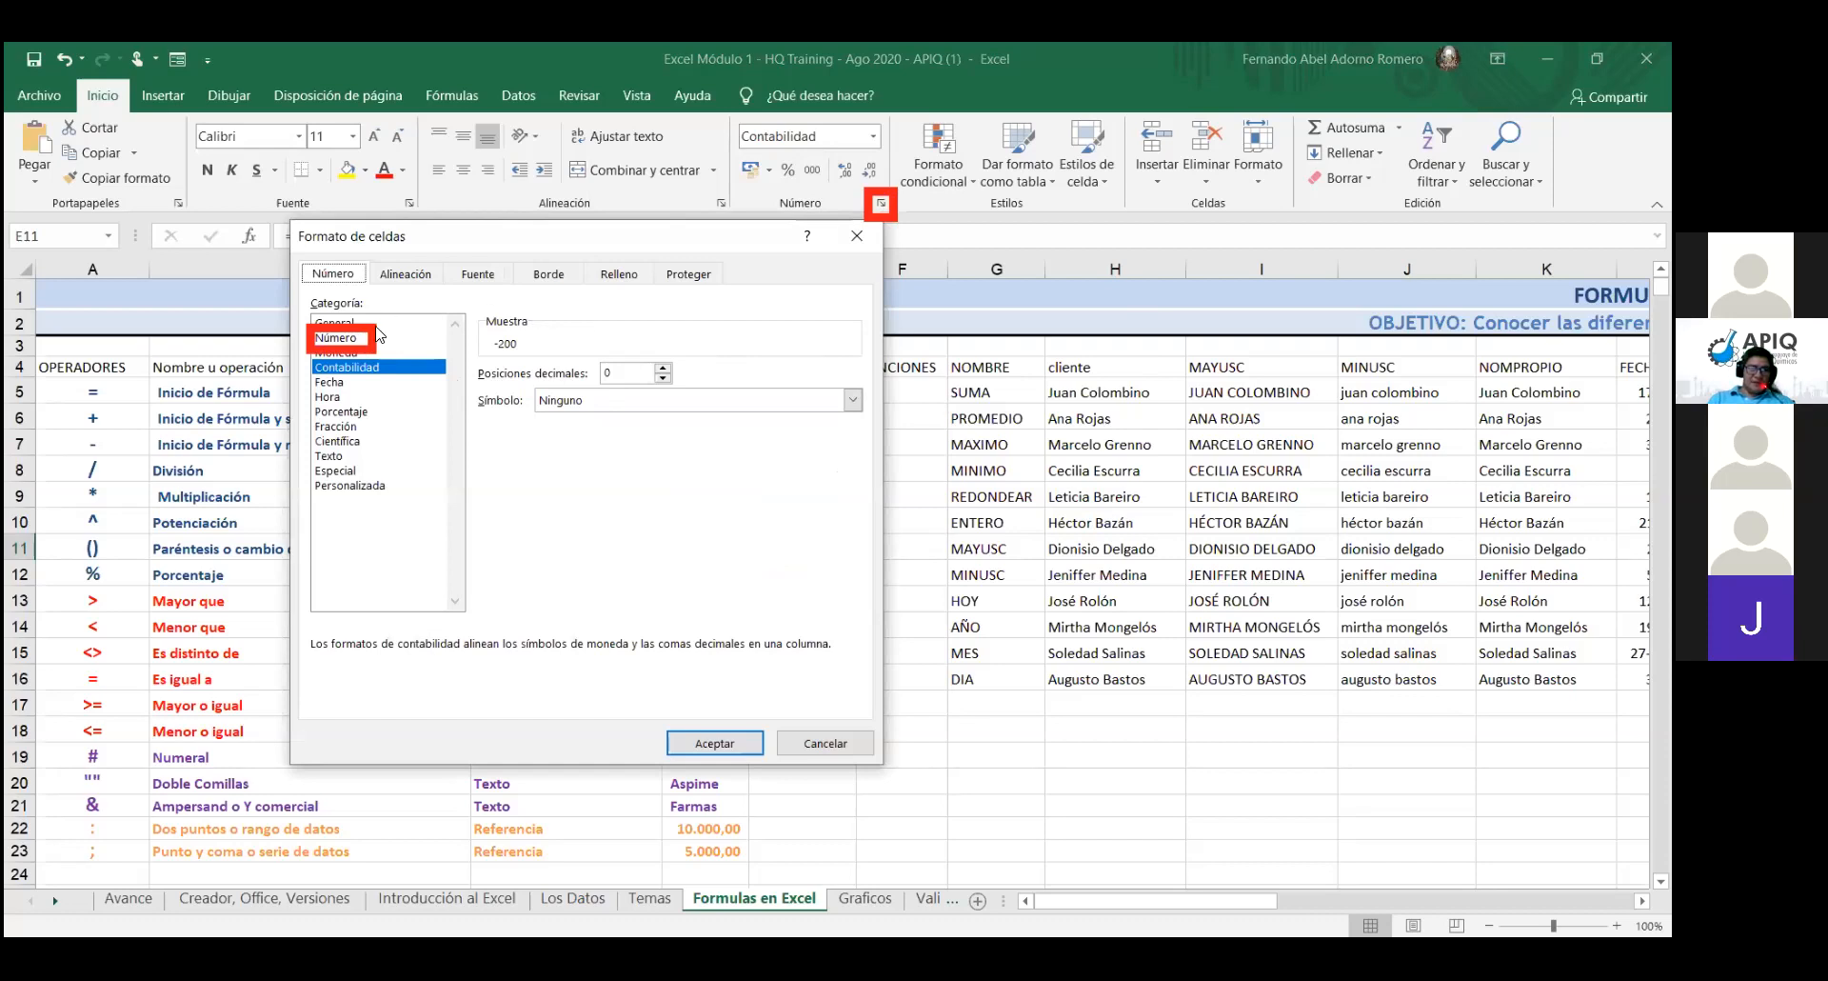
{"action": "left_click", "coordinate": [343, 338]}
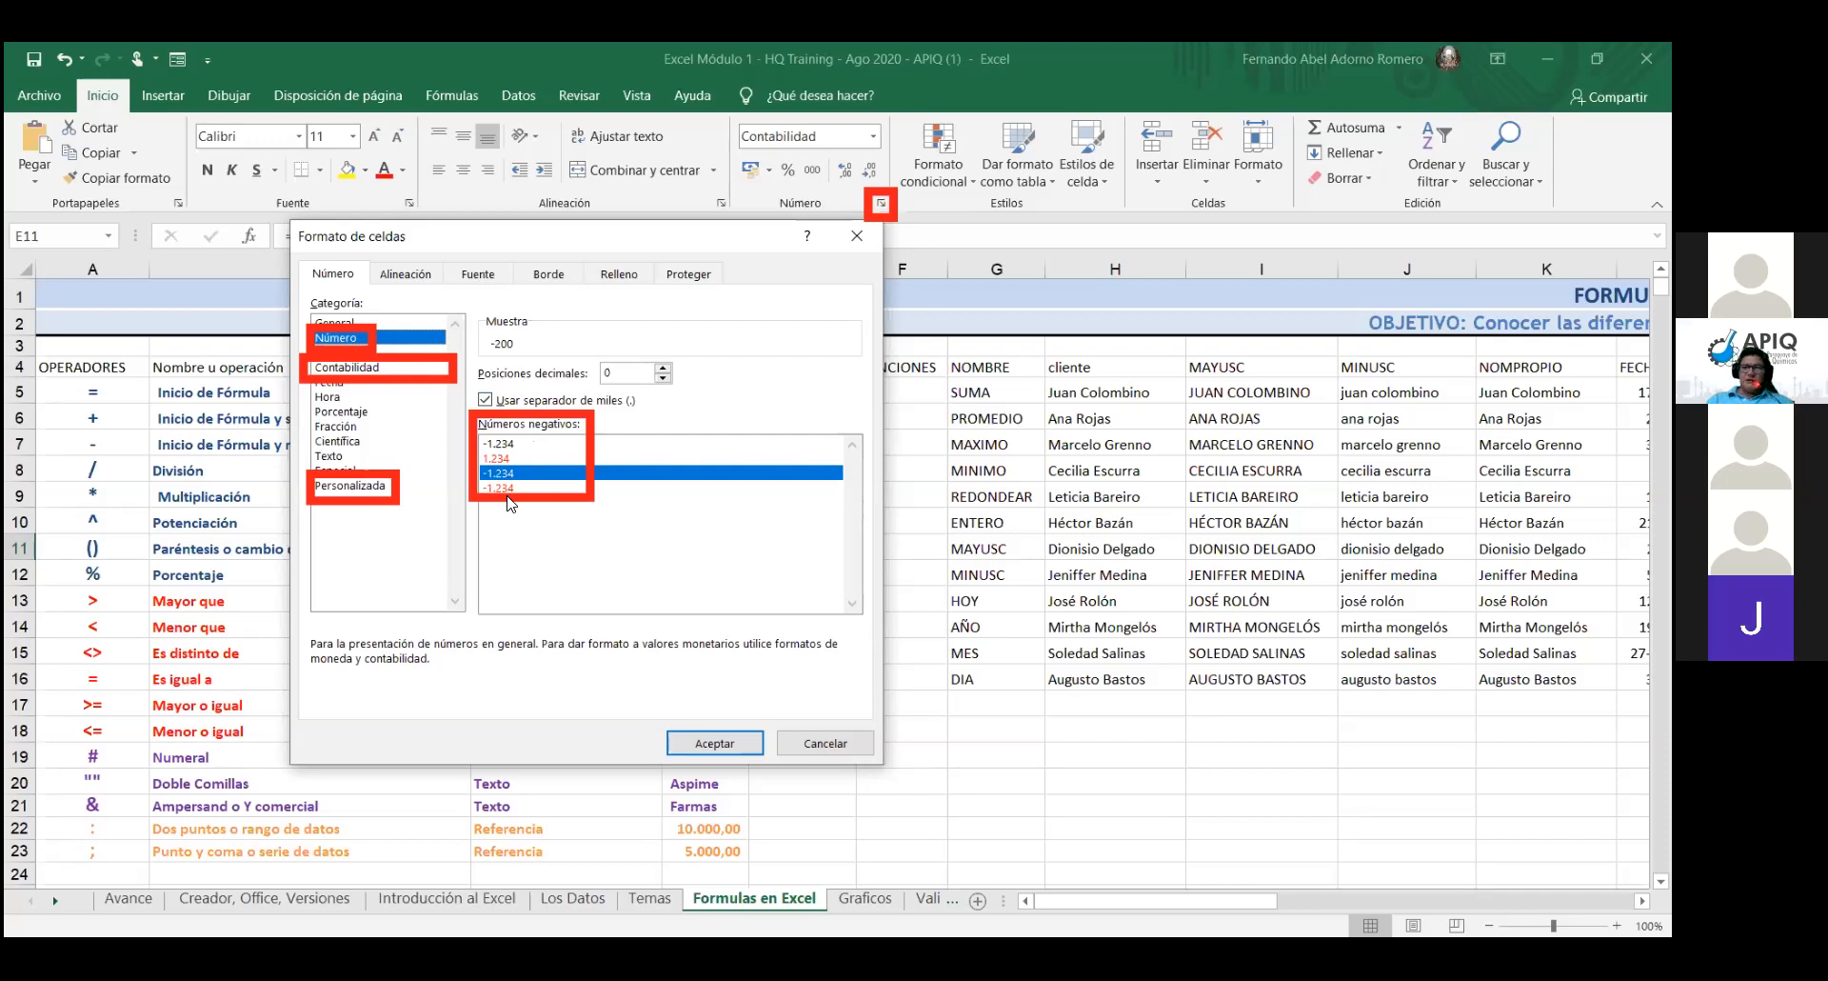
{"action": "left_click", "coordinate": [381, 490]}
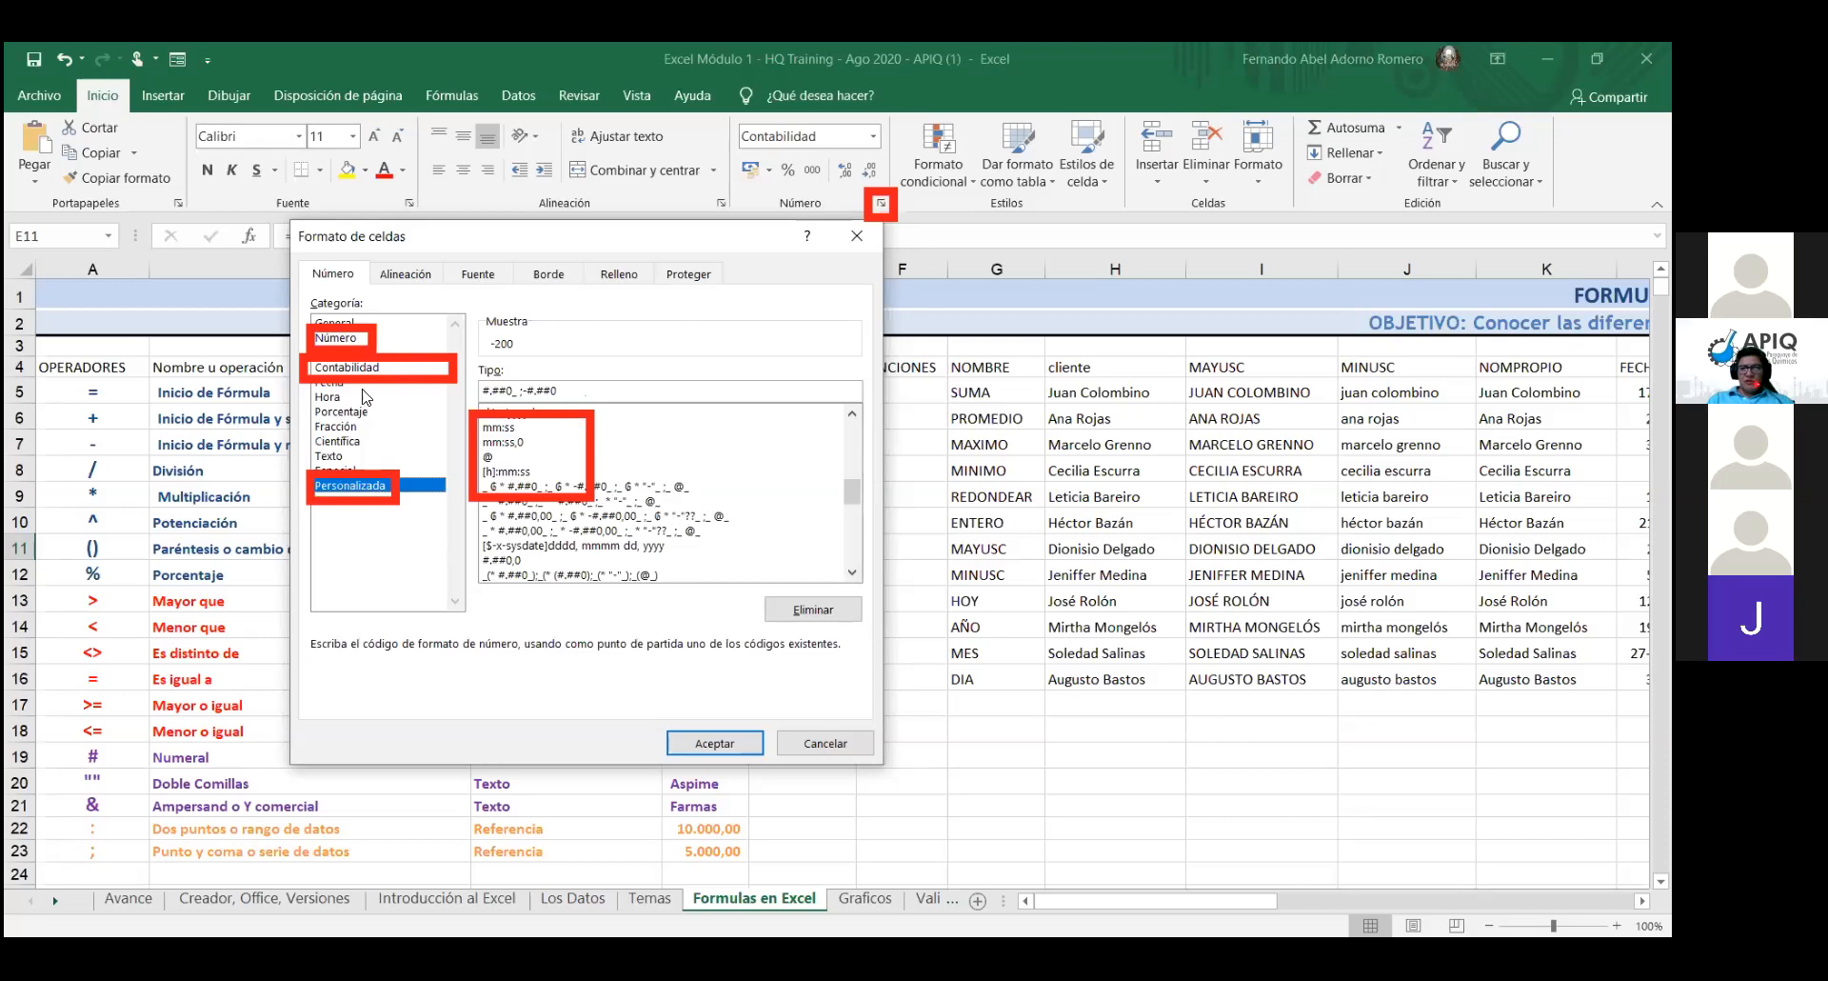
{"action": "left_click", "coordinate": [350, 338]}
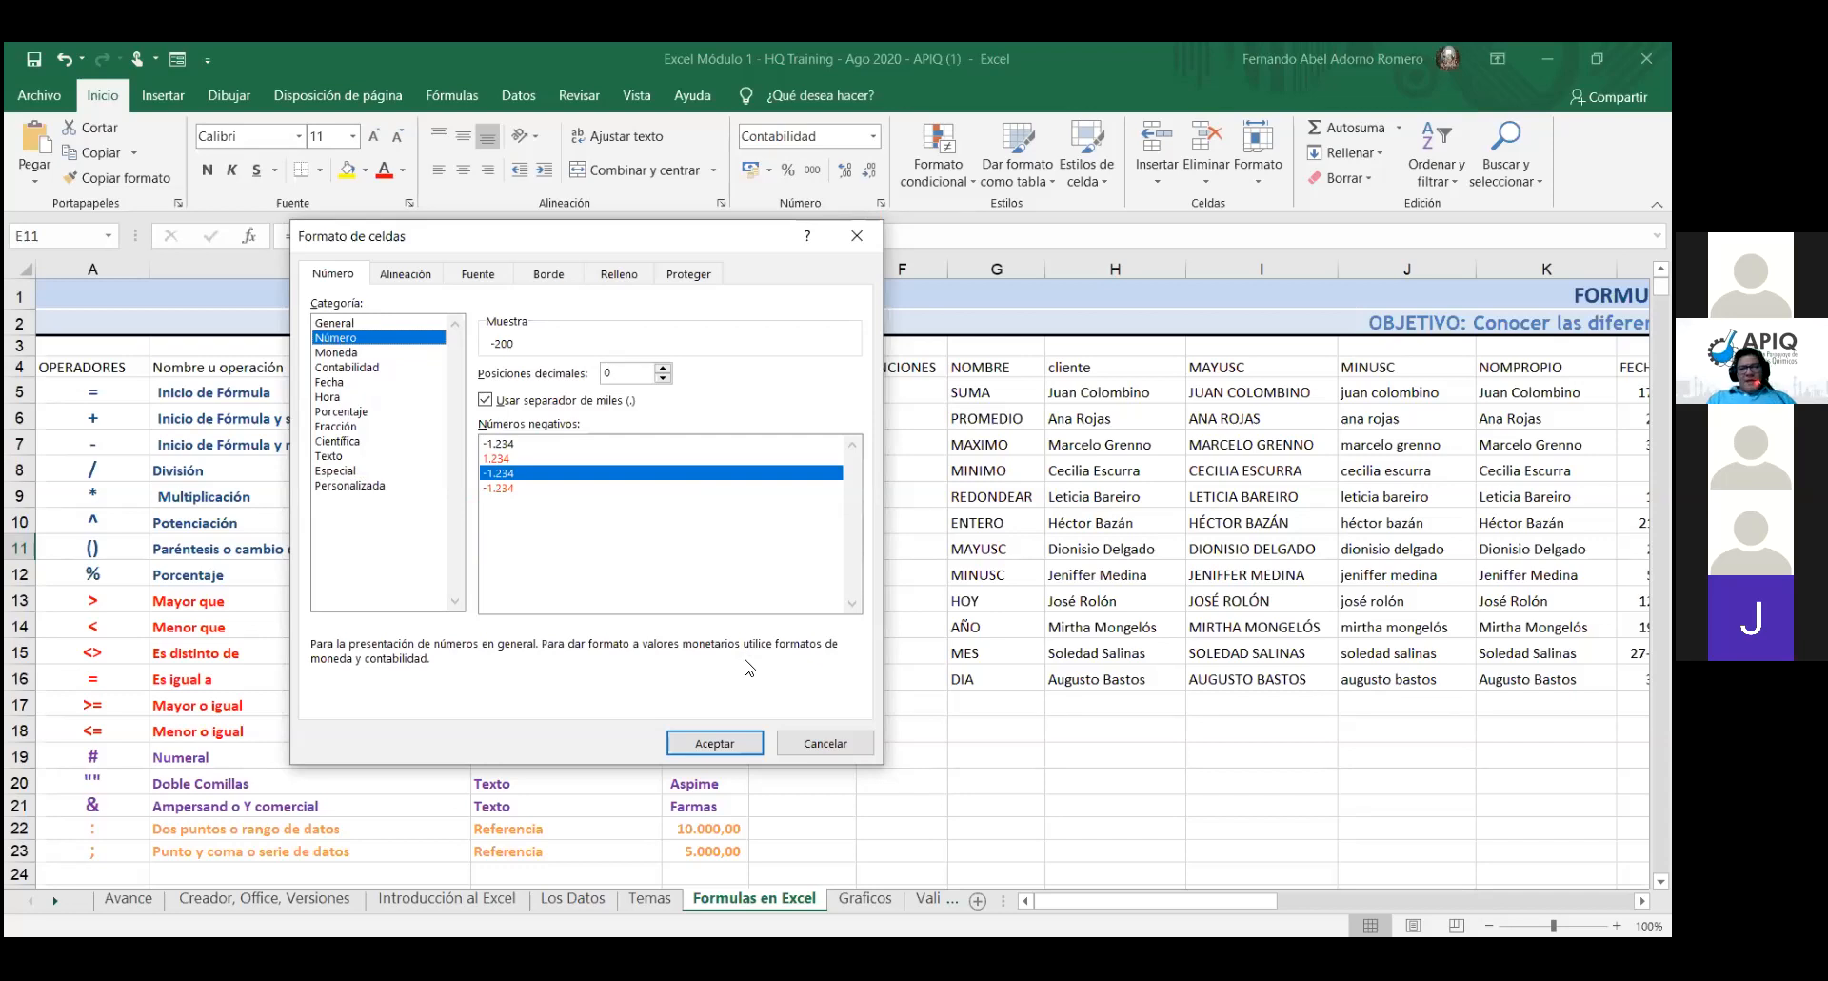
{"action": "left_click", "coordinate": [738, 748]}
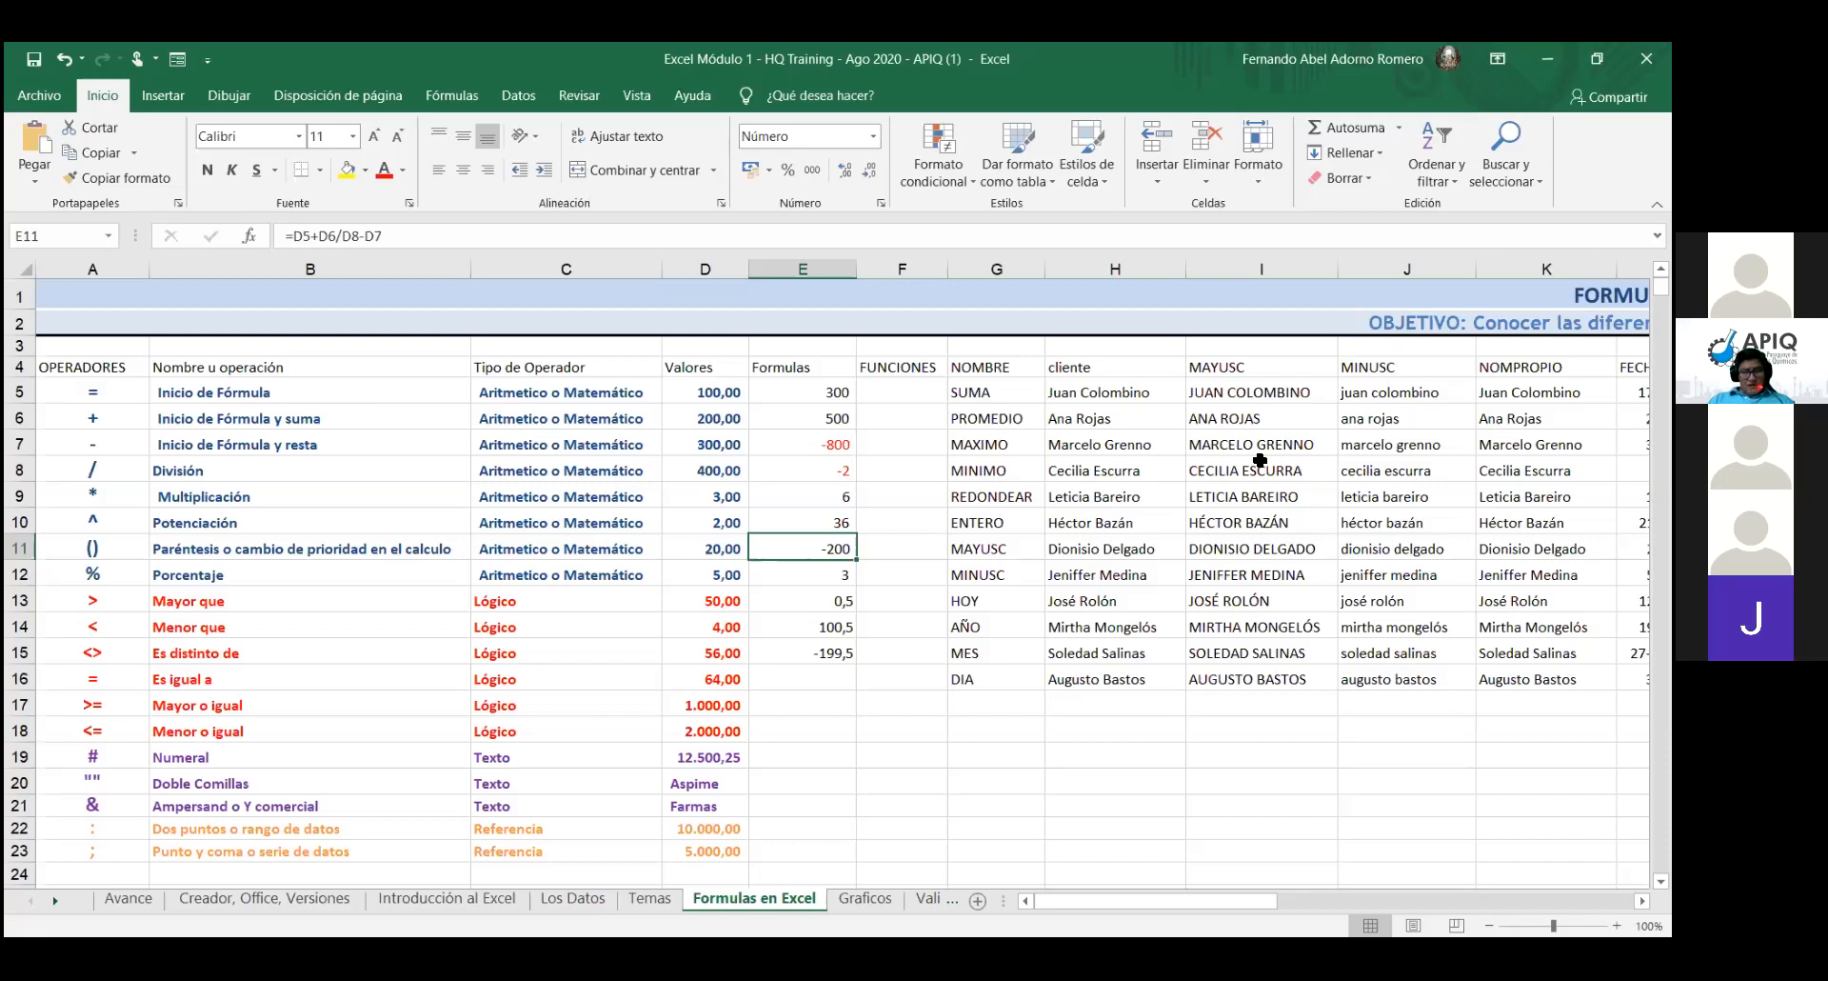
- Delete the contents of E12:E15, check E15's format, and reselect E12
{"action": "left_click", "coordinate": [809, 574]}
{"action": "left_click_drag", "start_coordinate": [809, 574], "coordinate": [809, 653]}
{"action": "key", "text": "Delete"}
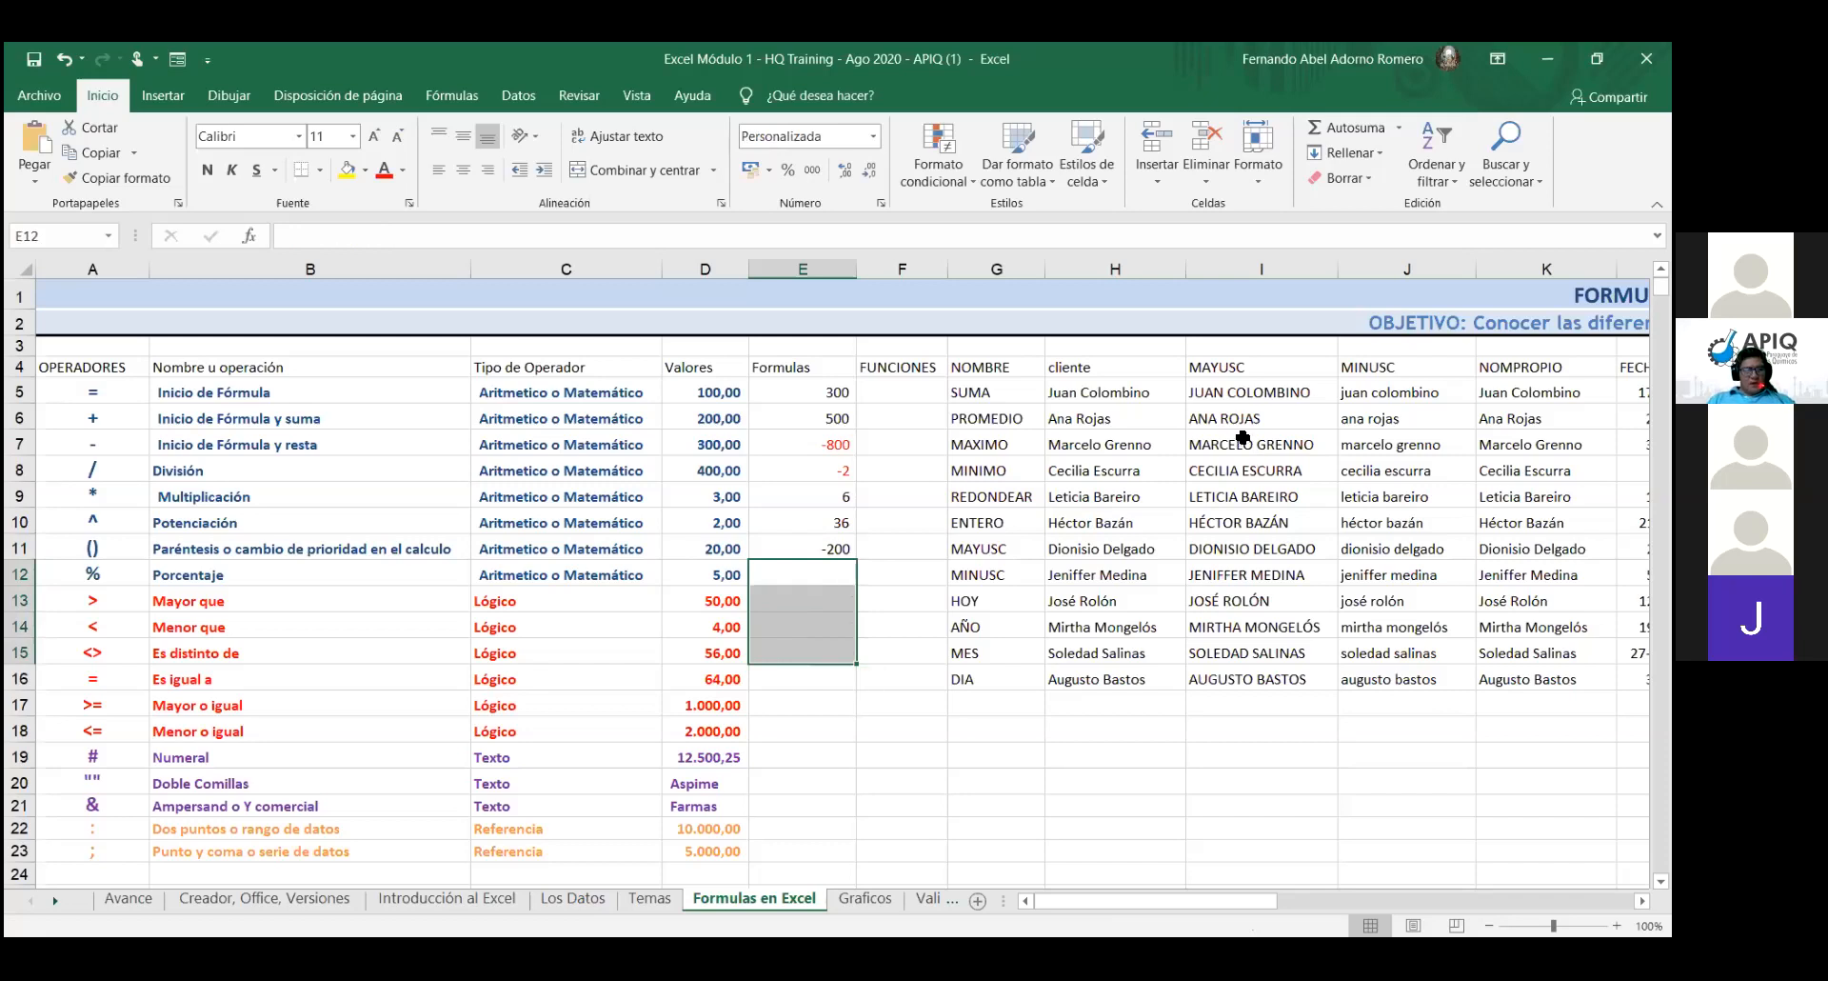
{"action": "left_click", "coordinate": [817, 571]}
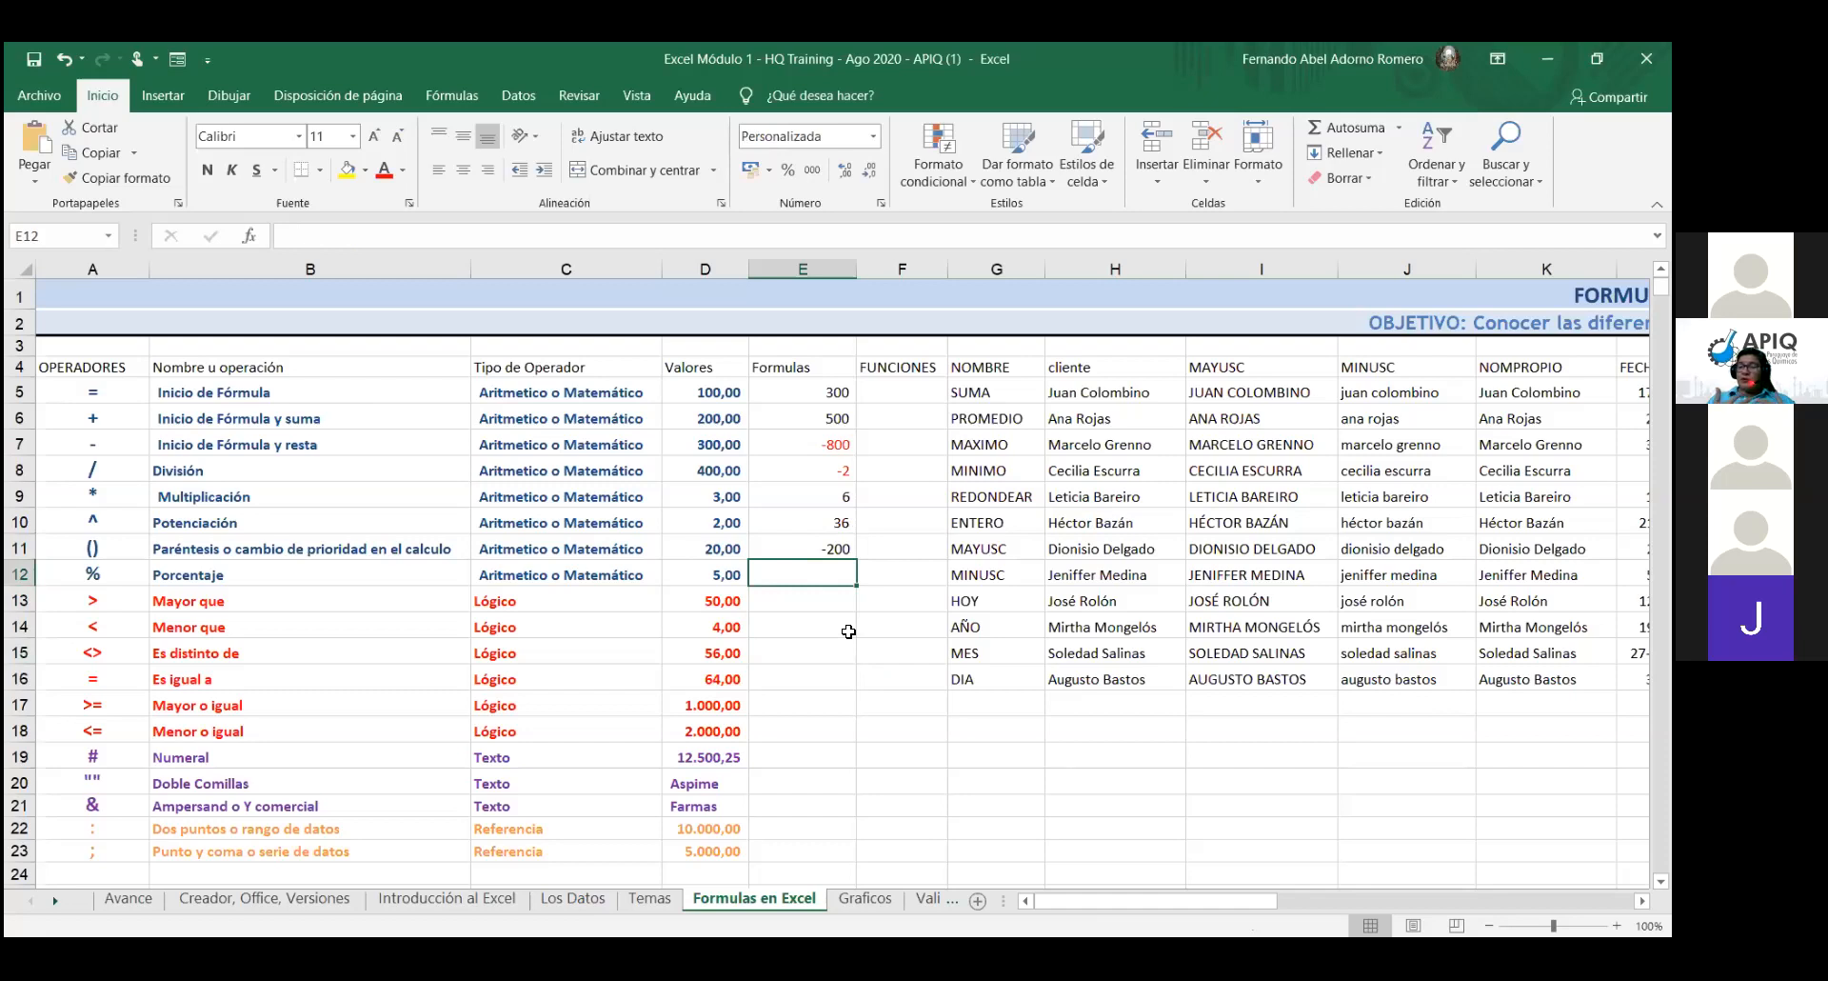
{"action": "left_click", "coordinate": [777, 643]}
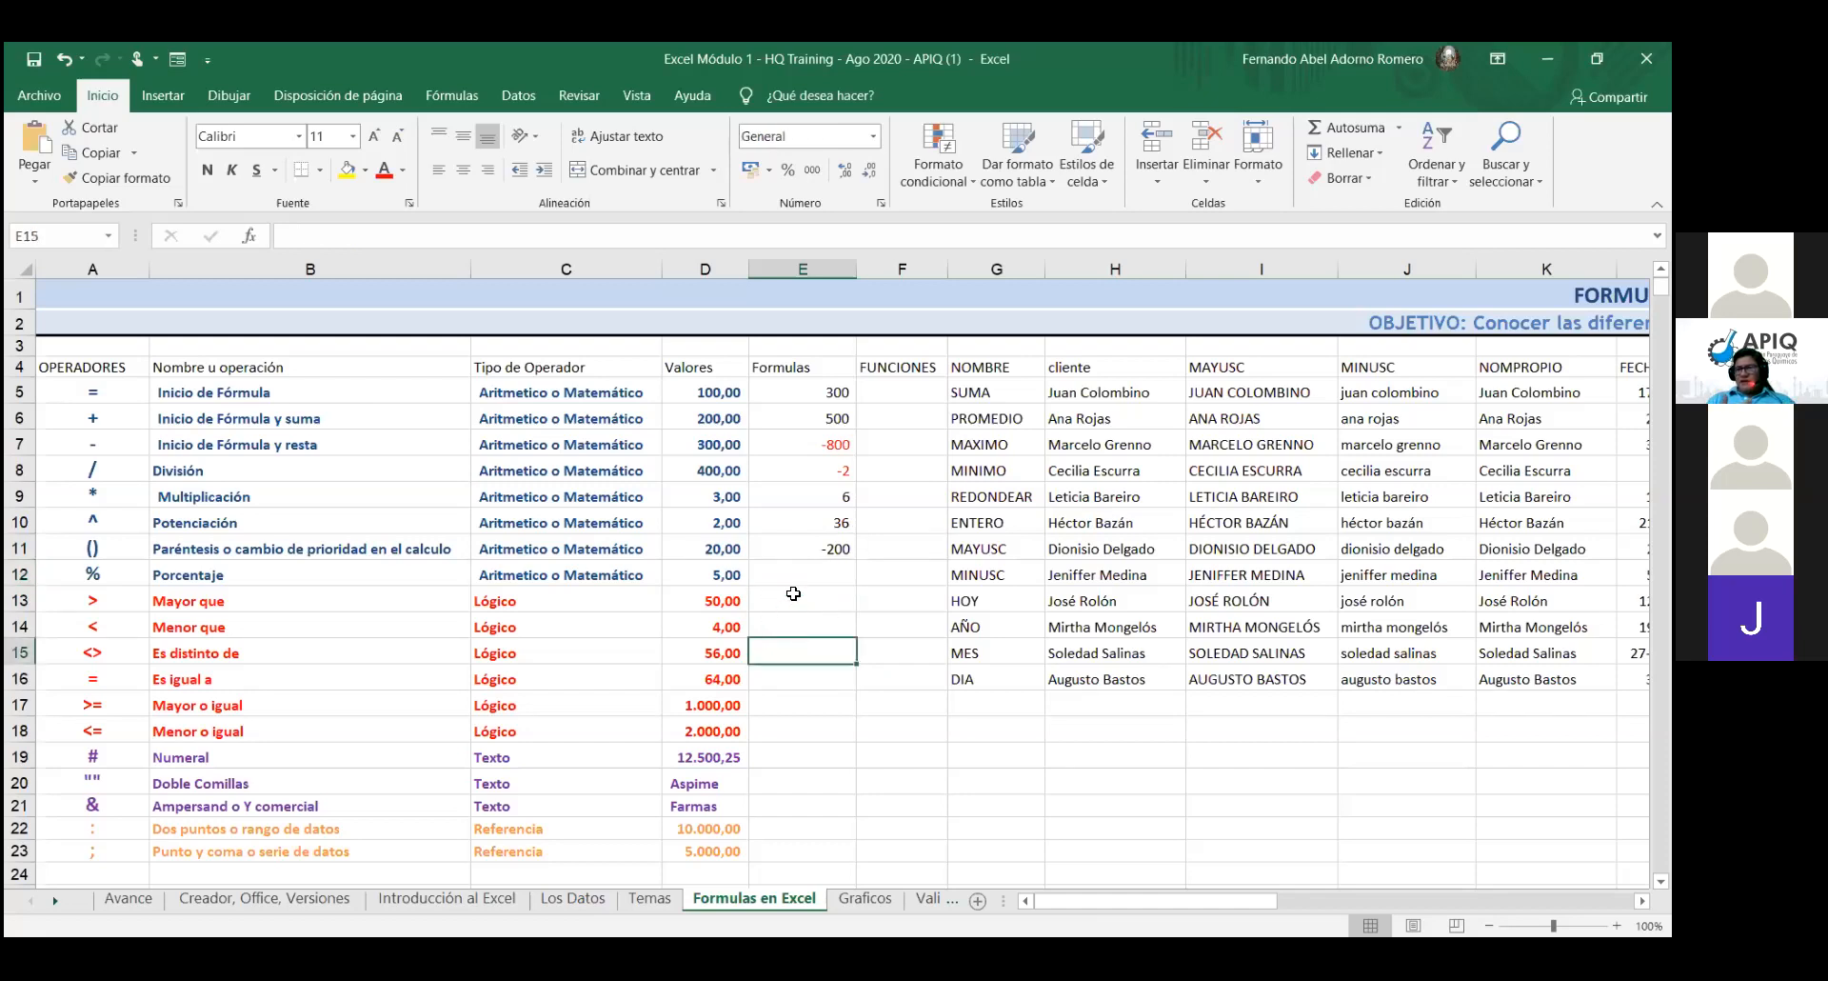
{"action": "left_click", "coordinate": [841, 576]}
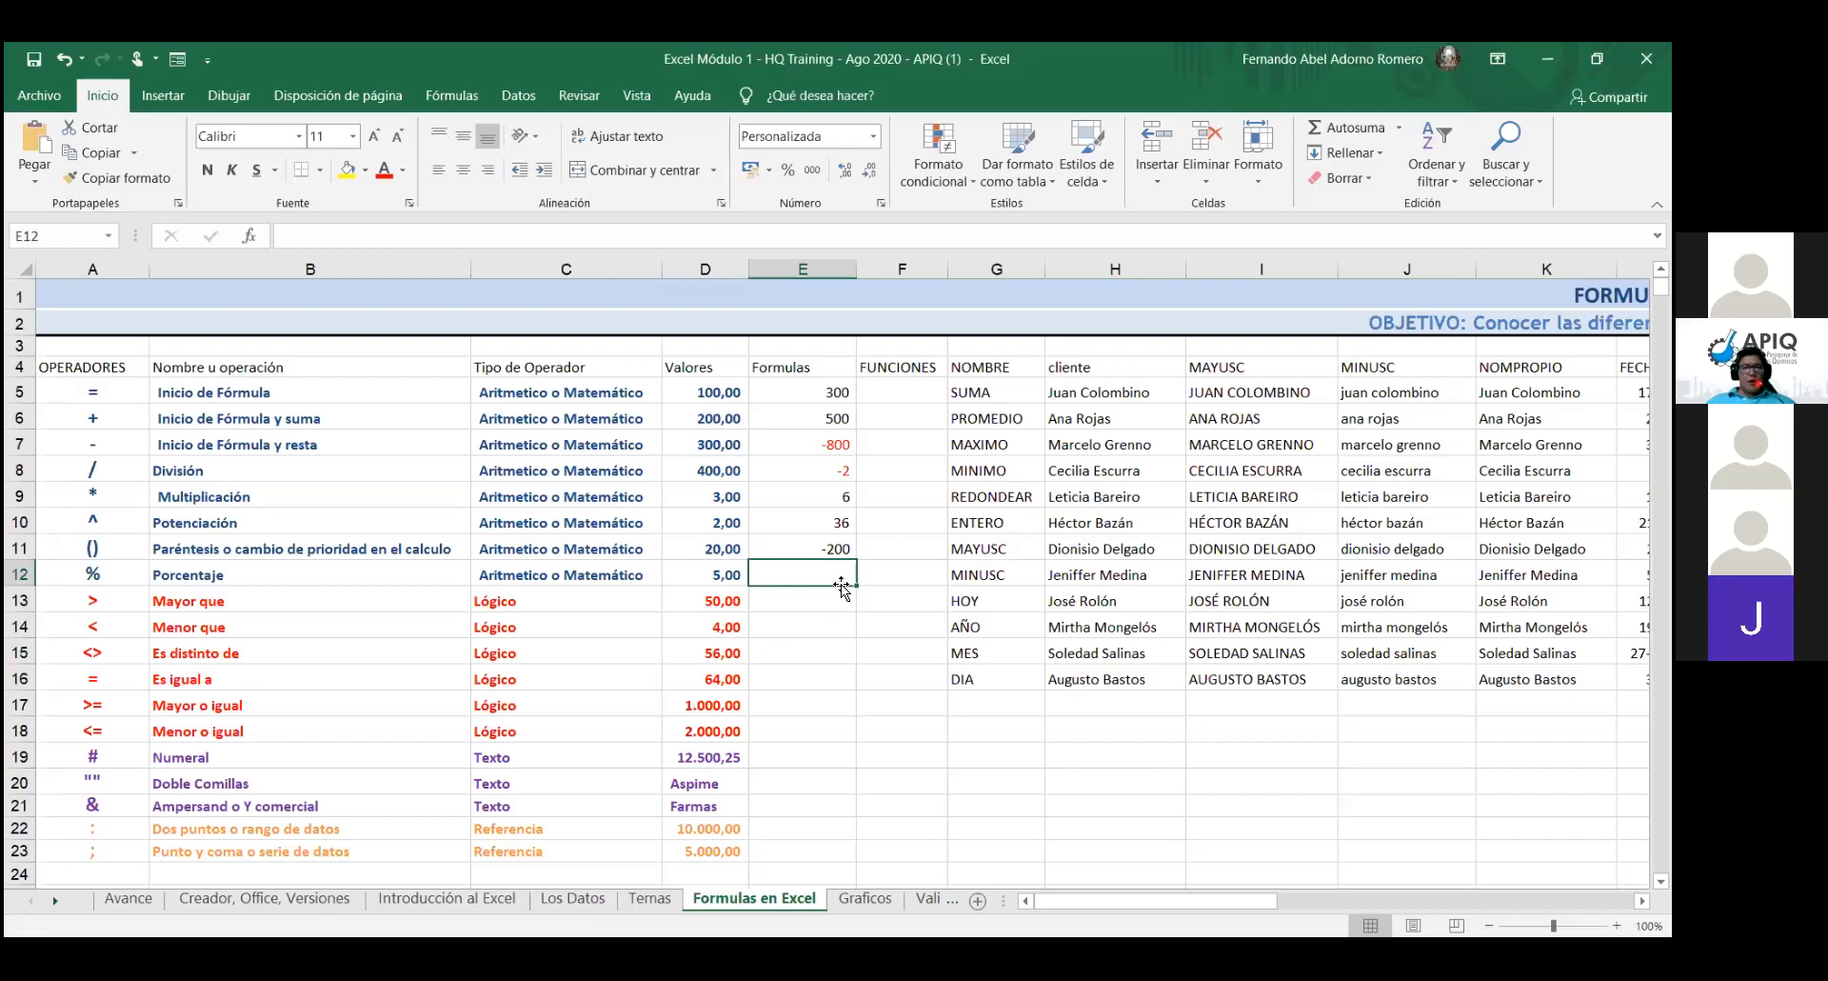
- Enter =D17*D12% in E12 so it shows 5% of 1.000,00, which is 50
{"action": "type", "text": "="}
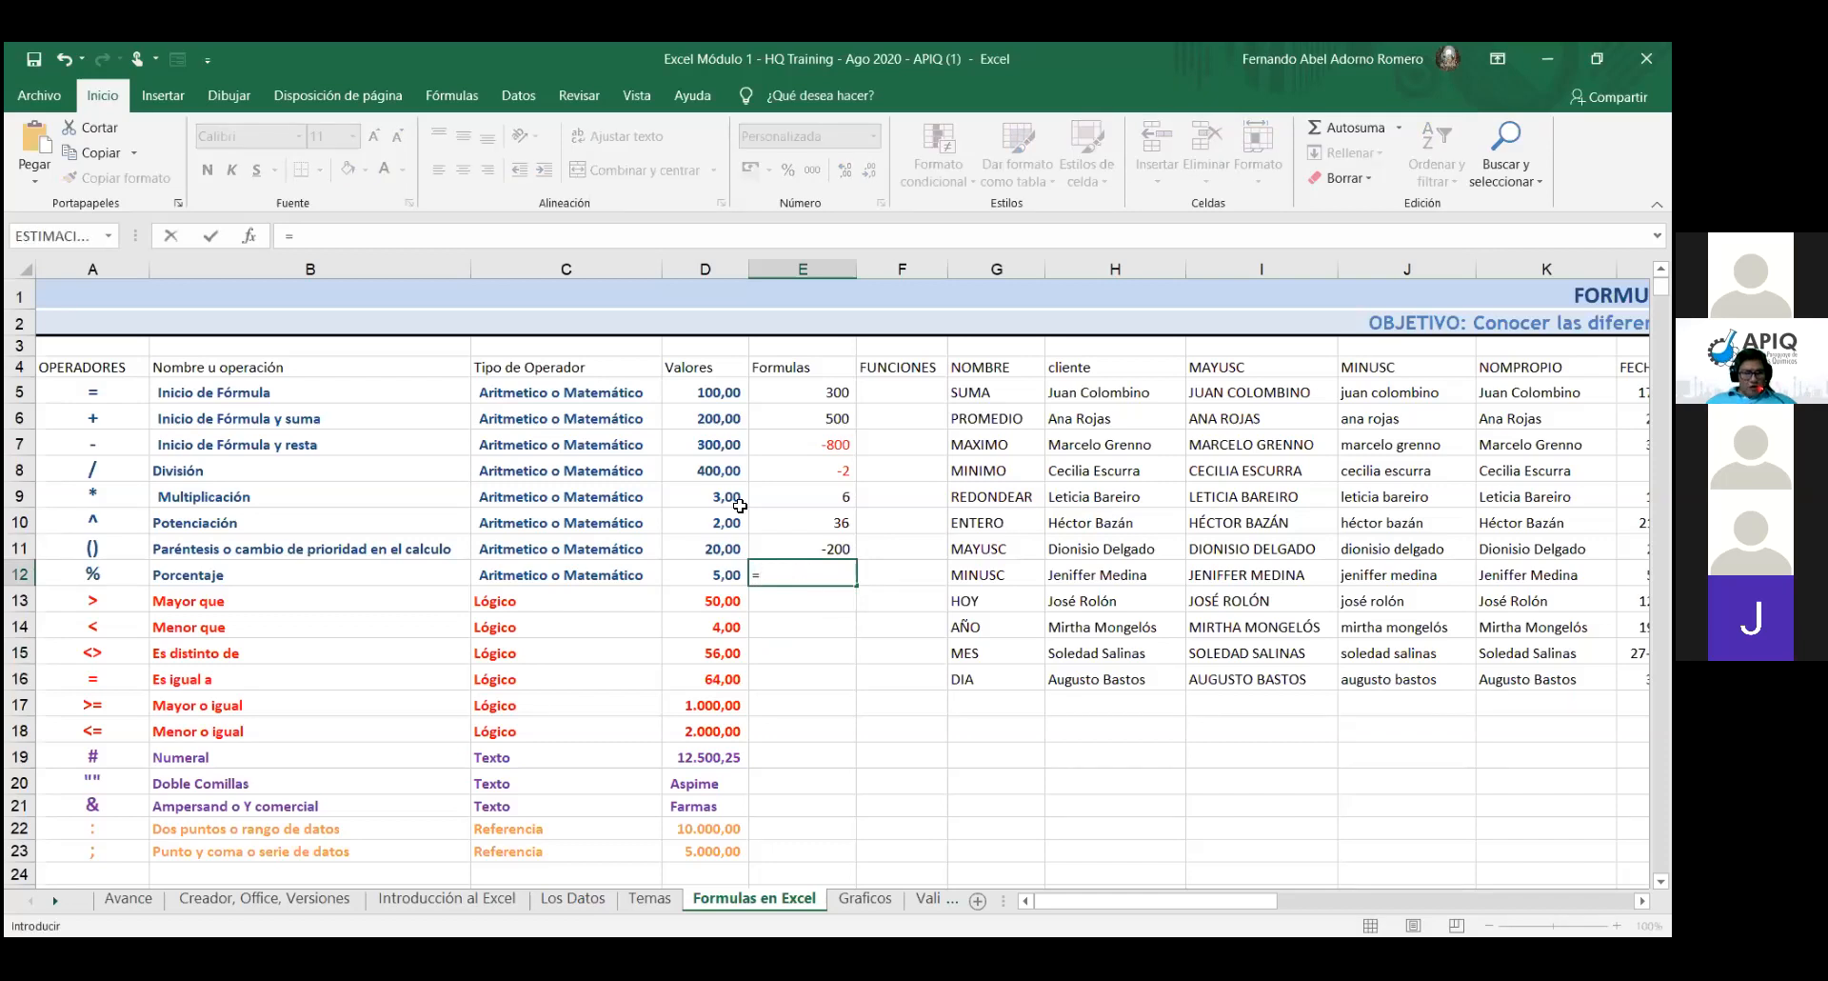
{"action": "left_click", "coordinate": [709, 706]}
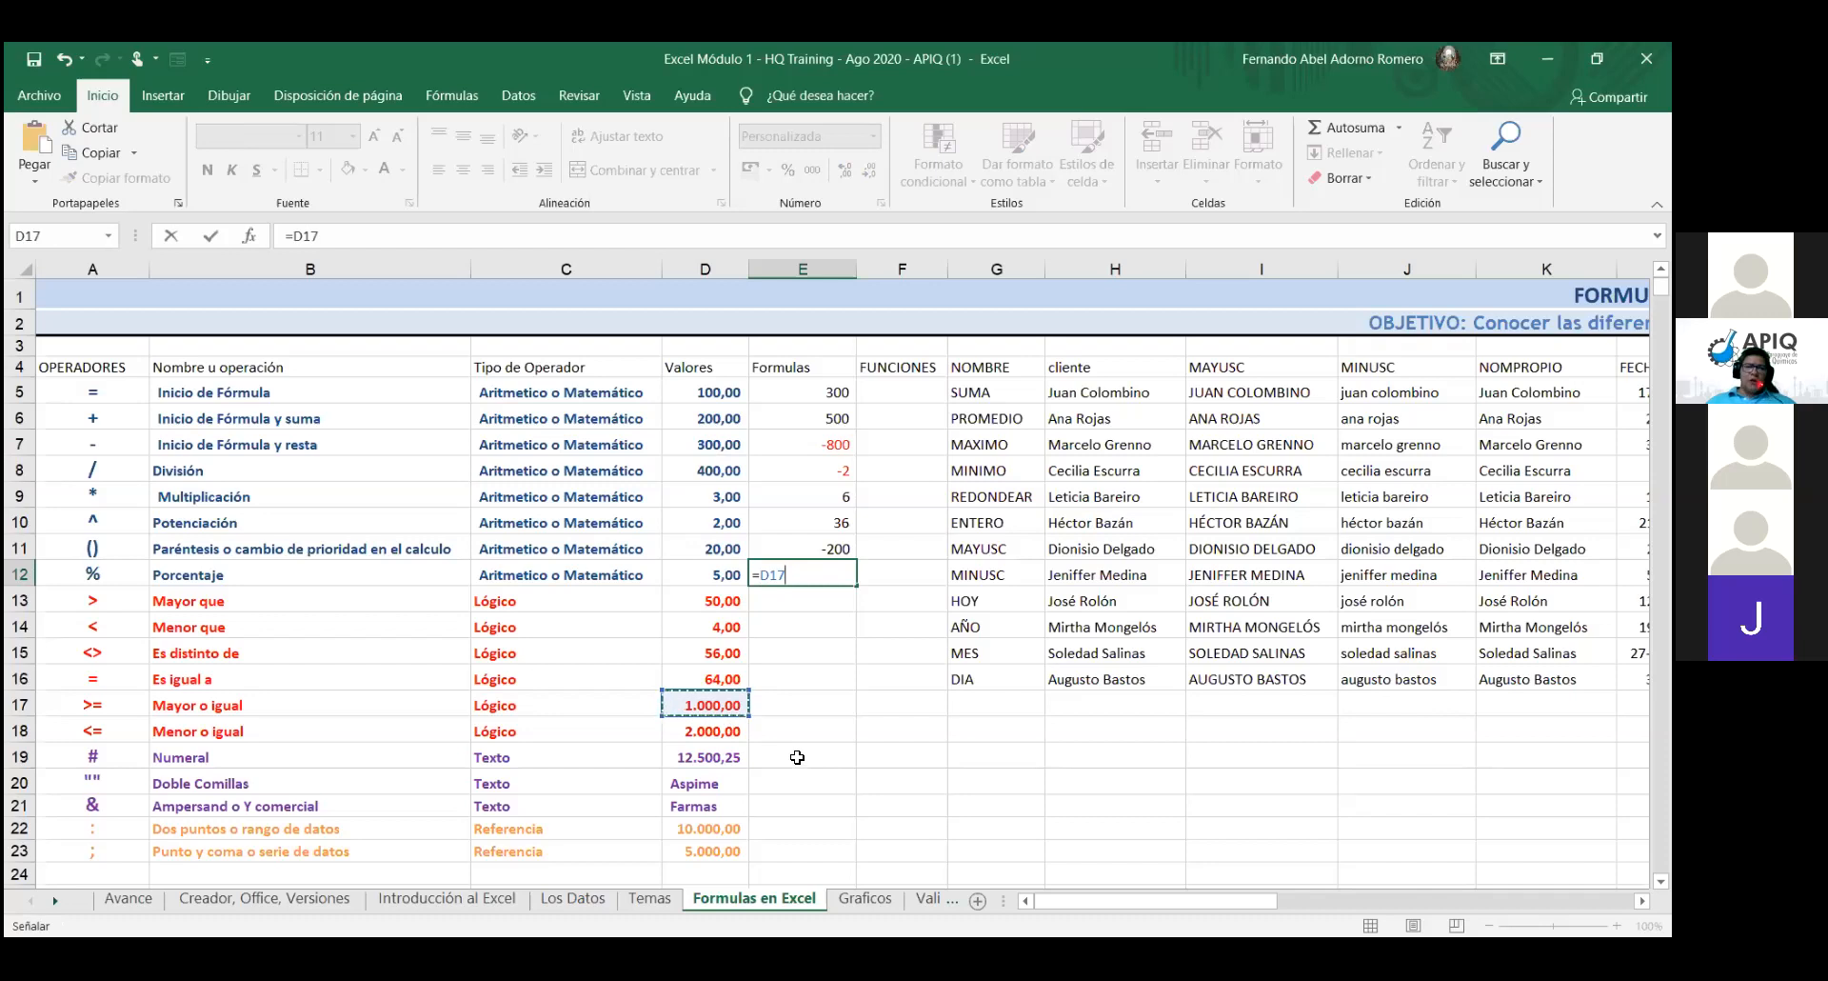
{"action": "type", "text": "*"}
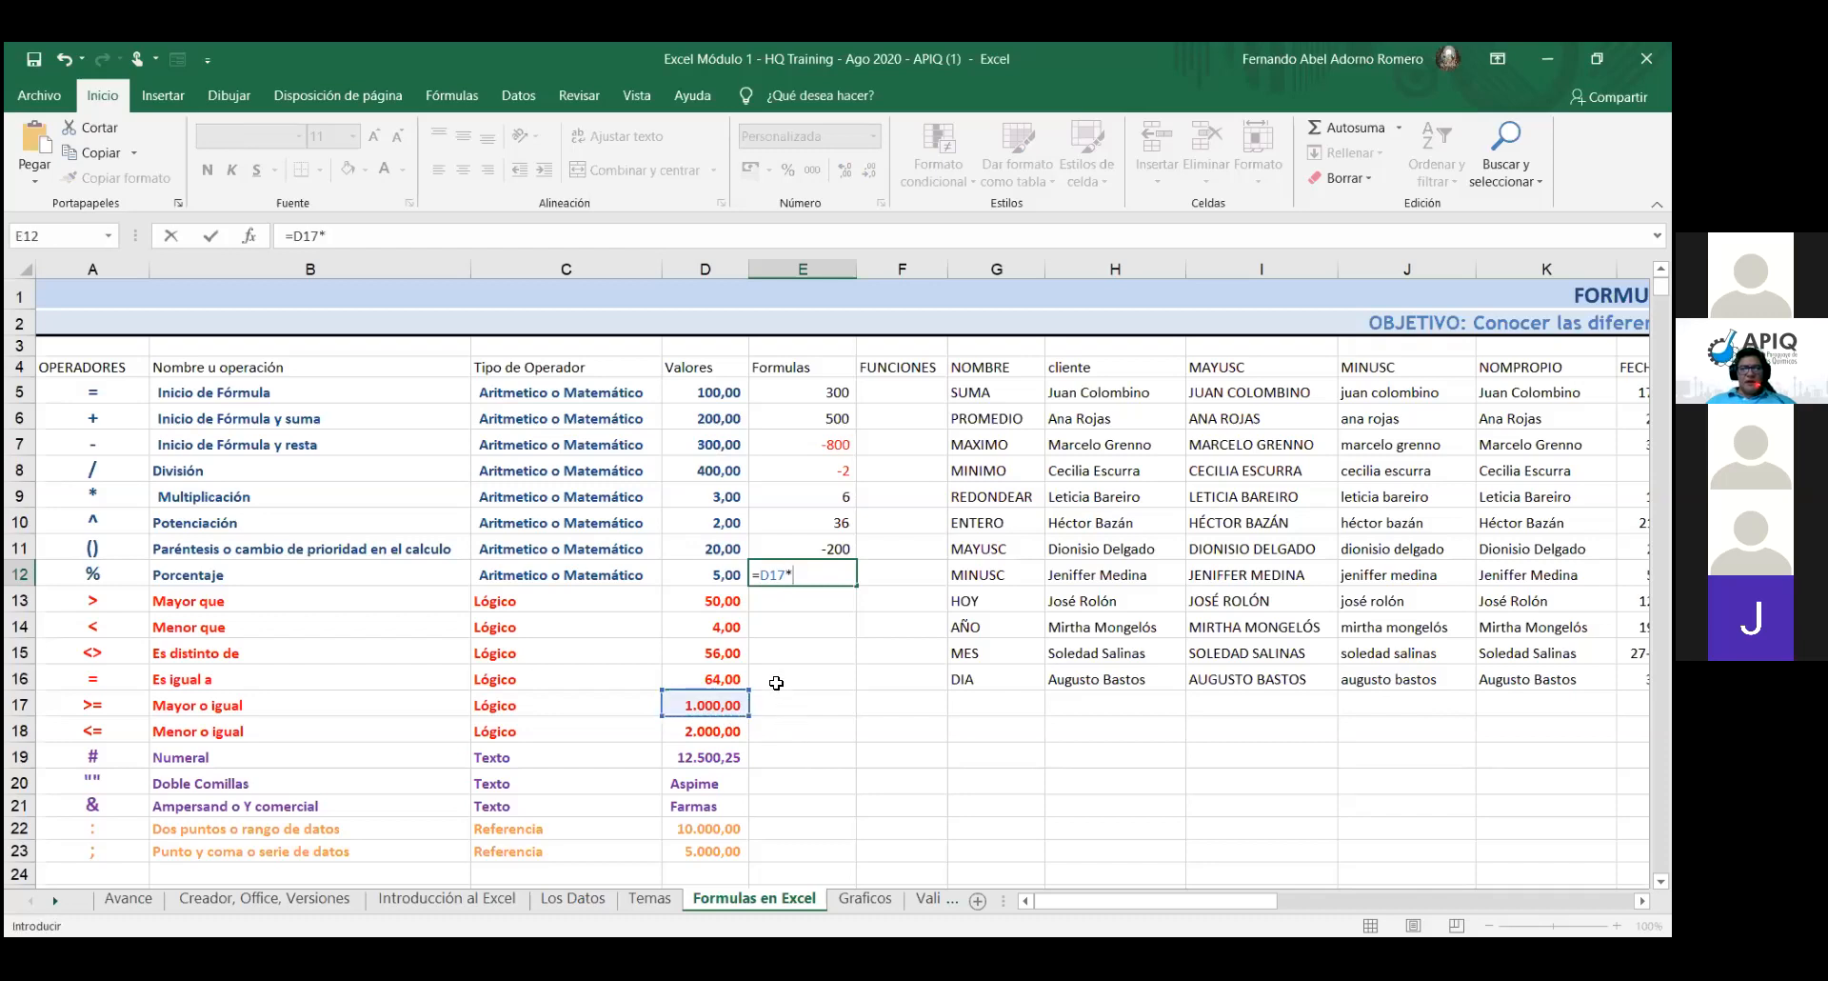
{"action": "left_click", "coordinate": [704, 578]}
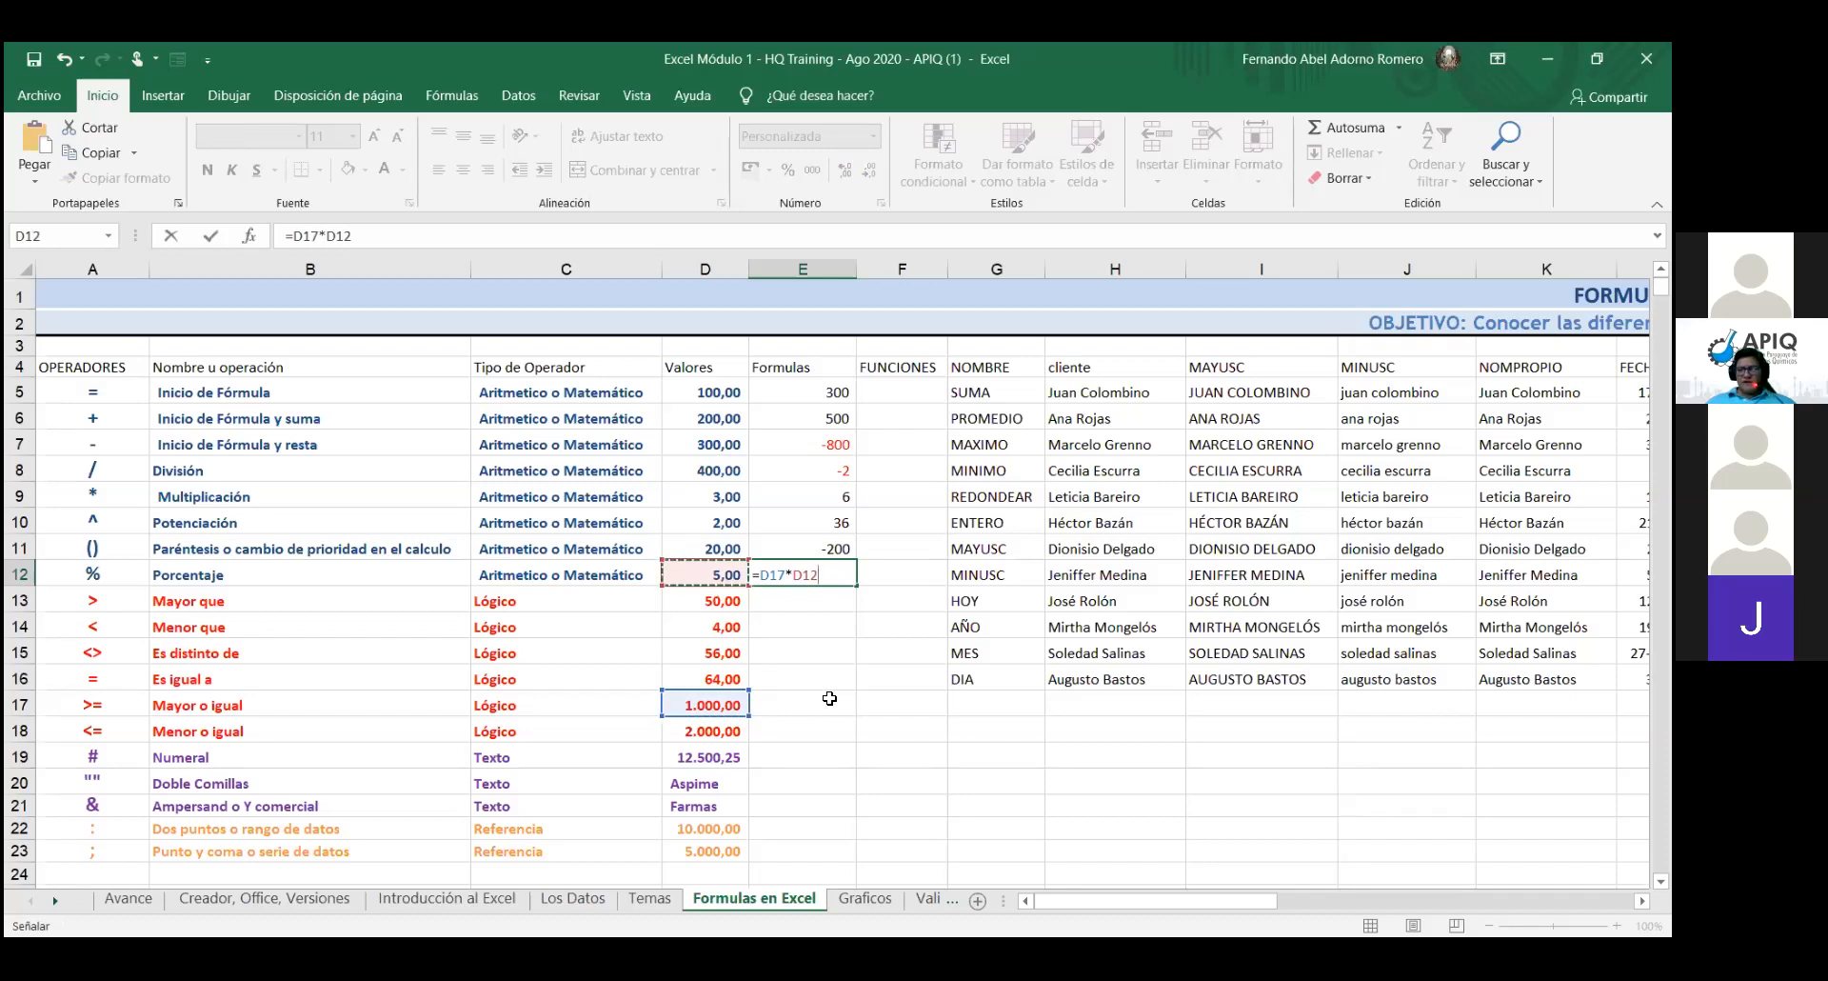
{"action": "type", "text": "%"}
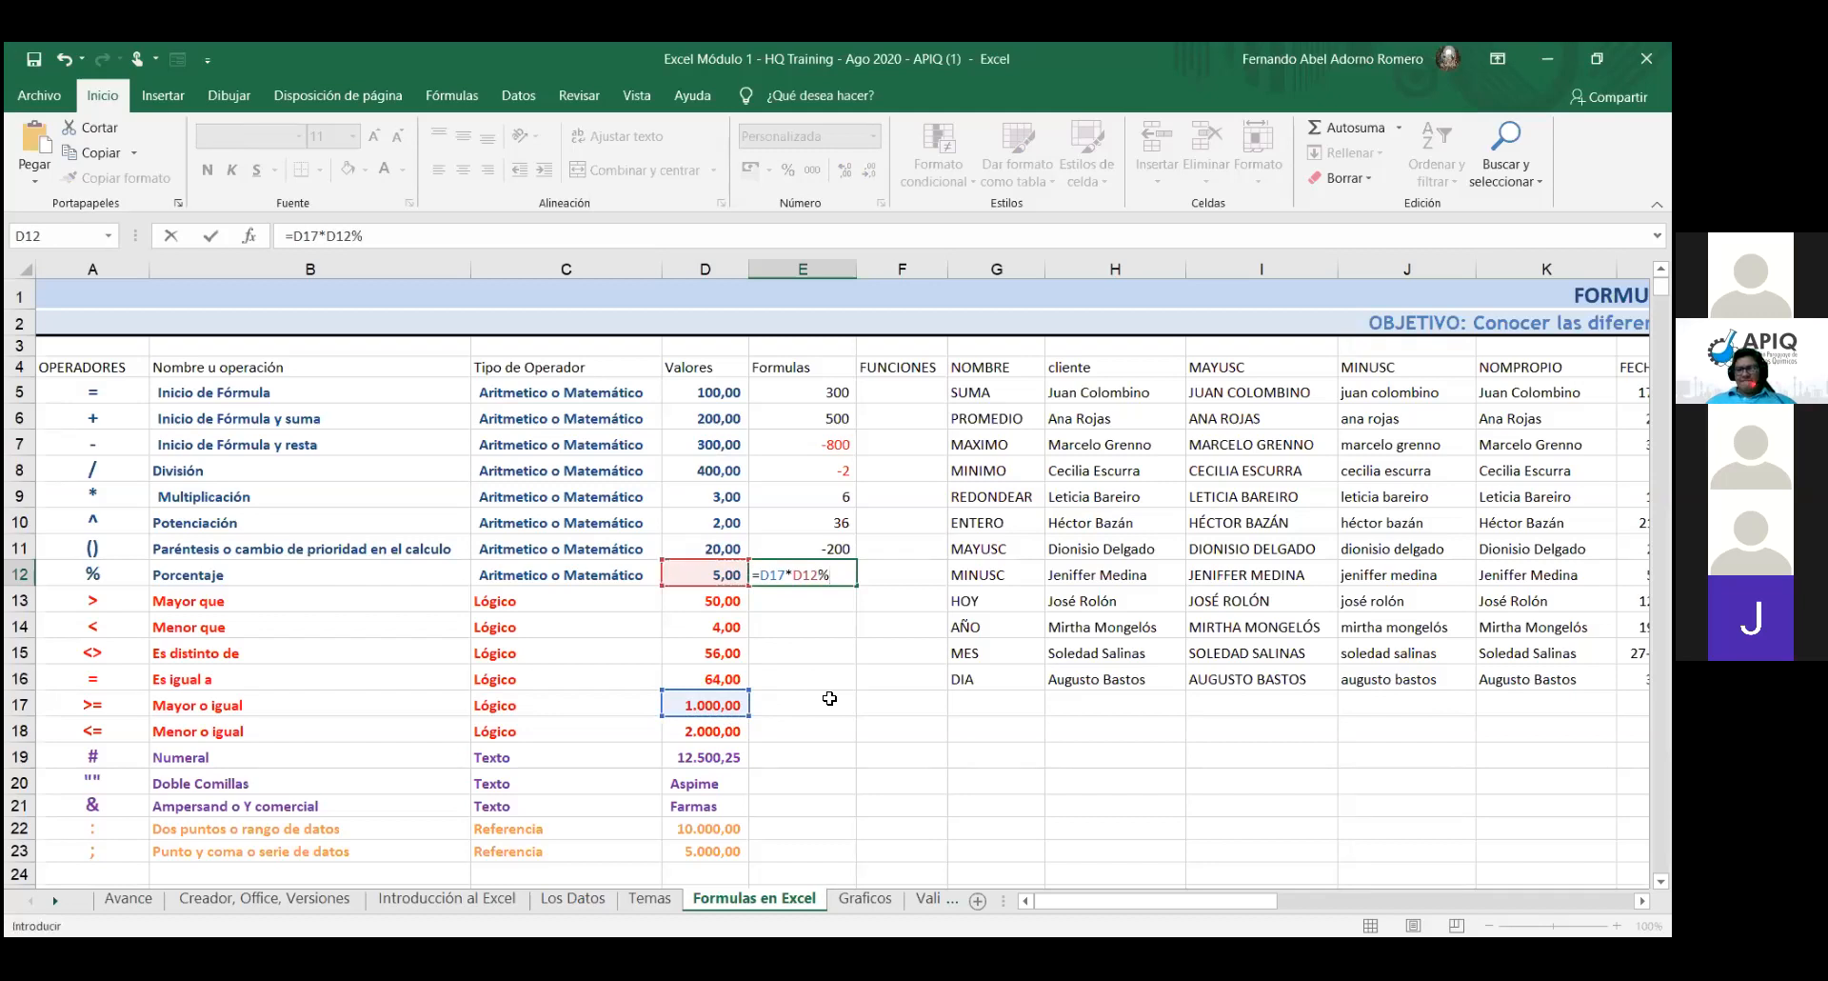
{"action": "key", "text": "Return"}
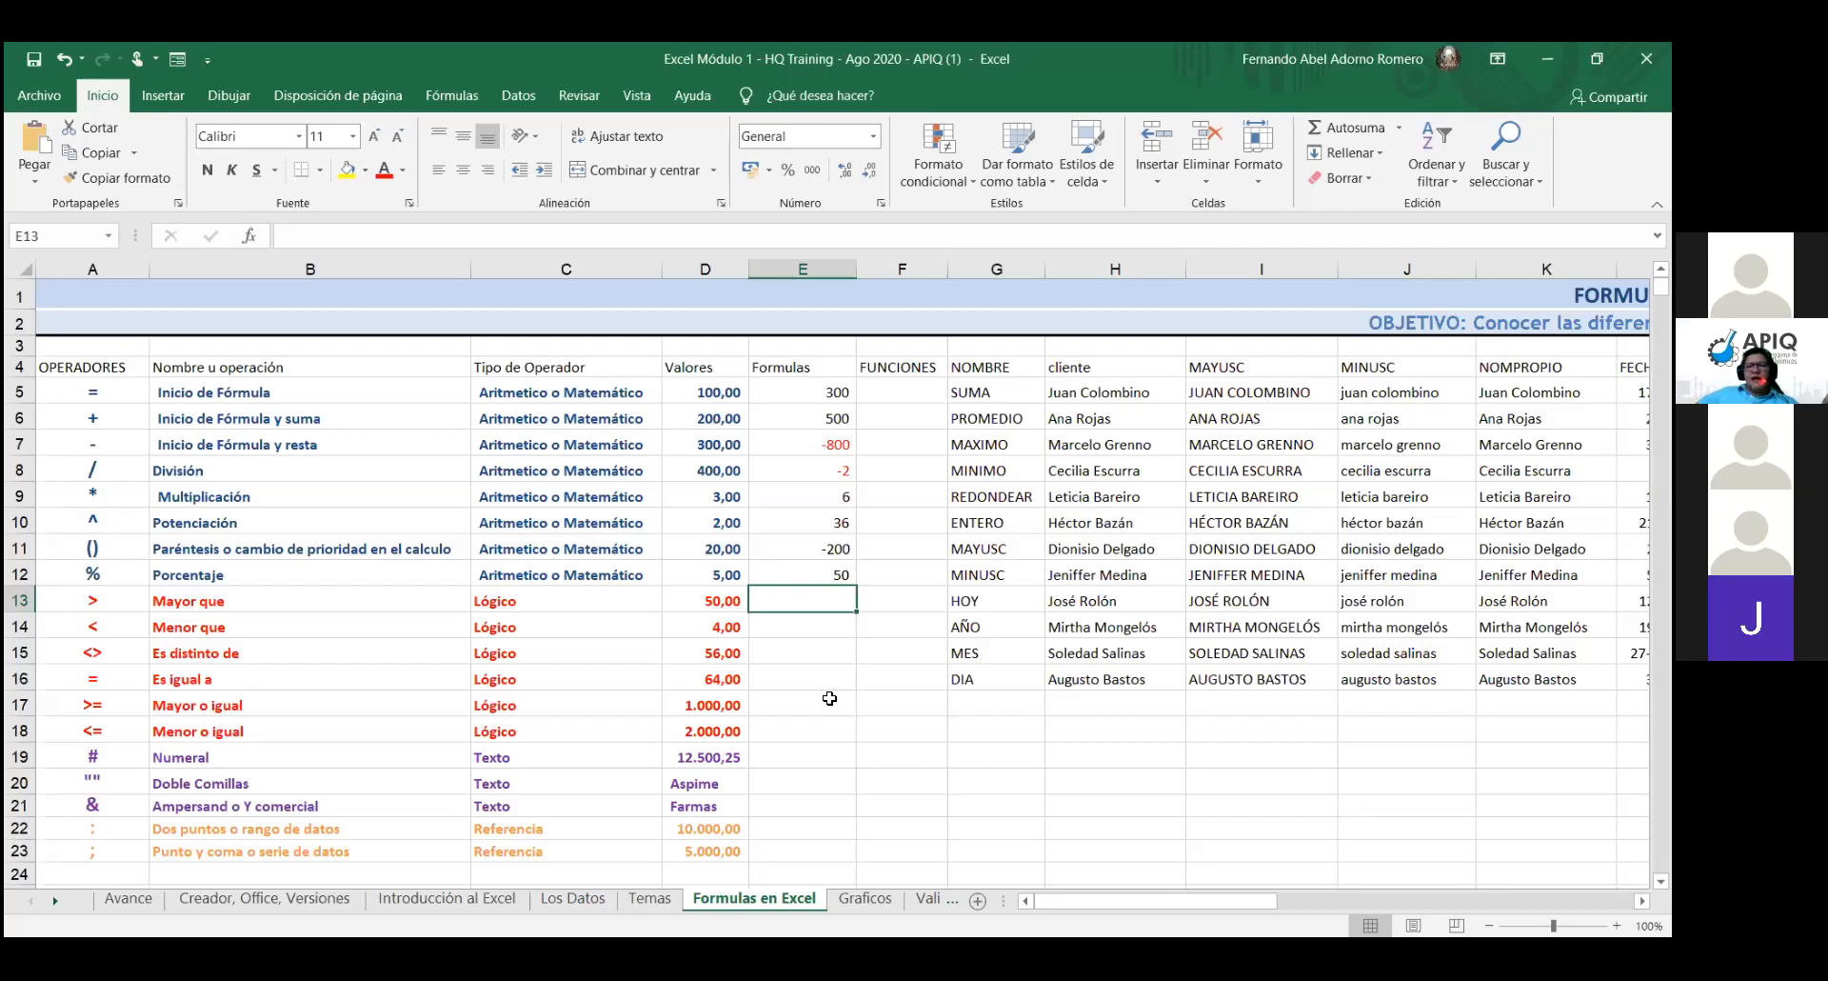
- Enter =E12/D17 in E13, dividing 50 by 1.000 to show 0,05
{"action": "type", "text": "="}
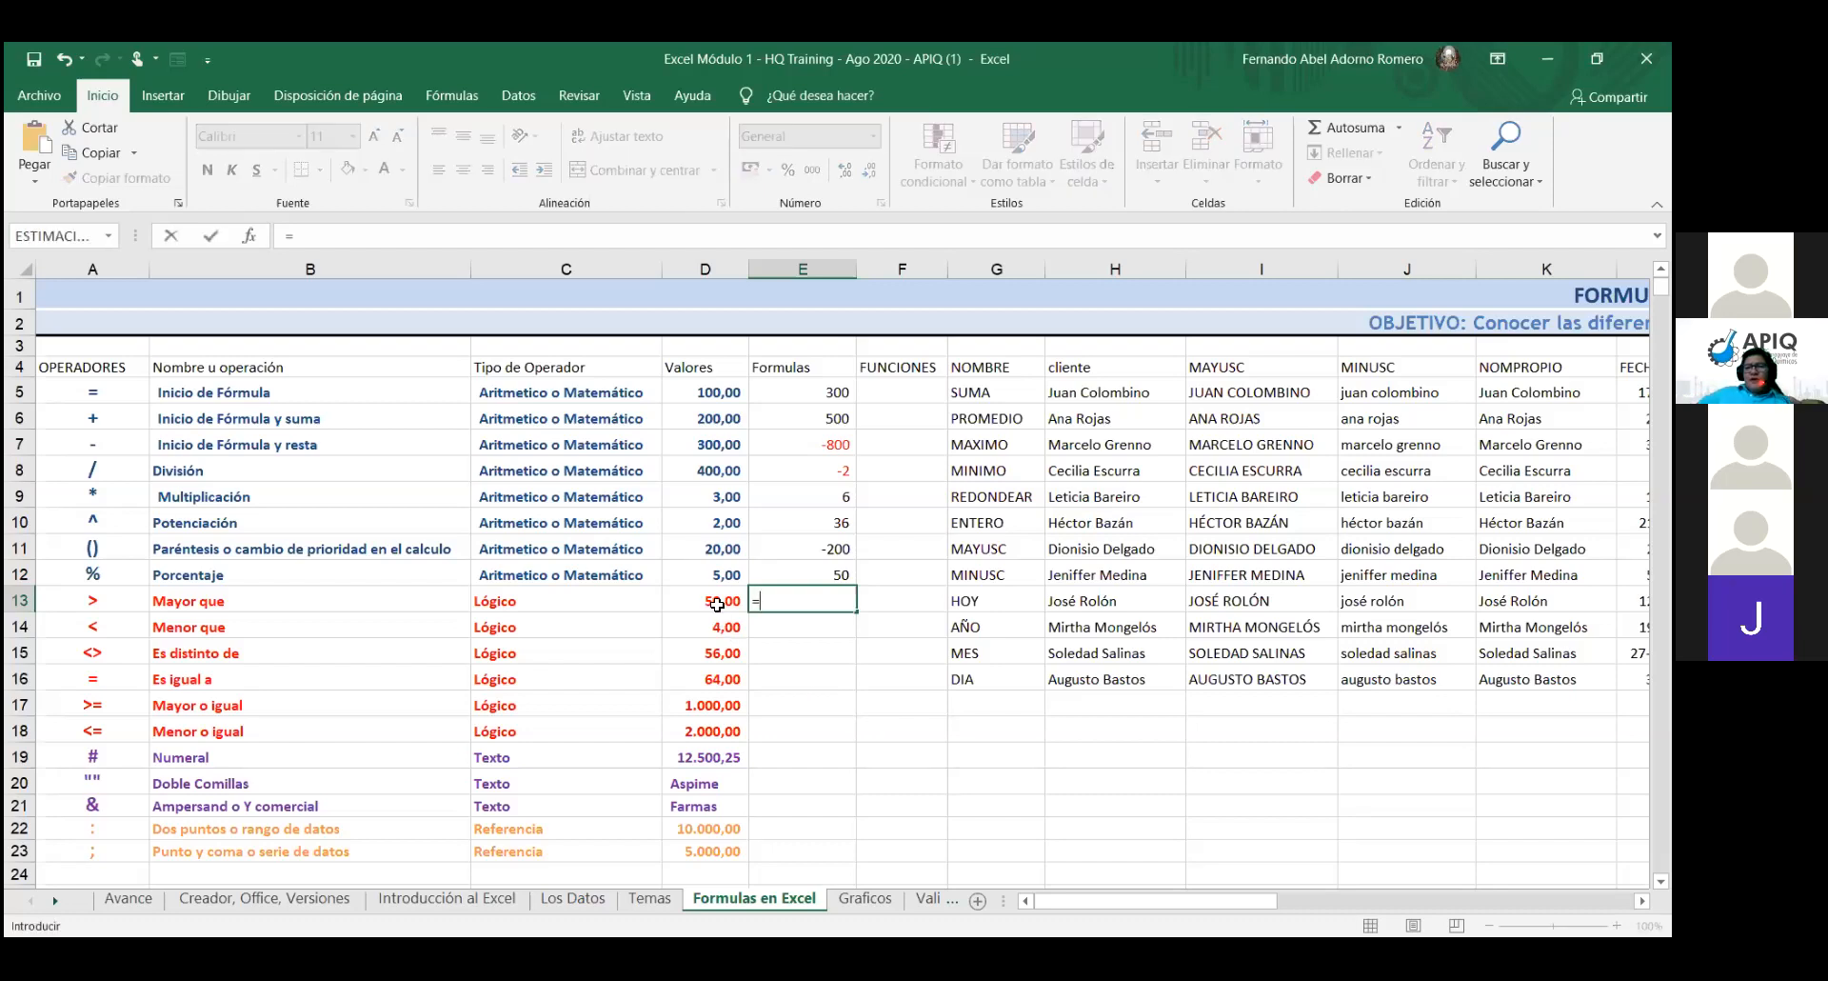
{"action": "left_click", "coordinate": [826, 571]}
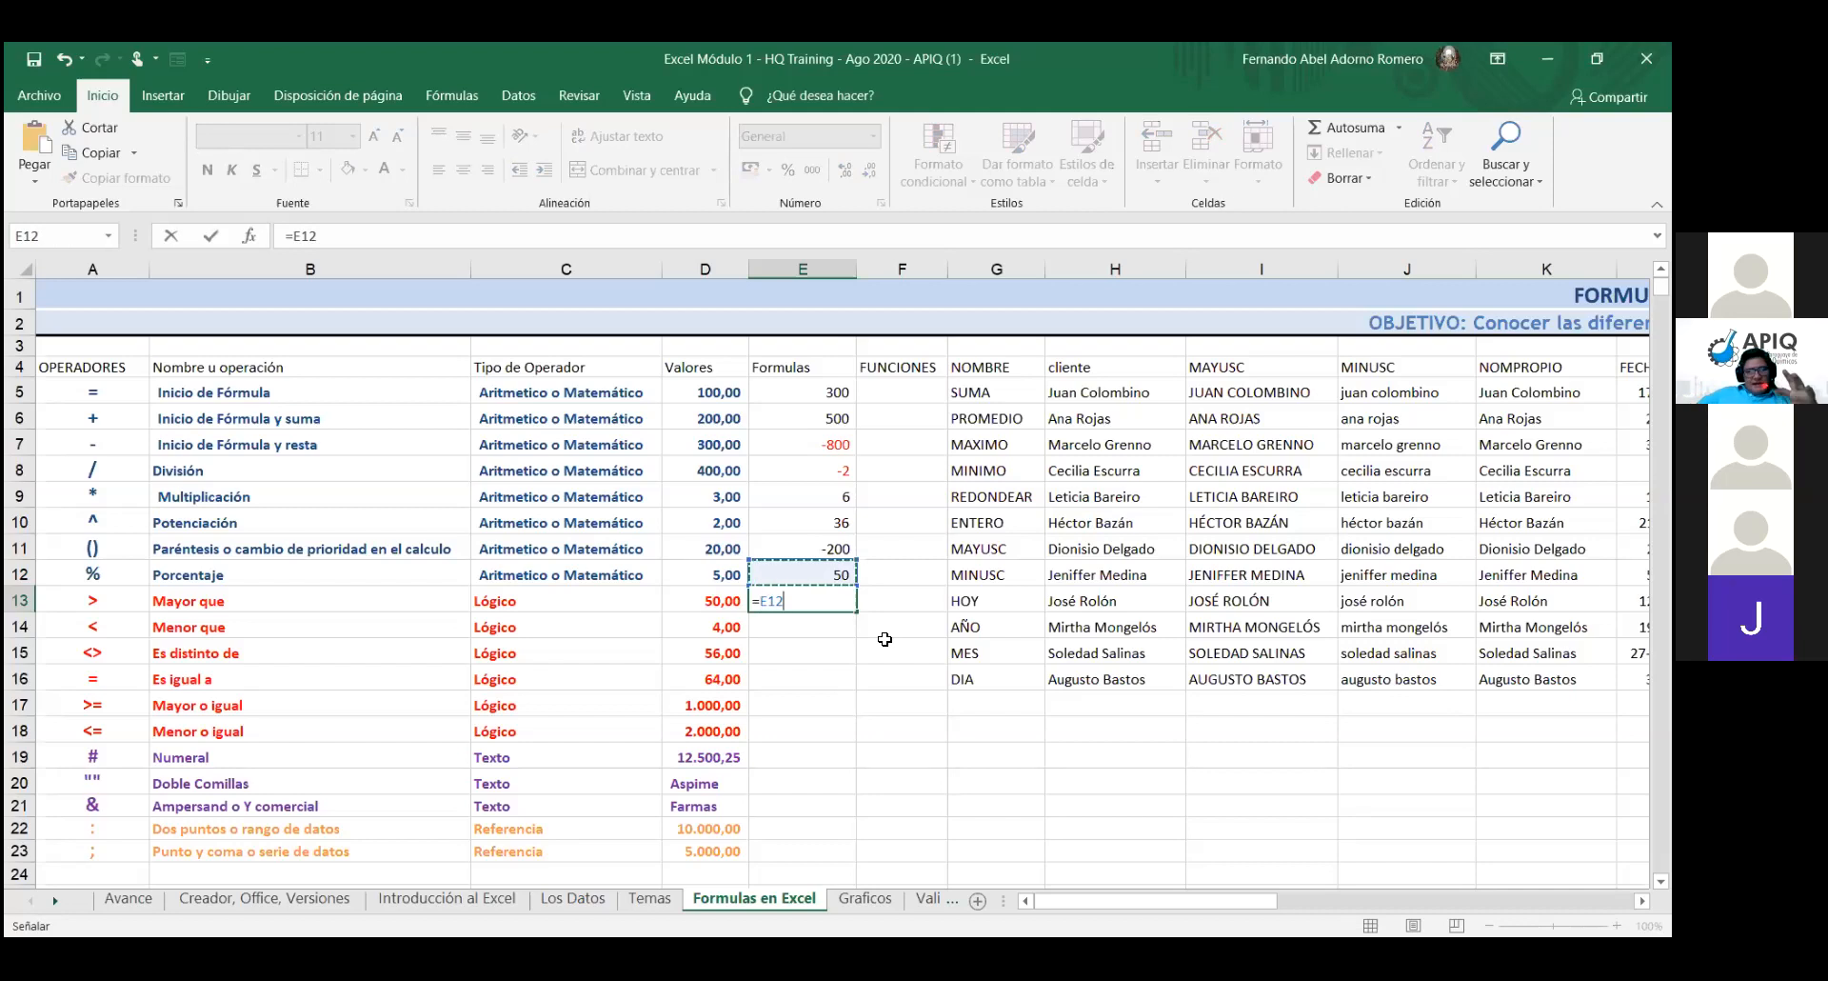
{"action": "type", "text": "/"}
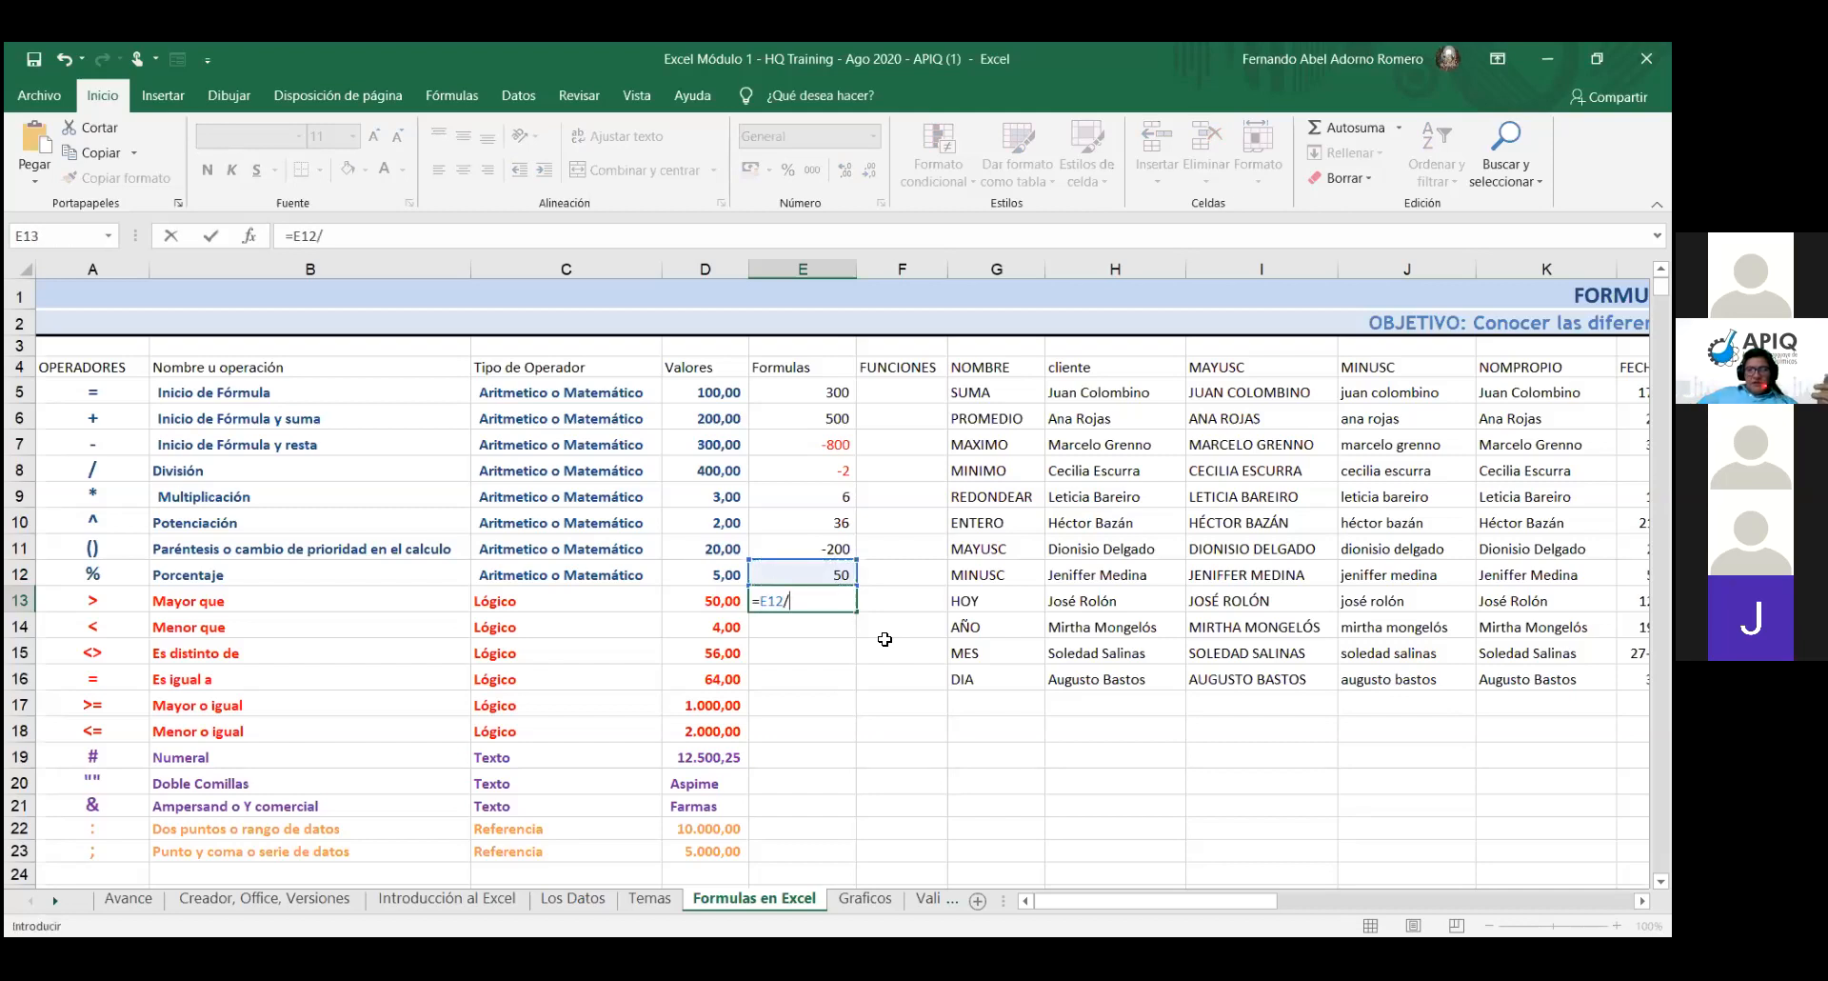
{"action": "left_click", "coordinate": [716, 709]}
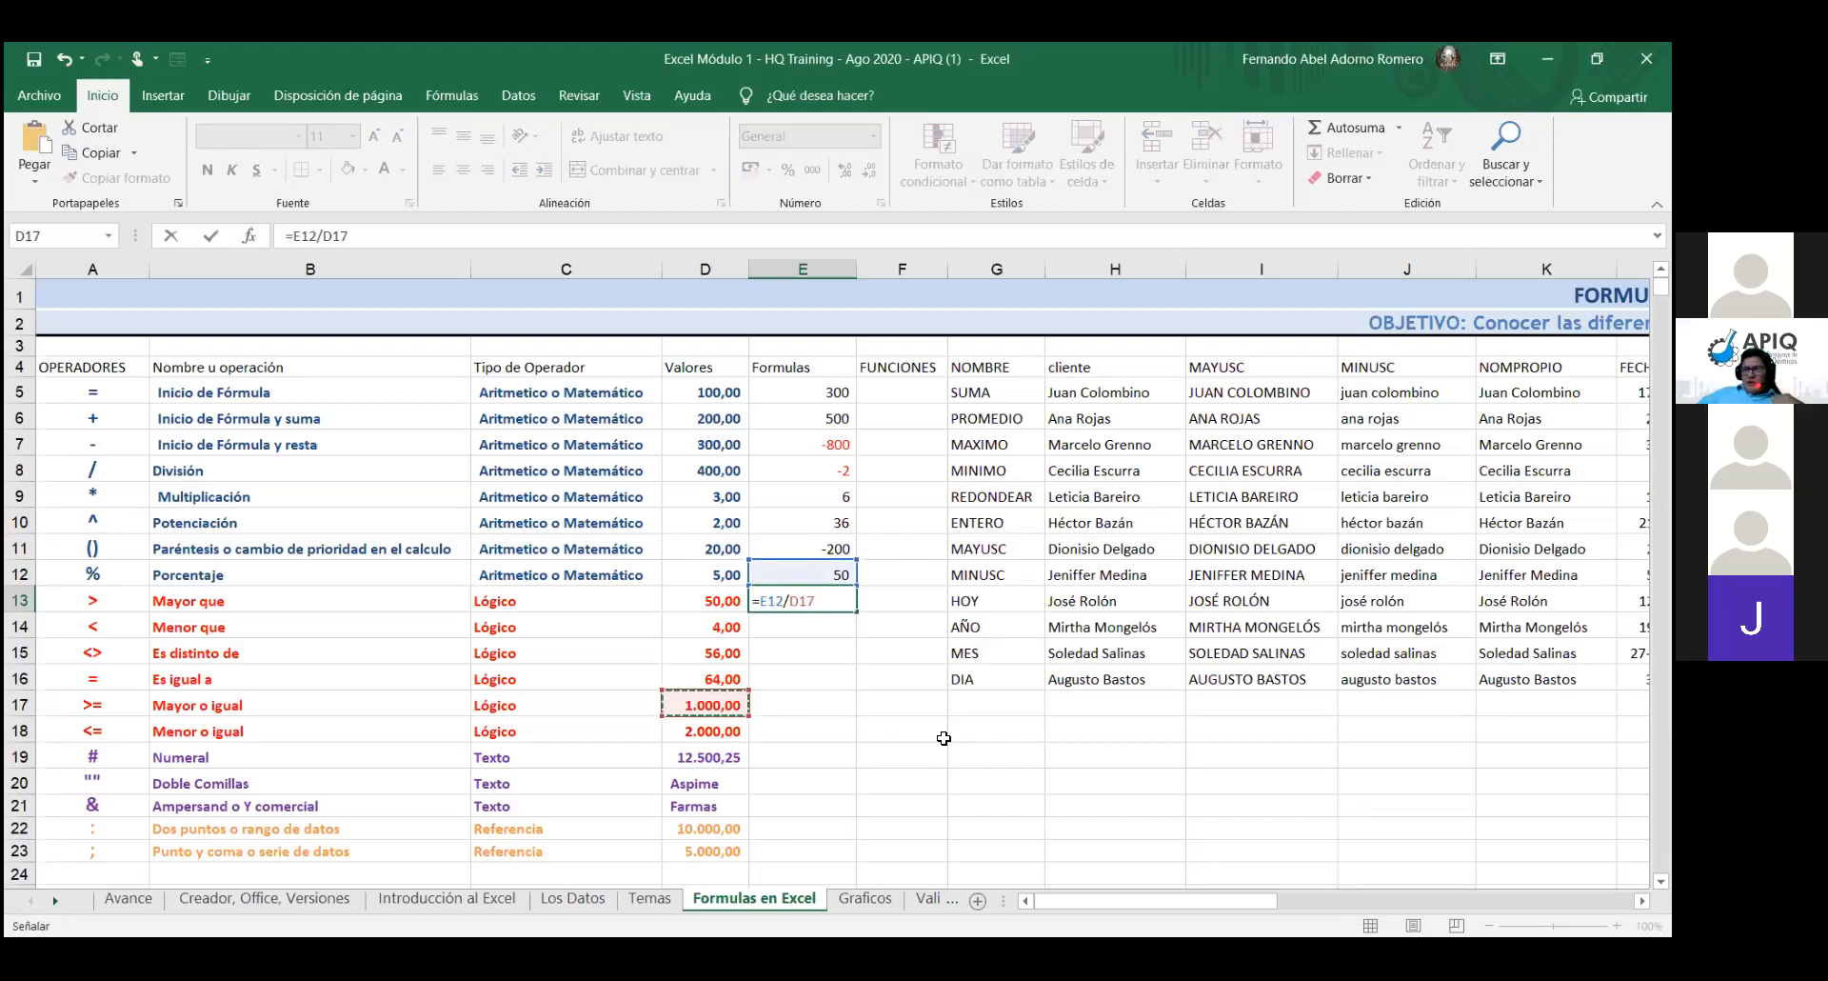
{"action": "key", "text": "Return"}
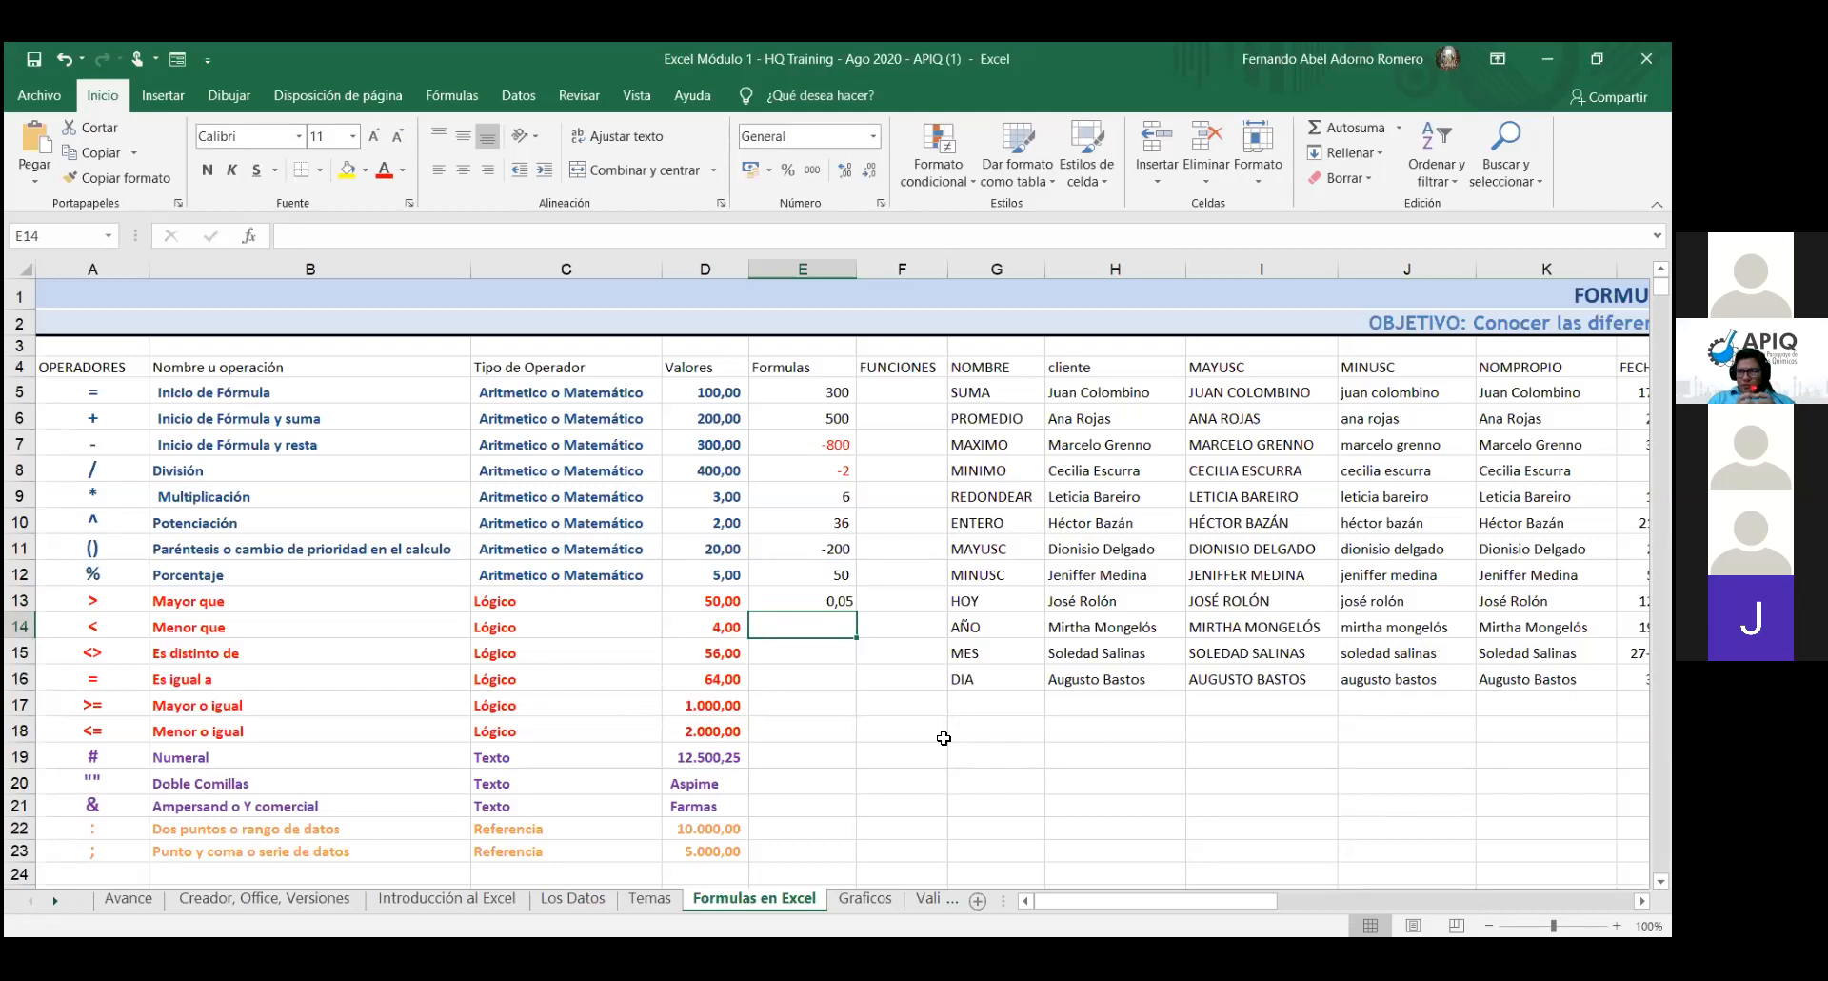
{"action": "key", "text": "Up"}
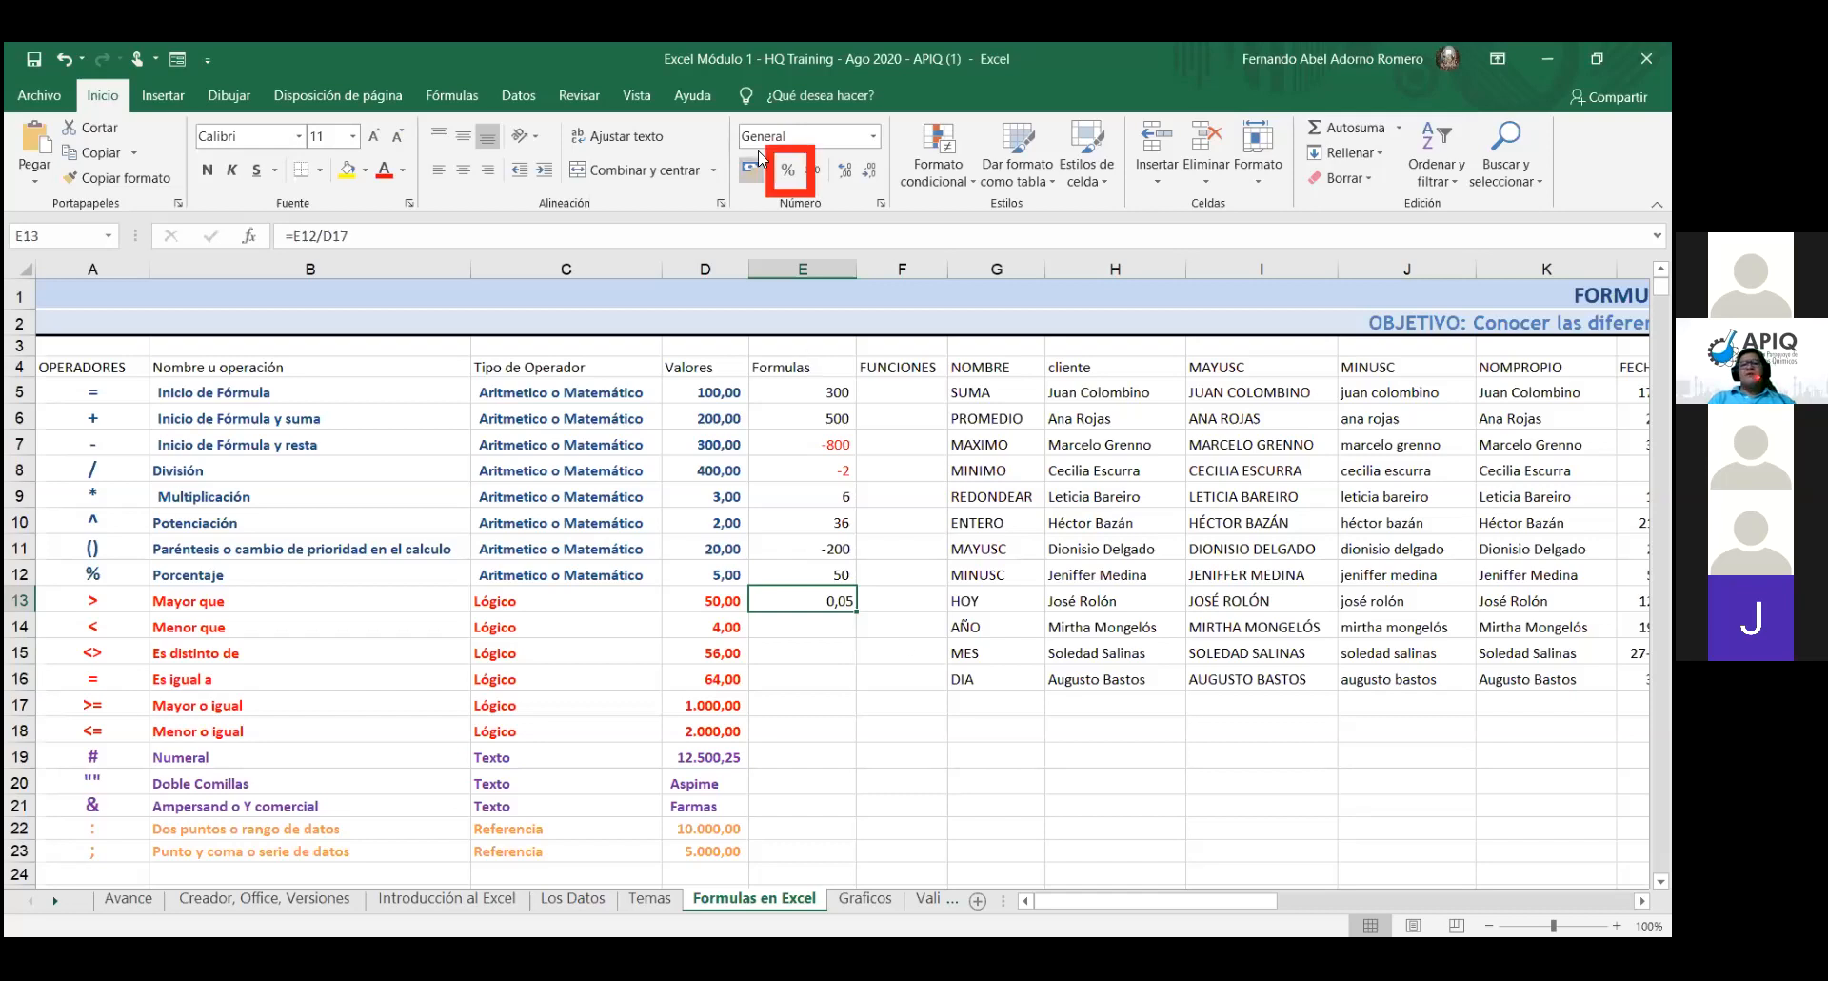
{"action": "left_click", "coordinate": [788, 174]}
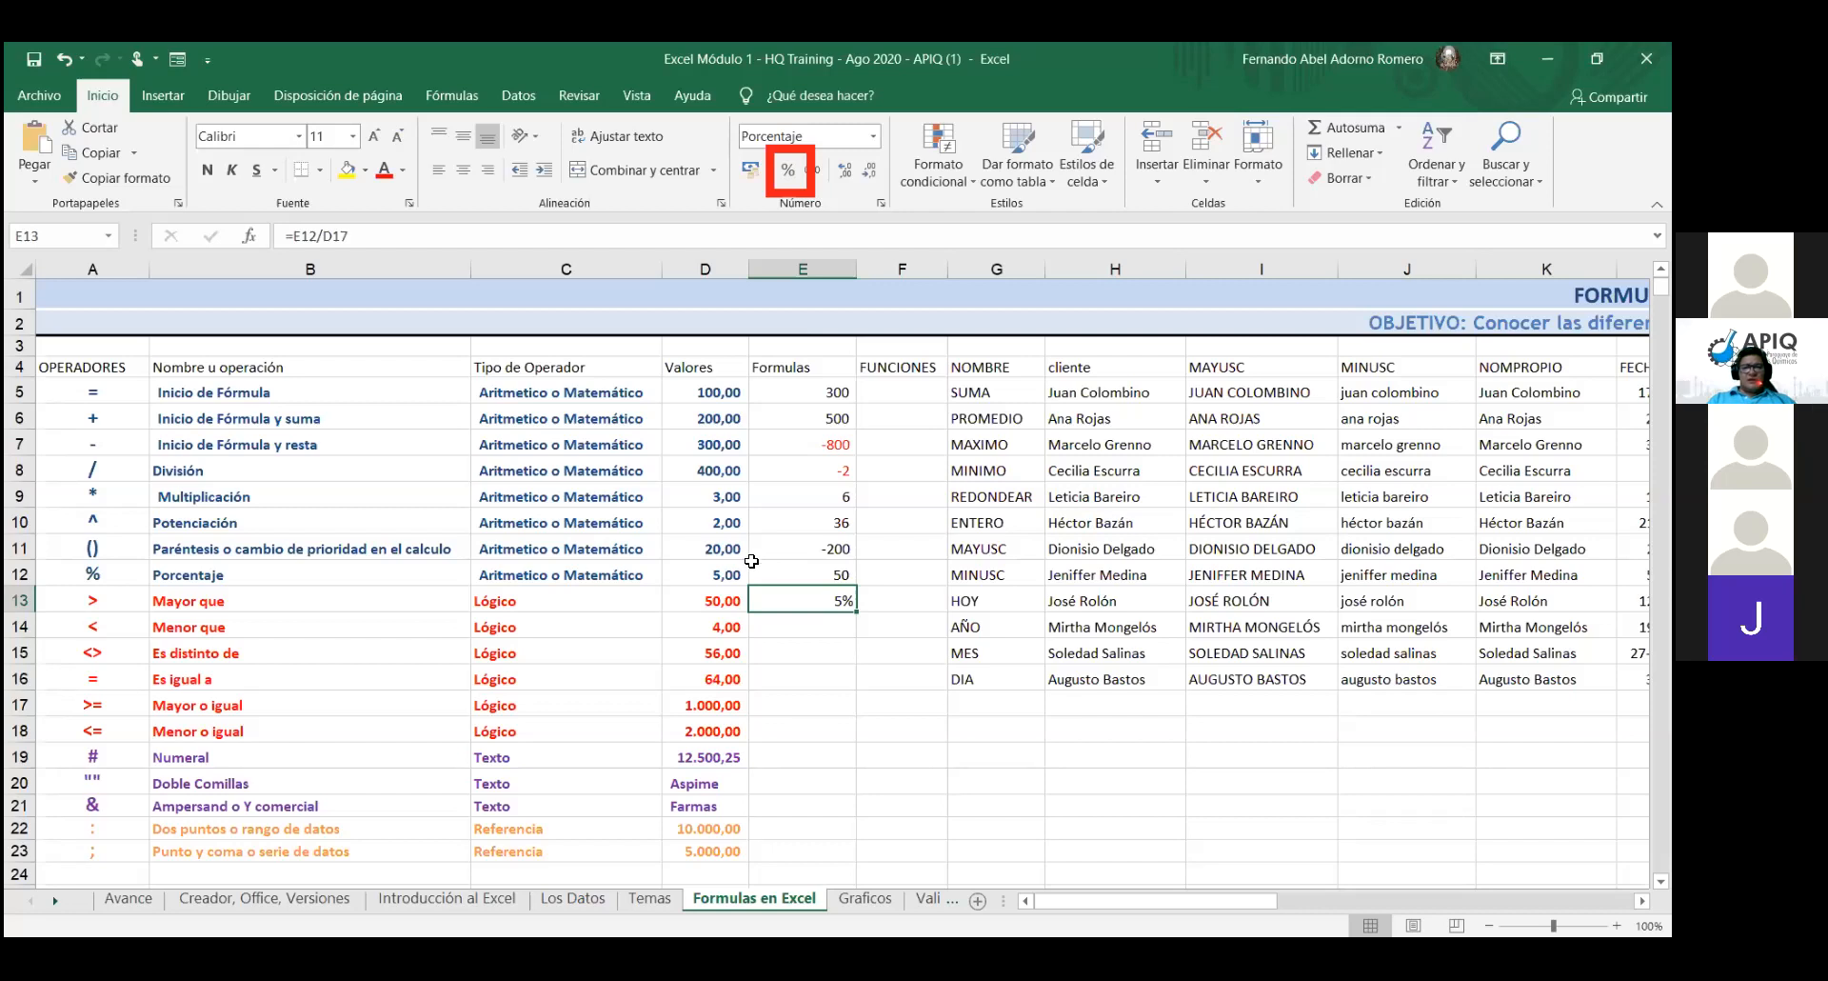
{"action": "key", "text": "ctrl+z"}
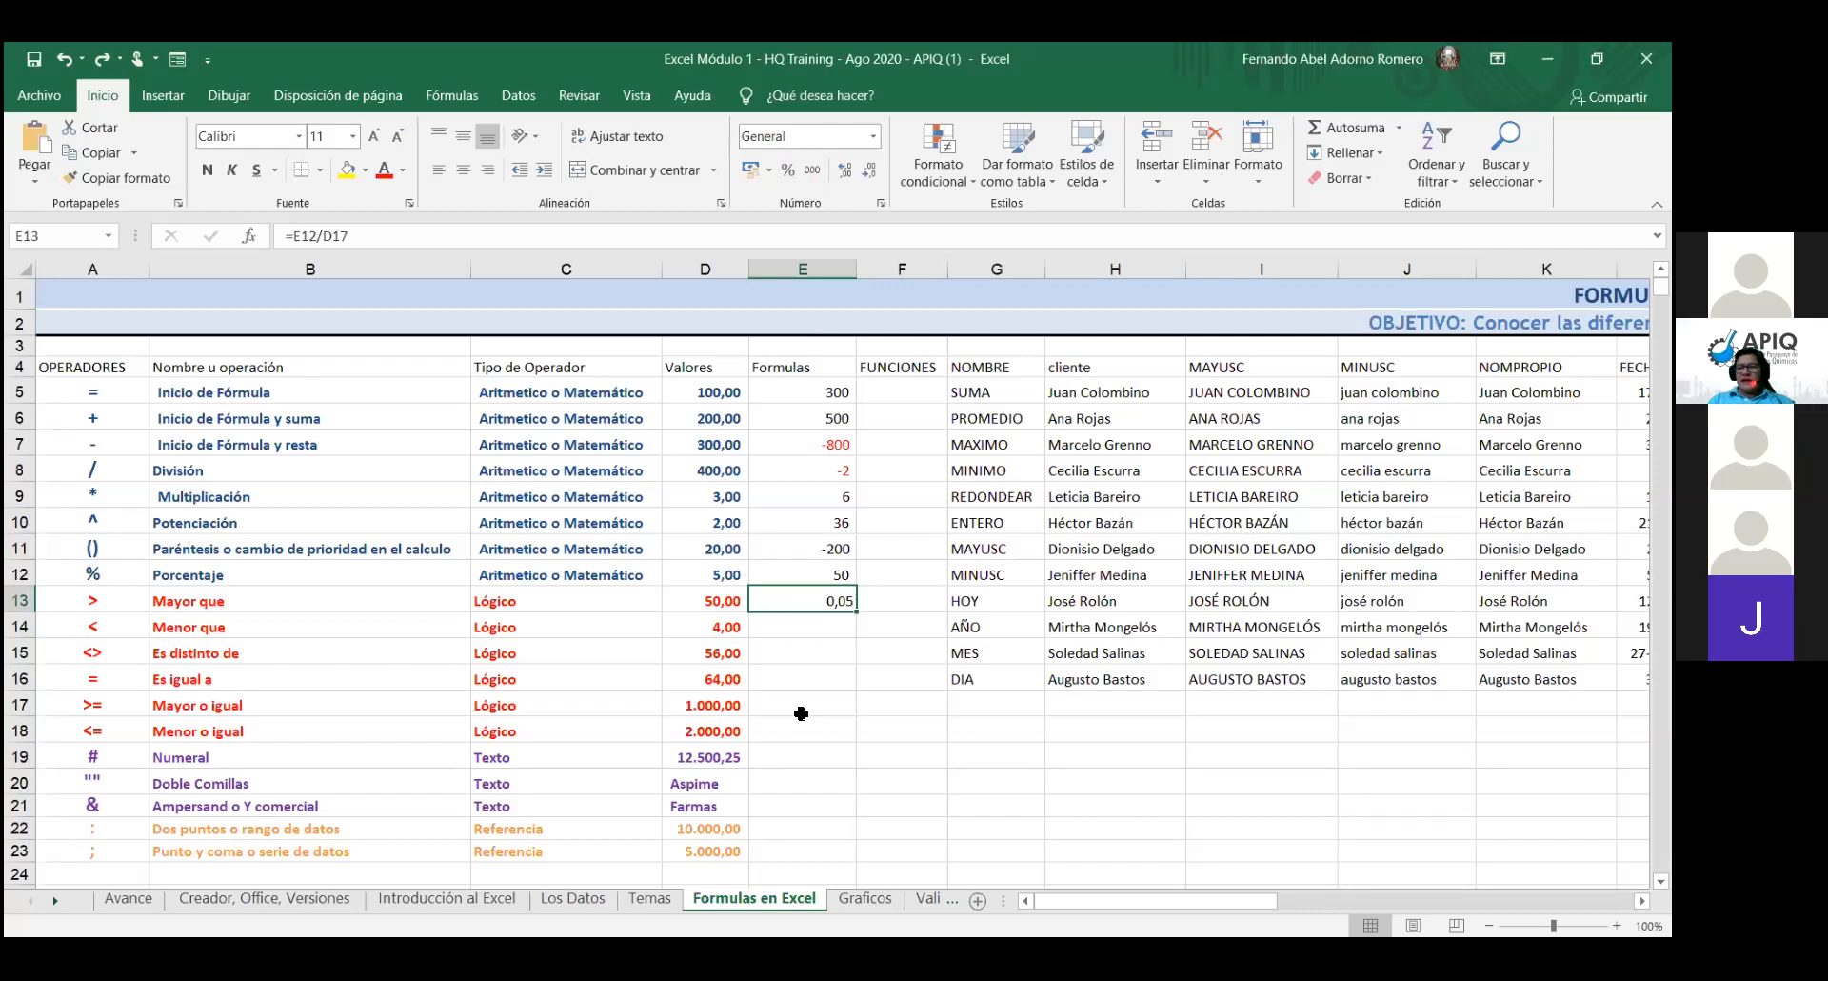
- Append *100 to E13's formula so =E12/D17*100 displays 5
{"action": "double_click", "coordinate": [828, 602]}
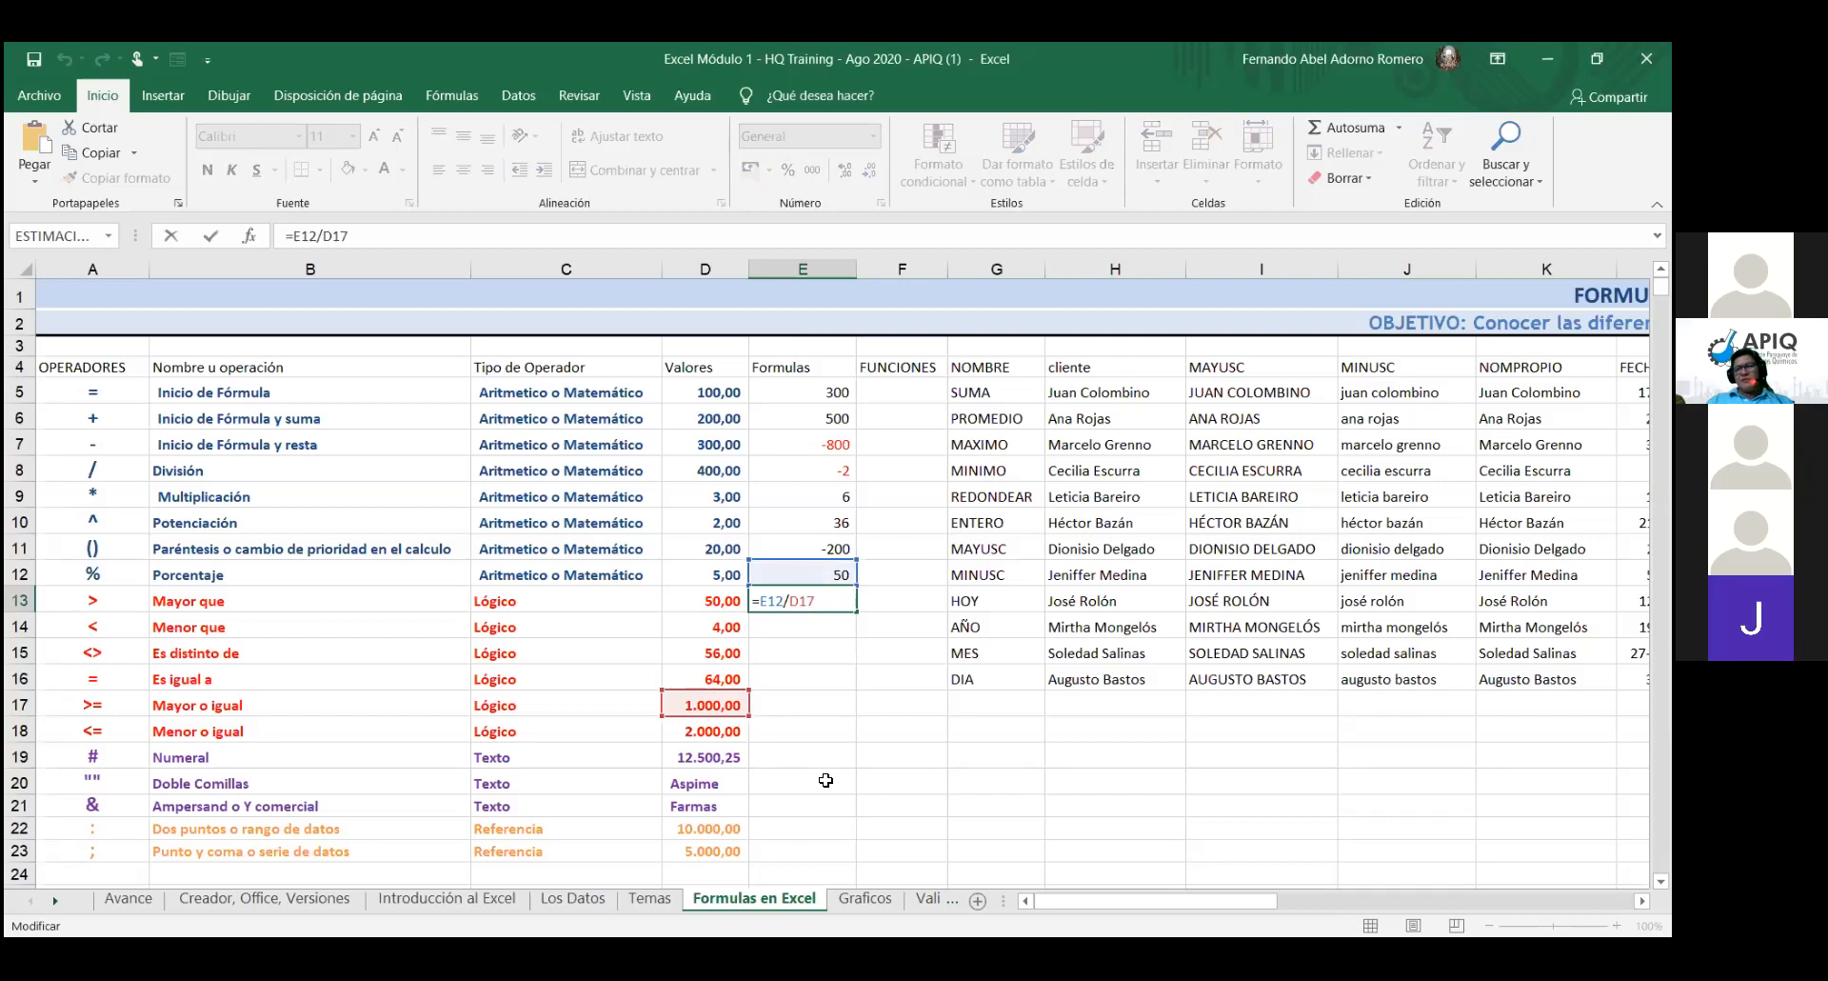
{"action": "type", "text": "*"}
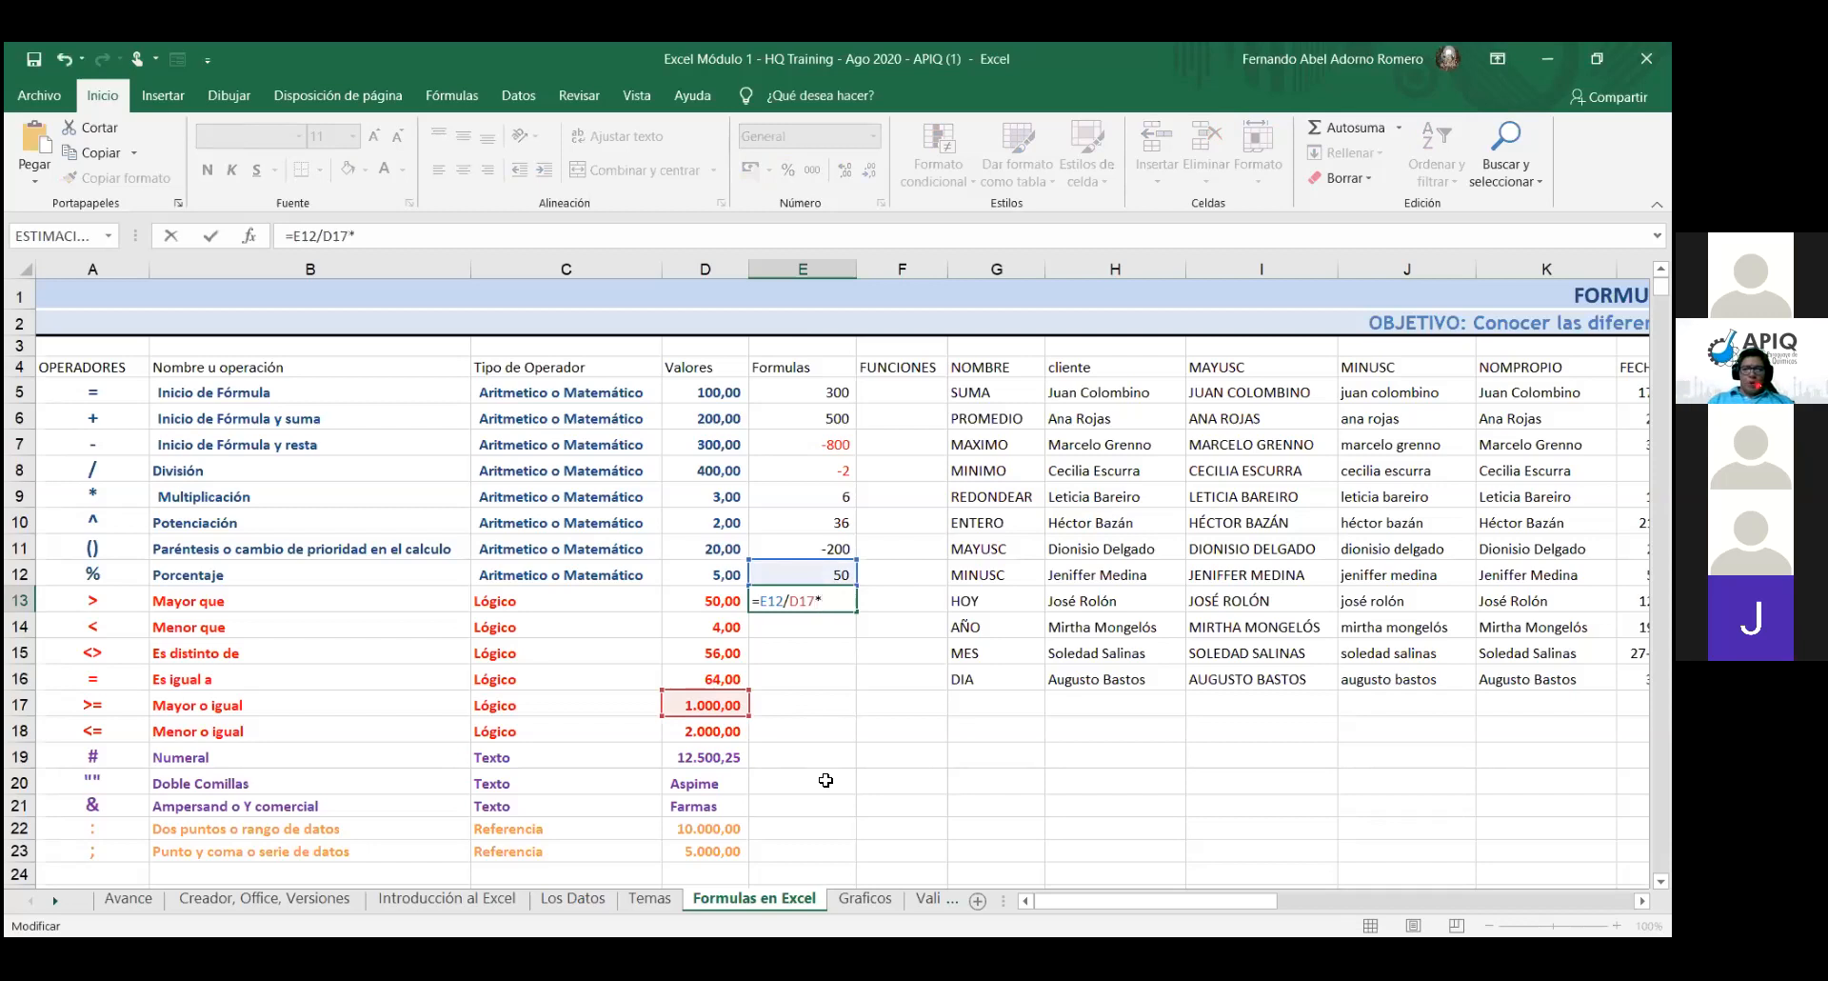
{"action": "type", "text": "100"}
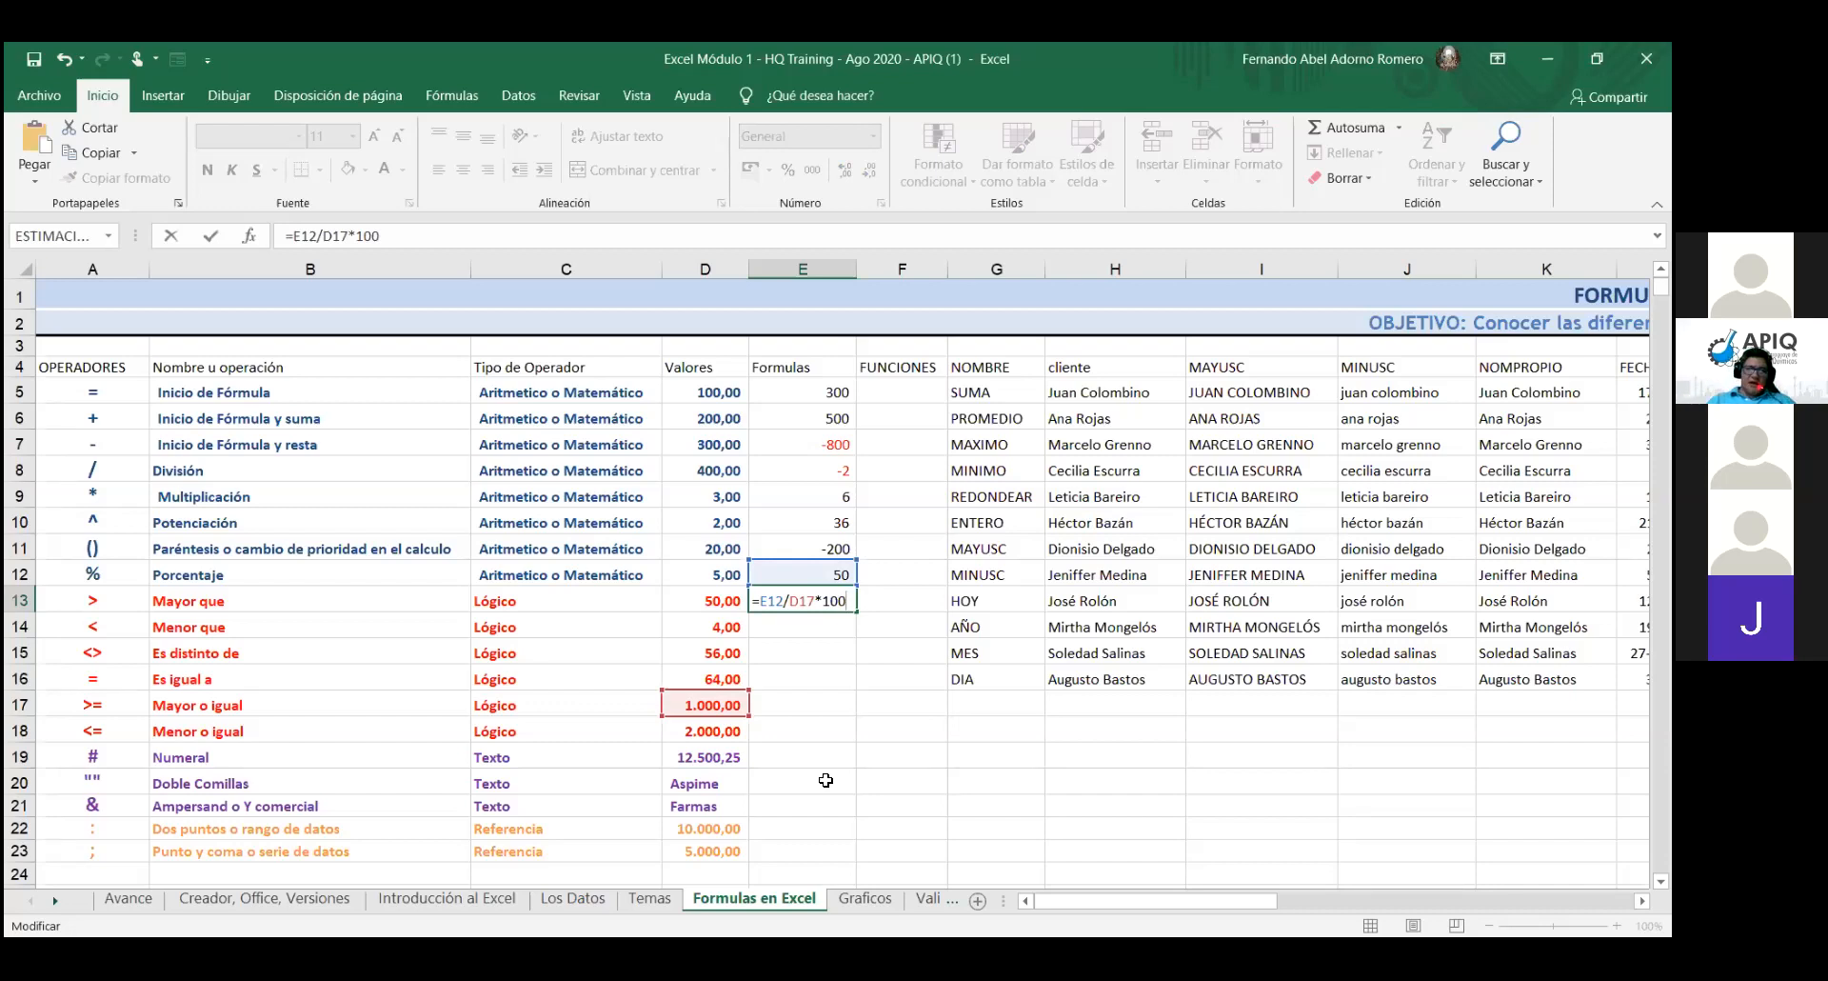
{"action": "key", "text": "Return"}
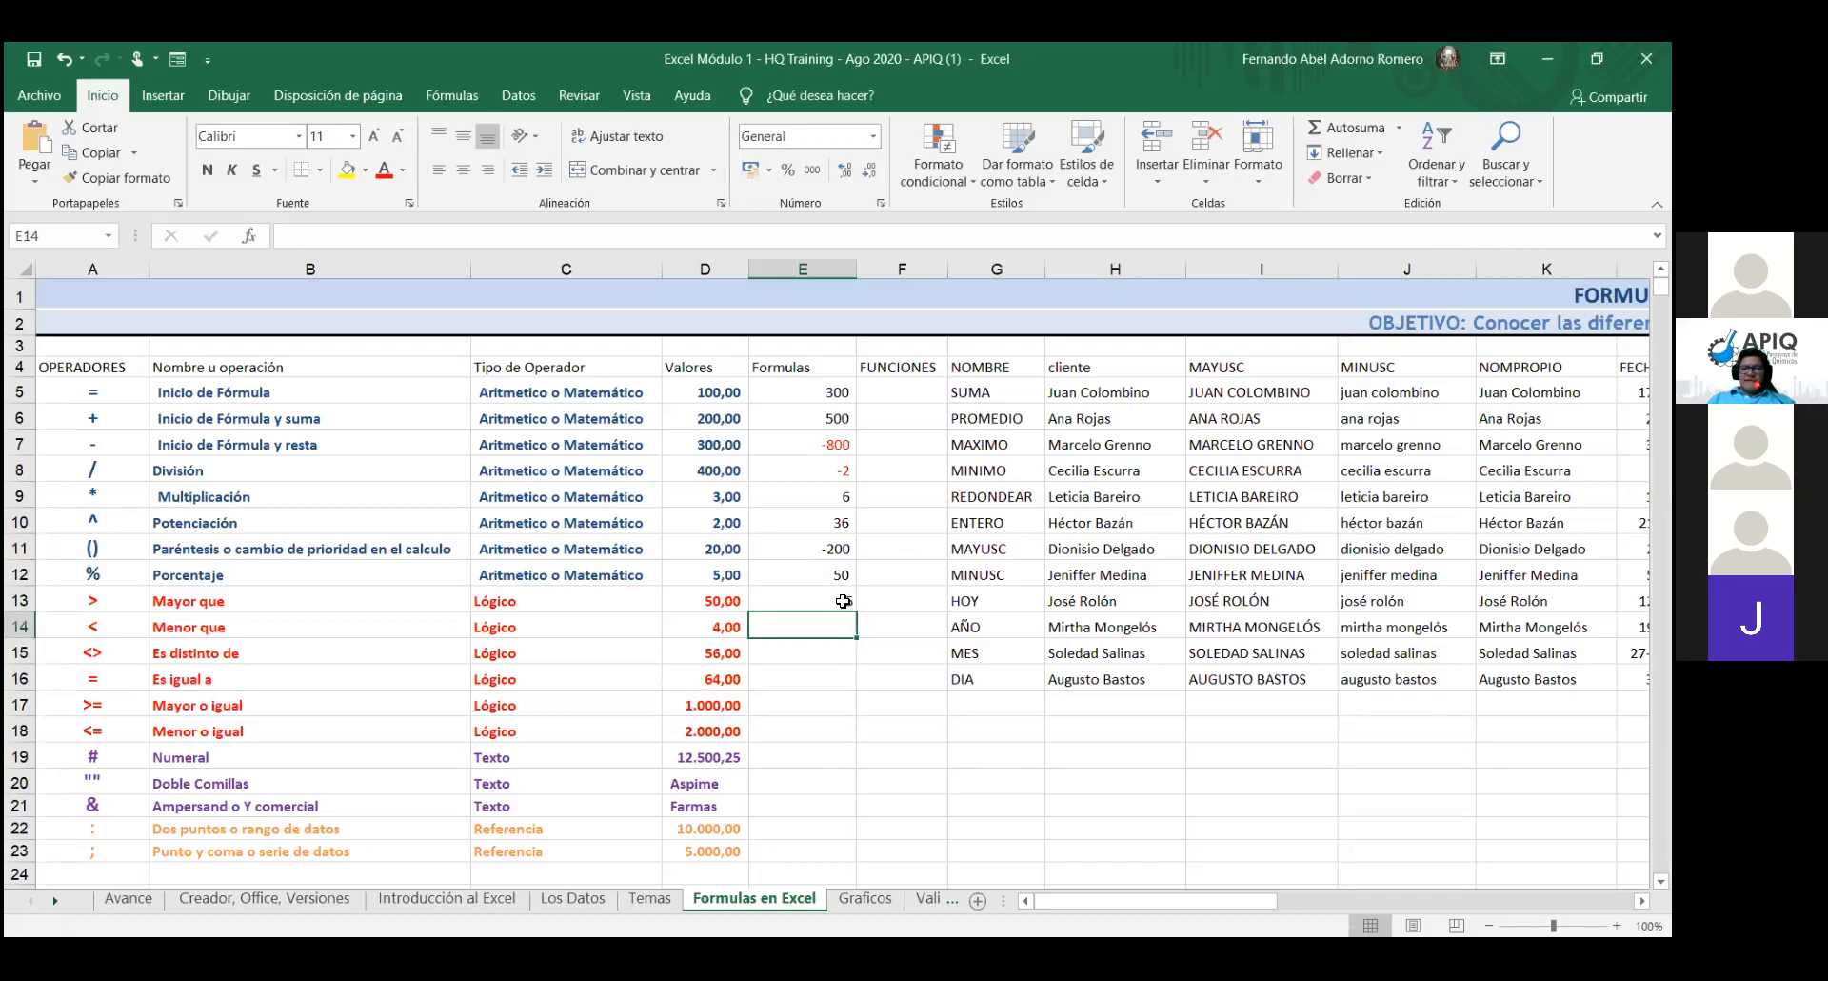
{"action": "left_click", "coordinate": [833, 575]}
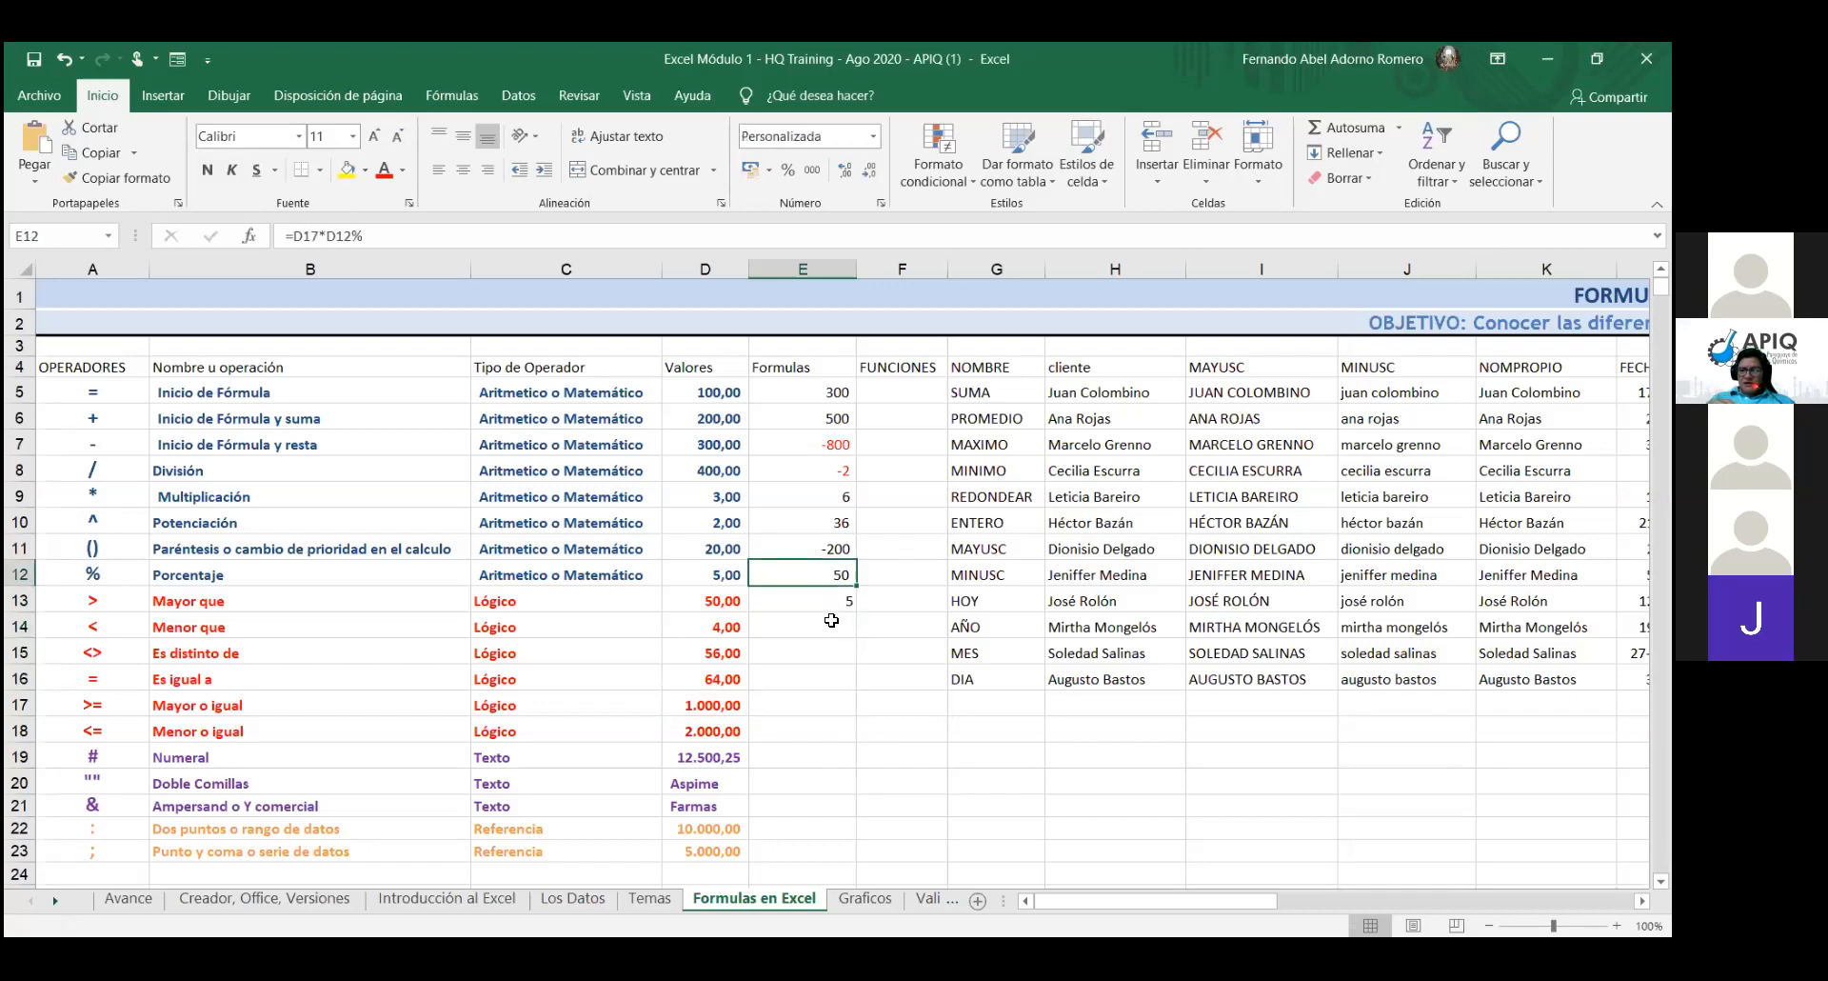
- Apply Percent Style to E13 so its result displays as 500%
{"action": "left_click", "coordinate": [833, 592]}
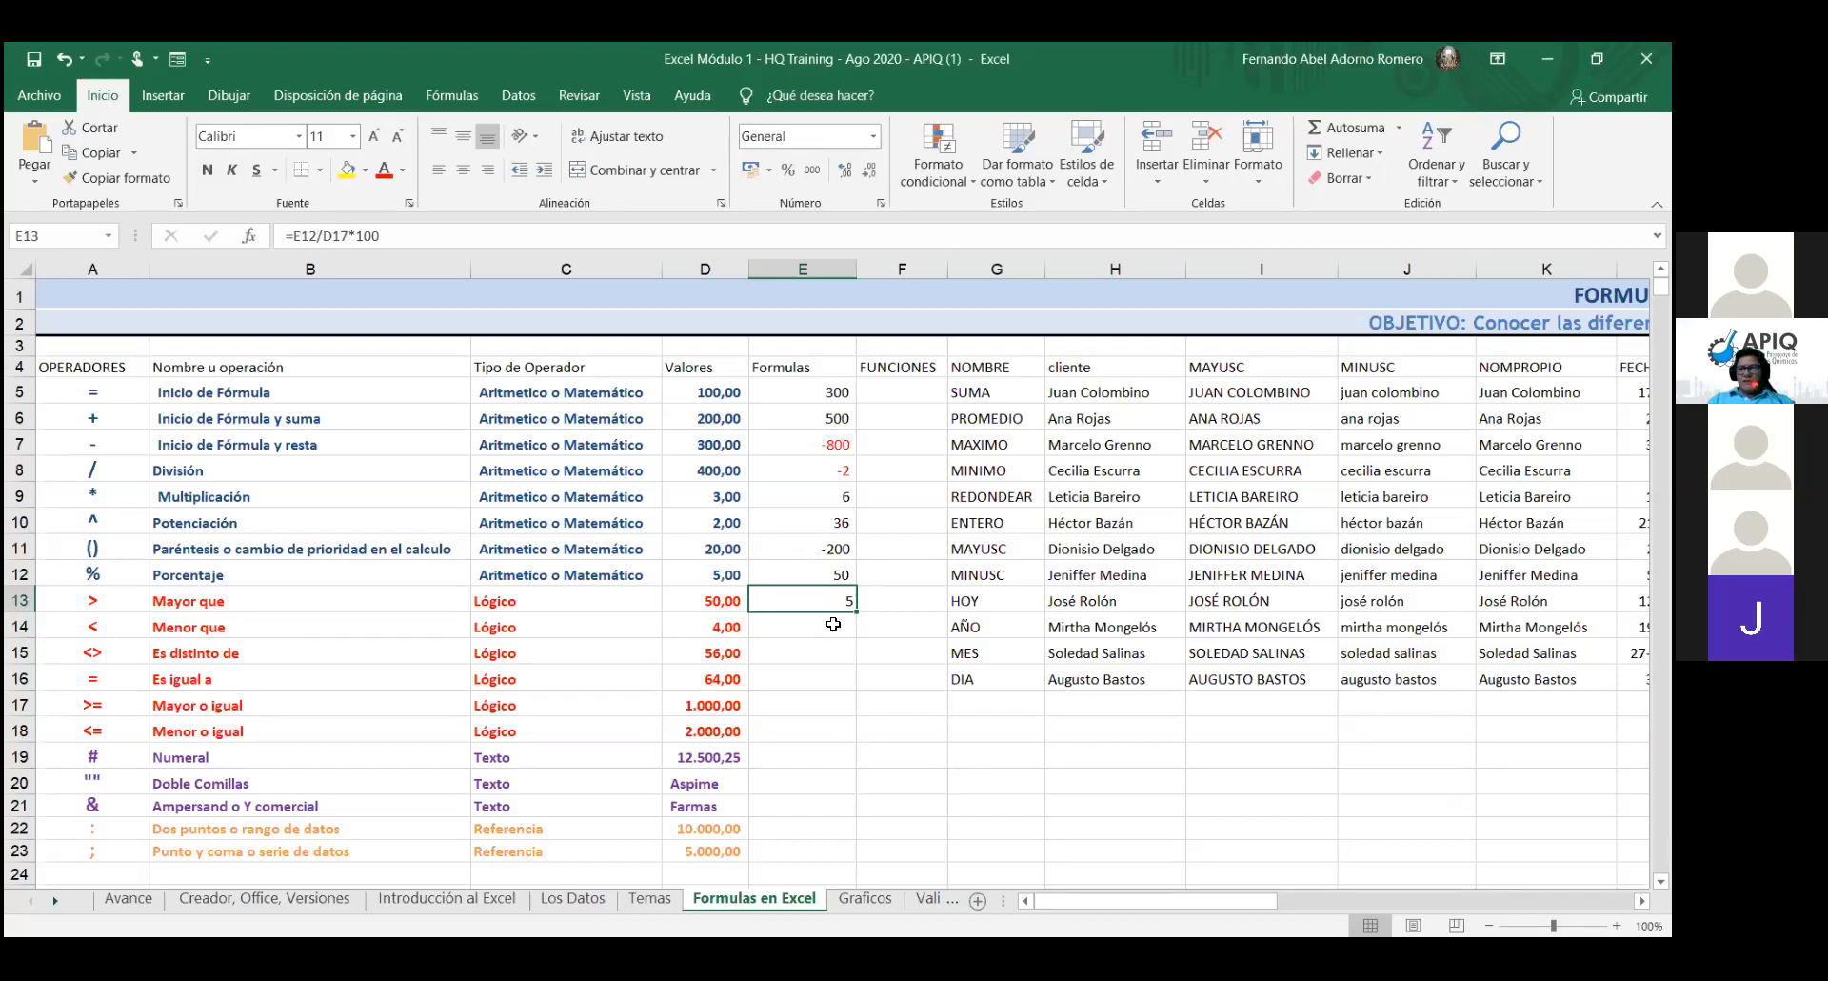
{"action": "left_click", "coordinate": [786, 174]}
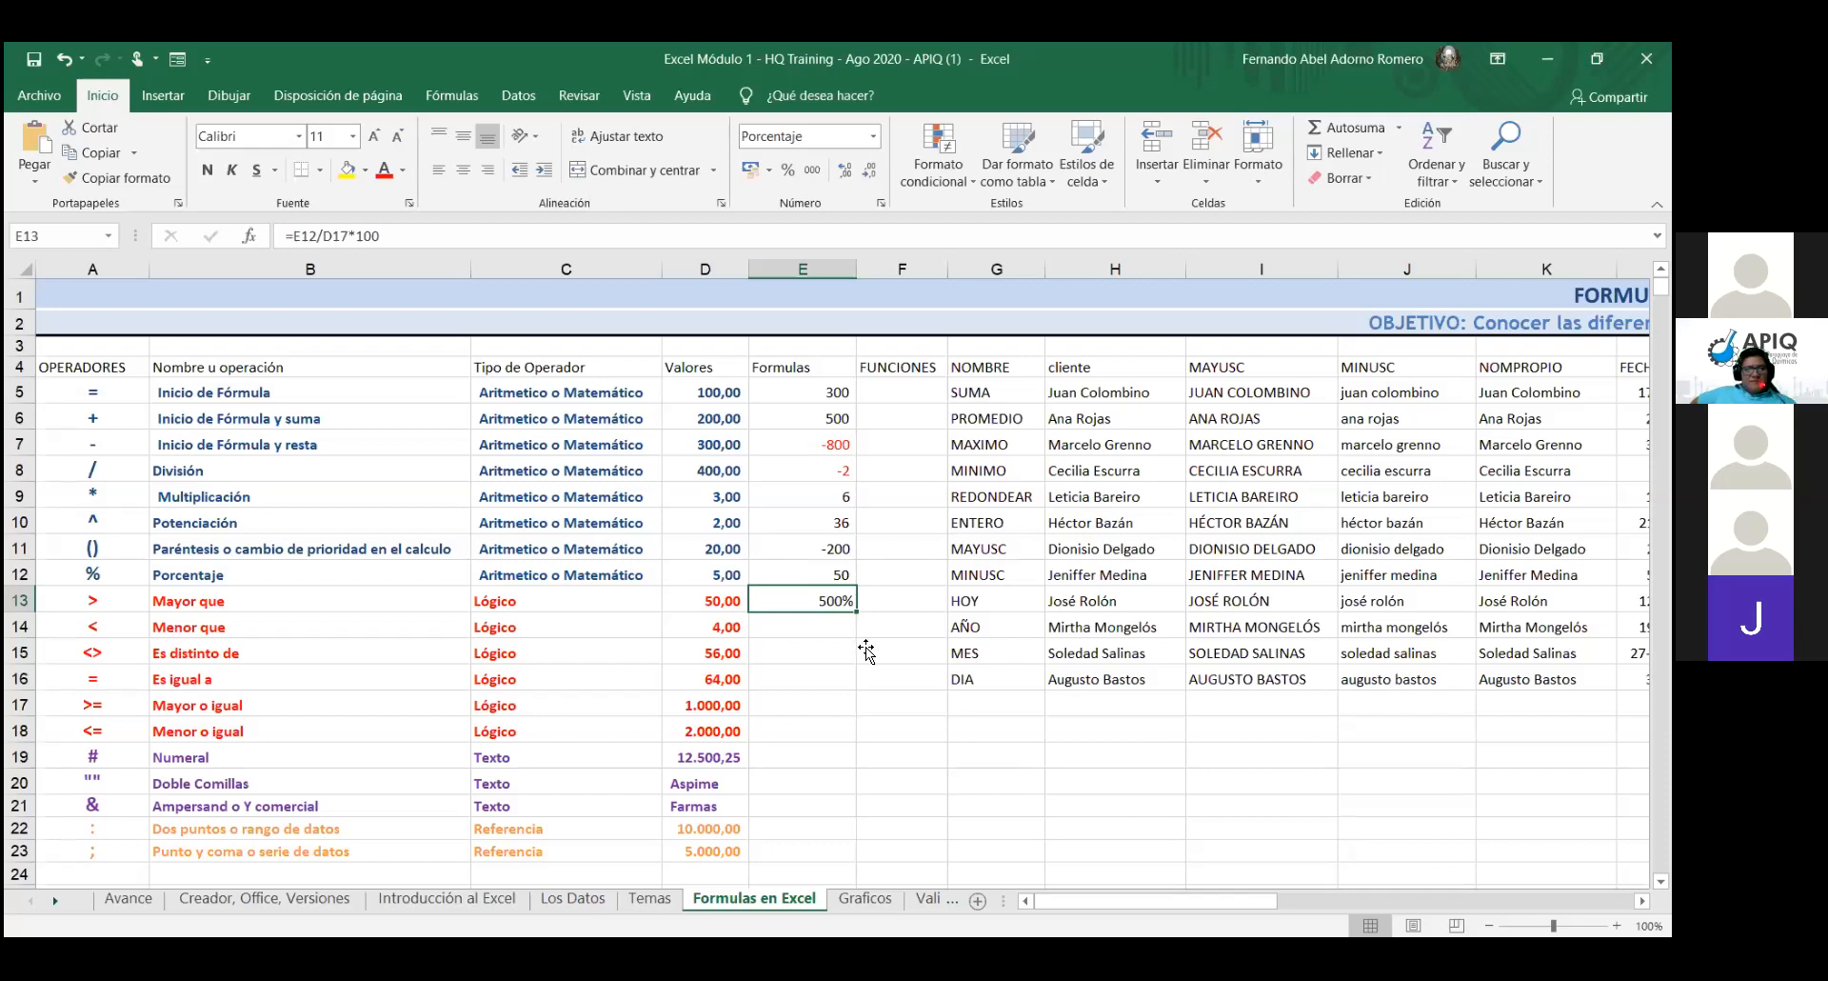
- Strip the *100 from E13's formula, leaving =E12/D17 shown as 5%
{"action": "double_click", "coordinate": [820, 595]}
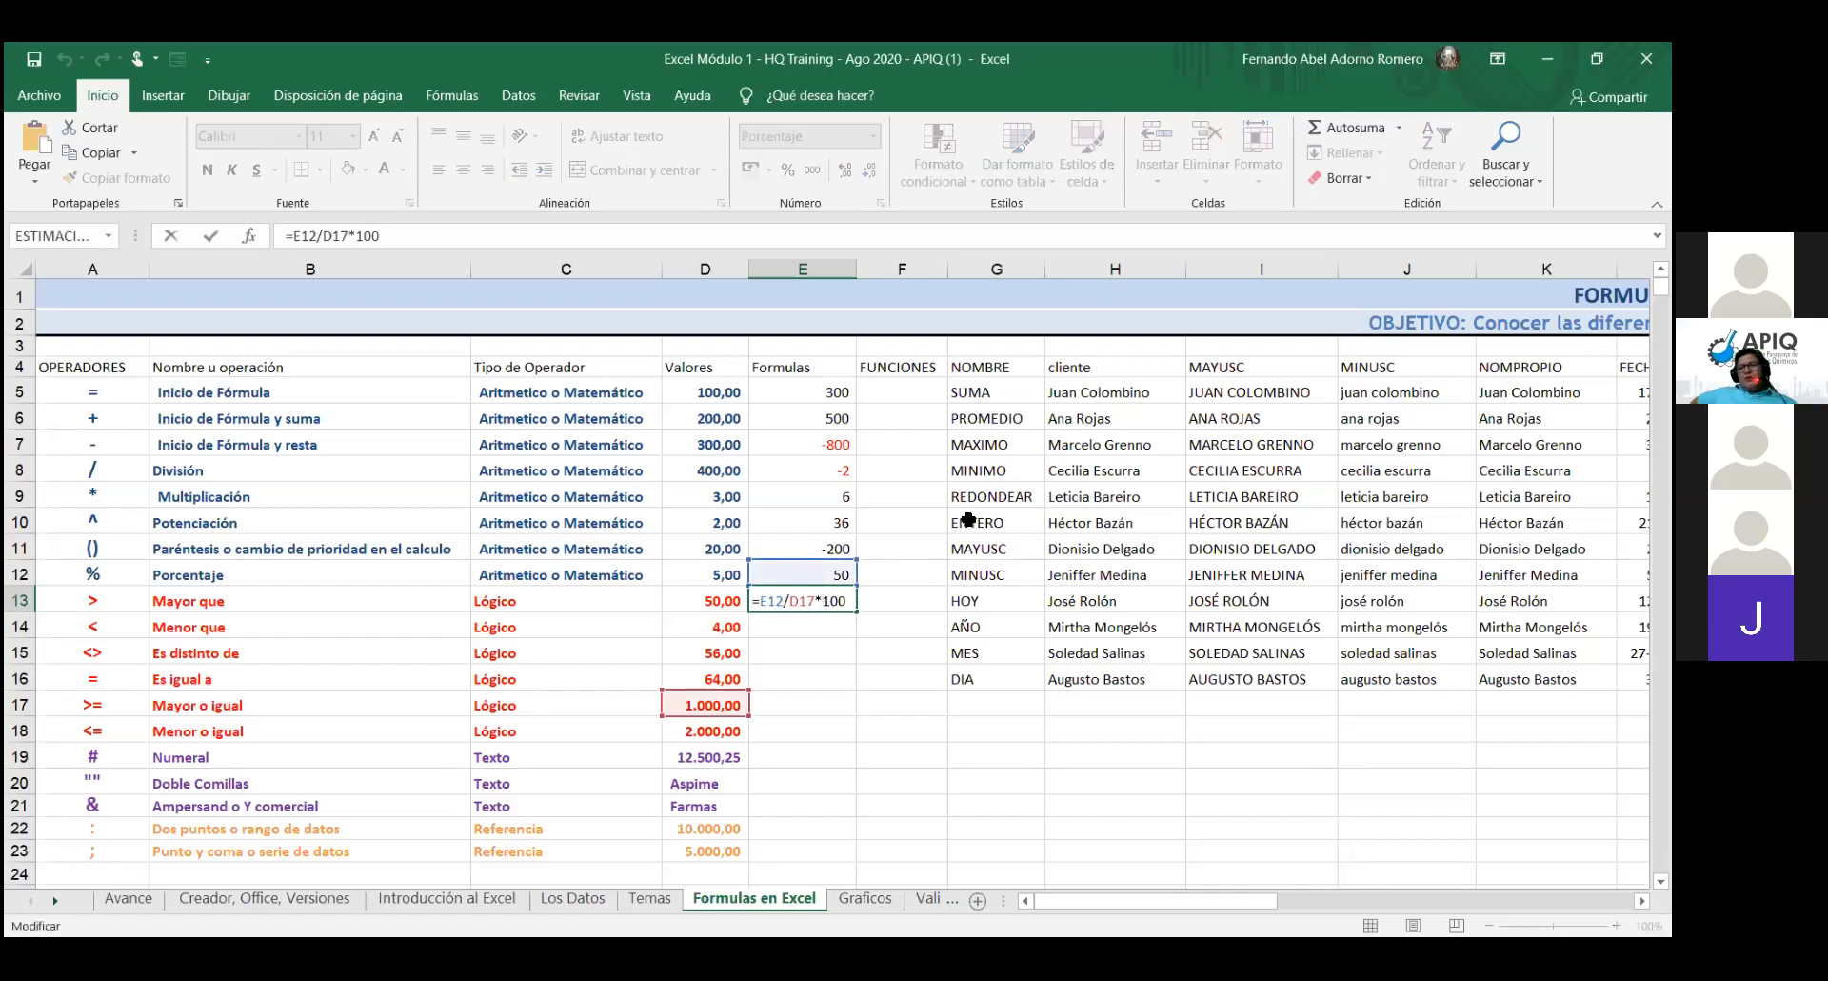
{"action": "key", "text": "Delete"}
{"action": "key", "text": "Delete"}
{"action": "key", "text": "Delete"}
{"action": "key", "text": "BackSpace"}
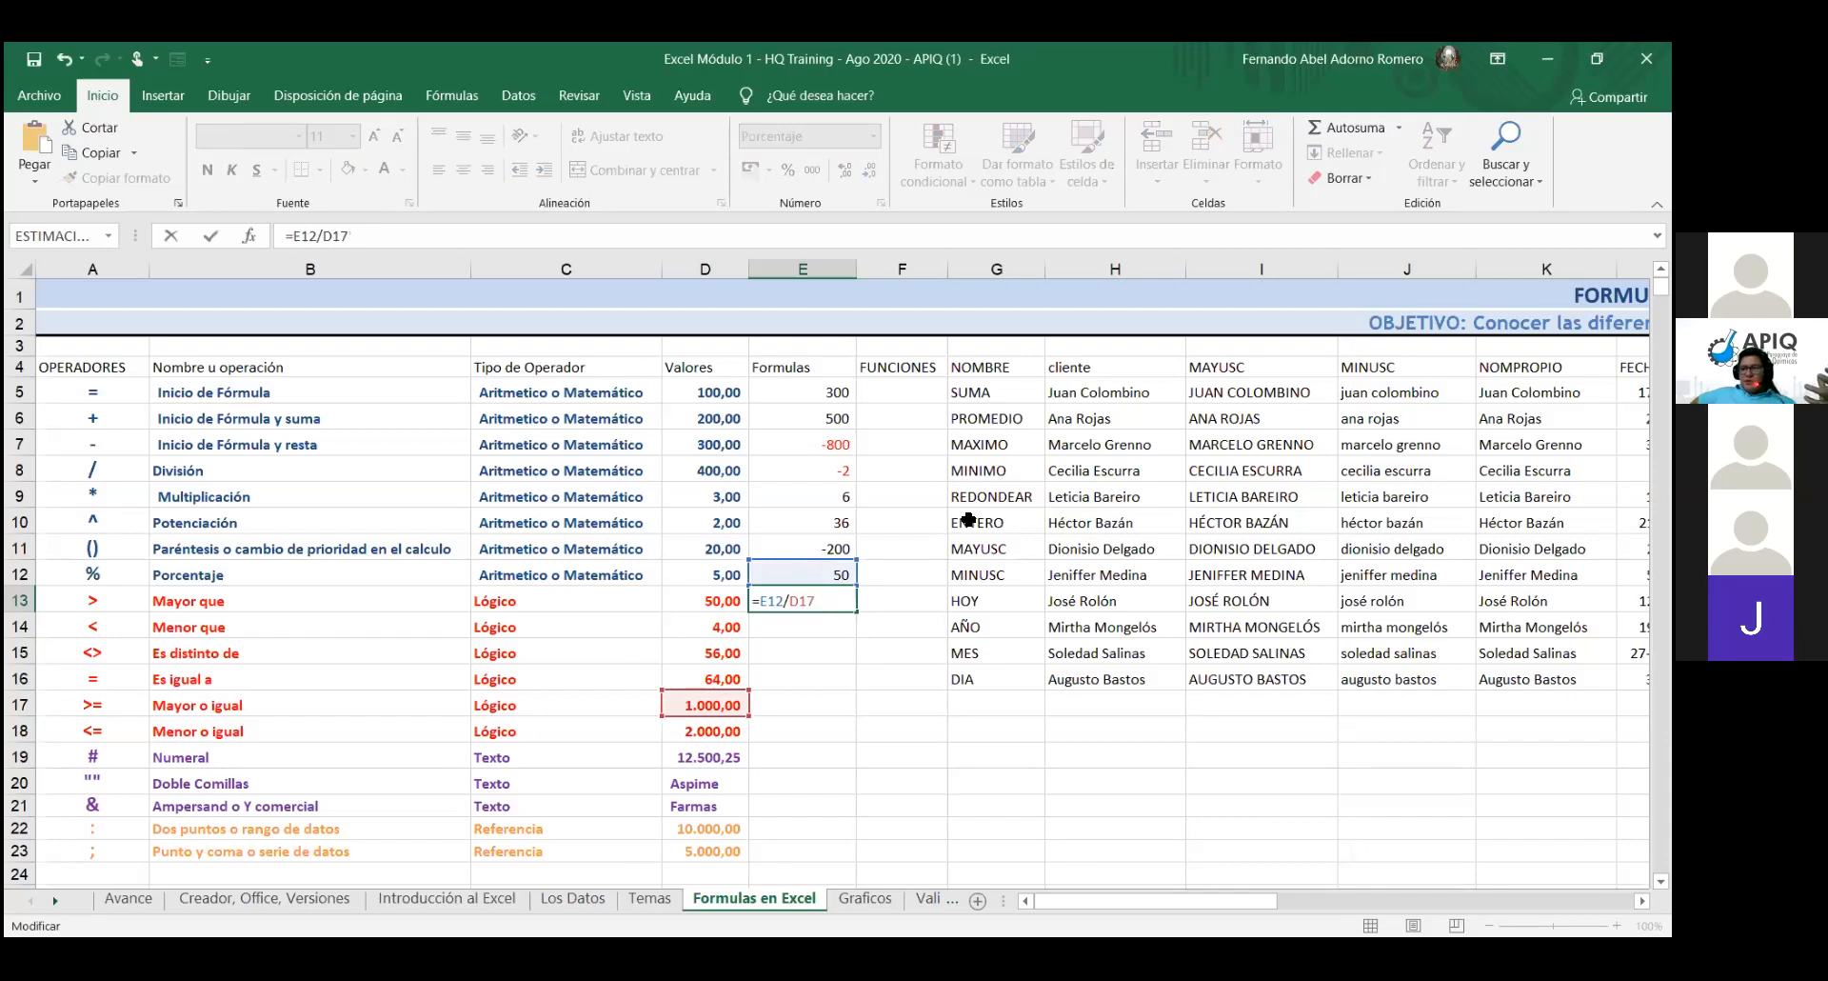
{"action": "key", "text": "Return"}
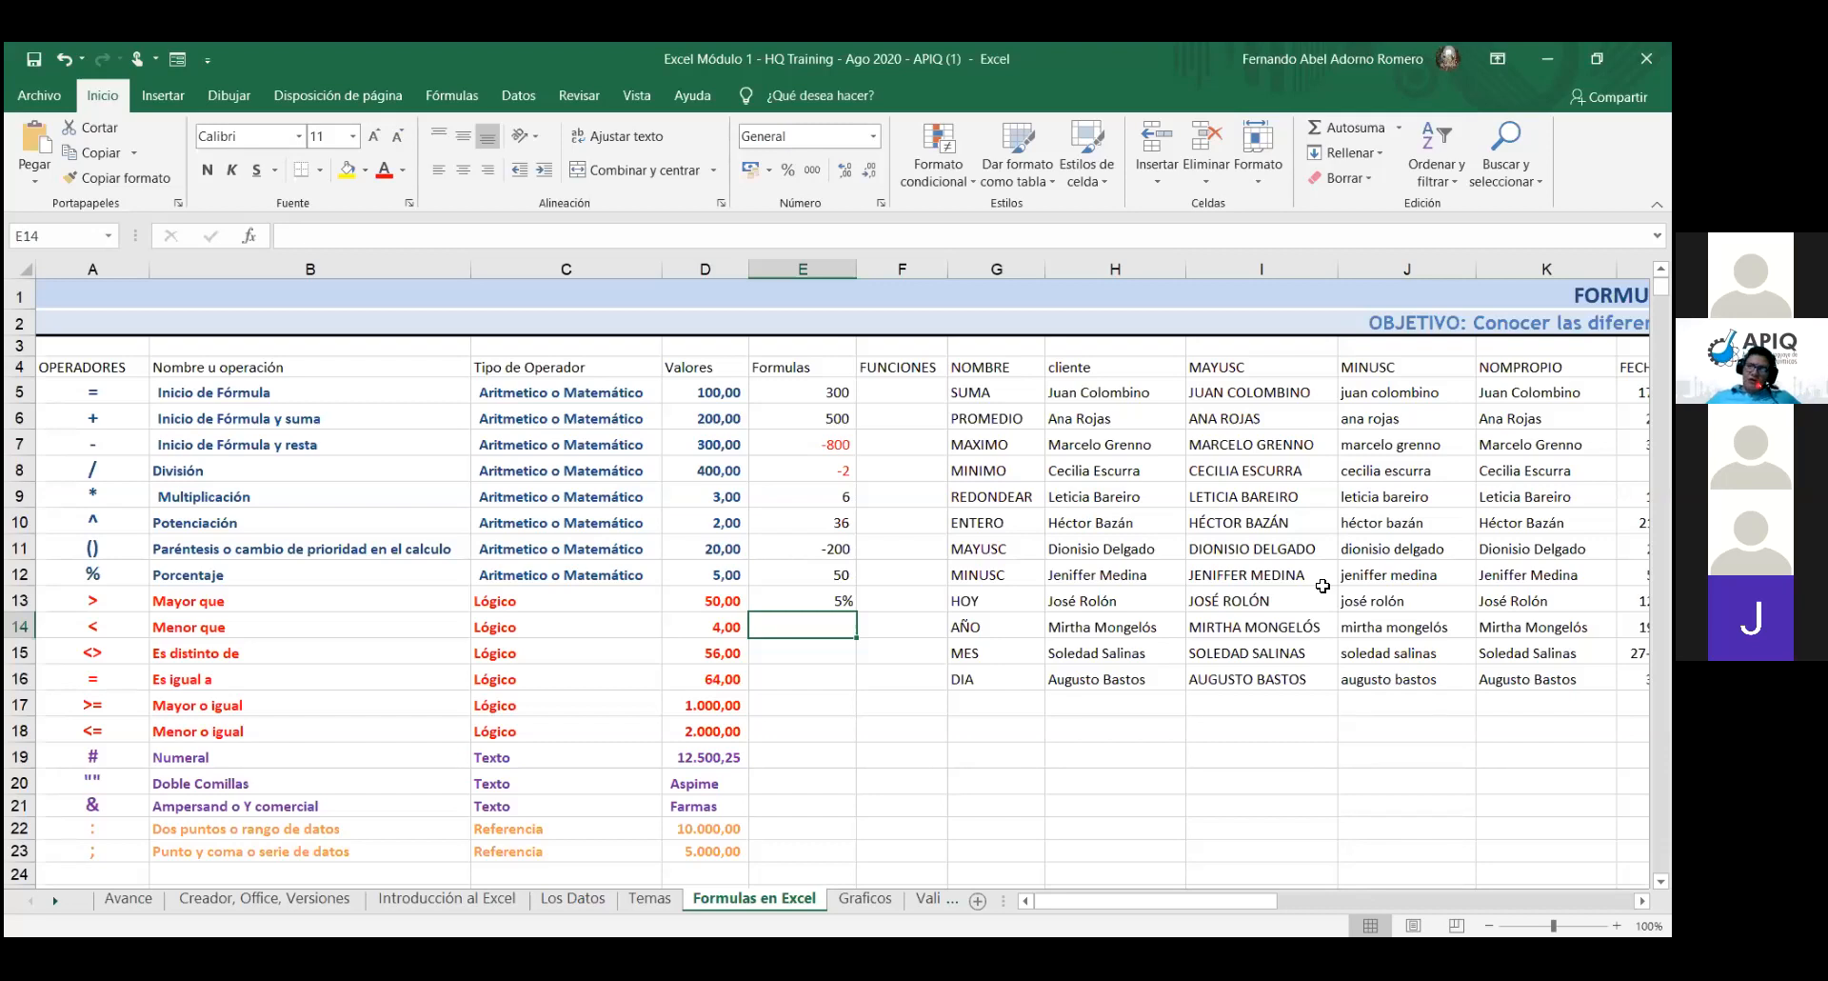
{"action": "key", "text": "Up"}
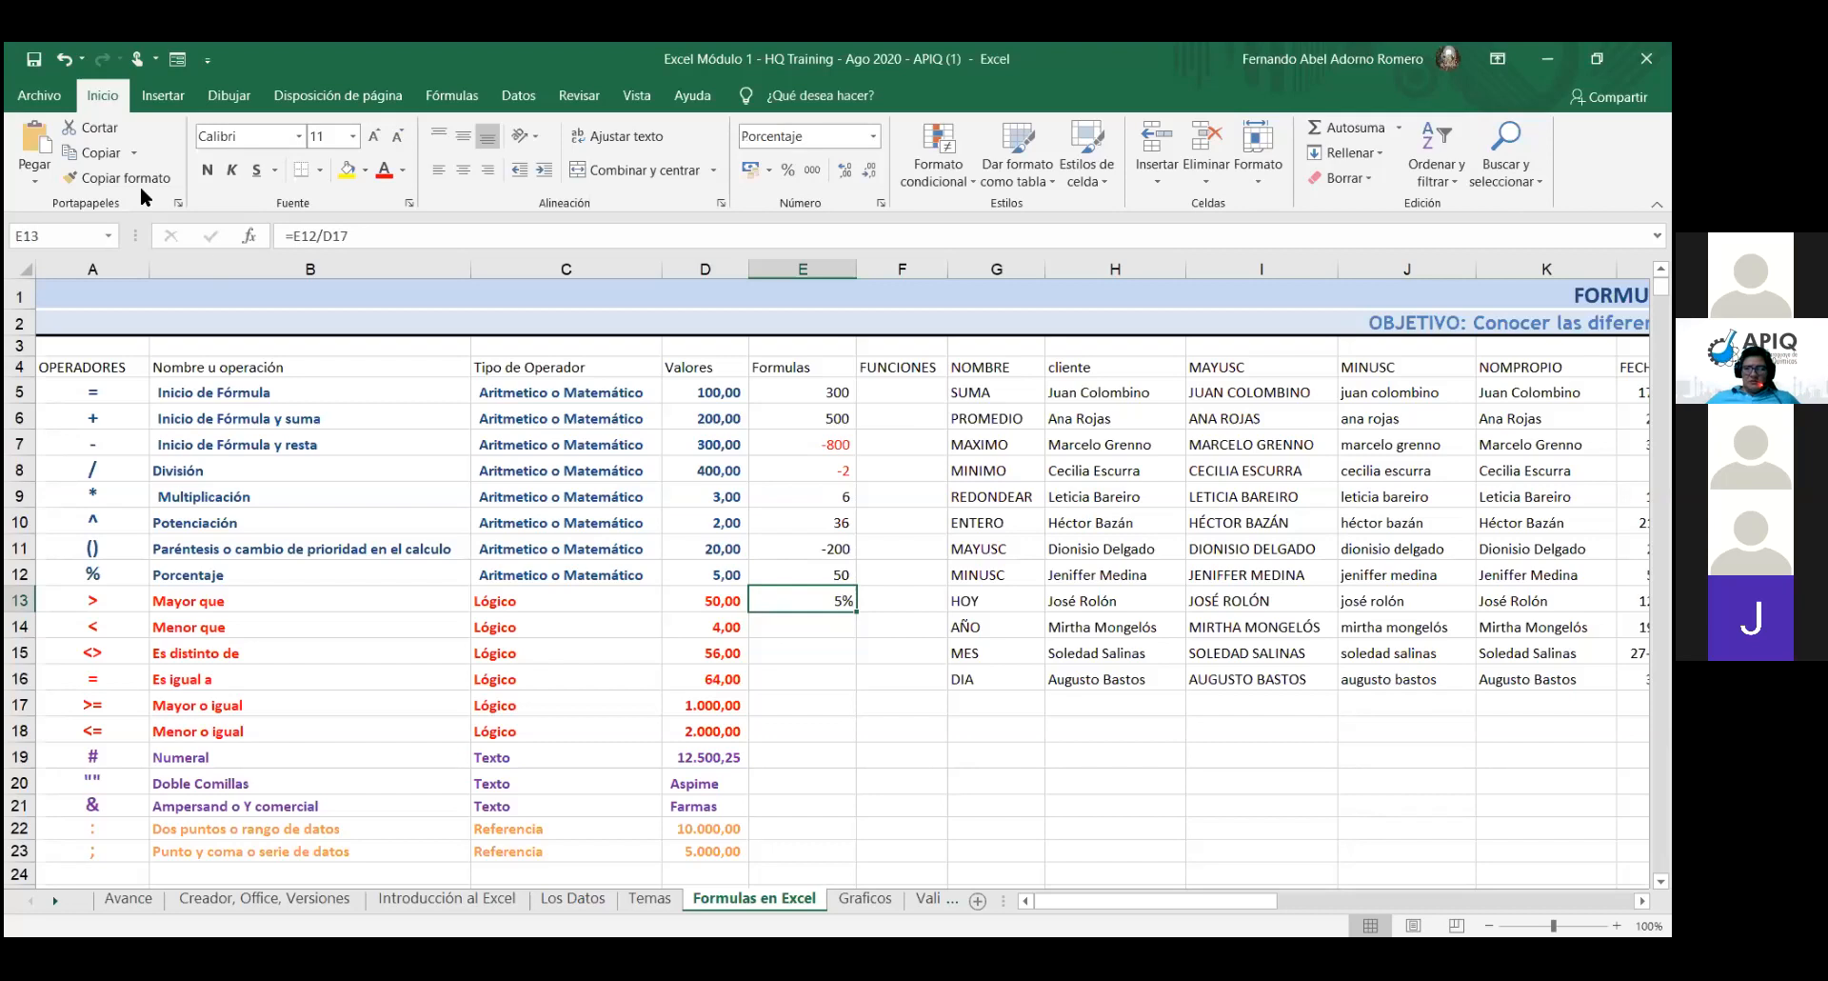
- Cut the =E12/D17 formula from E13 and paste it into F12, showing 5%
{"action": "left_click", "coordinate": [99, 127]}
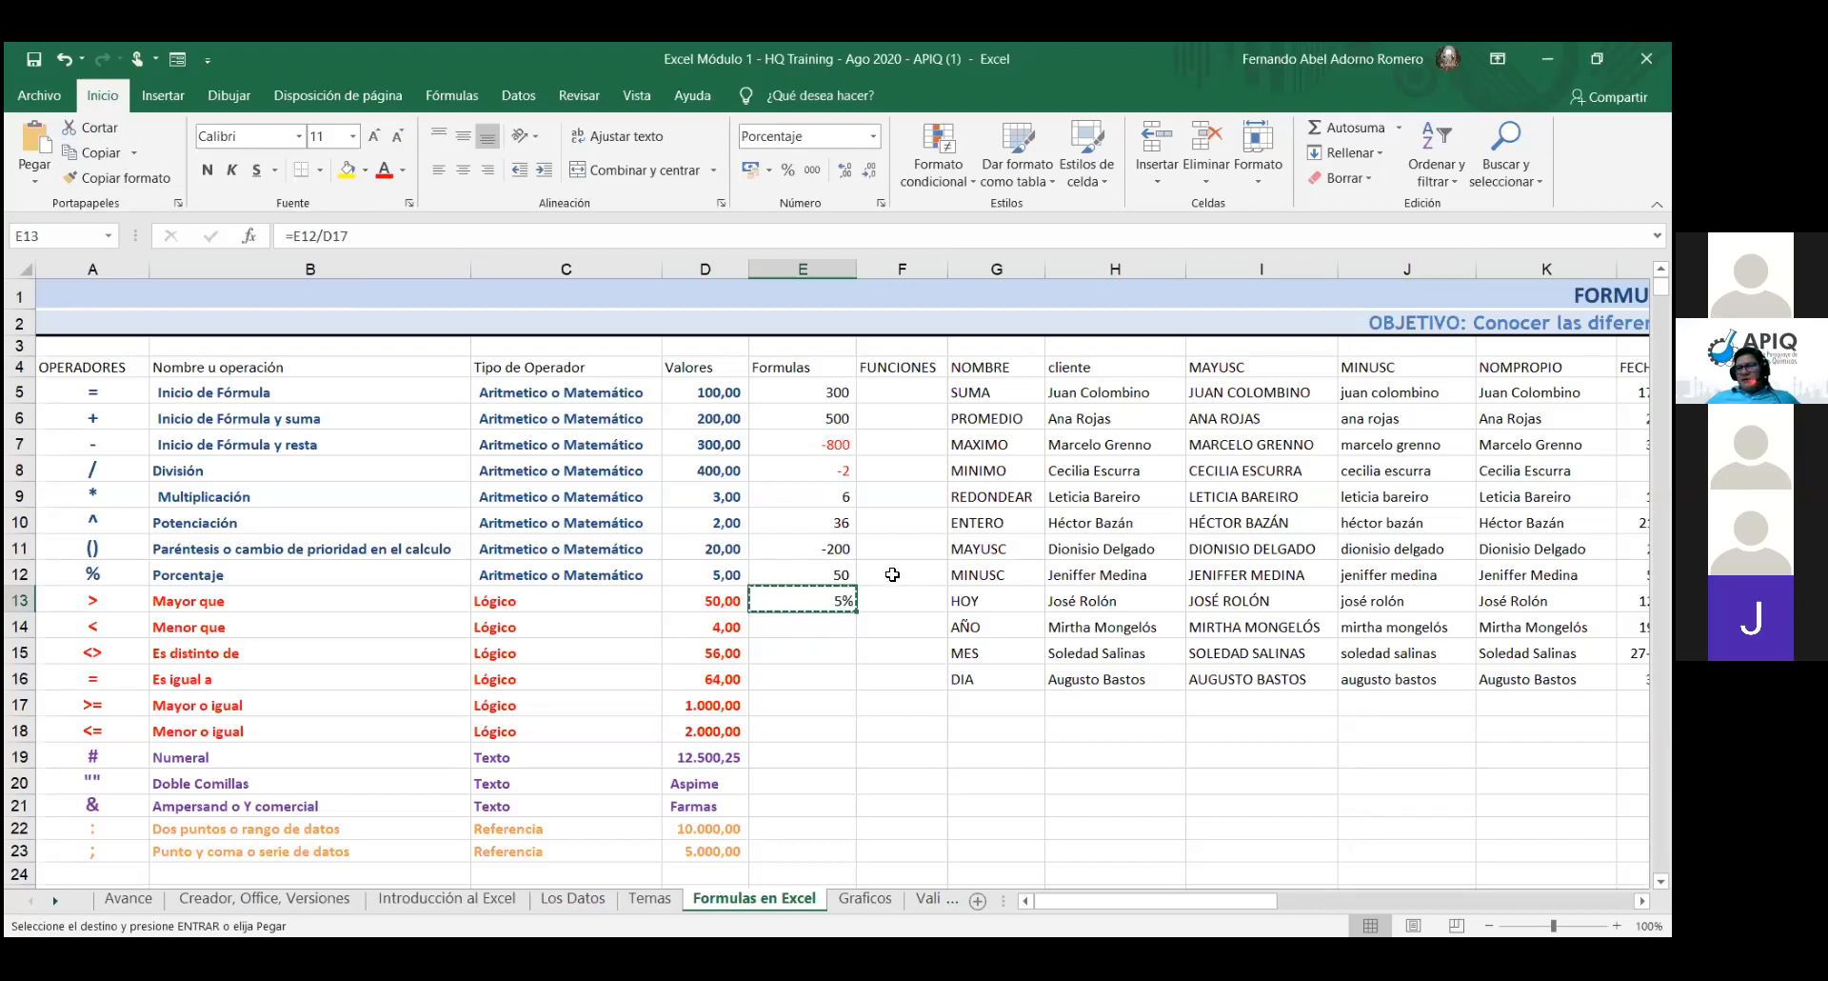
{"action": "left_click", "coordinate": [892, 574]}
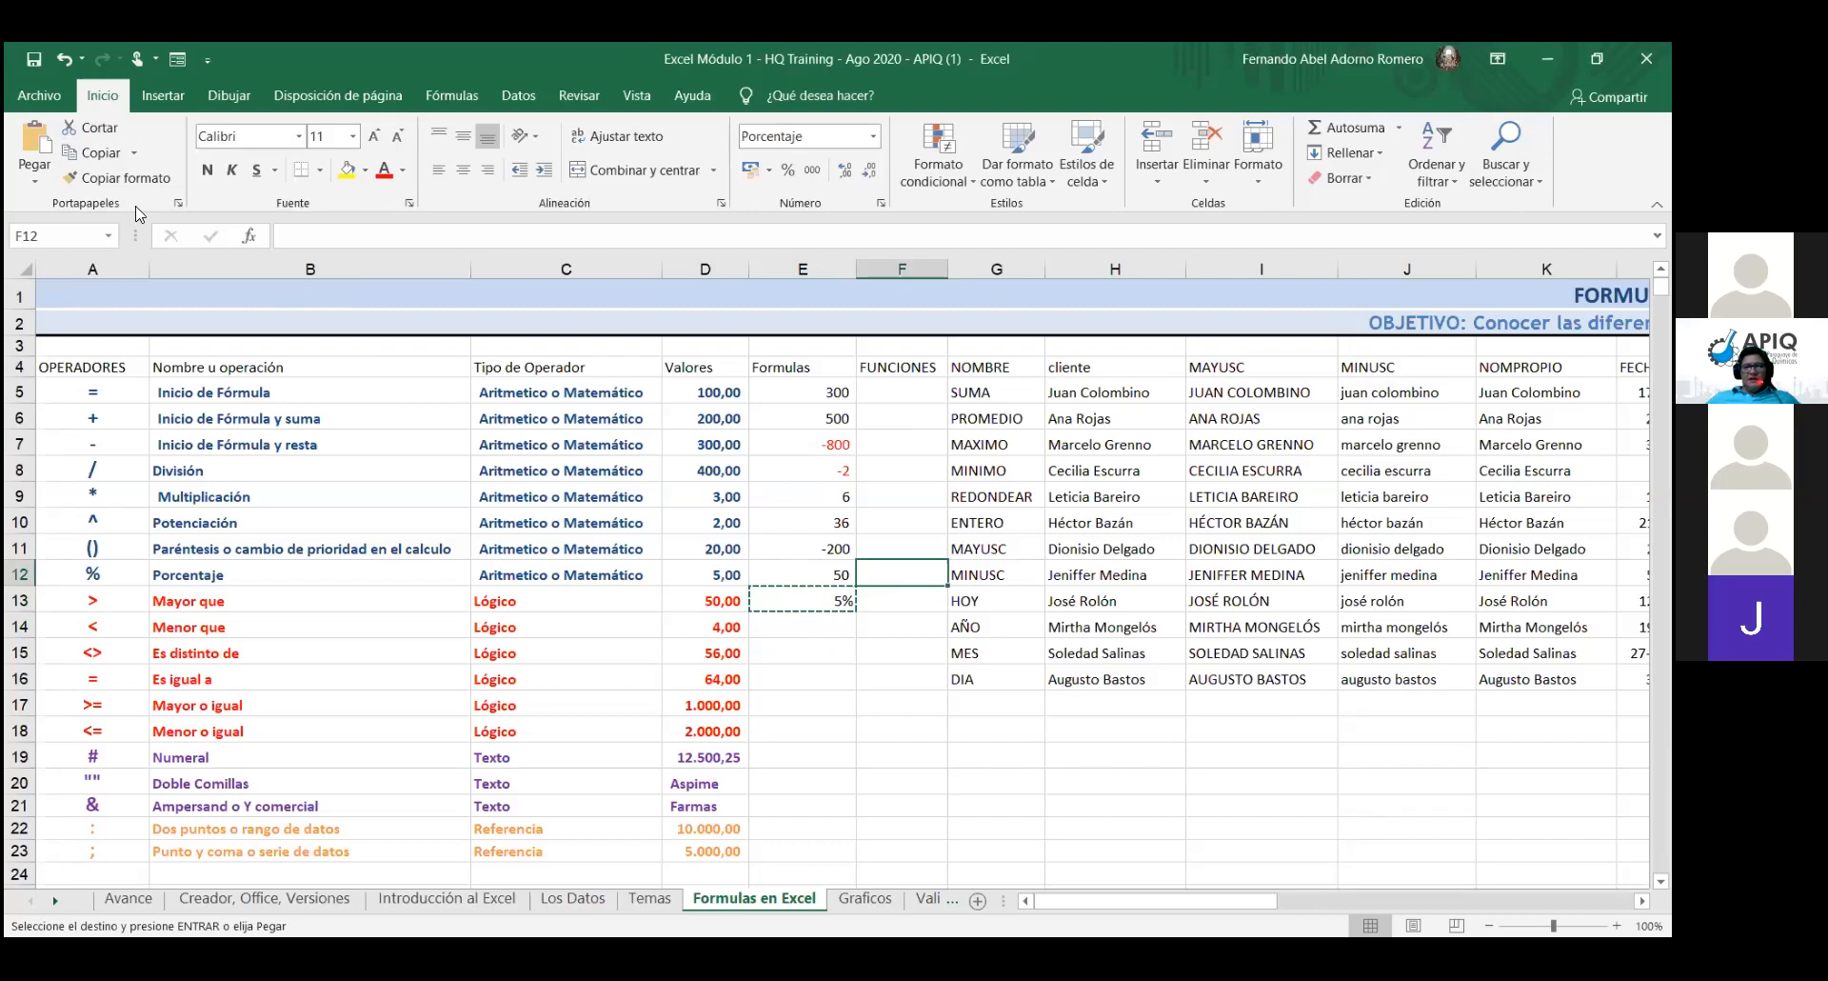
{"action": "left_click", "coordinate": [31, 145]}
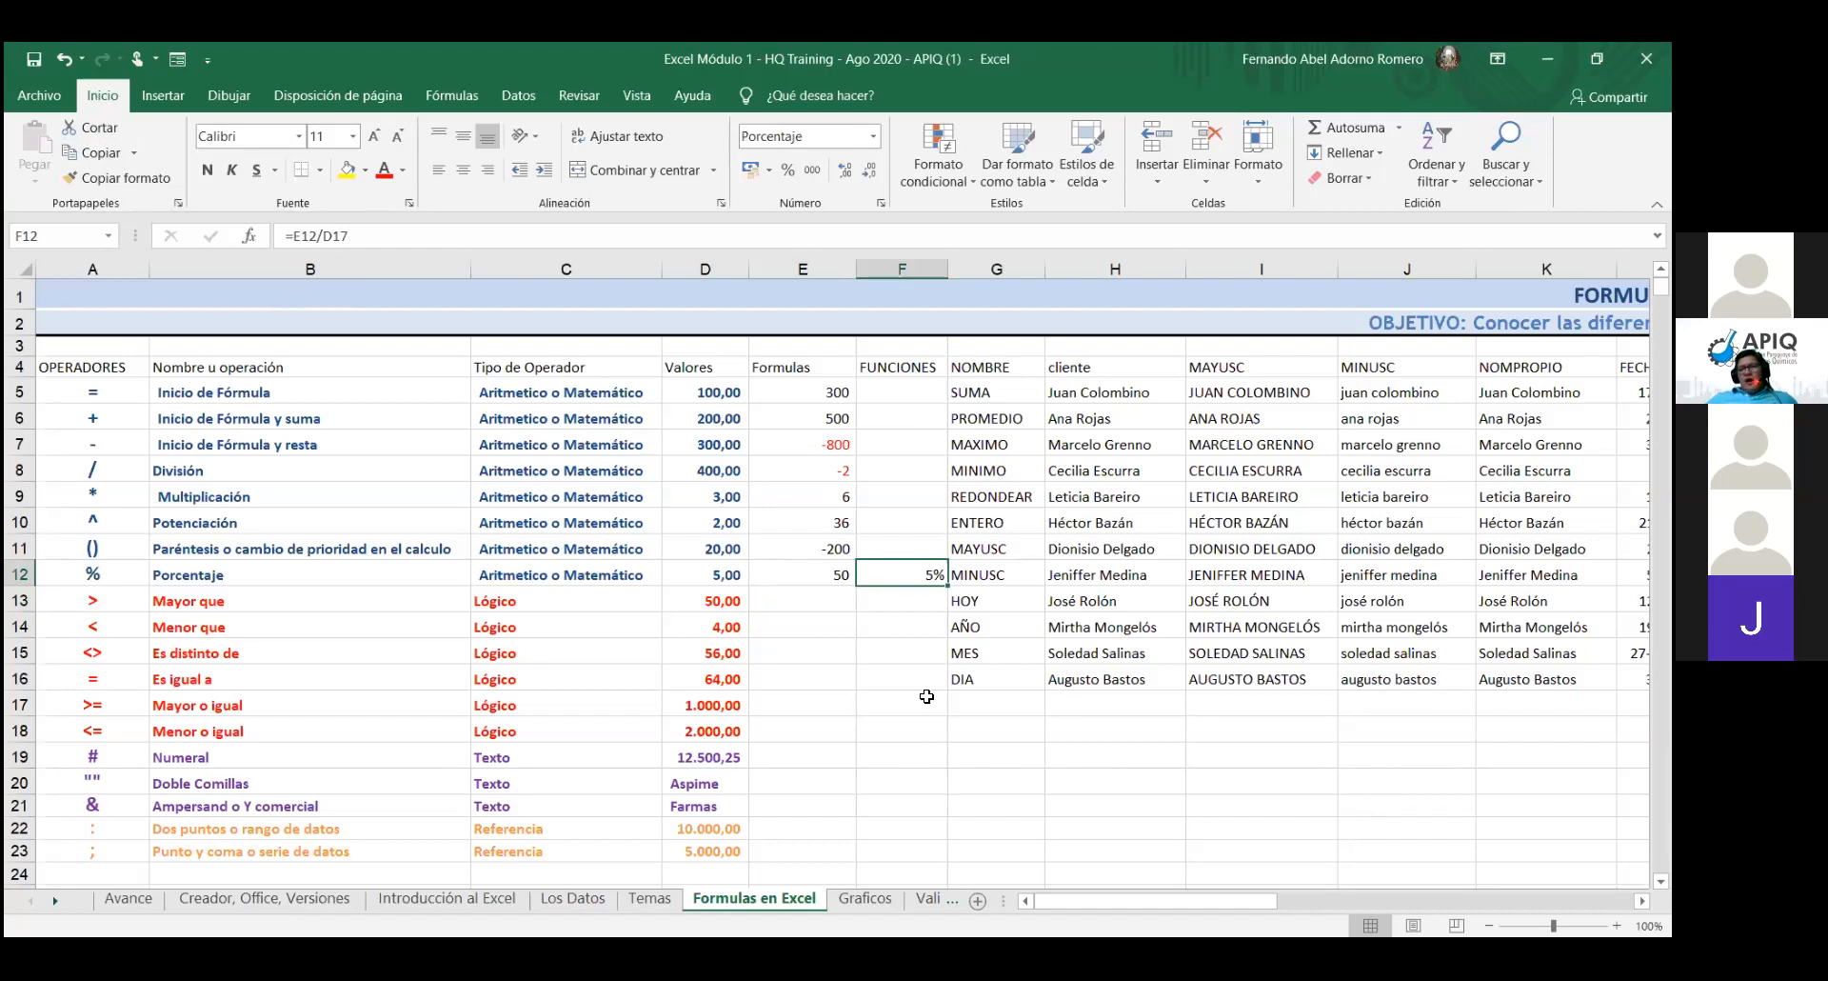
{"action": "left_click", "coordinate": [826, 596]}
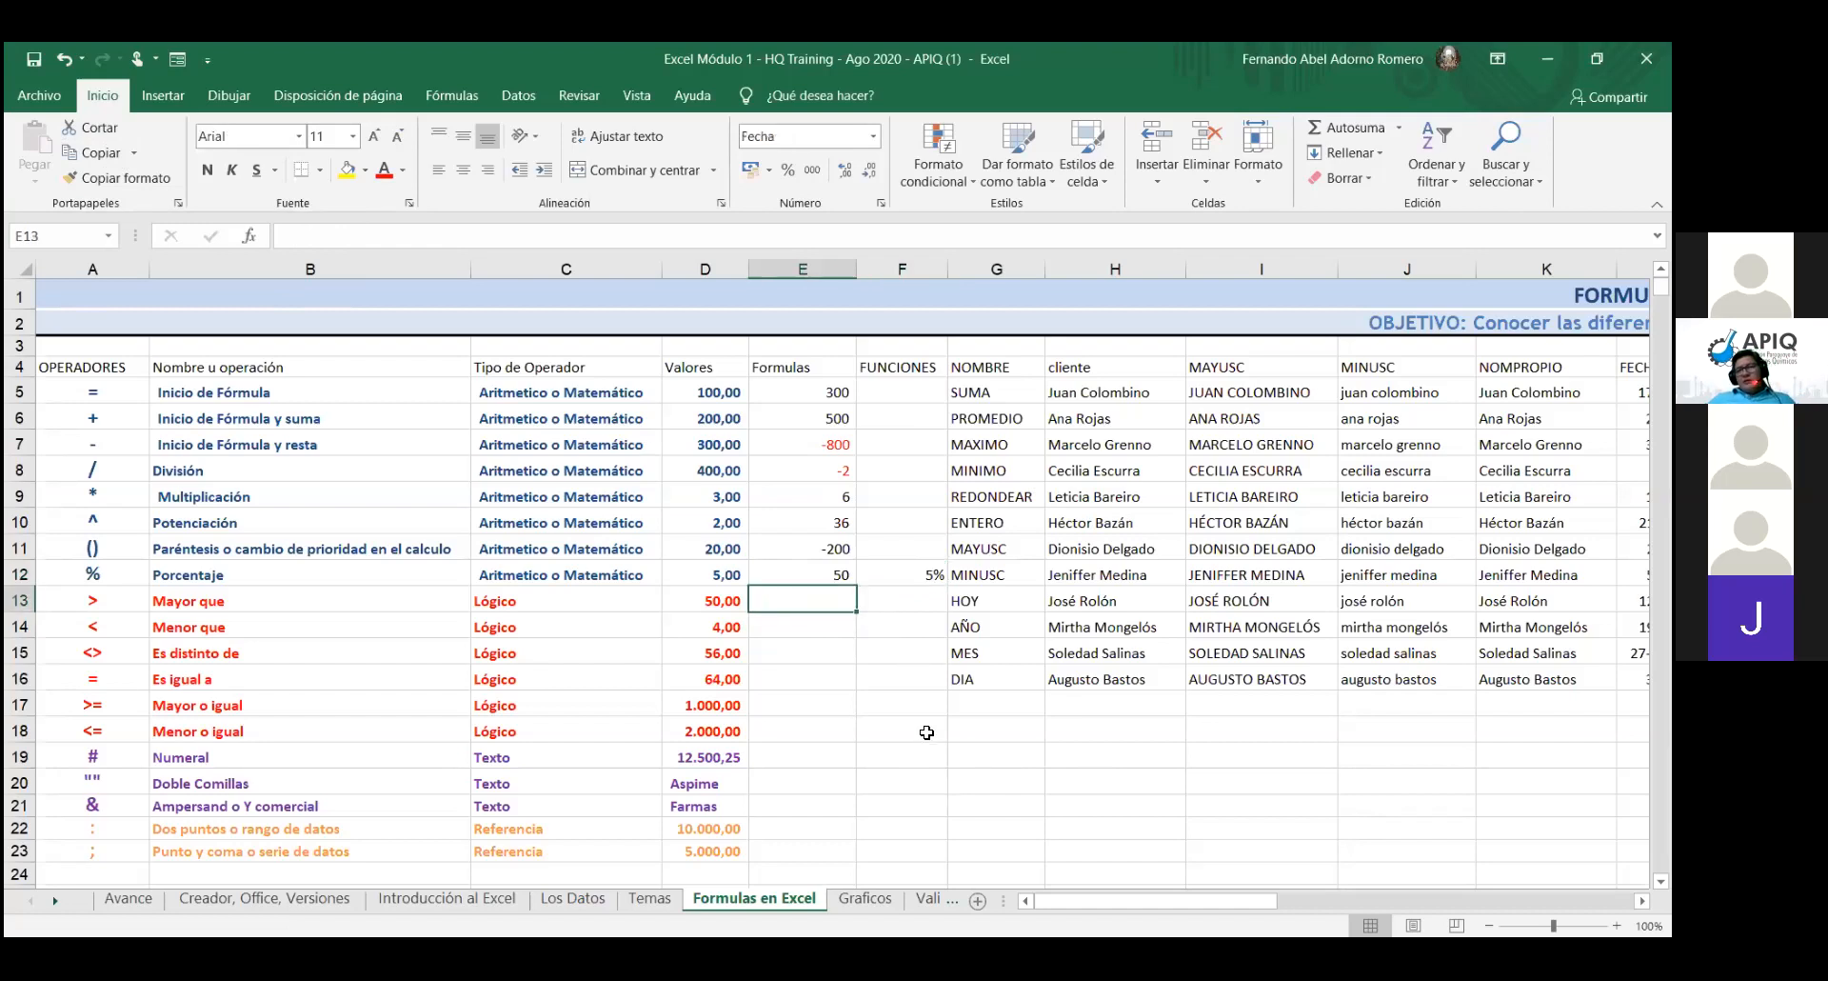
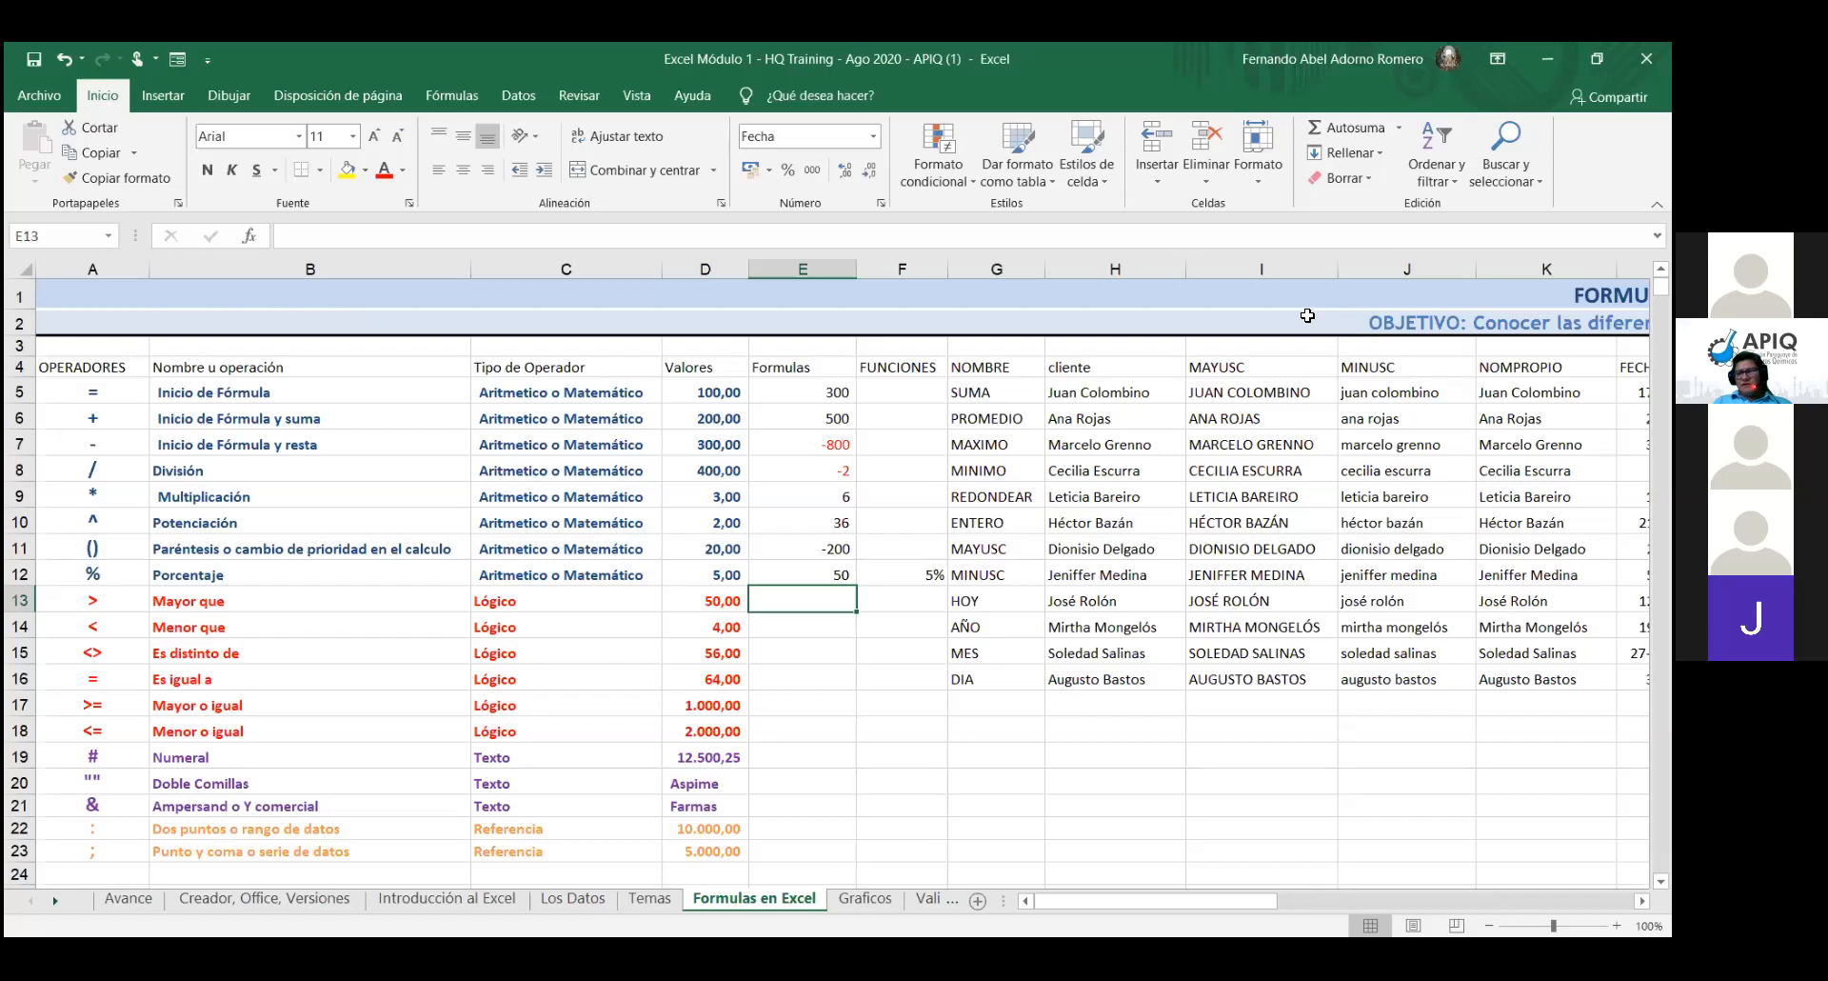
- Enter a < sign in E13 and a > sign in E14
{"action": "type", "text": "<"}
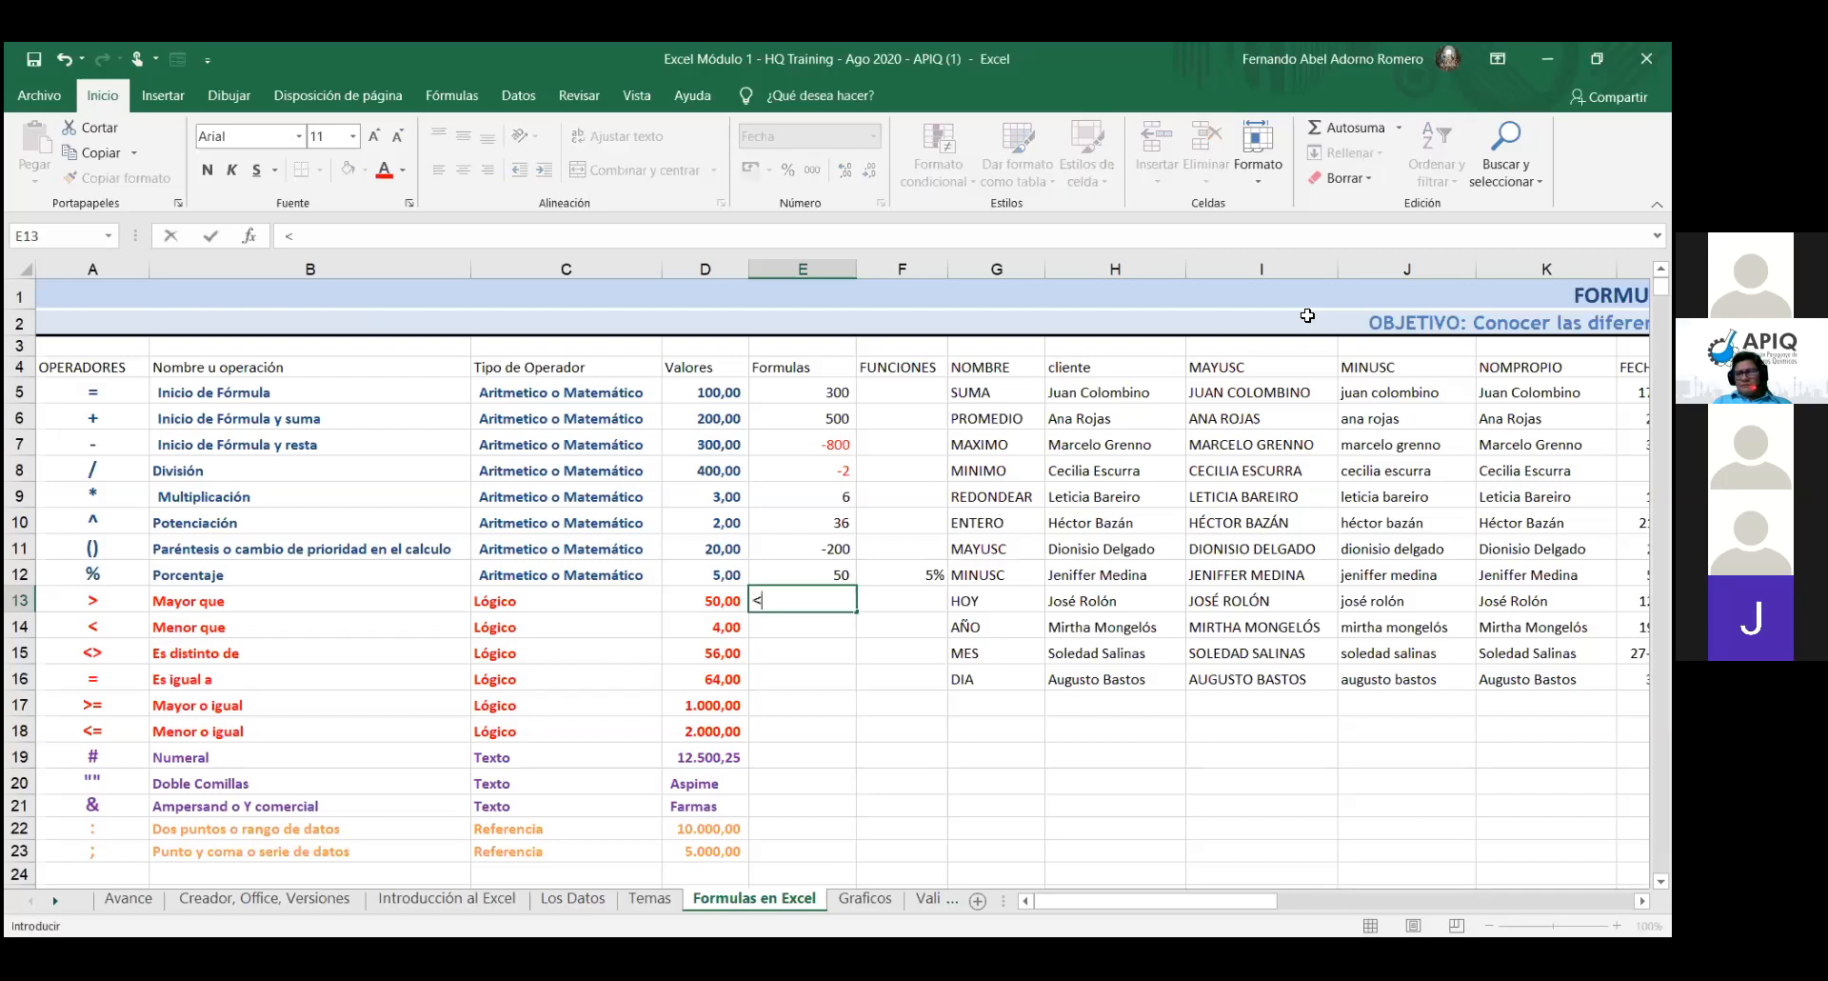
{"action": "key", "text": "Return"}
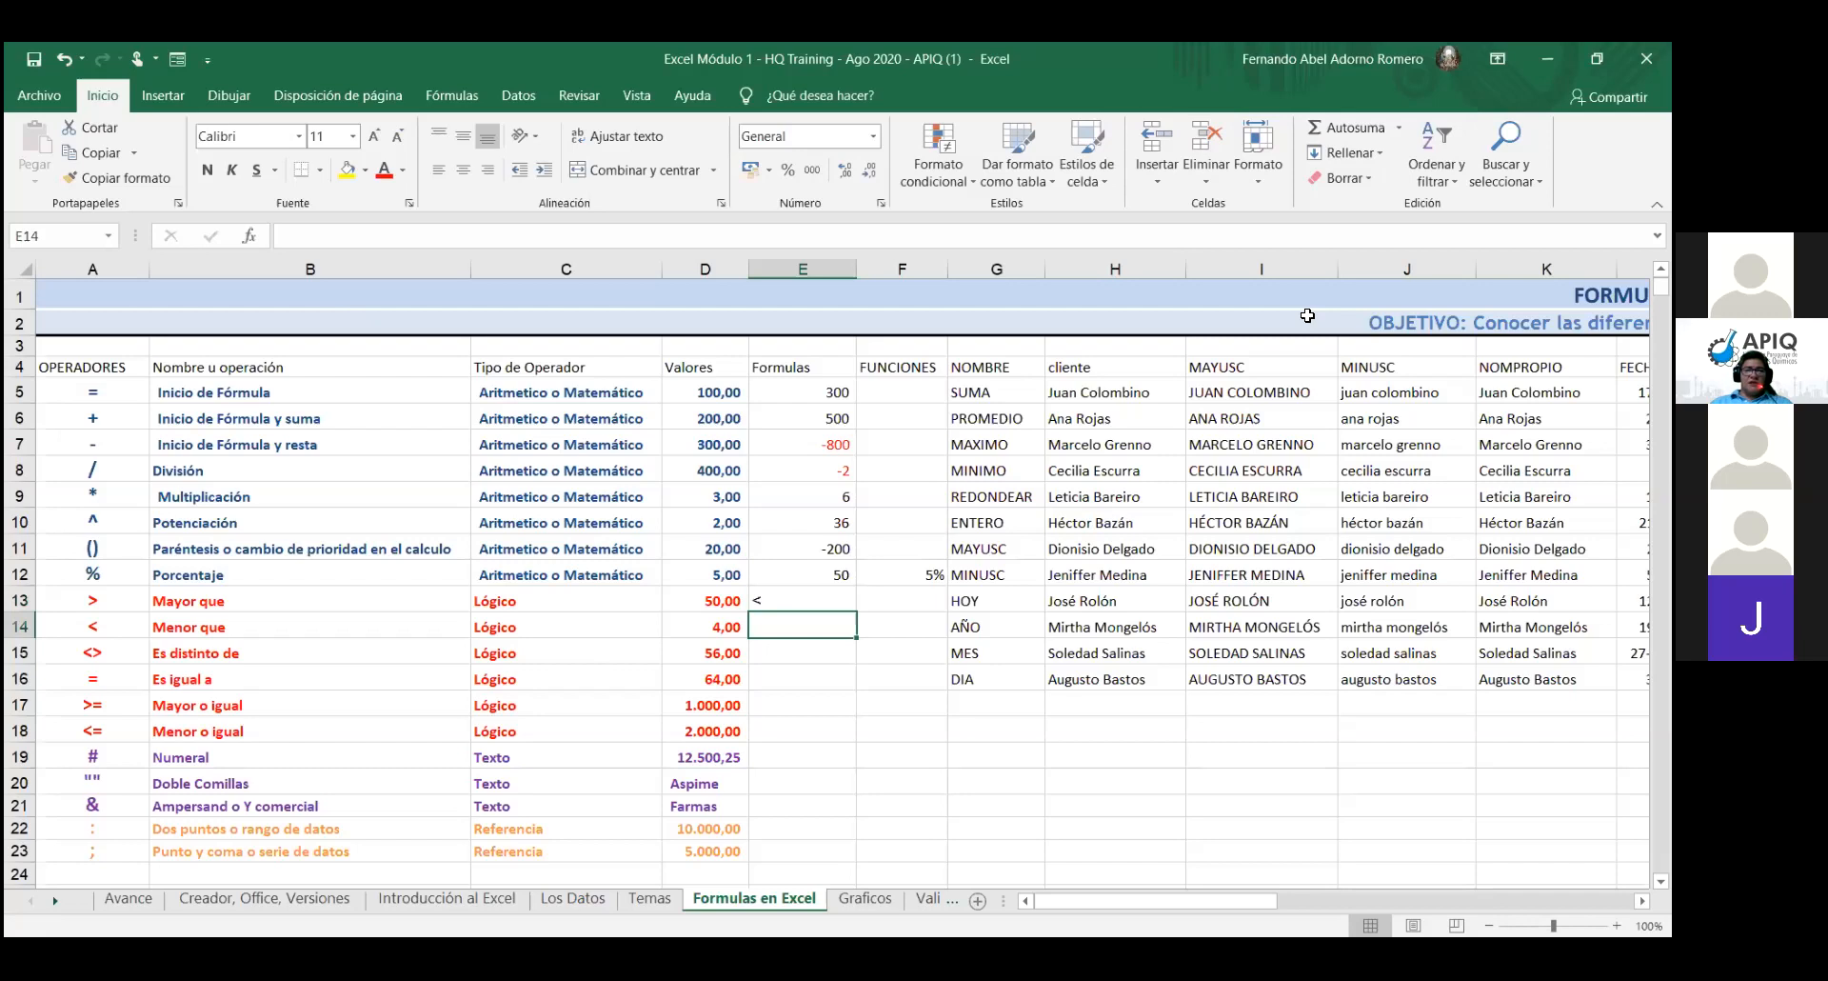
{"action": "type", "text": ">"}
{"action": "key", "text": "Return"}
- Go back to E13 and begin typing a new < entry there
{"action": "key", "text": "Up"}
{"action": "key", "text": "Up"}
{"action": "key", "text": "Down"}
{"action": "key", "text": "Up"}
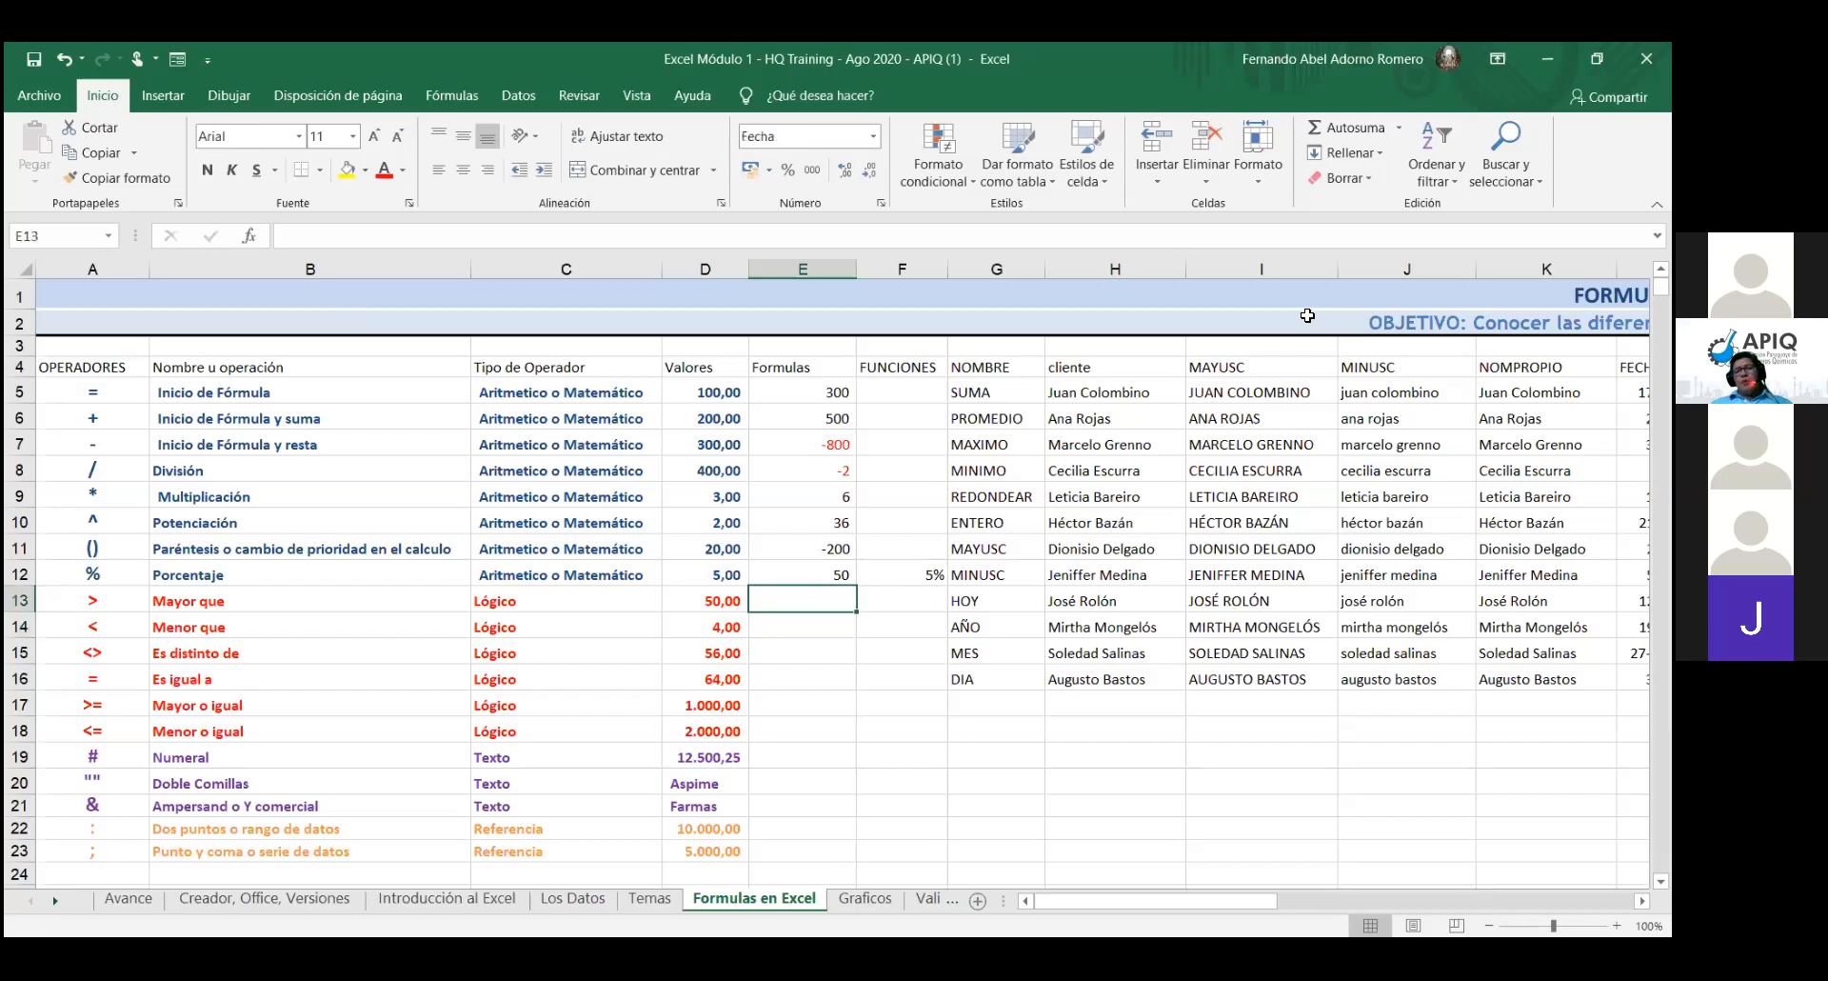
{"action": "type", "text": "<>"}
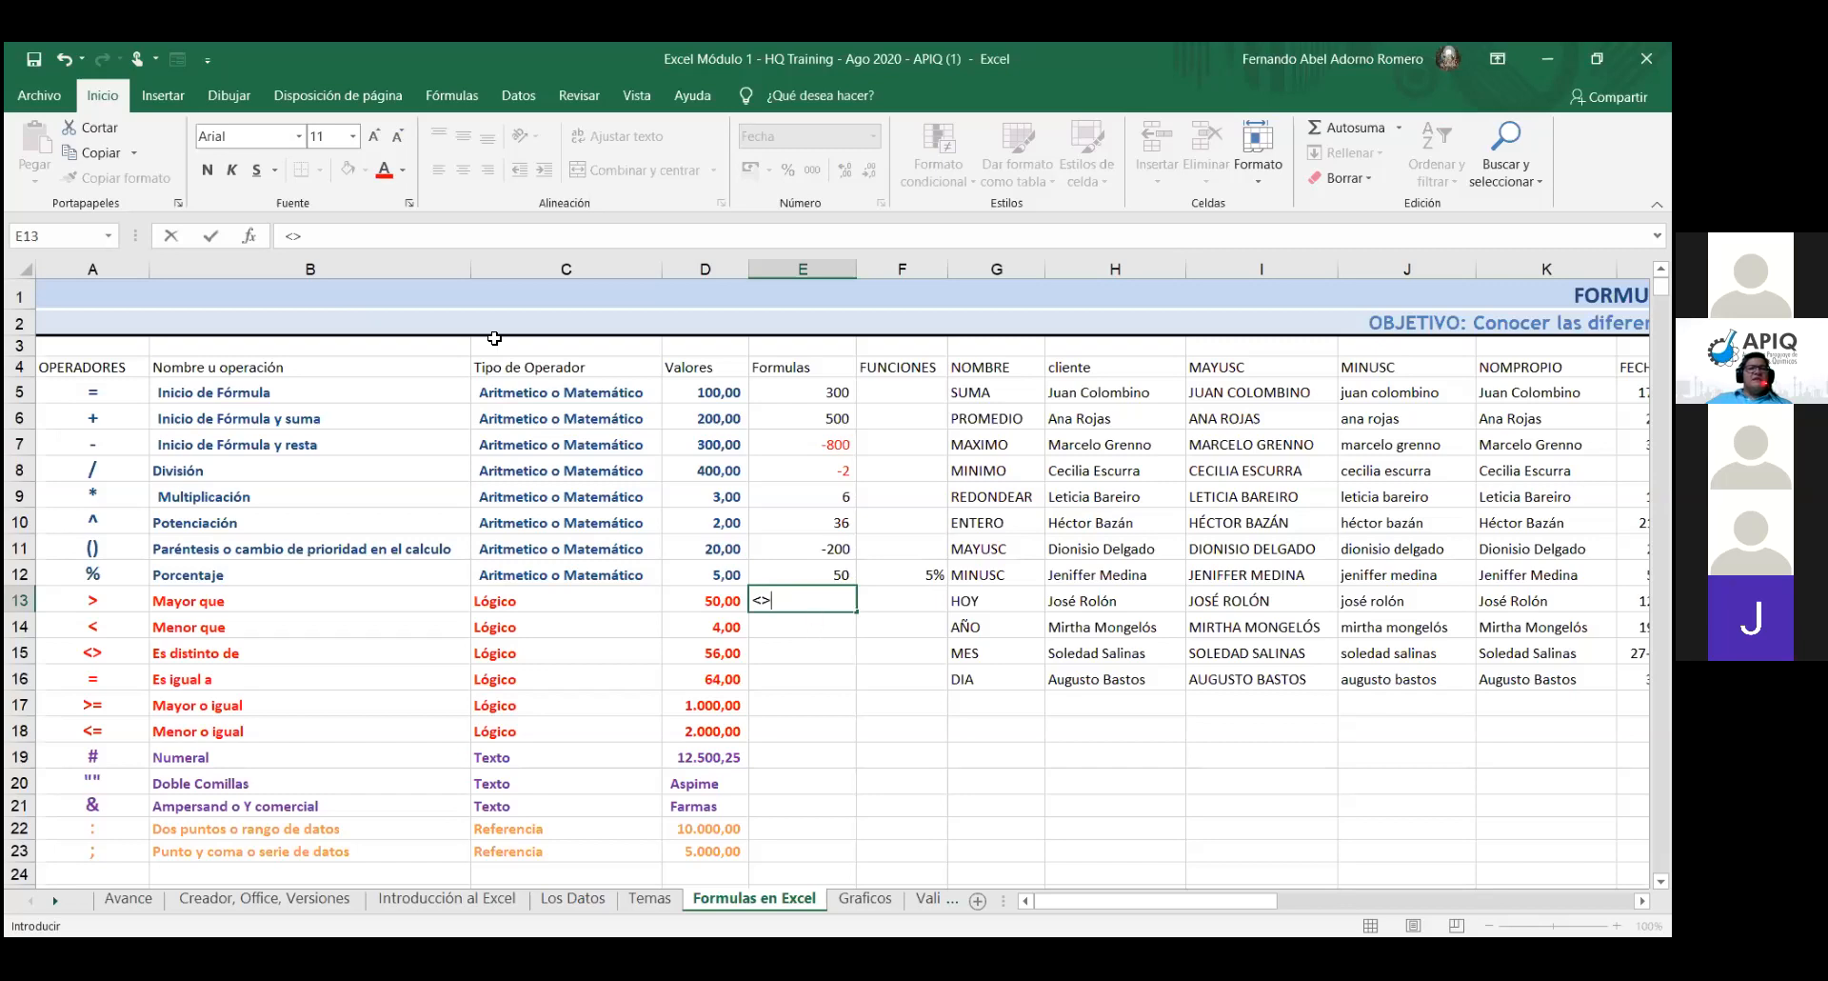
- Open the Símbolo dialog from Insertar > Símbolos and move it aside to show the Latín básico characters
{"action": "left_click", "coordinate": [144, 100]}
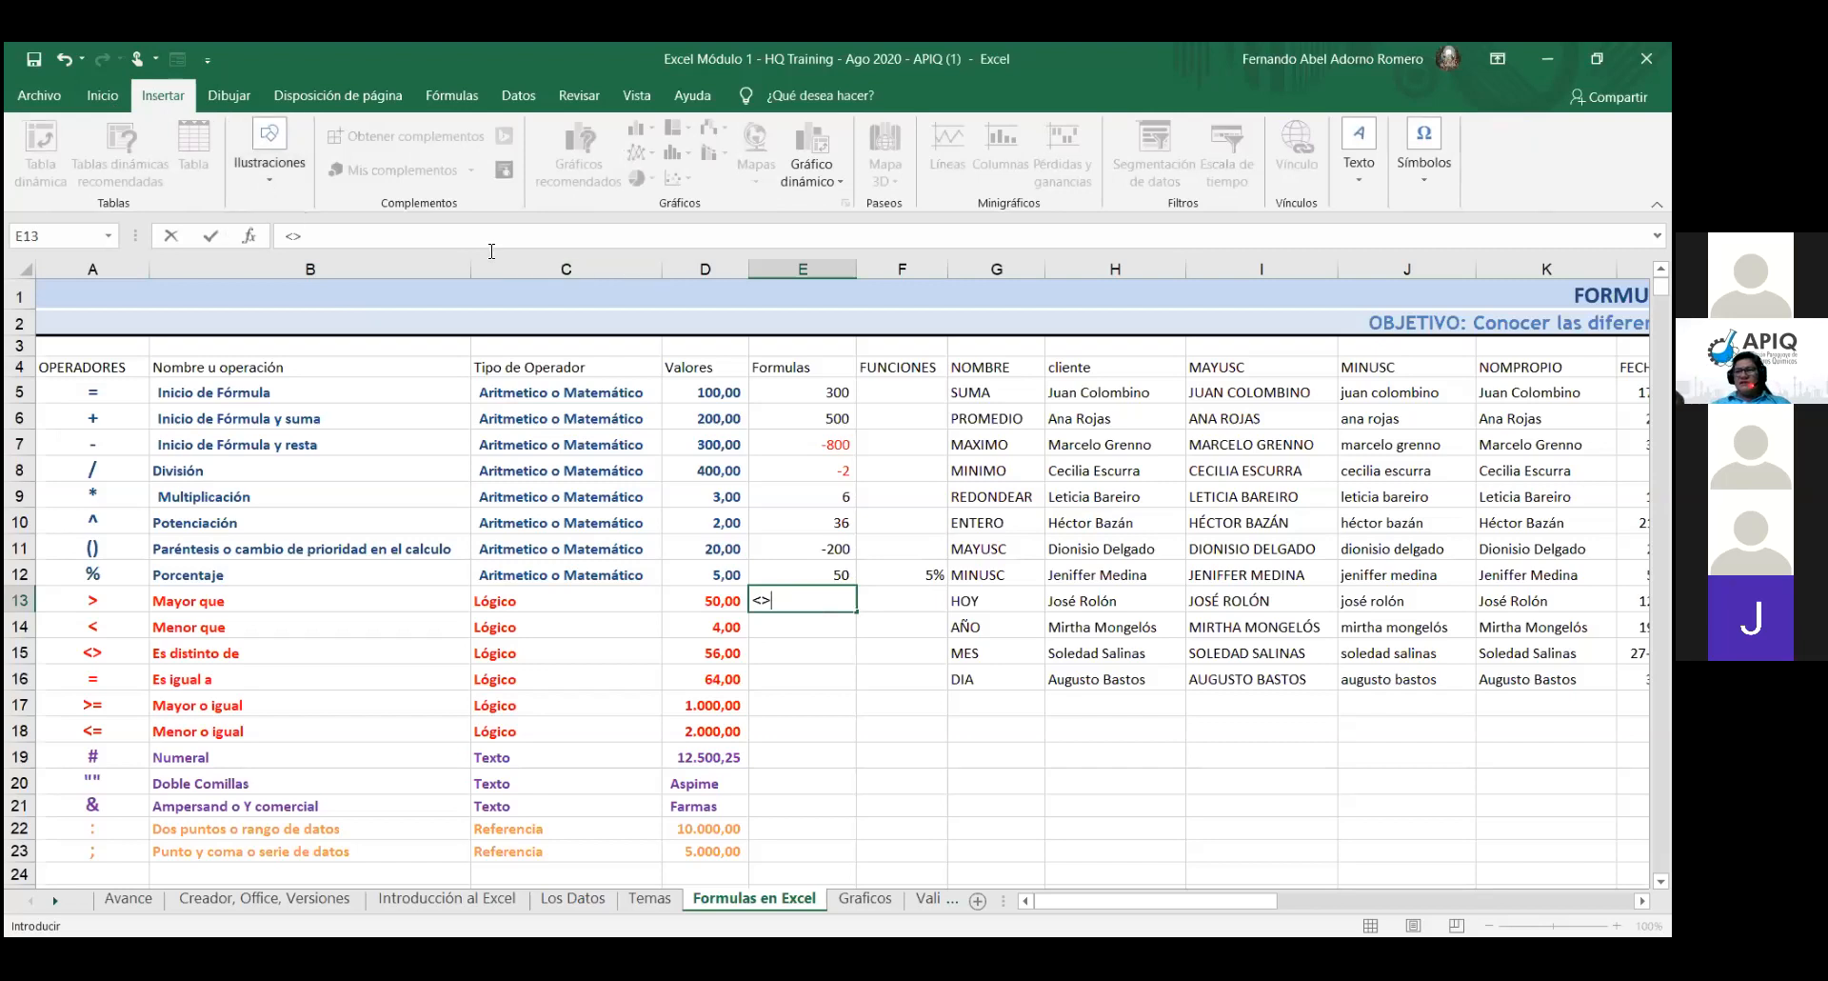
{"action": "left_click", "coordinate": [1434, 170]}
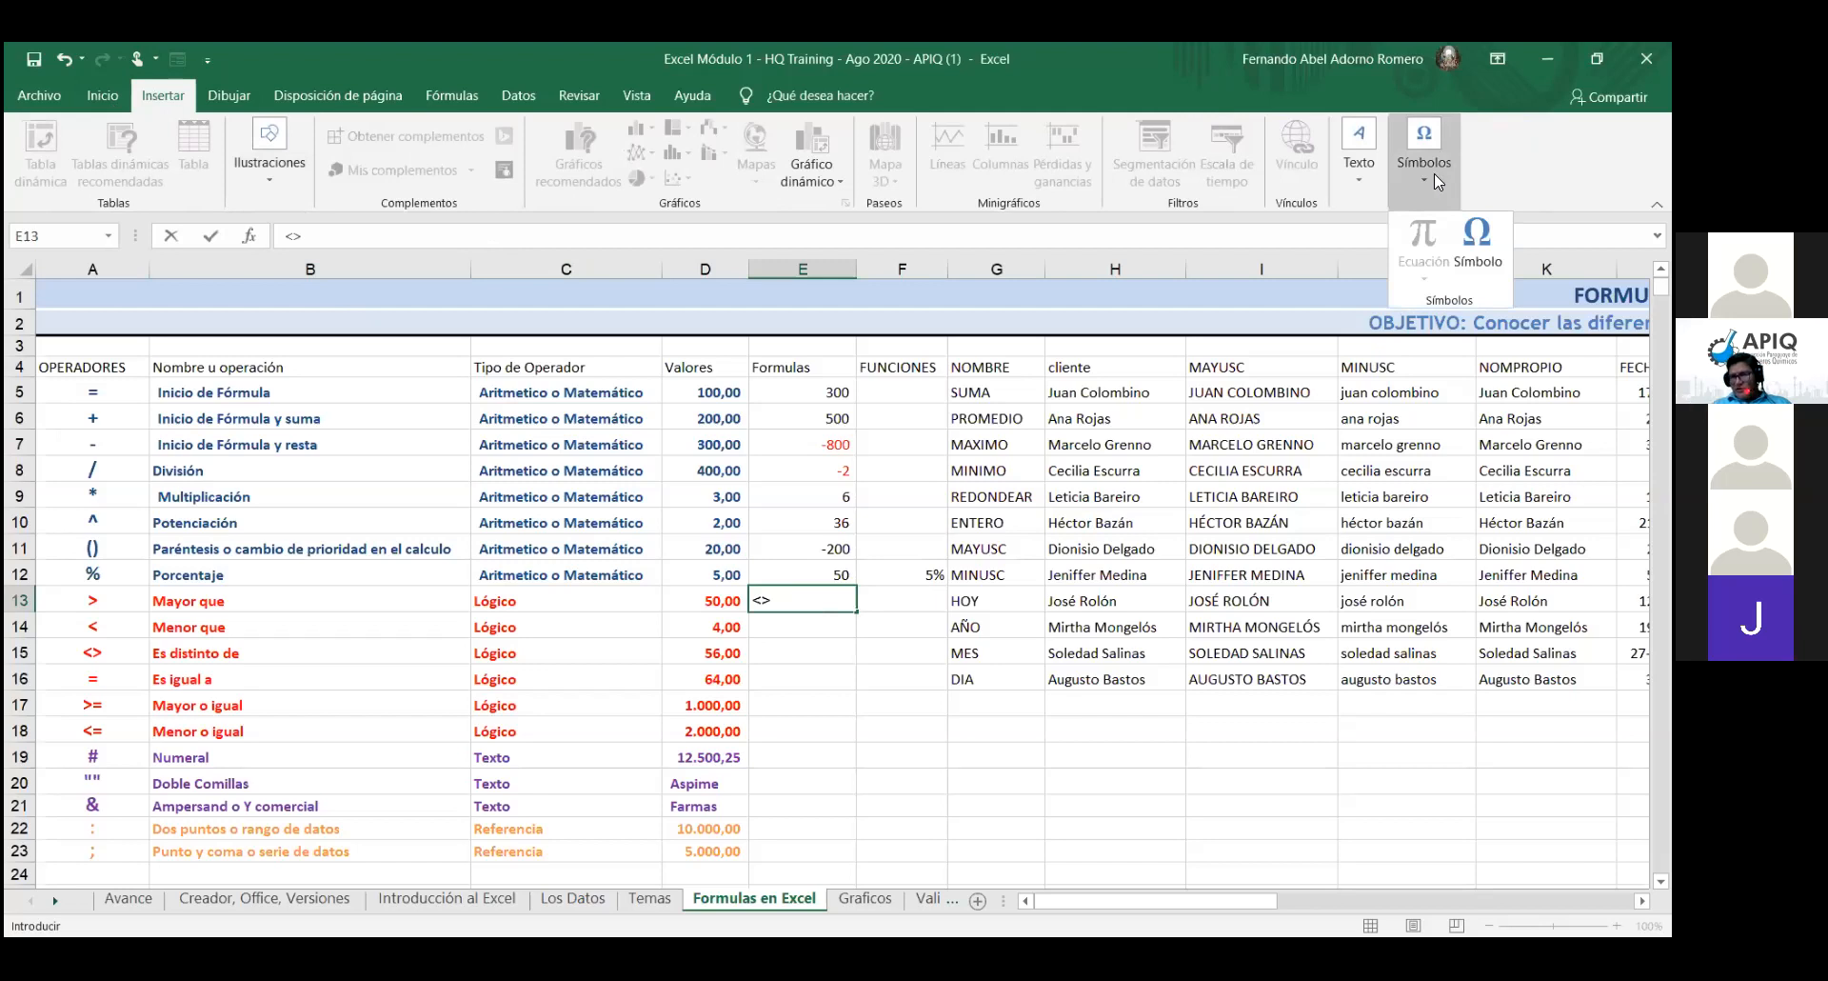
{"action": "left_click", "coordinate": [1477, 246]}
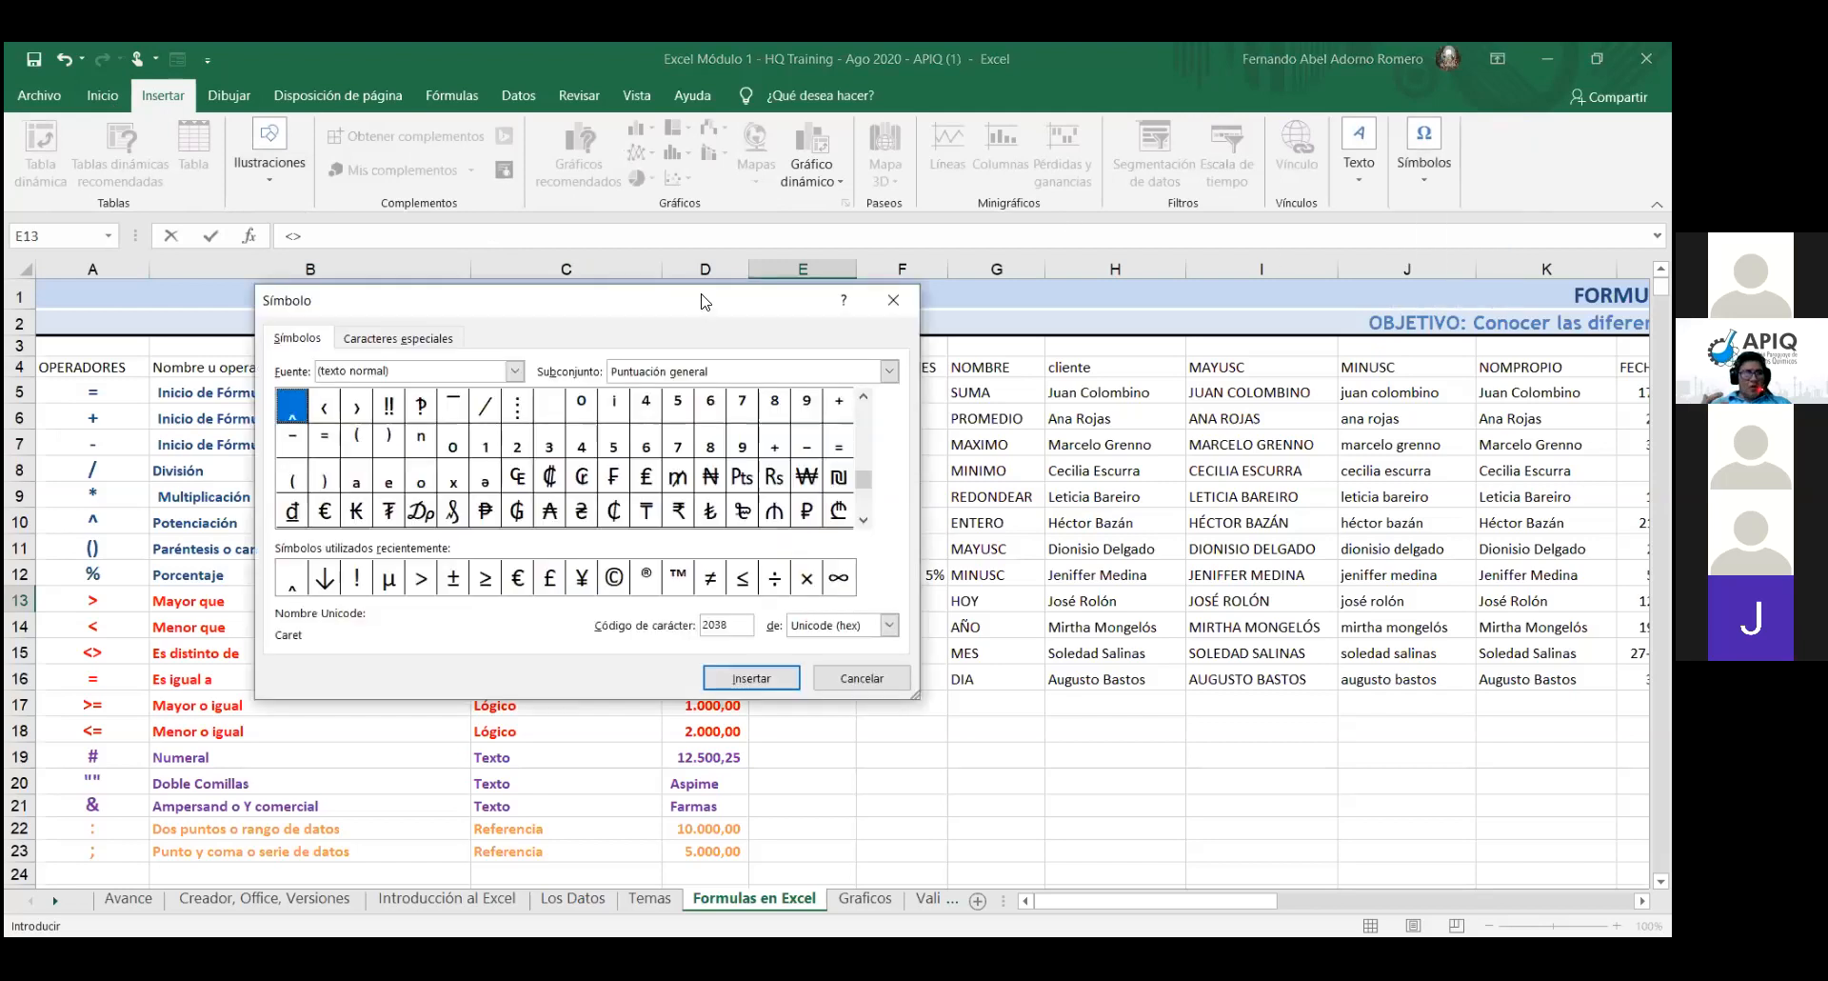
{"action": "left_click_drag", "start_coordinate": [701, 301], "coordinate": [740, 147]}
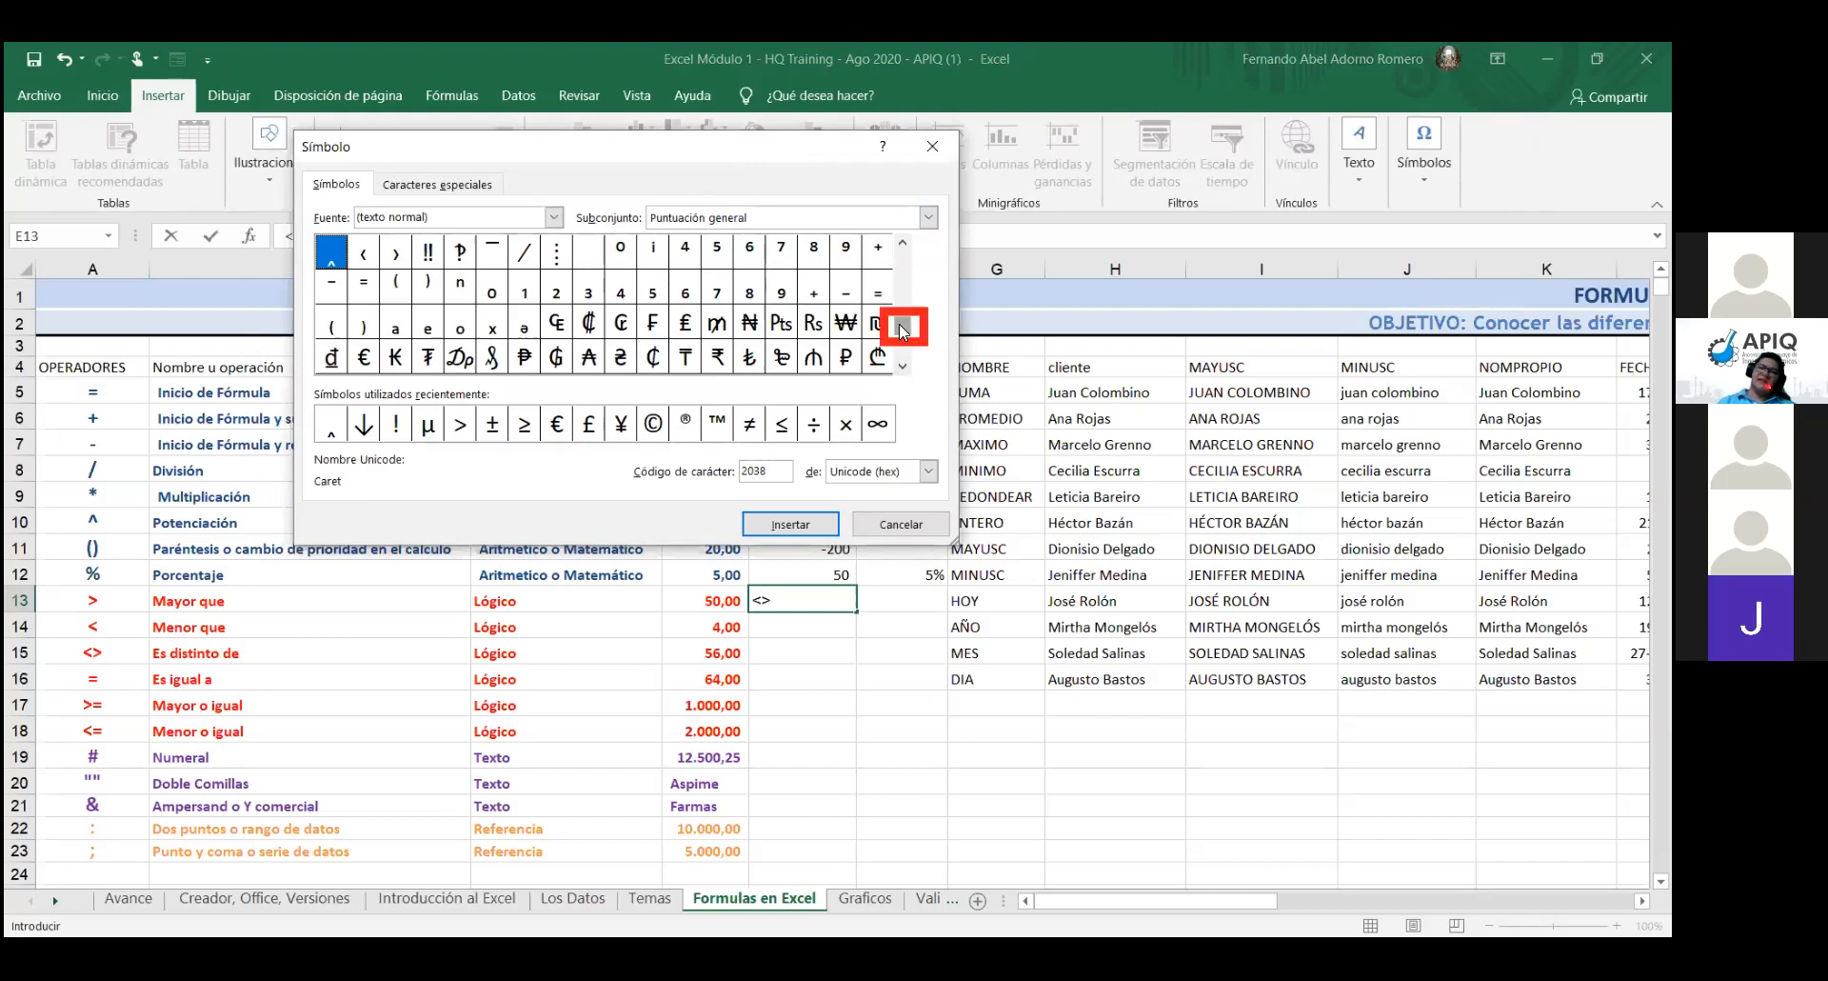
{"action": "left_click_drag", "start_coordinate": [898, 324], "coordinate": [908, 249]}
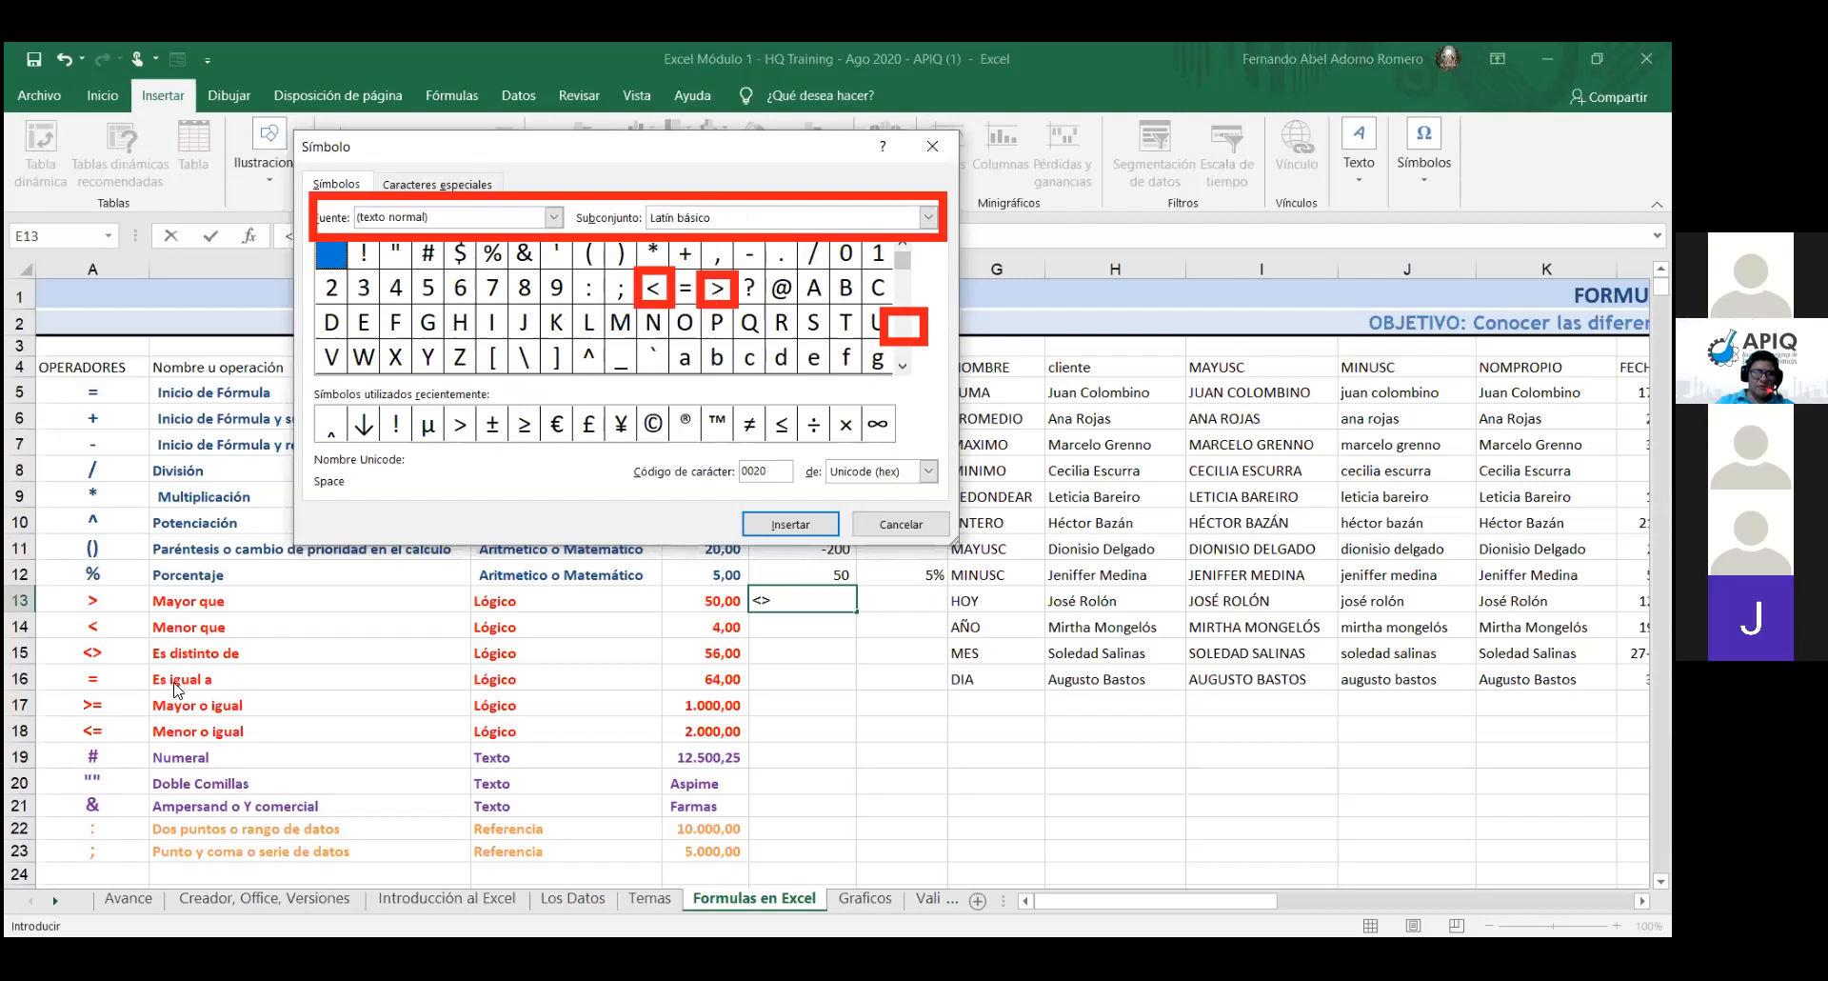
- Select the < sign and switch the code format to ASCII (decimal), showing code 60
{"action": "left_click", "coordinate": [656, 290]}
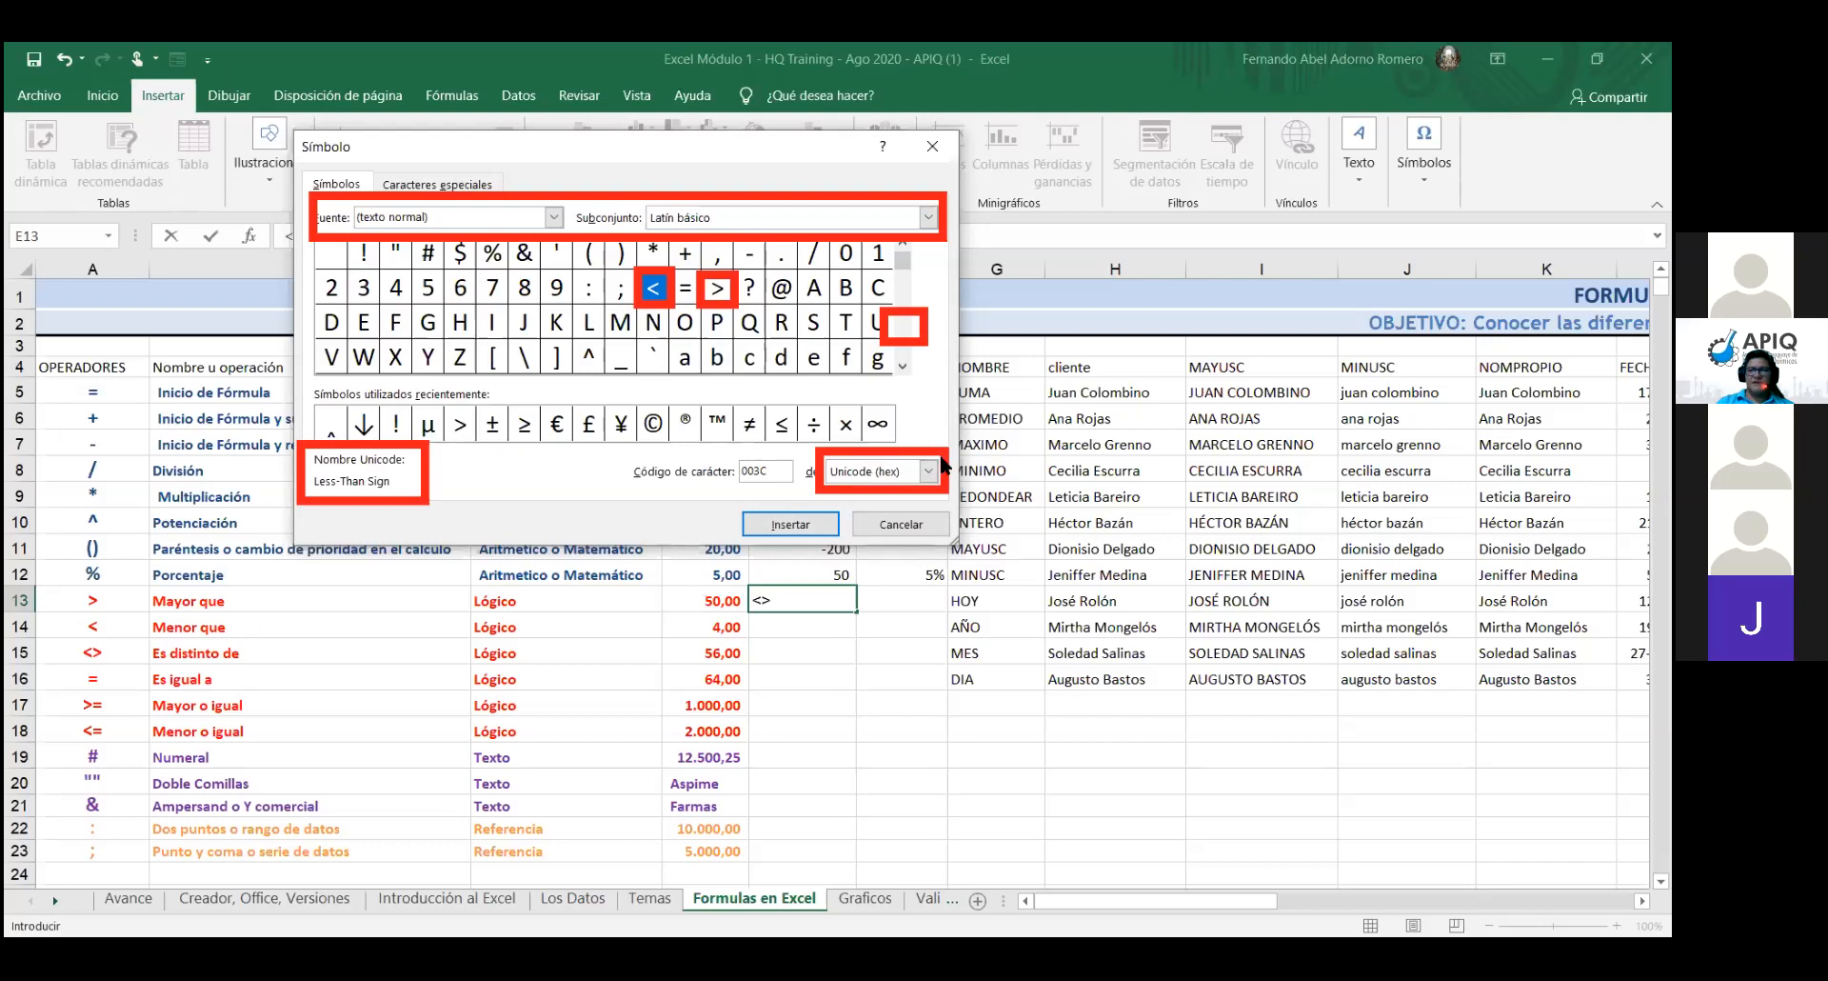
{"action": "left_click", "coordinate": [929, 472]}
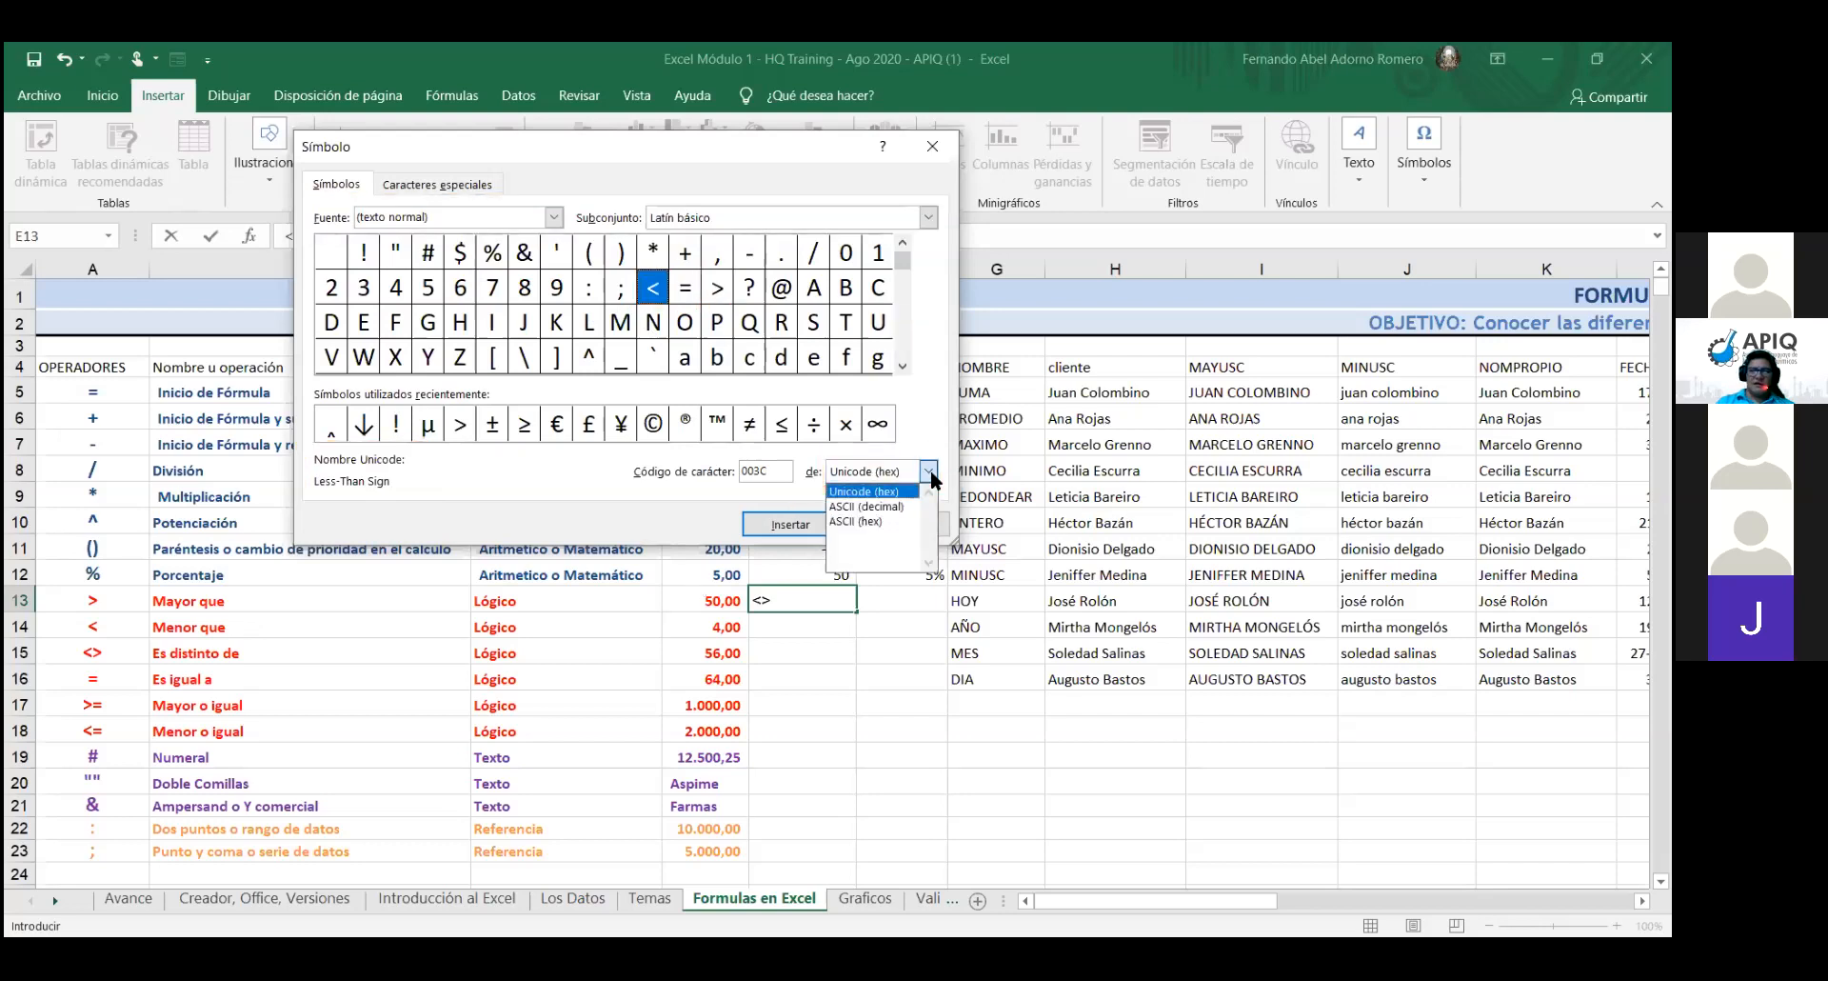
{"action": "left_click", "coordinate": [886, 506]}
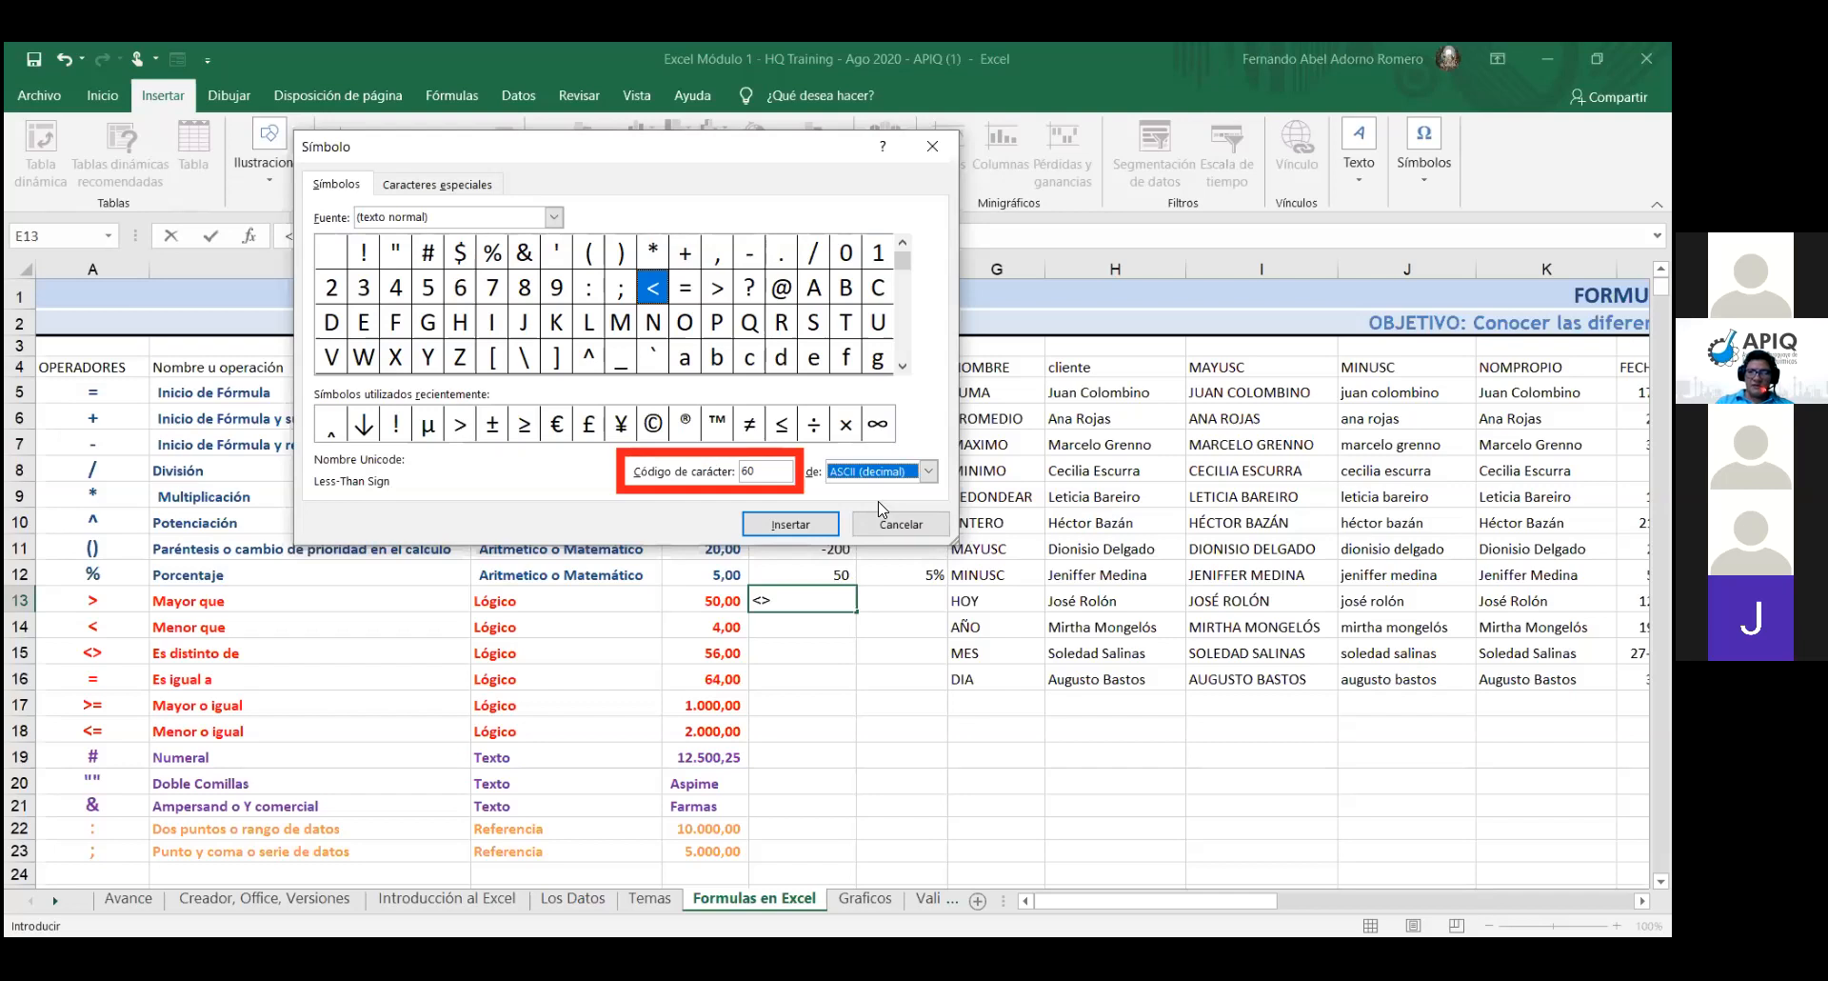
- Select the > sign to check its code 62, then cancel the Símbolo dialog
{"action": "left_click", "coordinate": [720, 288]}
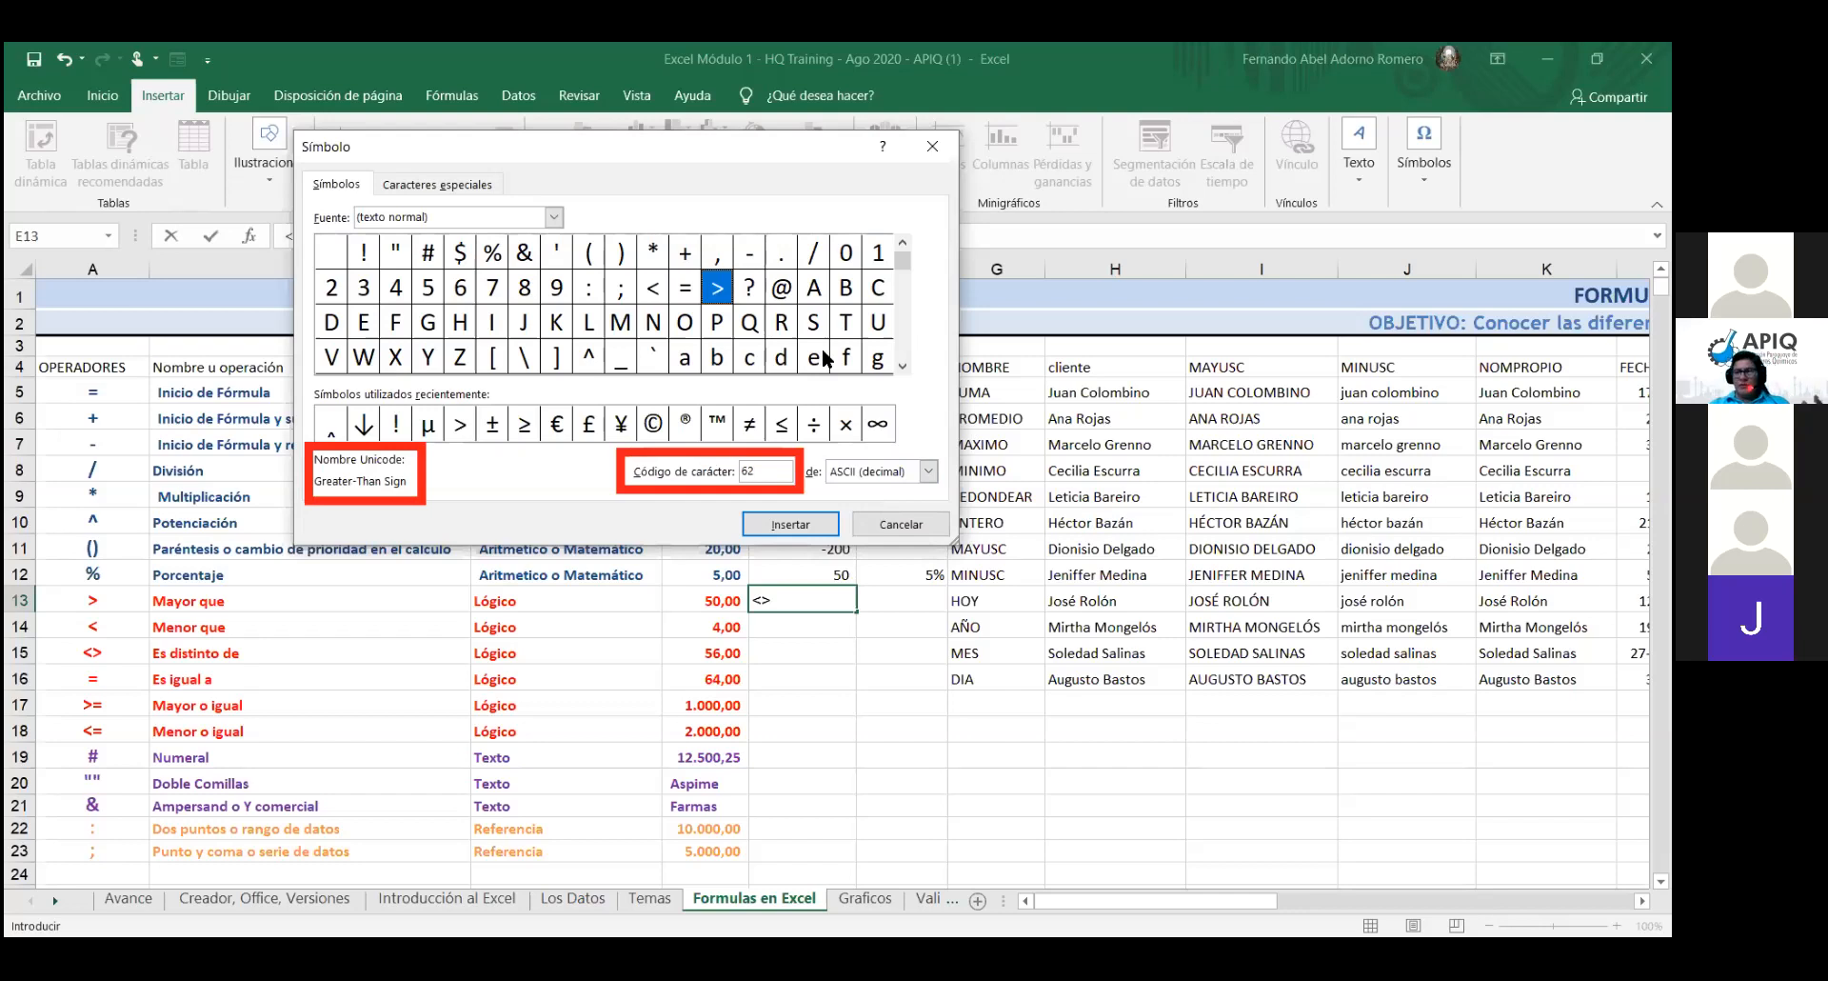
{"action": "left_click", "coordinate": [936, 531]}
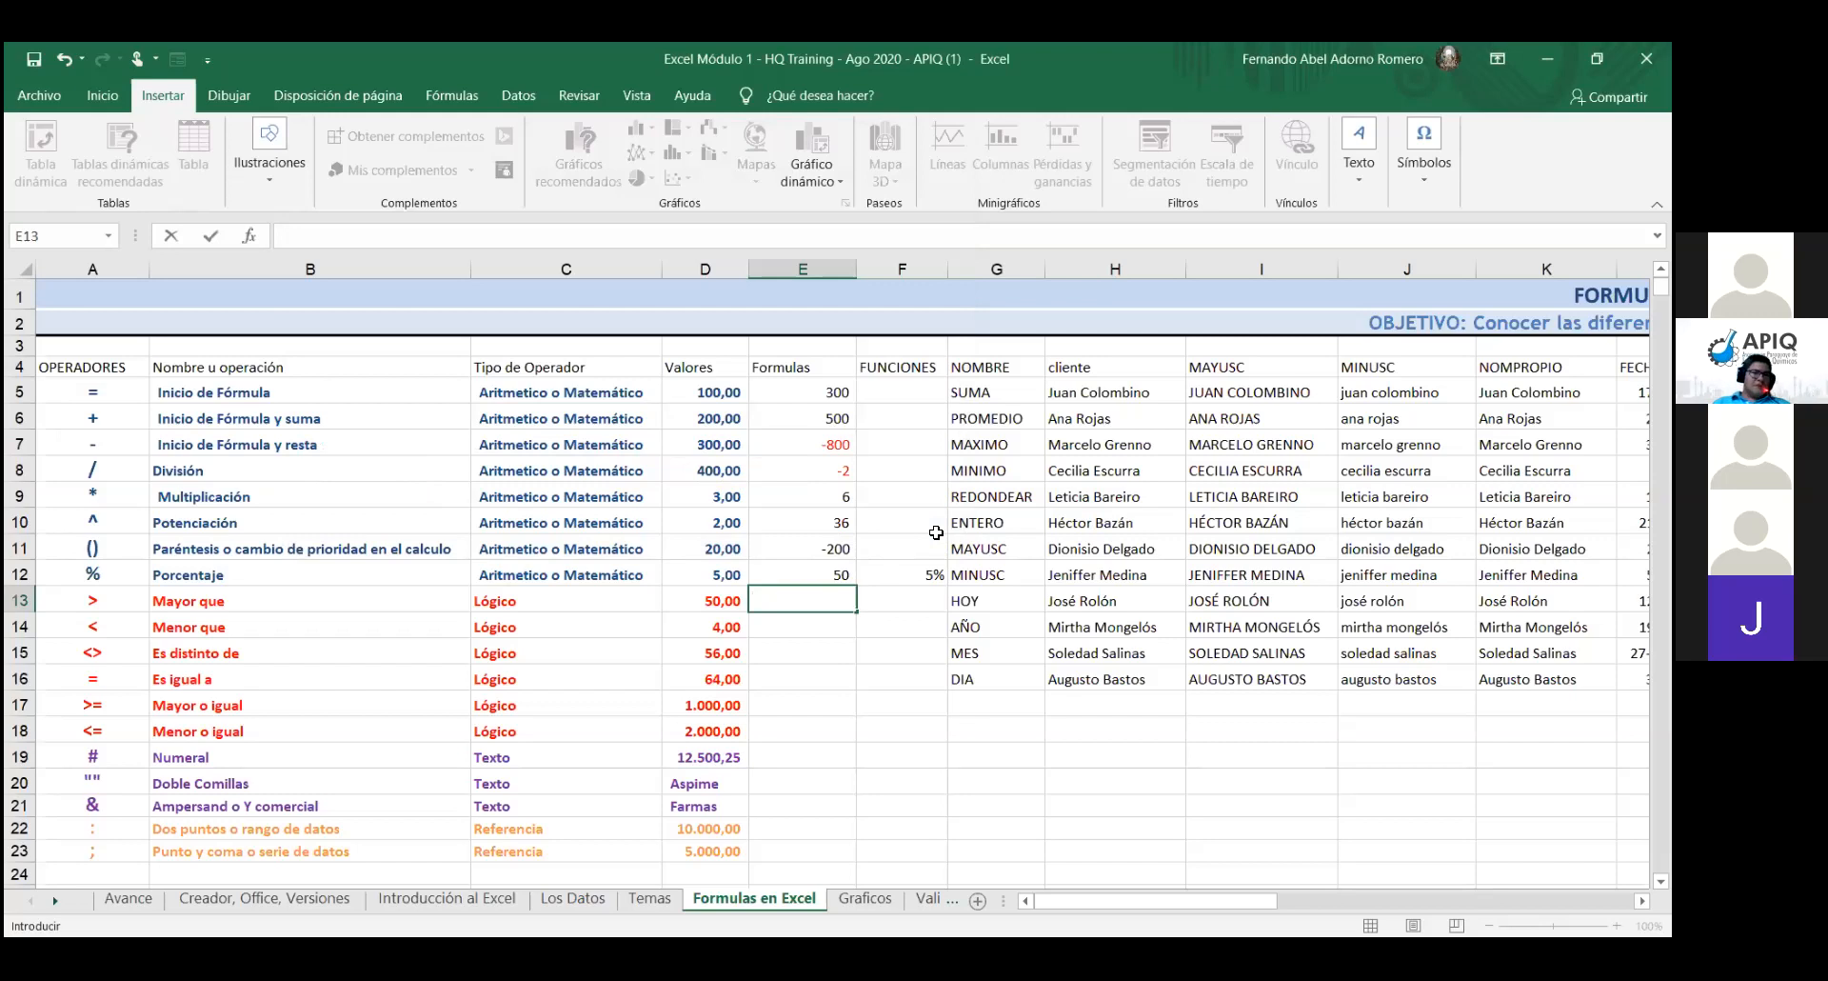
- Enter =D13>E12 in E13, which returns FALSO
{"action": "type", "text": "="}
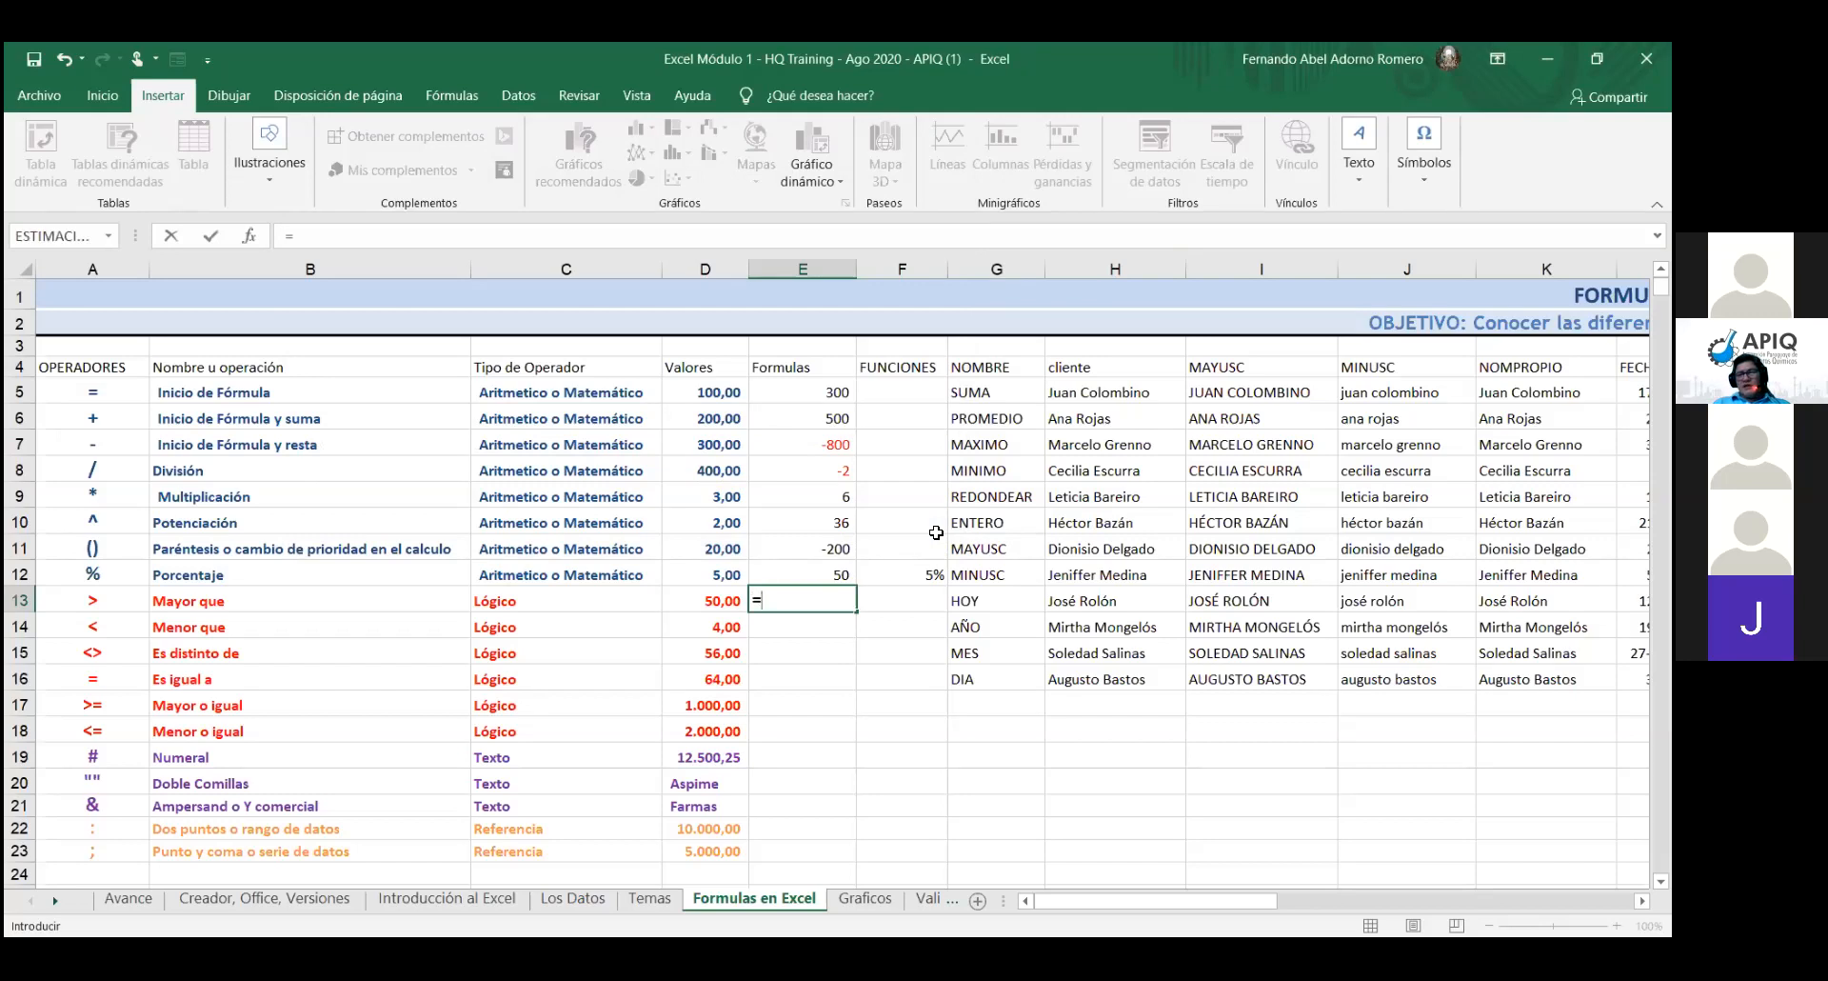
{"action": "left_click", "coordinate": [702, 600]}
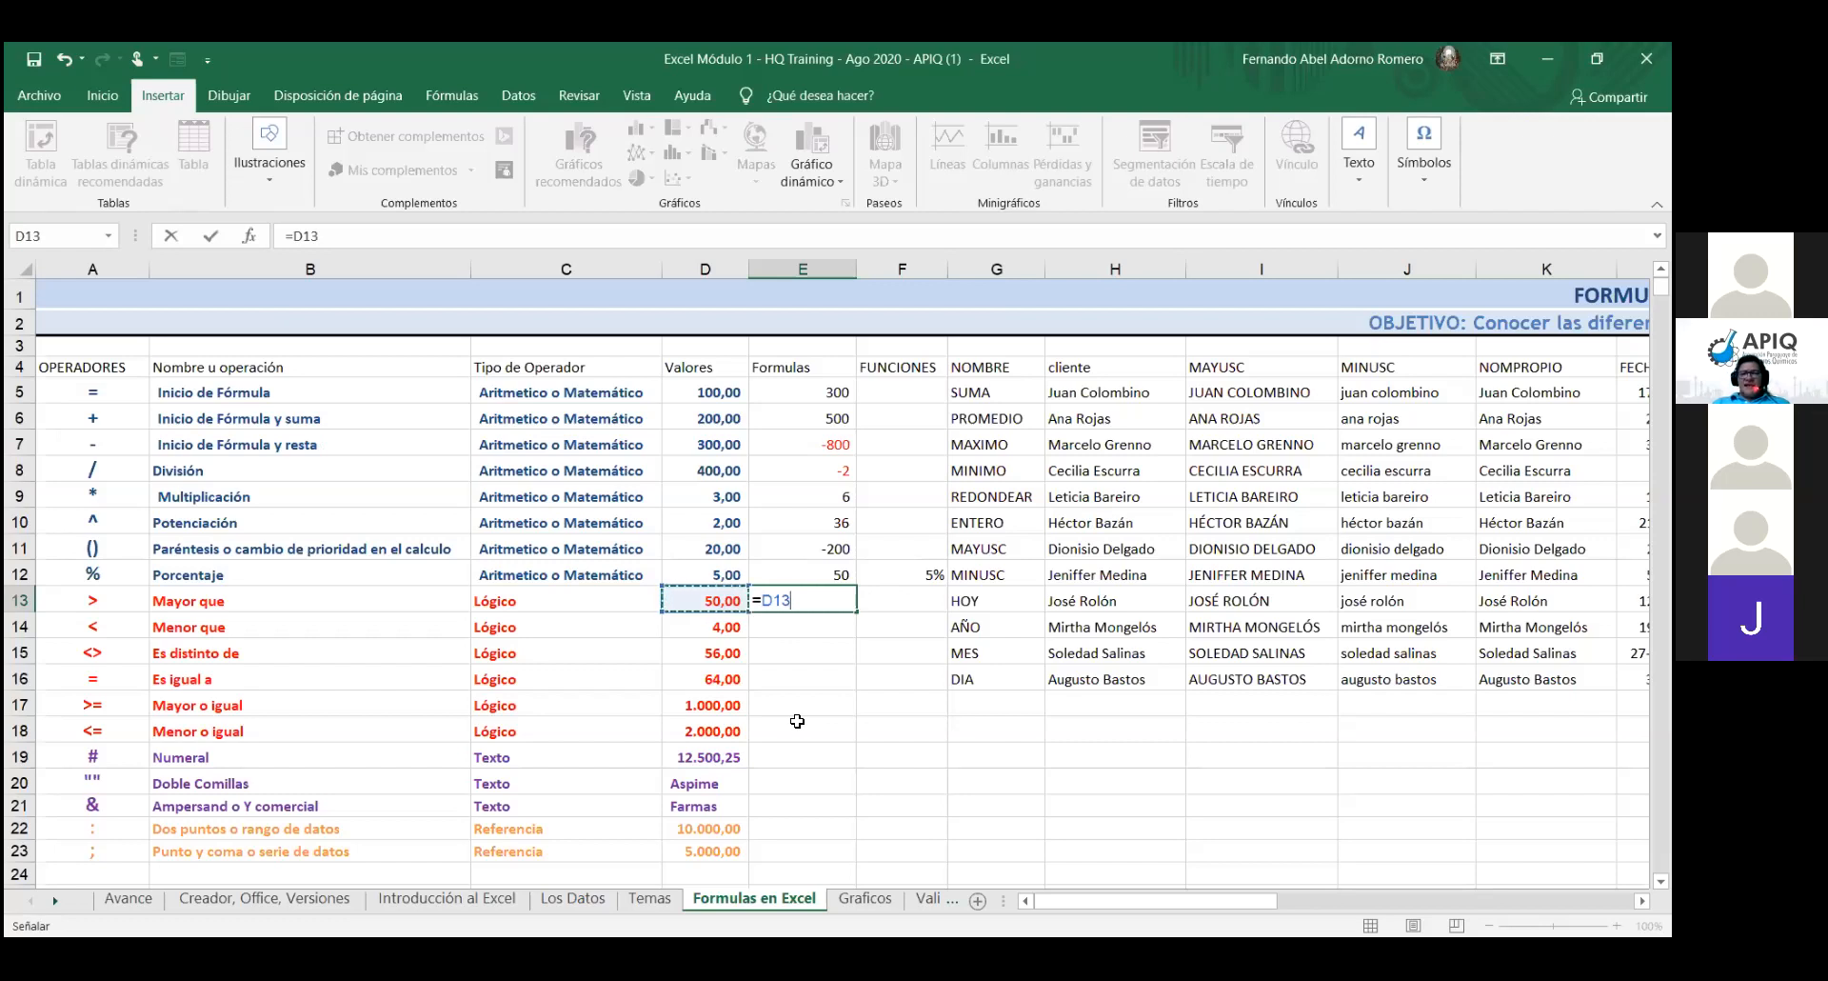
{"action": "type", "text": ">"}
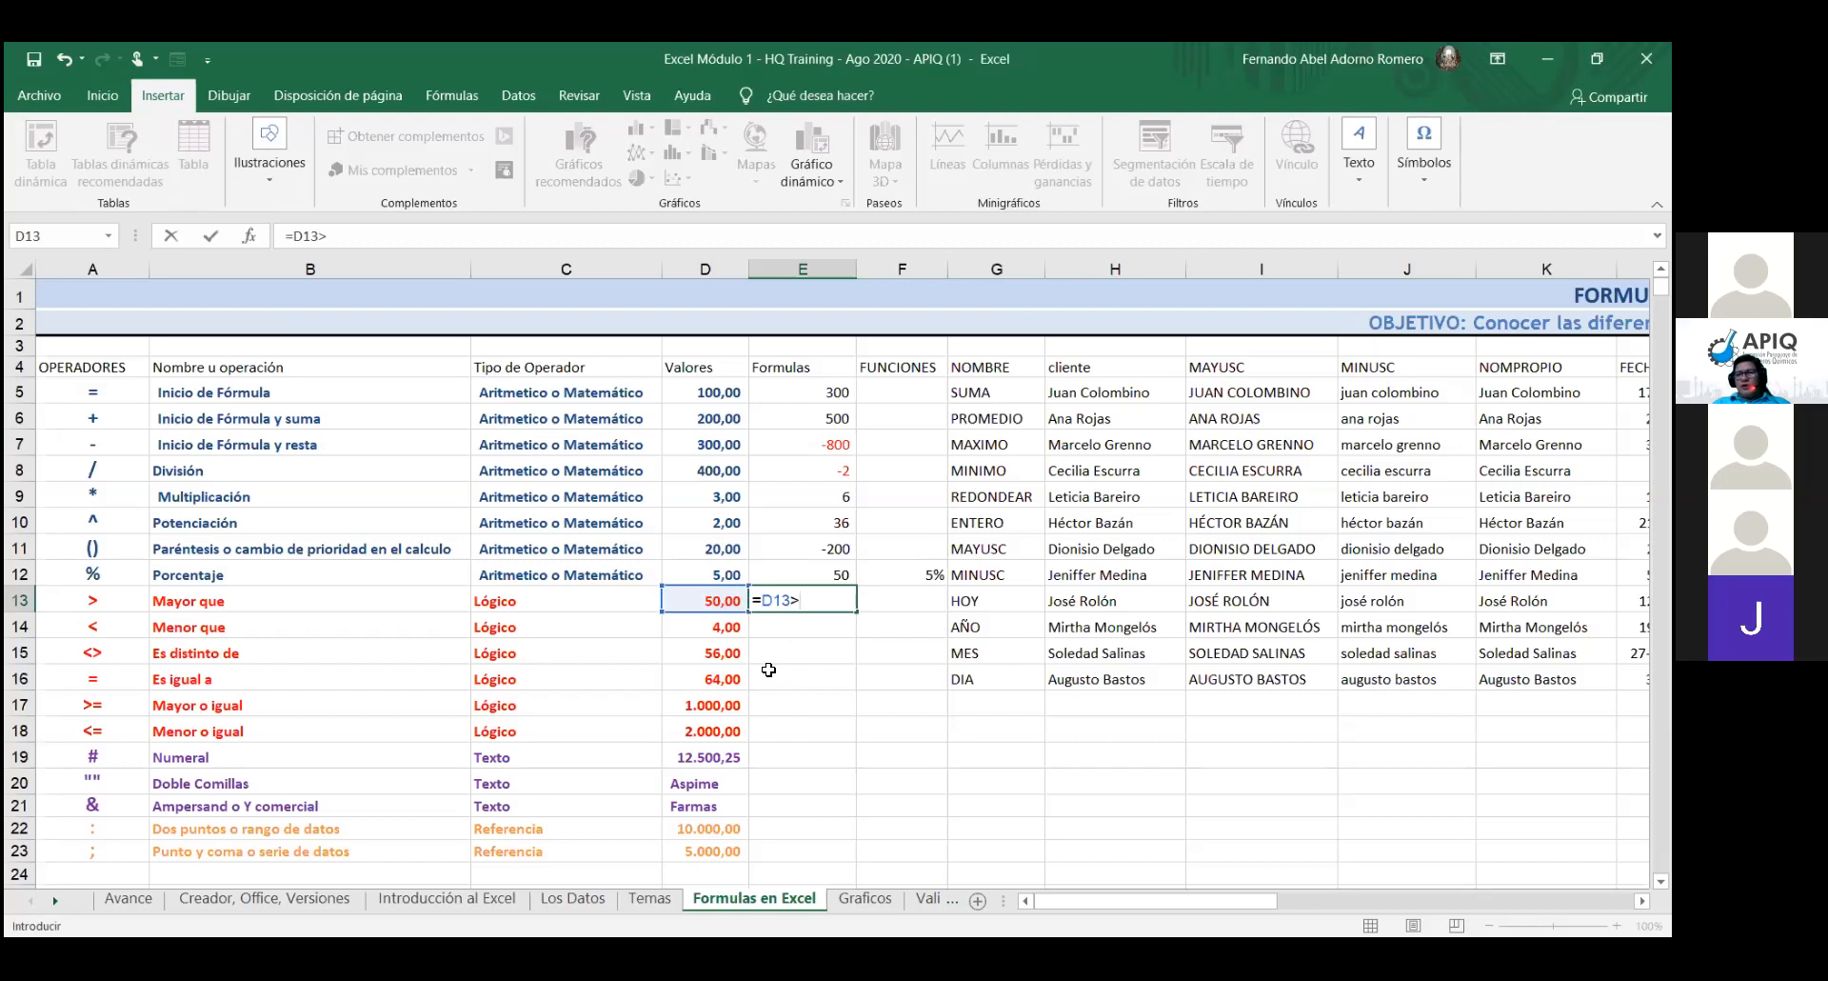
{"action": "left_click", "coordinate": [843, 574]}
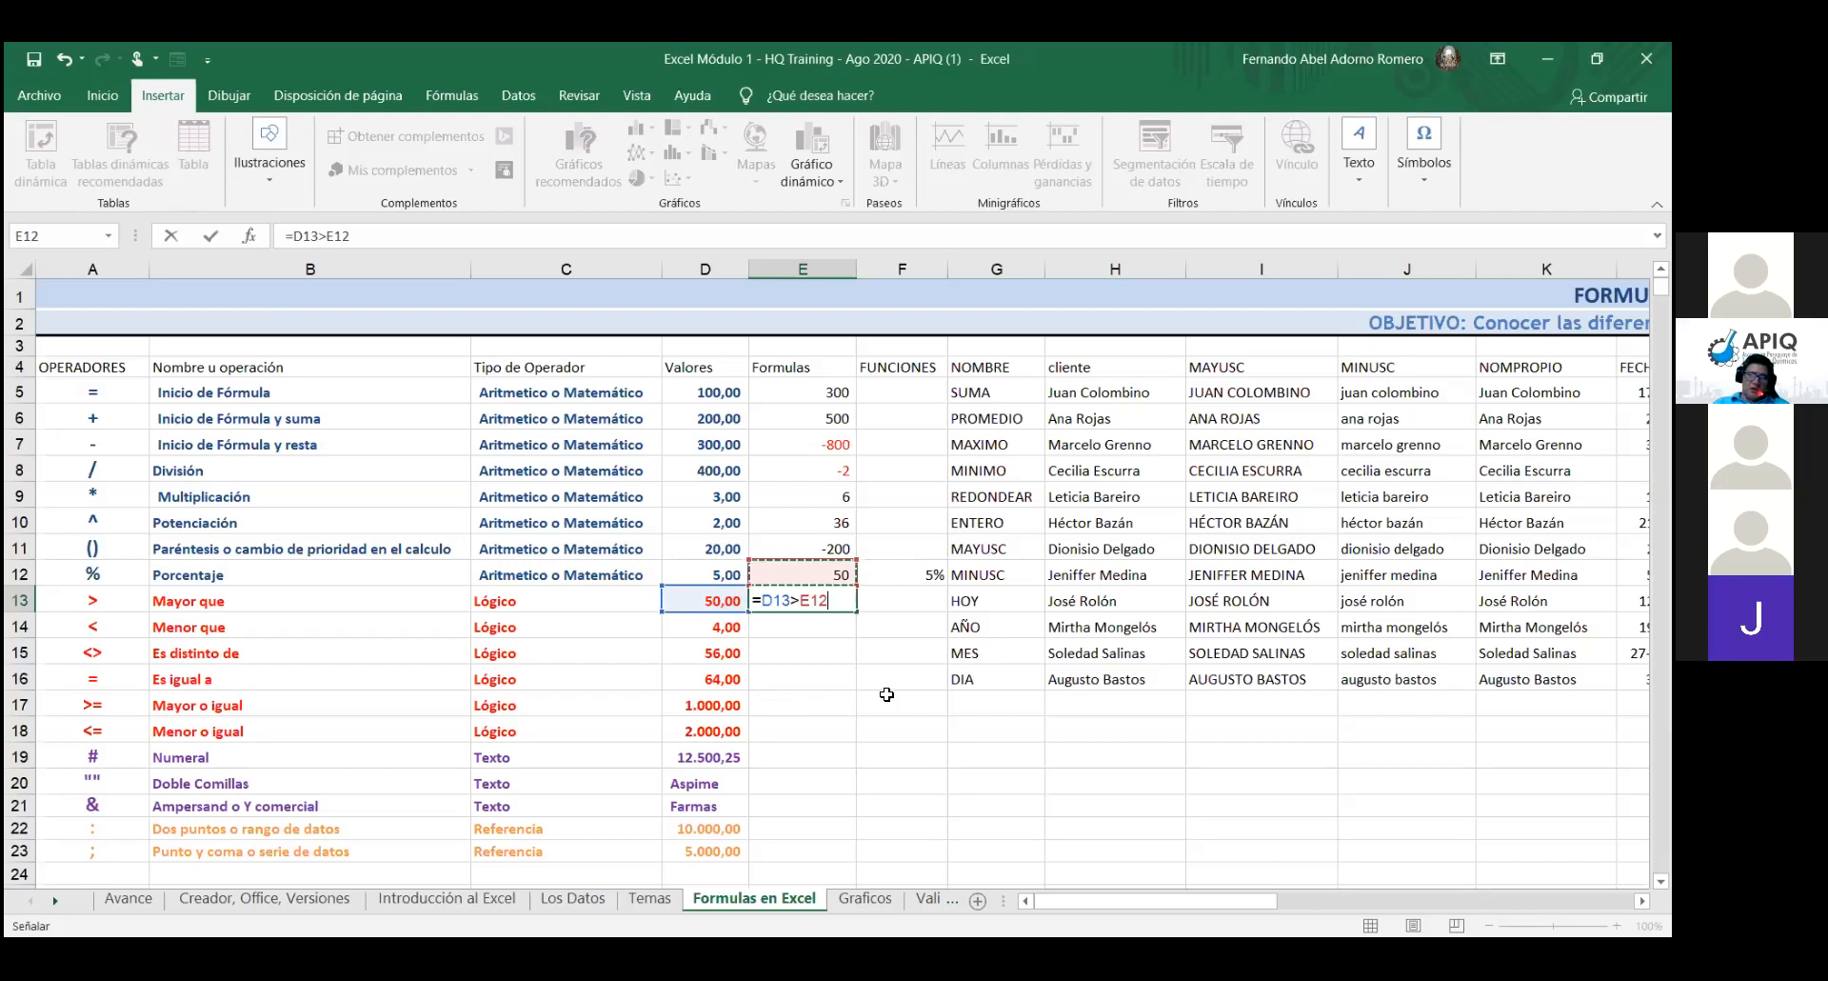
{"action": "key", "text": "Return"}
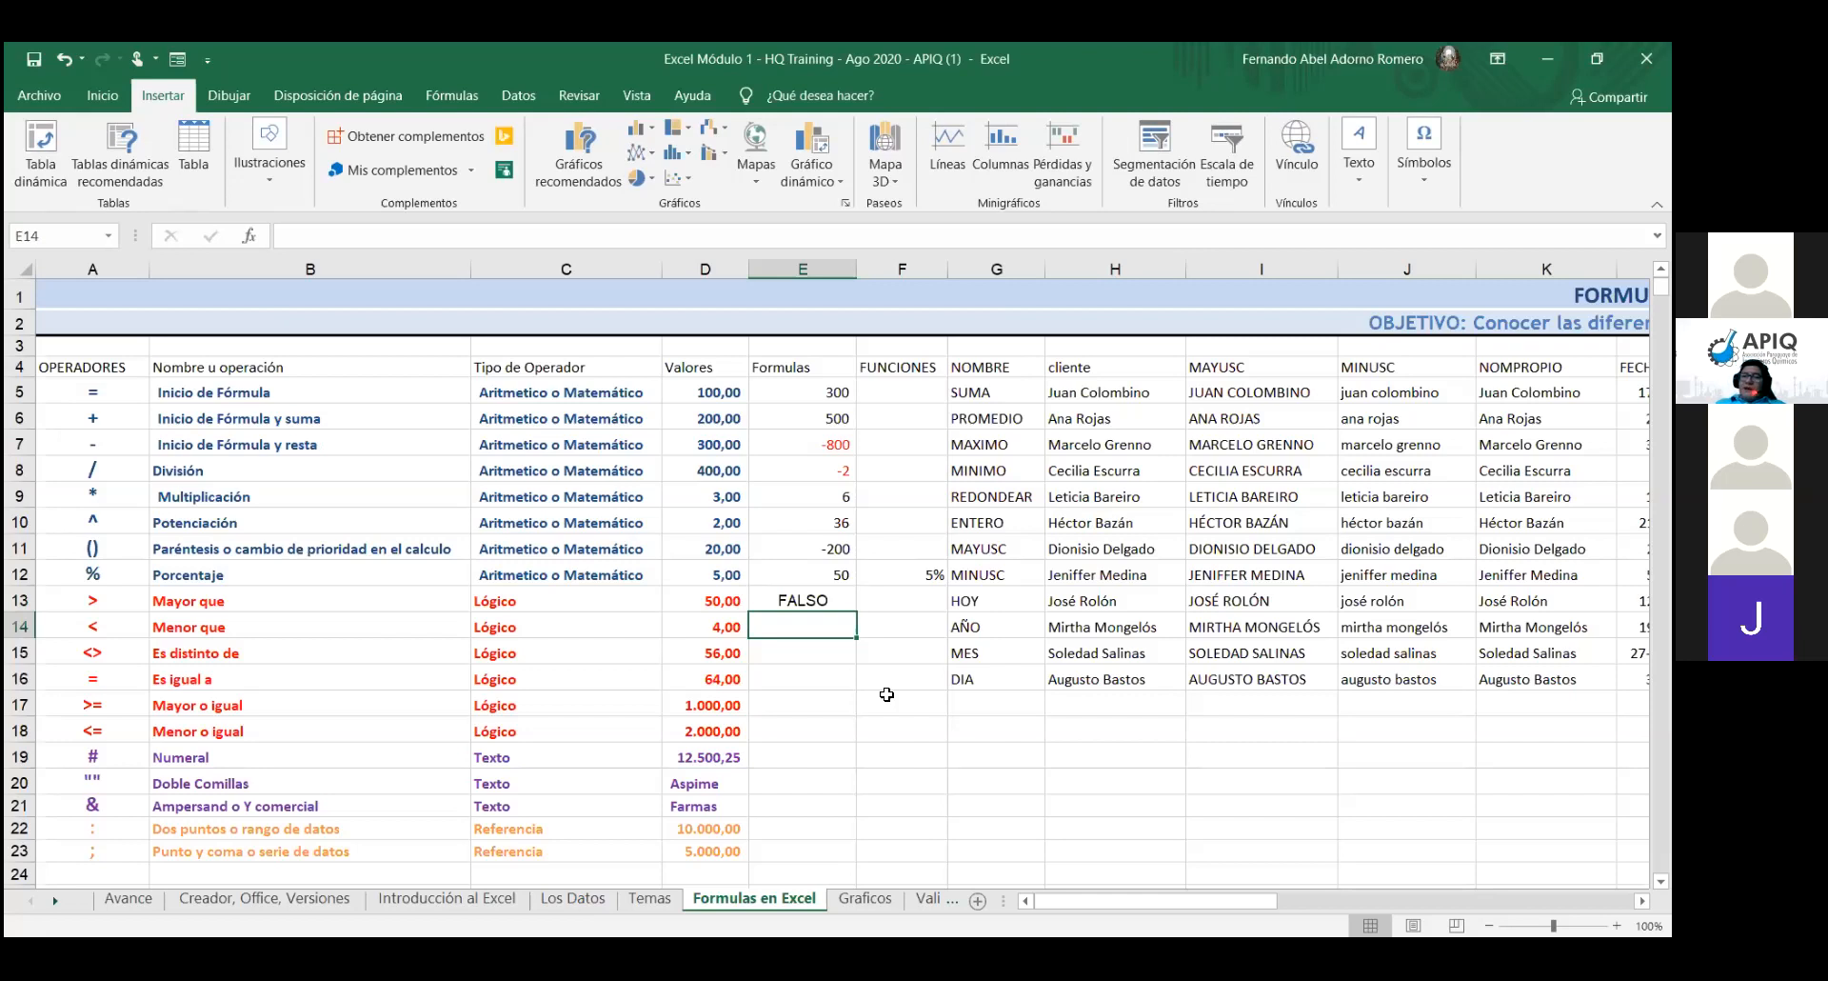
- Enter =D14<D13 in E14, which returns VERDADERO
{"action": "type", "text": "="}
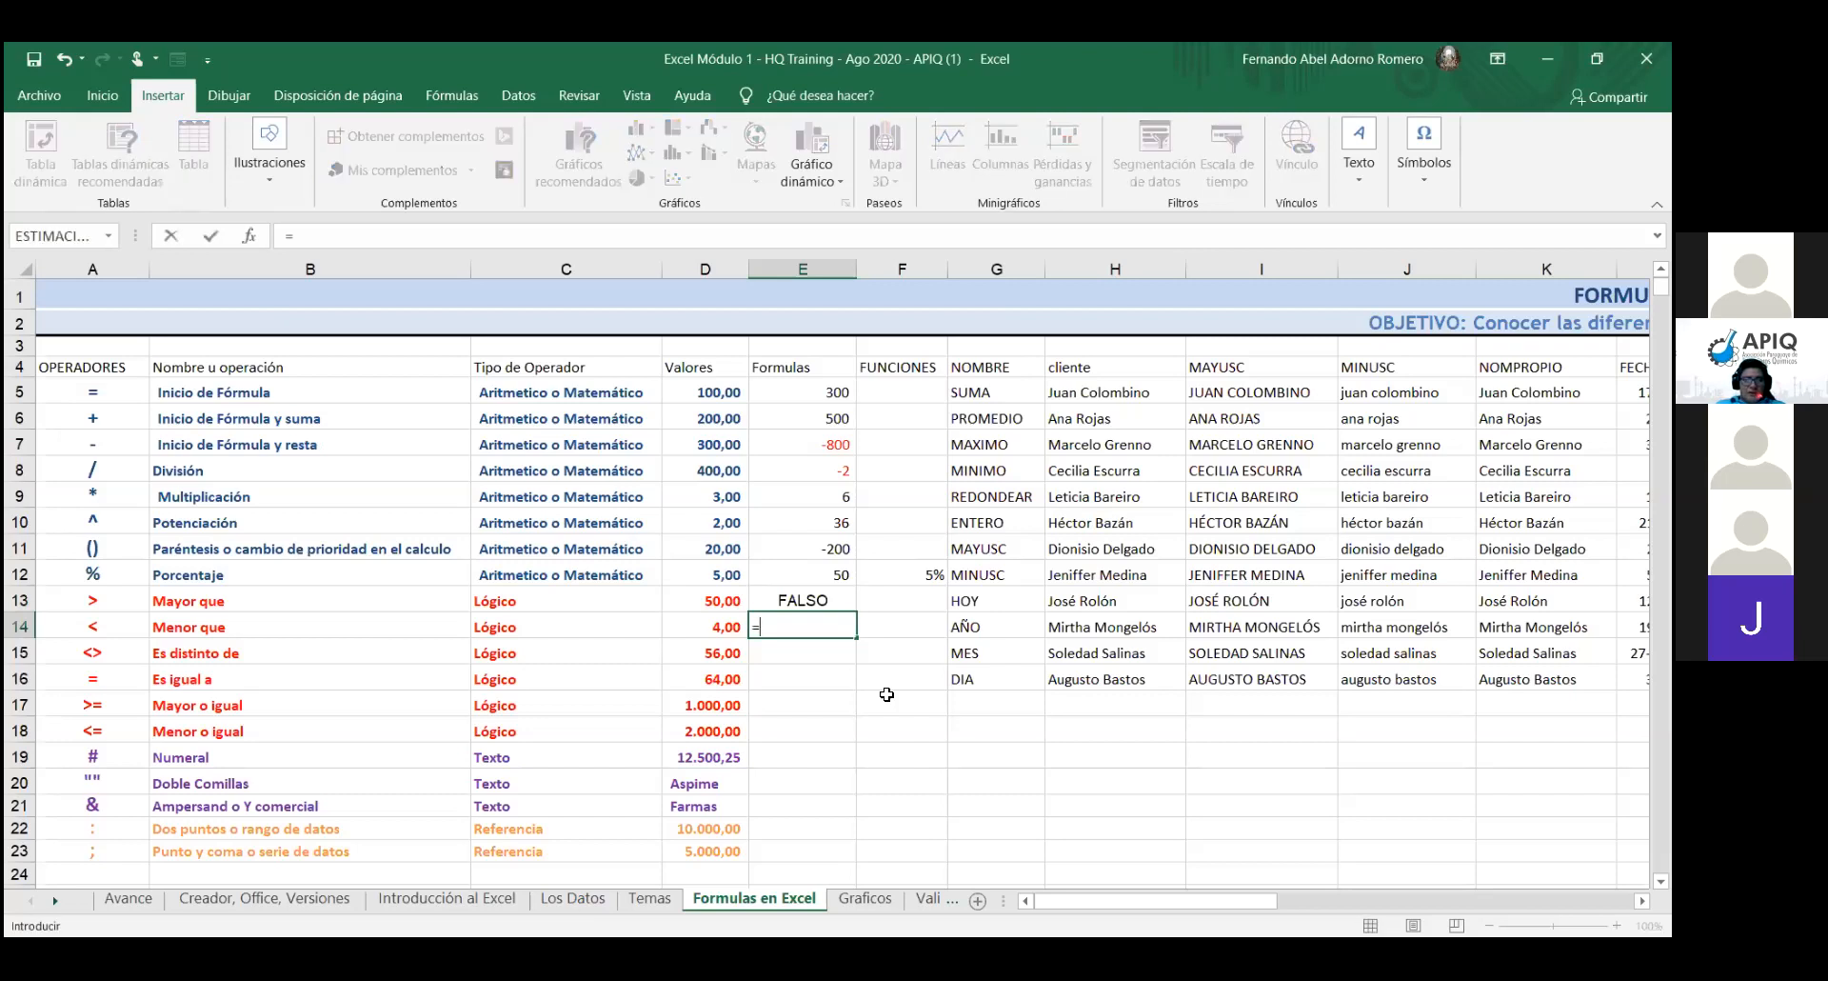
{"action": "left_click", "coordinate": [722, 629]}
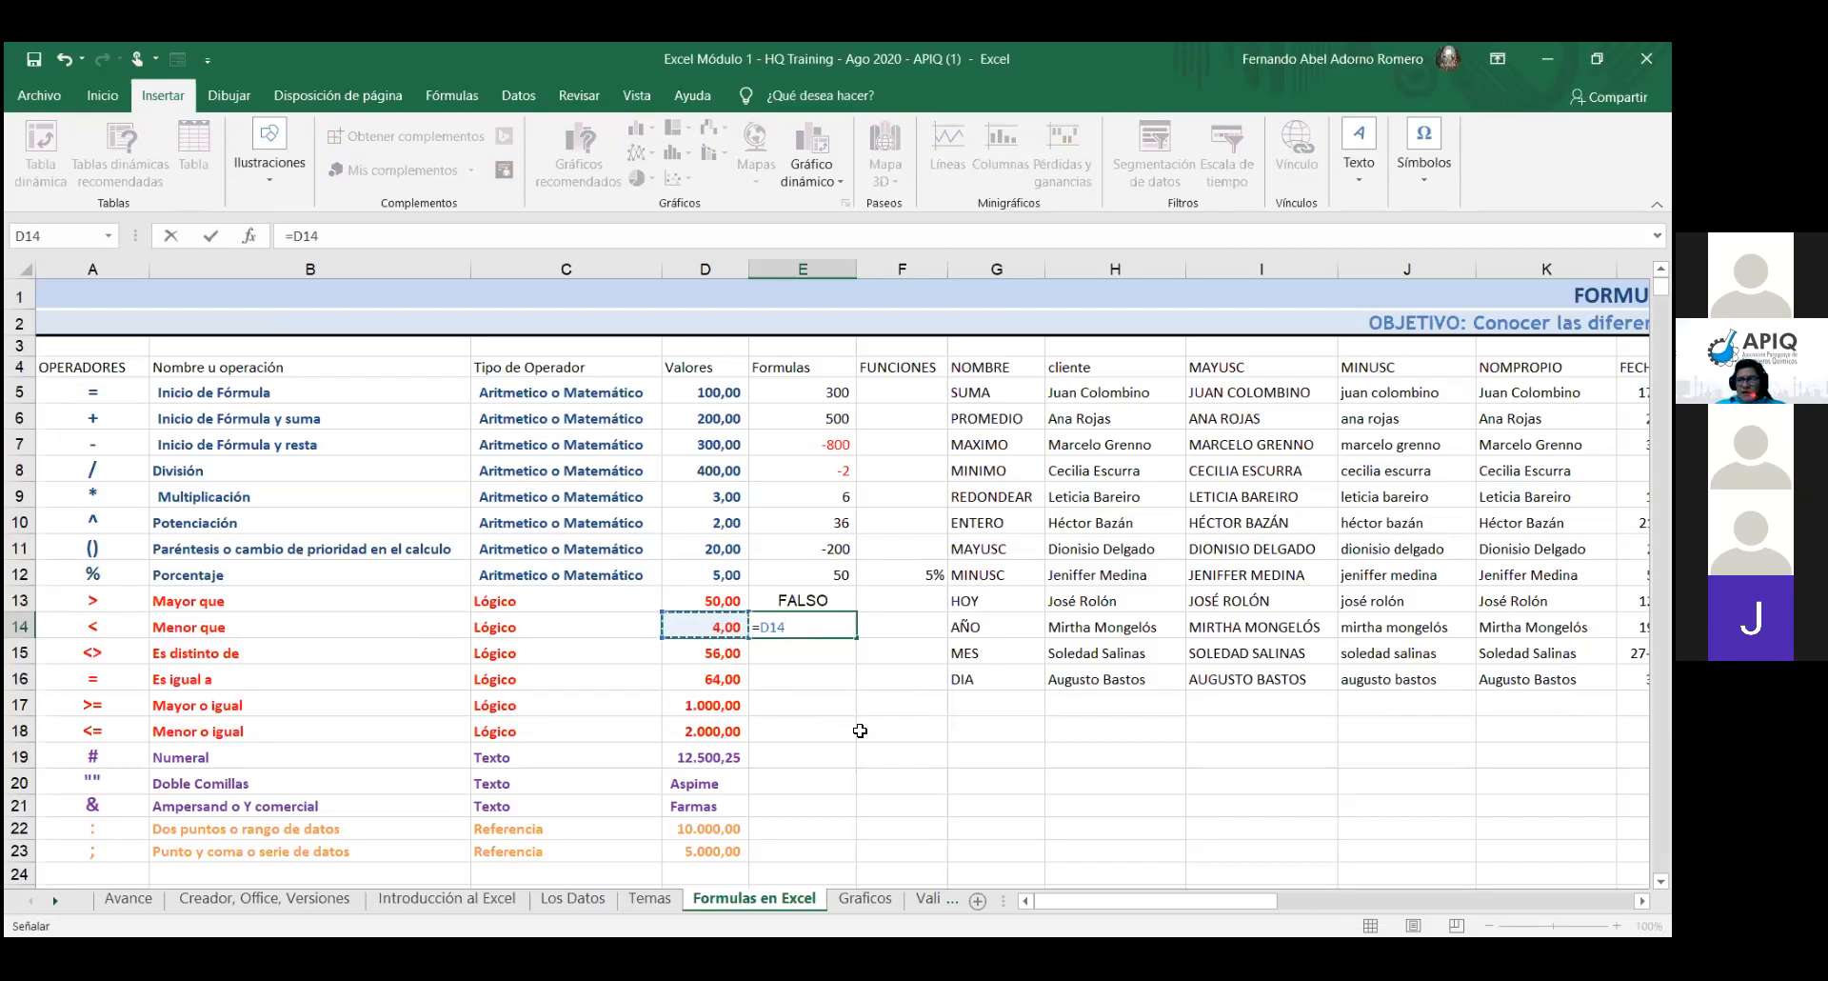
{"action": "type", "text": "<"}
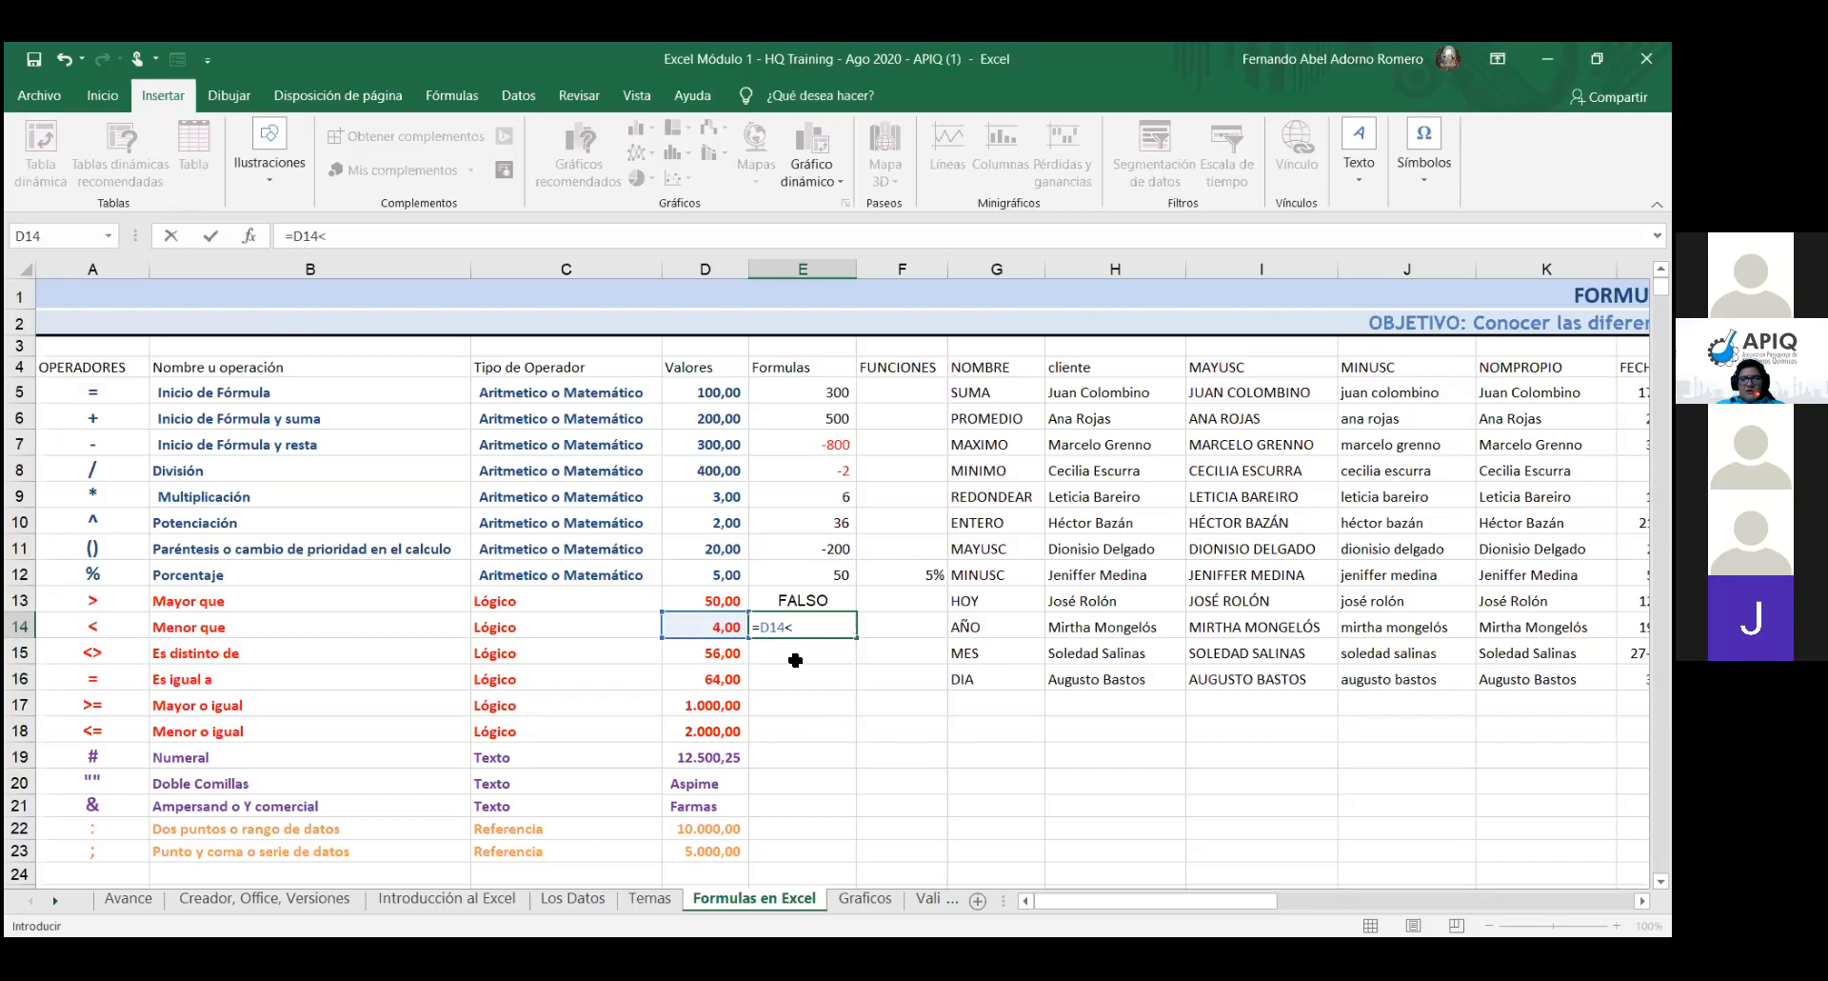
{"action": "left_click", "coordinate": [711, 592]}
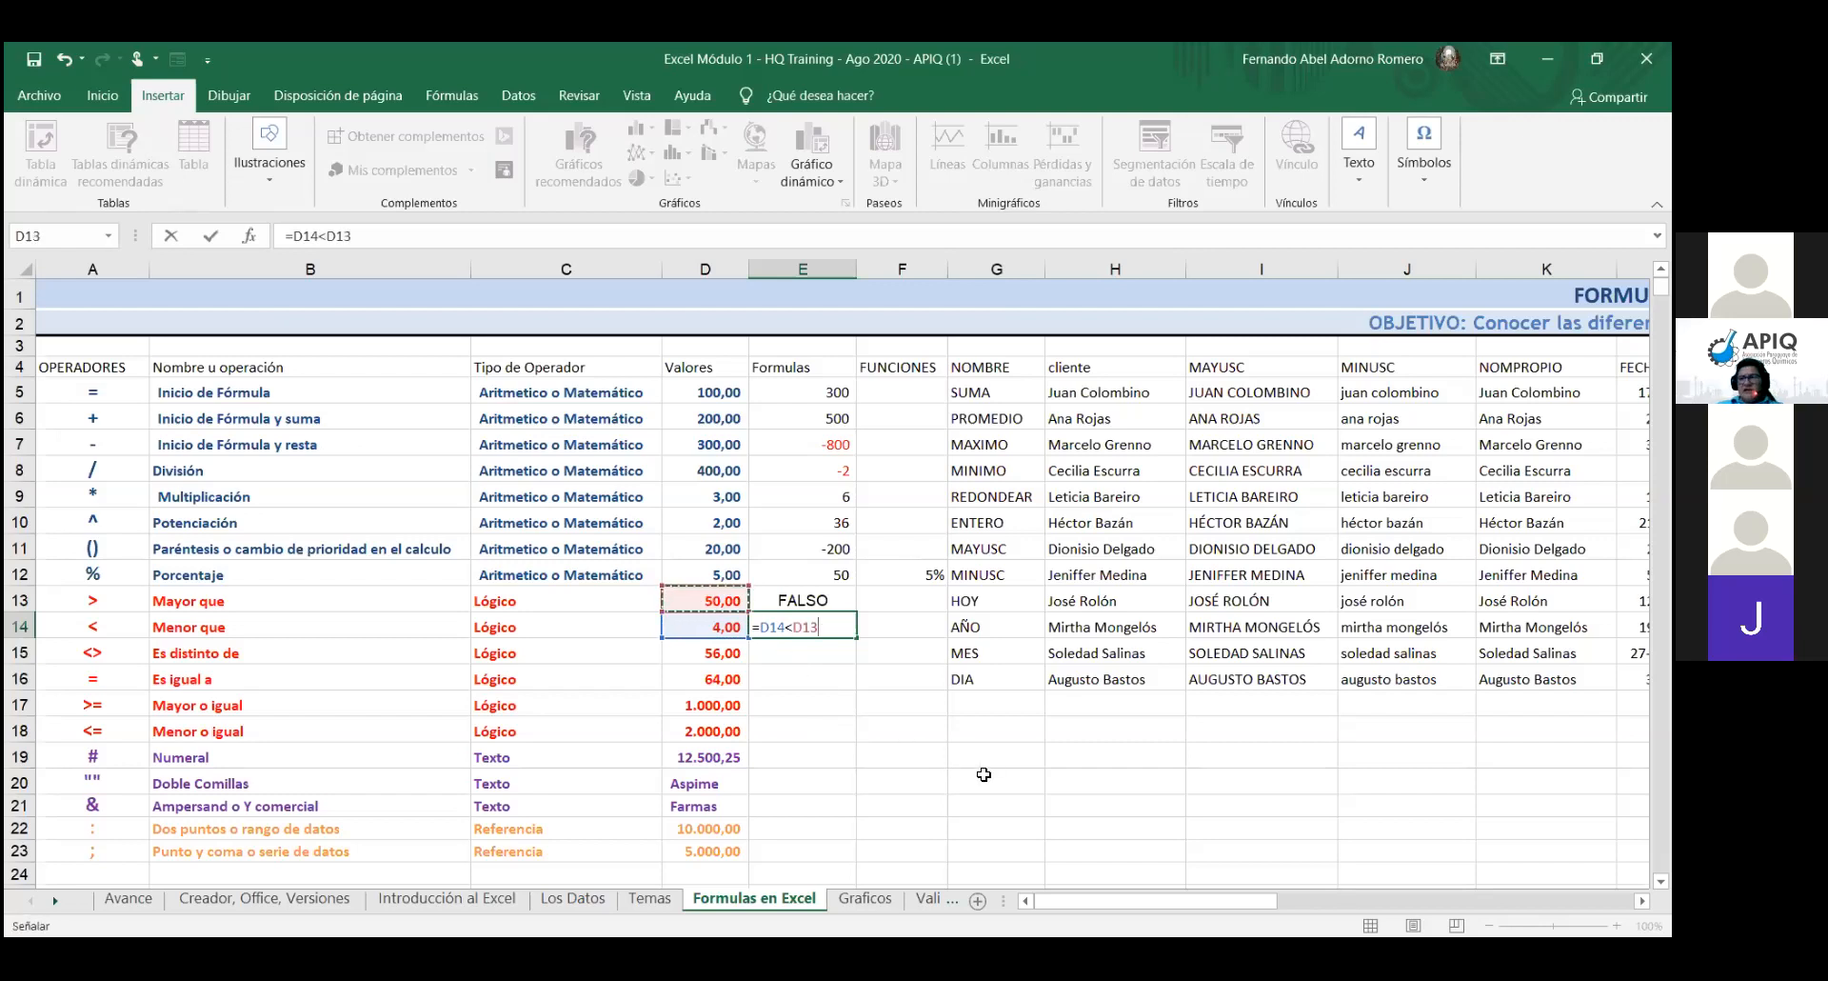
{"action": "key", "text": "Return"}
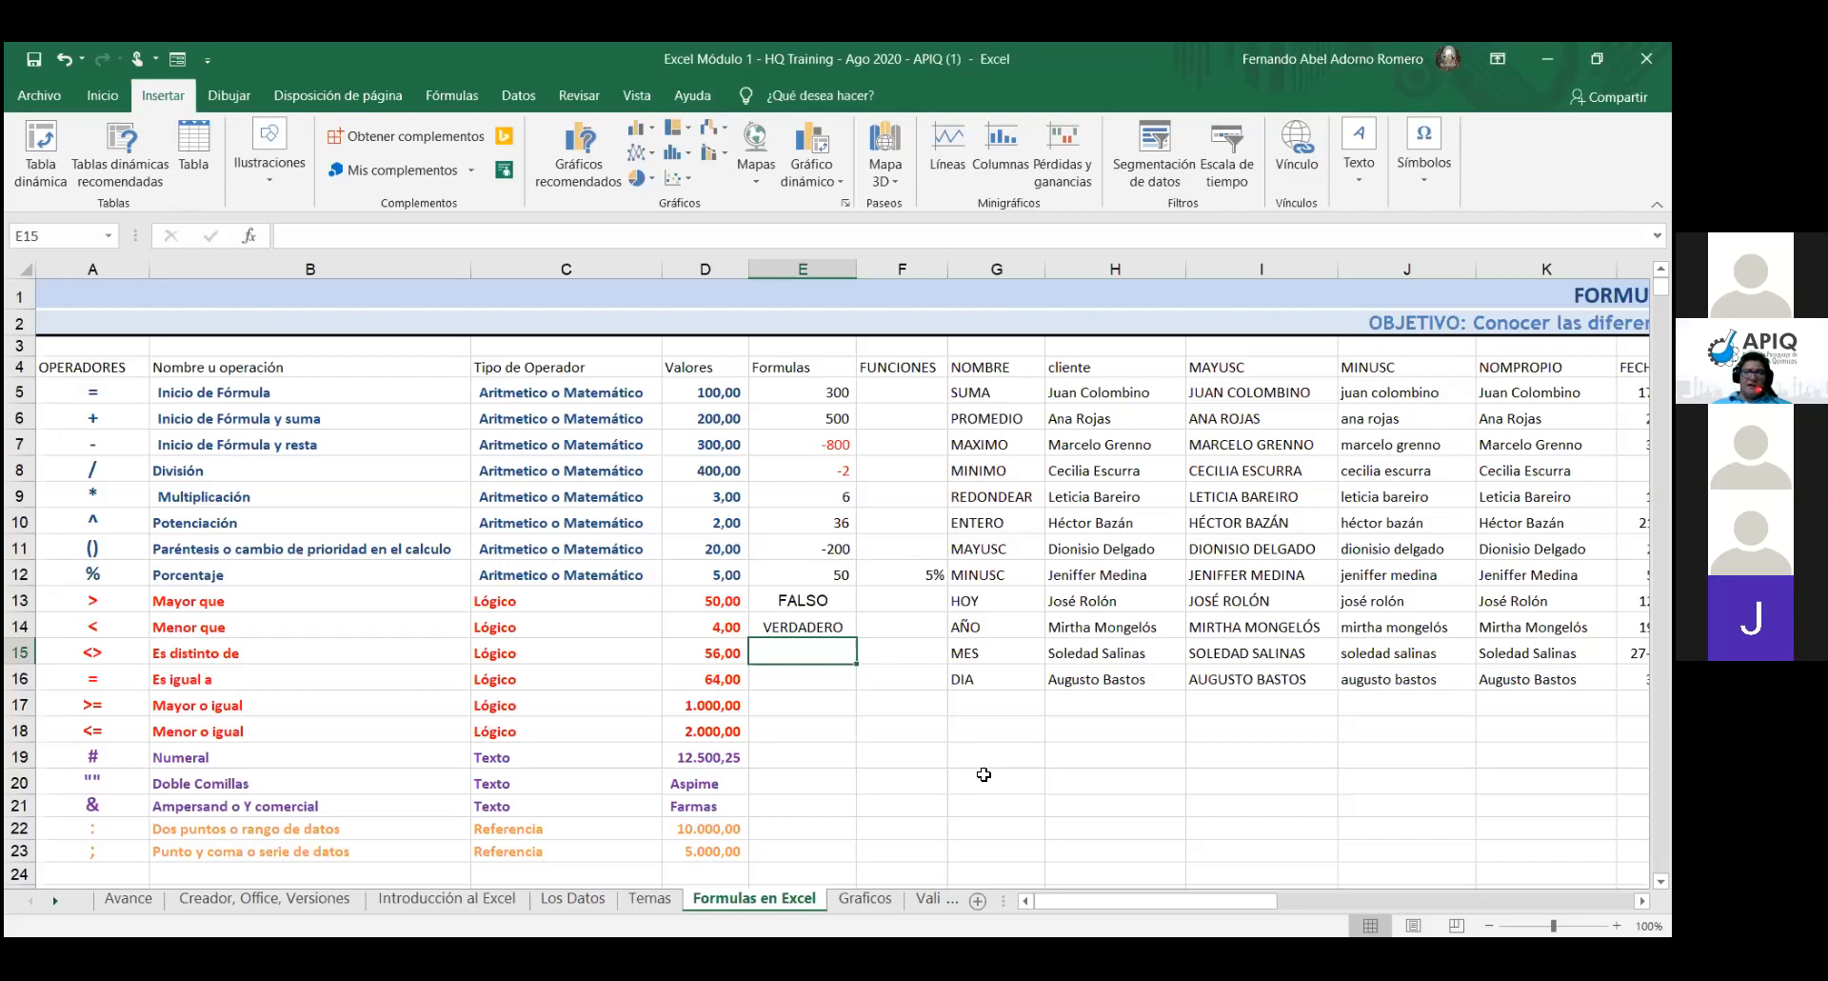
- Enter =D15<>D14 in E15 to test whether D15 differs from D14
{"action": "type", "text": "="}
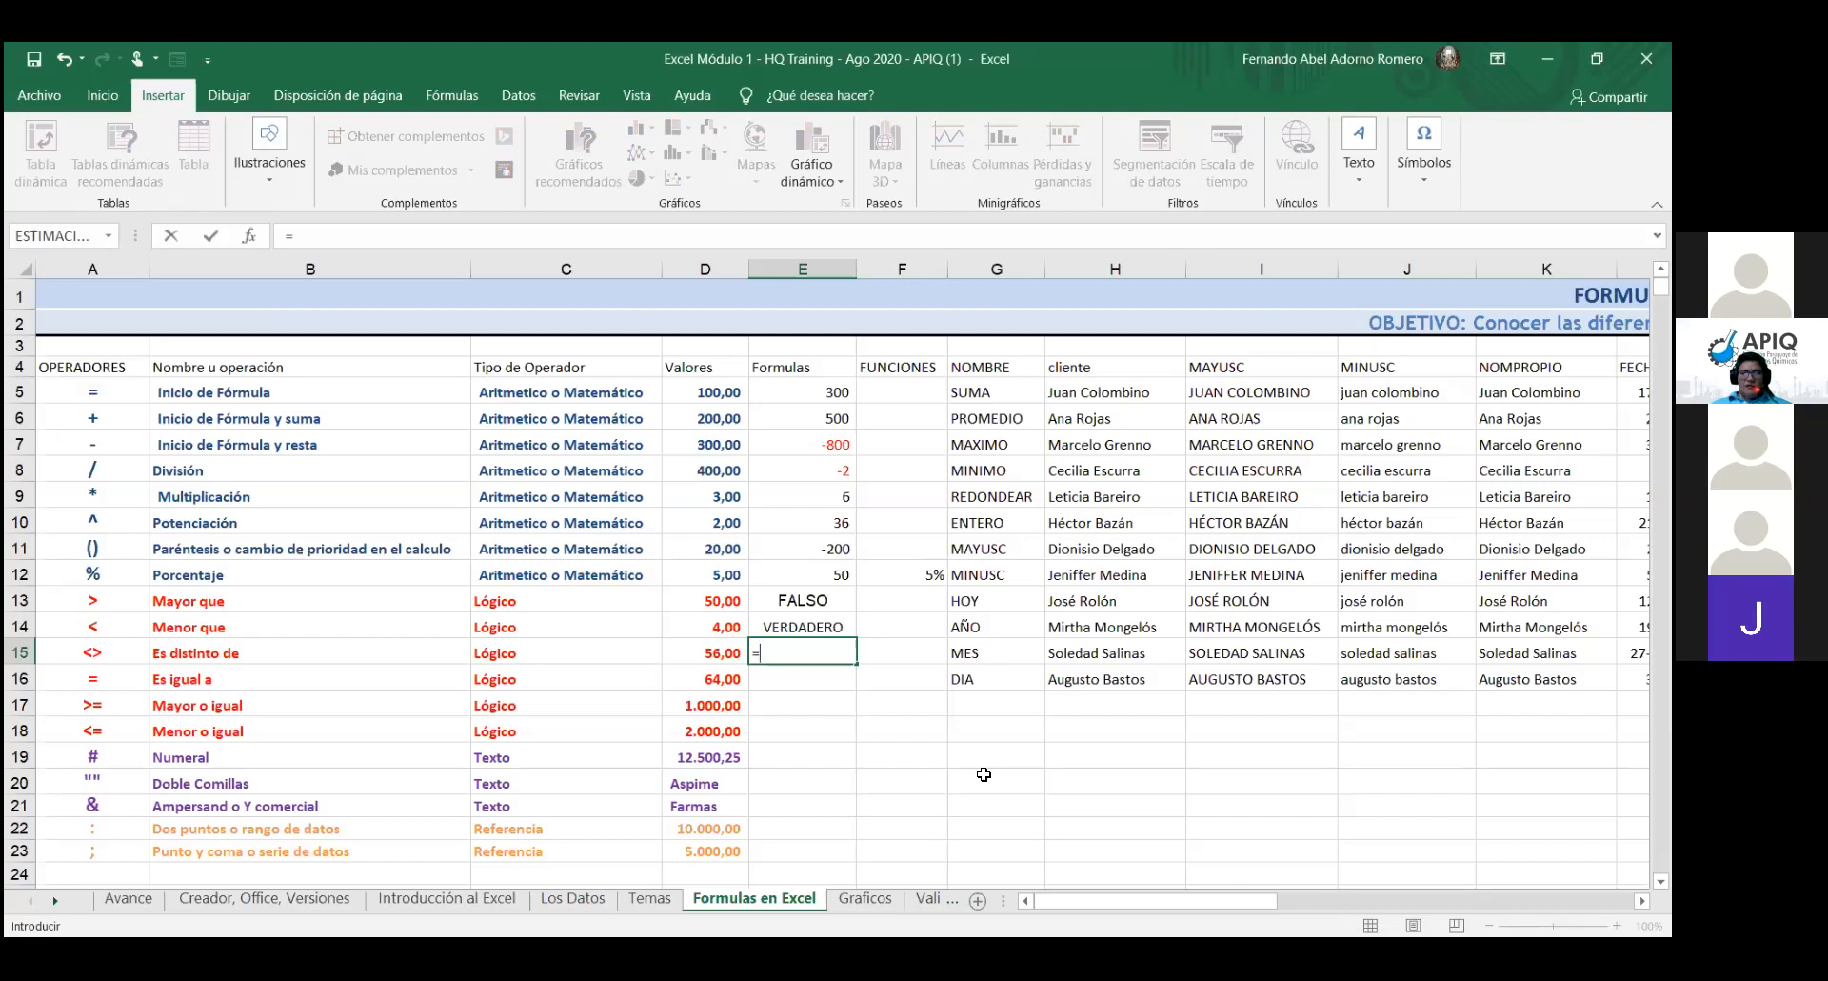
{"action": "left_click", "coordinate": [729, 654]}
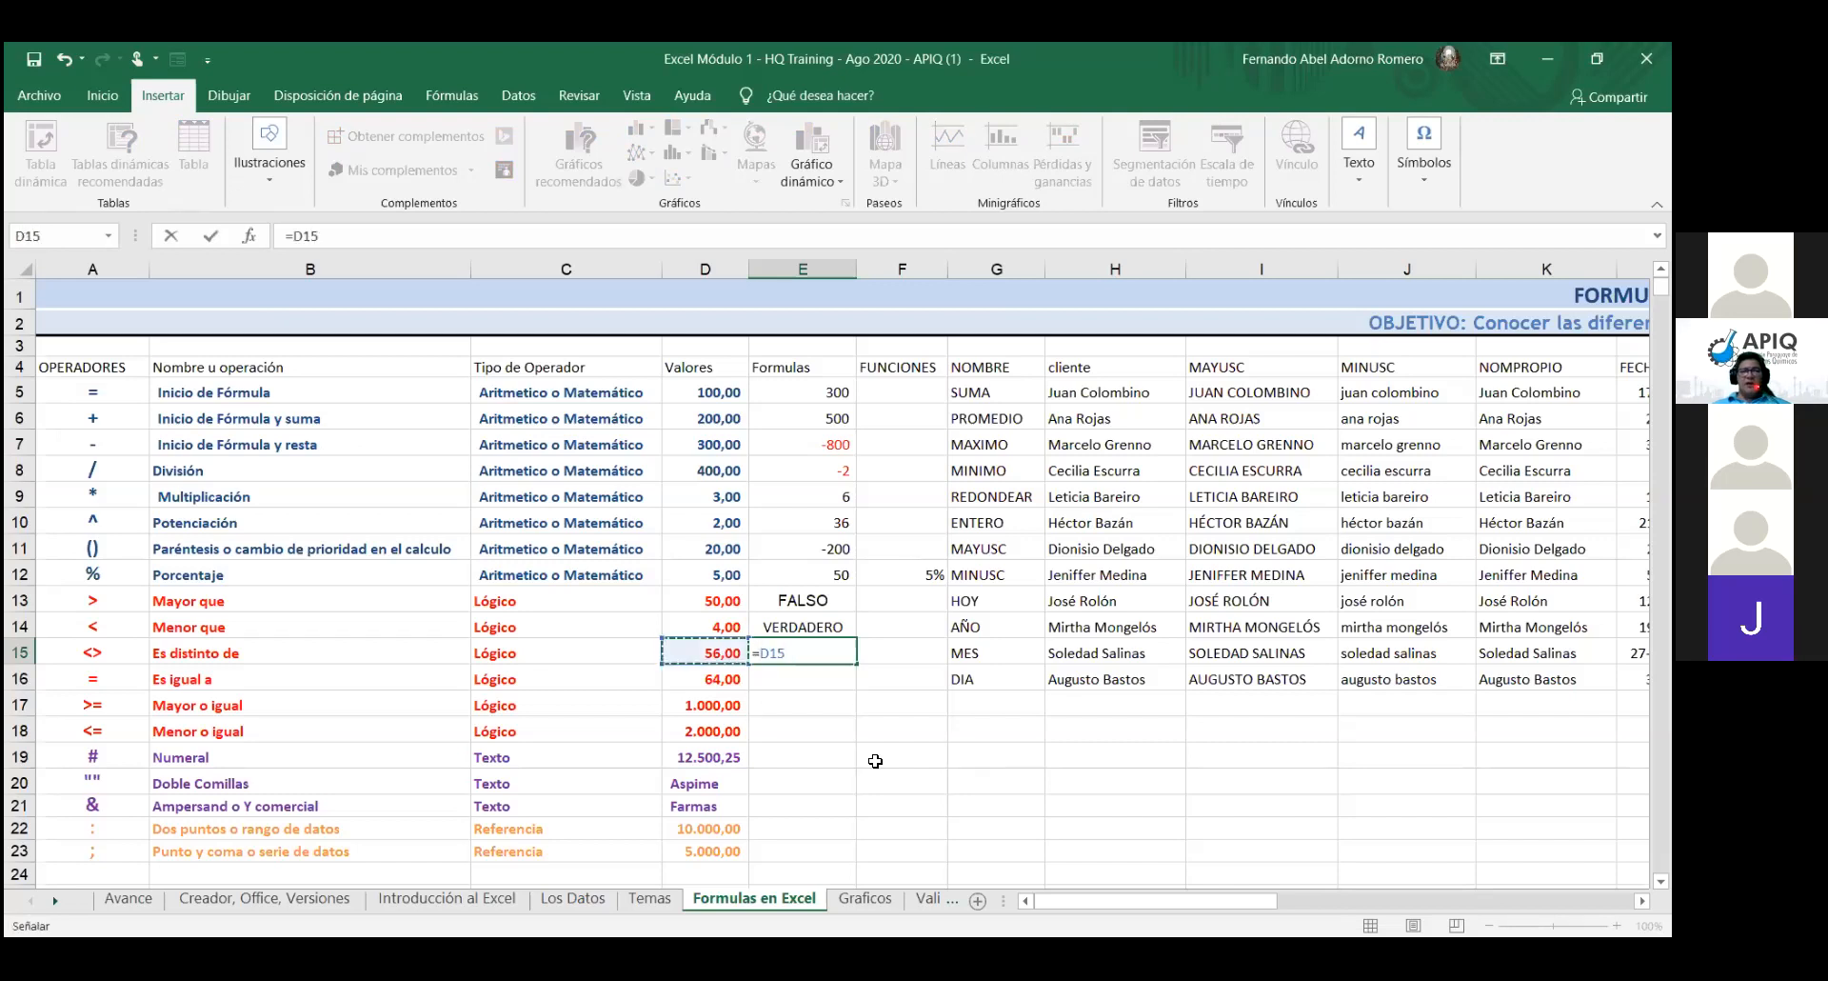
{"action": "type", "text": "<>"}
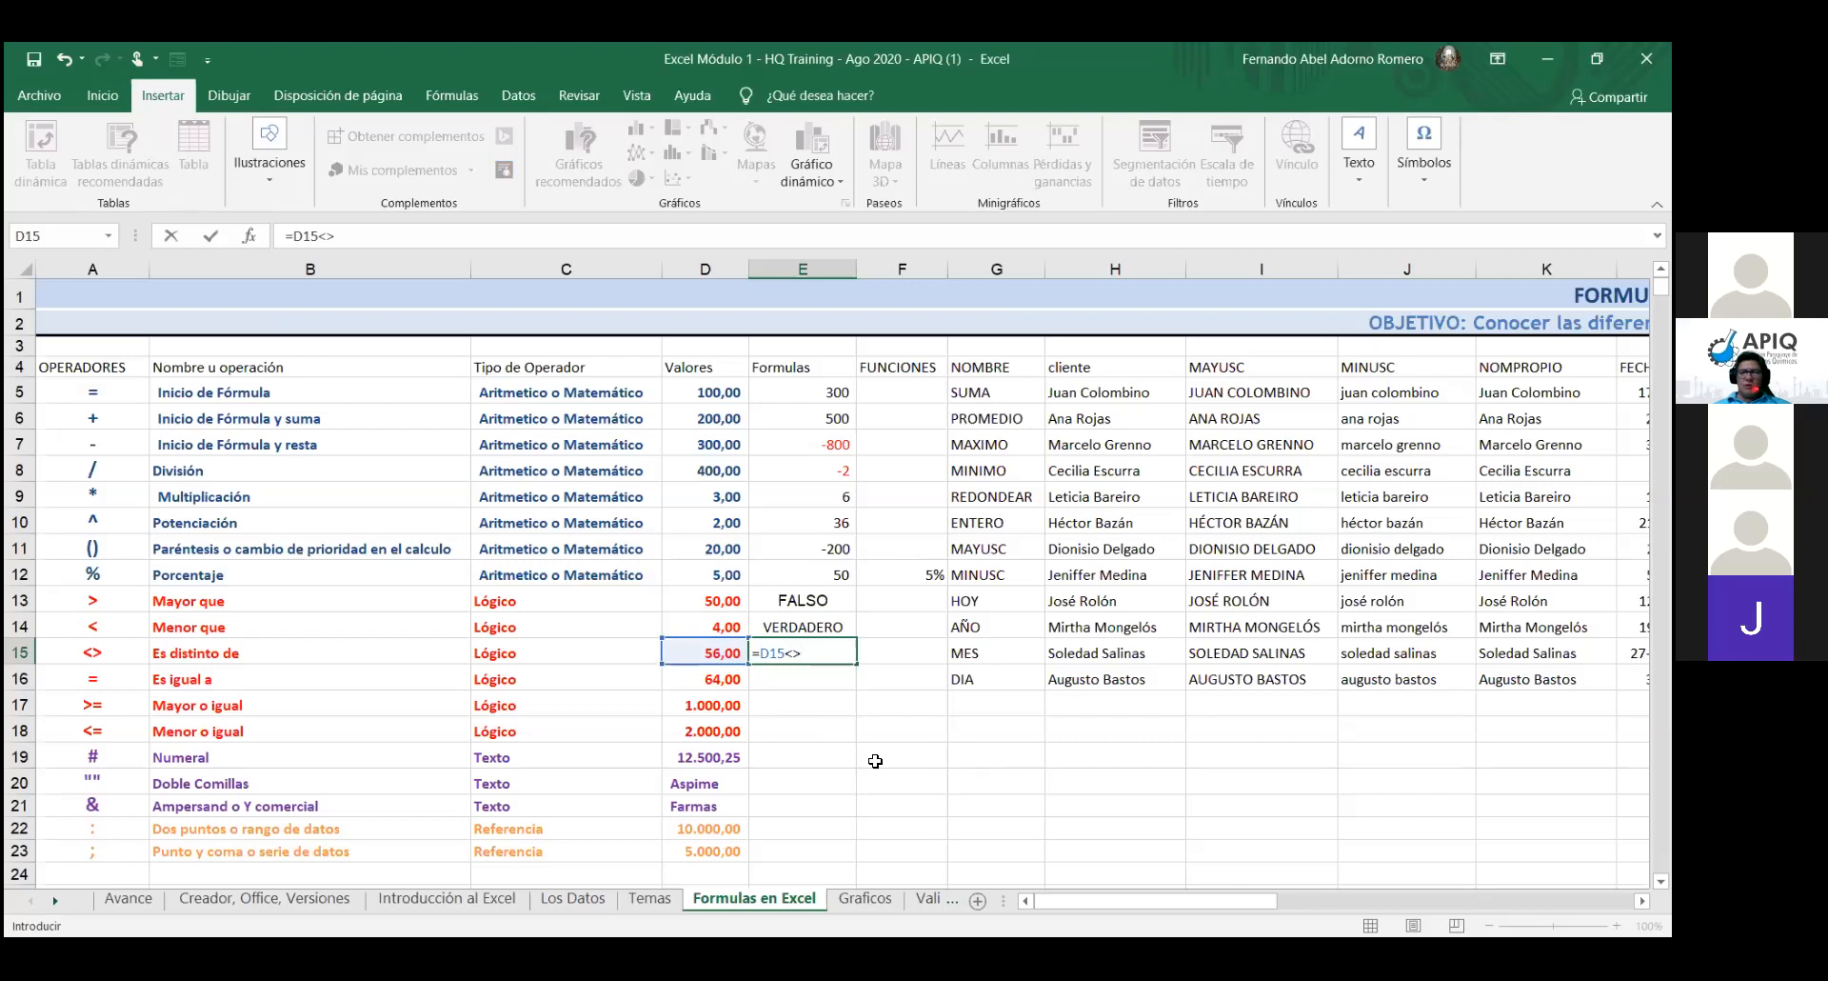
{"action": "left_click", "coordinate": [714, 631]}
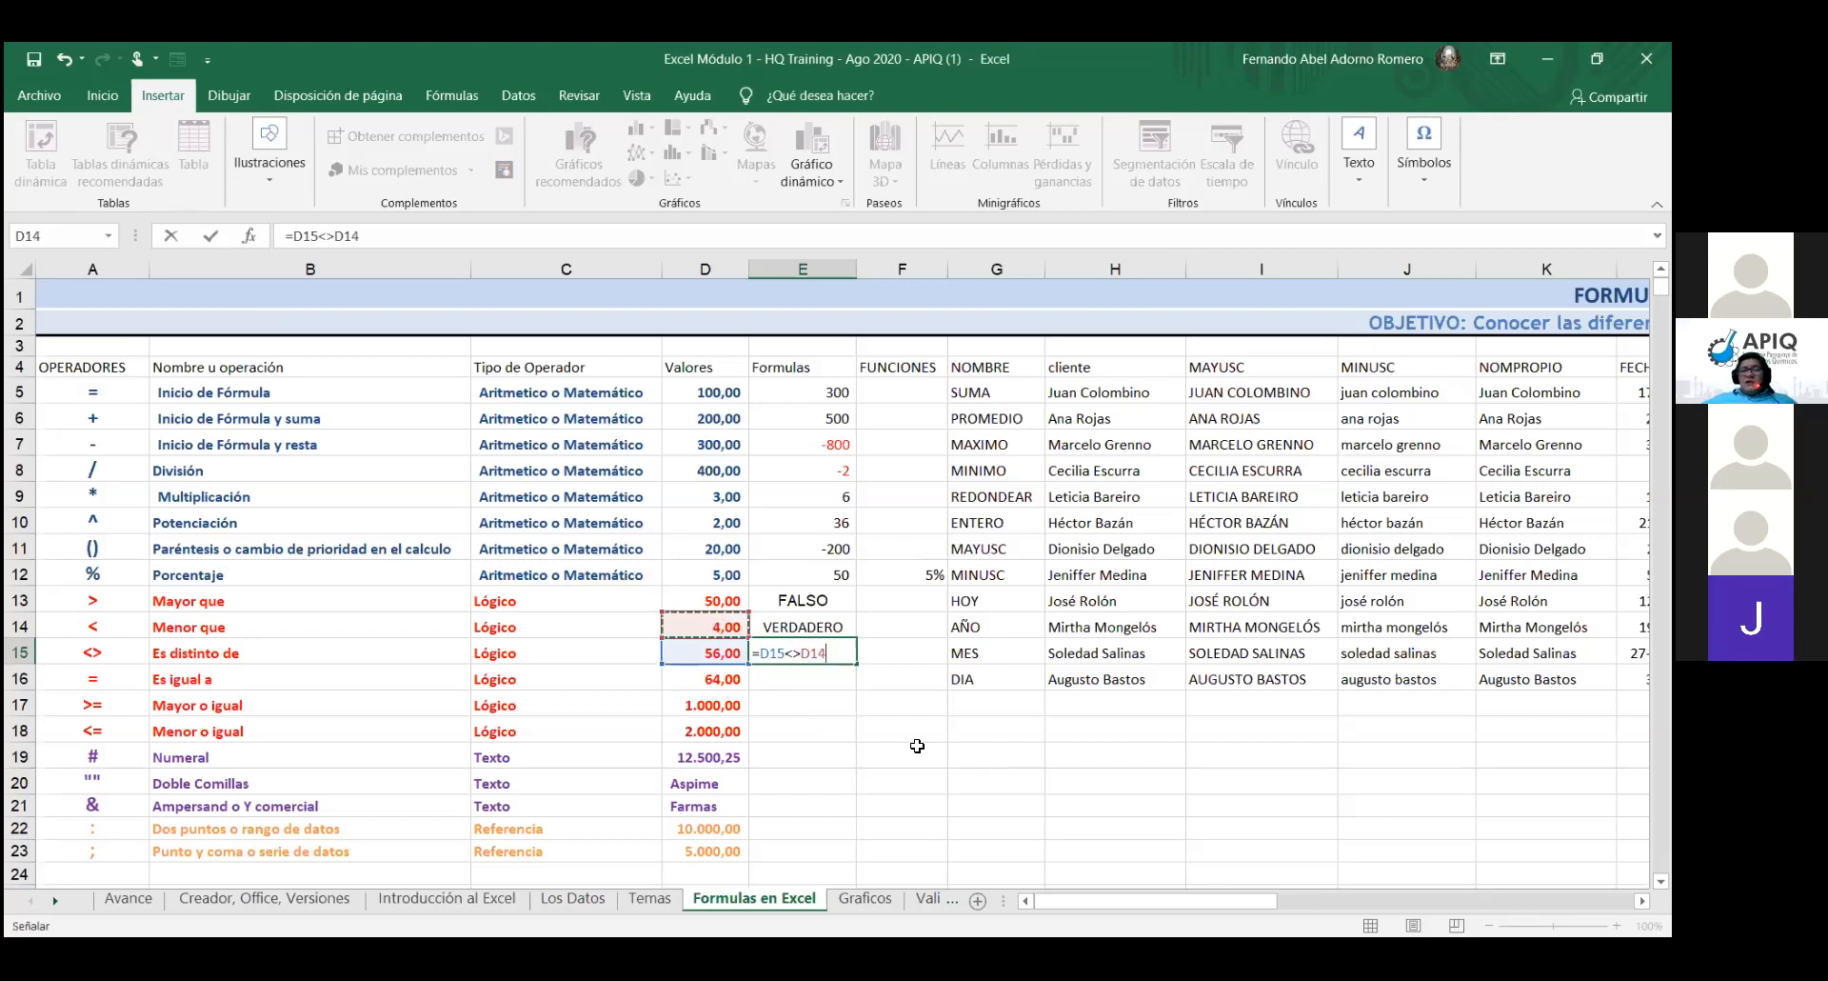
{"action": "key", "text": "Return"}
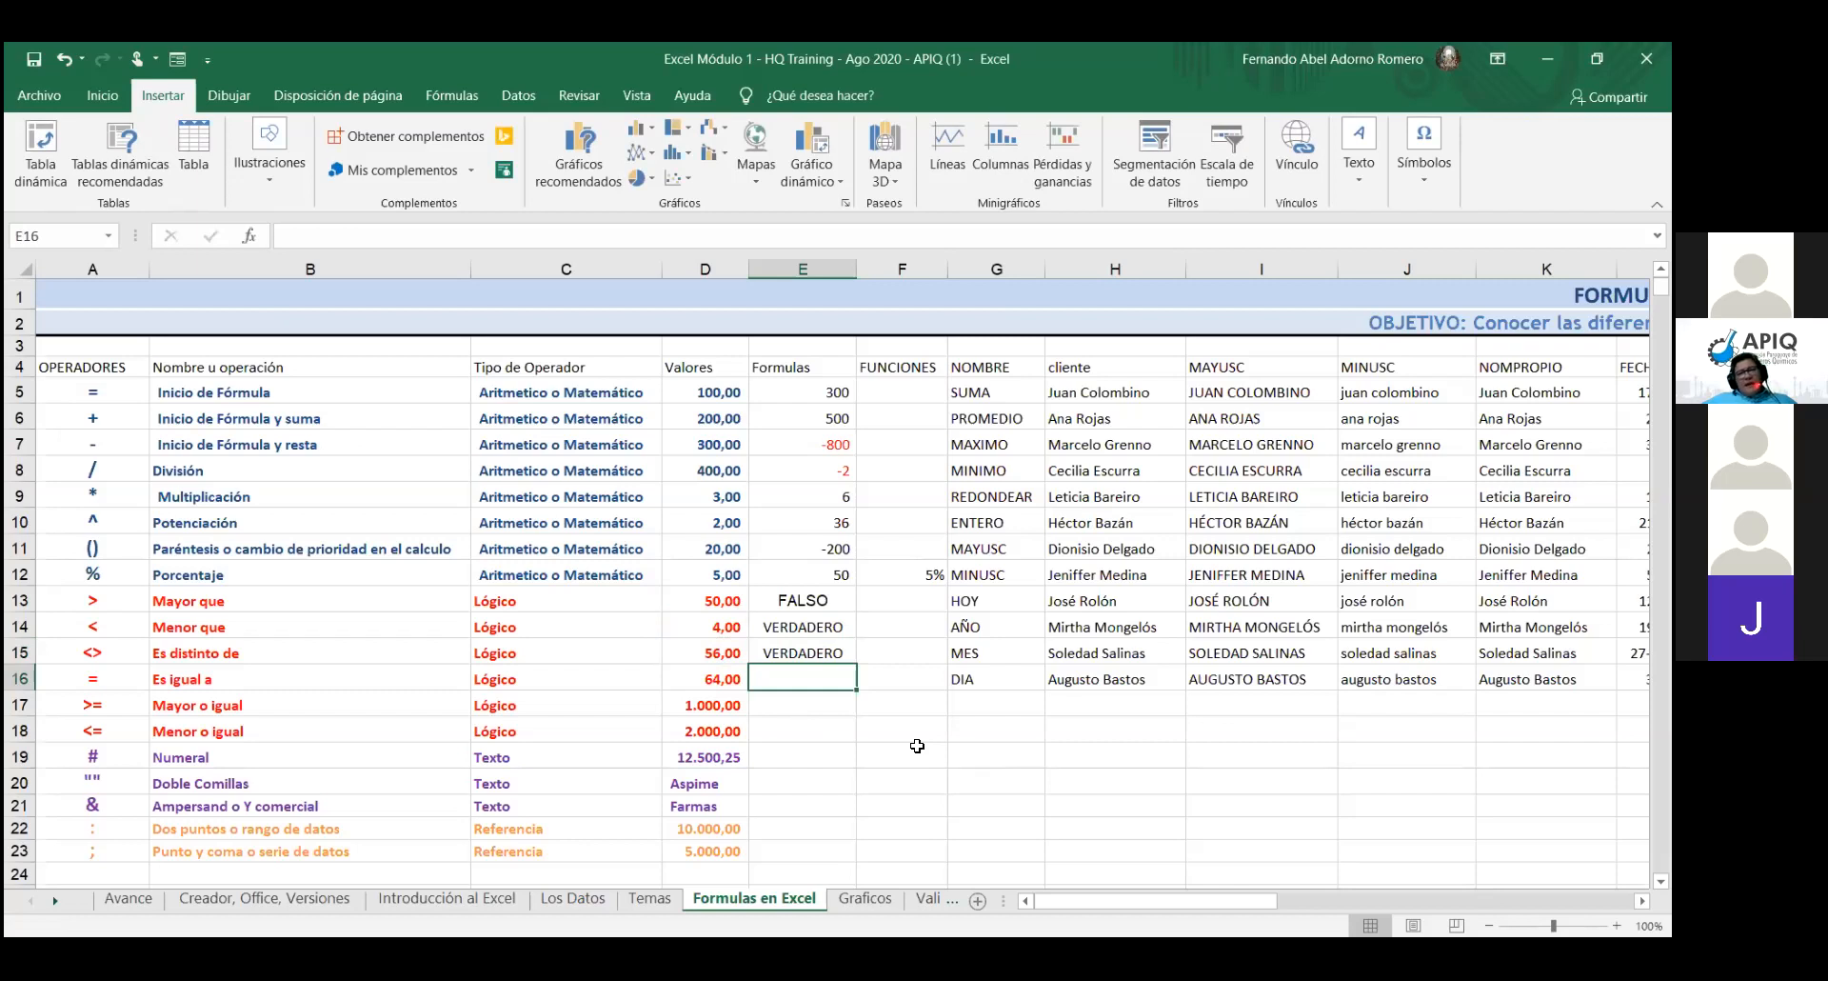
- Enter =D16=D15 in E16, which returns FALSO
{"action": "type", "text": "="}
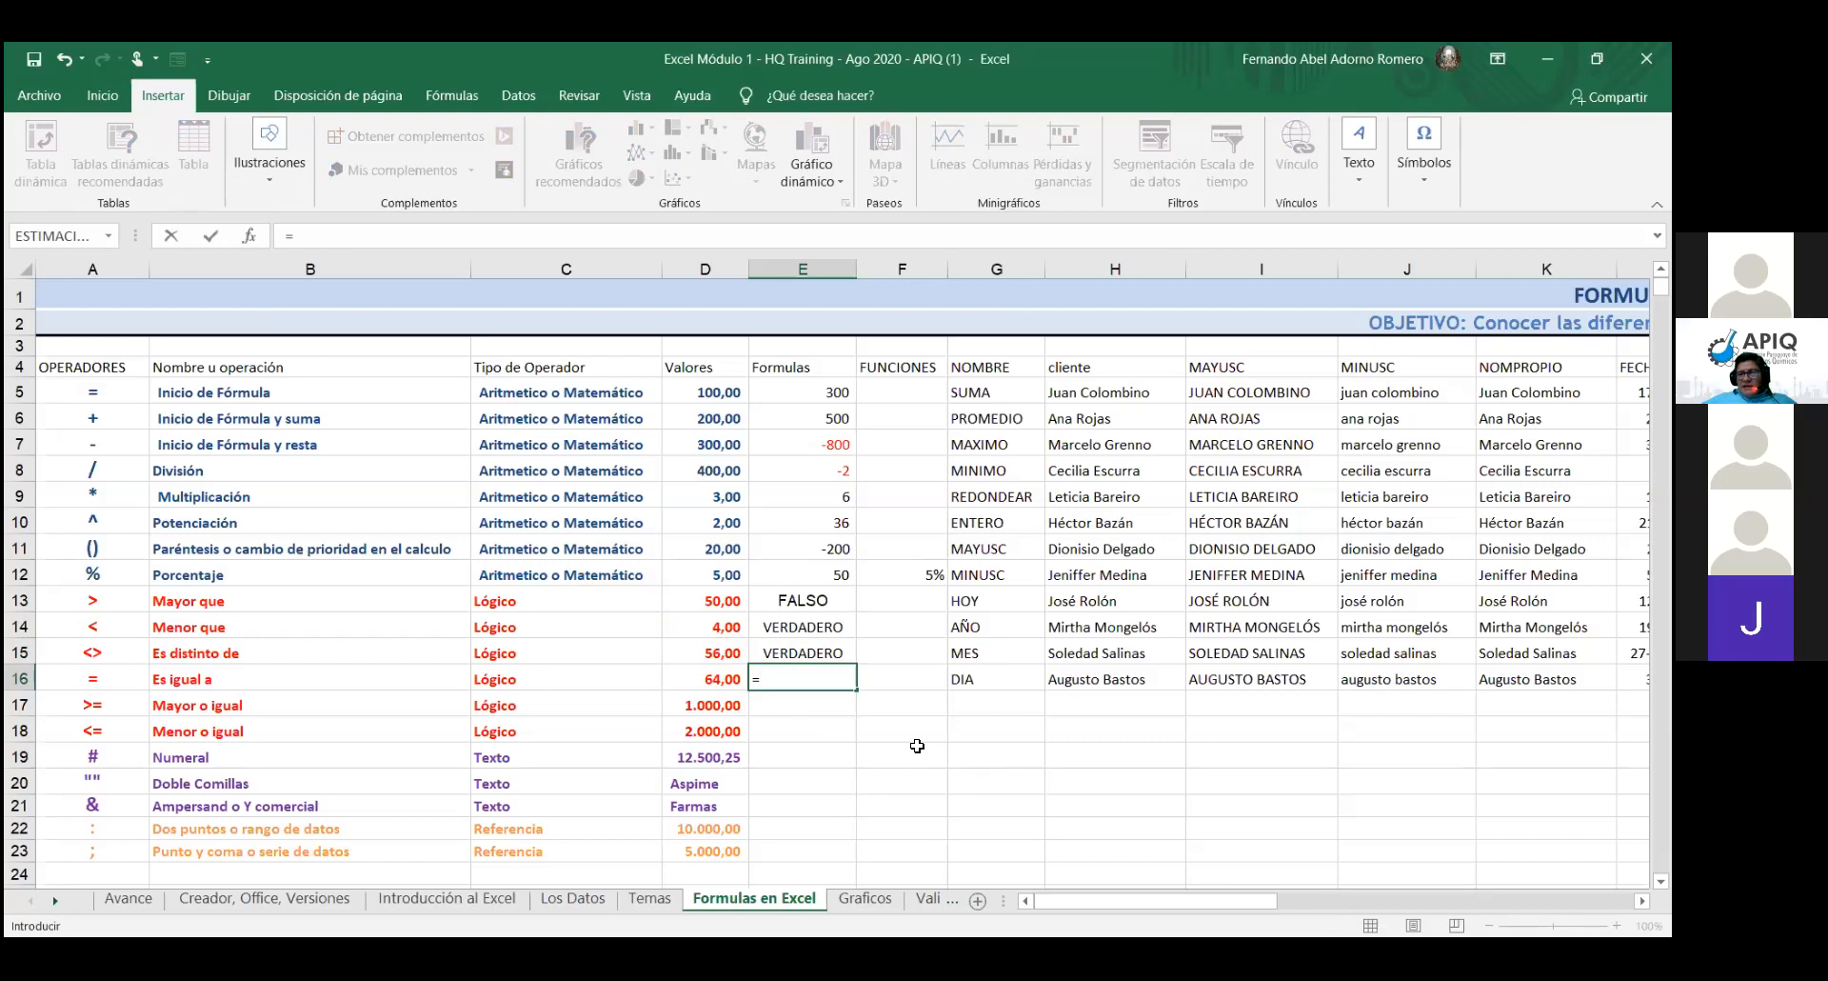
{"action": "left_click", "coordinate": [727, 684]}
{"action": "type", "text": "="}
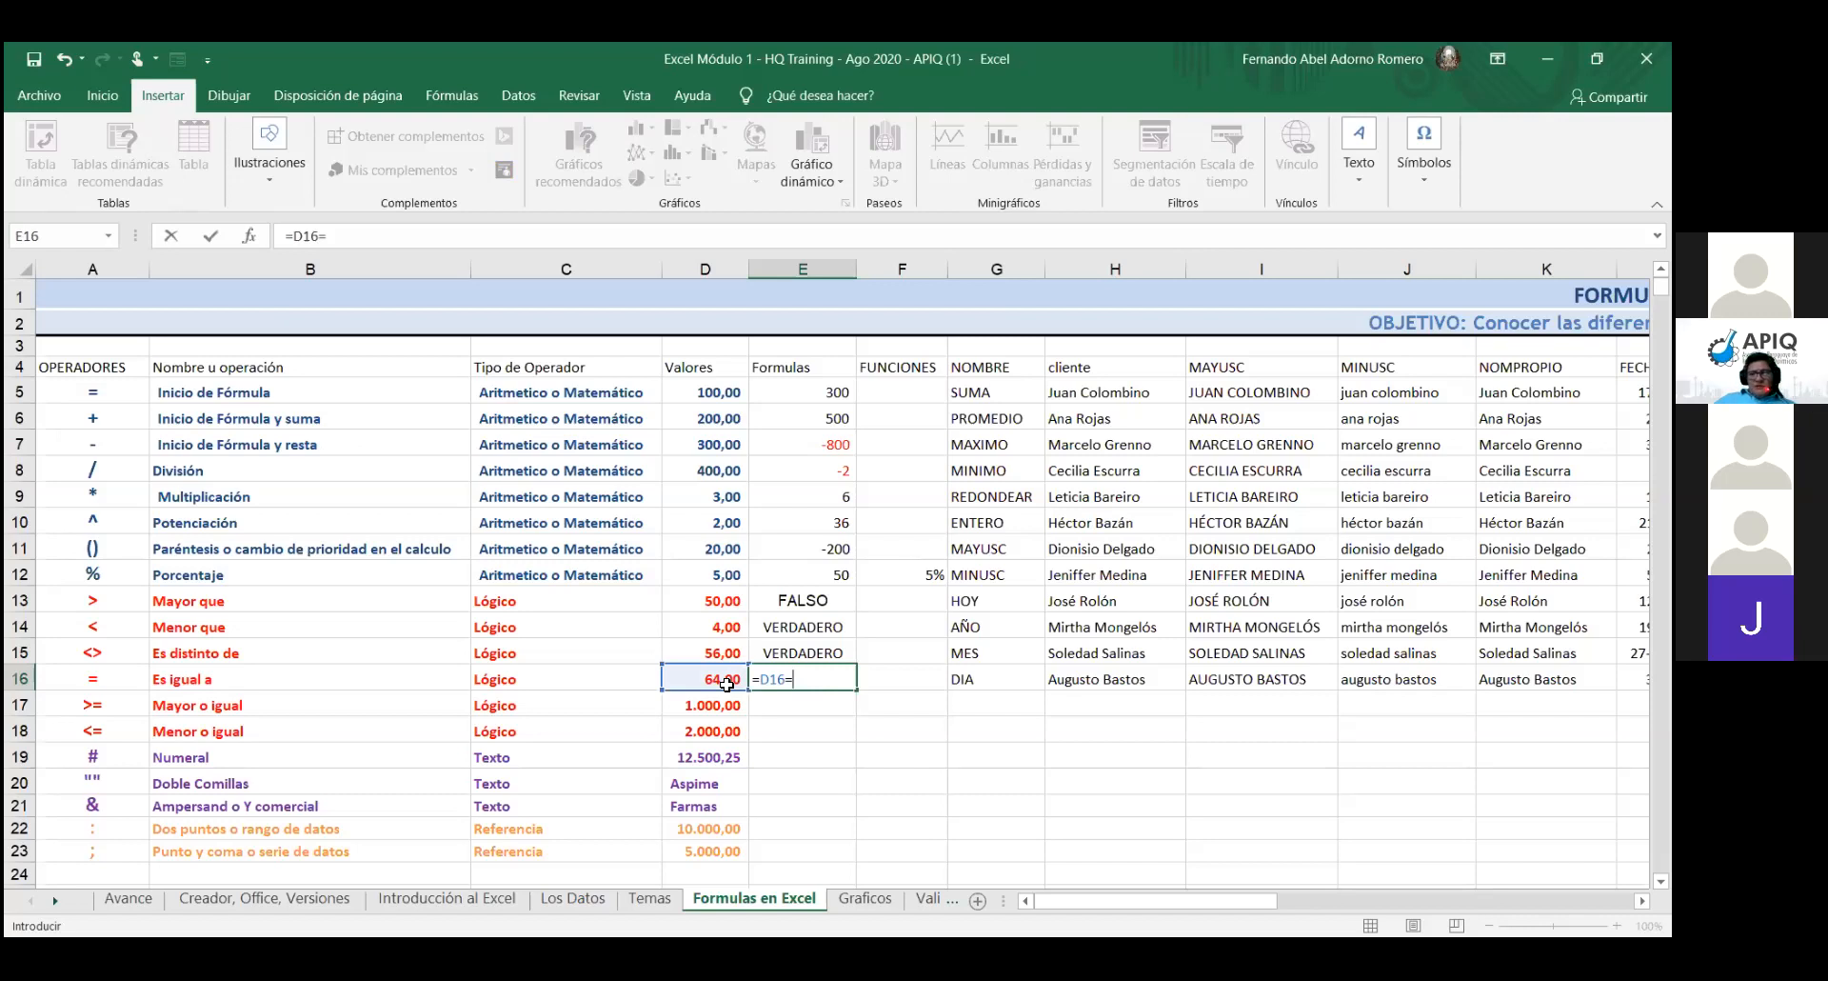
{"action": "left_click", "coordinate": [727, 650]}
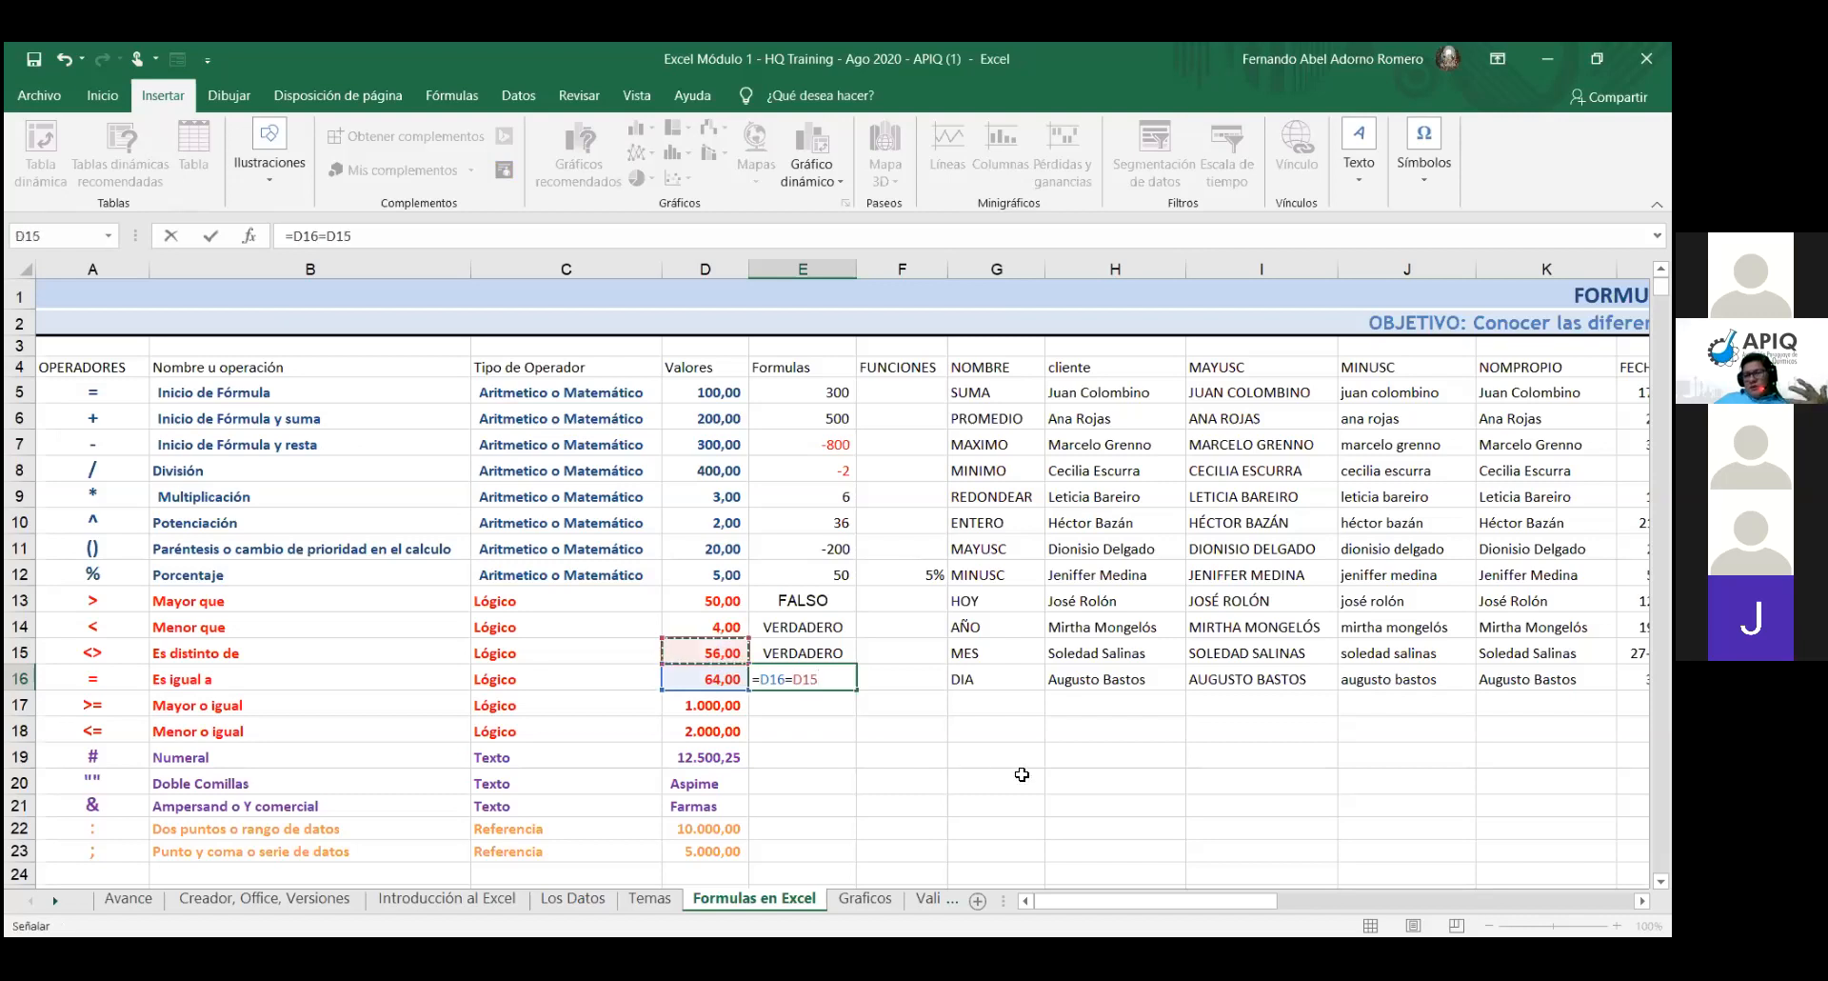
{"action": "key", "text": "Return"}
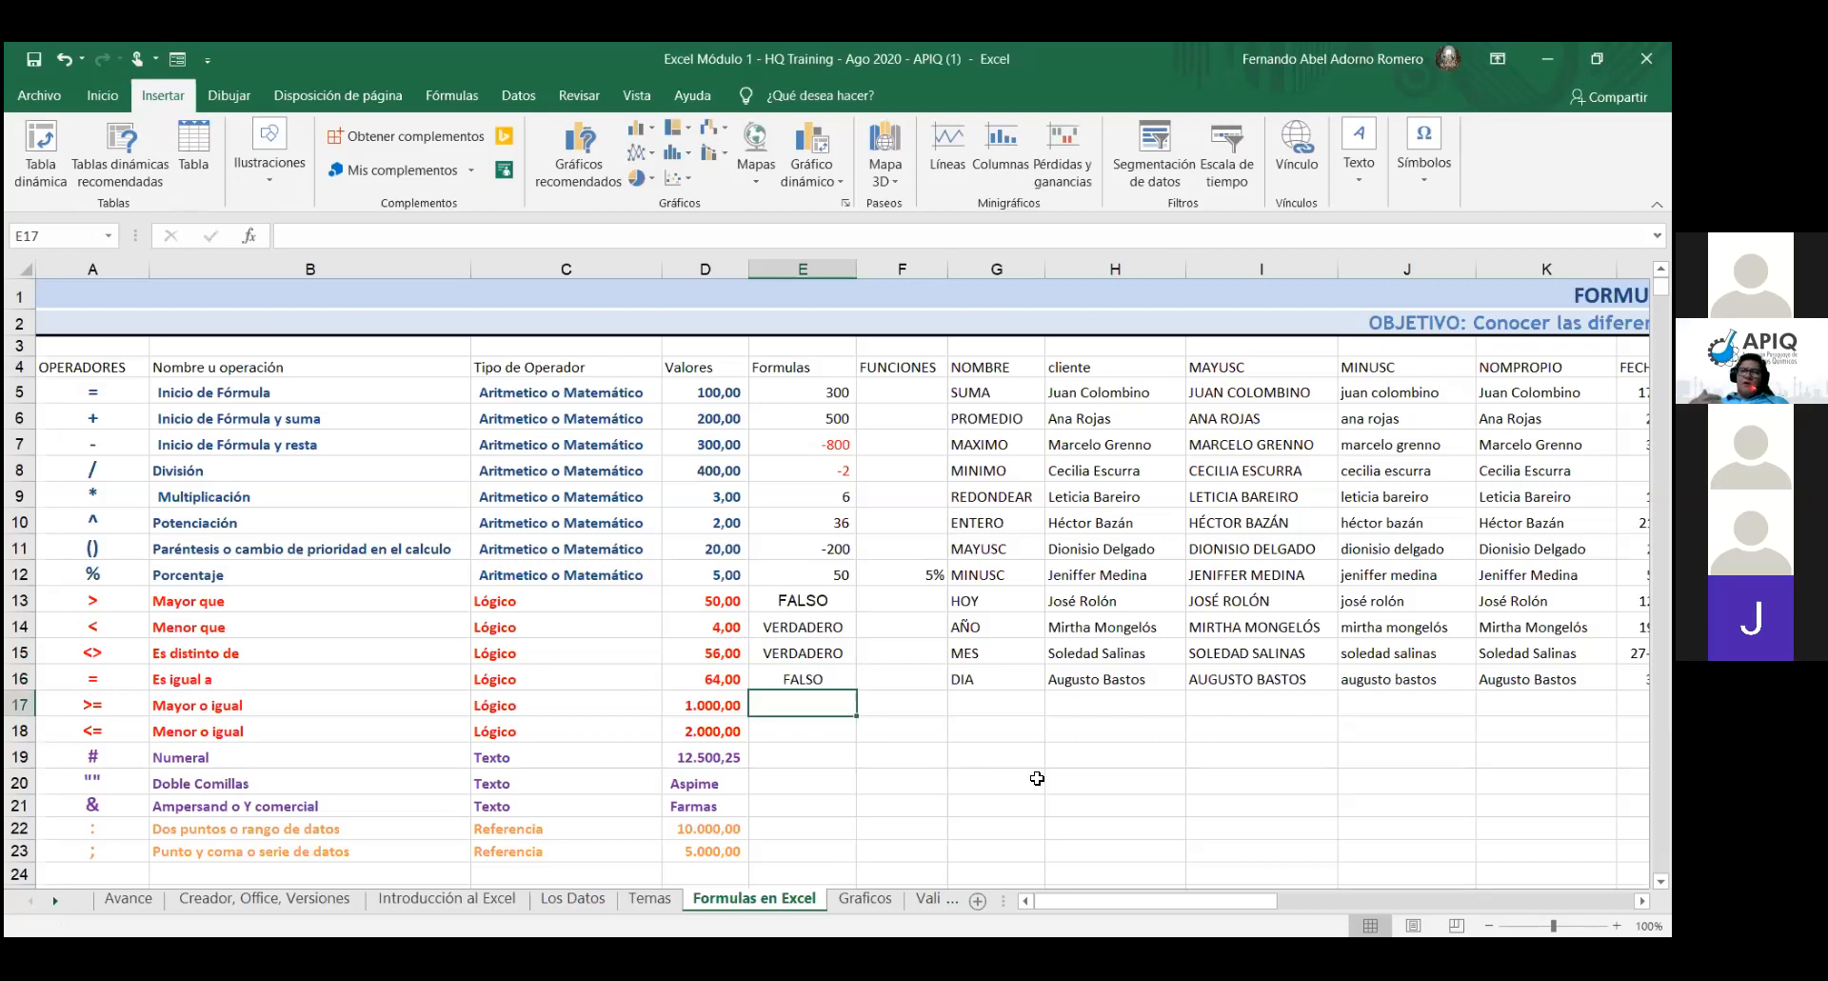
- Enter =D17>=D16 in E17, which returns VERDADERO
{"action": "type", "text": "="}
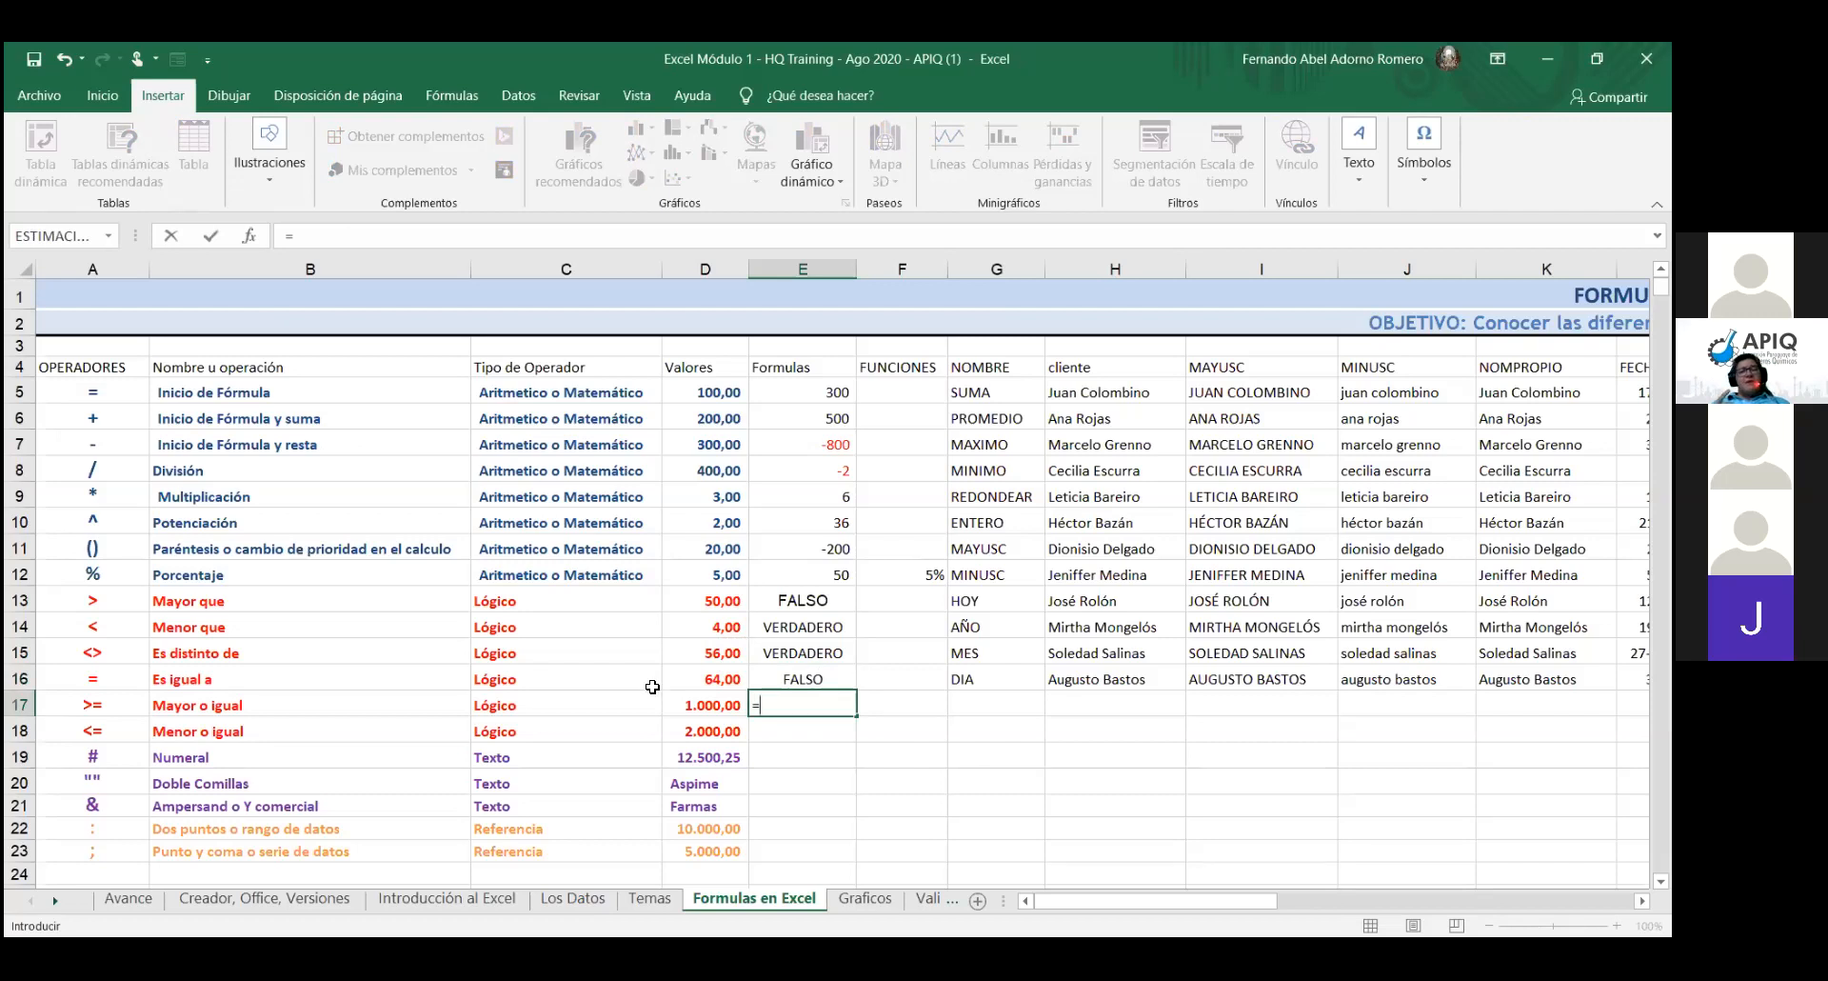
{"action": "left_click", "coordinate": [692, 704]}
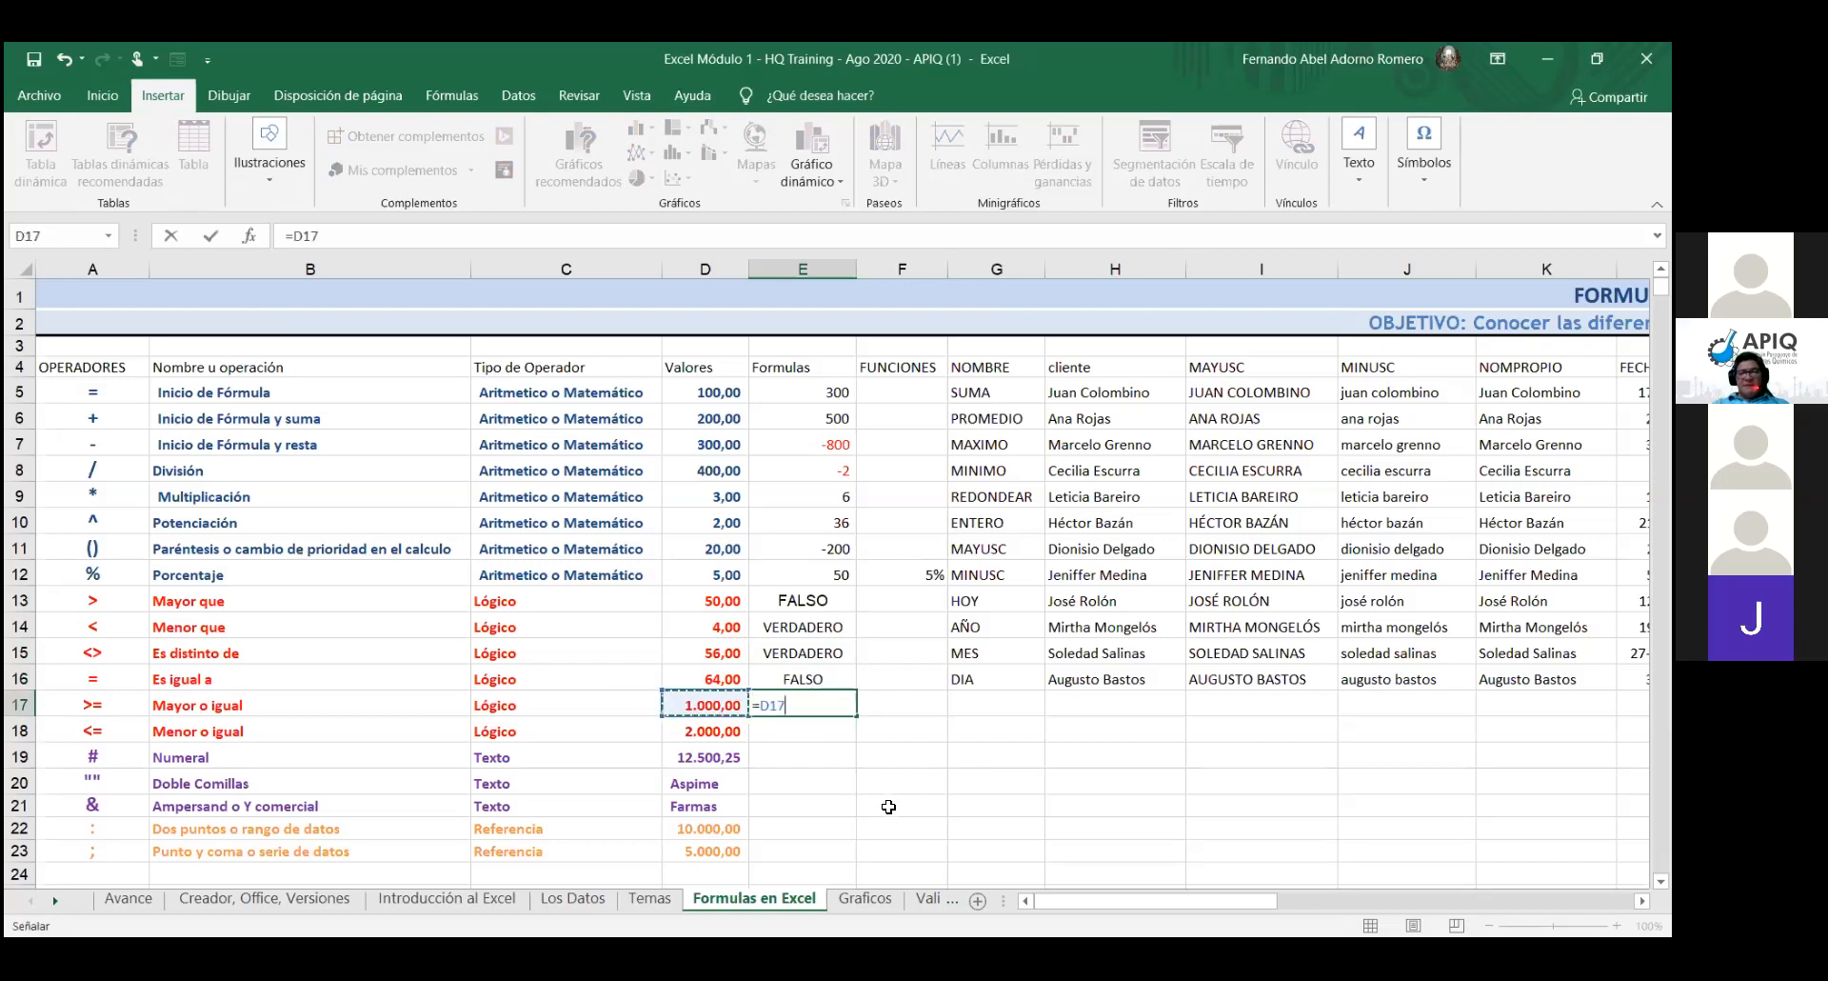
{"action": "type", "text": ">"}
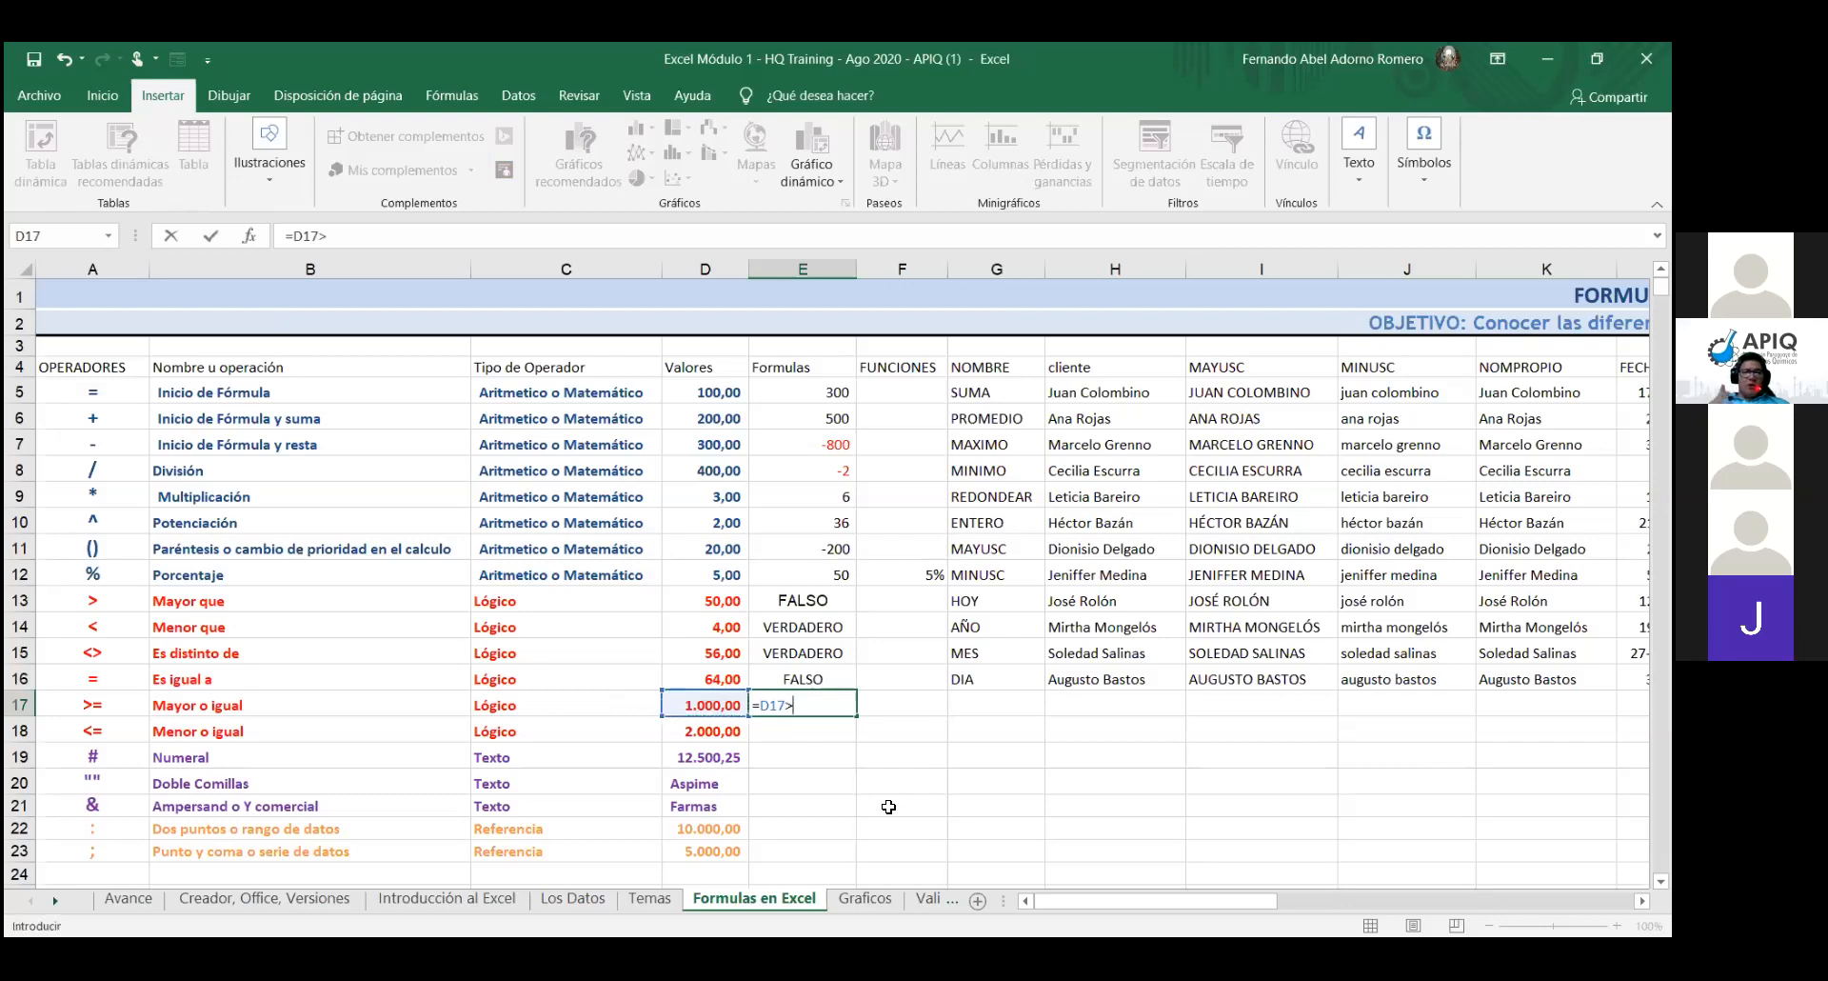
{"action": "type", "text": "="}
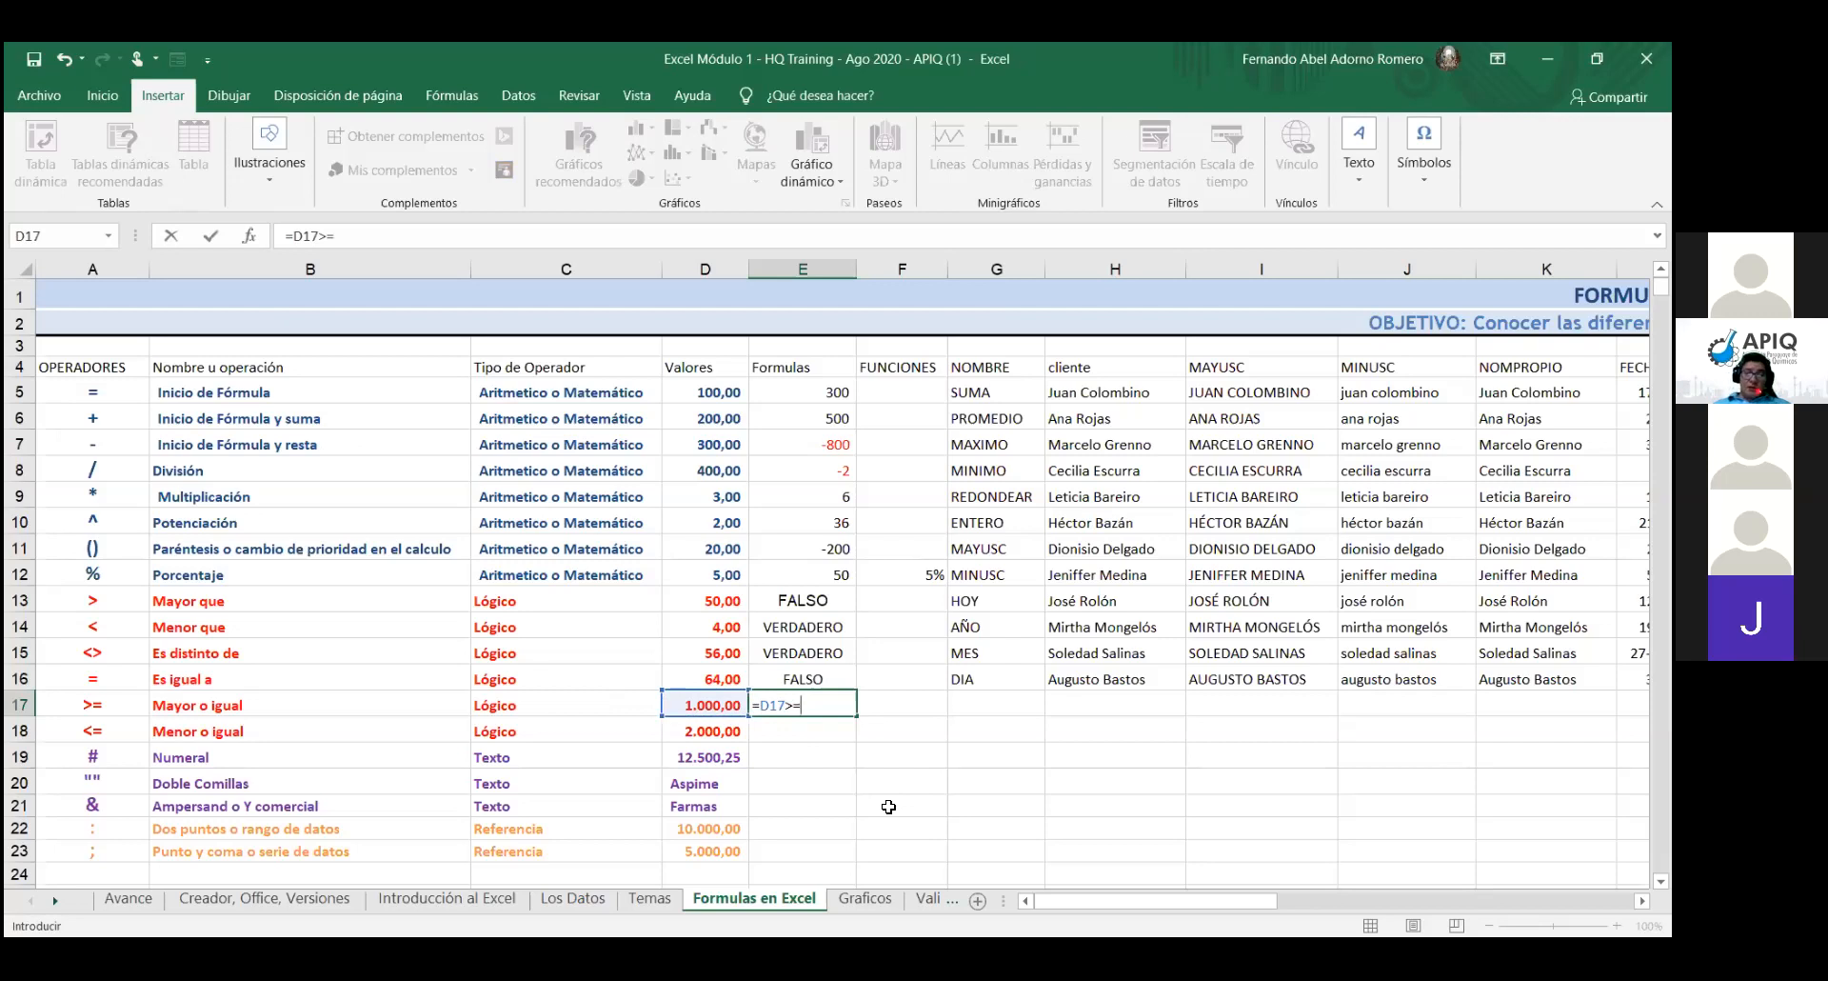
{"action": "left_click", "coordinate": [721, 679]}
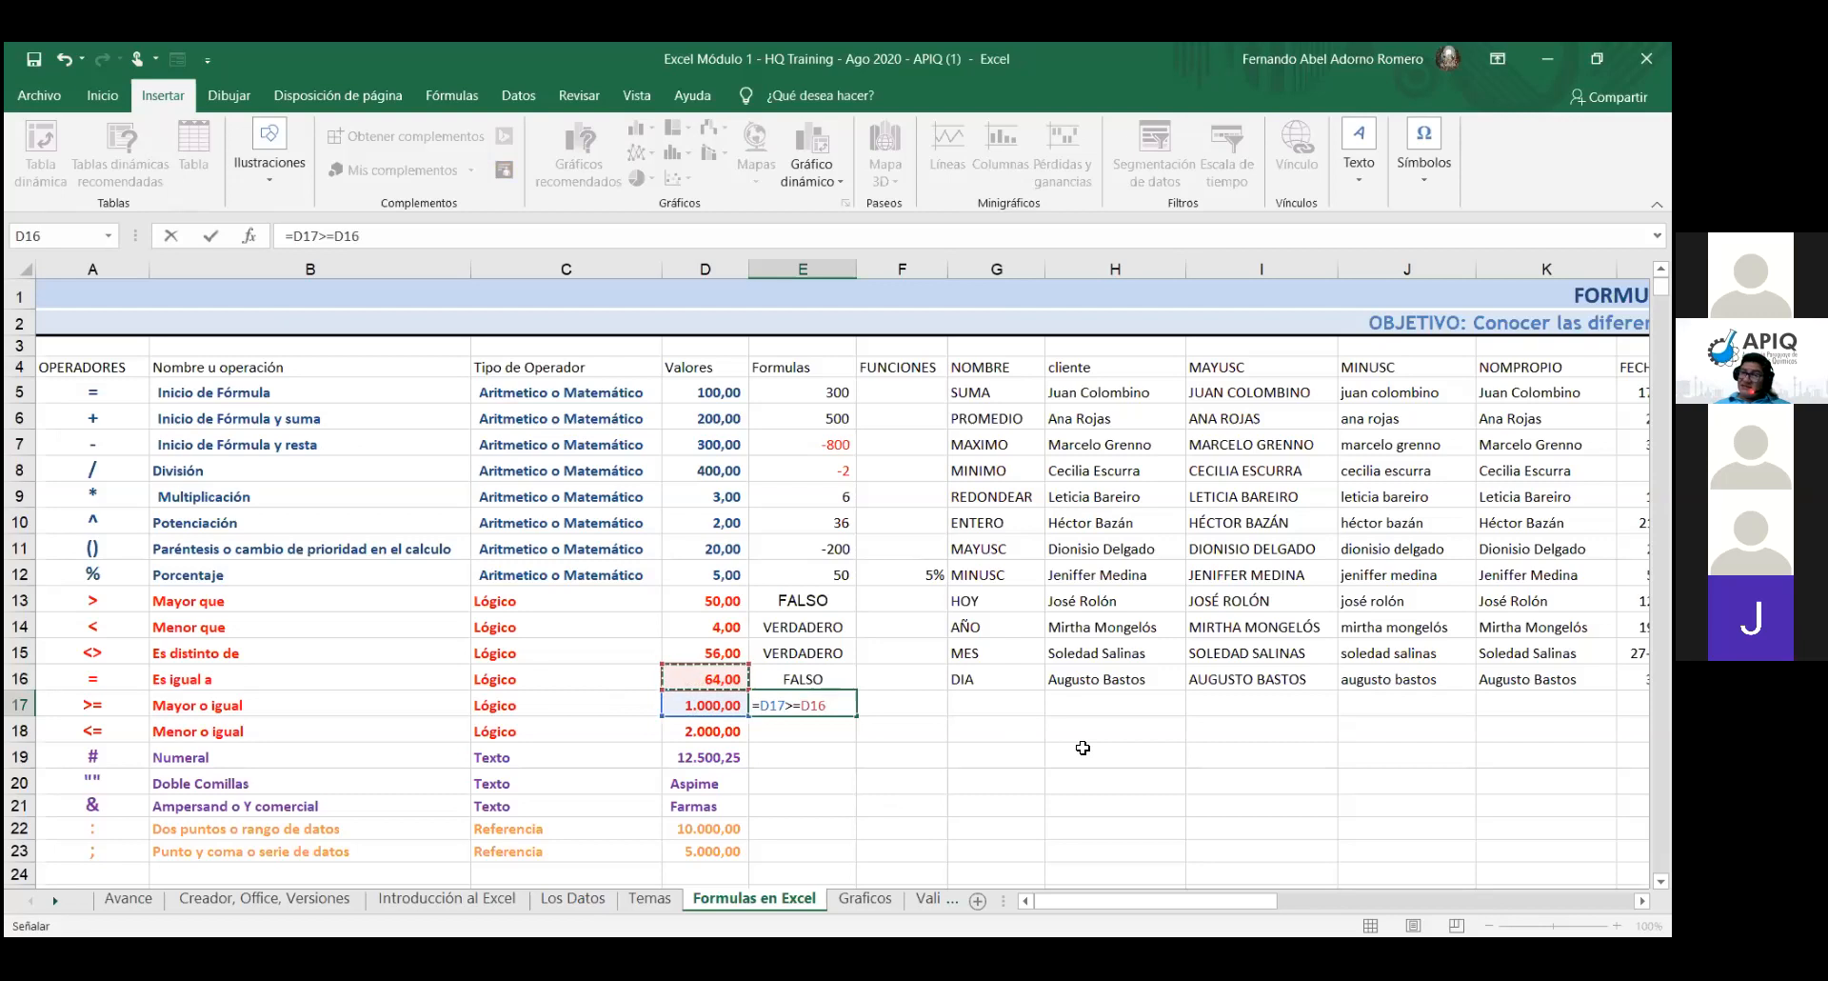
{"action": "key", "text": "Return"}
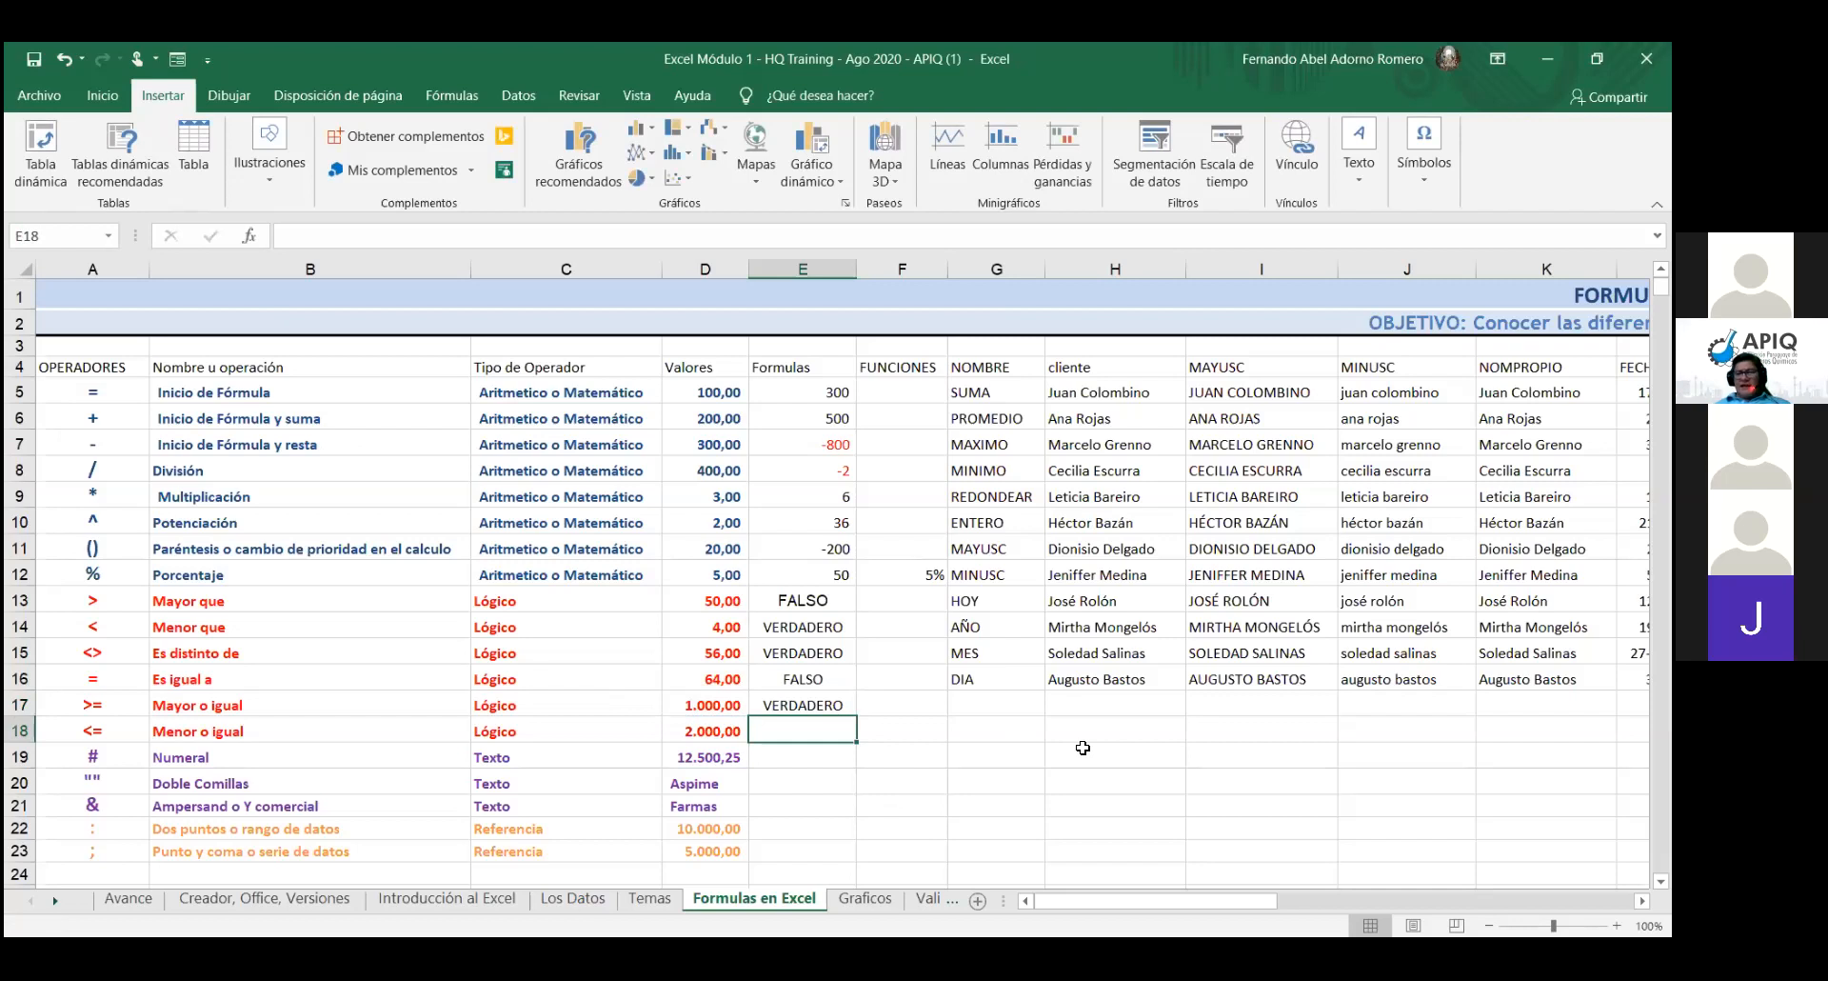
- Enter =D18=<D17 in E18, prompting Excel to suggest the correction =D18<=D17
{"action": "type", "text": "="}
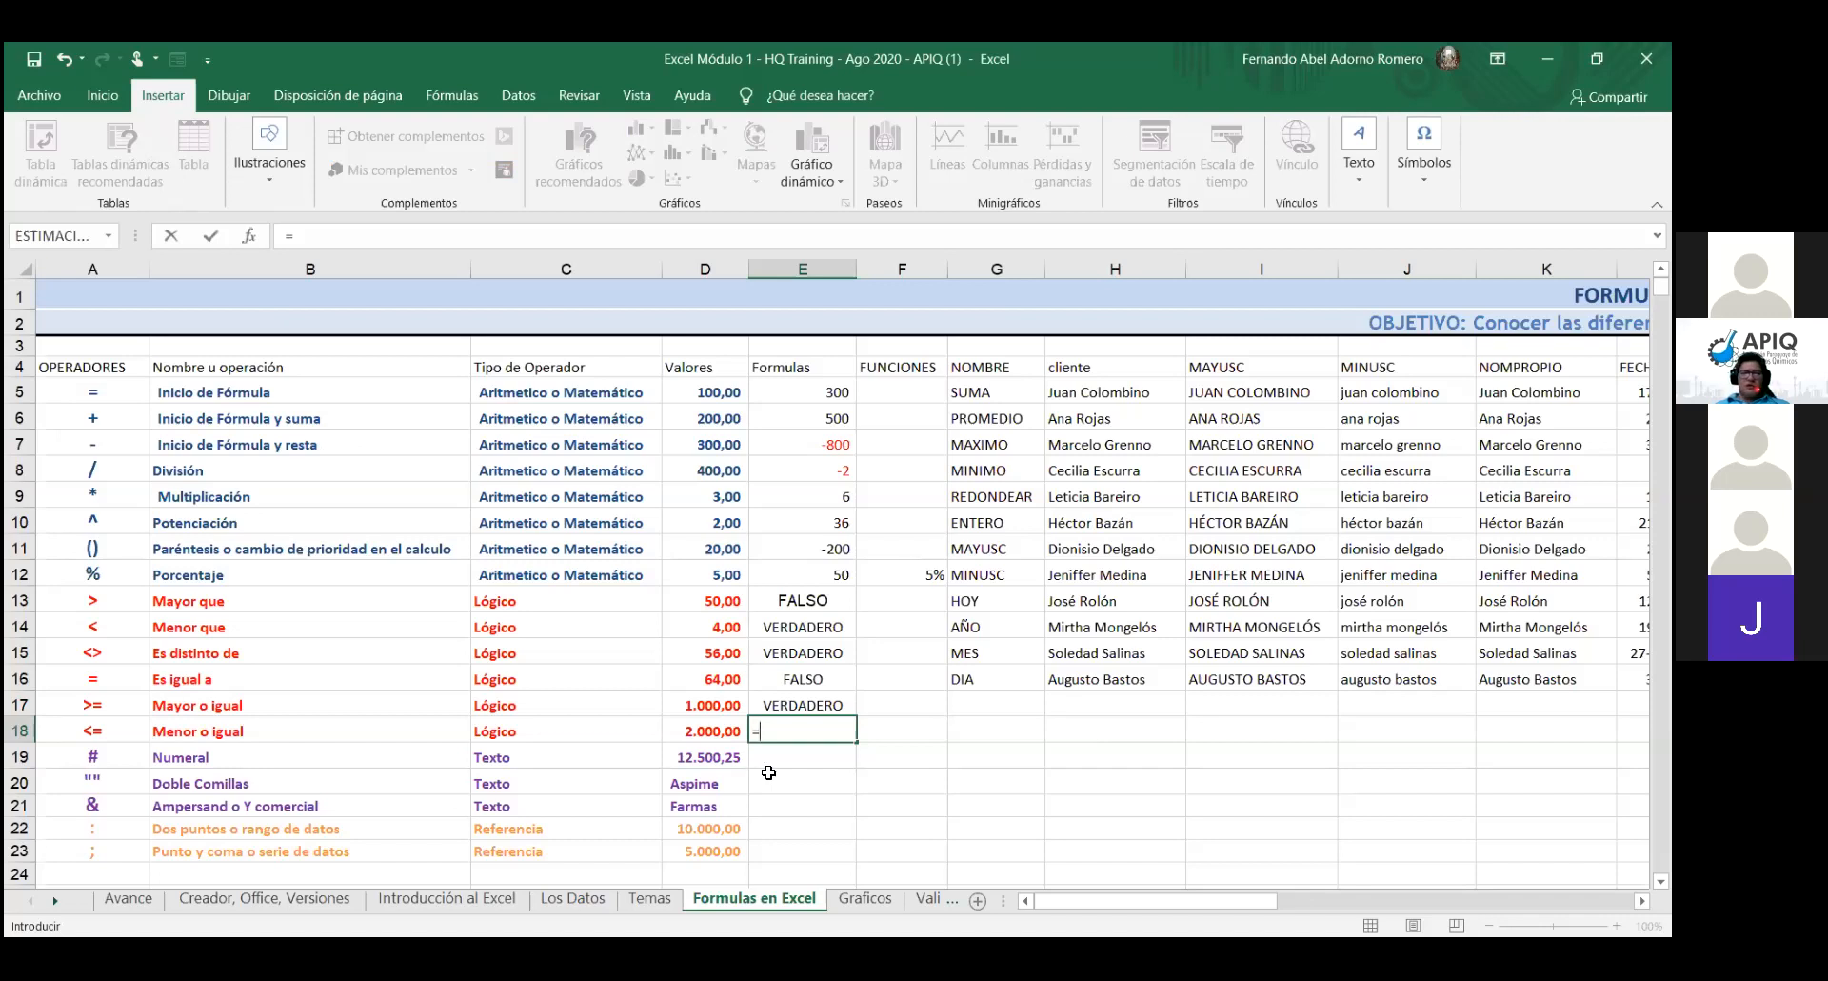
{"action": "type", "text": "<"}
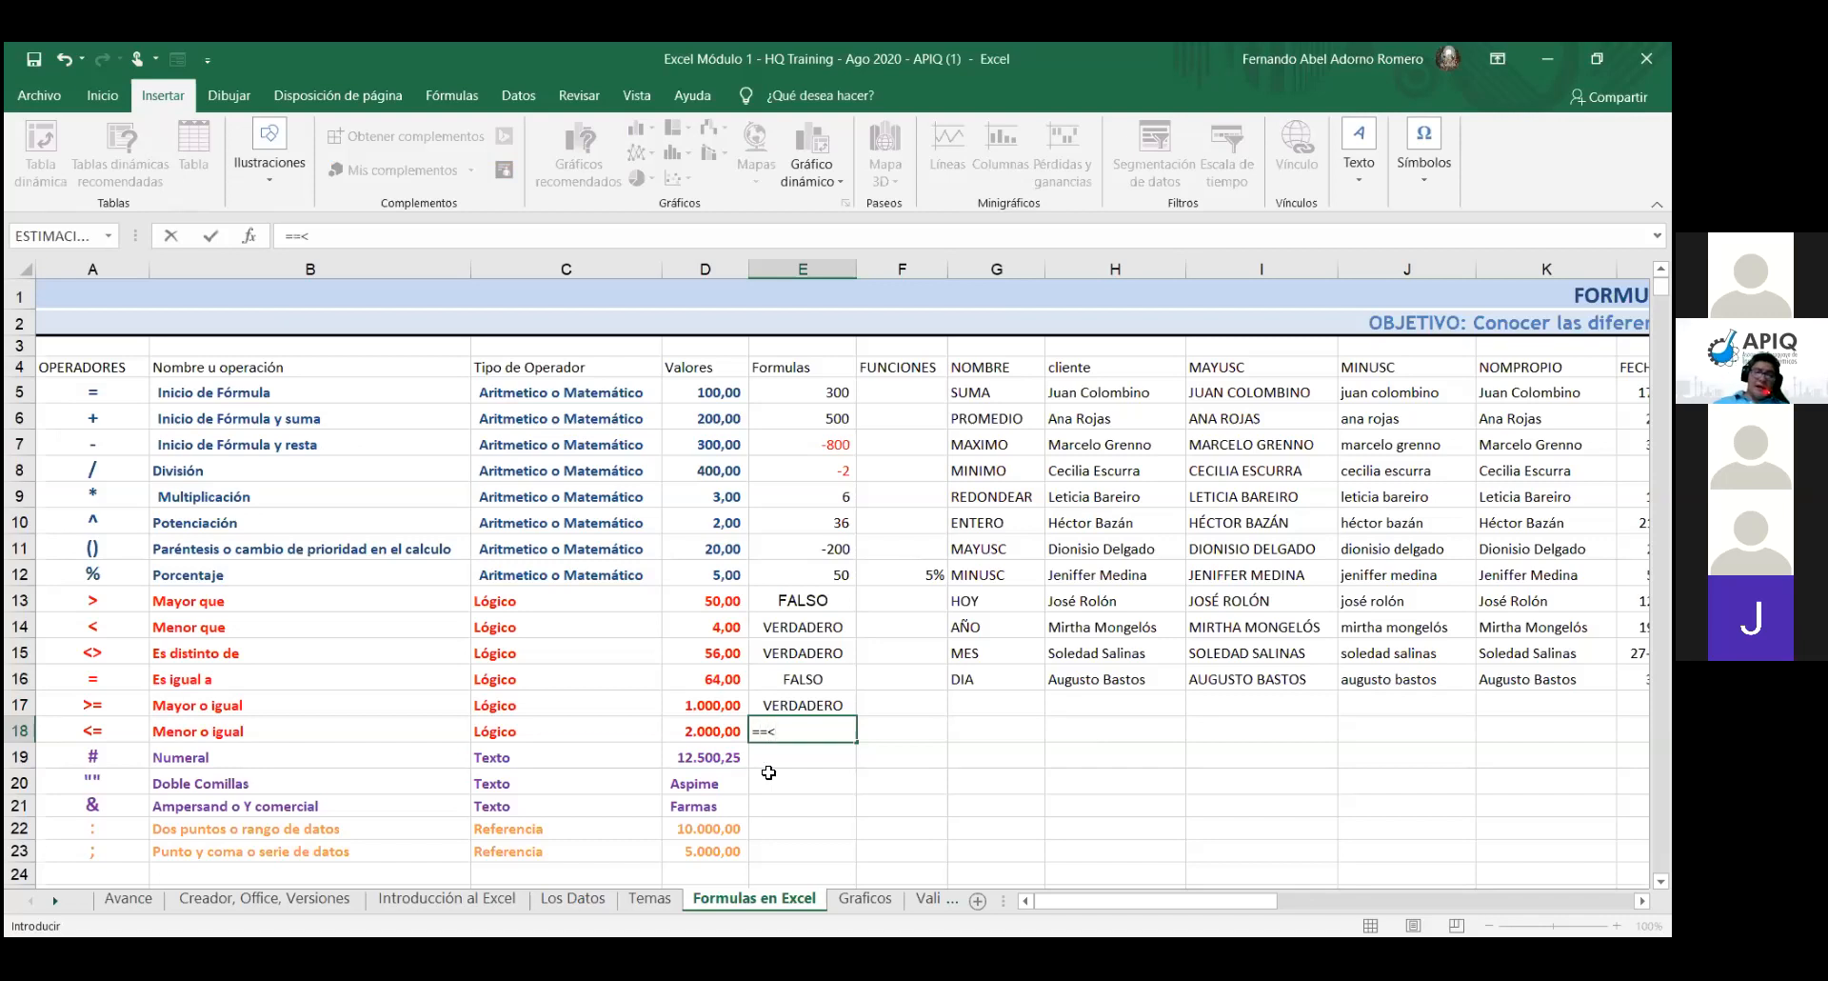
{"action": "key", "text": "BackSpace"}
{"action": "key", "text": "BackSpace"}
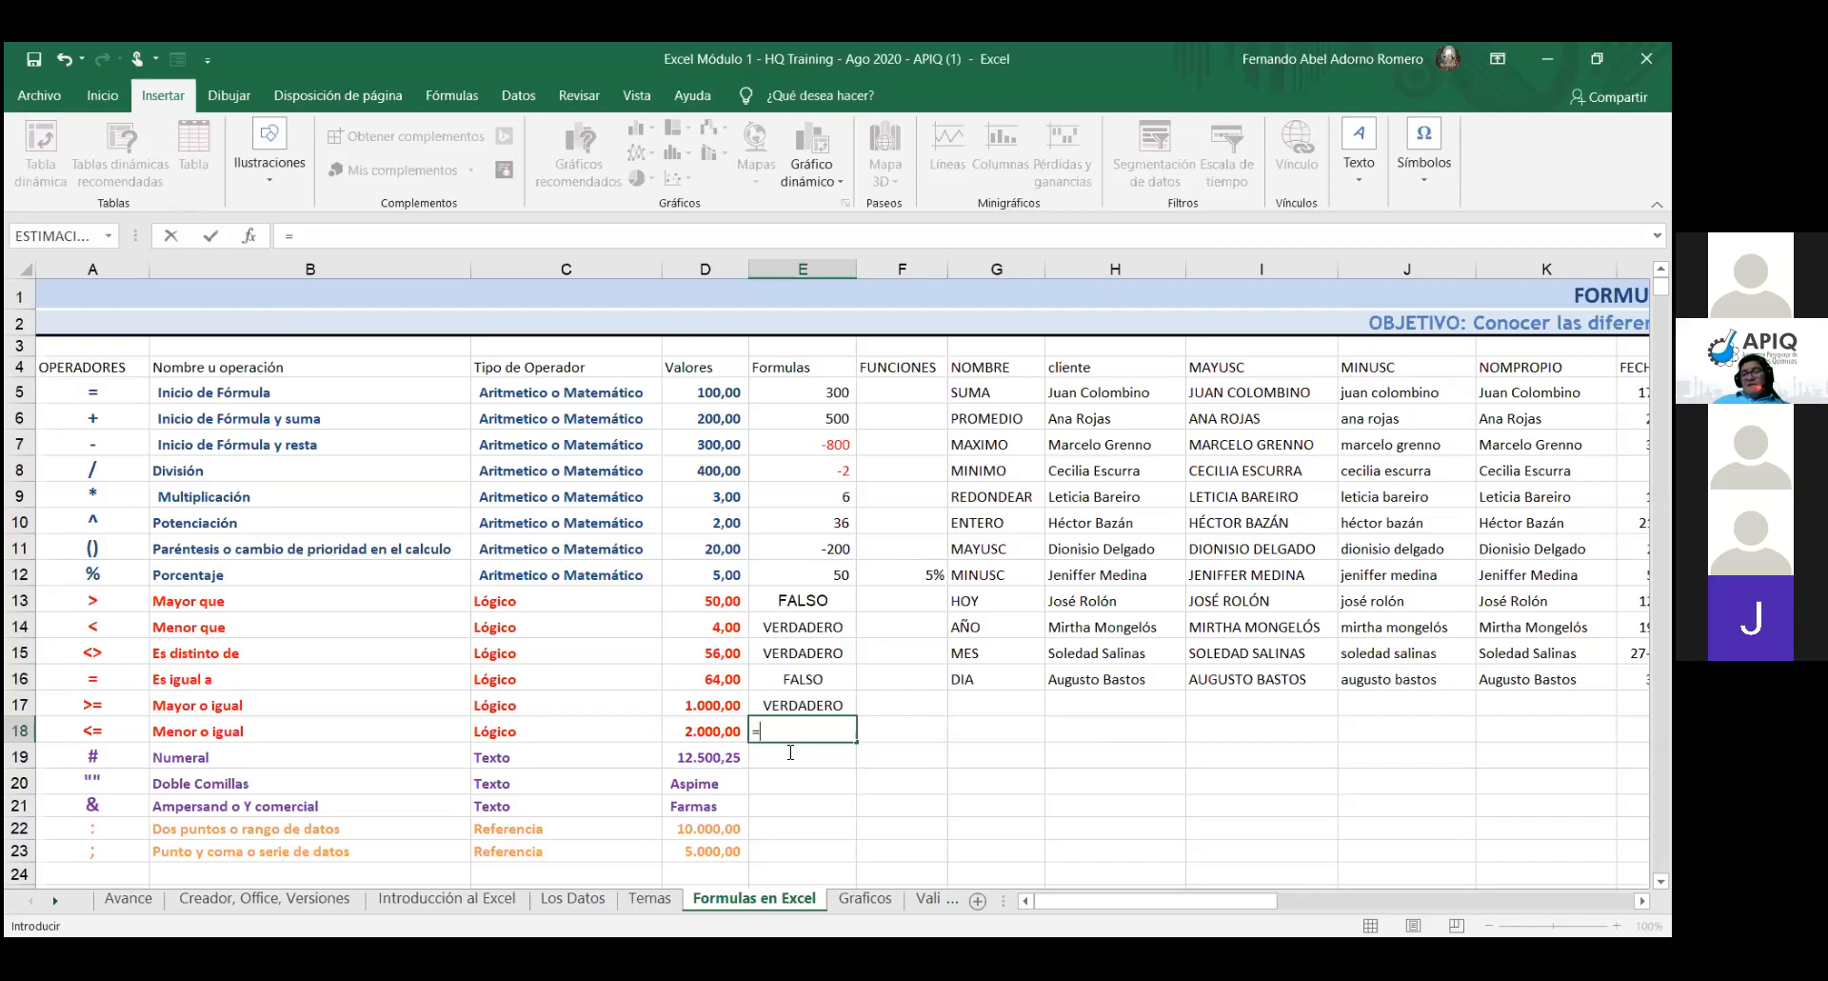
{"action": "left_click", "coordinate": [725, 730]}
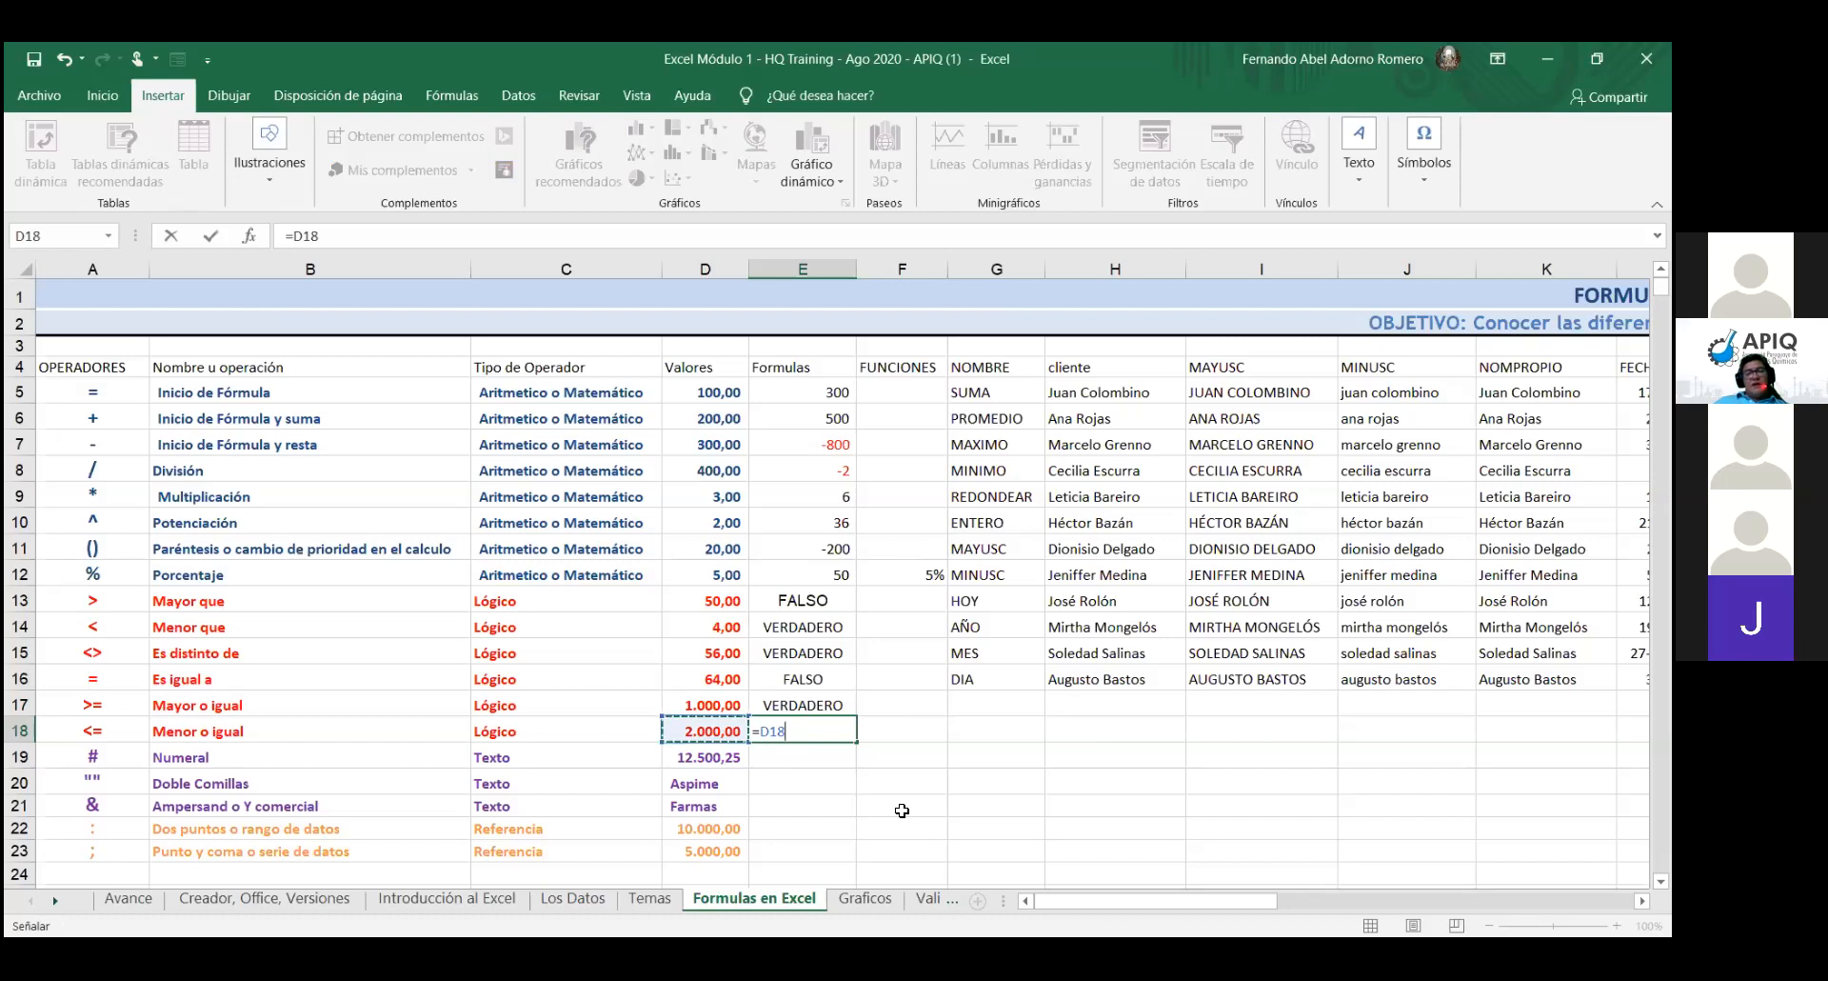
{"action": "type", "text": "="}
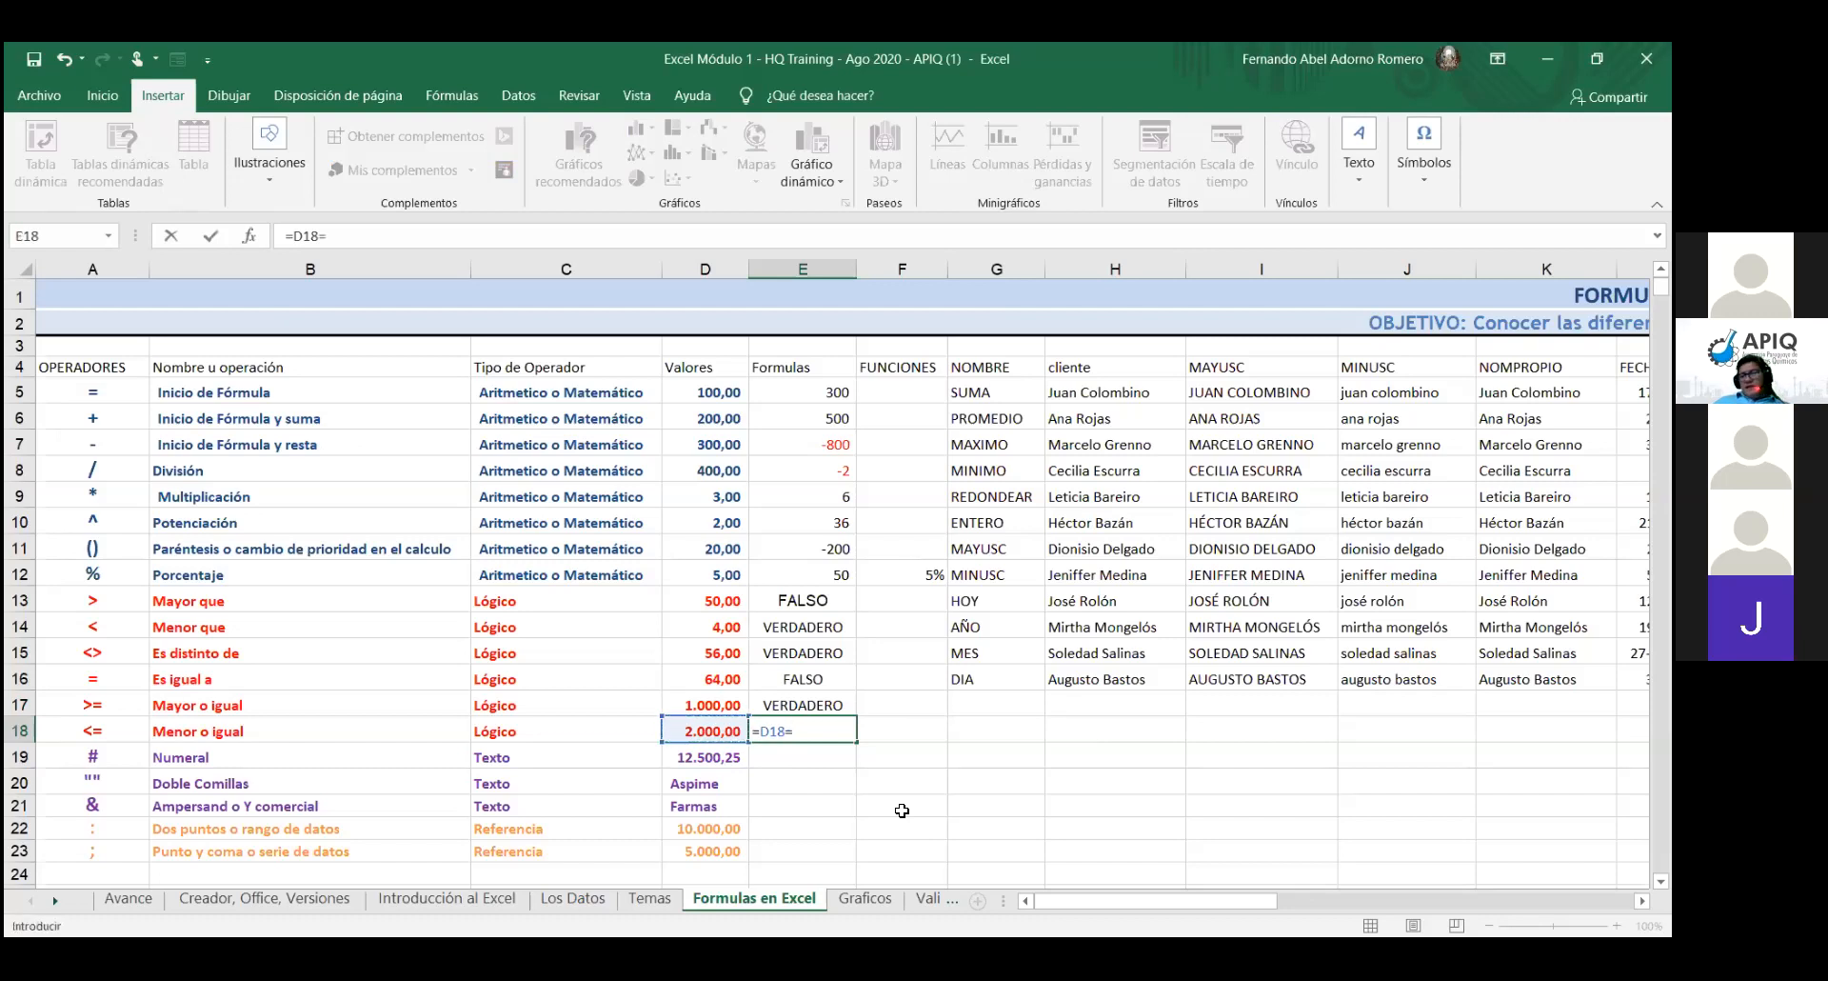
{"action": "type", "text": "<"}
{"action": "left_click", "coordinate": [719, 706]}
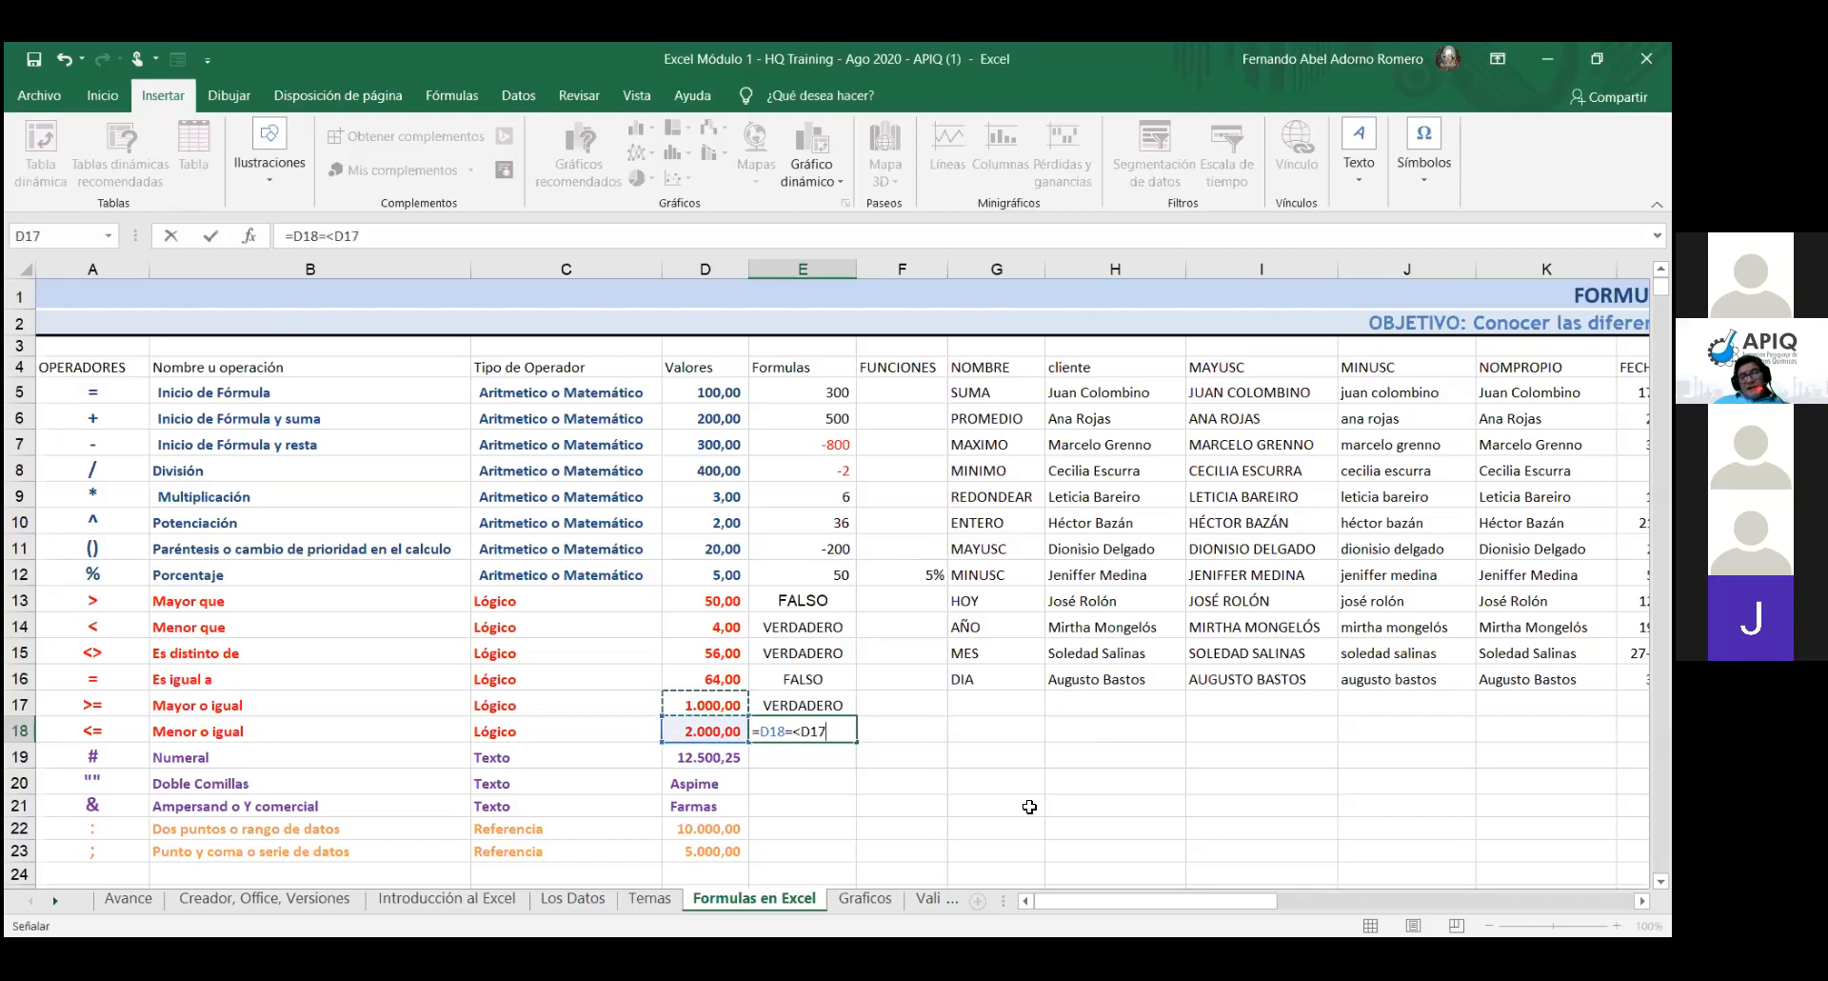
{"action": "key", "text": "Return"}
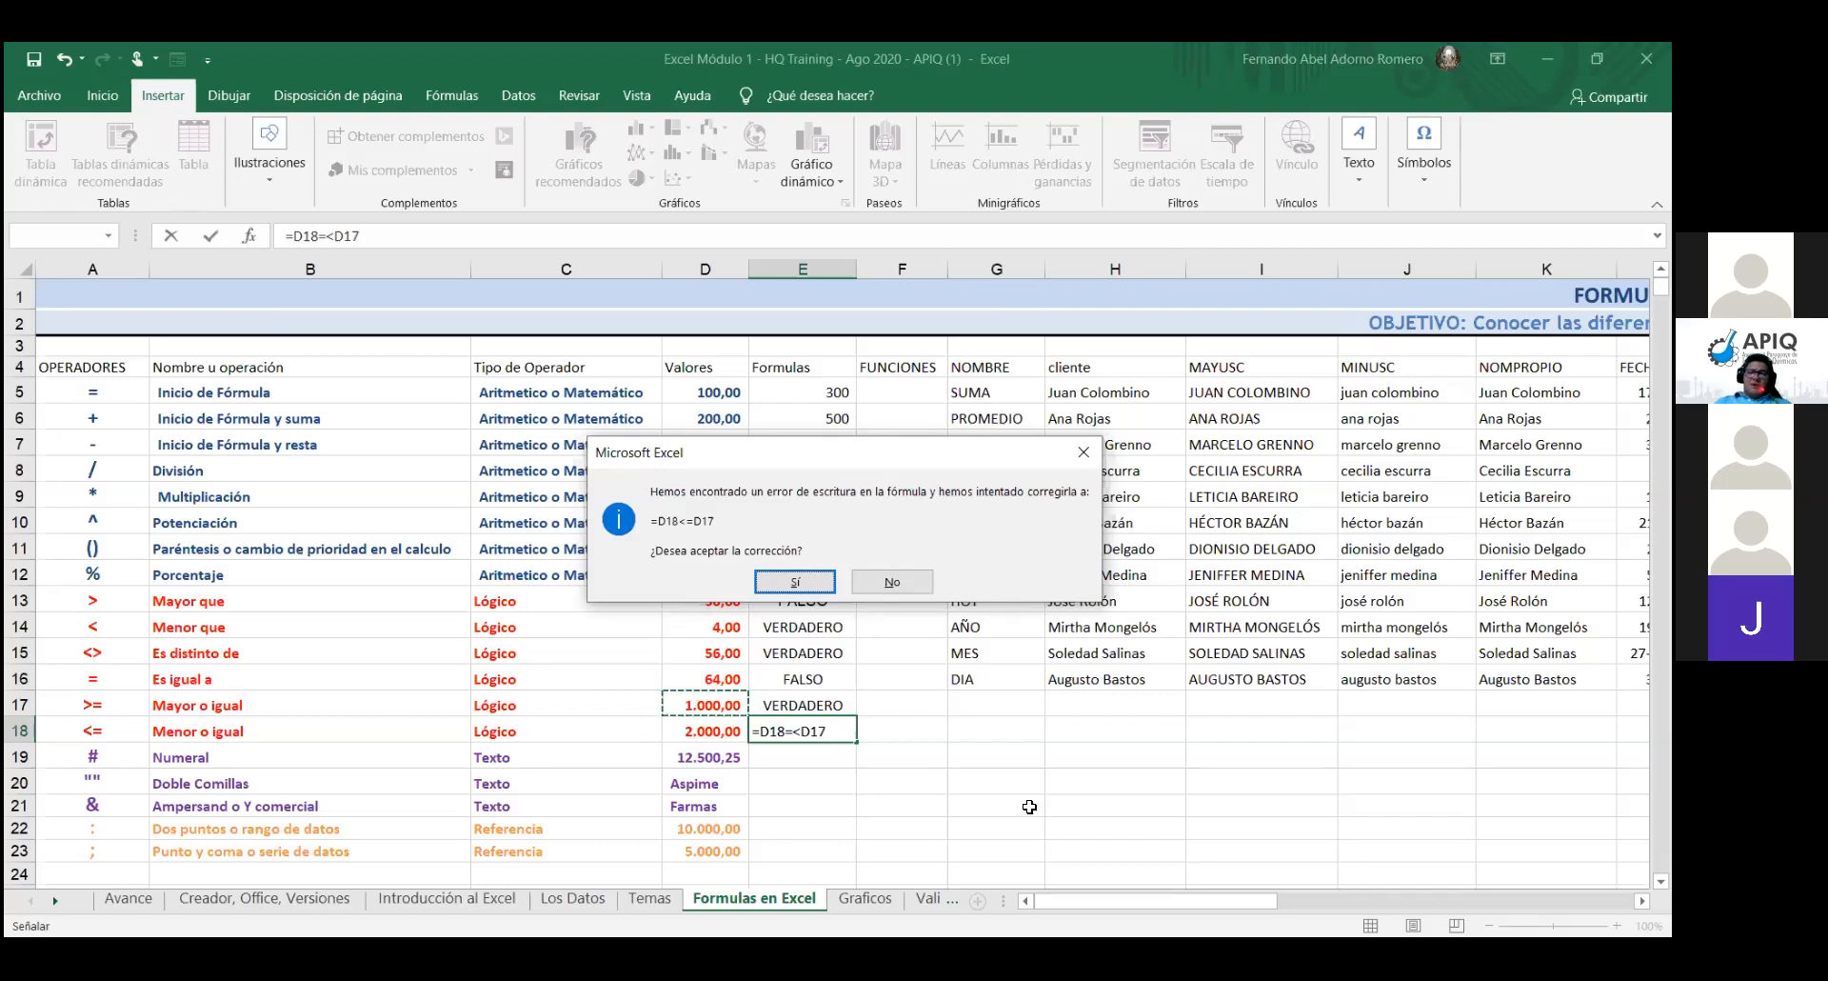
- Accept Excel's proposed correction so E18 holds =D18<=D17 and shows FALSO
{"action": "key", "text": "Return"}
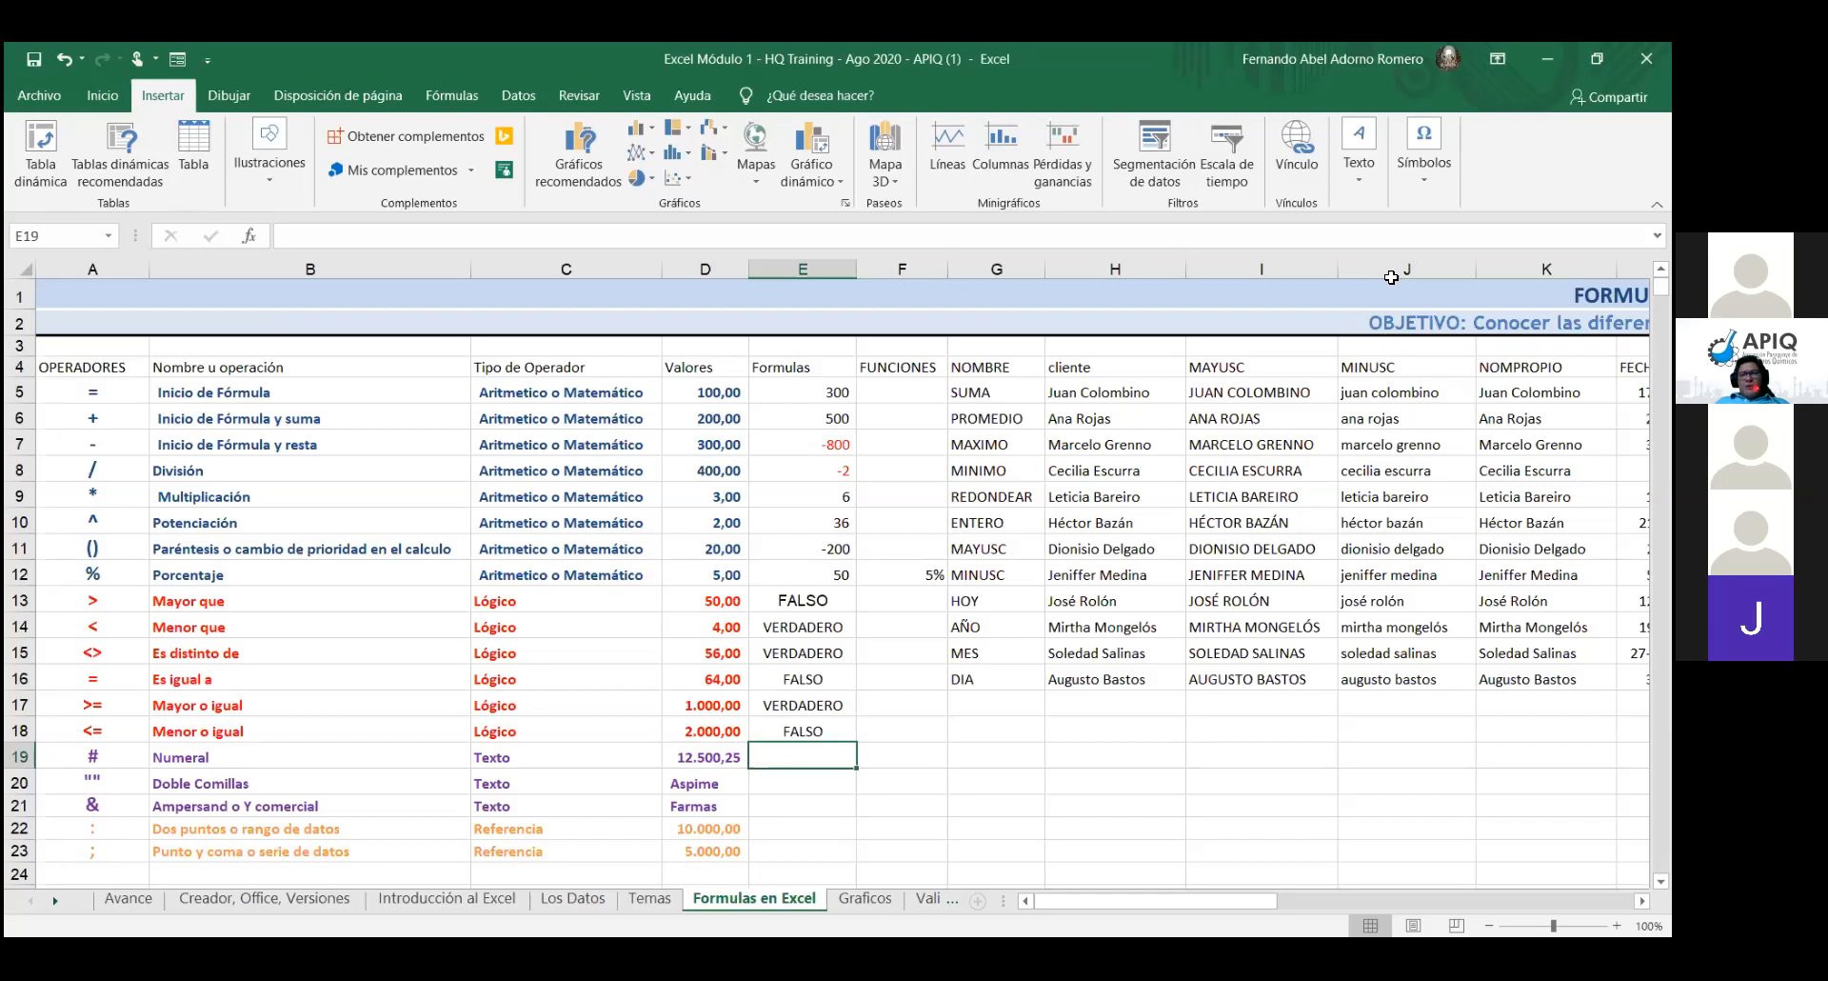
- Enter a first name in D20 and overwrite D21 with a surname, confirming both entries
{"action": "left_click", "coordinate": [695, 785]}
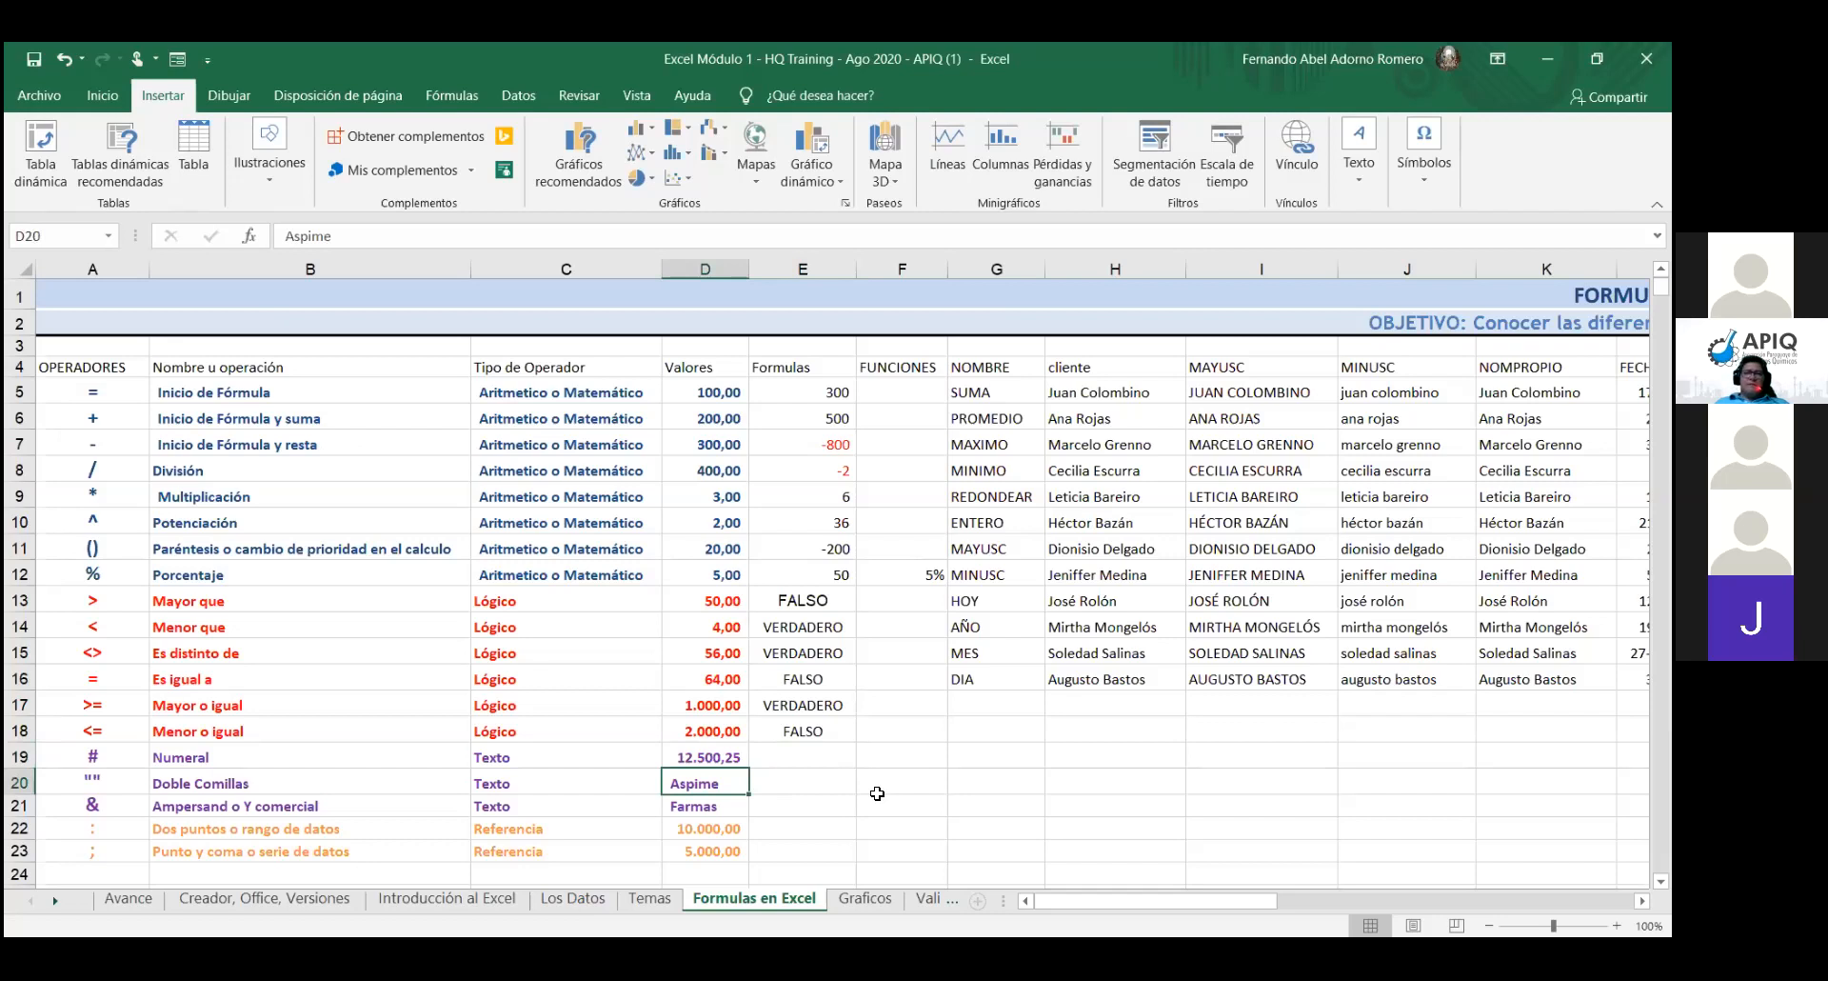
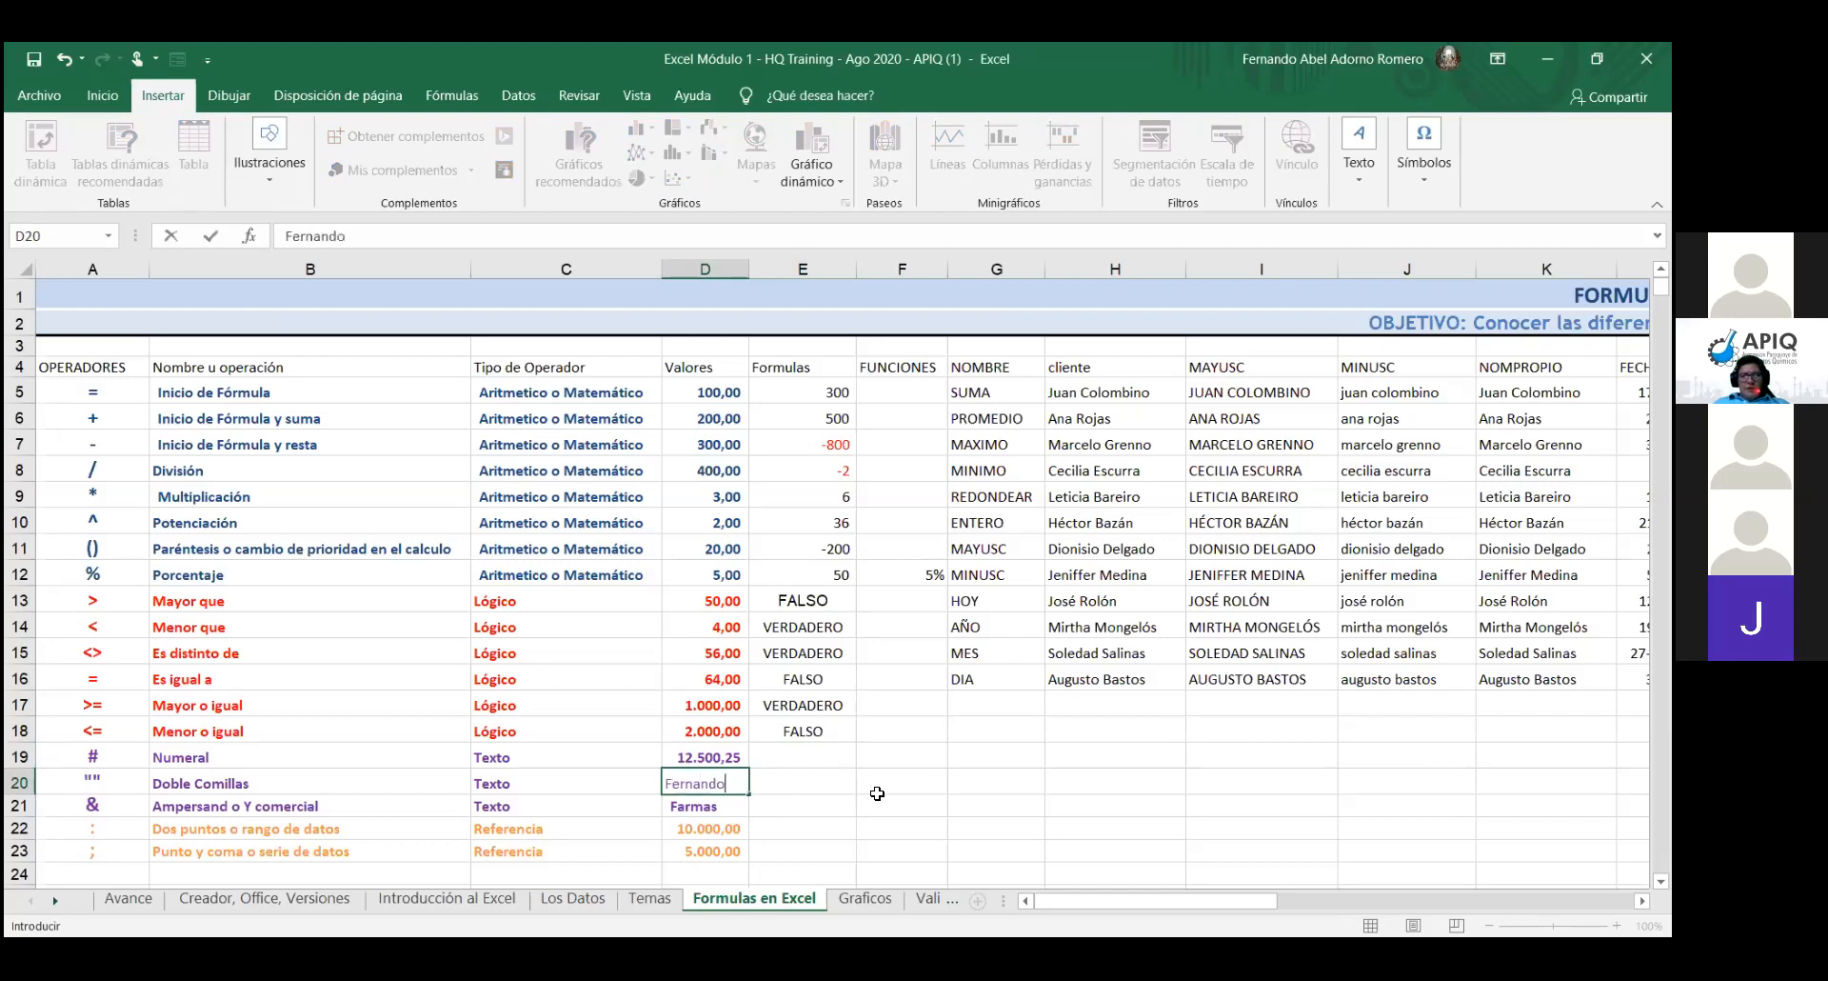
{"action": "left_click", "coordinate": [734, 807]}
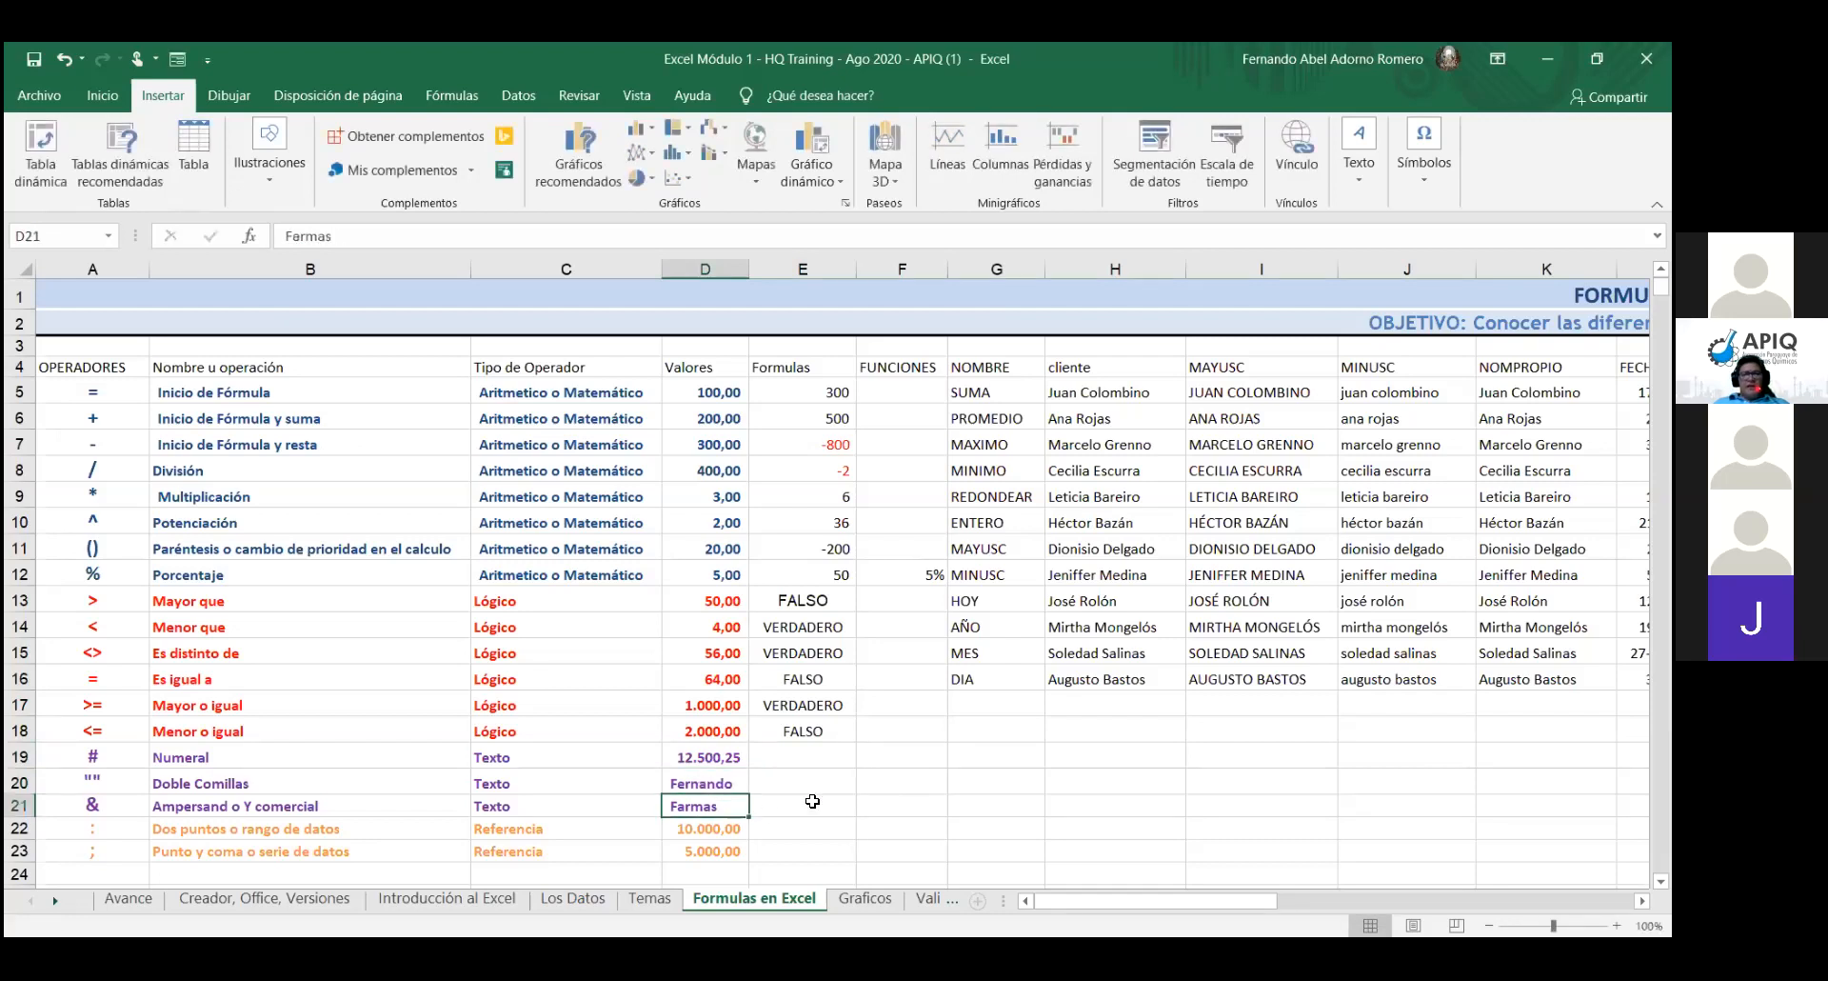
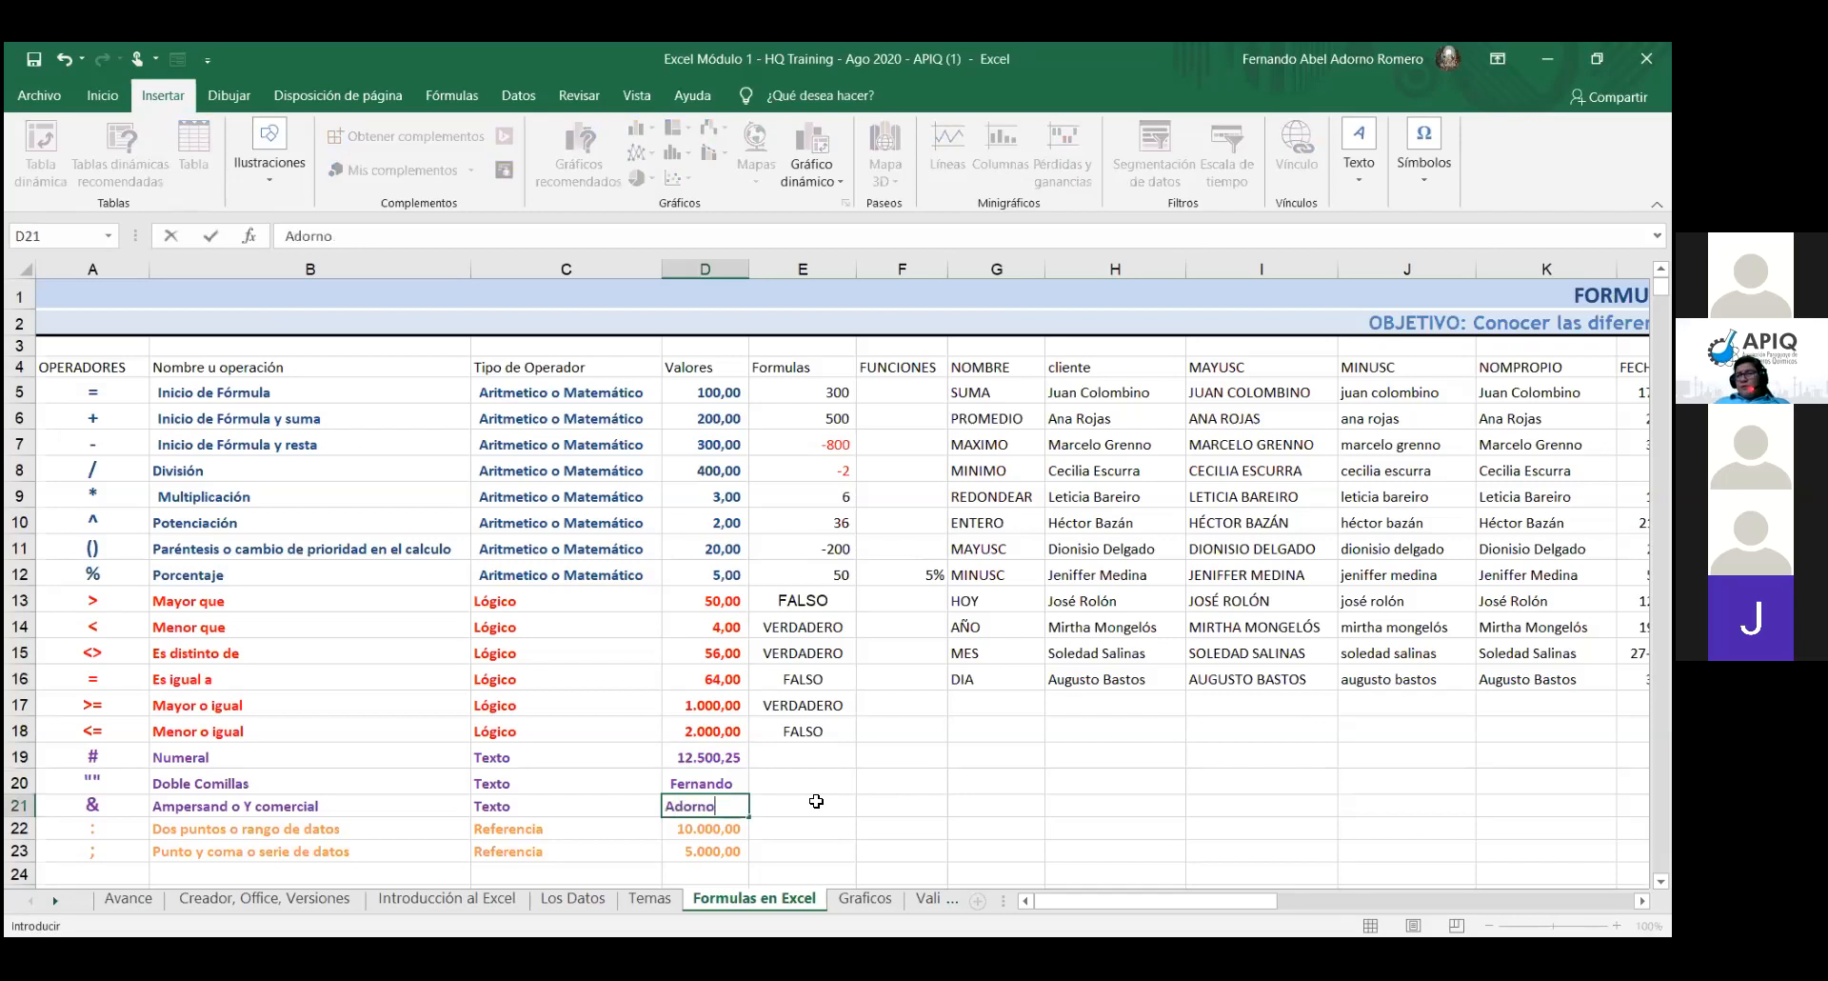
{"action": "left_click", "coordinate": [816, 801]}
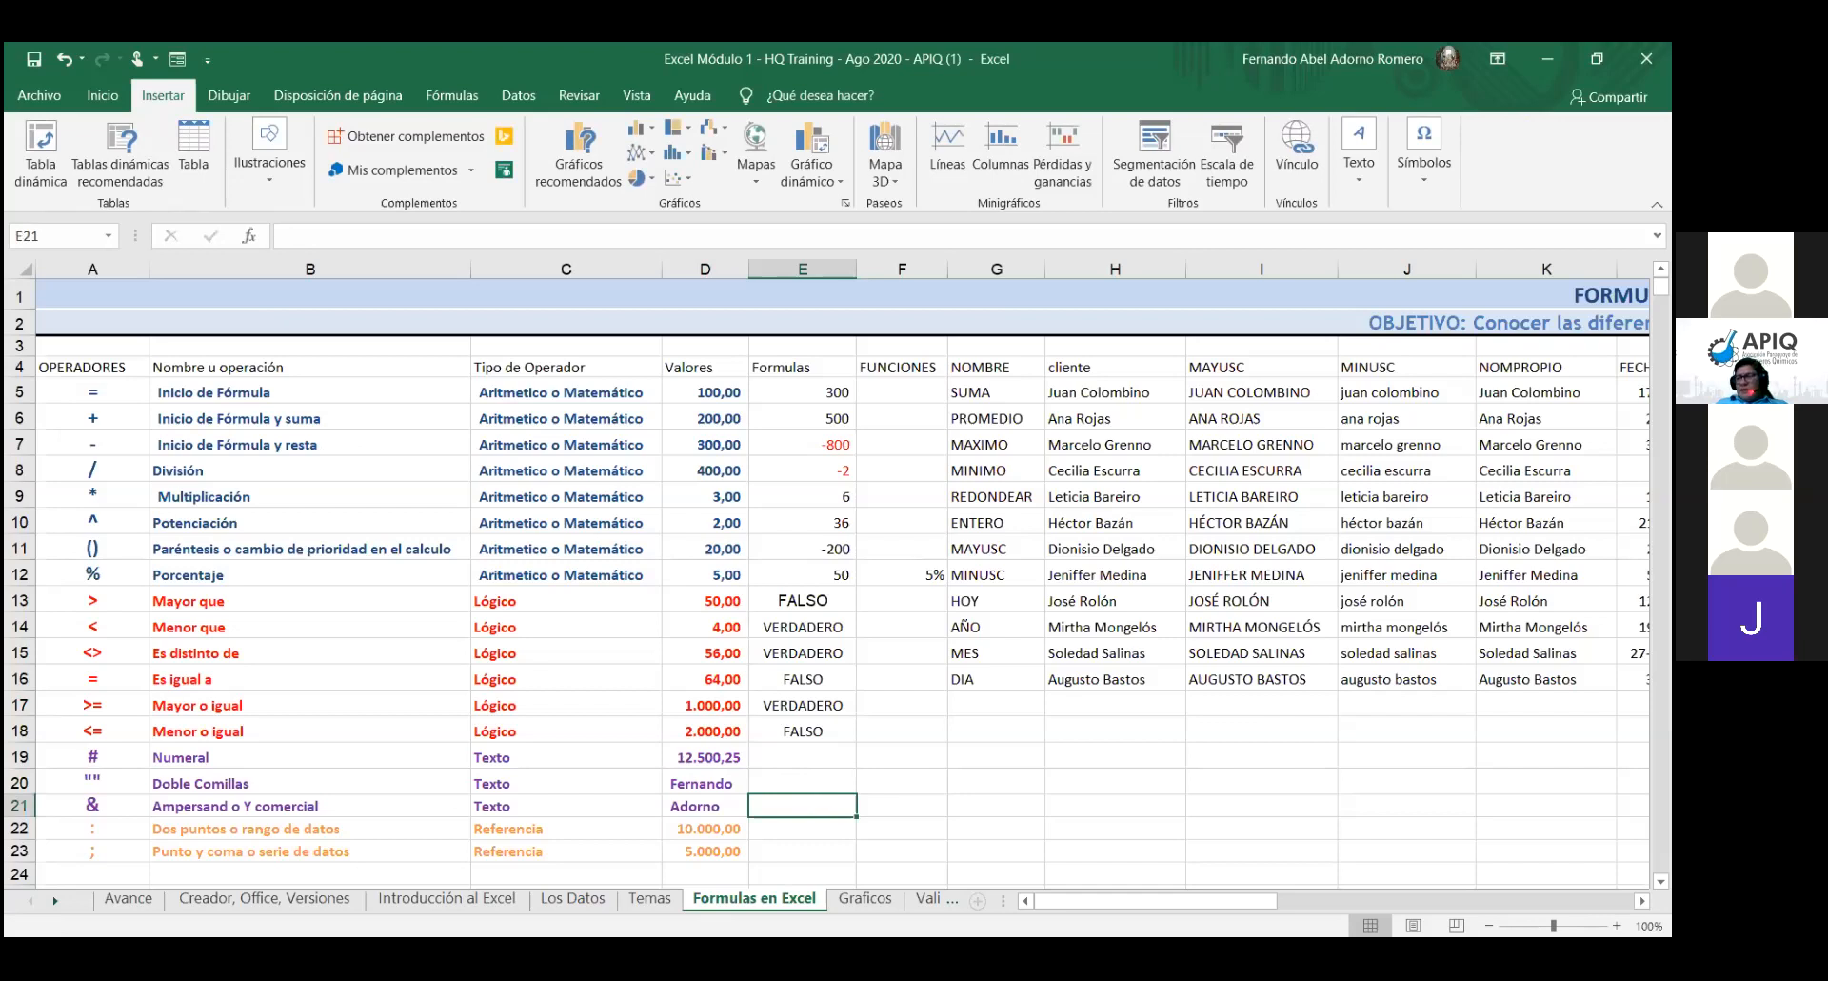
{"action": "key", "text": "Up"}
{"action": "key", "text": "Up"}
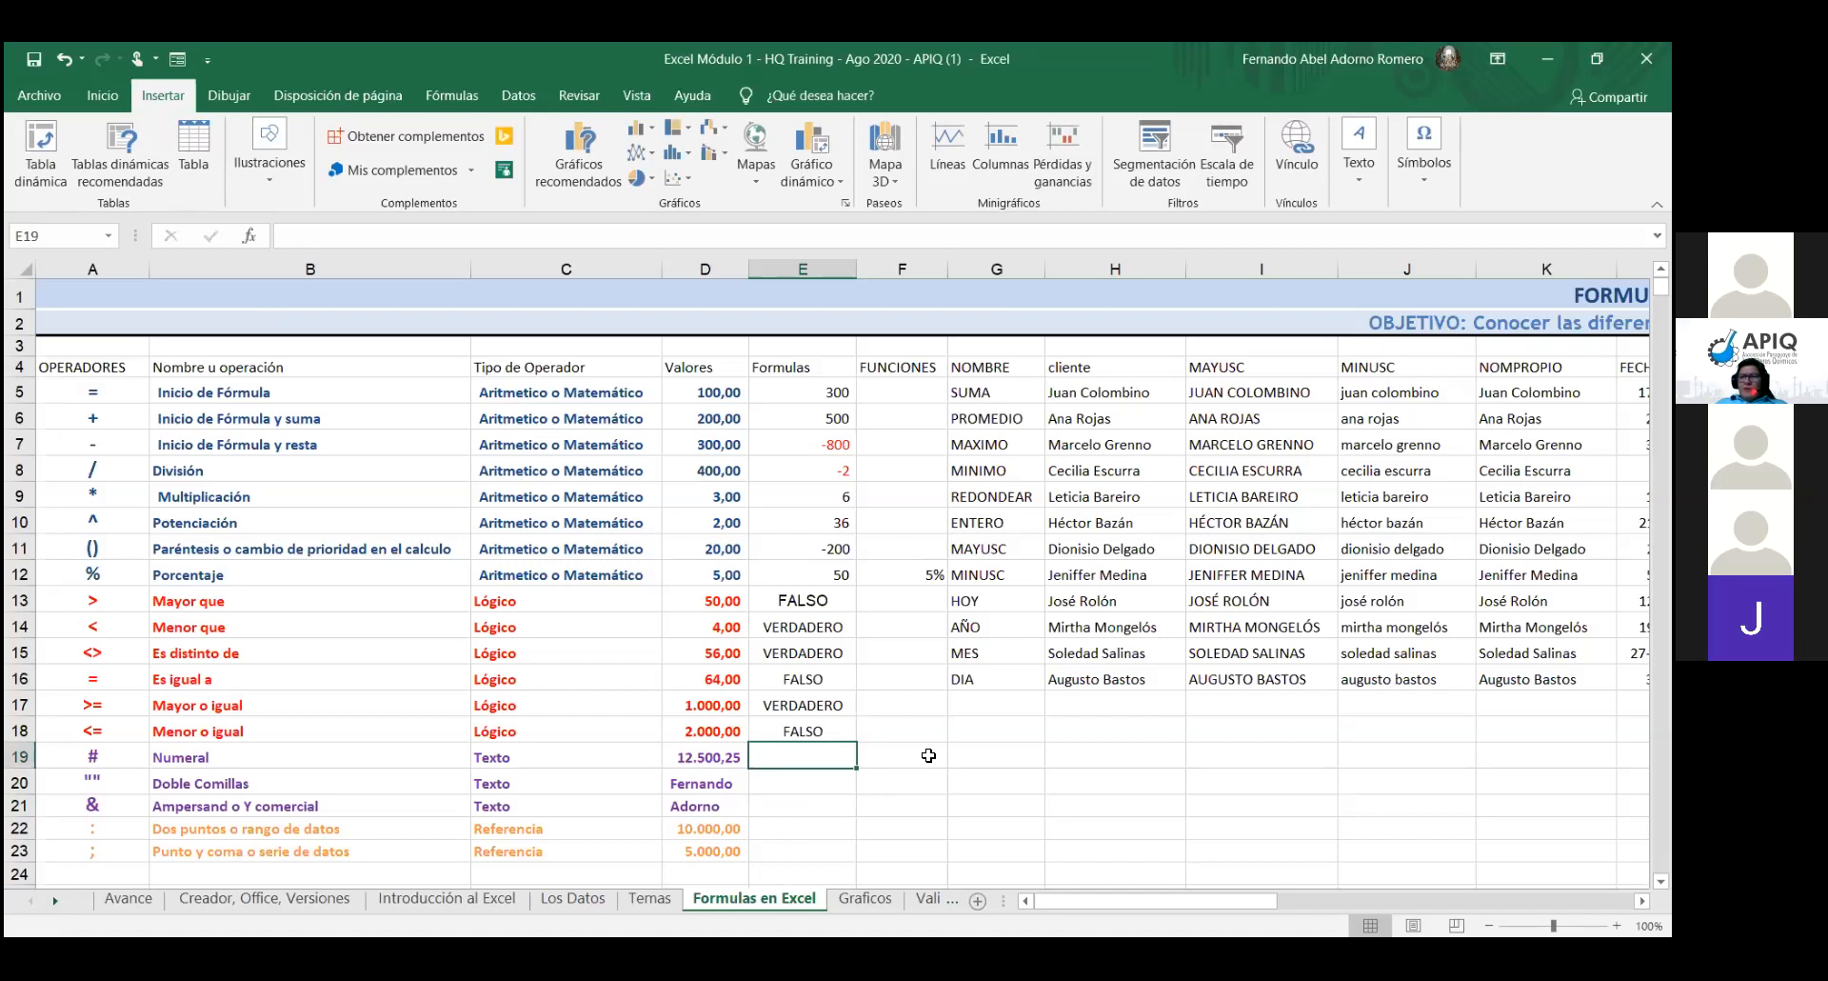
{"action": "type", "text": "="}
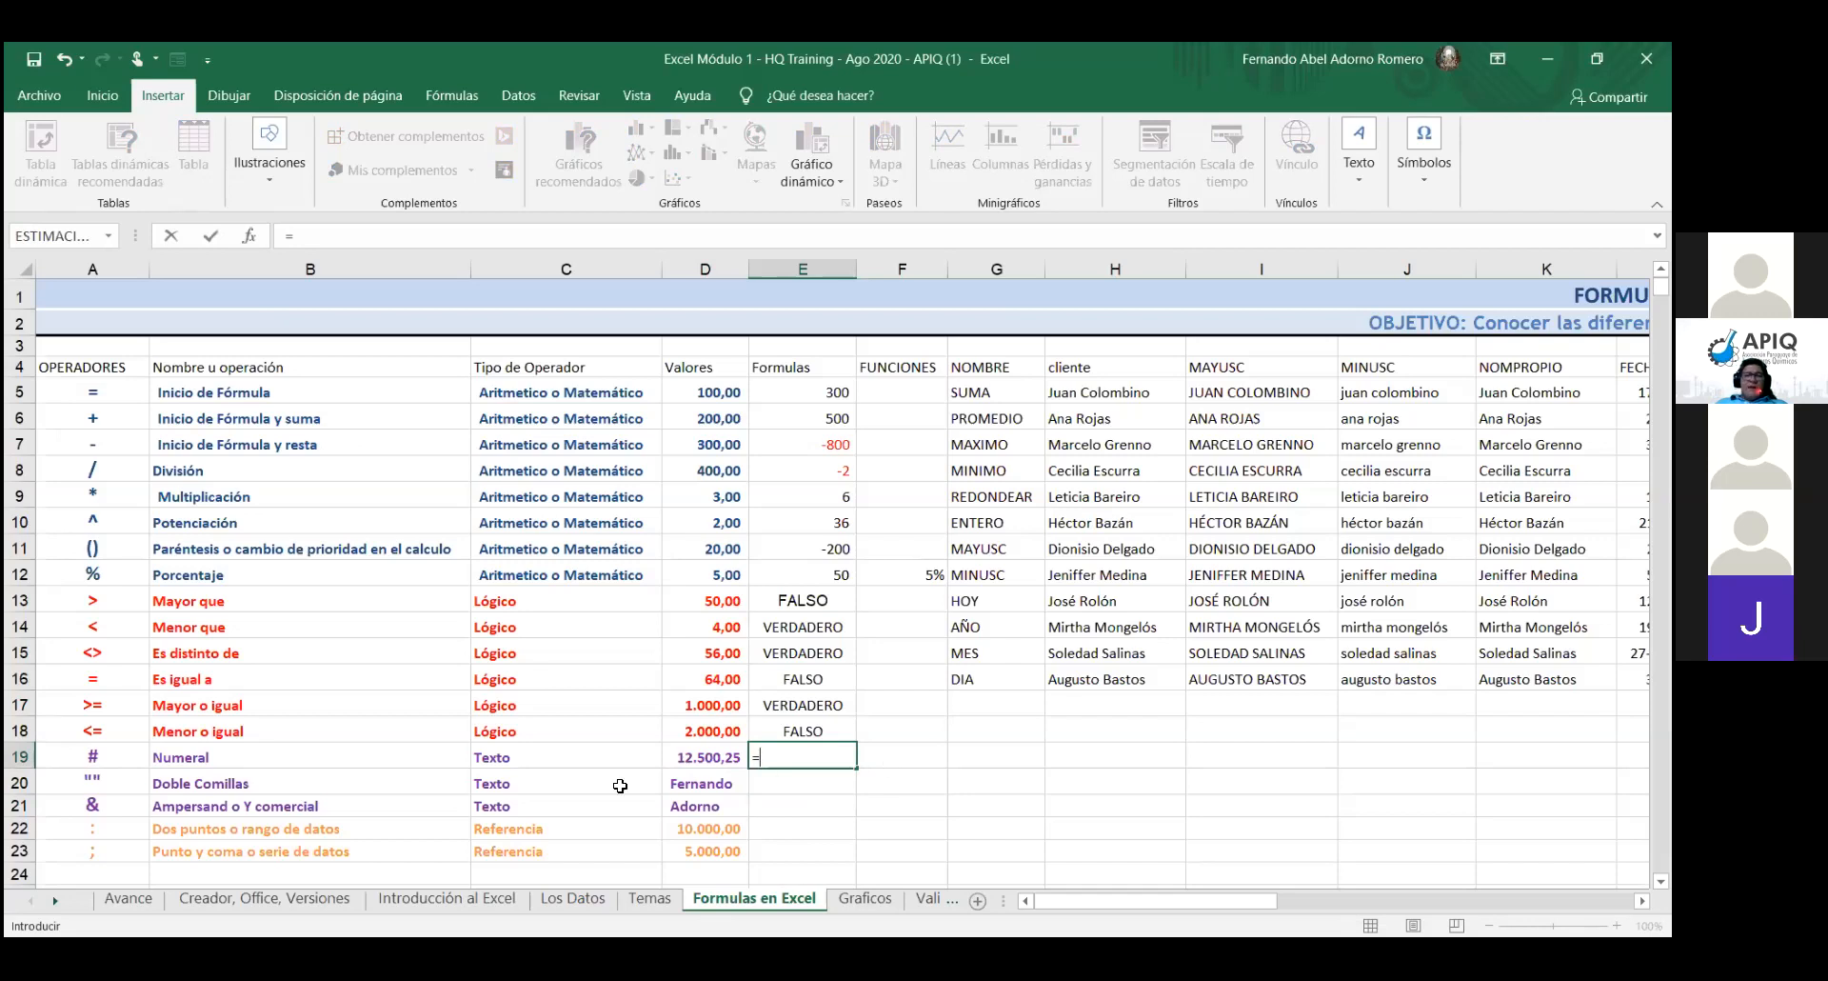
{"action": "left_click", "coordinate": [702, 784]}
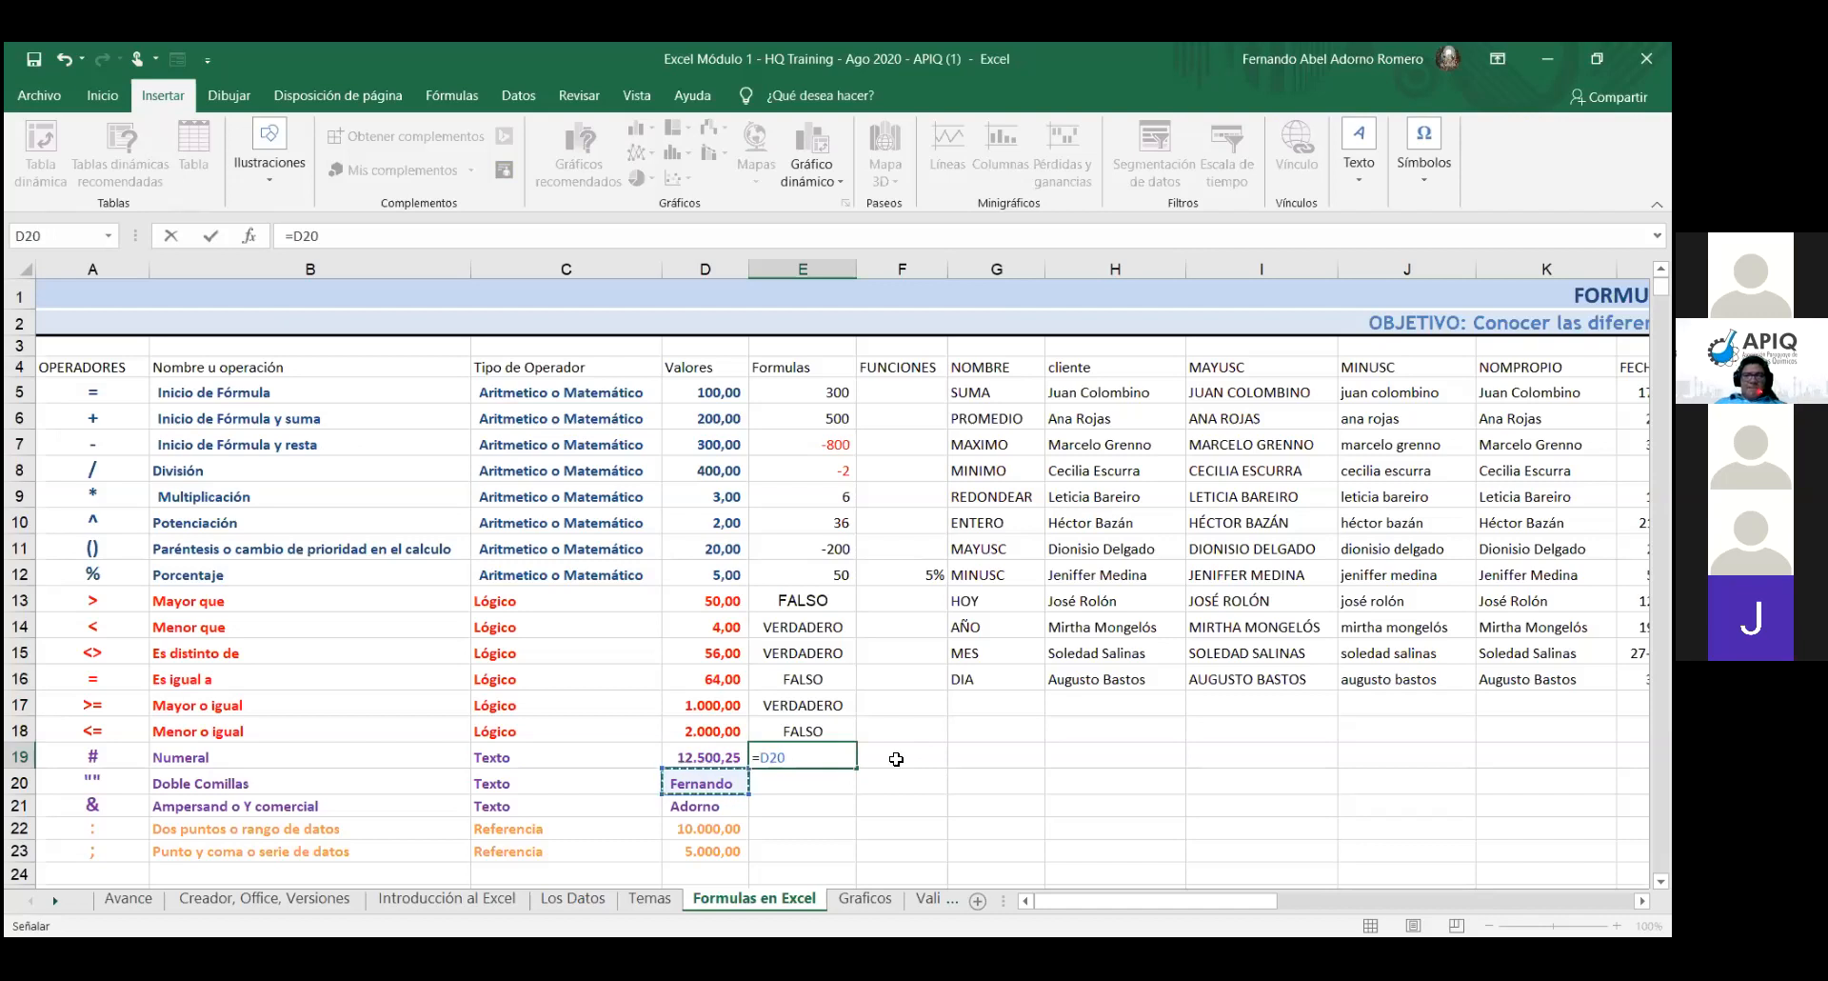
{"action": "key", "text": "Right"}
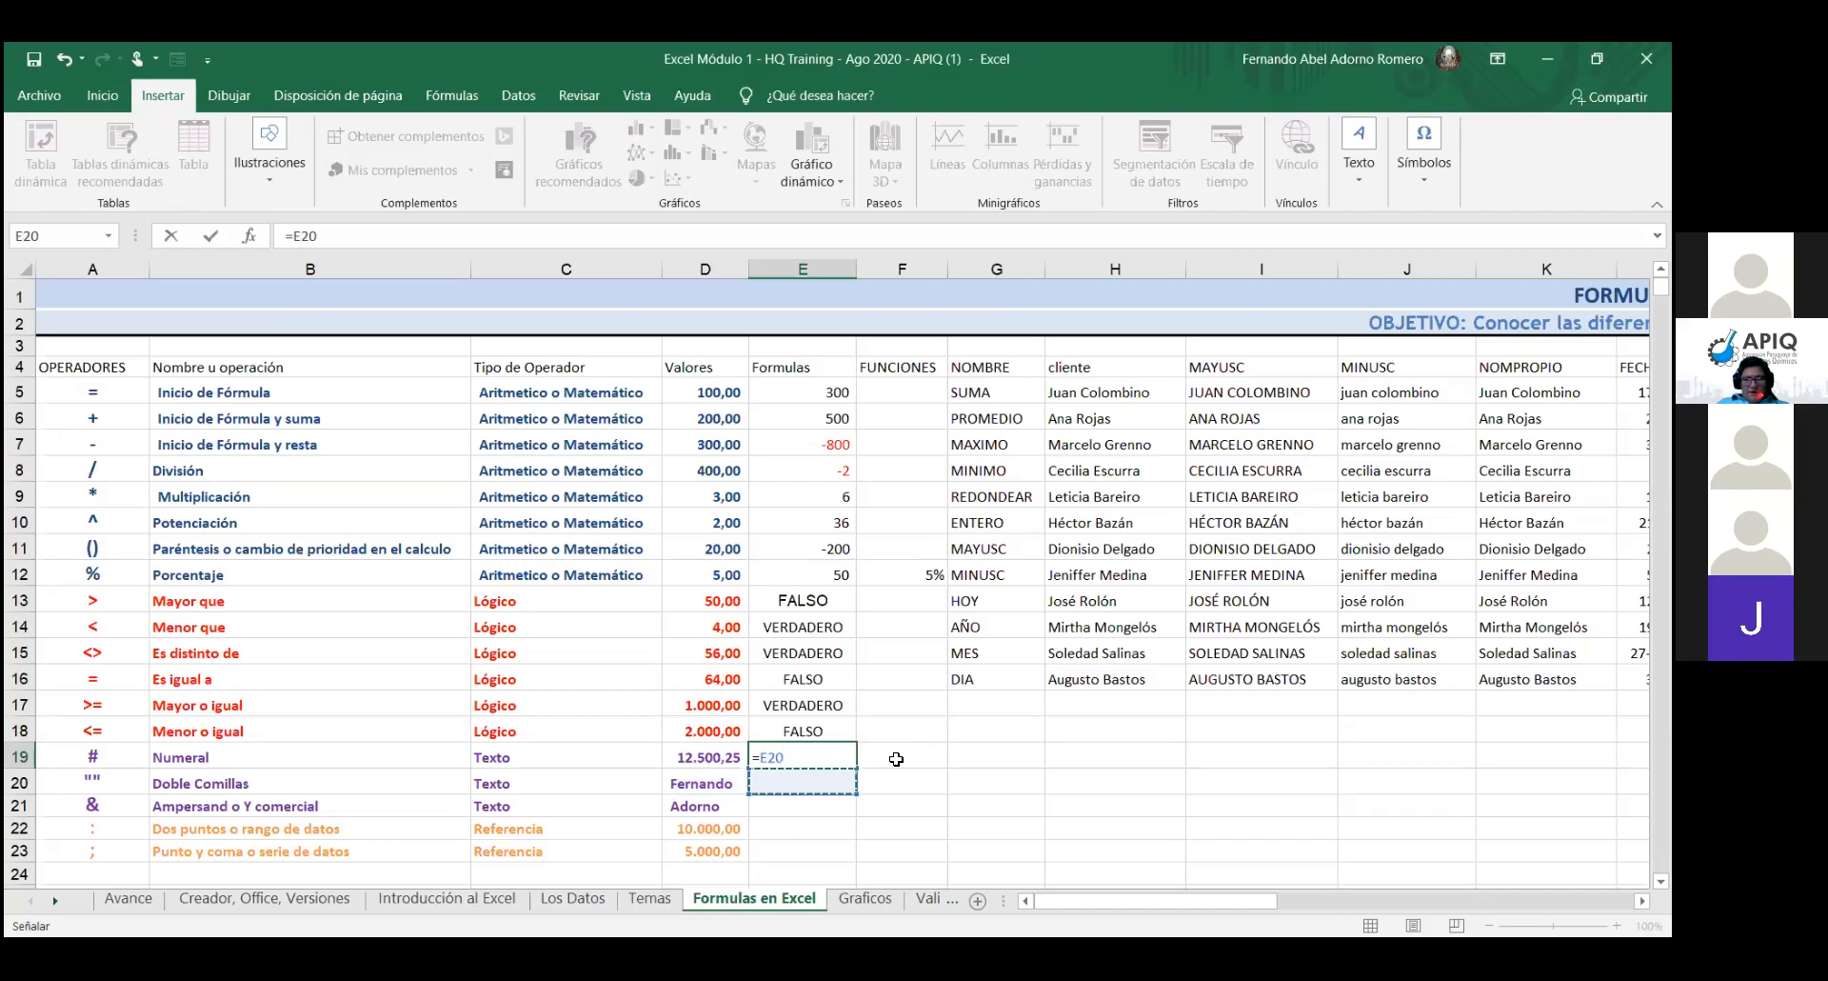
{"action": "type", "text": "^"}
{"action": "type", "text": "&"}
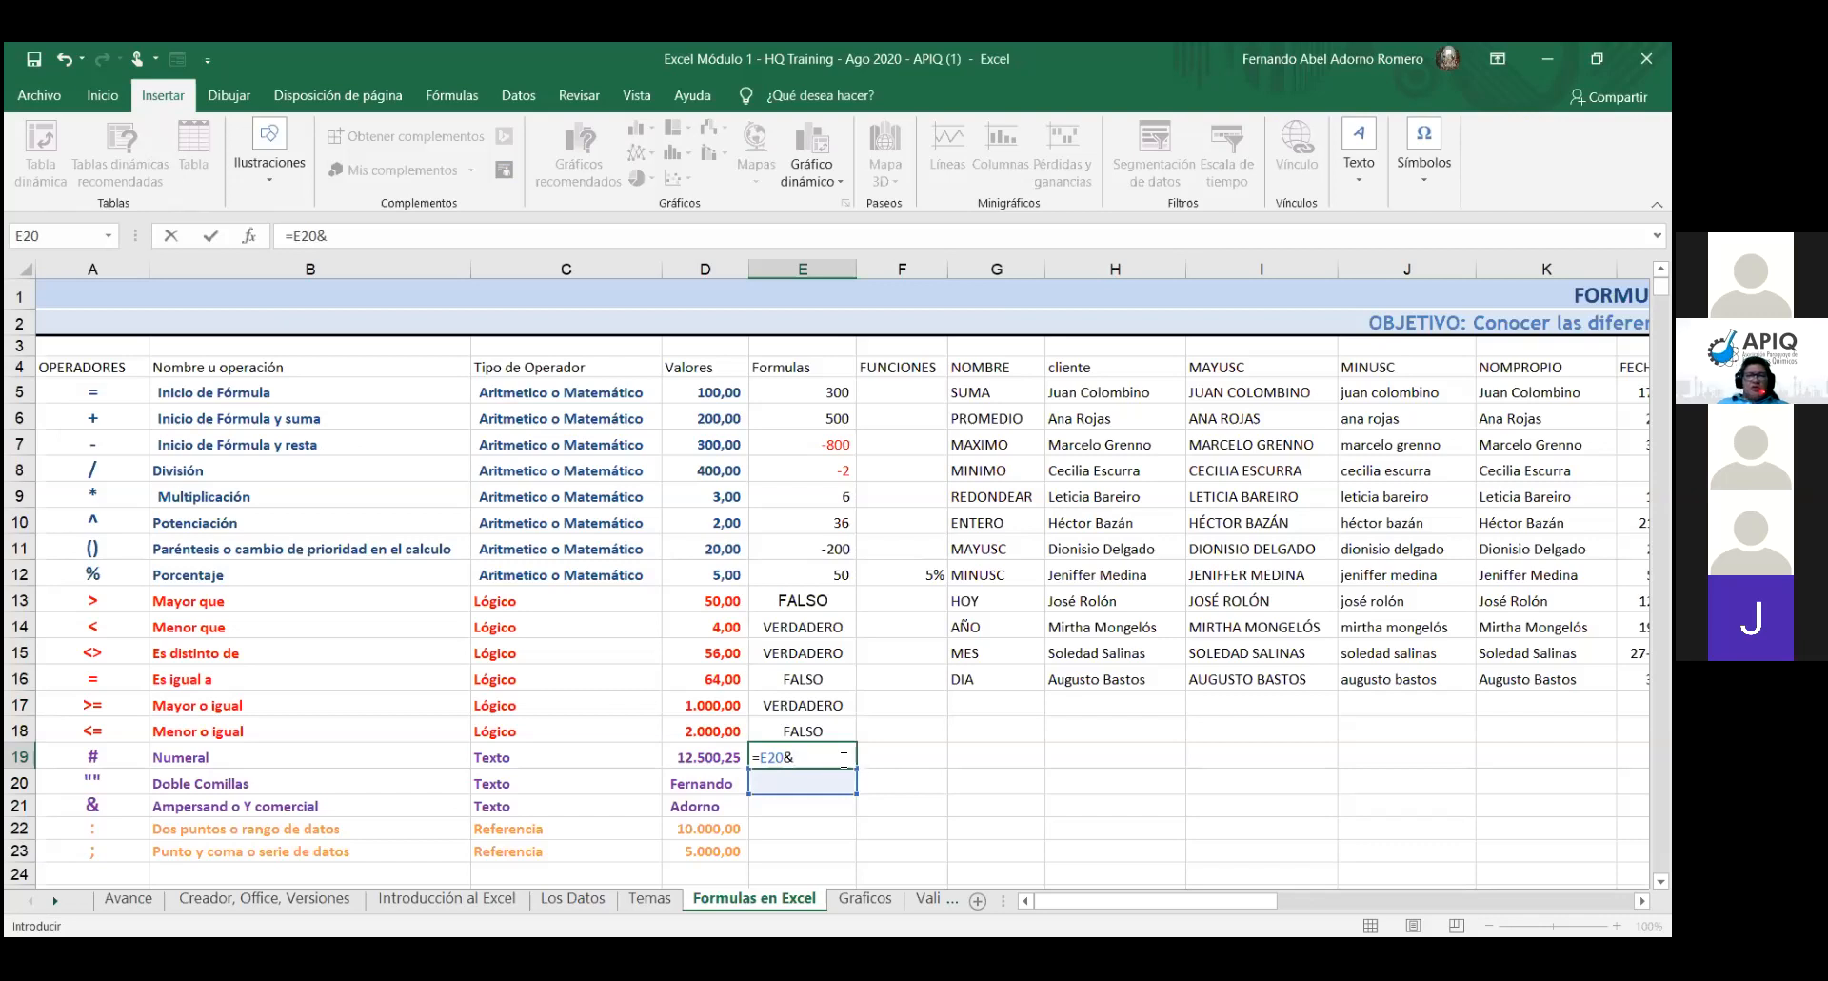
{"action": "left_click", "coordinate": [783, 806]}
{"action": "left_click", "coordinate": [808, 756]}
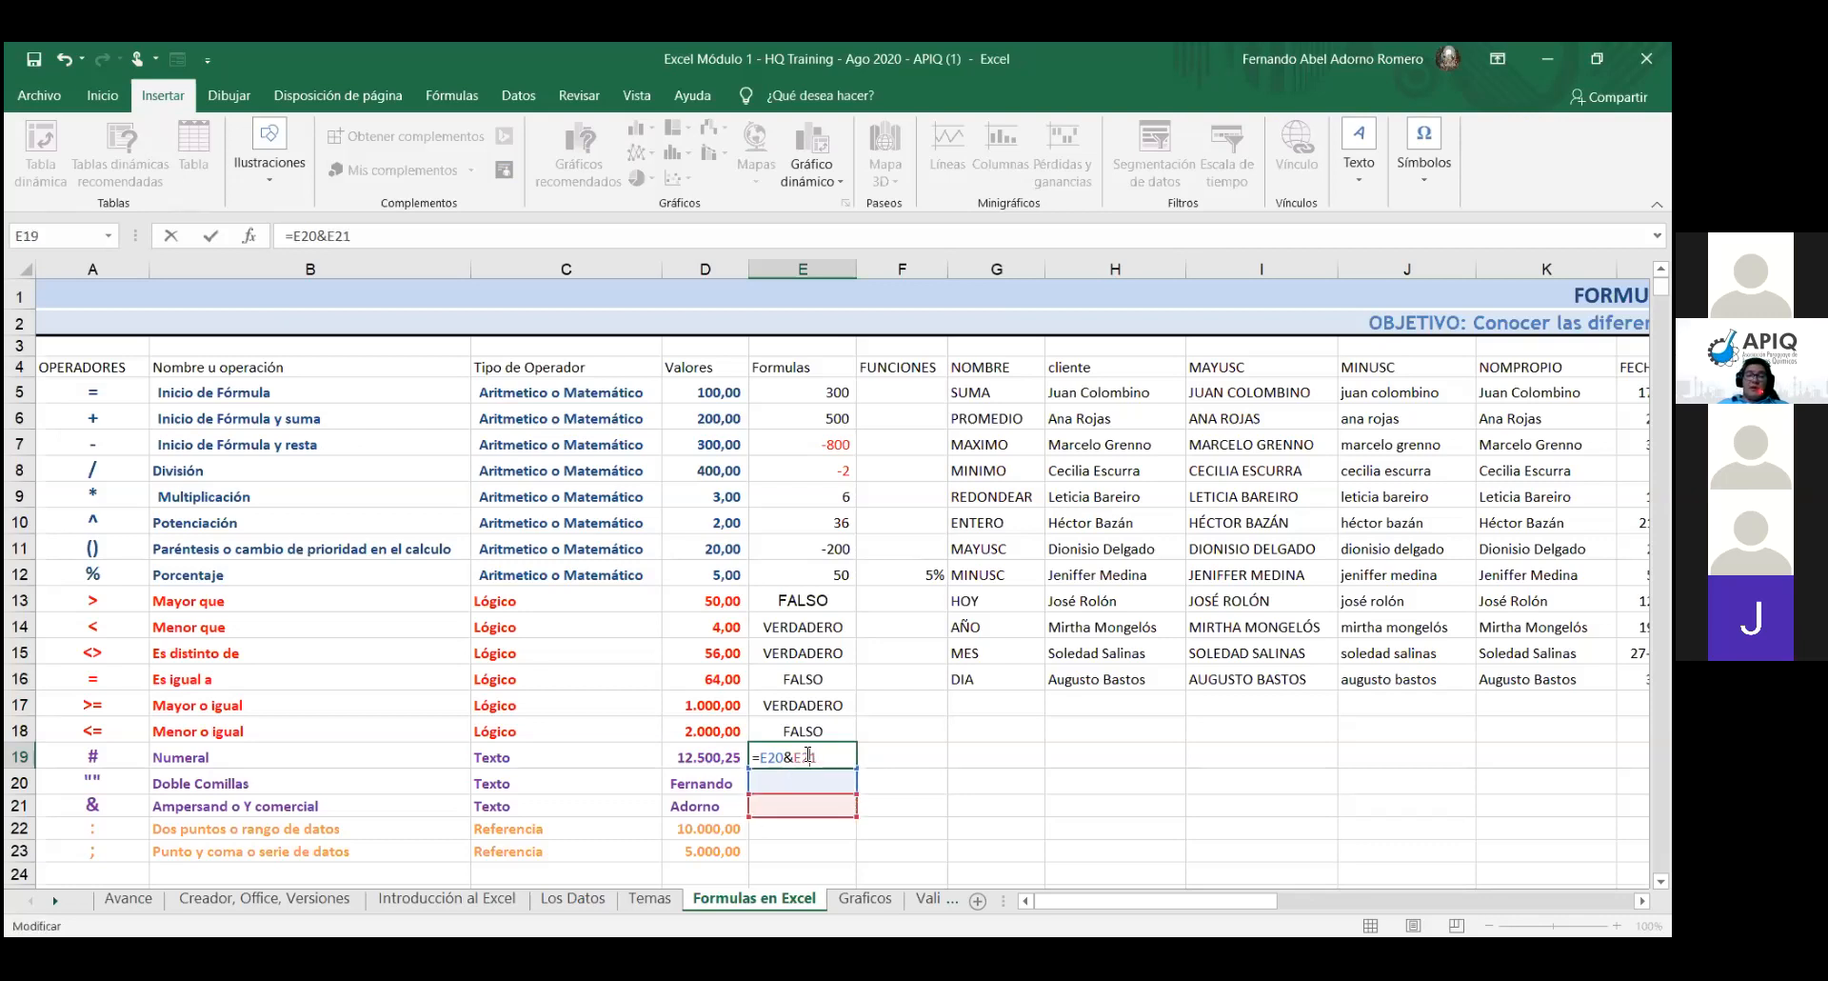
{"action": "key", "text": "Escape"}
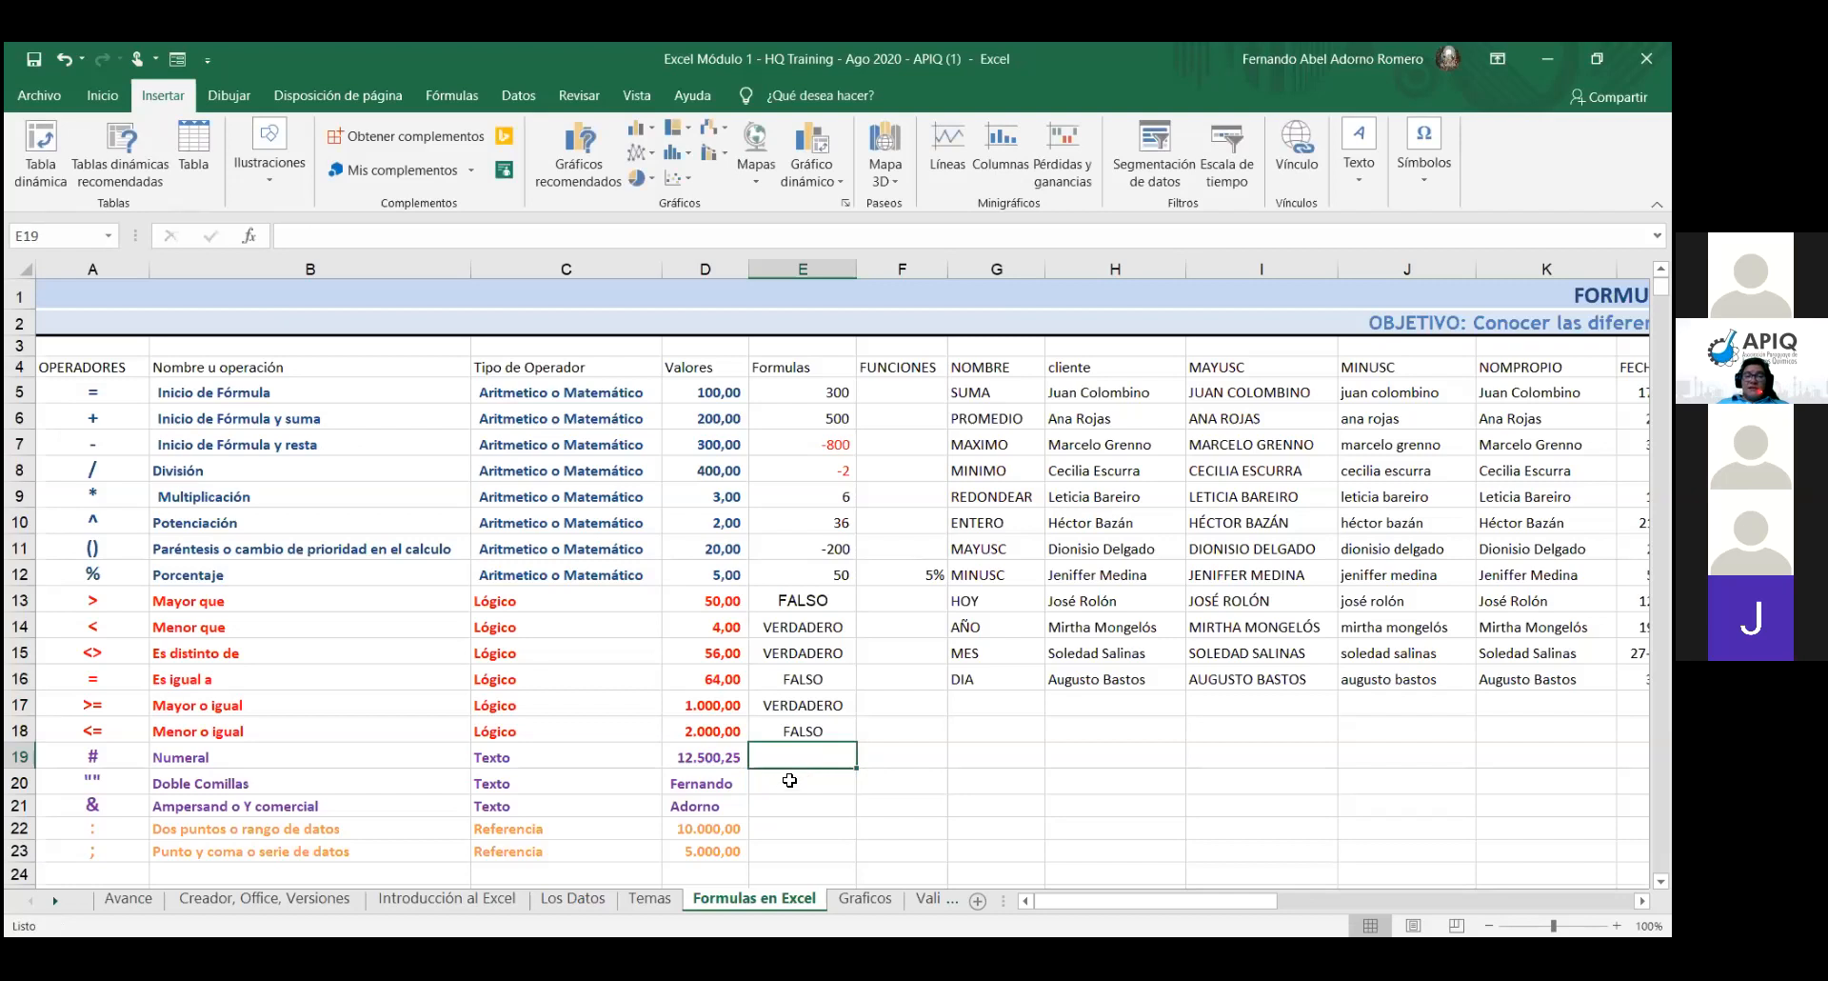
- Enter =D20&D21 in E19 to join the first name and surname
{"action": "type", "text": "="}
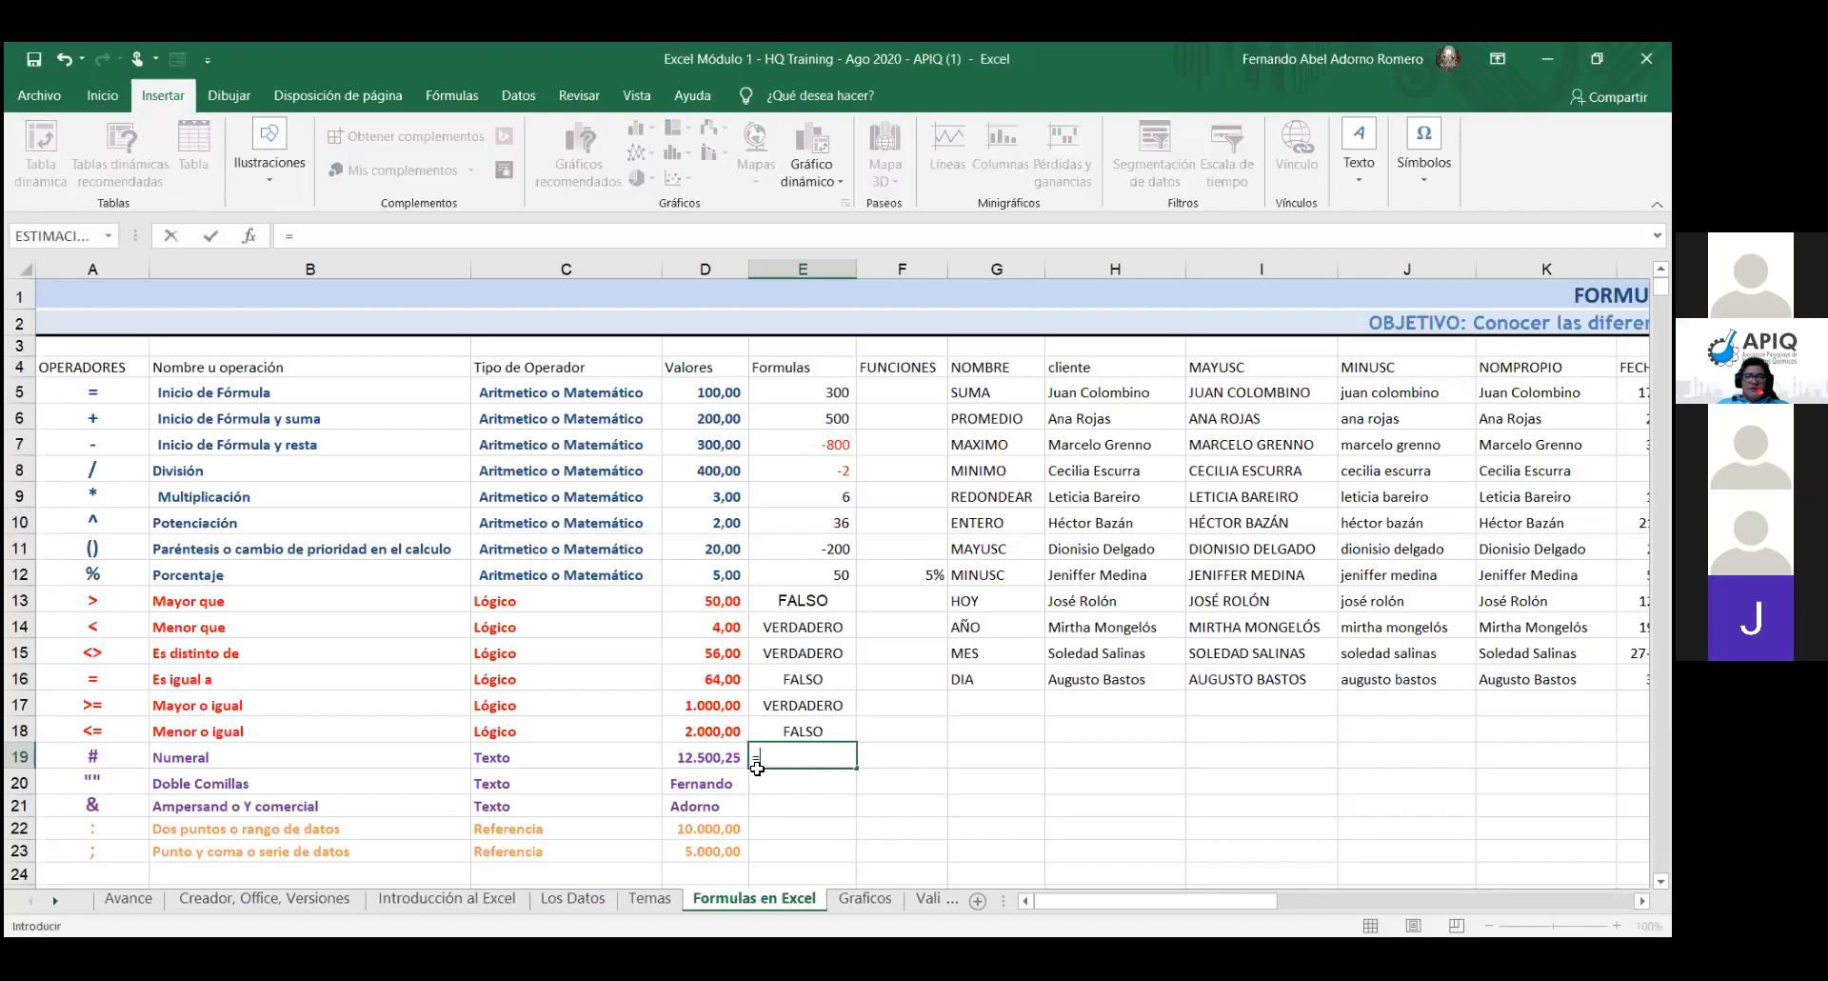
{"action": "left_click", "coordinate": [701, 784]}
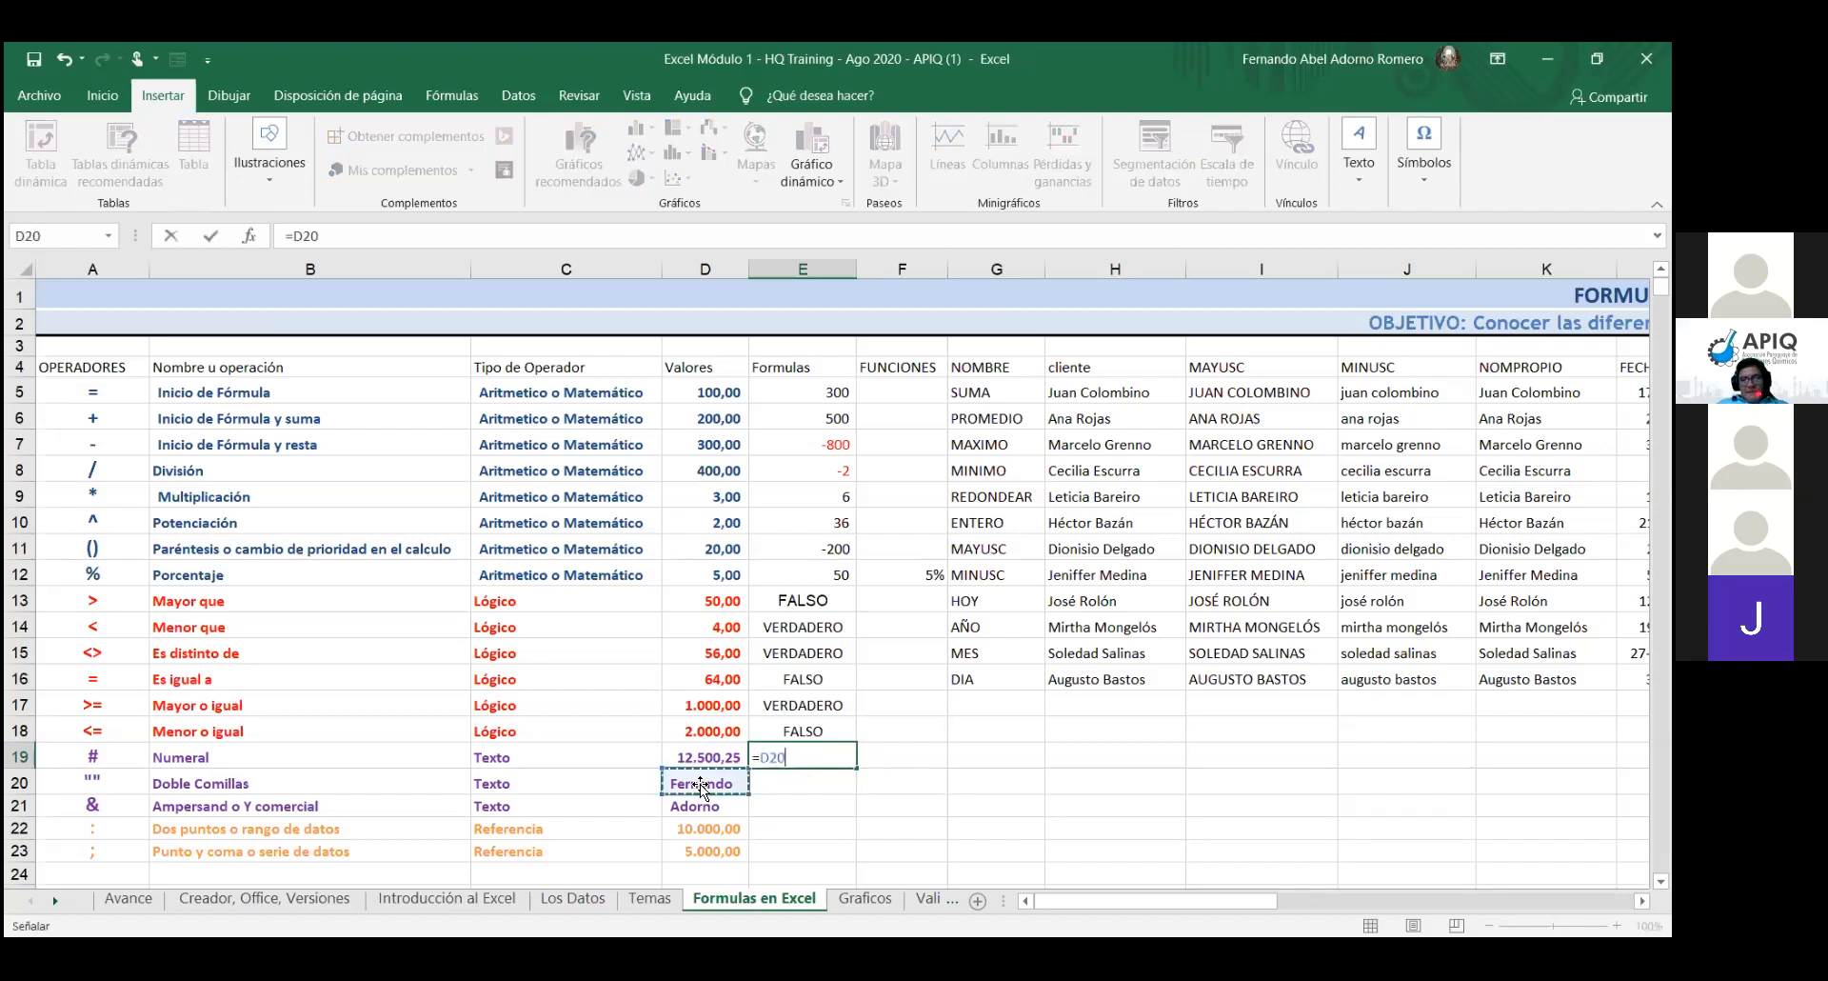
{"action": "type", "text": "&"}
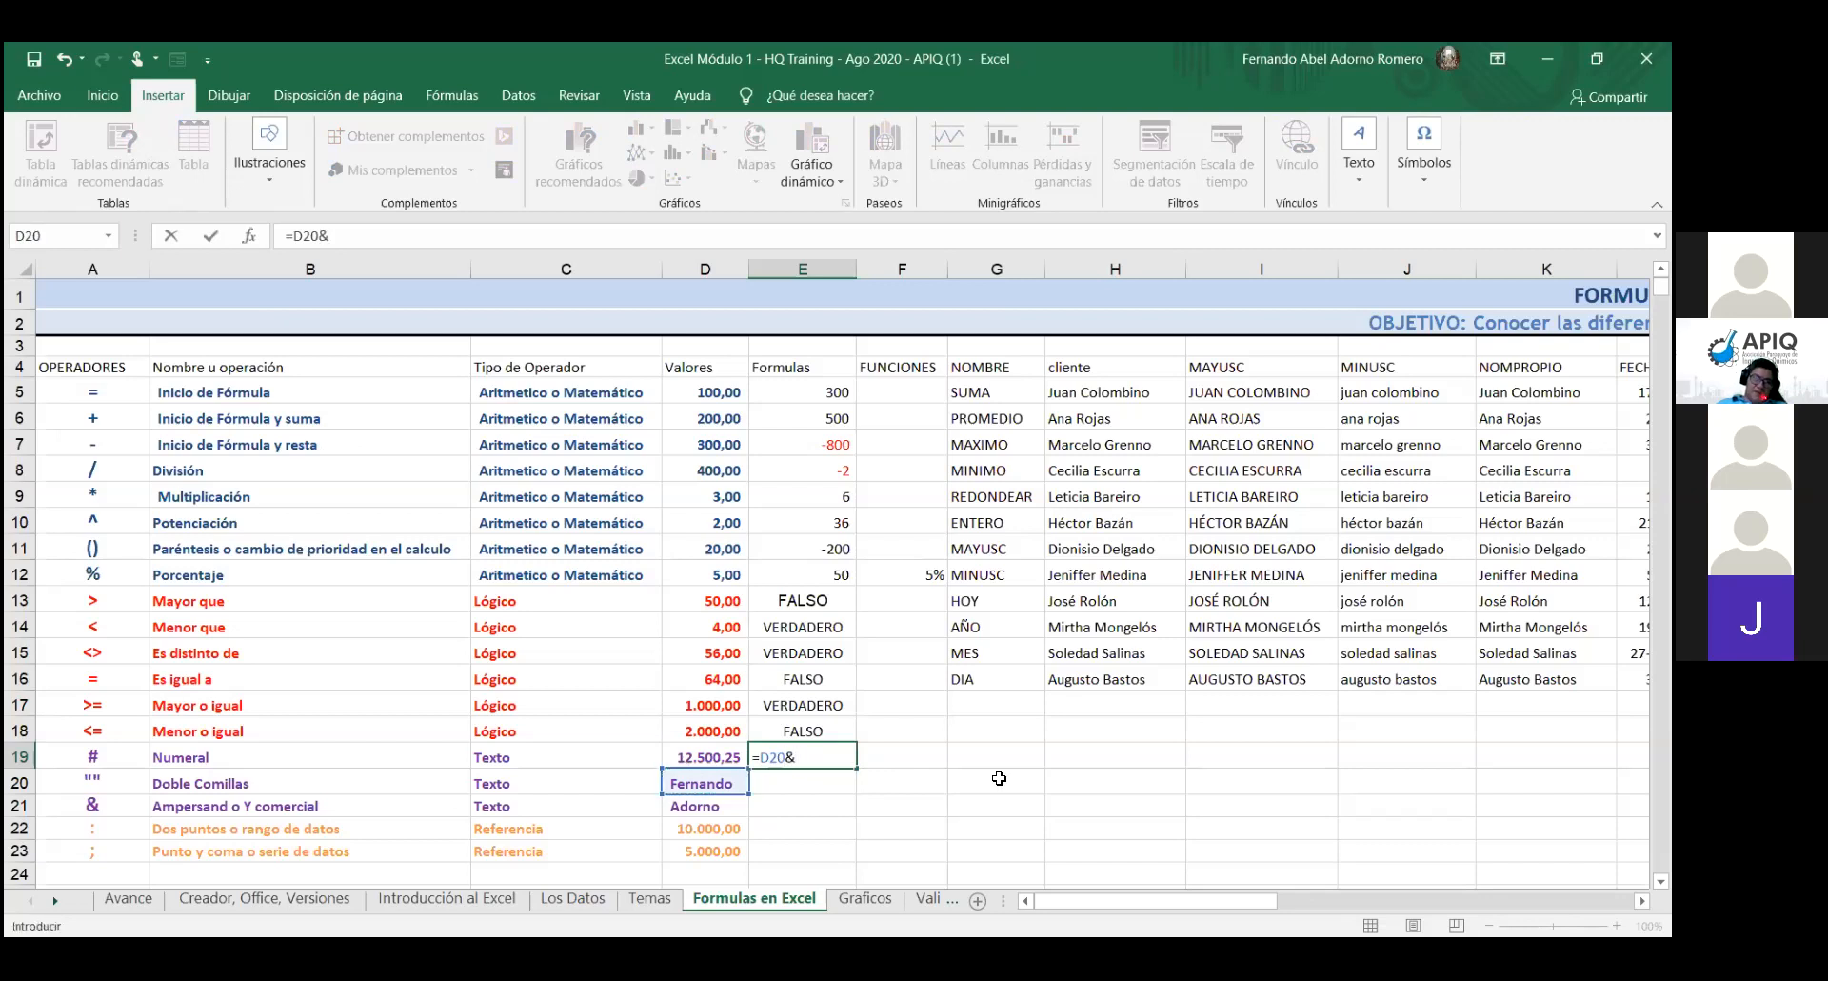
{"action": "left_click", "coordinate": [705, 806]}
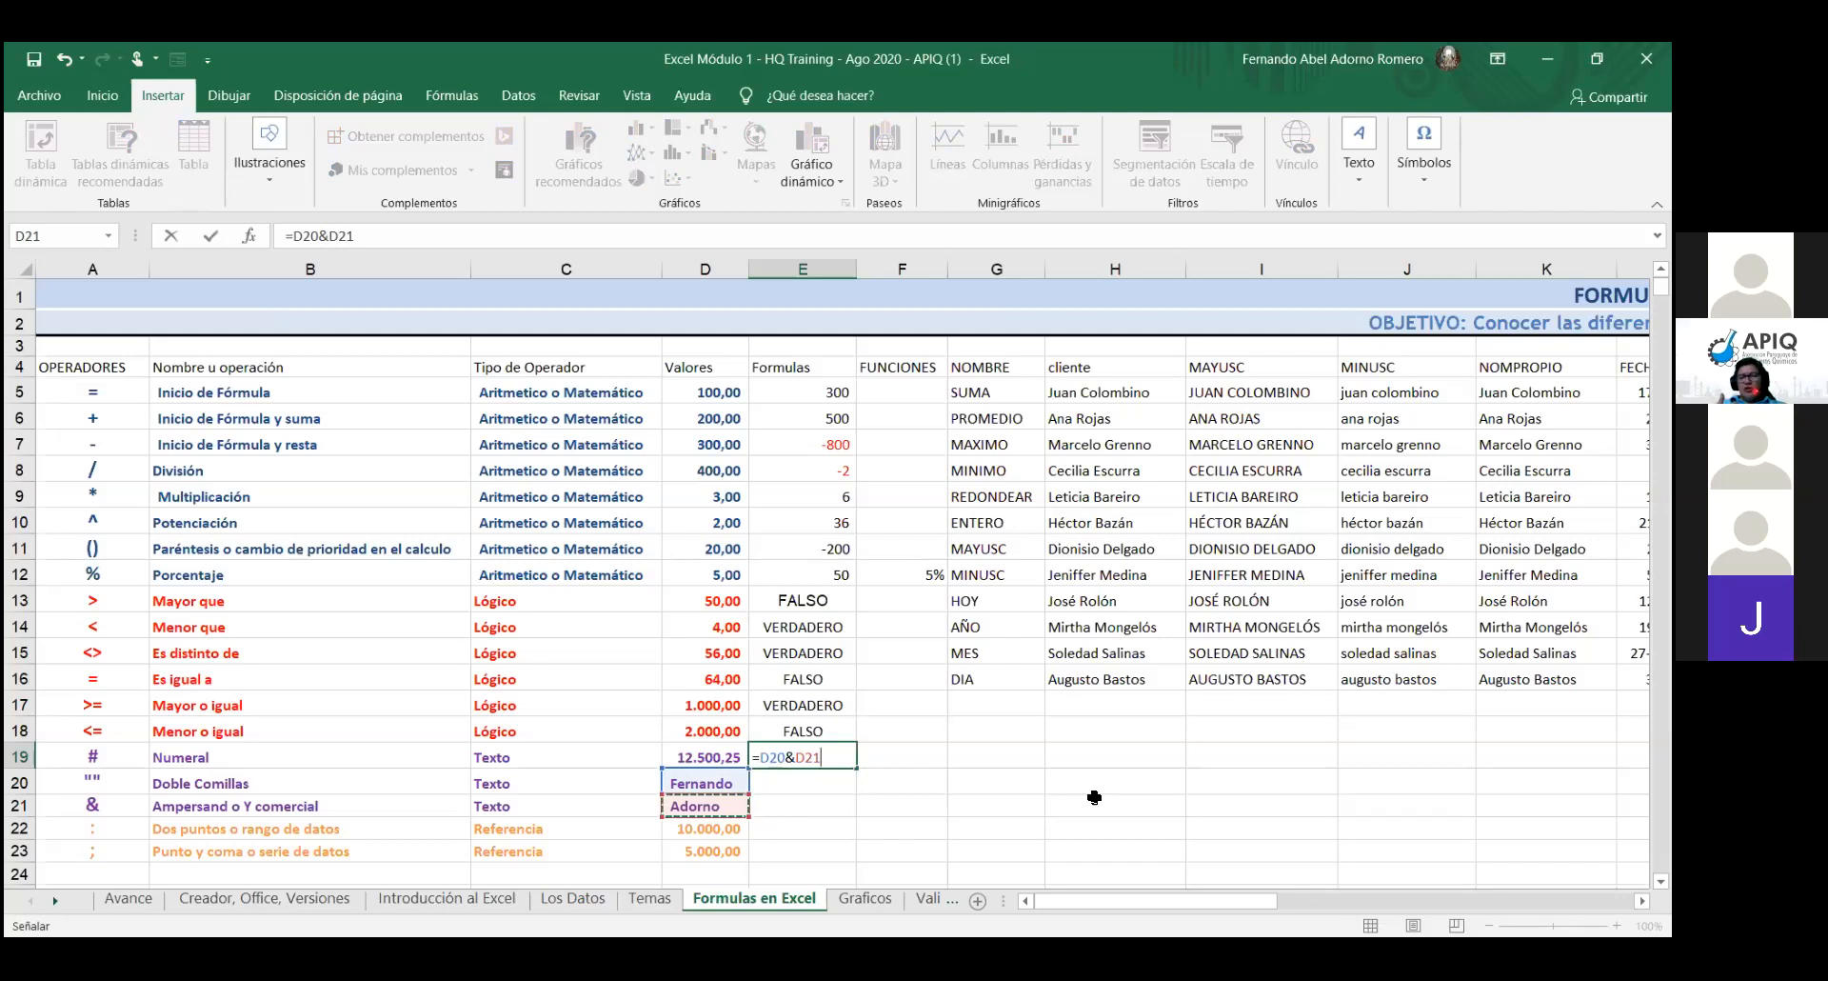
{"action": "key", "text": "Return"}
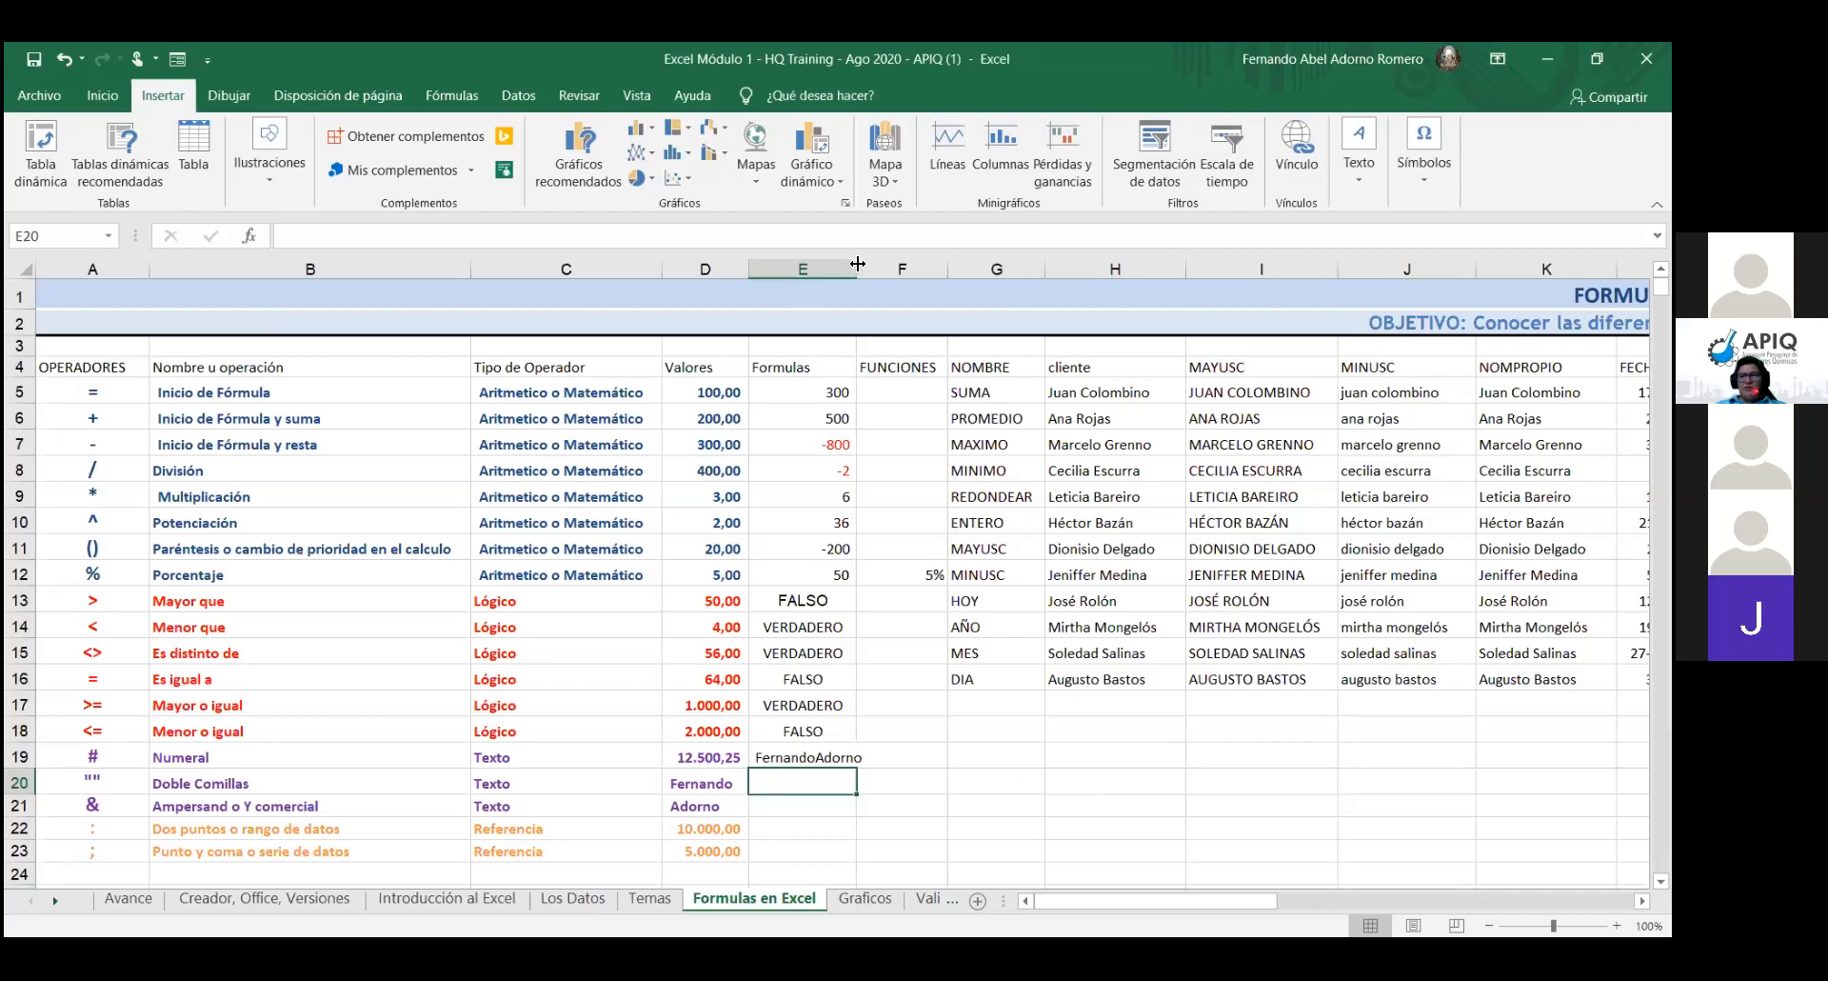
- Widen column E to 28,20 (289 pixels)
{"action": "left_click_drag", "start_coordinate": [859, 263], "coordinate": [874, 262]}
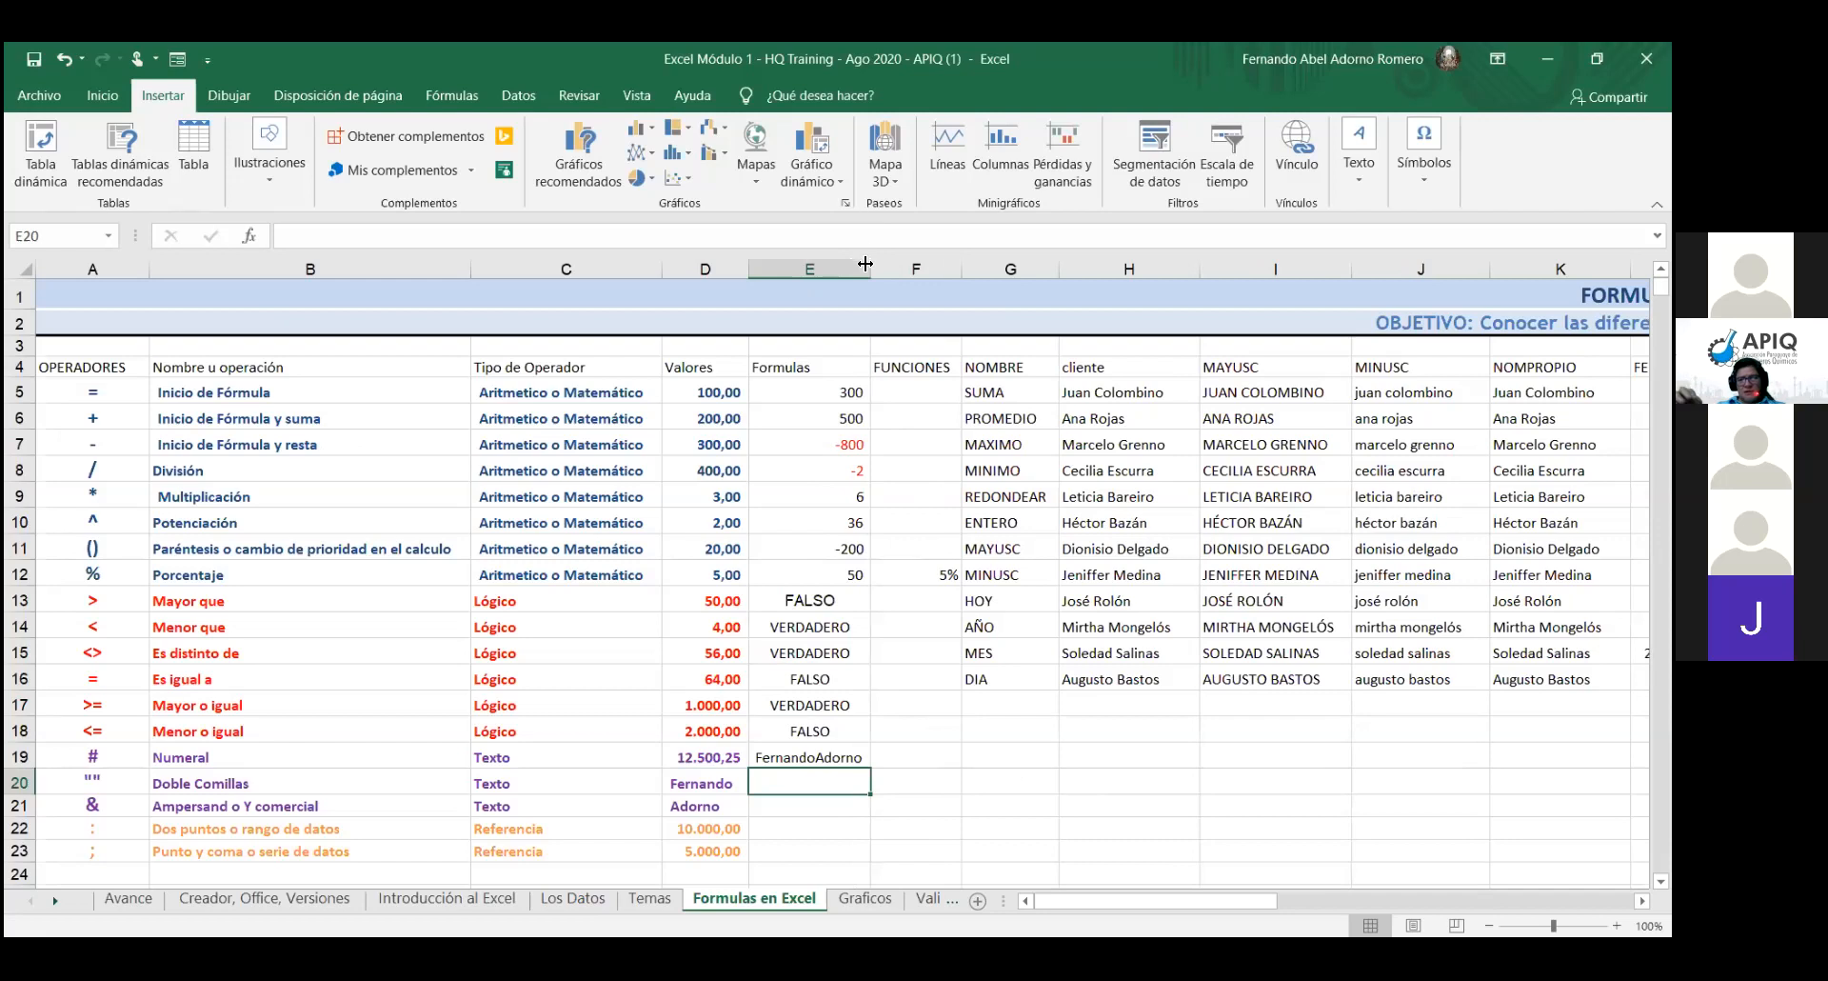
{"action": "left_click_drag", "start_coordinate": [865, 264], "coordinate": [997, 259]}
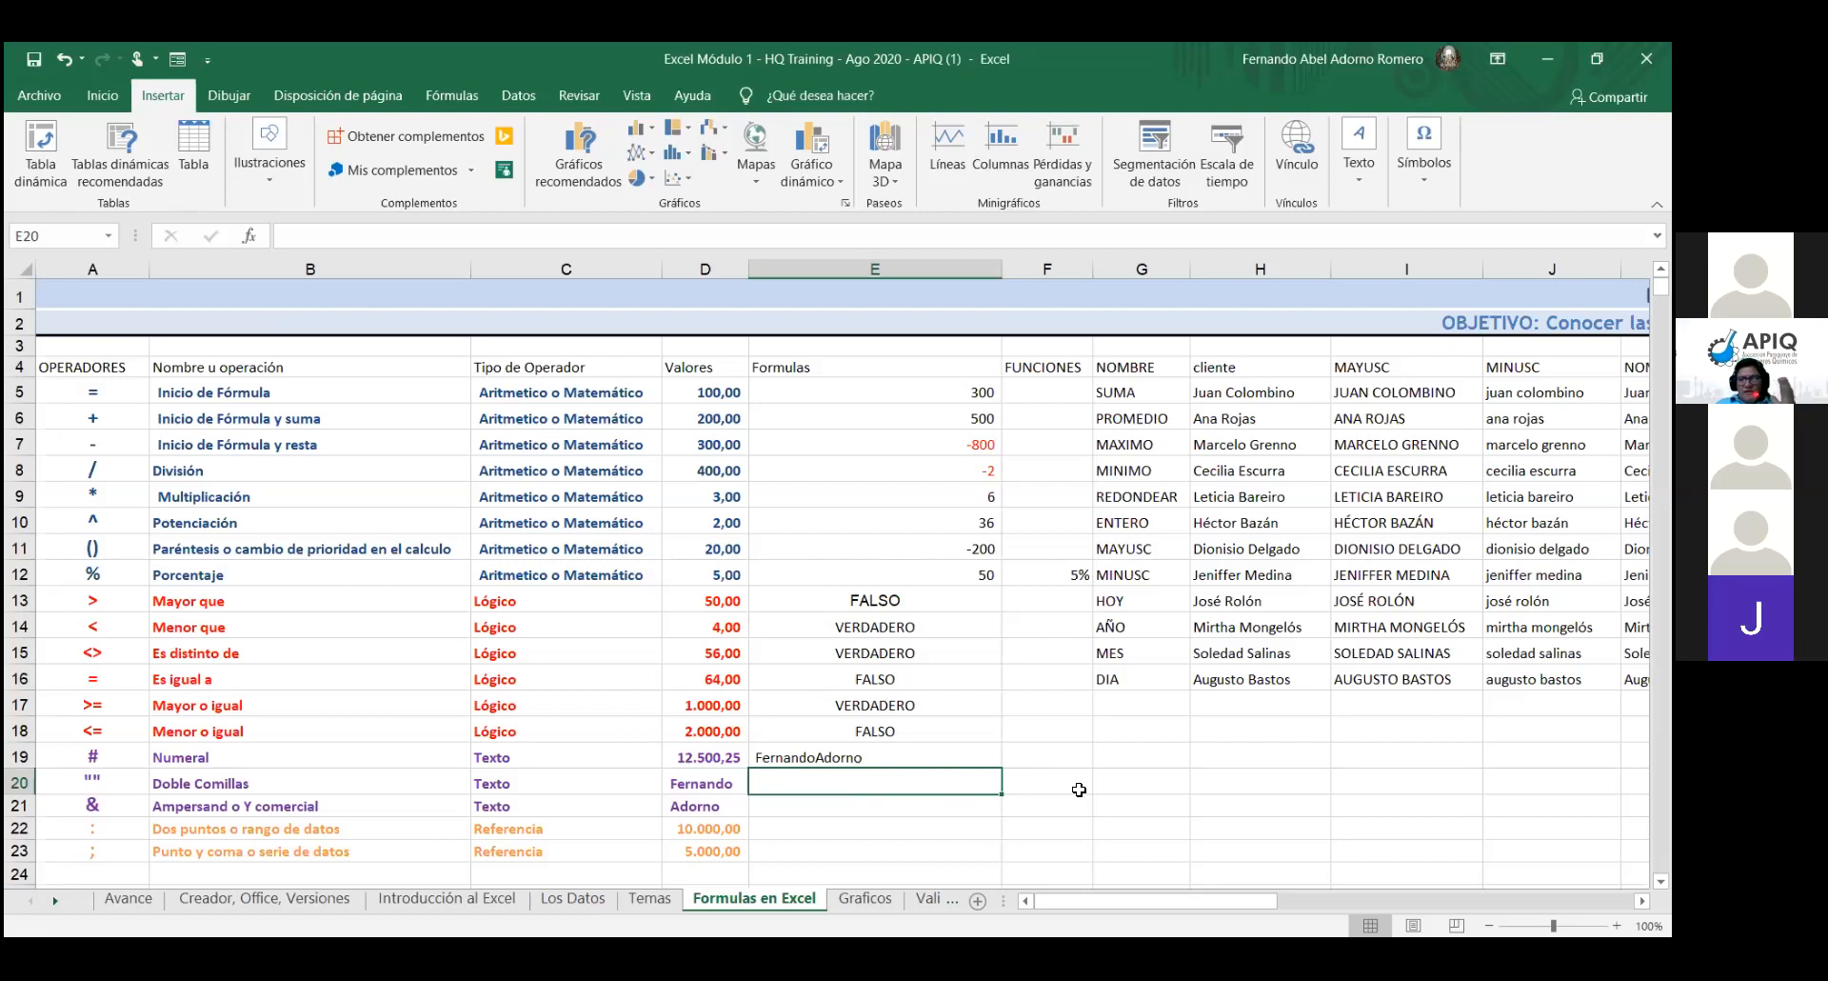
- Switch to the Inicio ribbon and open E19's formula for editing
{"action": "left_click", "coordinate": [118, 96]}
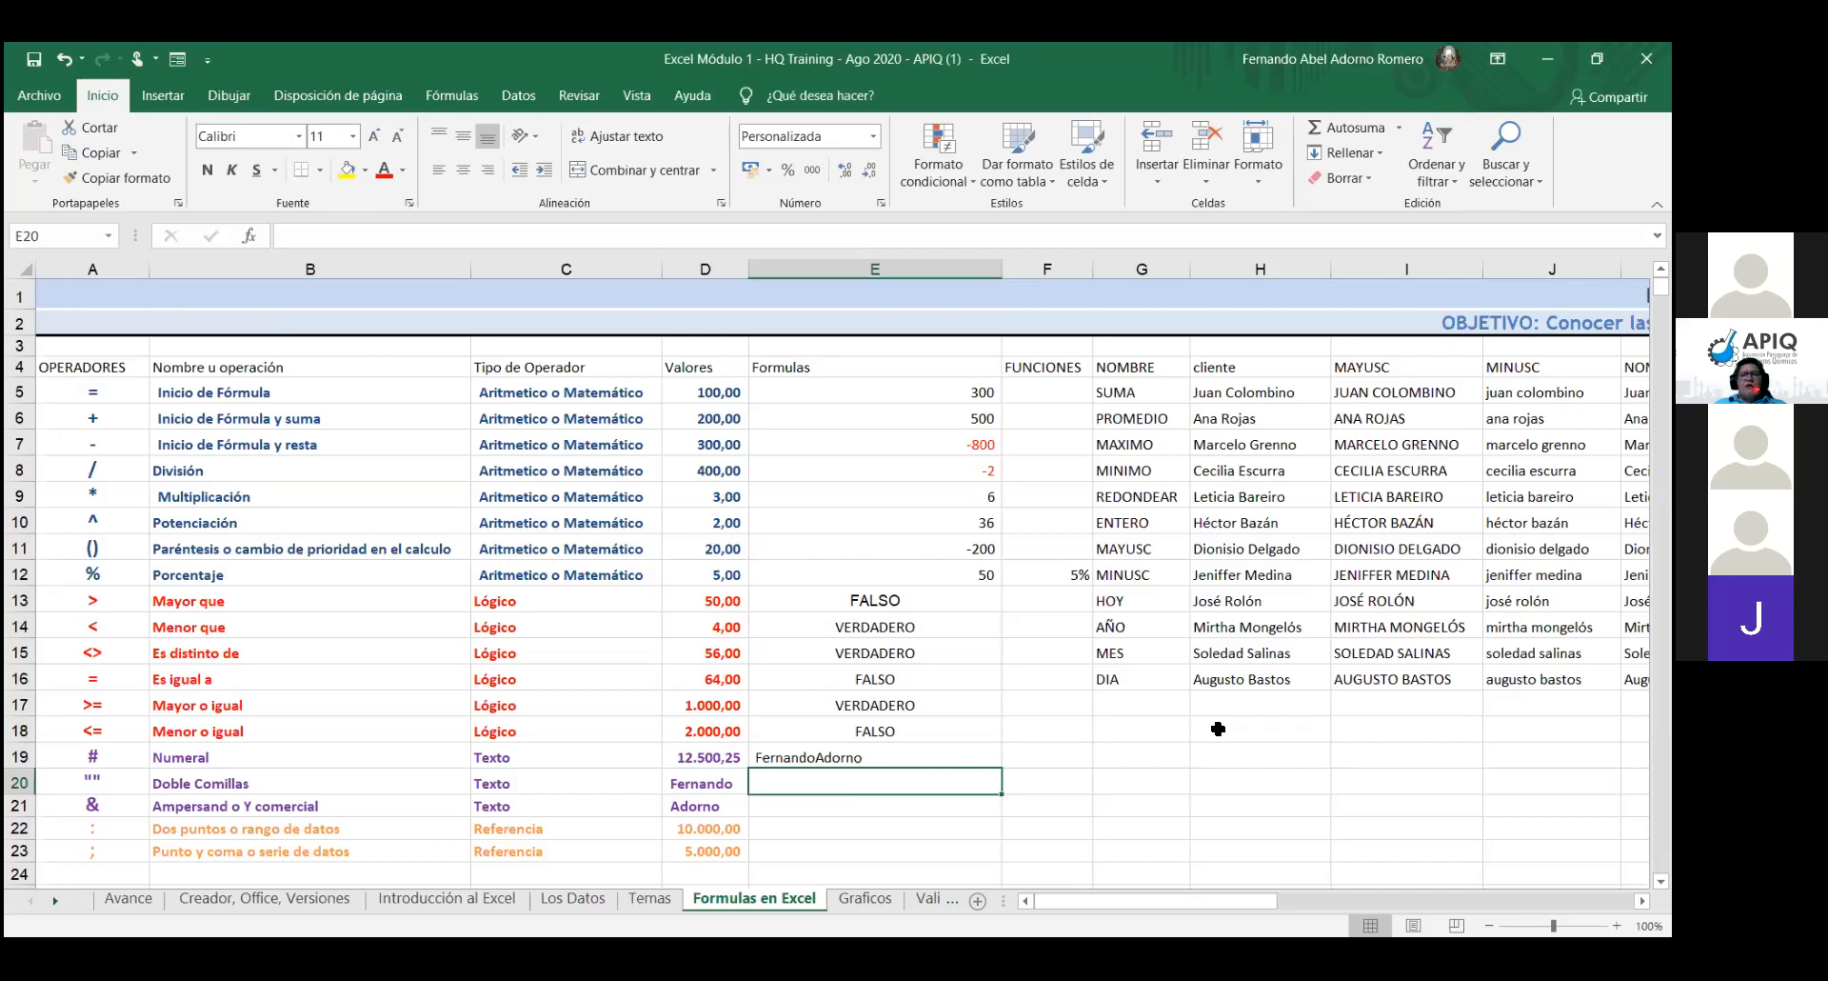
{"action": "left_click", "coordinate": [803, 756]}
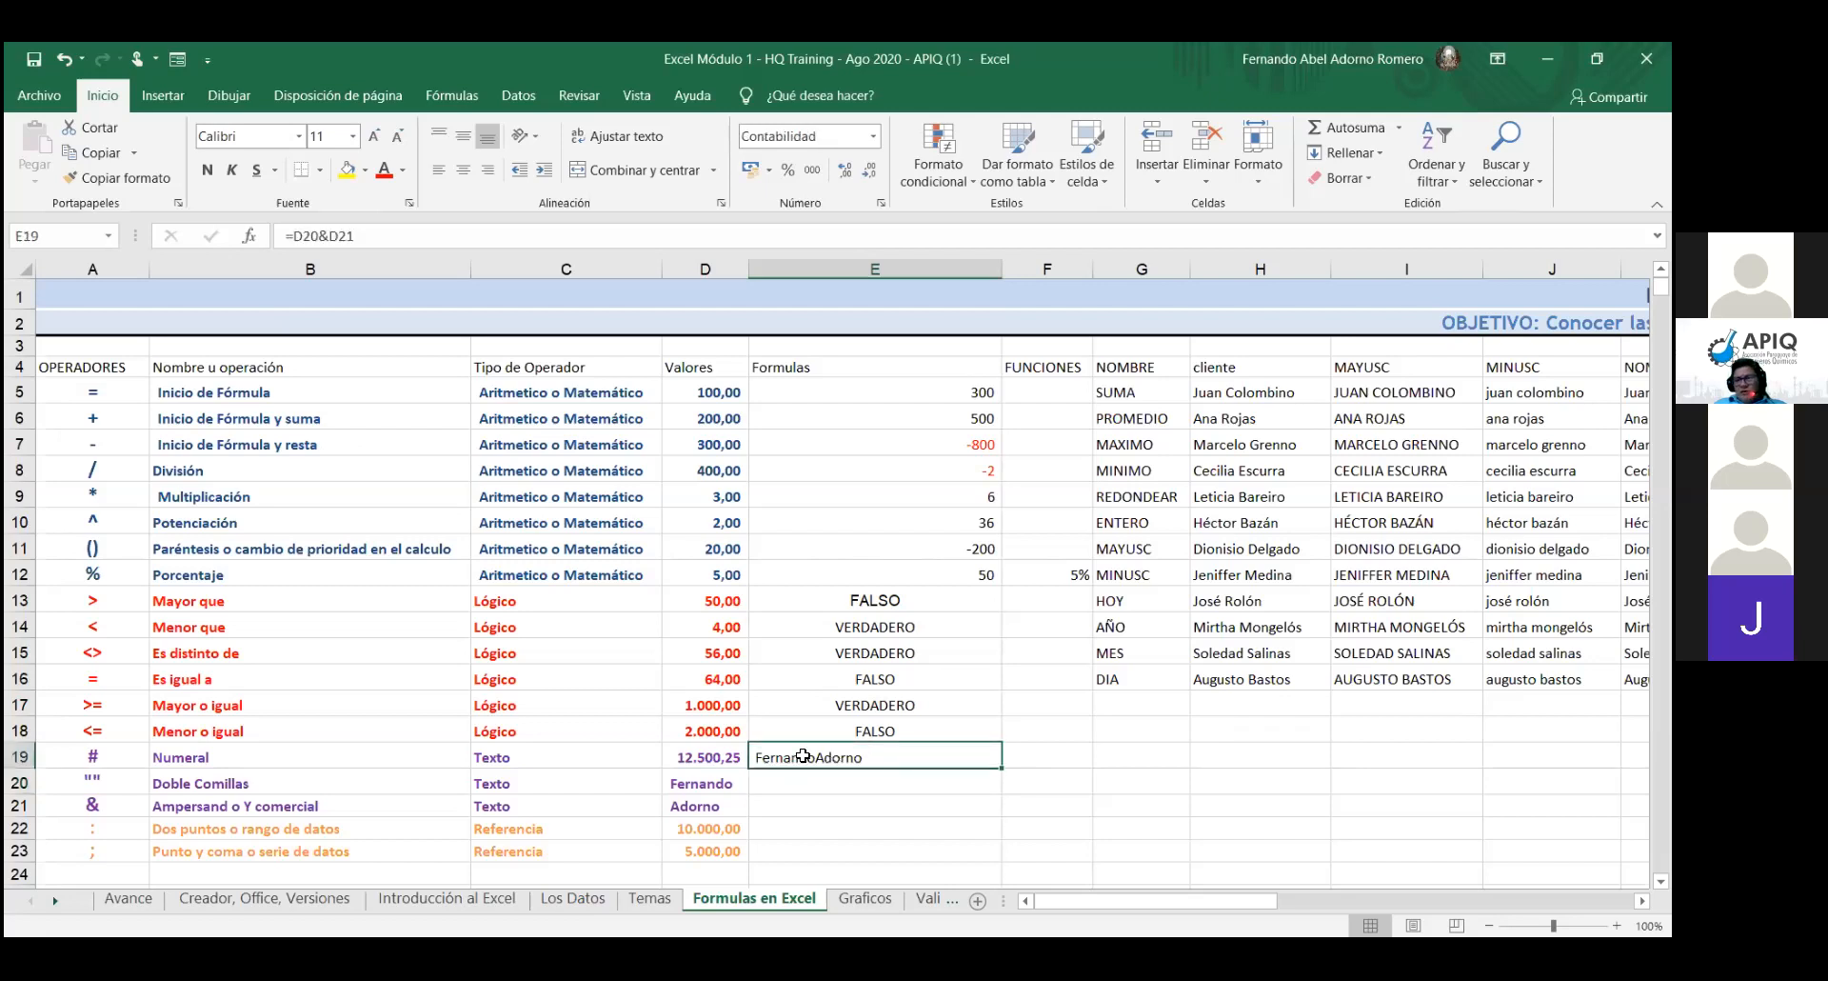
{"action": "double_click", "coordinate": [803, 755]}
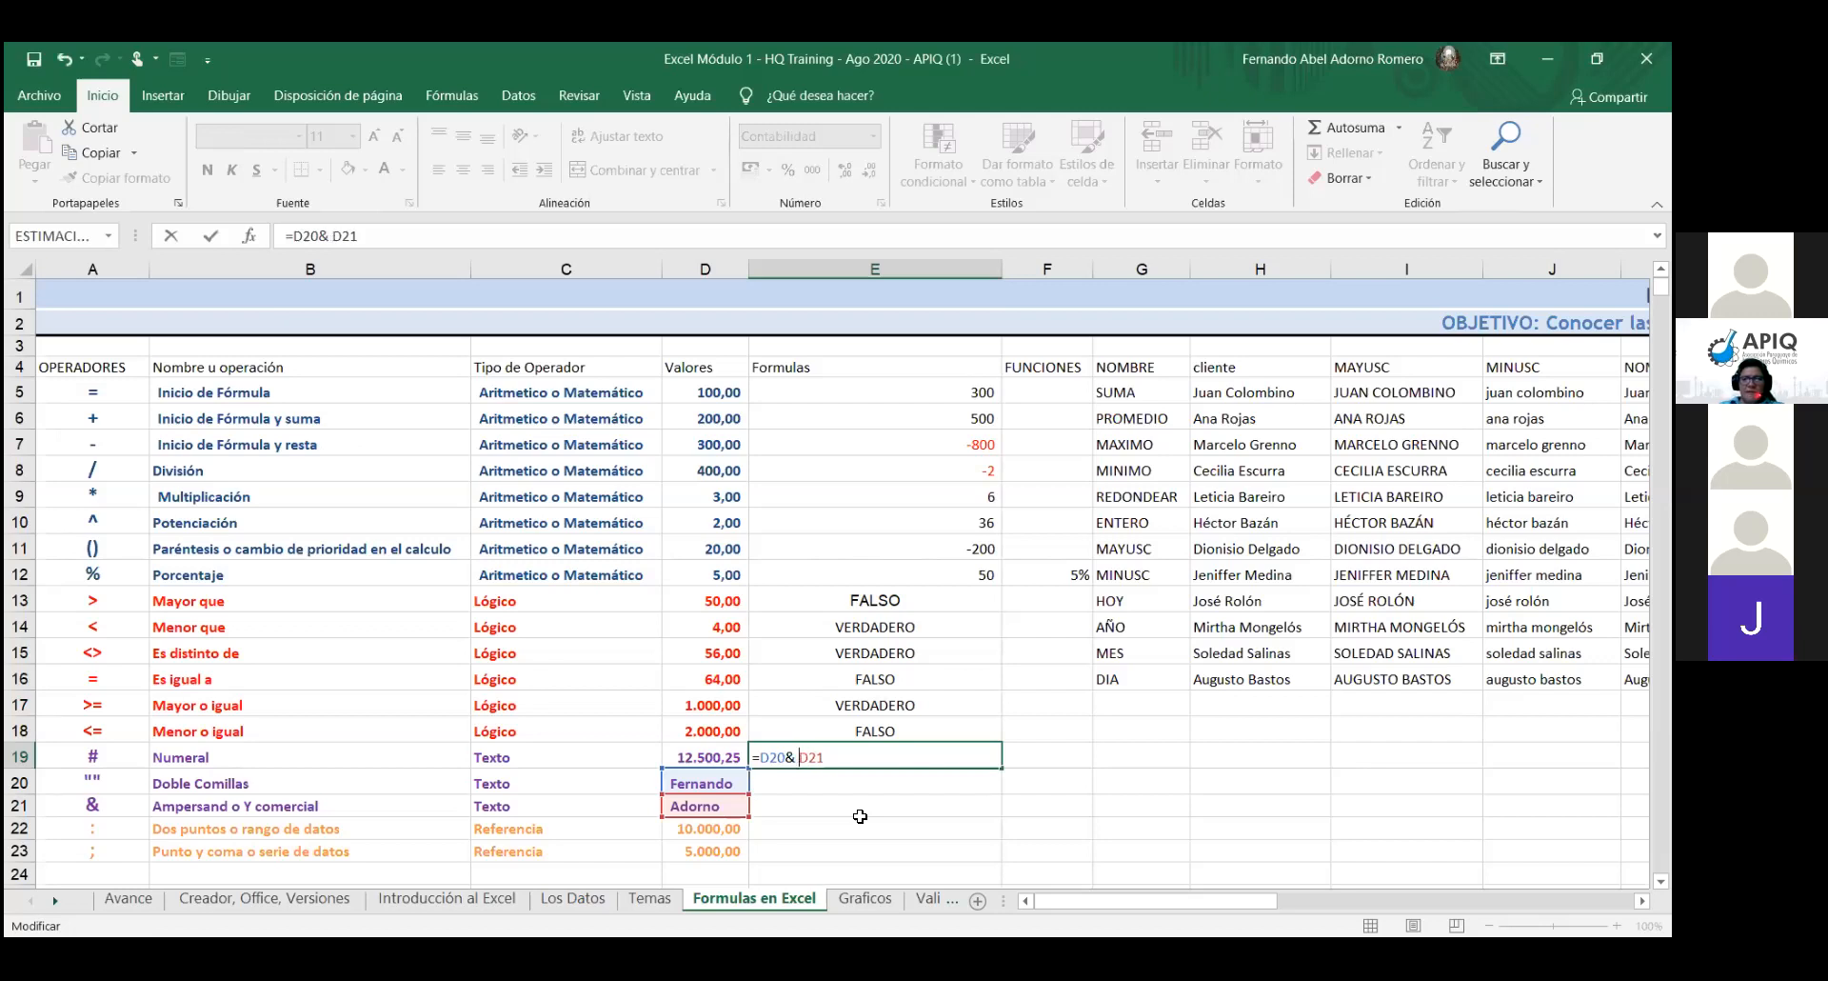
- Confirm E19's formula, then reopen it for further editing
{"action": "key", "text": "Return"}
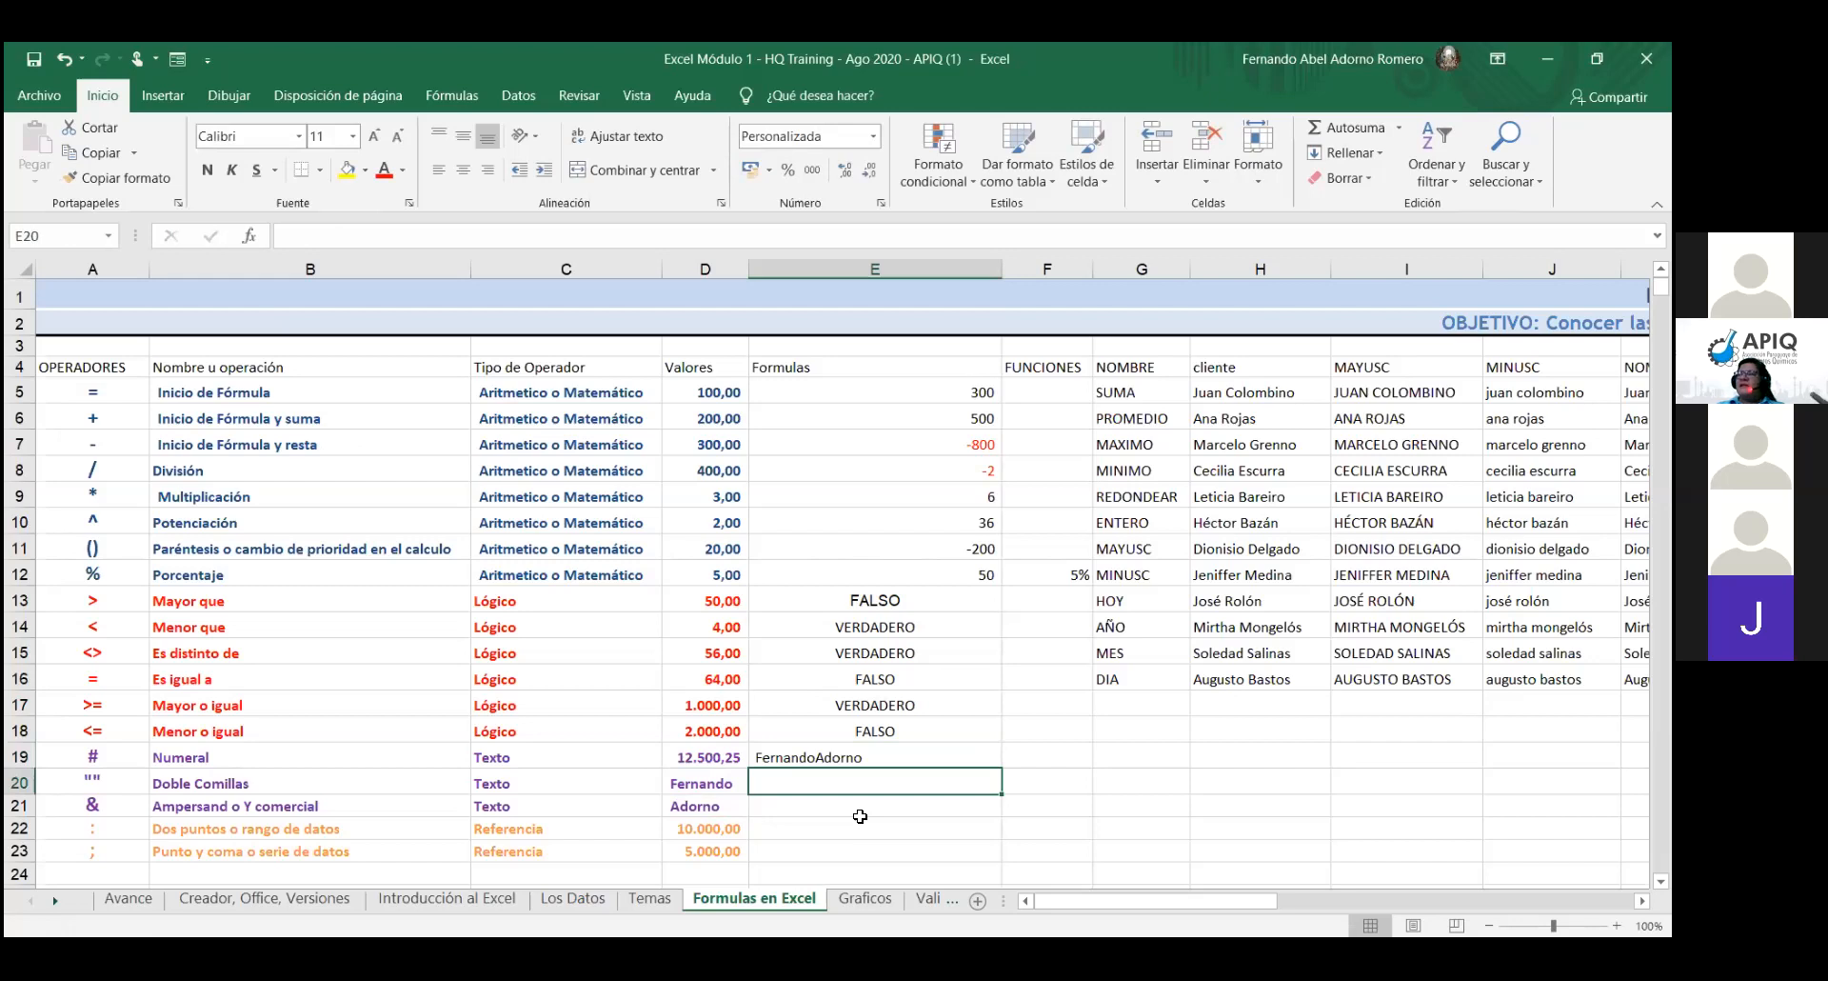
{"action": "double_click", "coordinate": [839, 761]}
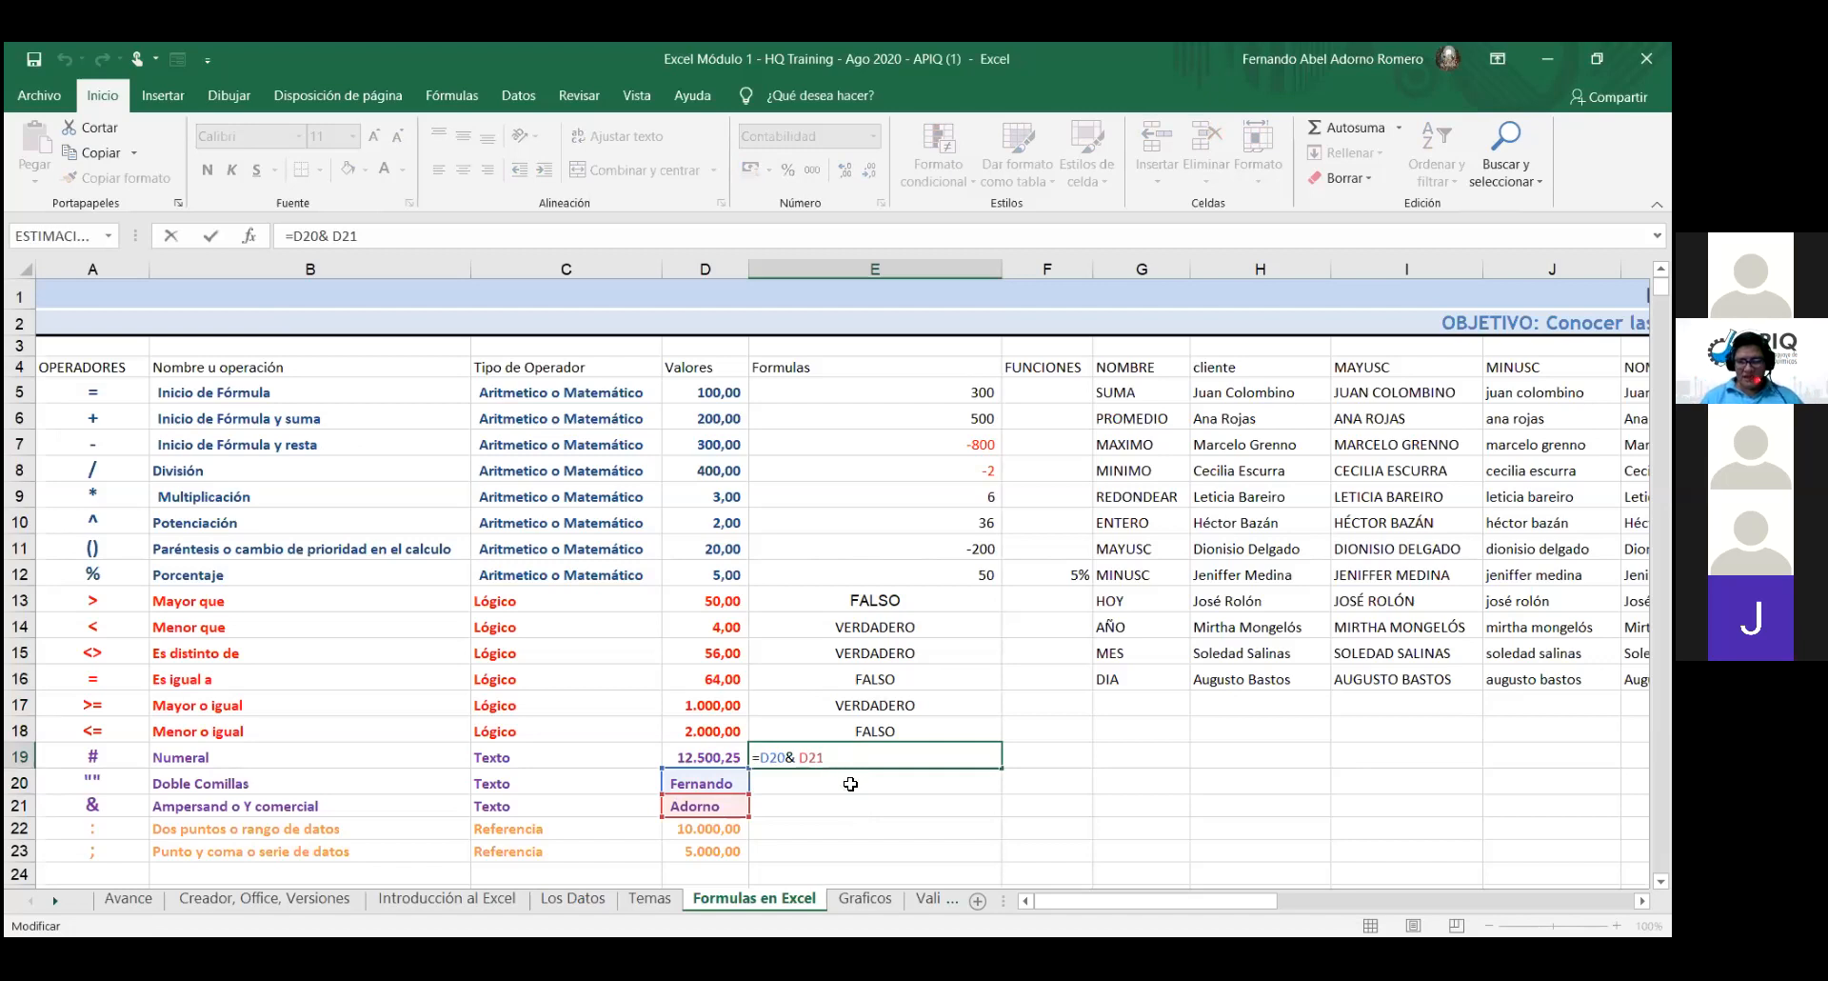
{"action": "left_click", "coordinate": [851, 782]}
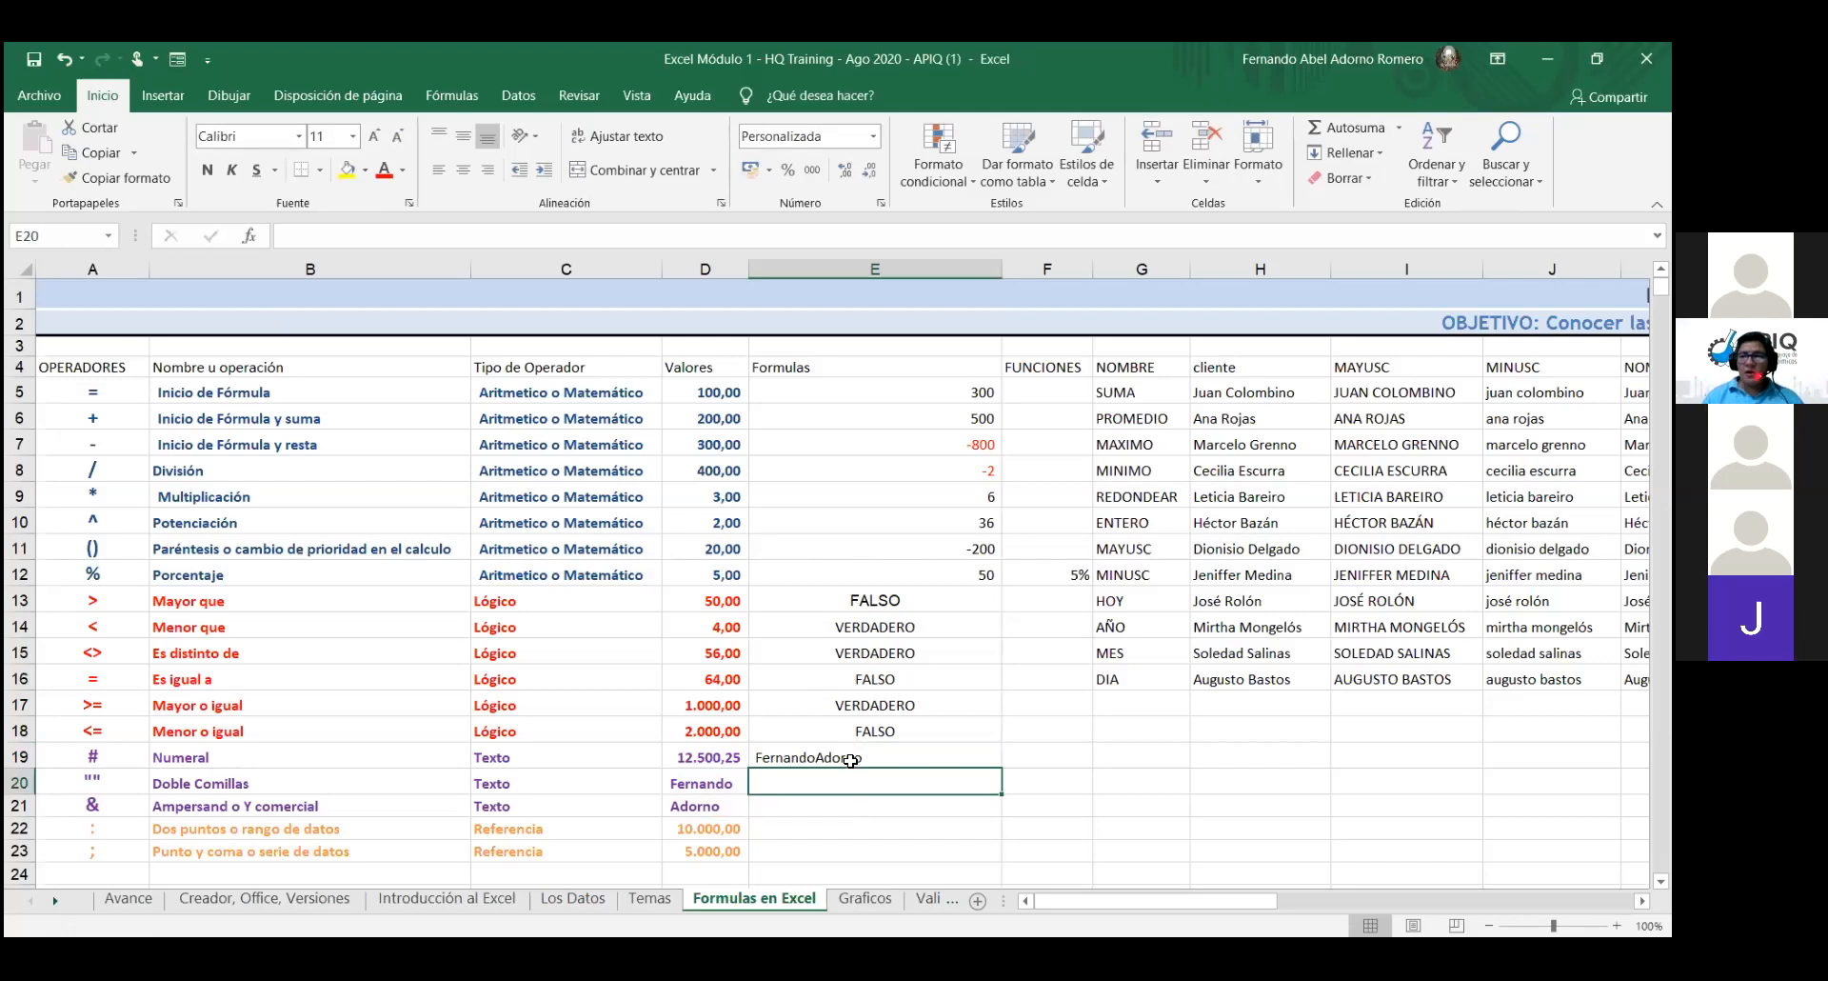
{"action": "double_click", "coordinate": [850, 758]}
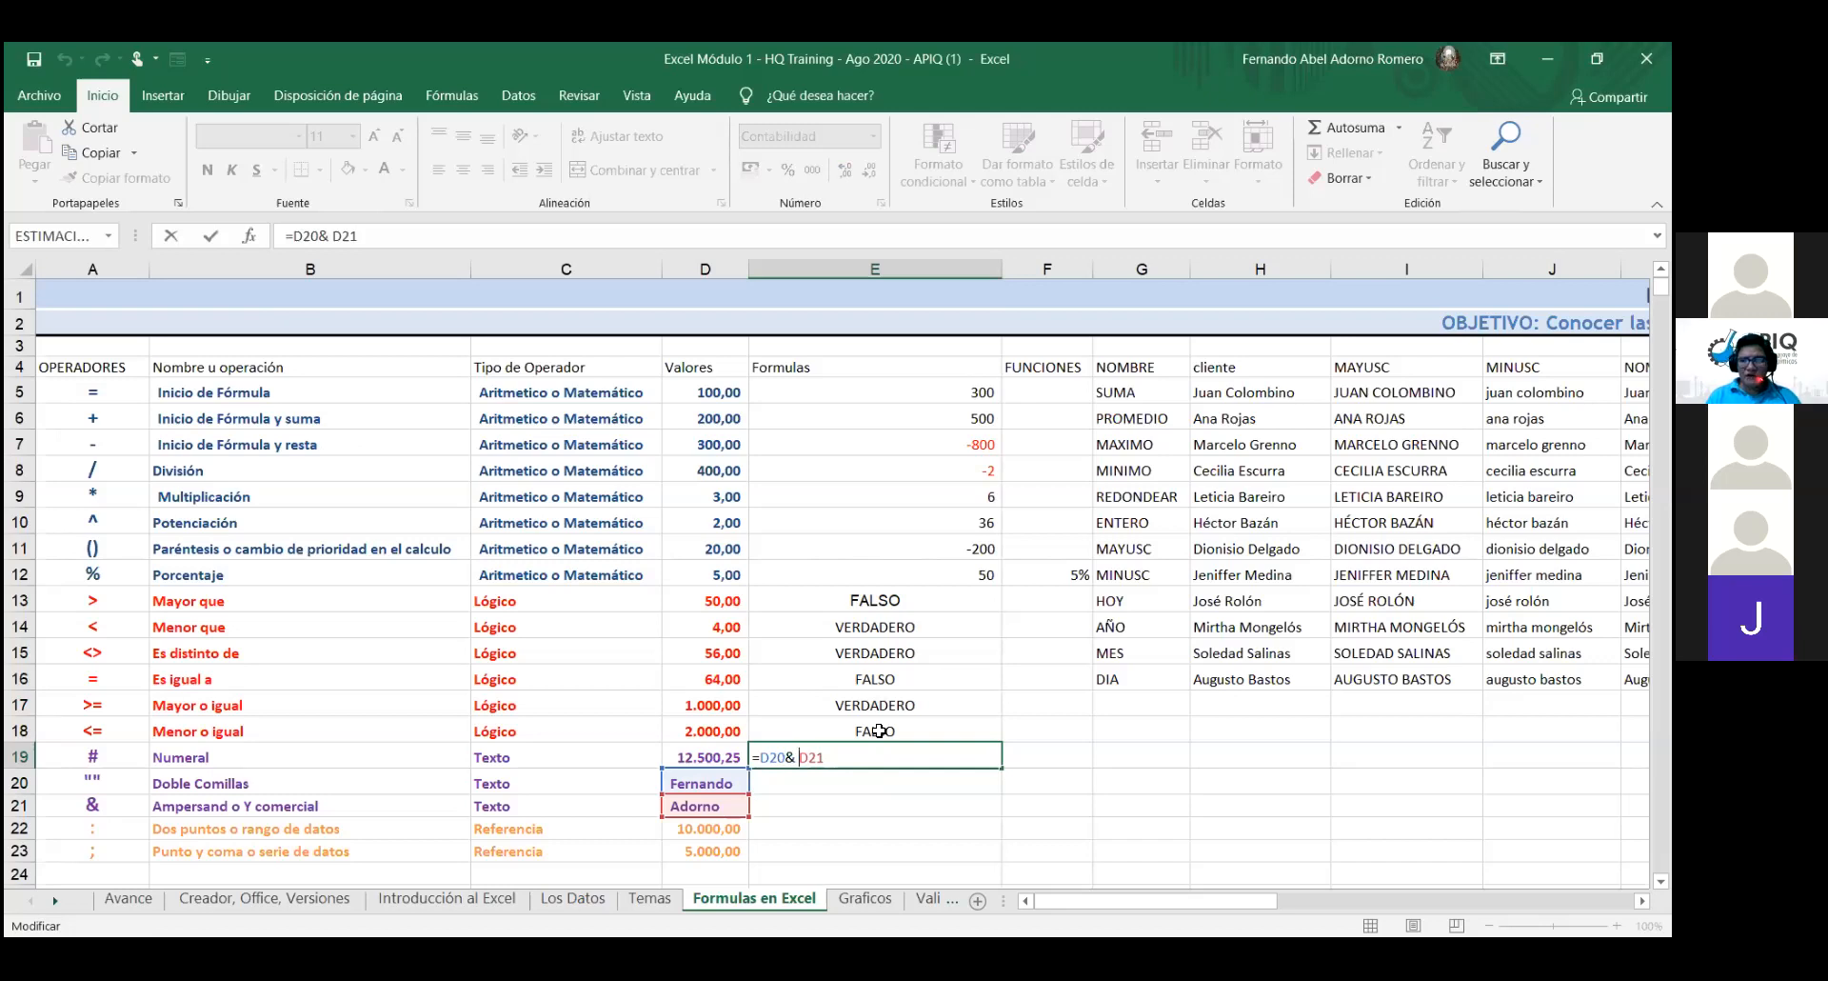
- Change E19's formula to =D20&" "&D21 so a space separates the names
{"action": "type", "text": "\""}
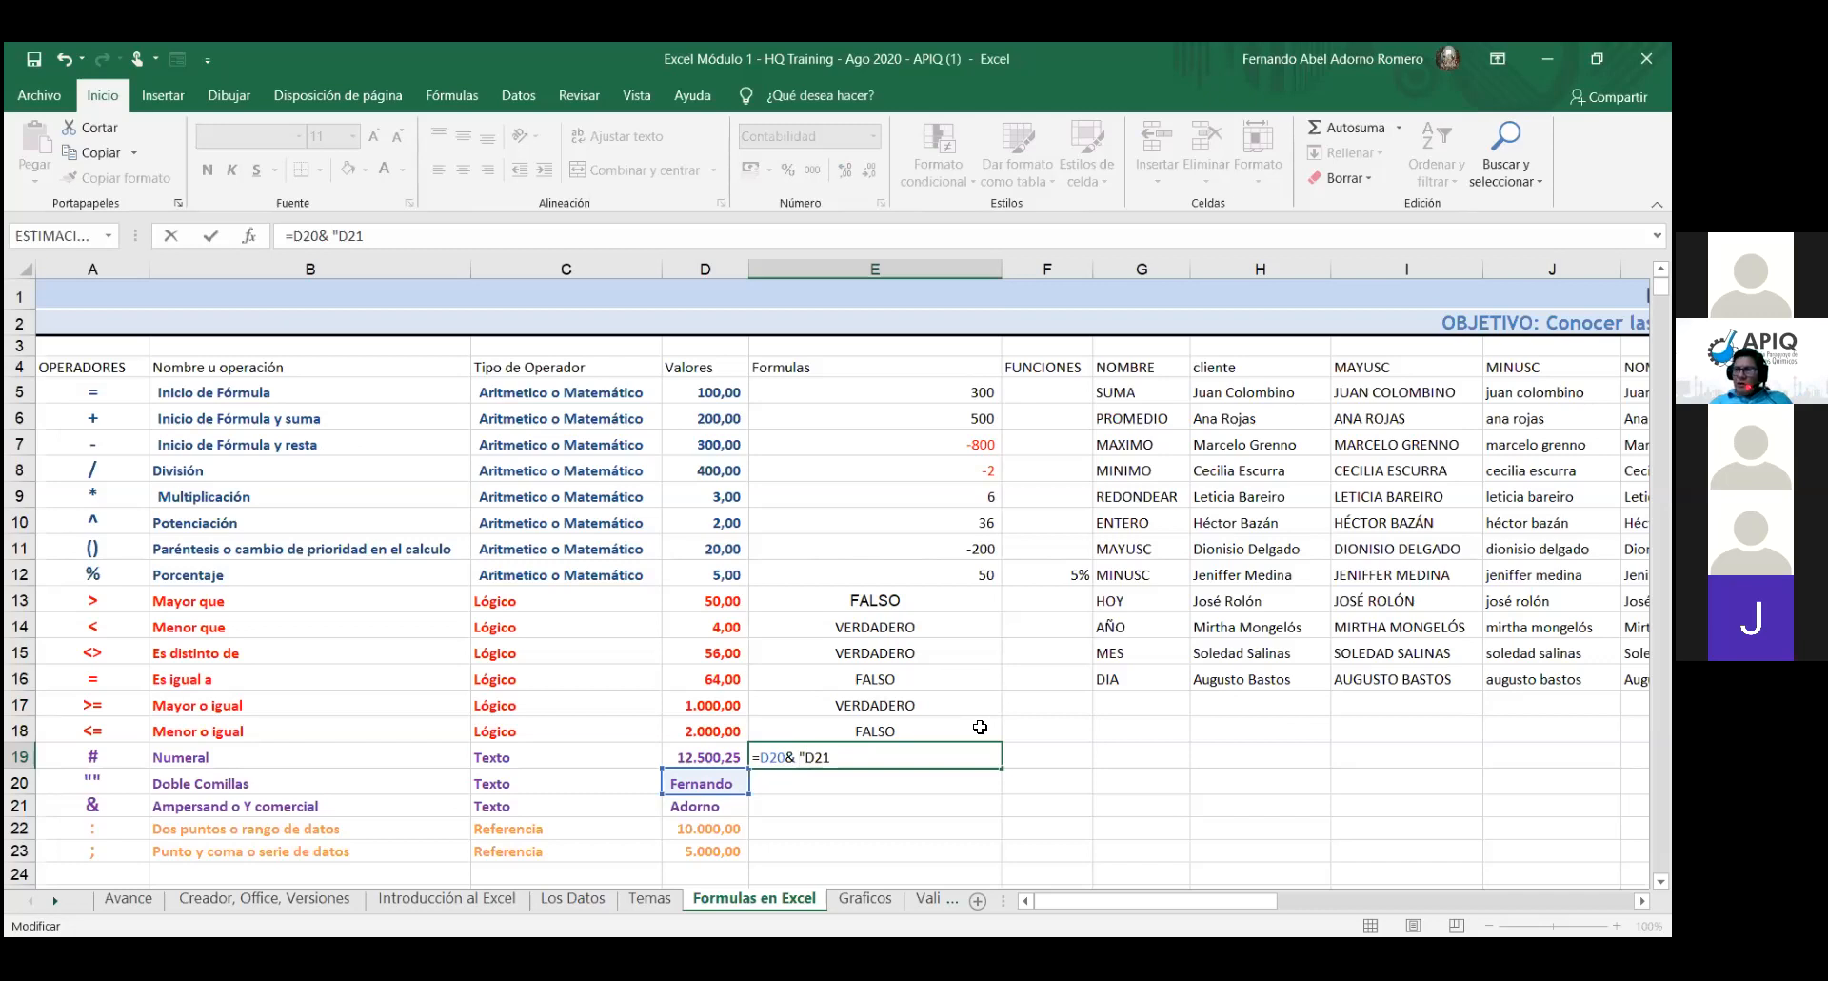
{"action": "key", "text": "BackSpace"}
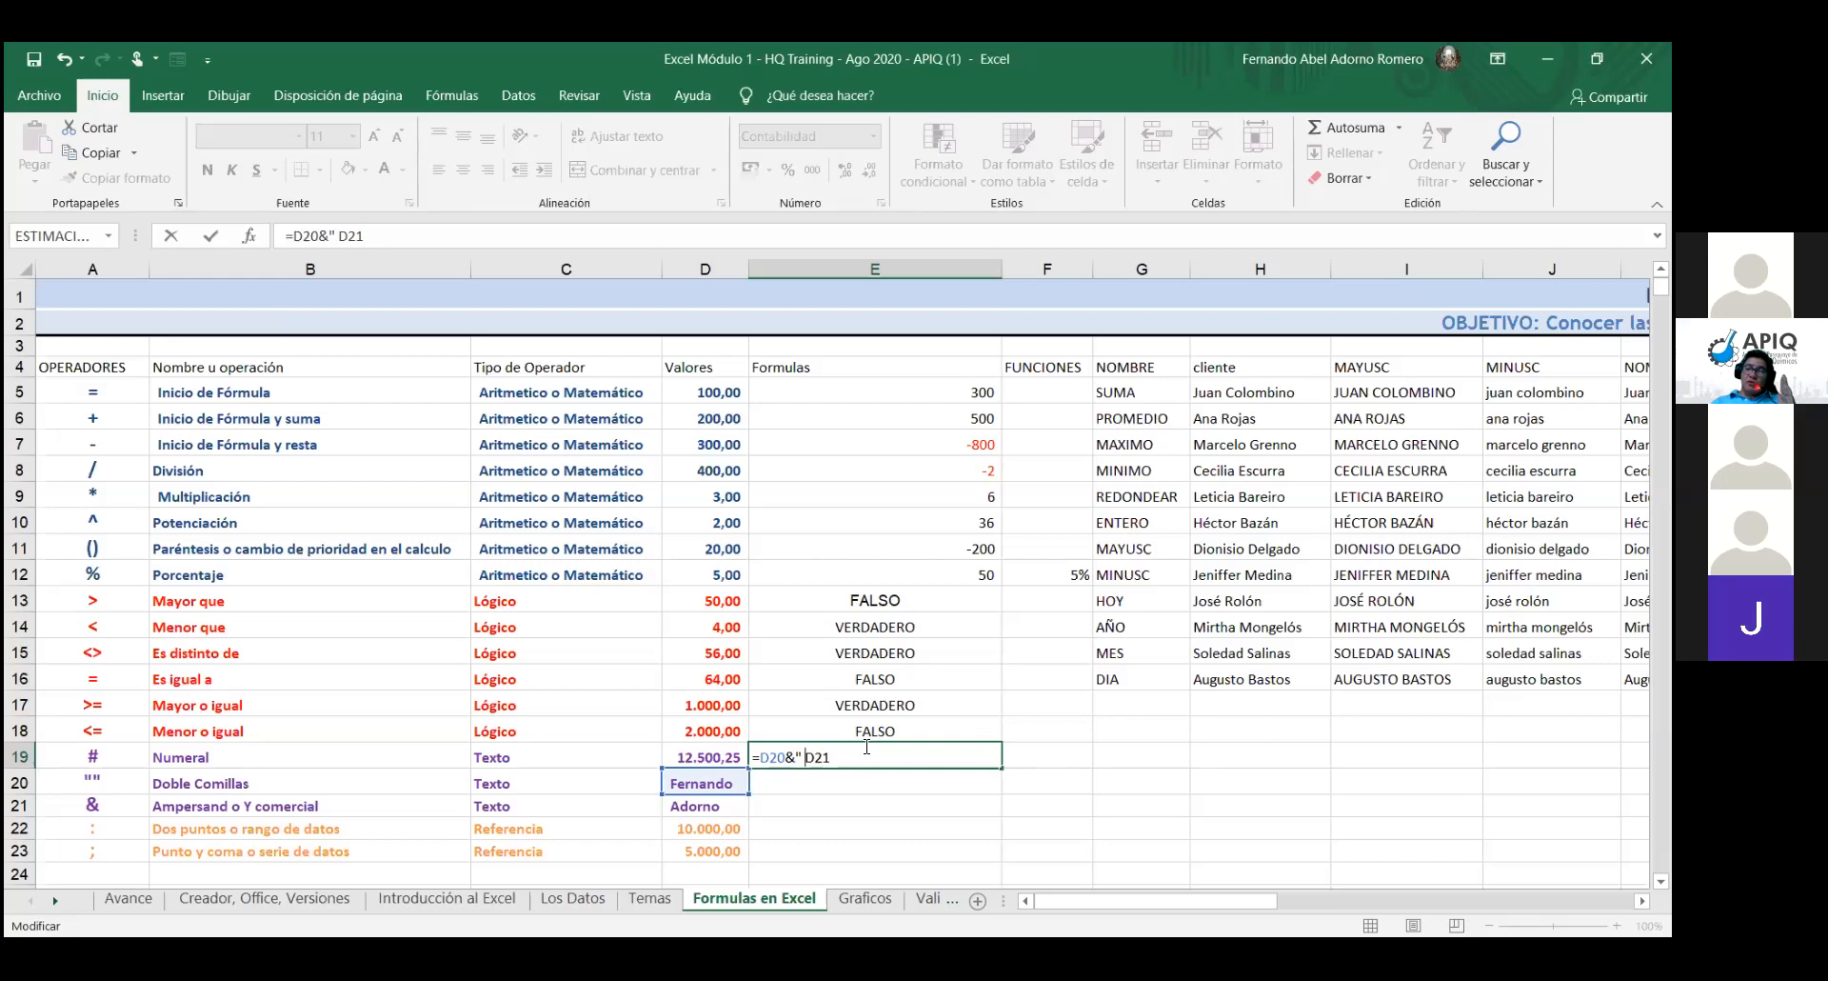
{"action": "type", "text": "\""}
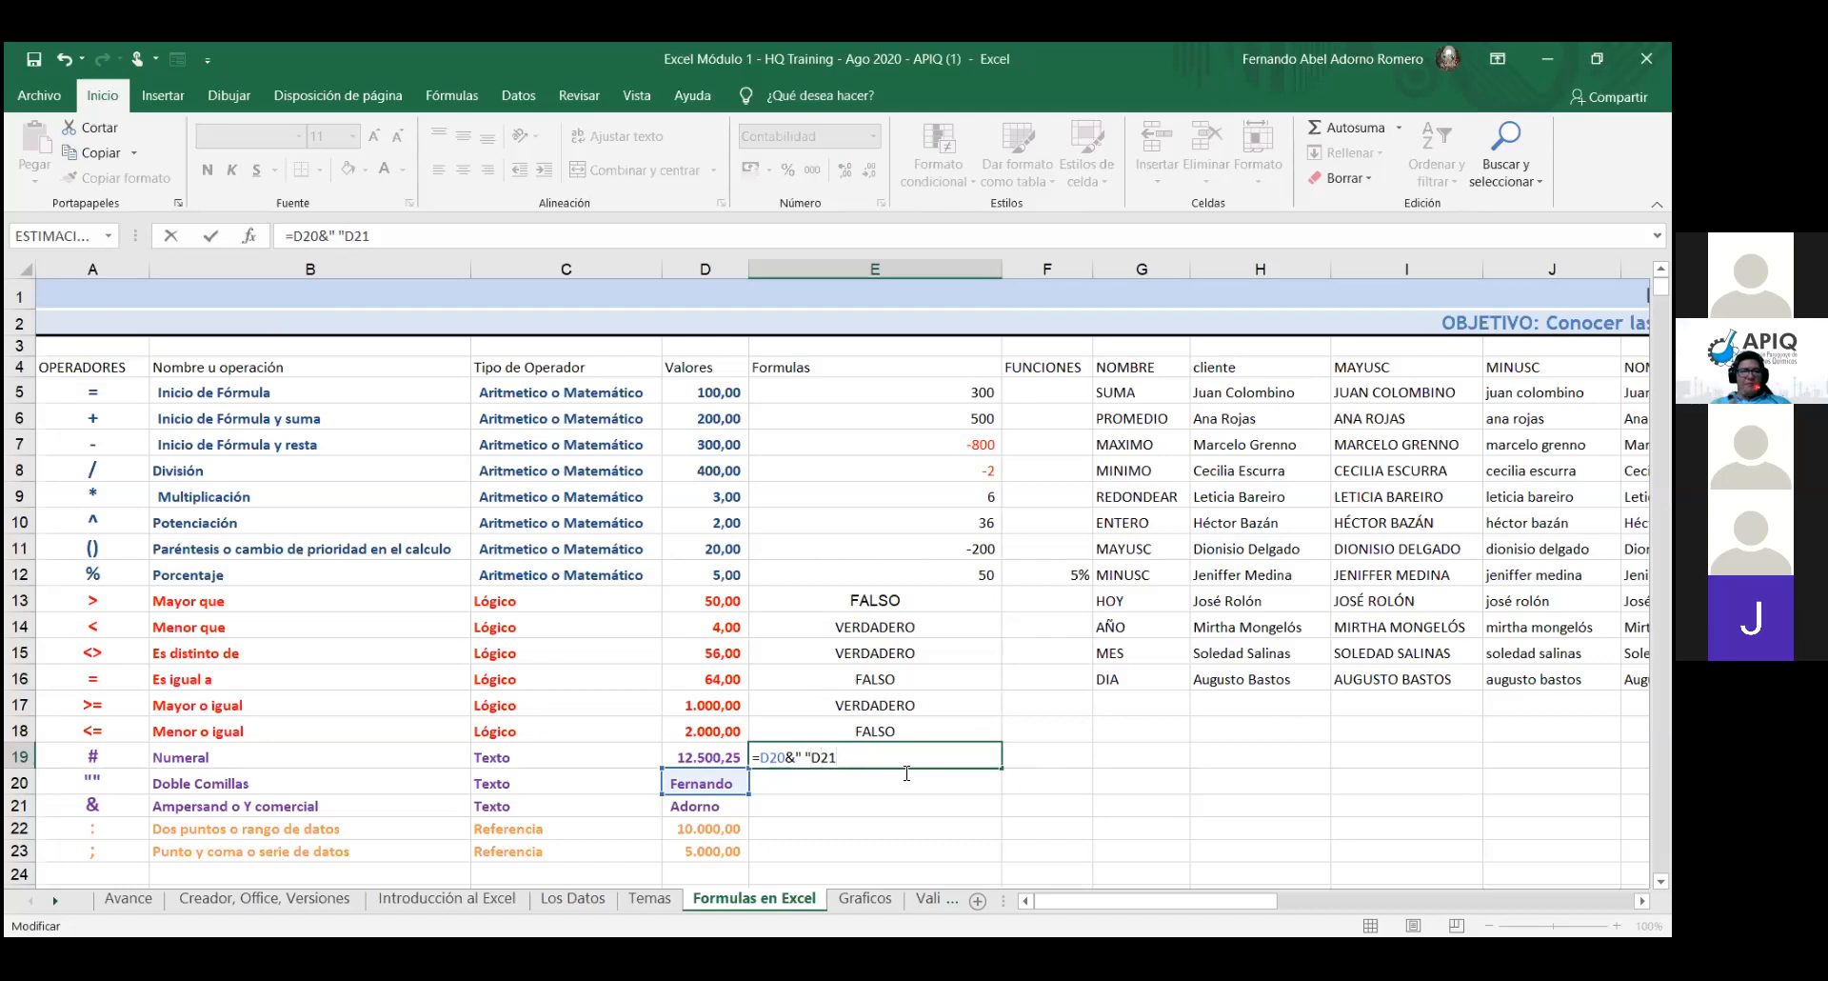
{"action": "type", "text": "\""}
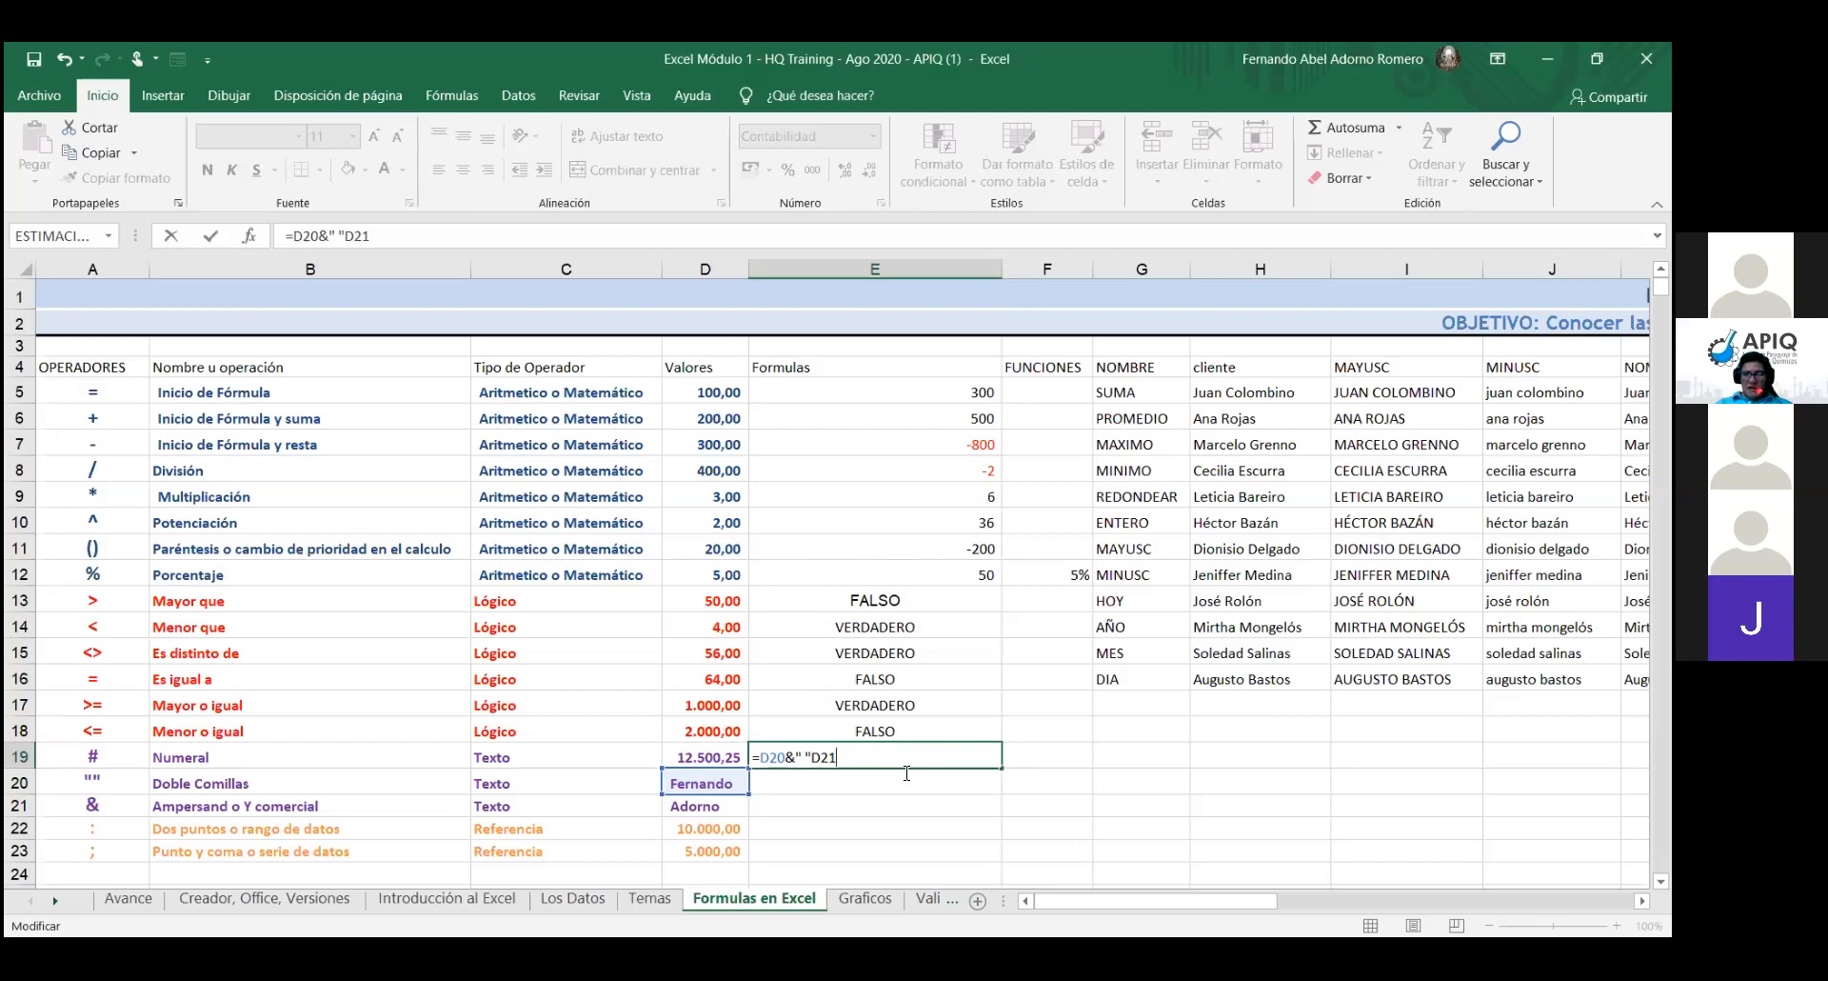
{"action": "key", "text": "Left"}
{"action": "key", "text": "Left"}
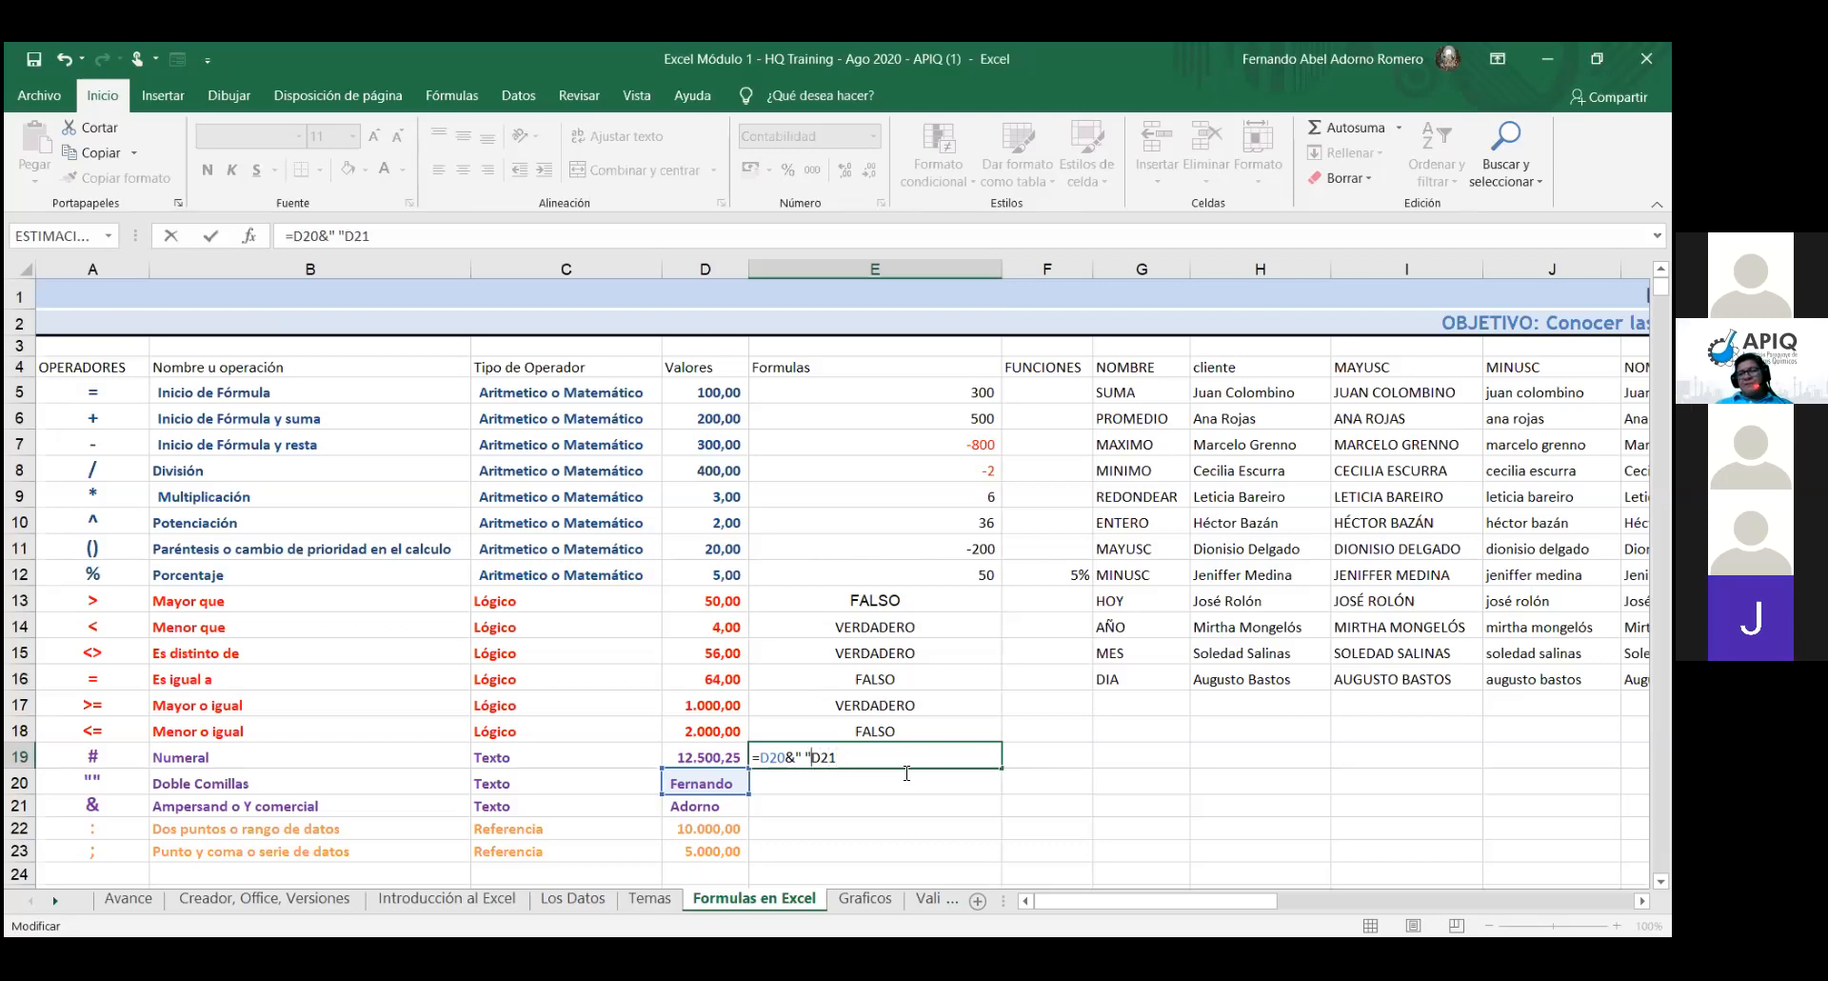
{"action": "type", "text": "&"}
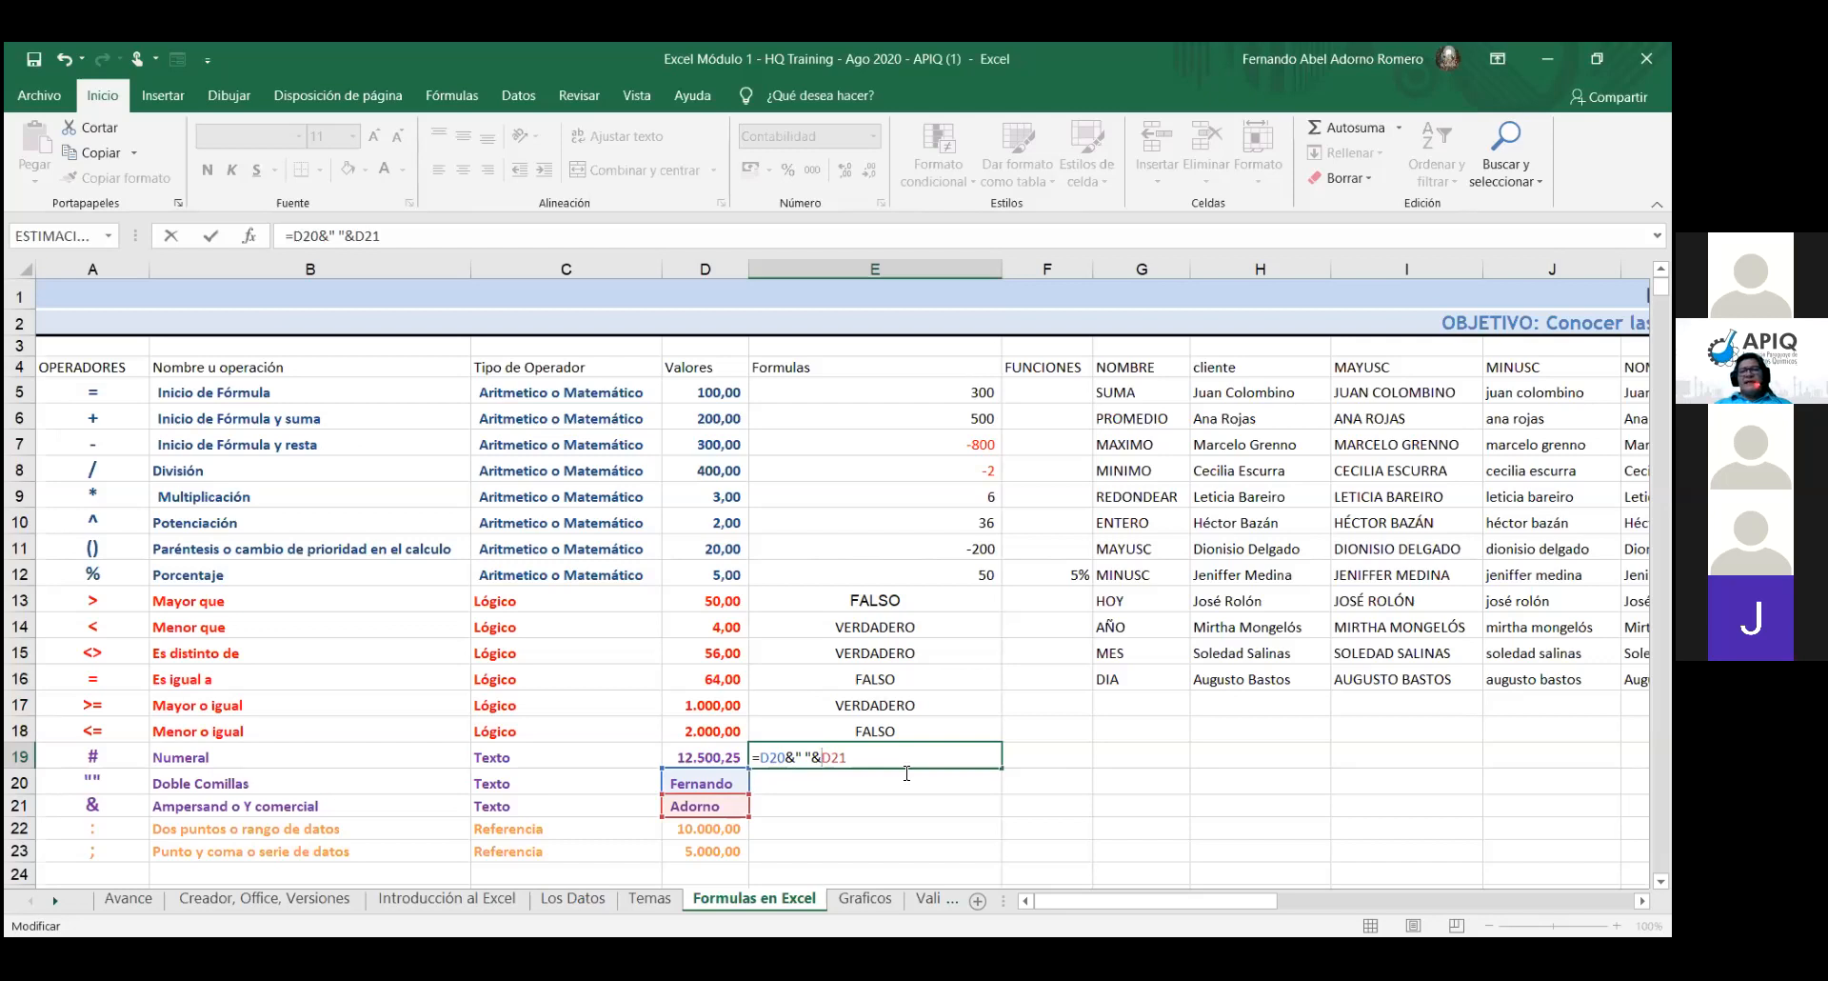
{"action": "key", "text": "Return"}
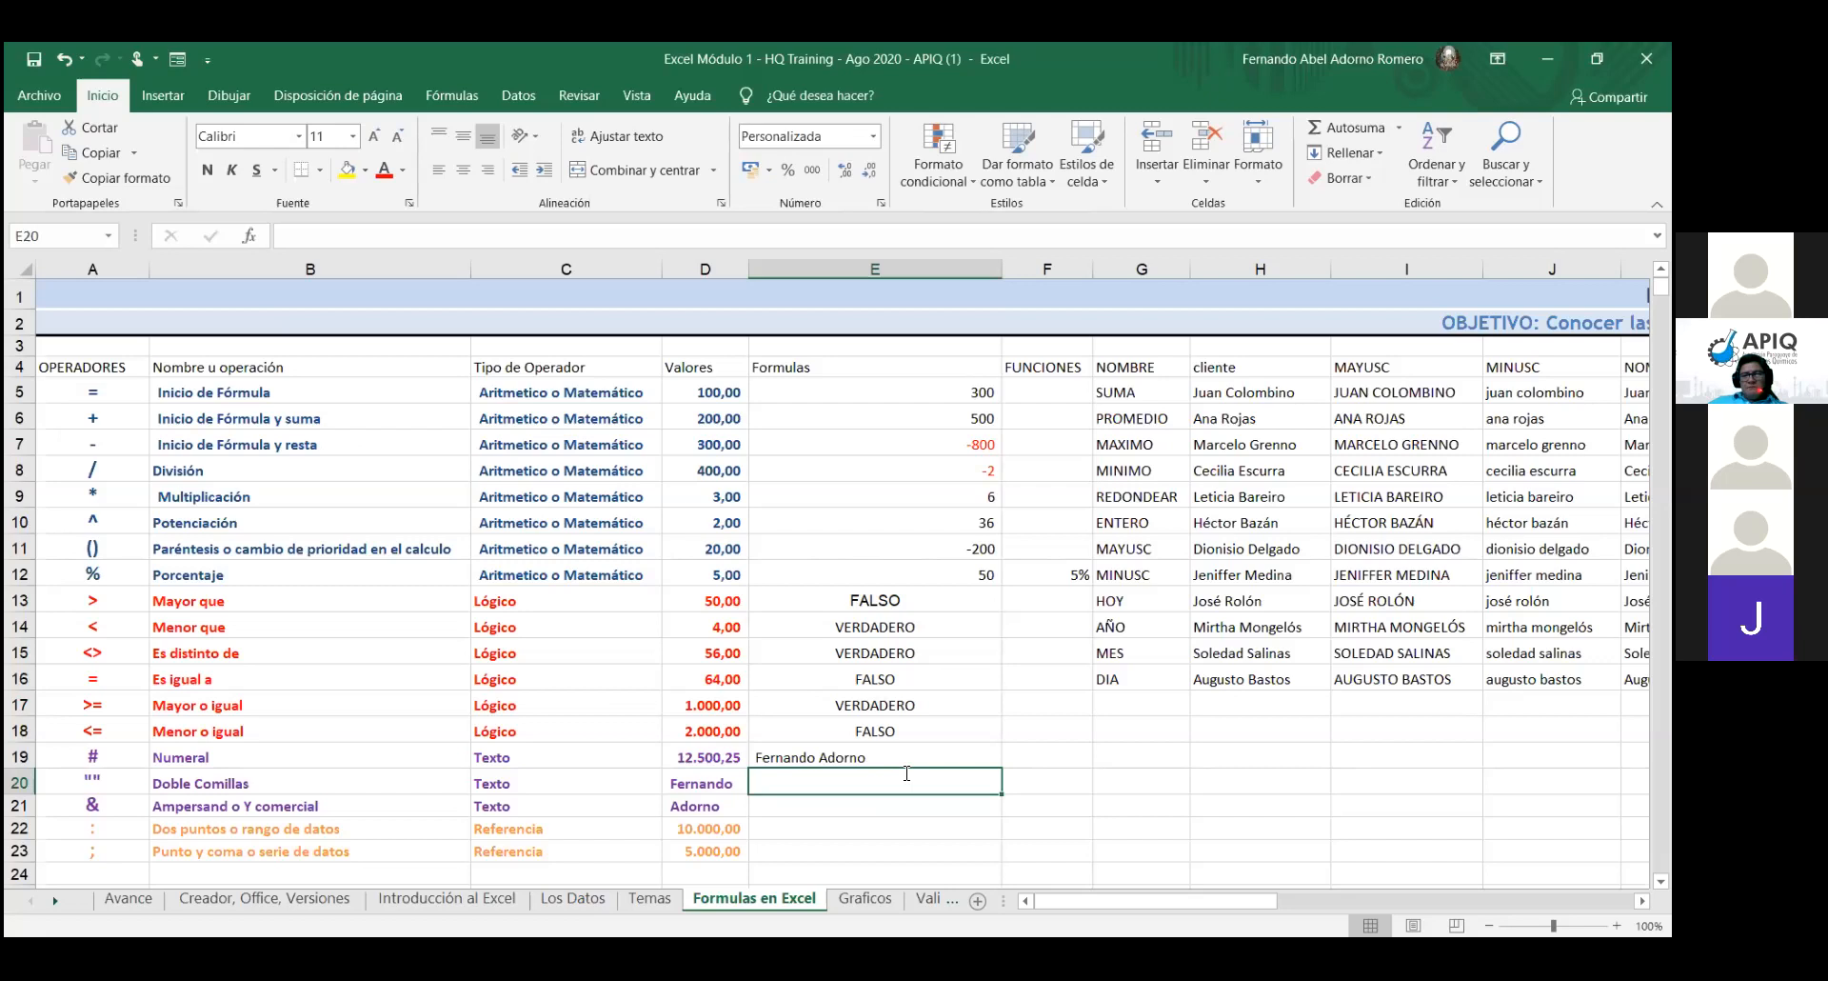
- Enter =D21&", "&D20 in E20 to show the surname, a comma, then the first name
{"action": "type", "text": "="}
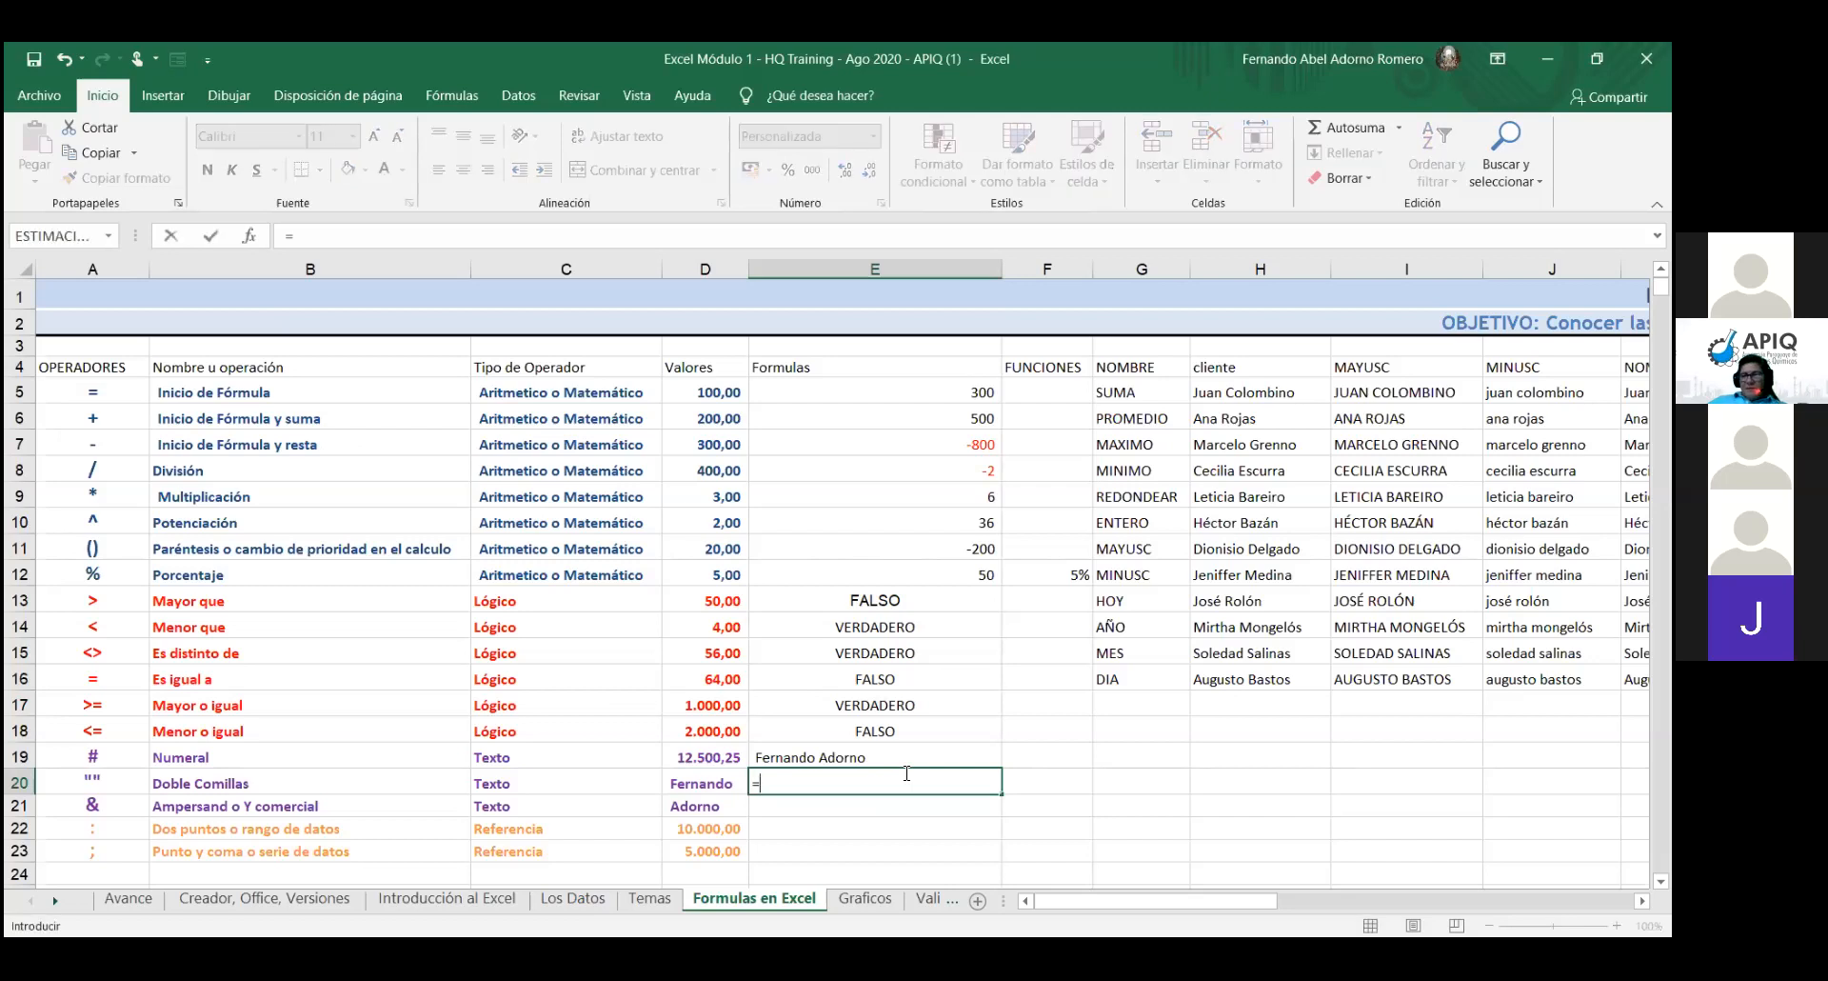
{"action": "left_click", "coordinate": [715, 808]}
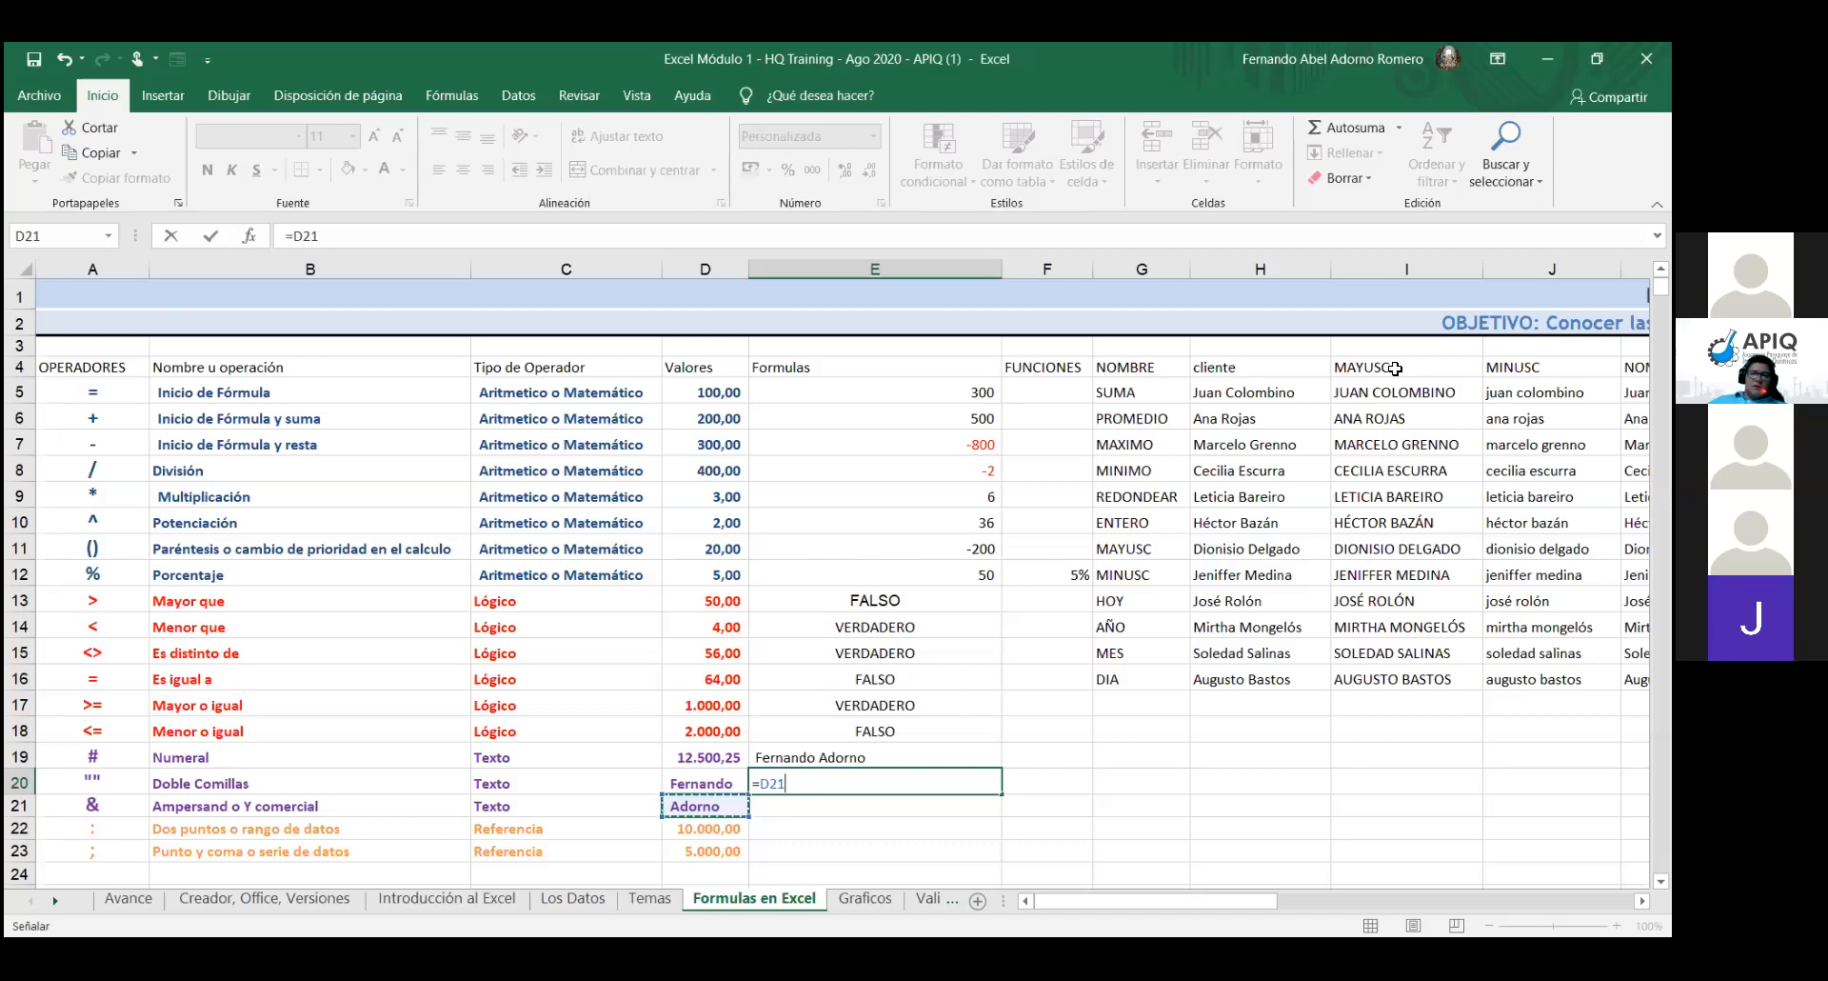
{"action": "type", "text": "&"}
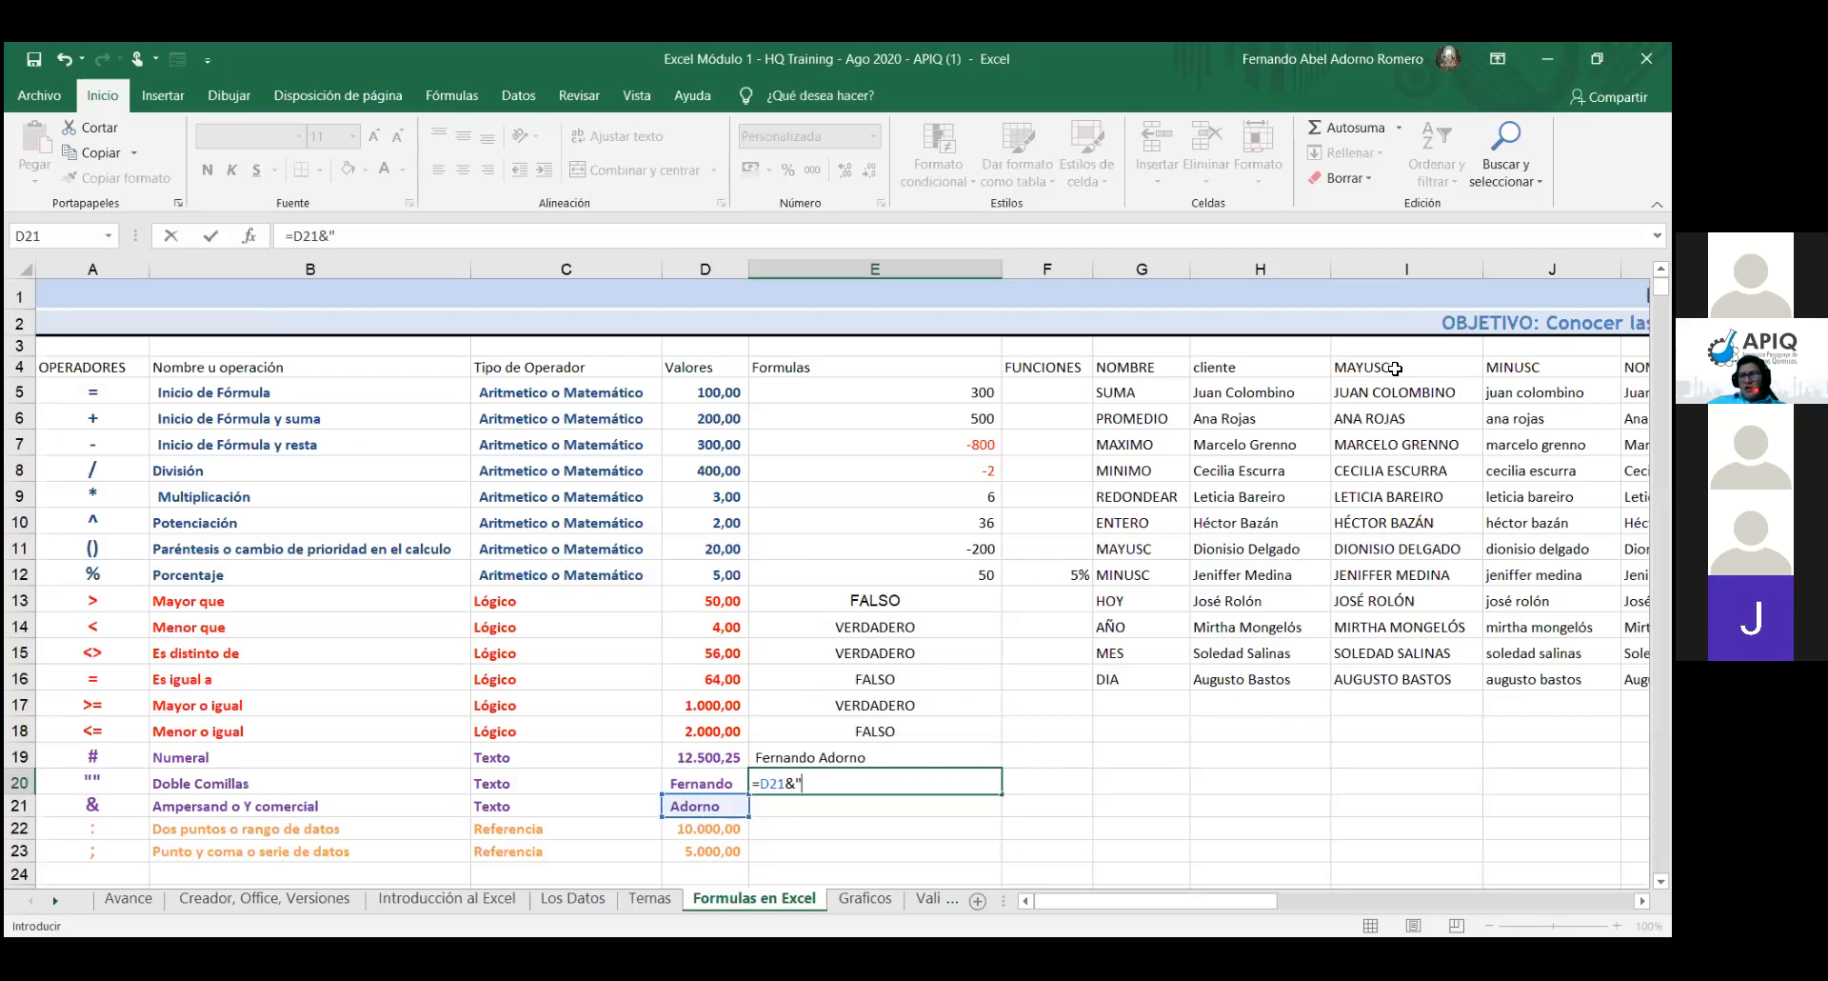
{"action": "type", "text": ", \"&"}
{"action": "left_click", "coordinate": [711, 780]}
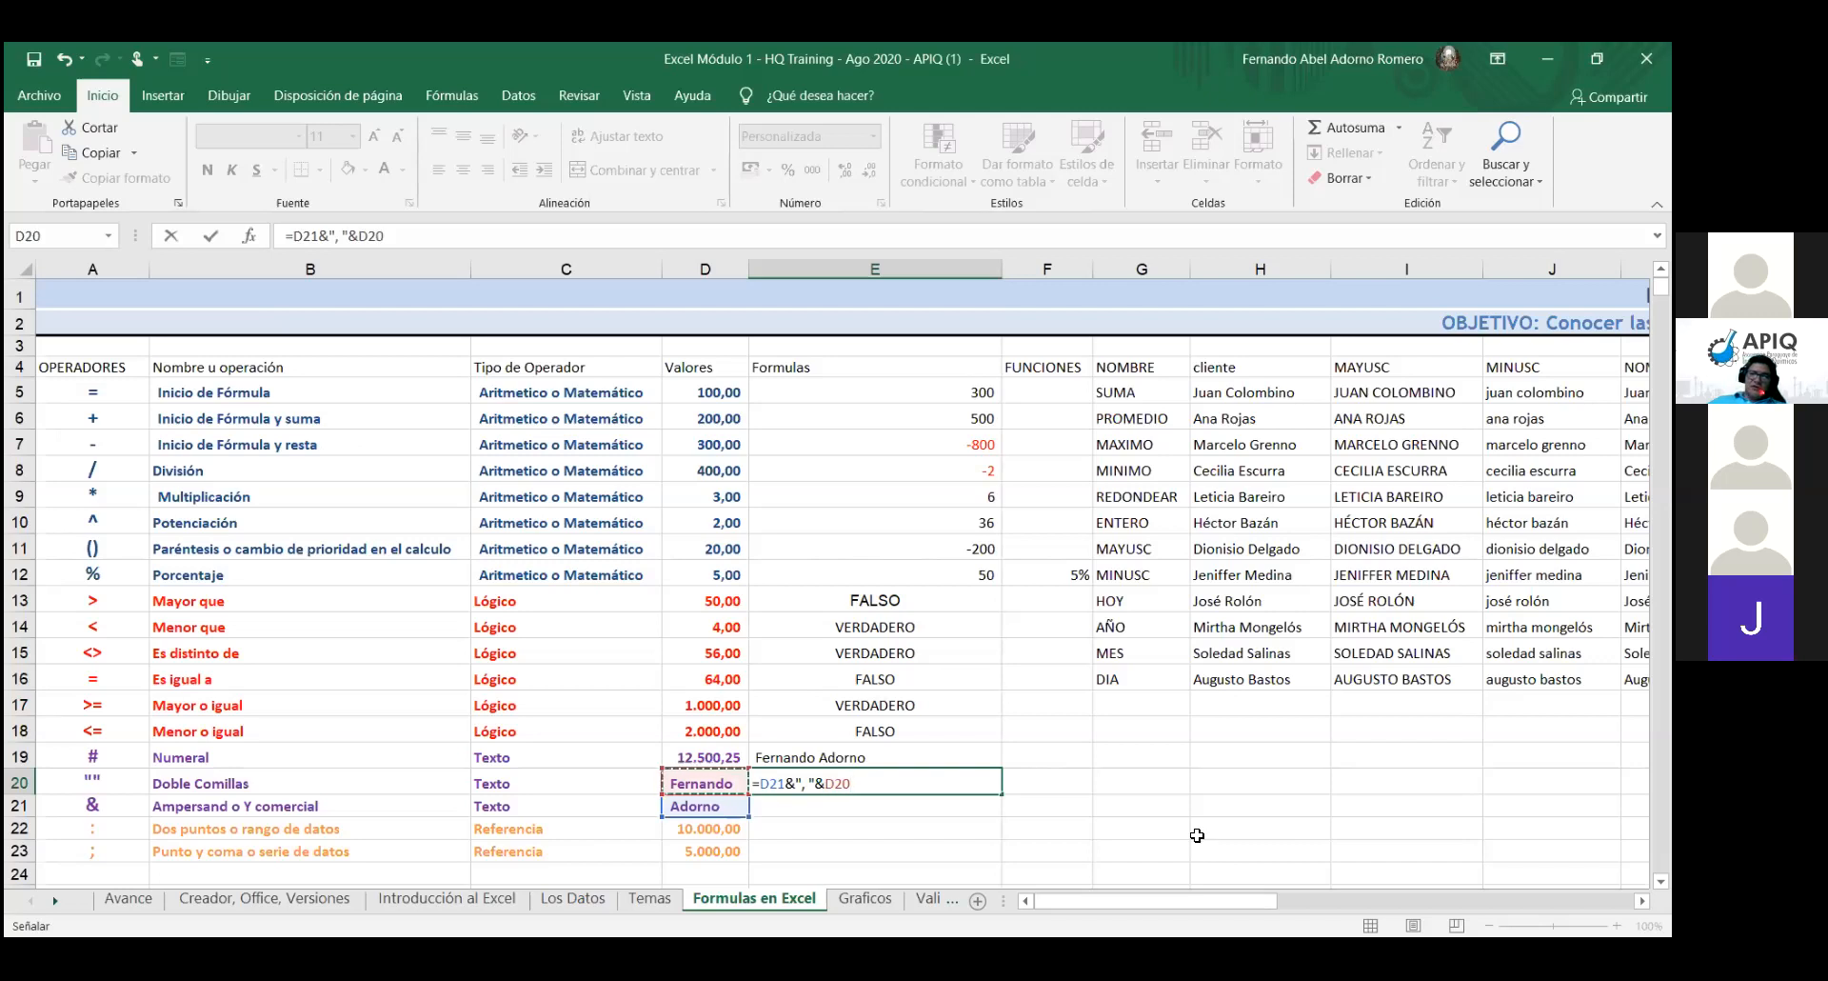
{"action": "key", "text": "Return"}
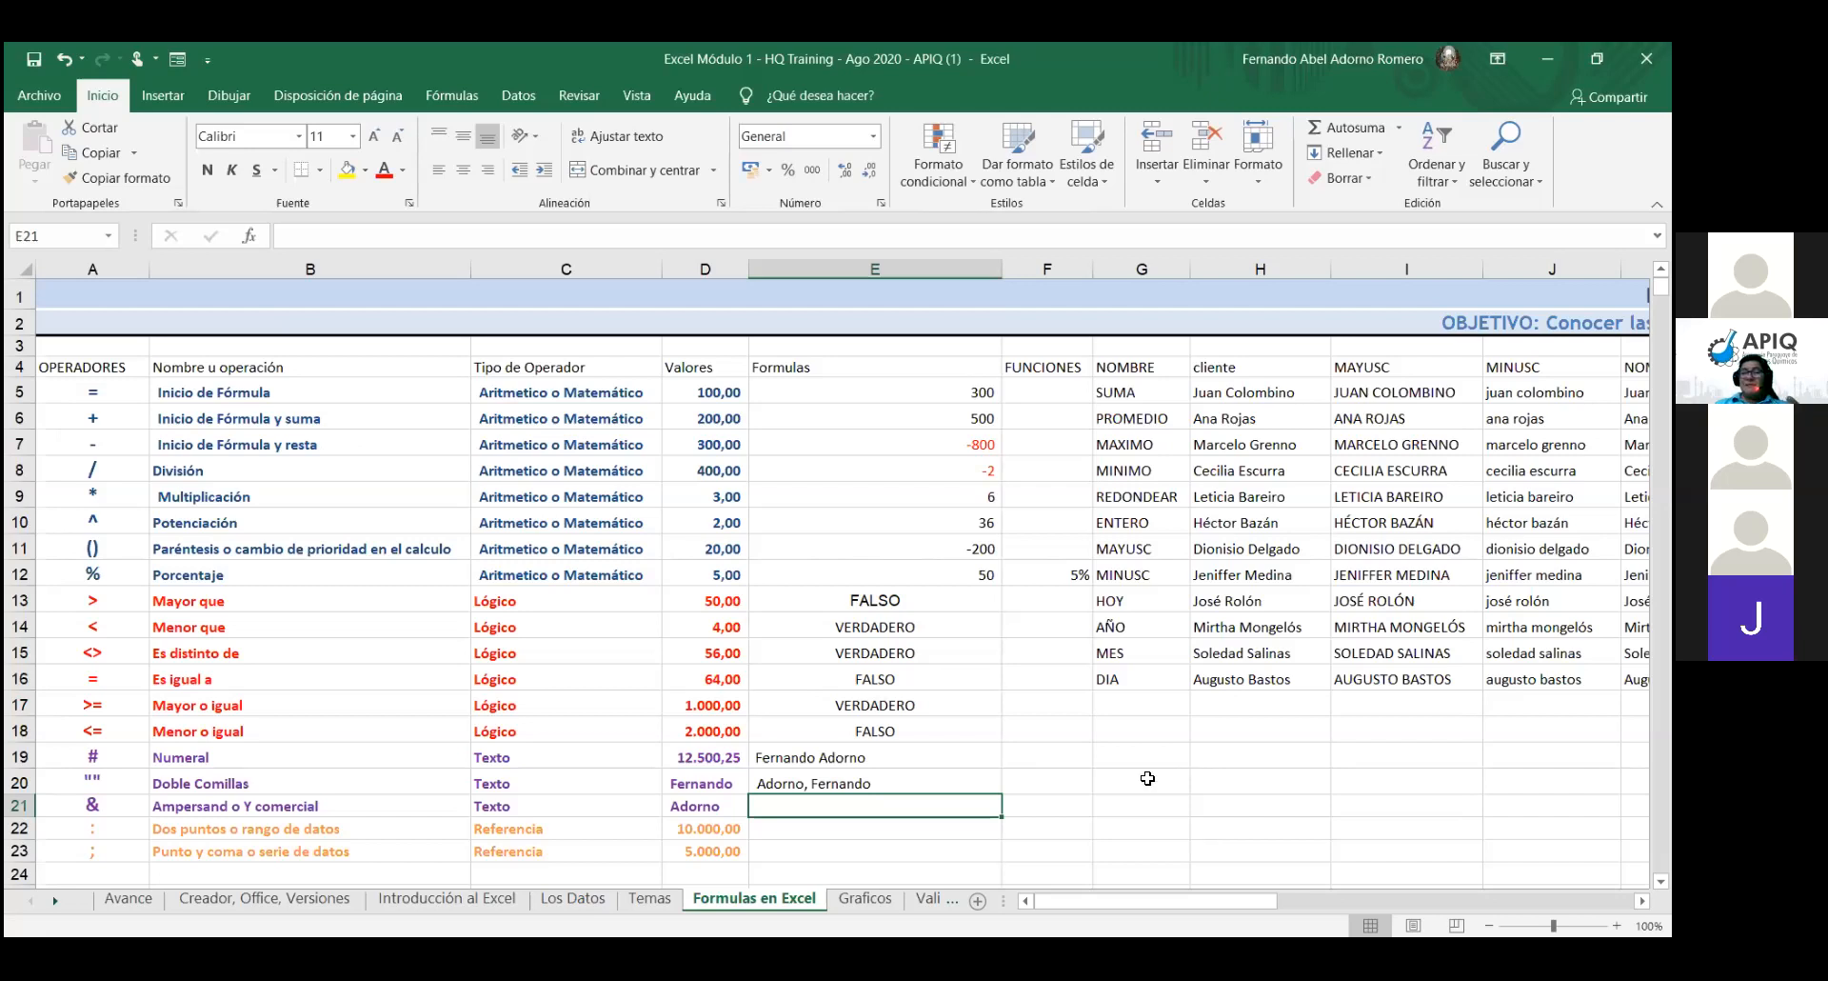
{"action": "left_click", "coordinate": [837, 762]}
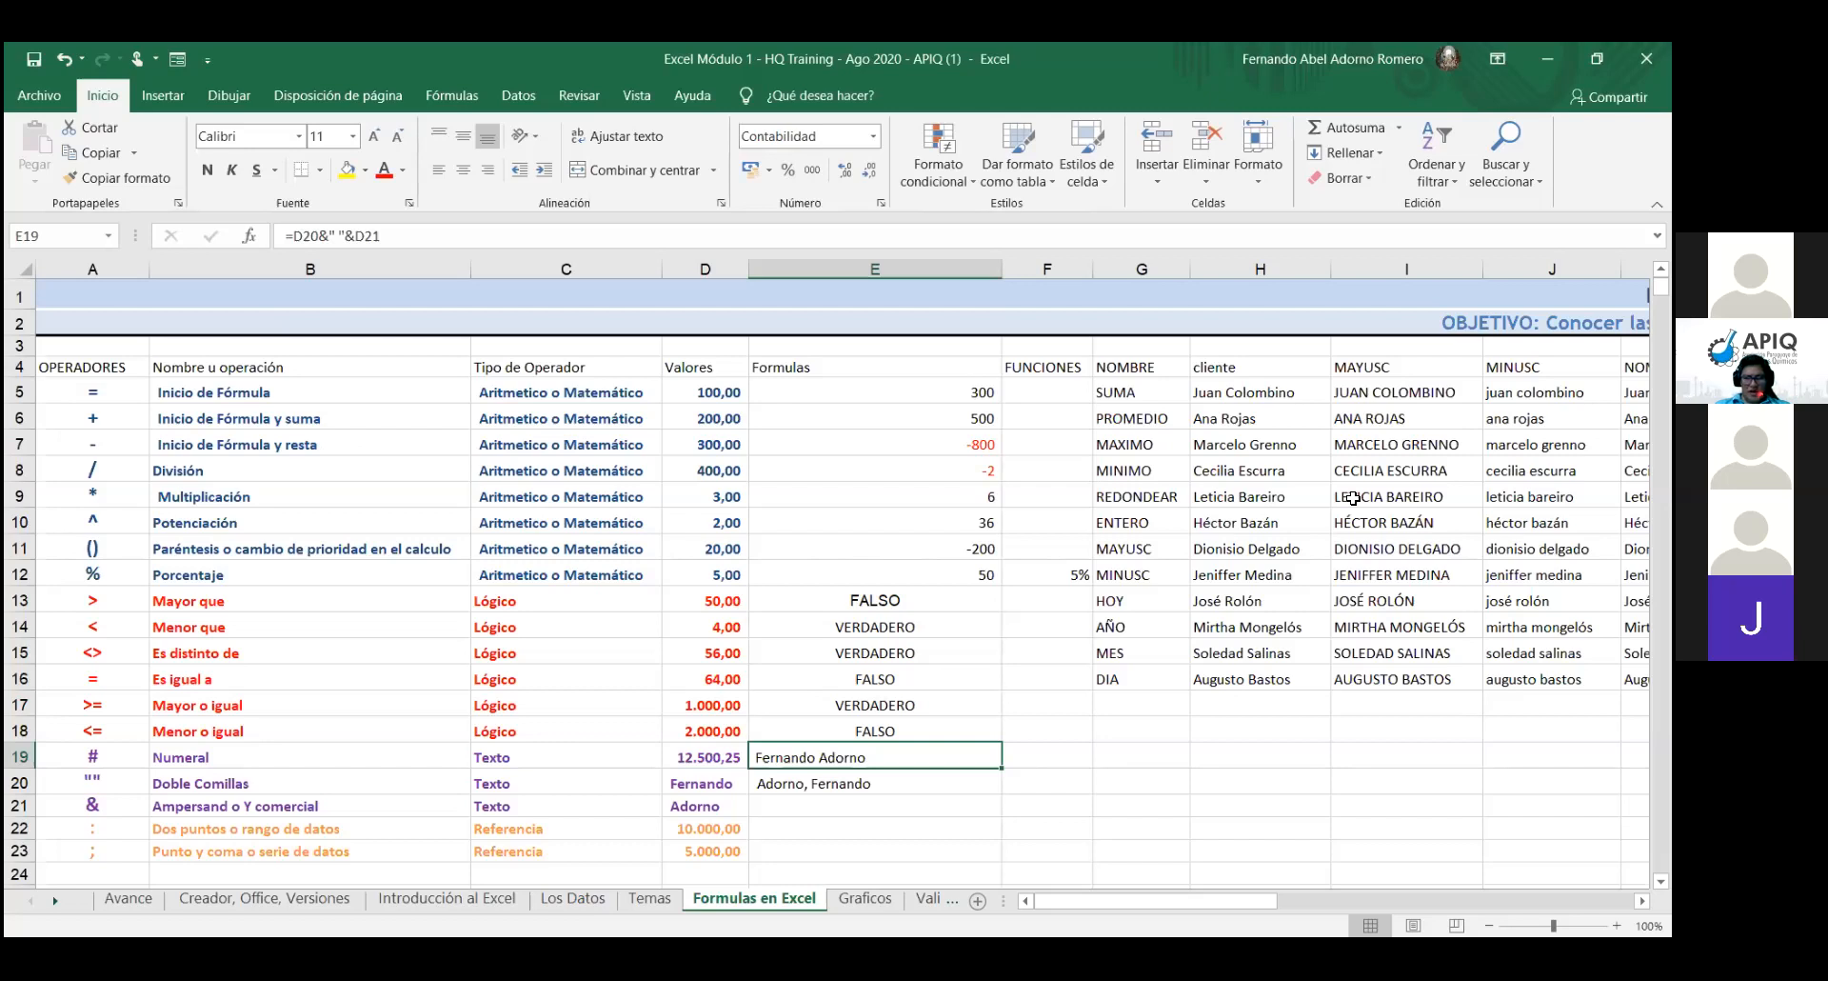
{"action": "left_click", "coordinate": [917, 809]}
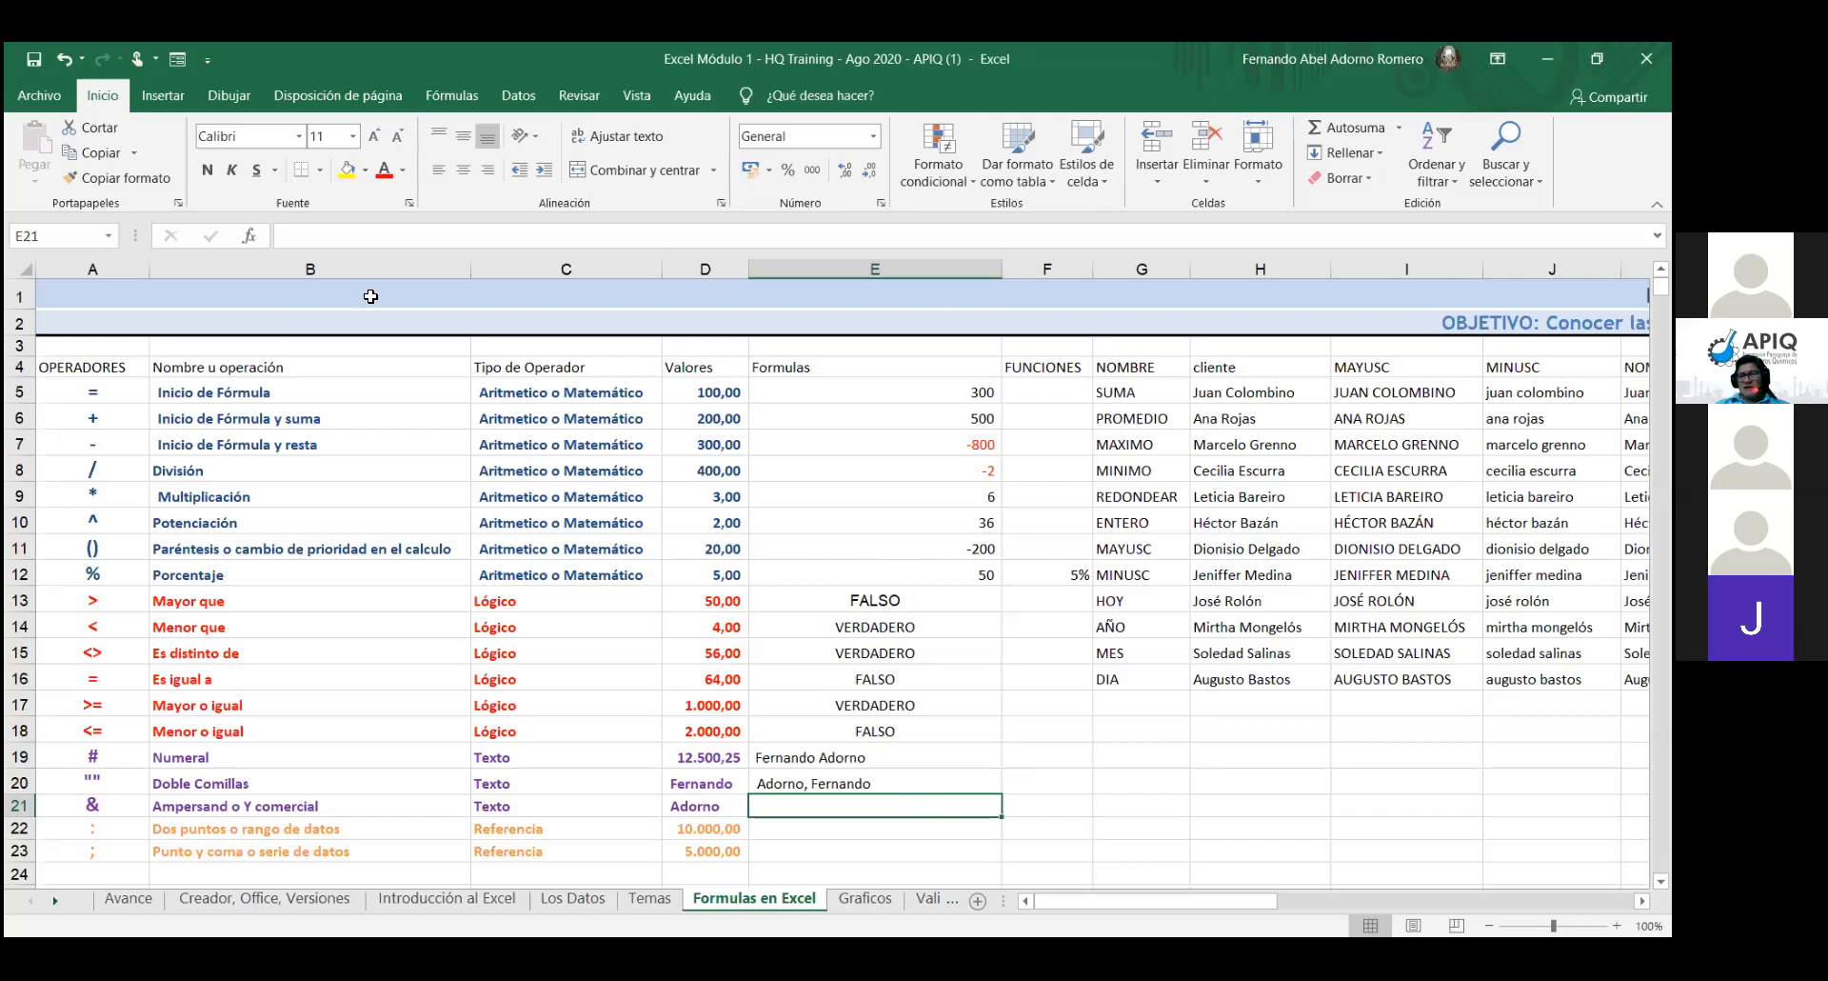
- Open the Insertar función dialog from fx for cell E21
{"action": "left_click", "coordinate": [250, 236]}
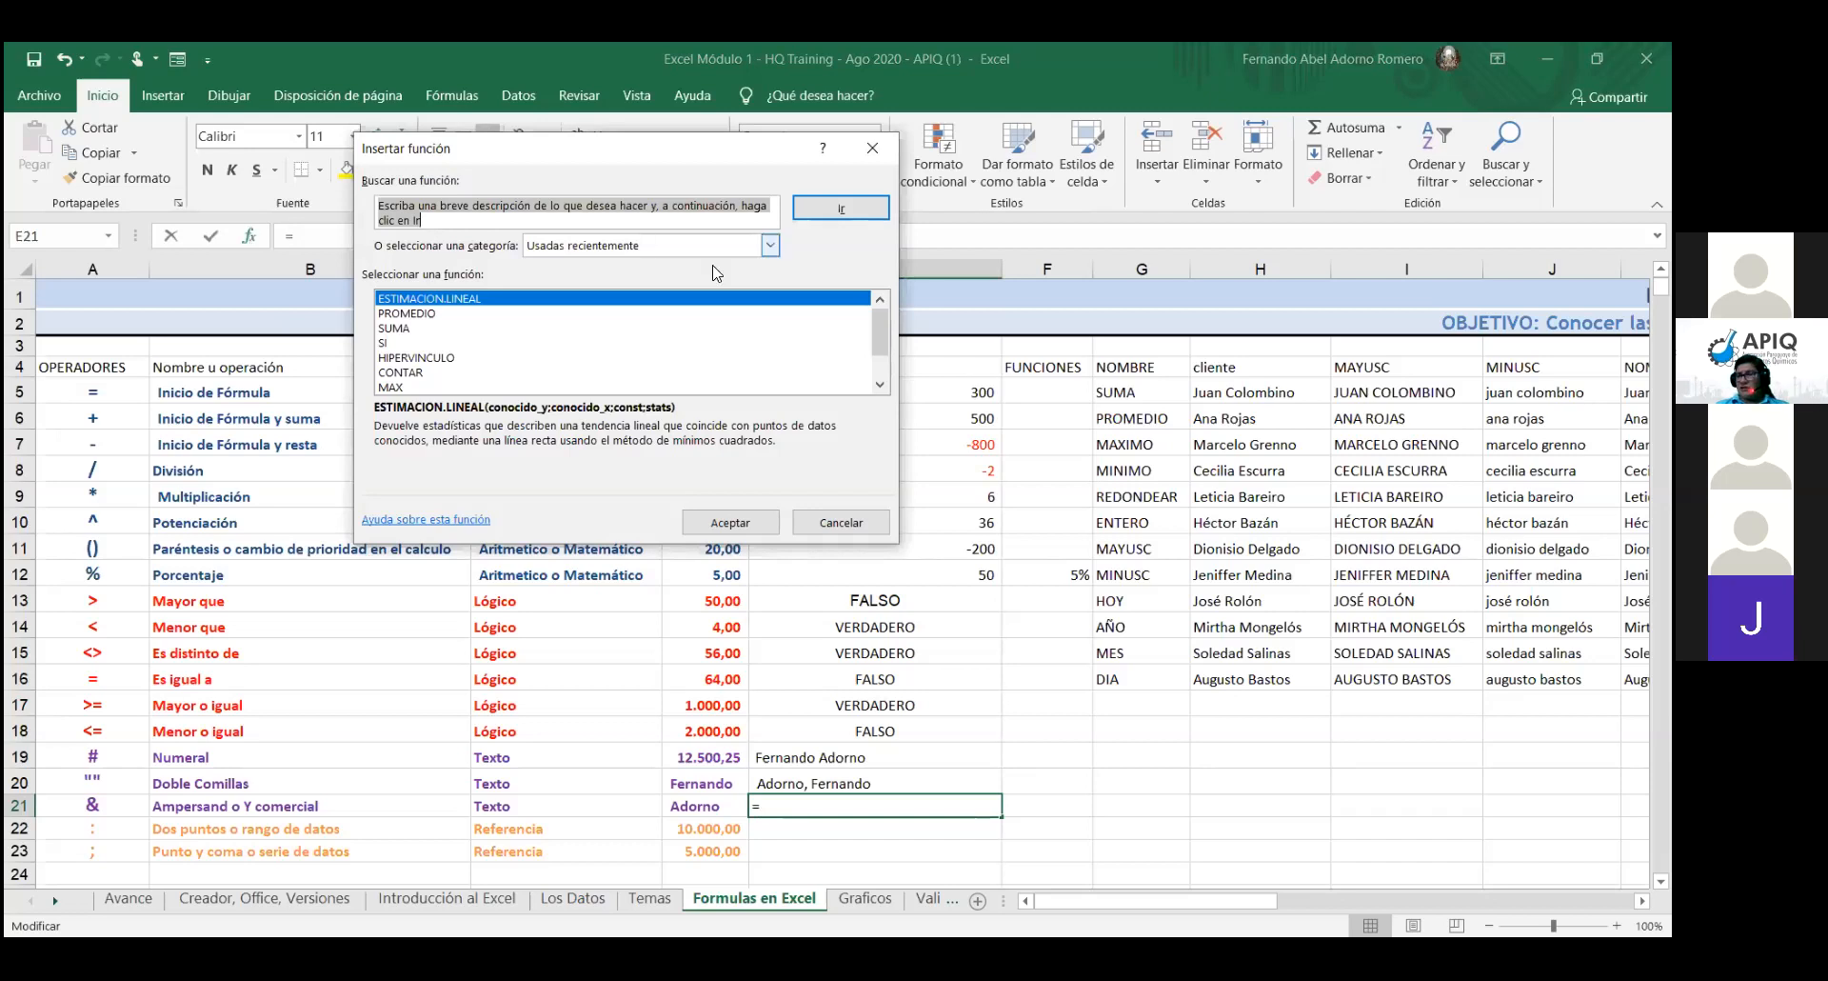
{"action": "left_click", "coordinate": [880, 384]}
{"action": "left_click", "coordinate": [880, 385]}
{"action": "left_click", "coordinate": [880, 385]}
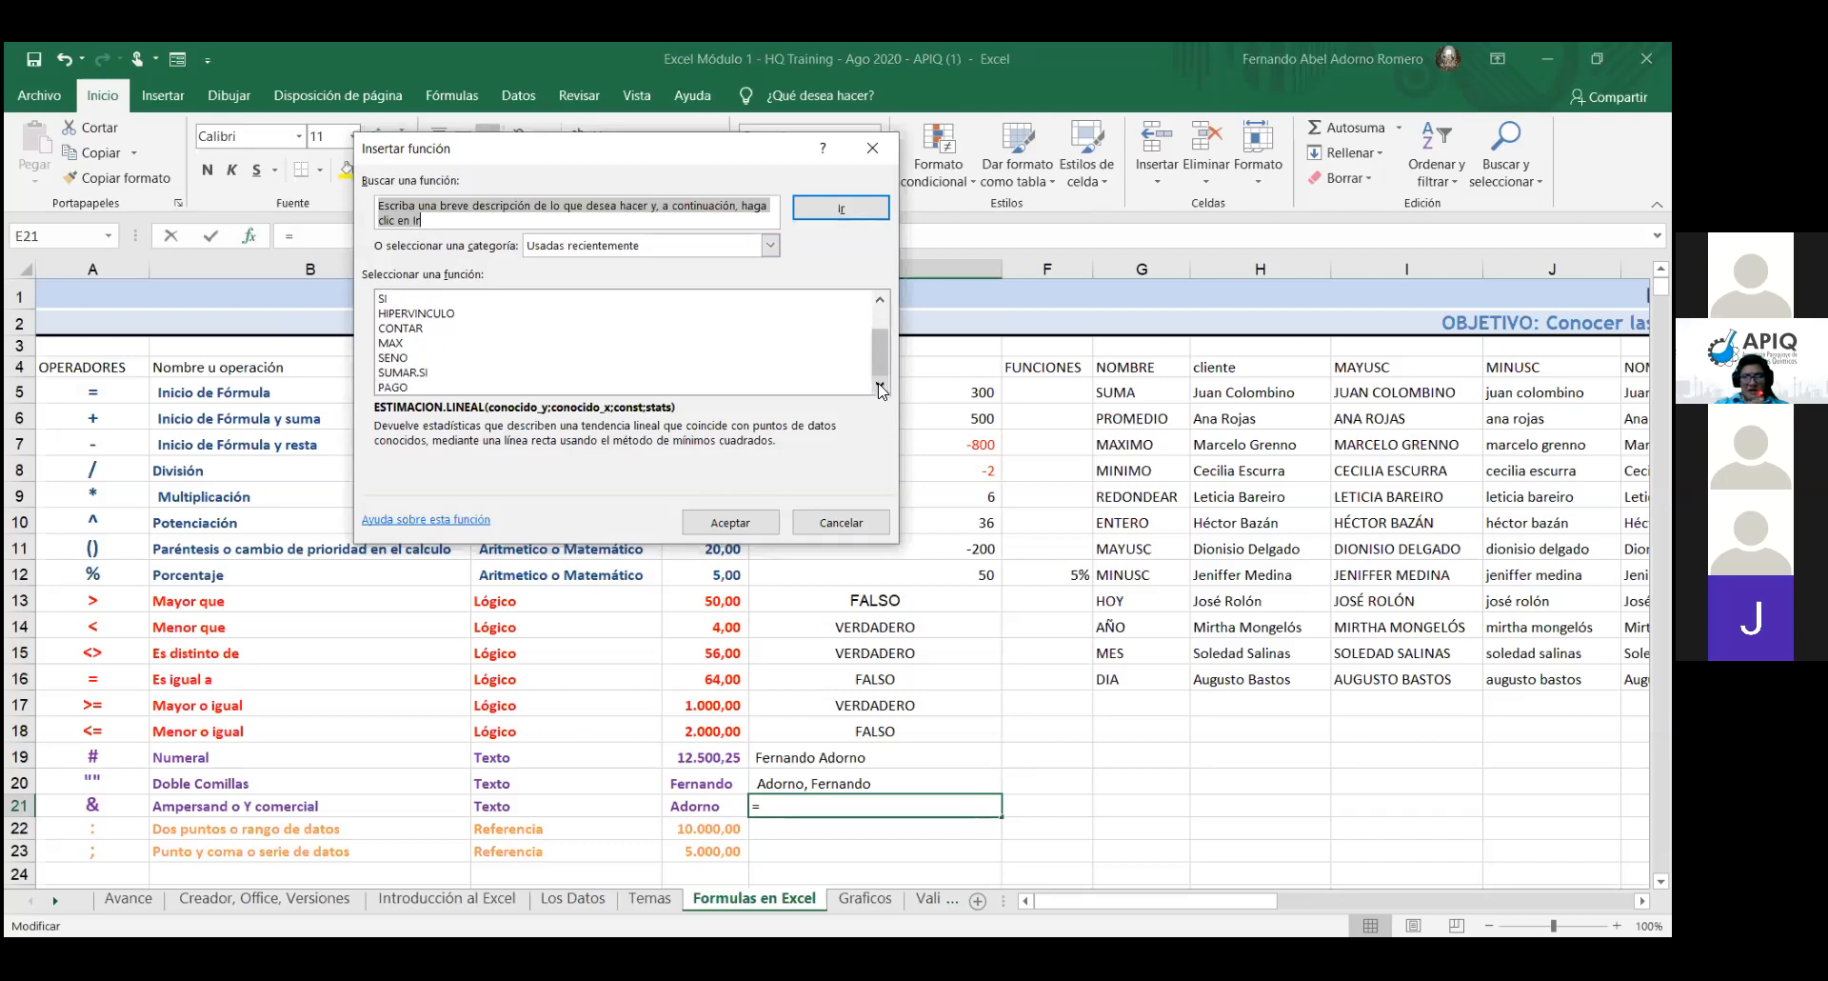
{"action": "left_click_drag", "start_coordinate": [878, 350], "coordinate": [878, 319]}
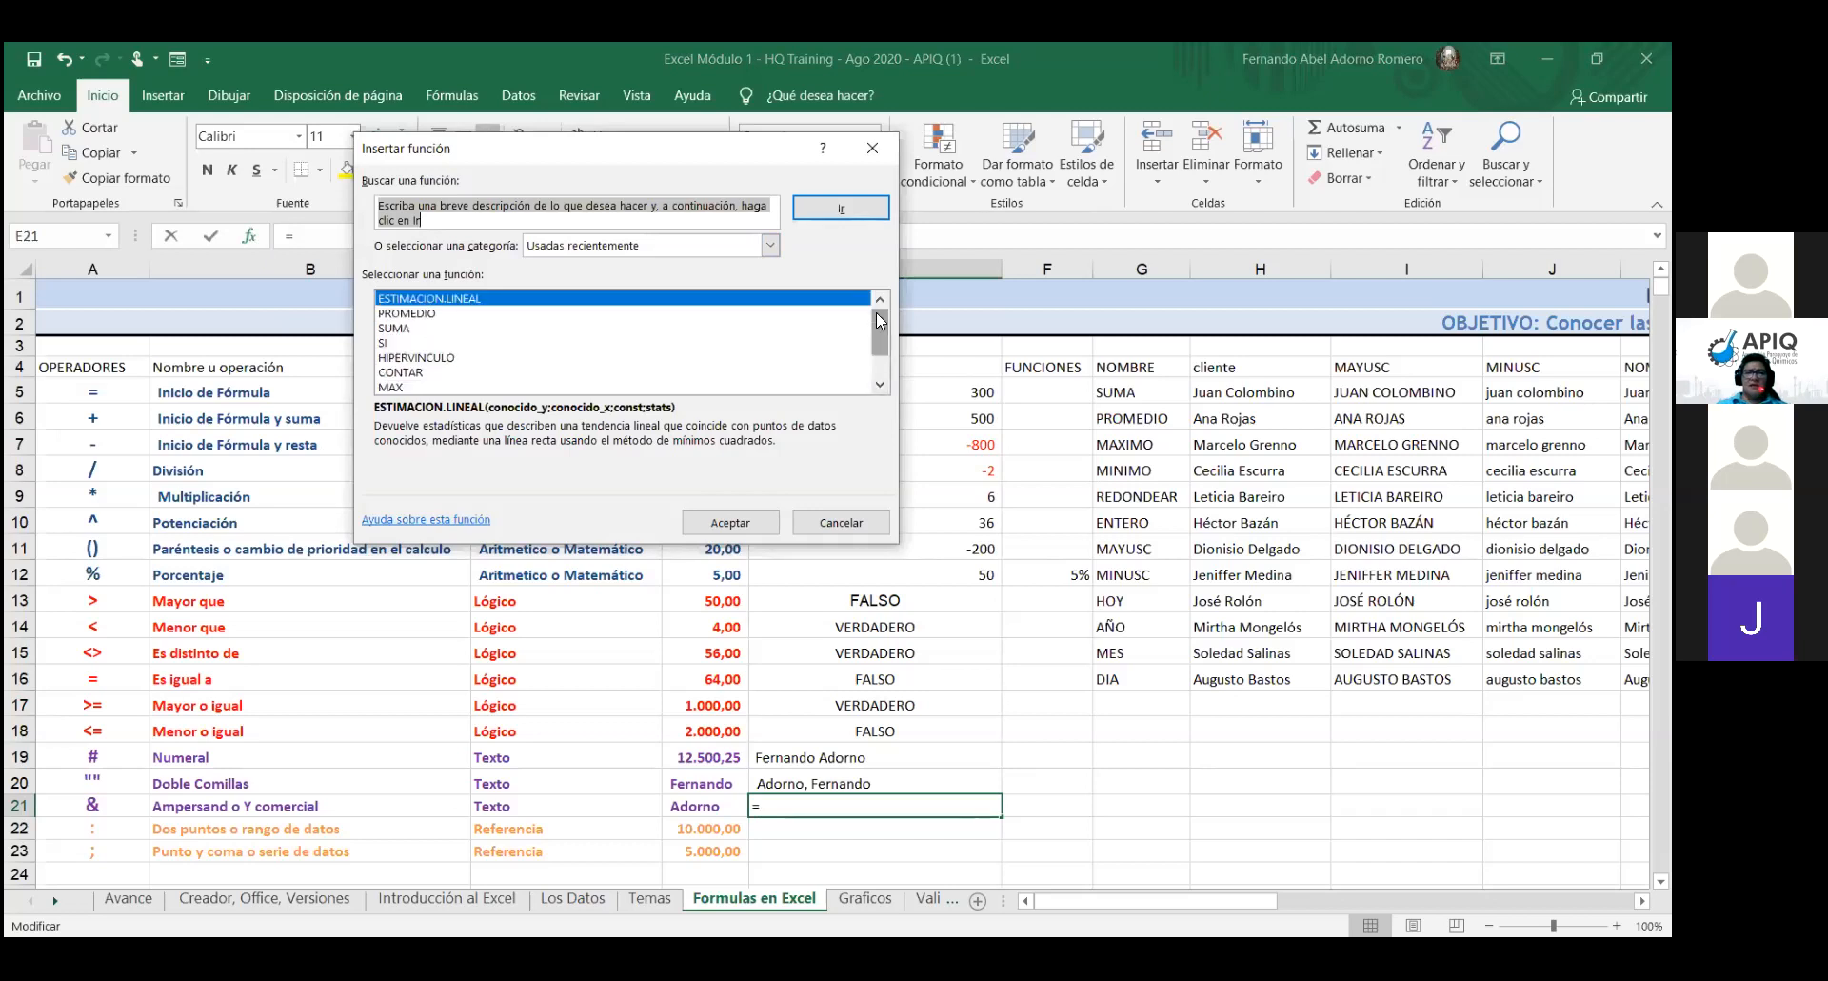
- Filter to the Texto category and choose TEXTO, opening its Valor and Formato arguments
{"action": "left_click", "coordinate": [772, 247]}
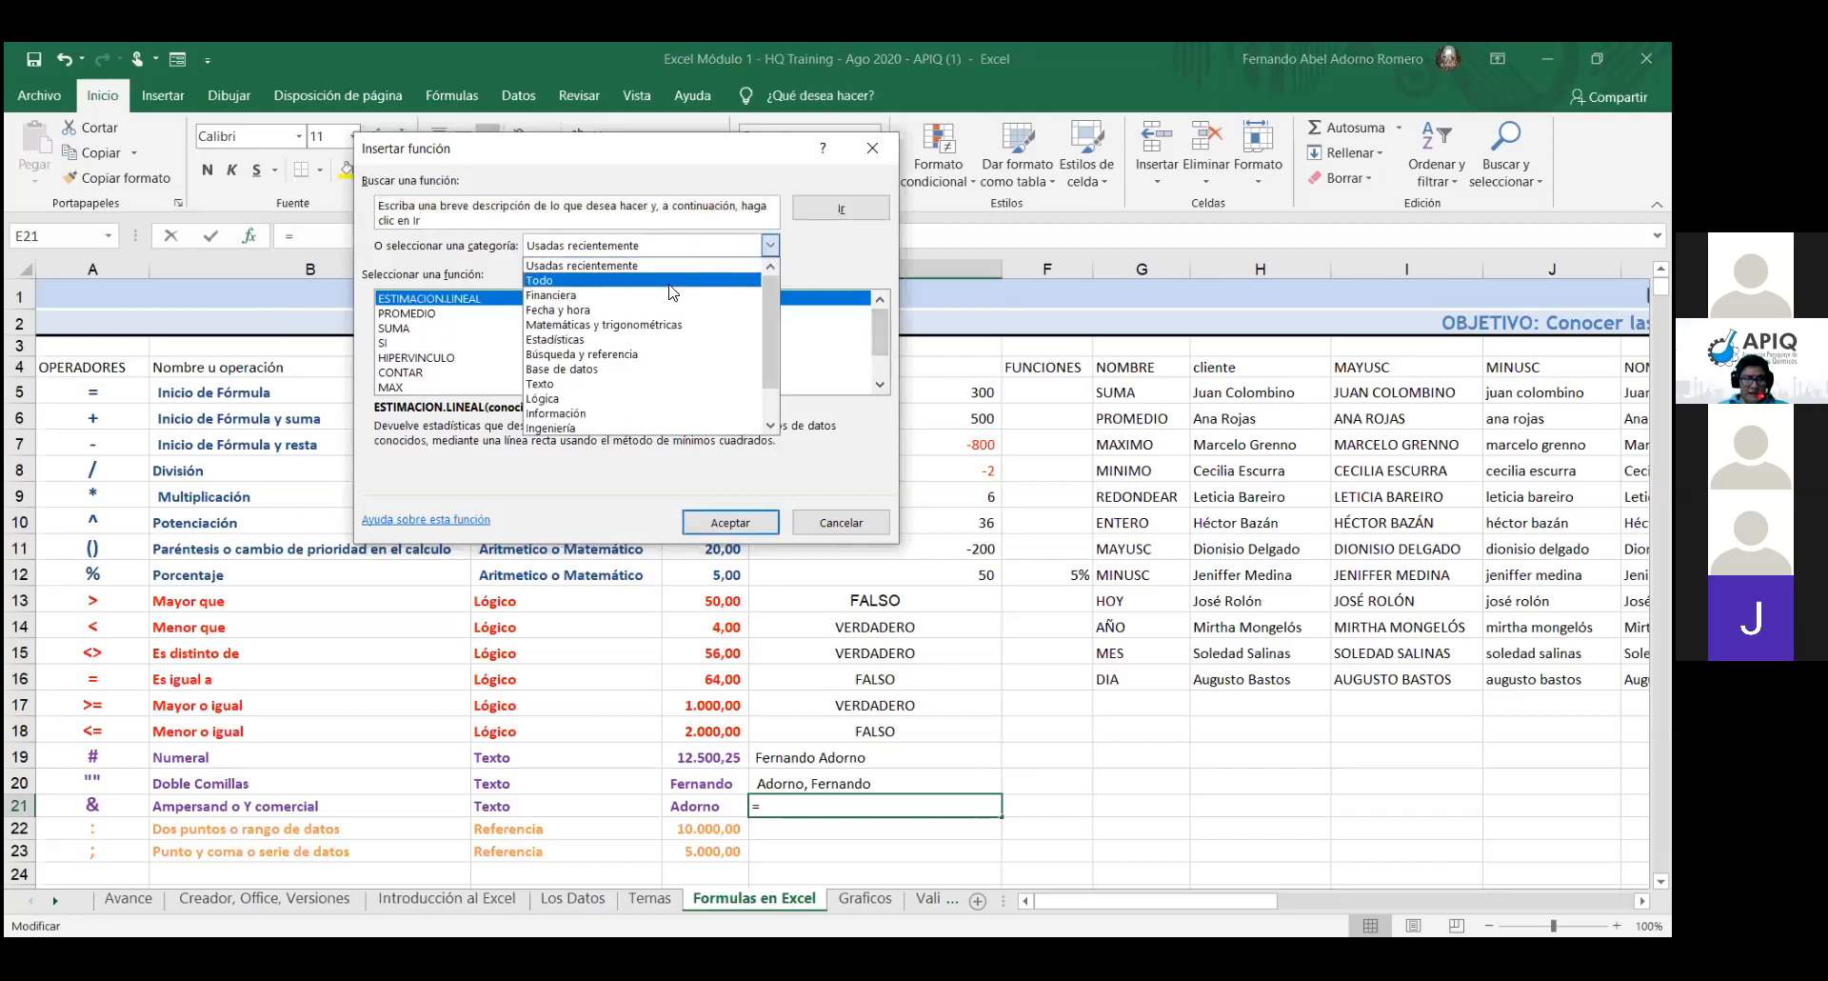
{"action": "left_click", "coordinate": [579, 385]}
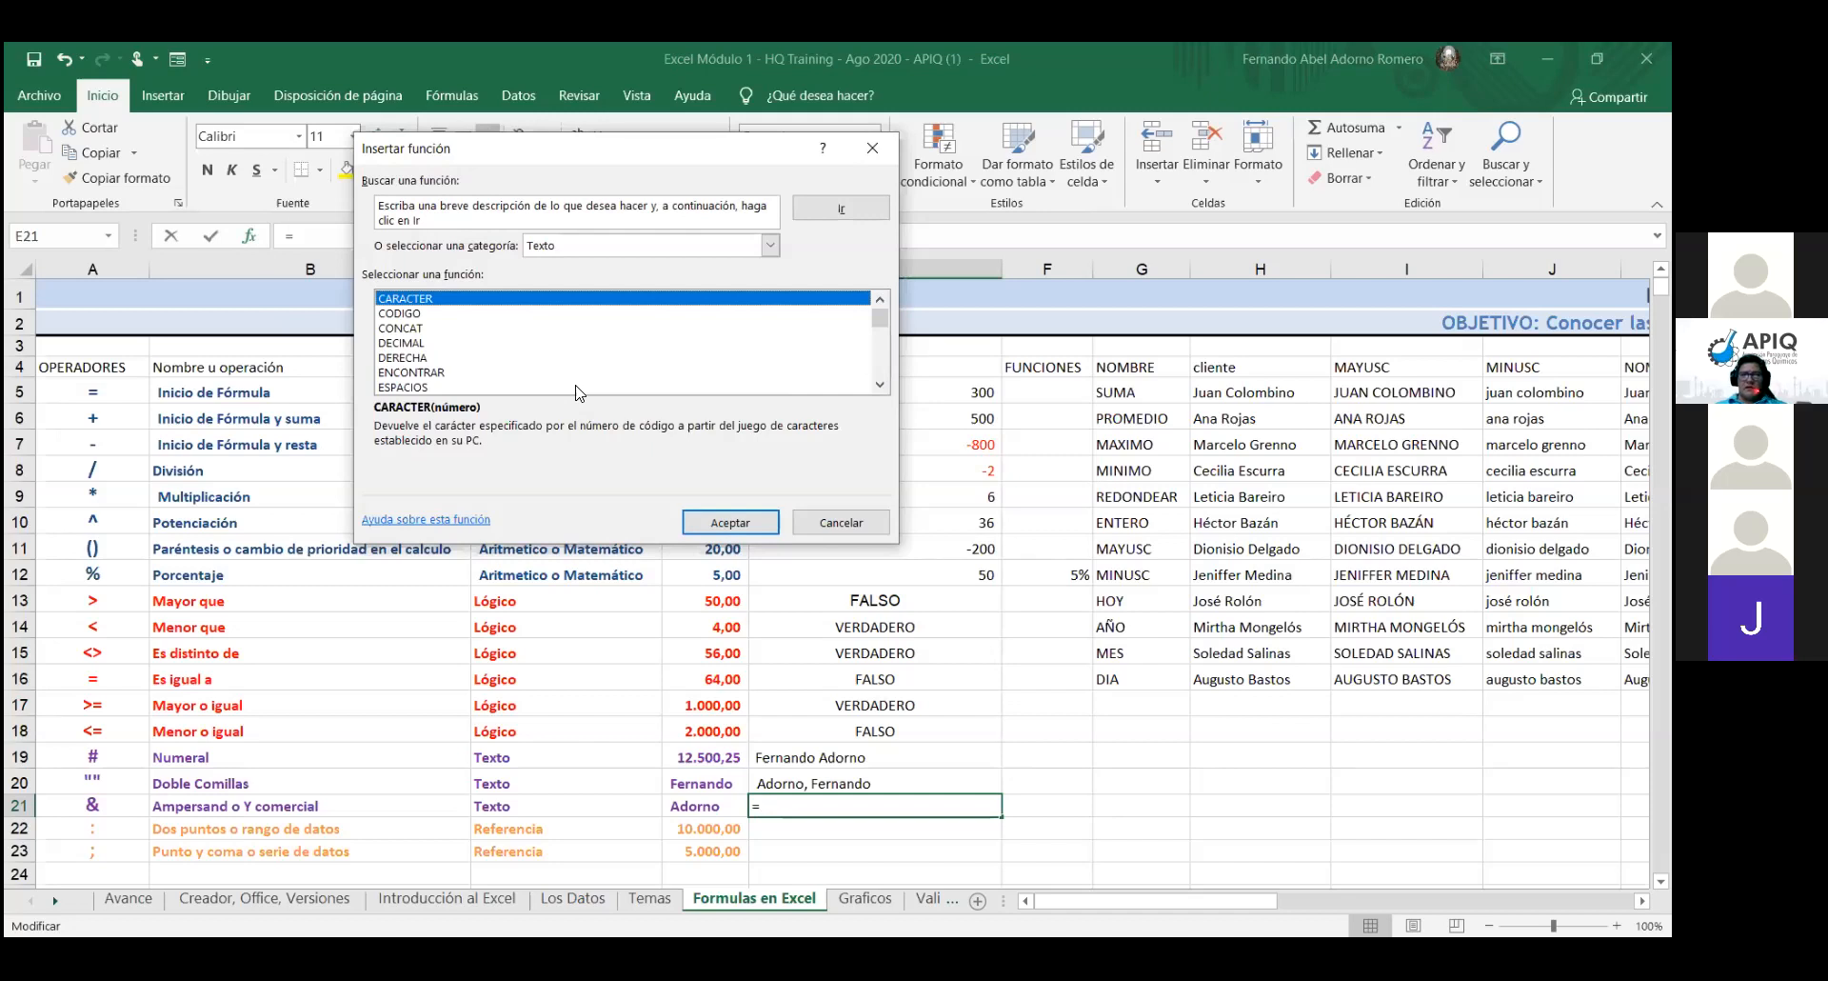
{"action": "key", "text": "t"}
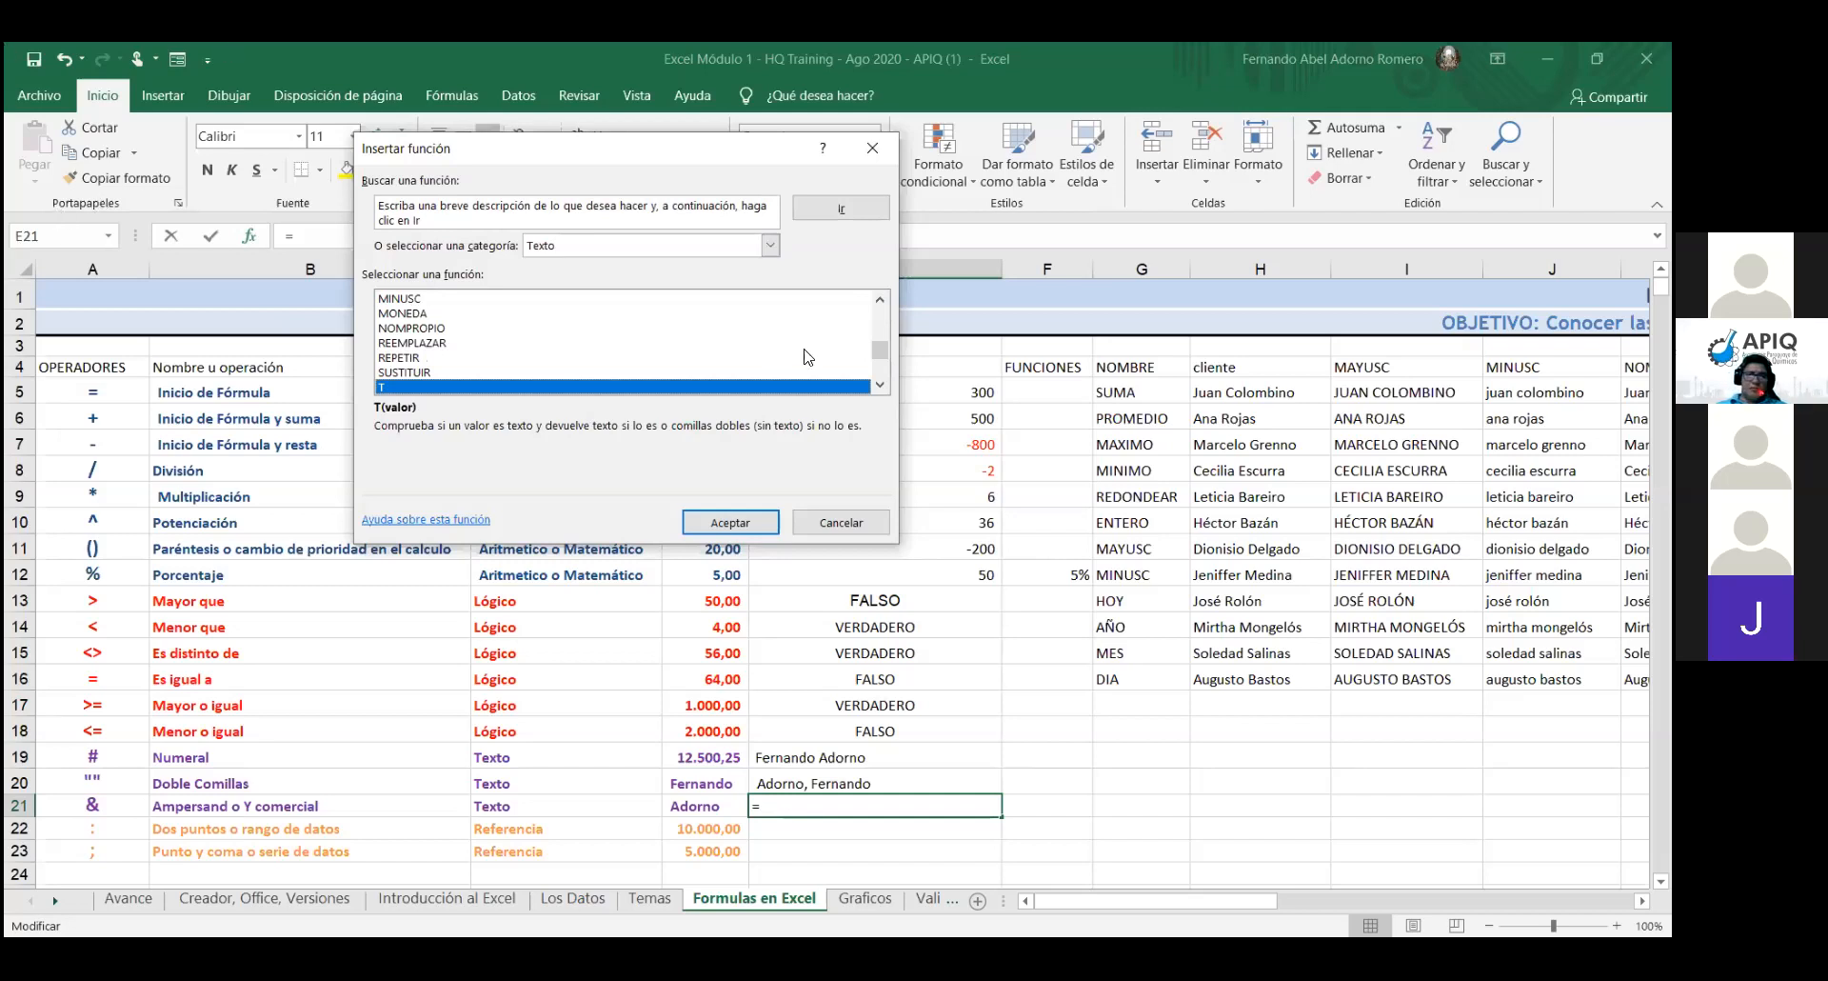
{"action": "left_click", "coordinate": [880, 385]}
{"action": "left_click", "coordinate": [880, 385]}
{"action": "left_click", "coordinate": [879, 385]}
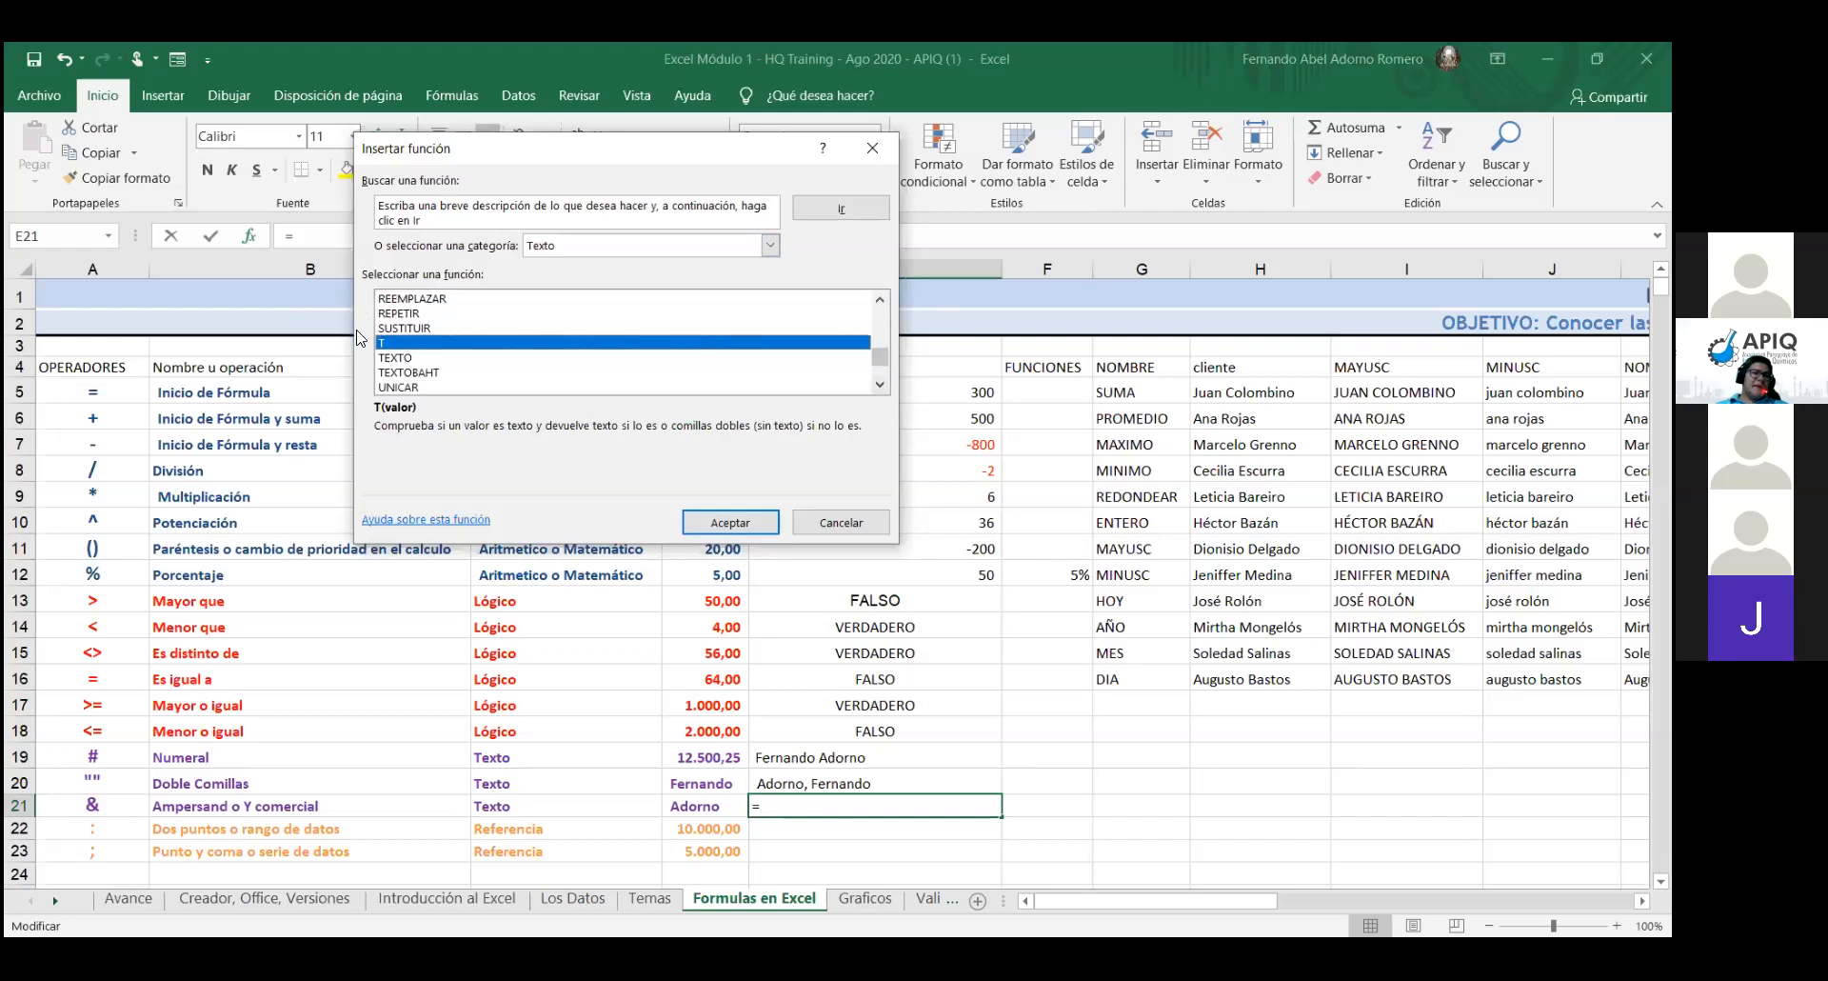
{"action": "left_click", "coordinate": [399, 360]}
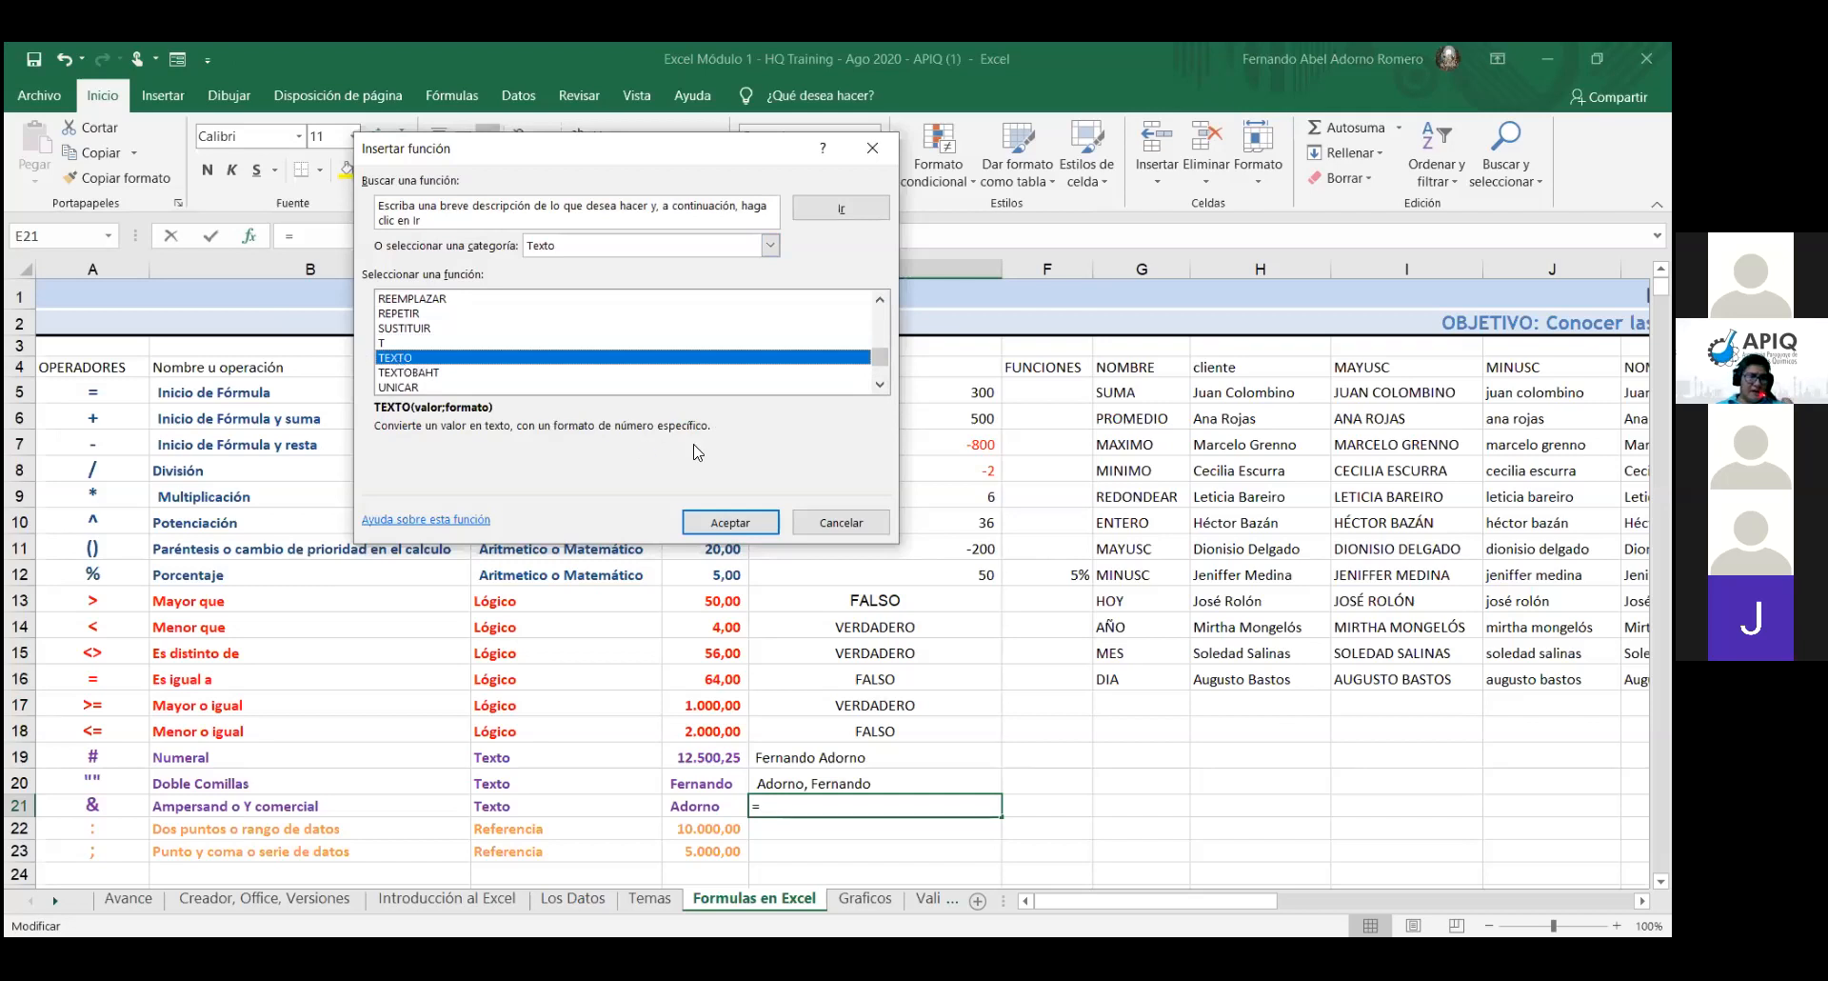
{"action": "left_click", "coordinate": [752, 523]}
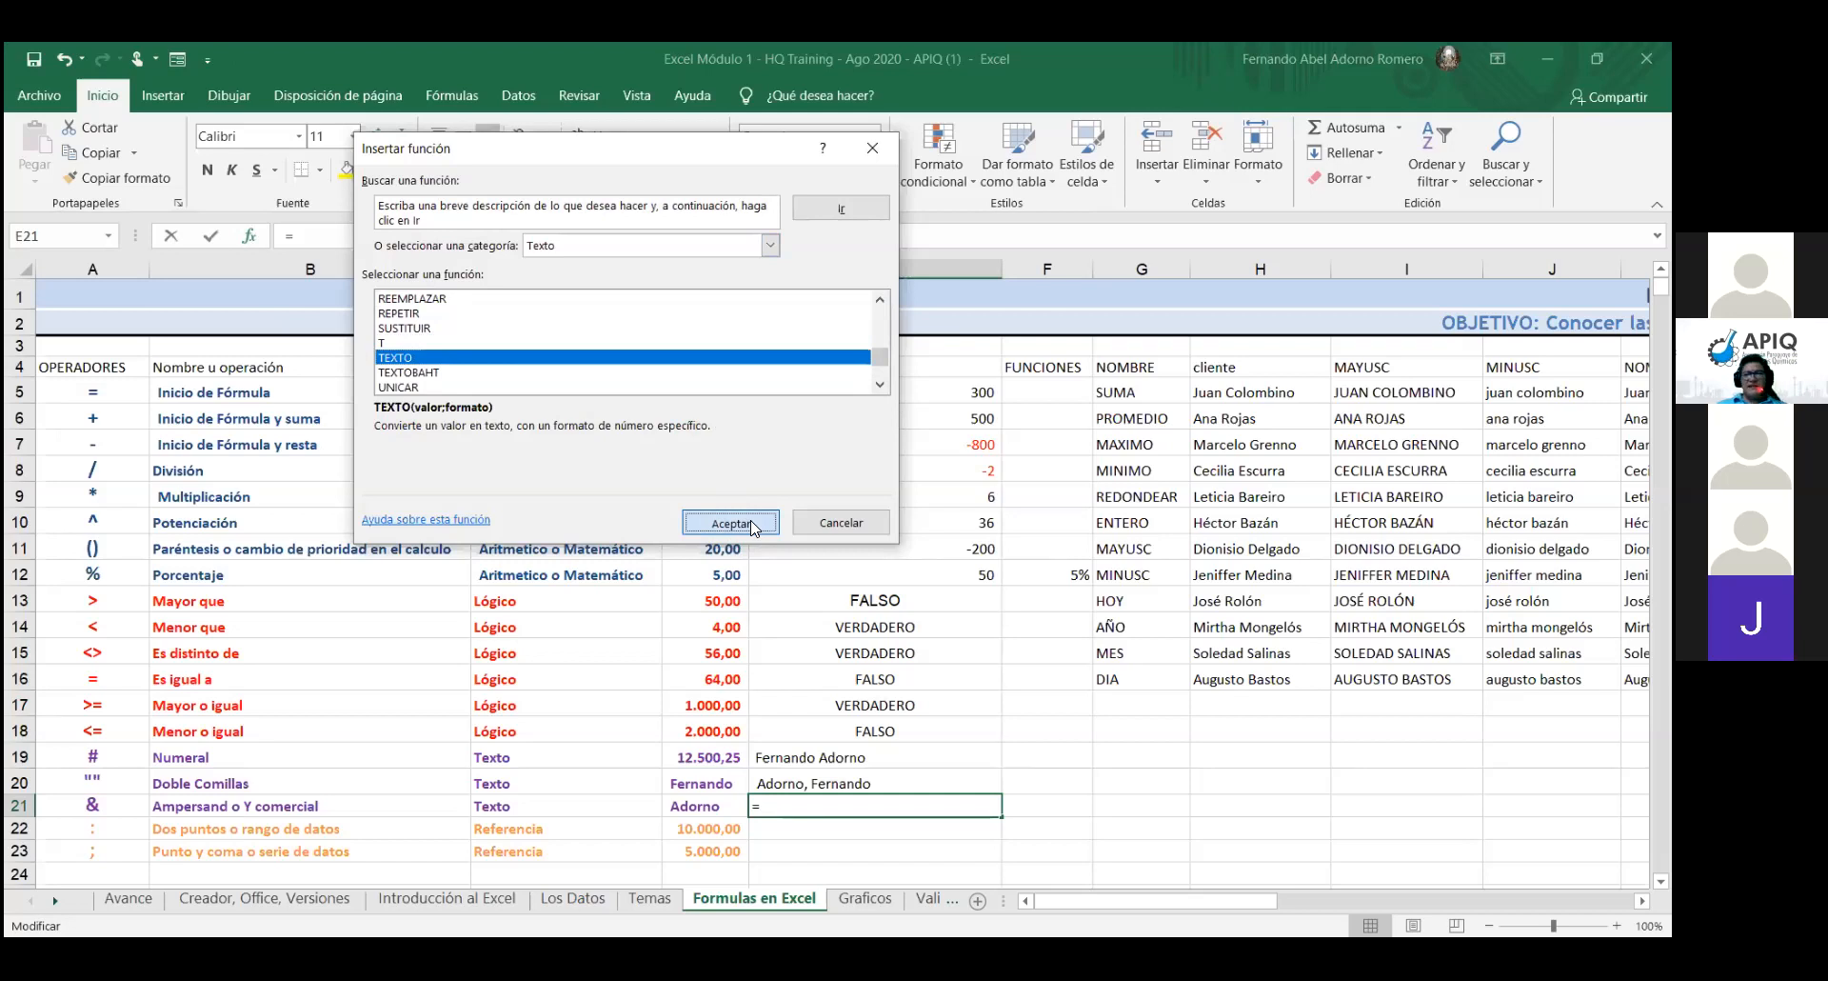
{"action": "left_click", "coordinate": [752, 524]}
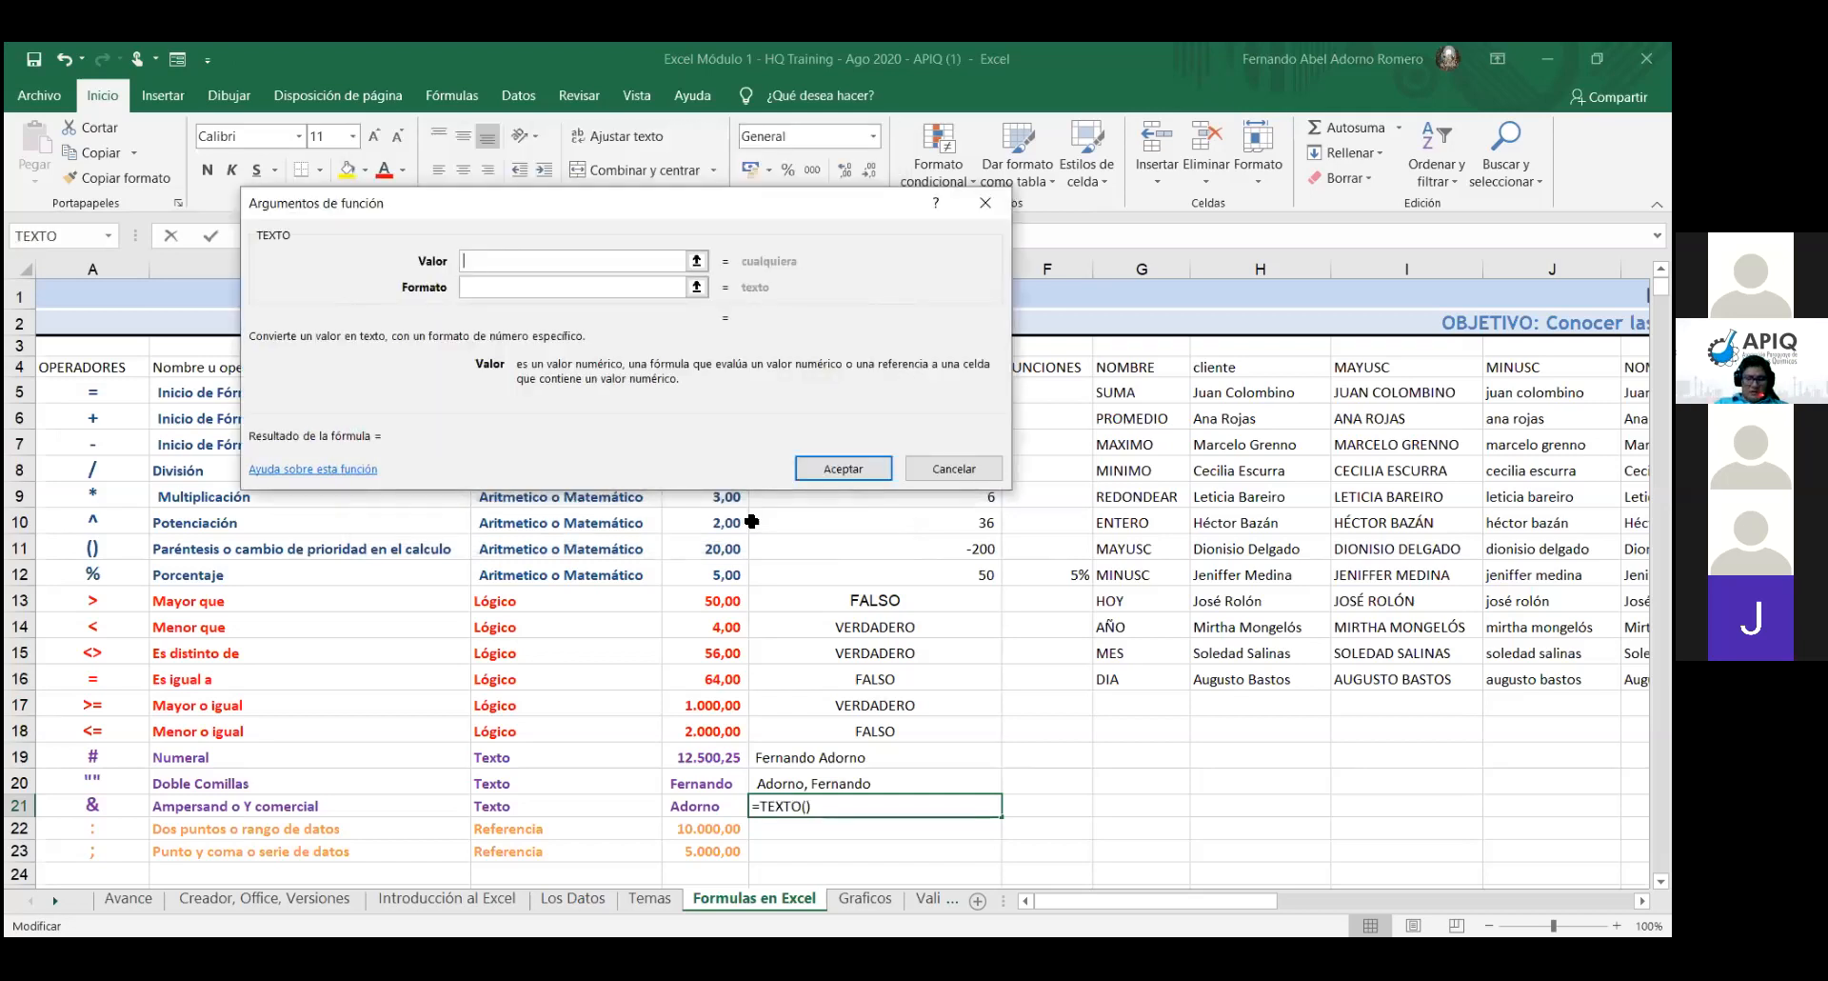
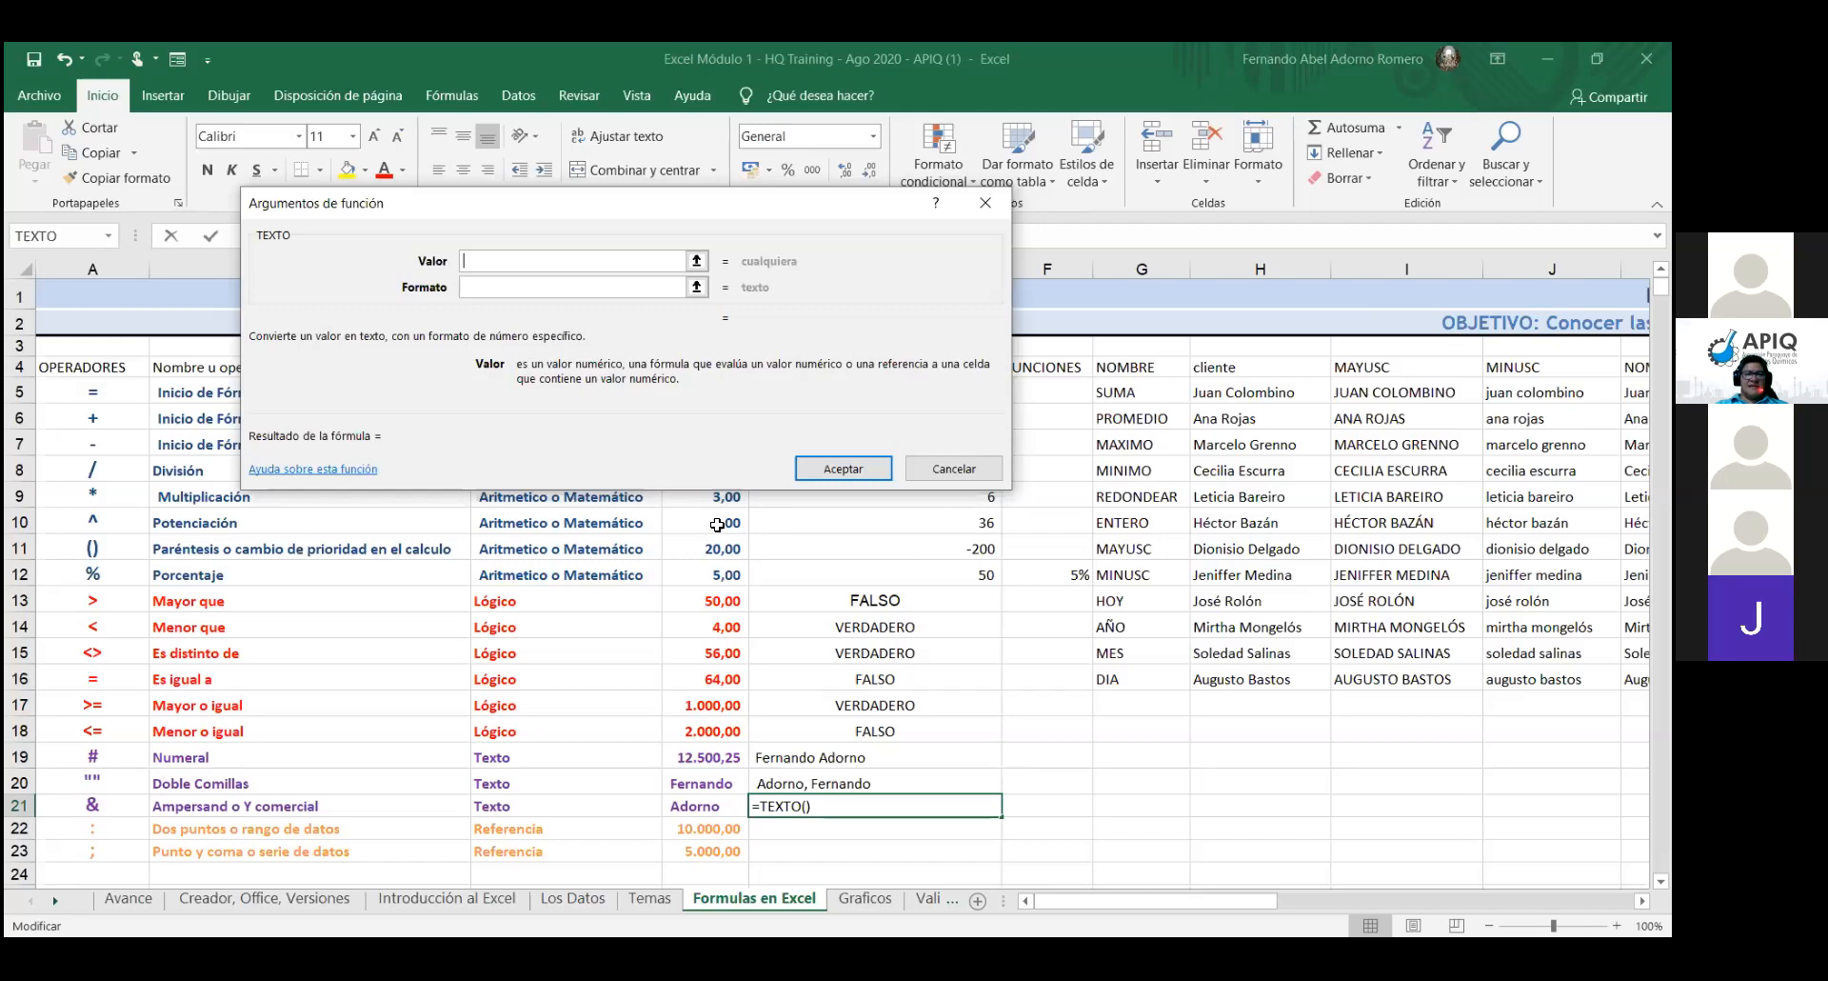
- Pick cell D10 as the TEXTO Valor argument and move into the Formato box
{"action": "left_click", "coordinate": [717, 524]}
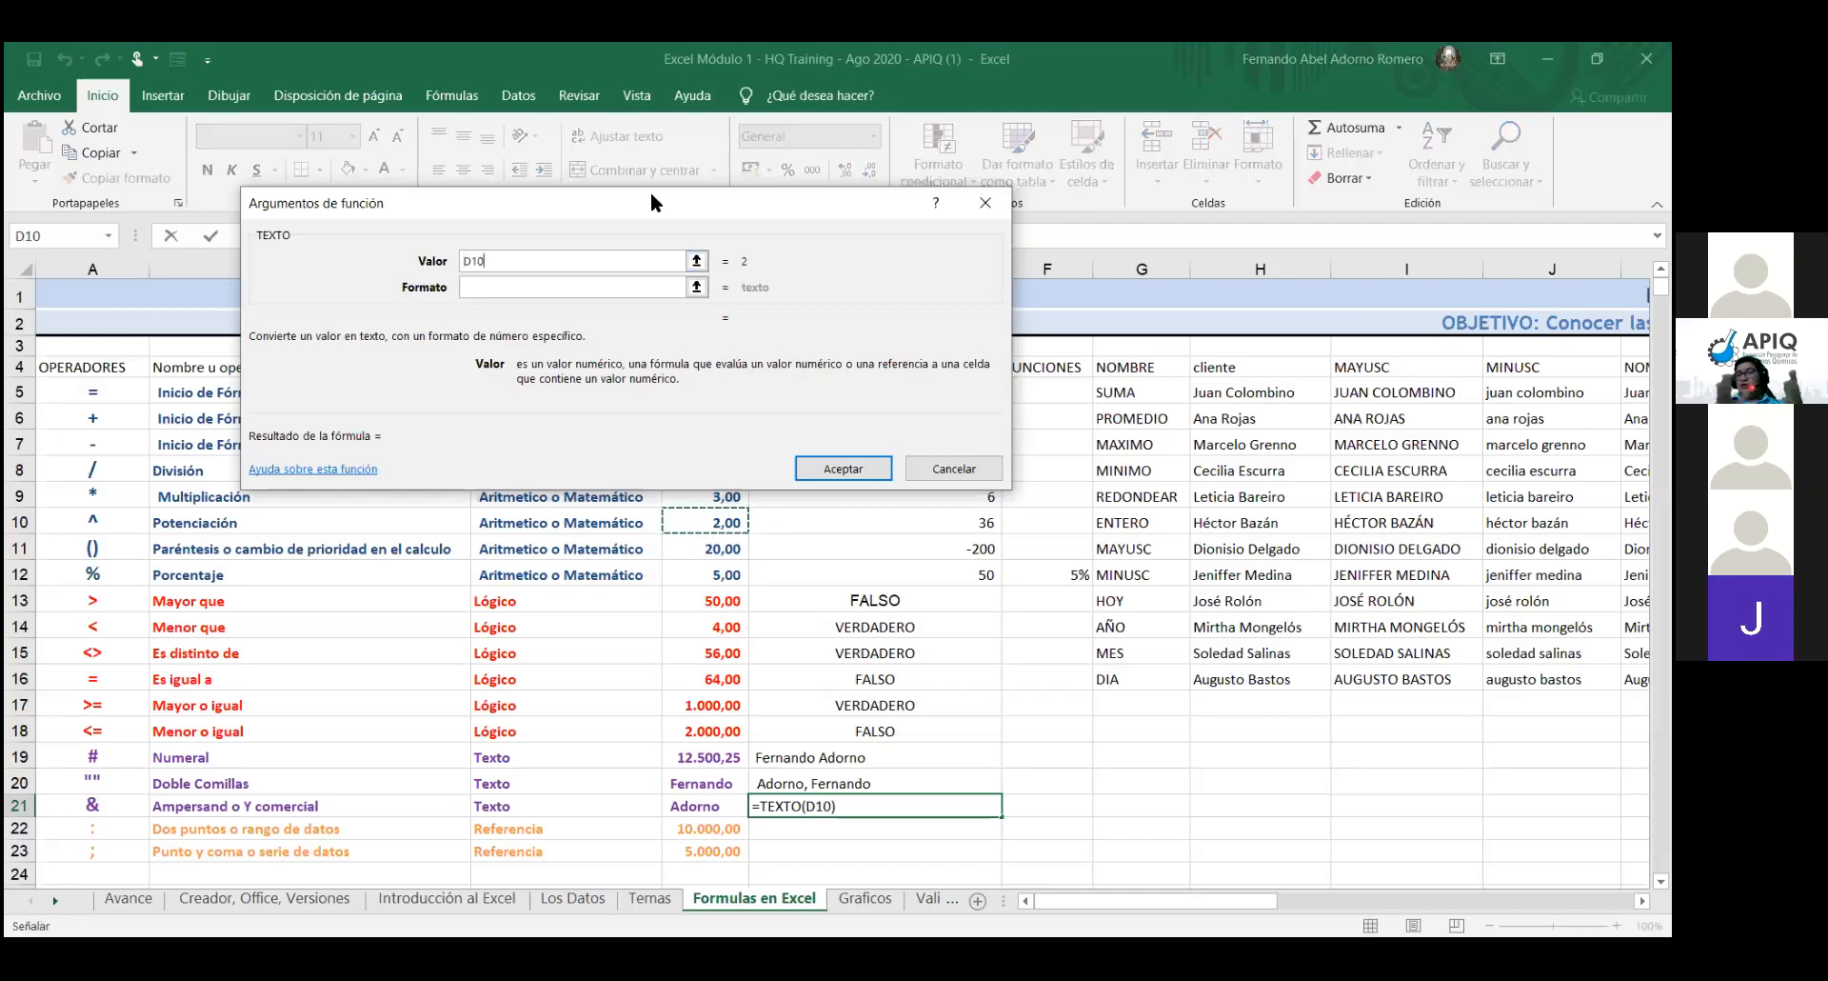
{"action": "left_click_drag", "start_coordinate": [652, 203], "coordinate": [652, 140]}
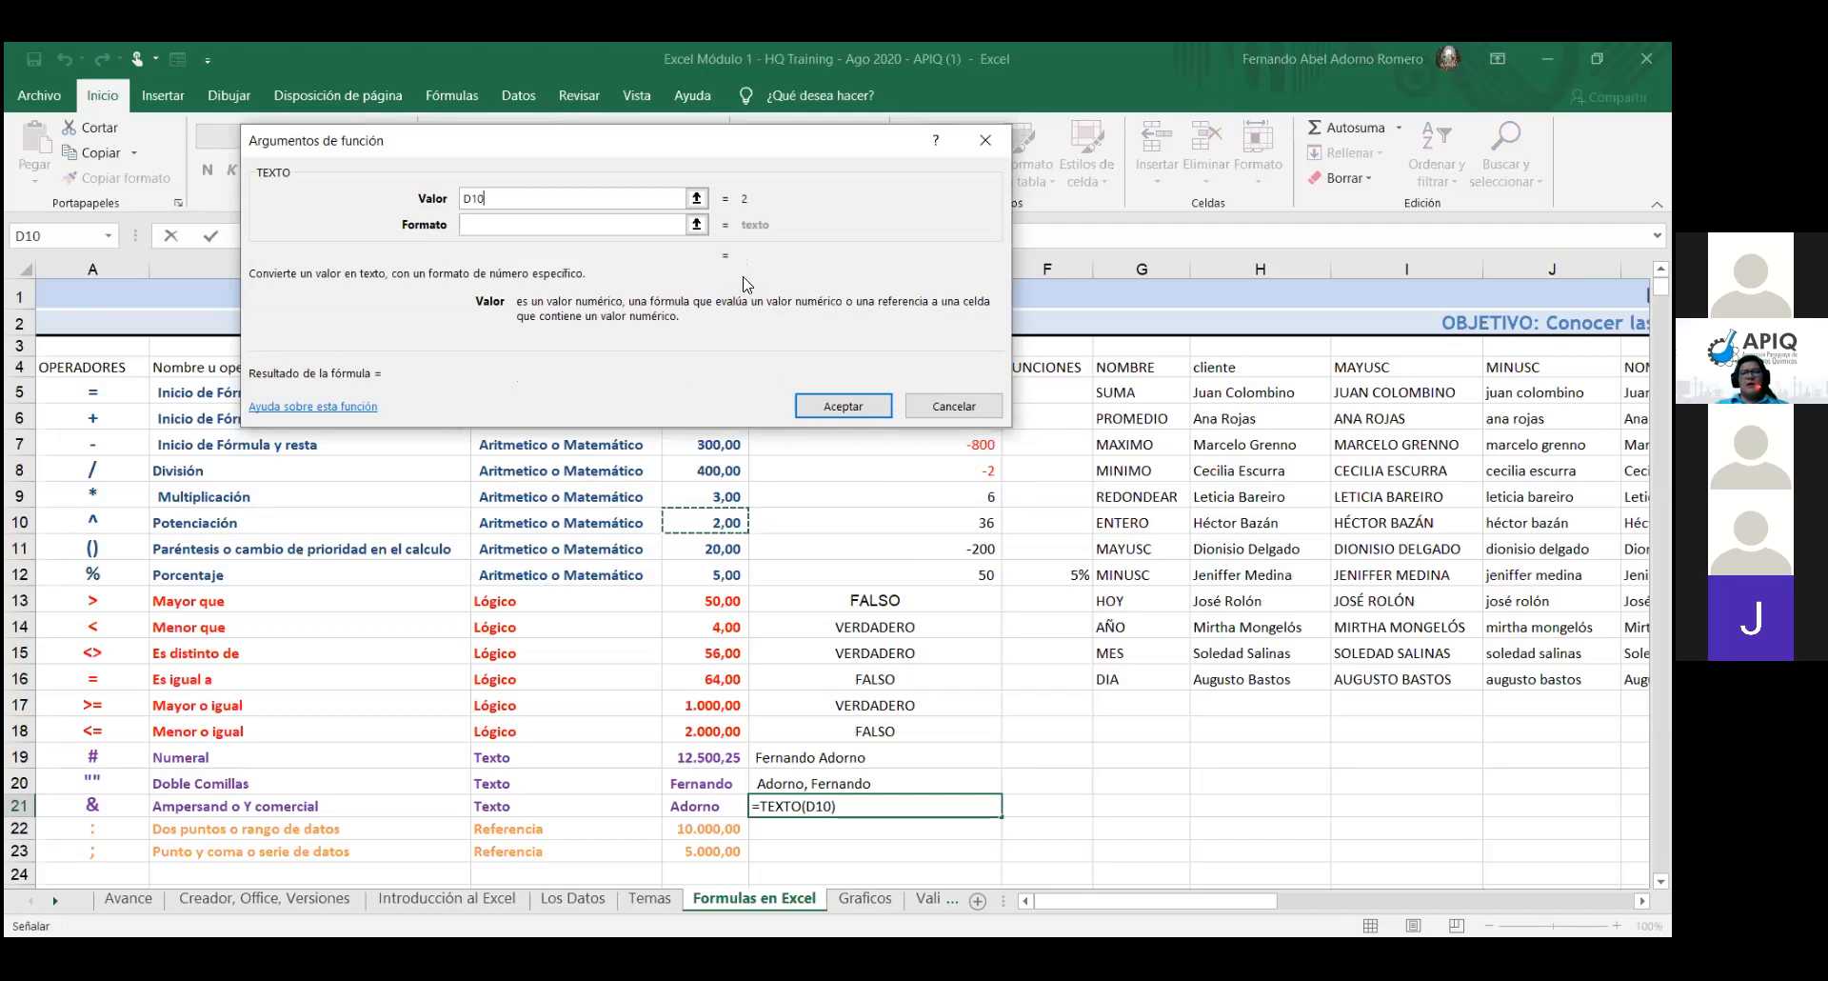
{"action": "left_click", "coordinate": [647, 226]}
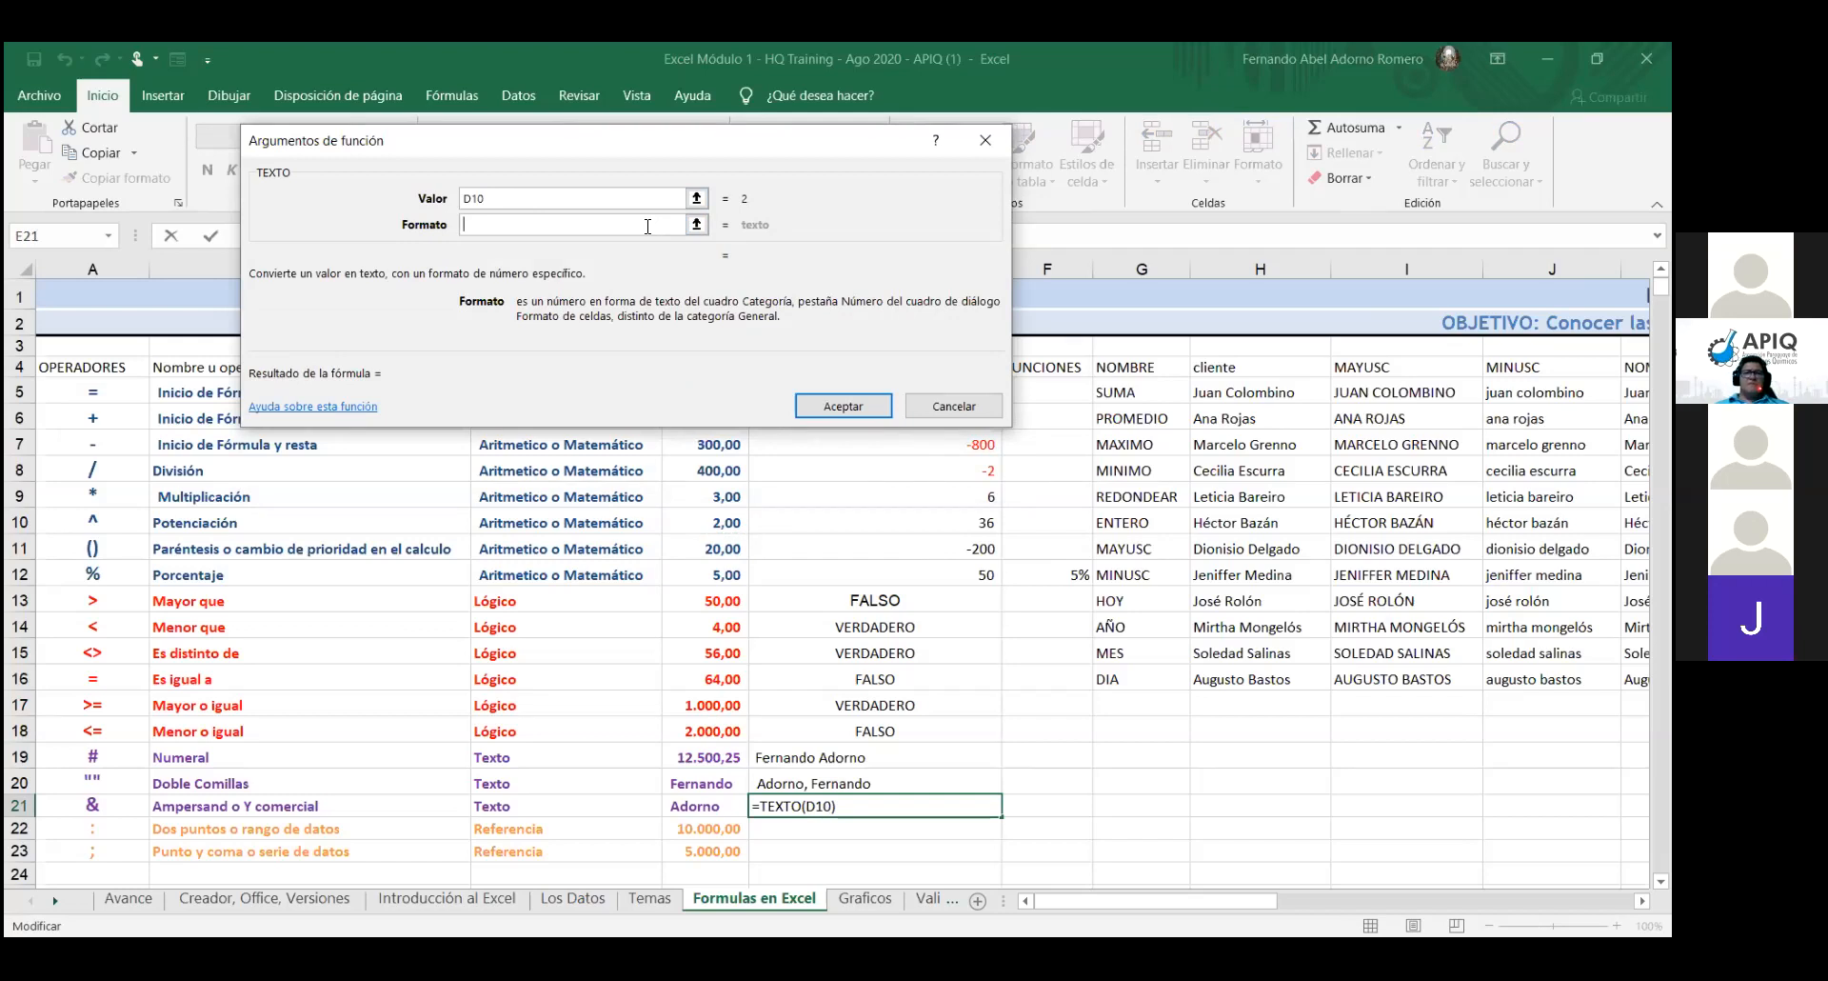
- Enter "dd/mm/aaaa" with quotes as the TEXTO format, fixing a typo along the way
{"action": "type", "text": "\""}
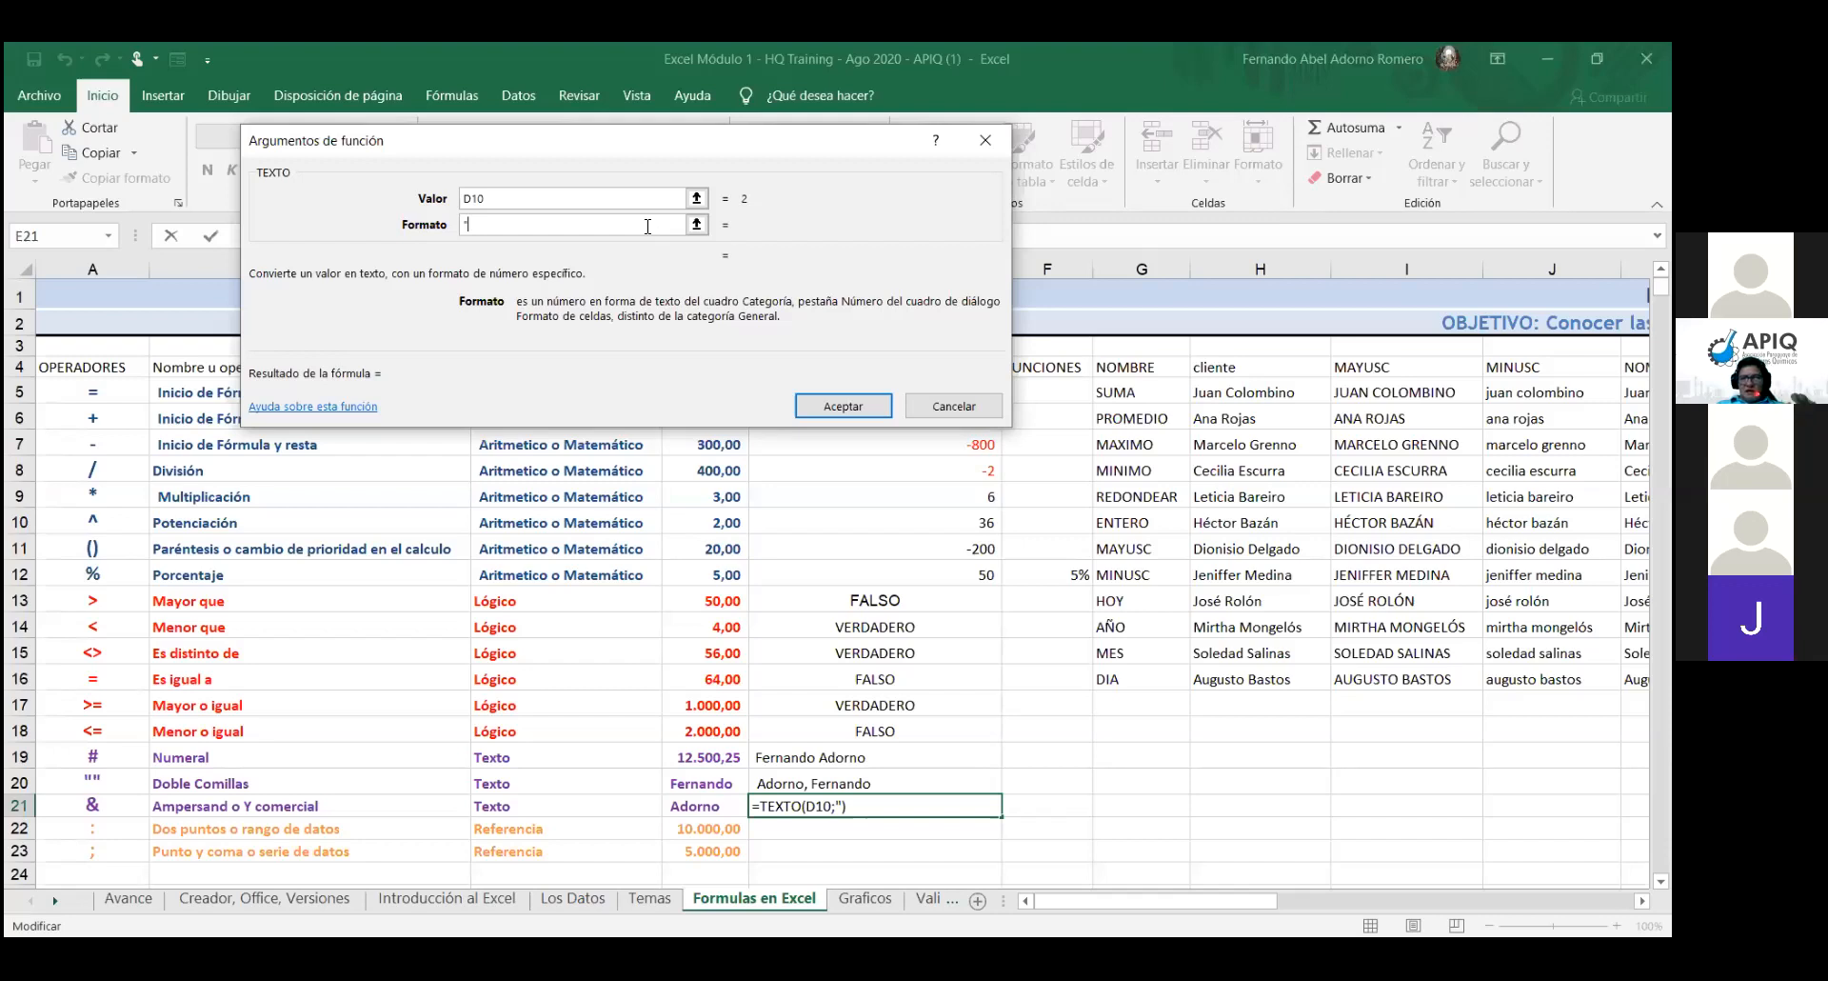
{"action": "type", "text": "dd"}
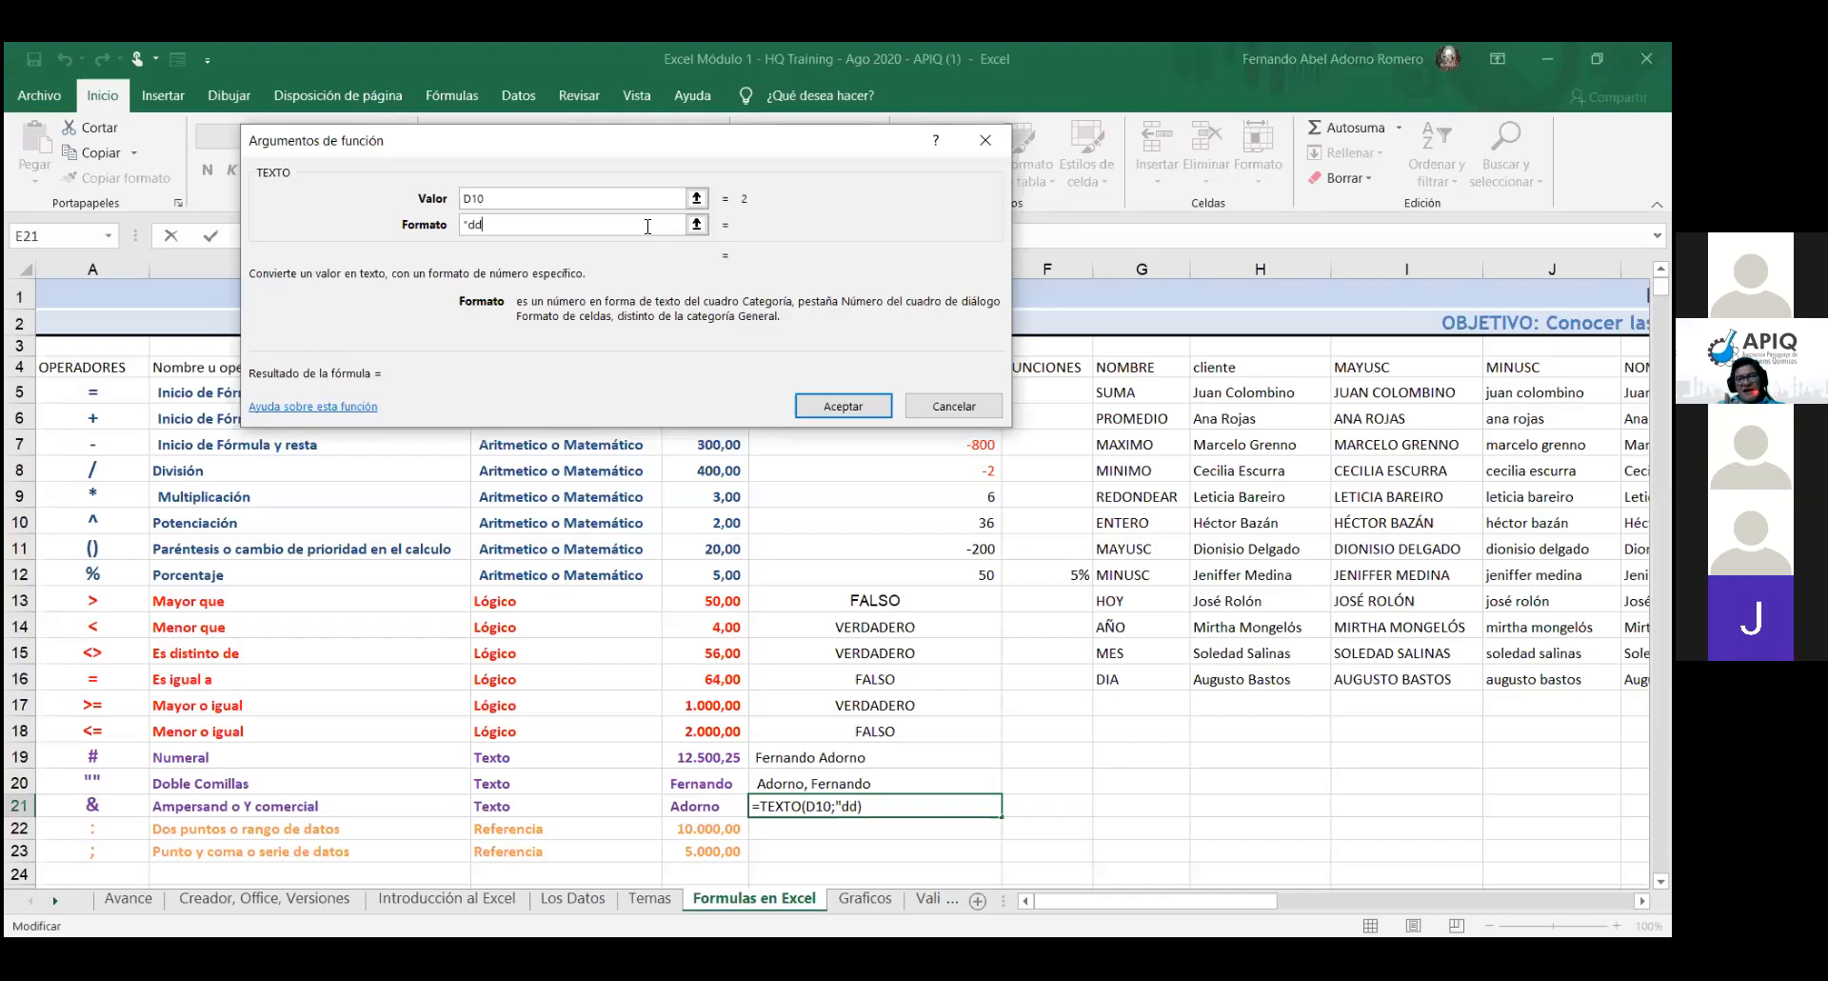
{"action": "type", "text": "/"}
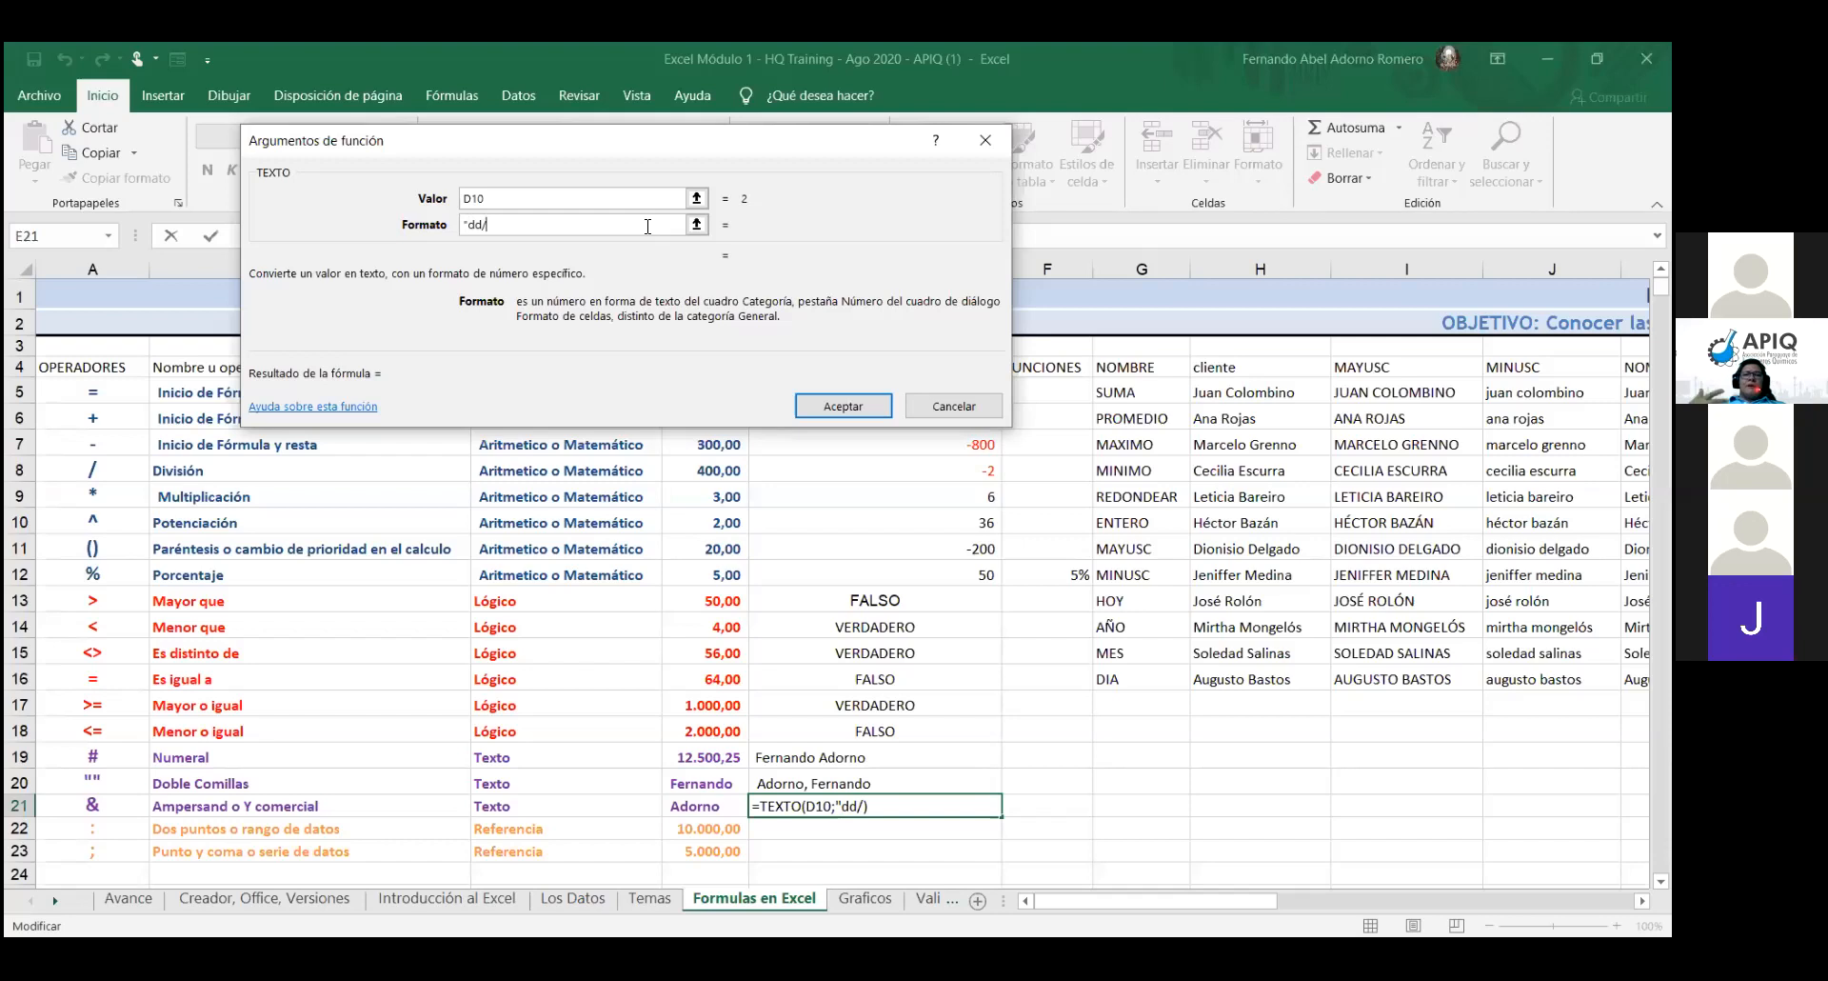
{"action": "type", "text": "mm"}
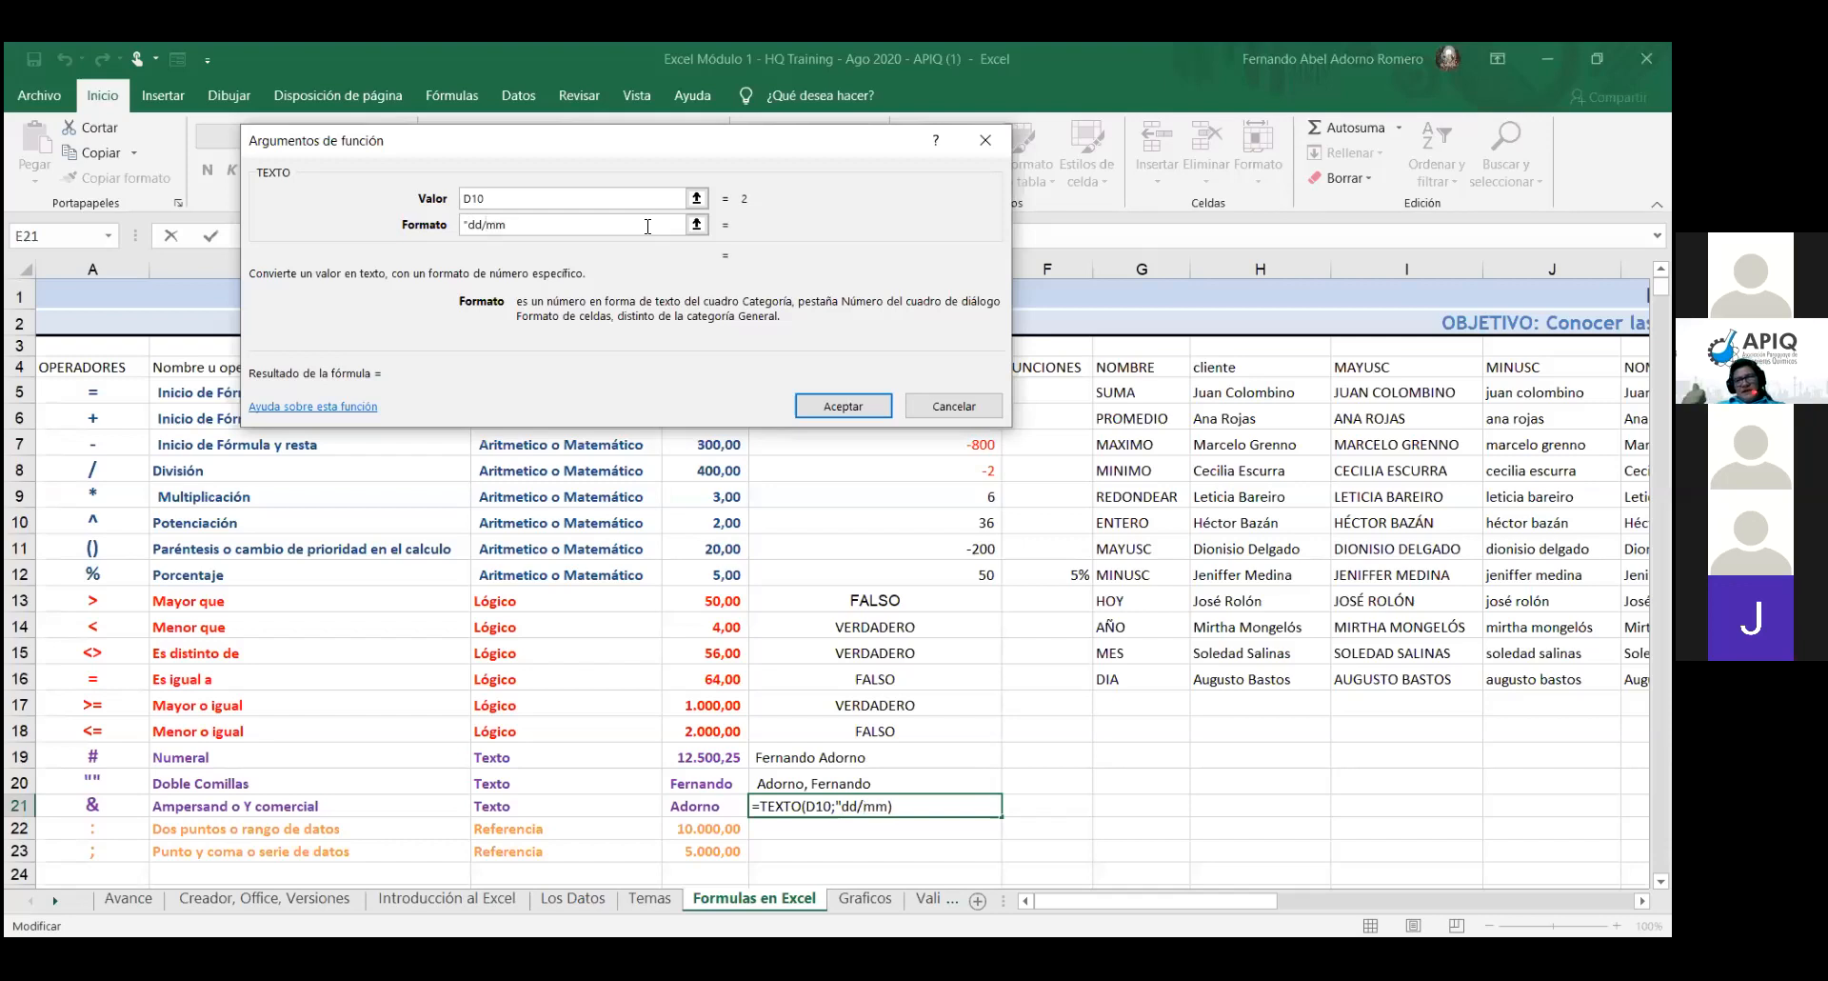
{"action": "type", "text": "/"}
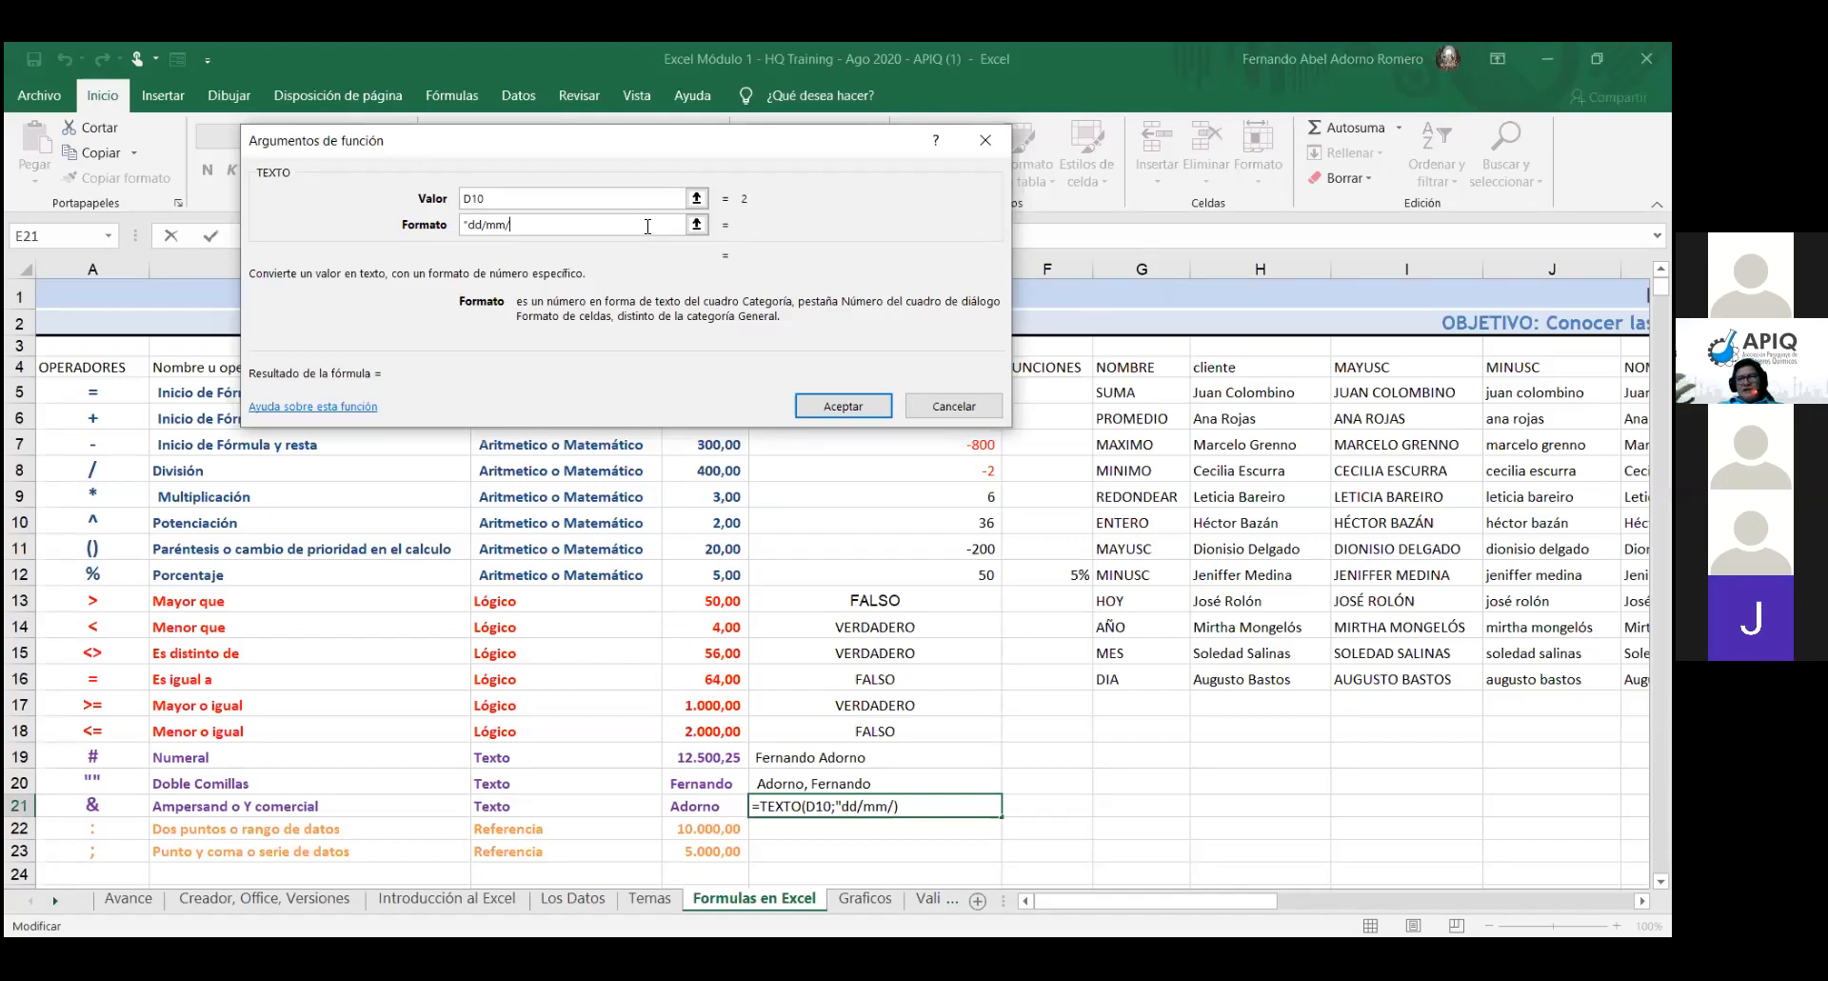
{"action": "type", "text": "ay"}
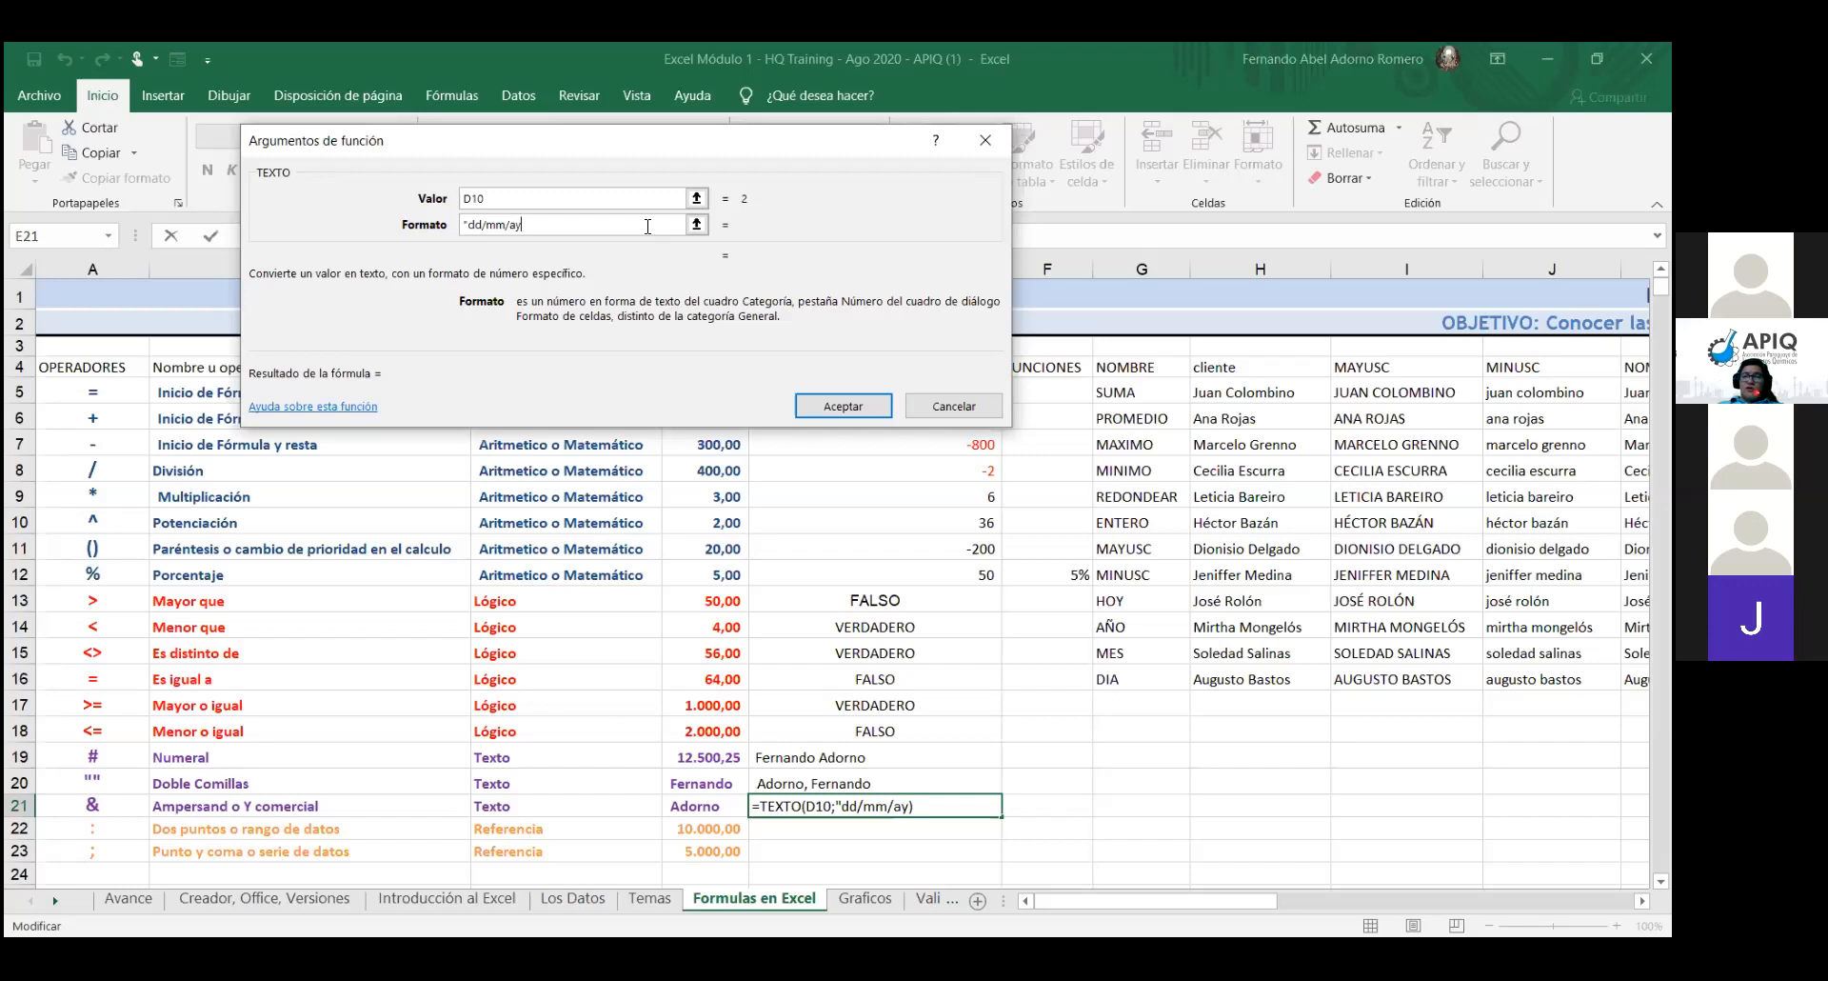
{"action": "key", "text": "BackSpace"}
{"action": "type", "text": "aaa"}
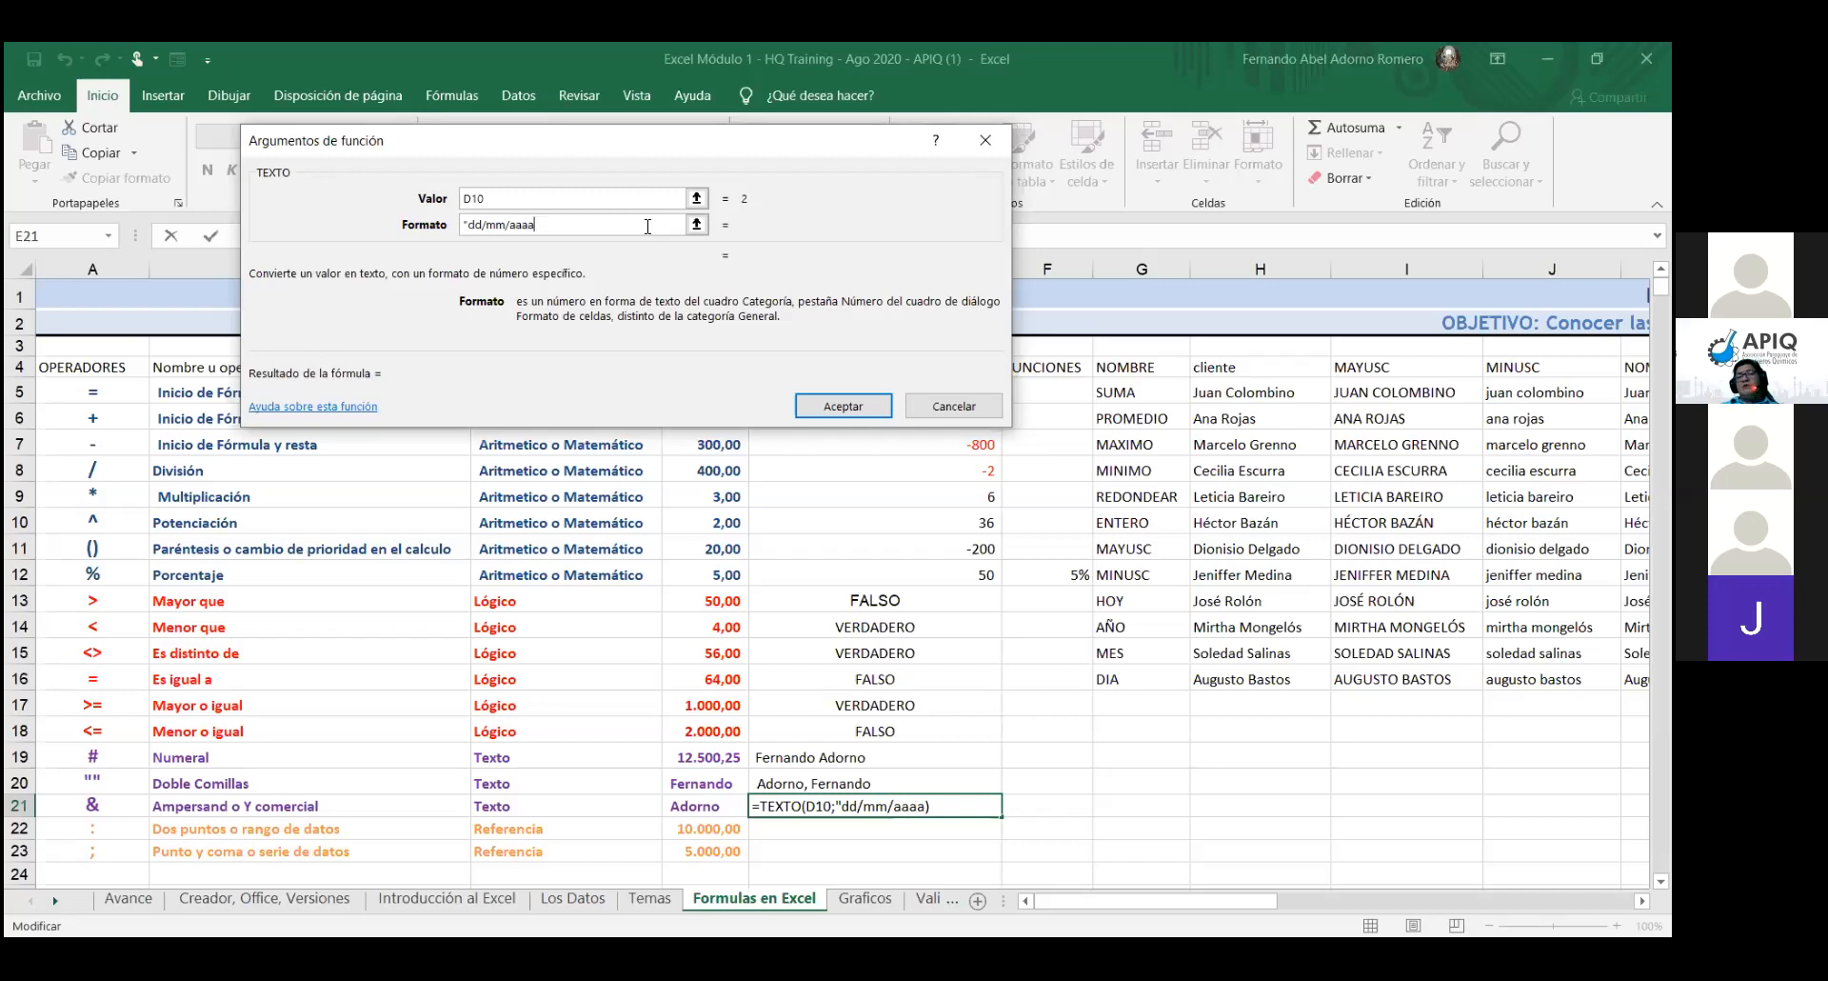
{"action": "type", "text": "\""}
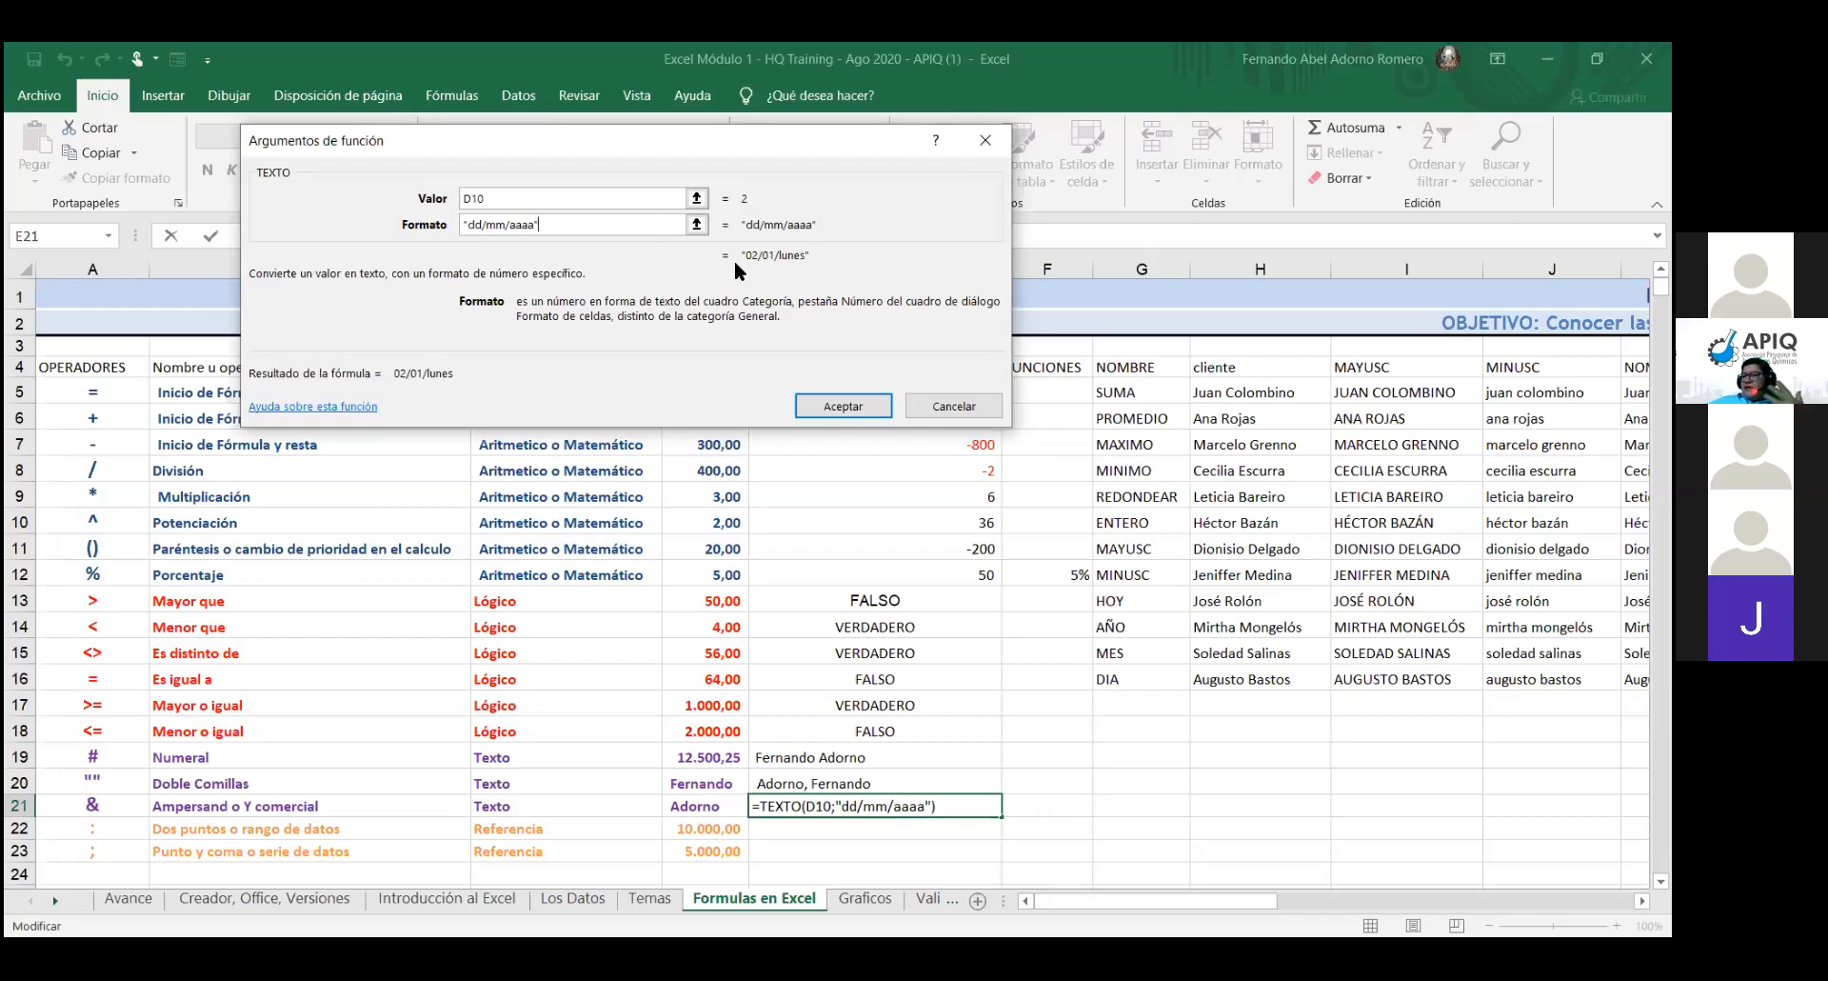
- Change the year code to yyyy and confirm =TEXTO(D10;"dd/mm/yyyy"), showing 02/01/1900 in E21
{"action": "key", "text": "Left"}
{"action": "key", "text": "BackSpace"}
{"action": "key", "text": "BackSpace"}
{"action": "key", "text": "BackSpace"}
{"action": "key", "text": "BackSpace"}
{"action": "type", "text": "yyyy"}
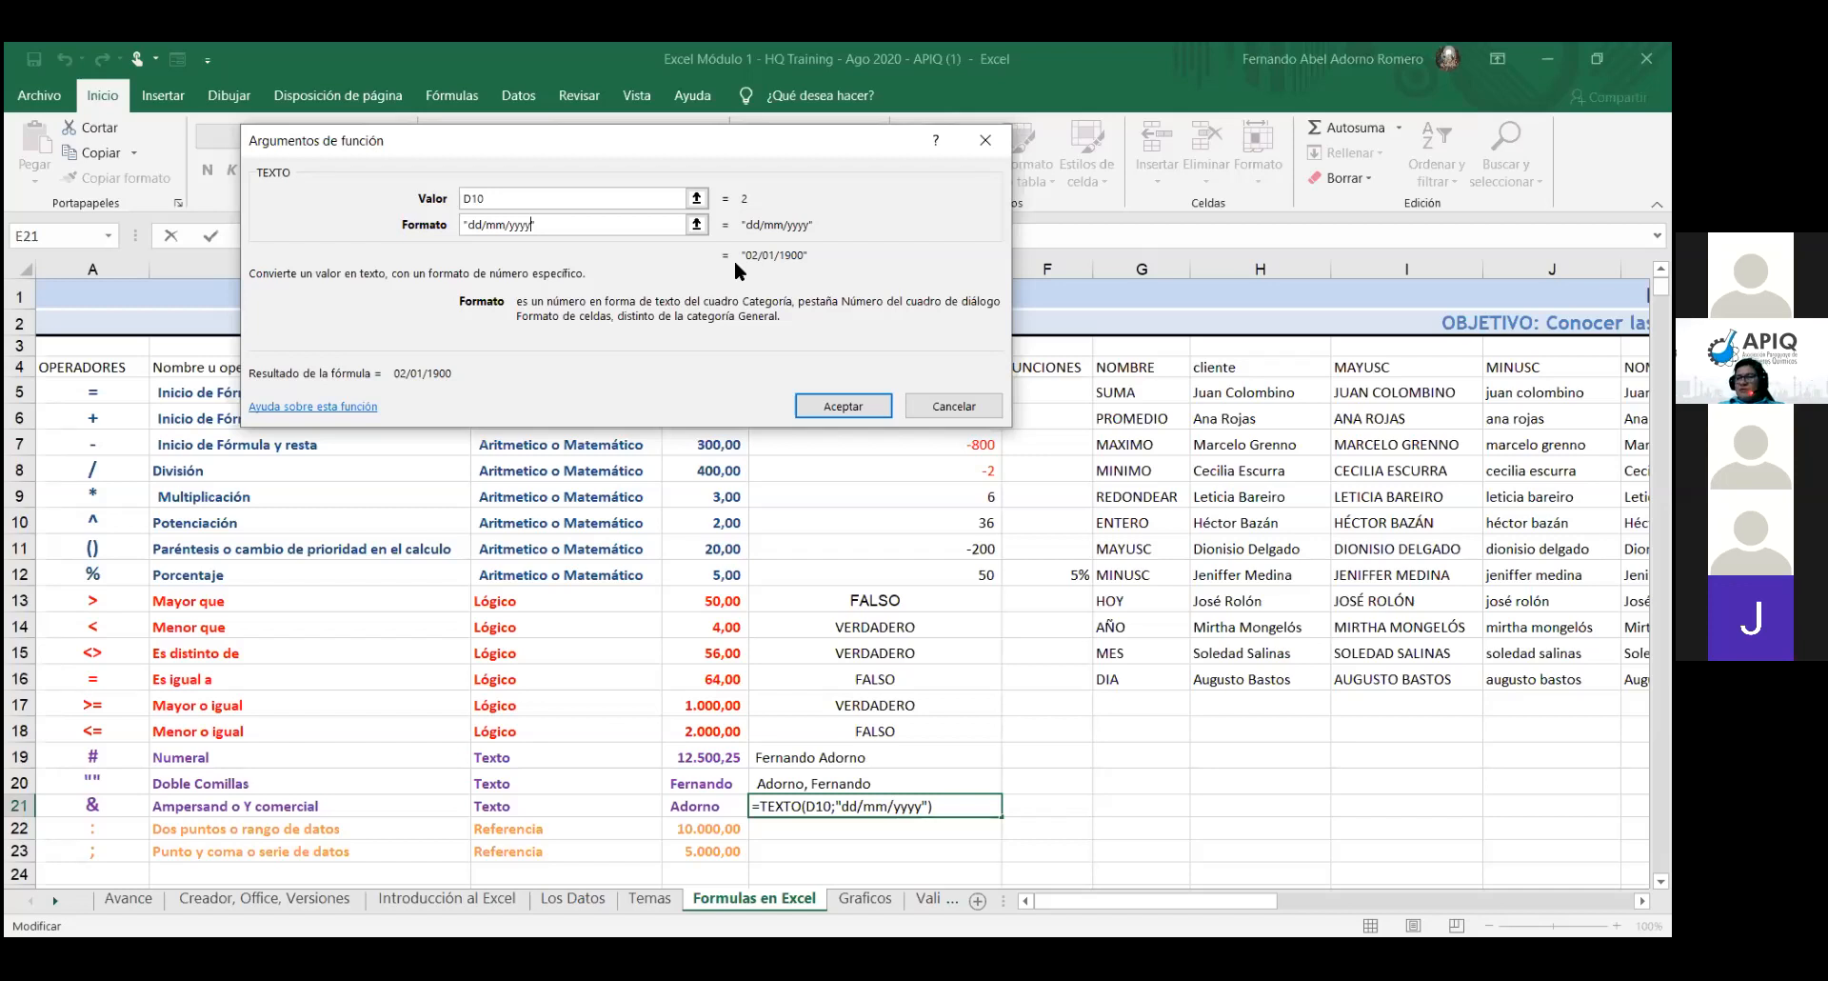
{"action": "left_click", "coordinate": [840, 399]}
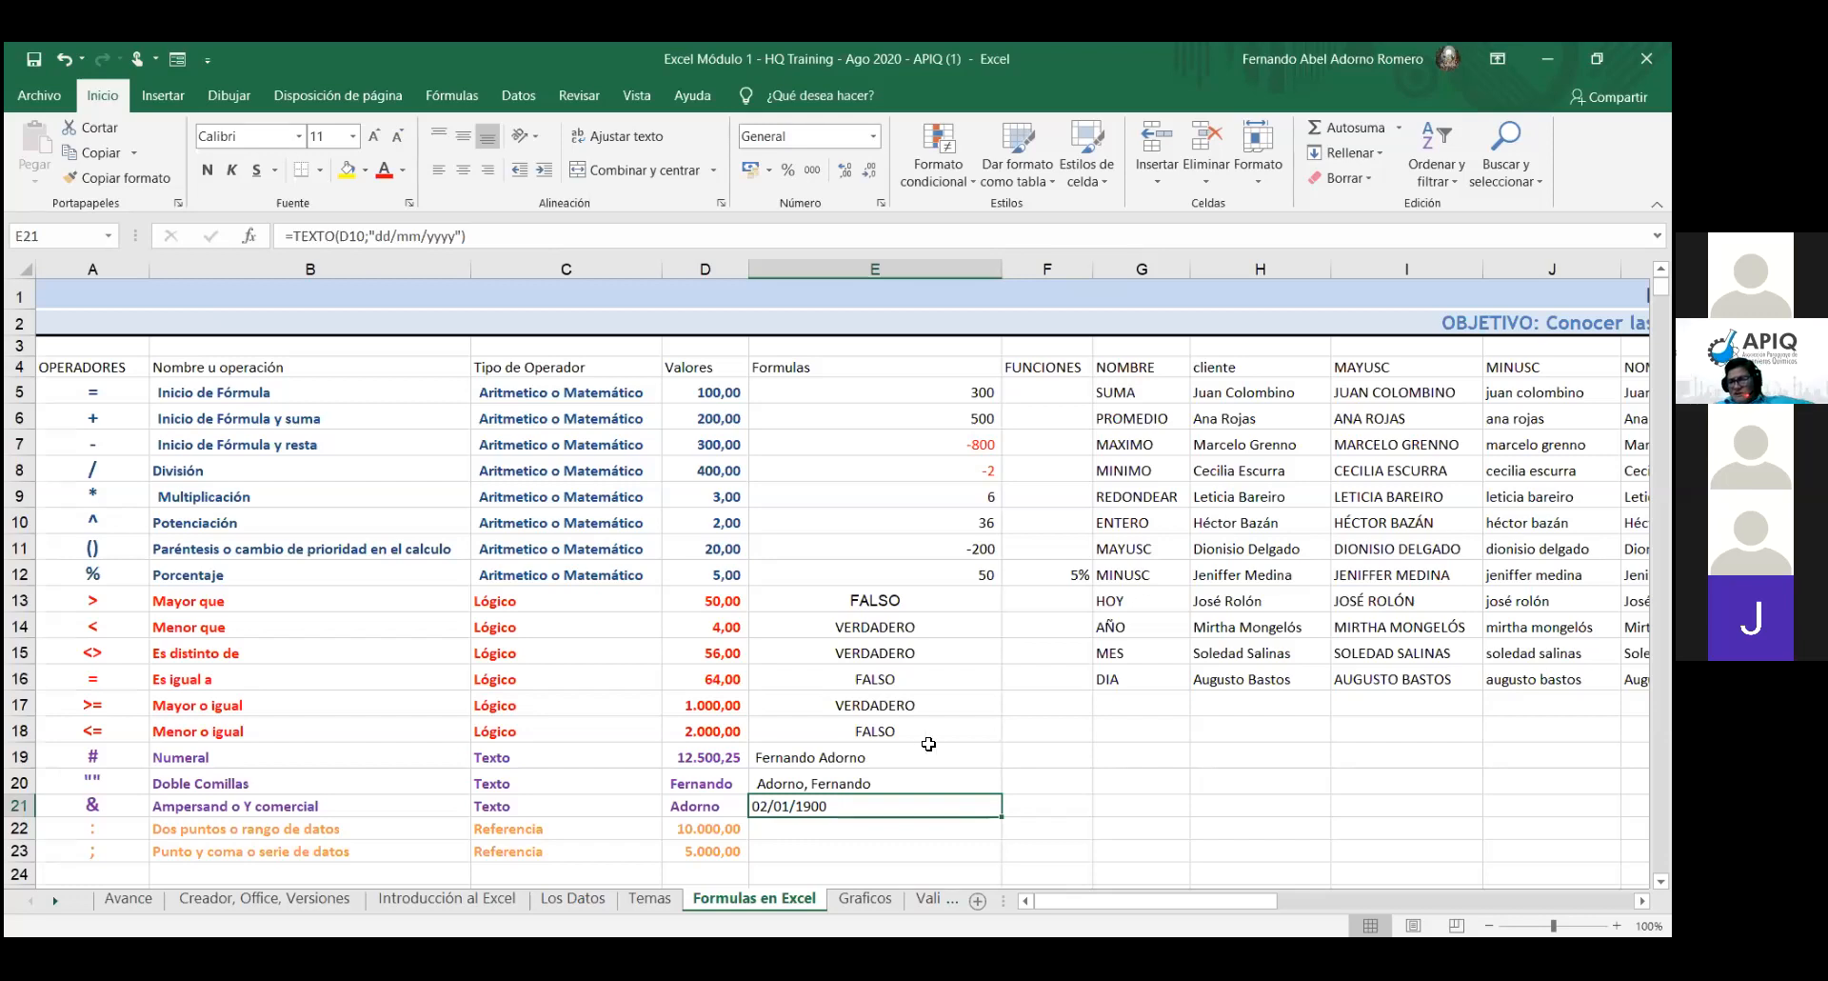
{"action": "double_click", "coordinate": [904, 804]}
{"action": "key", "text": "Return"}
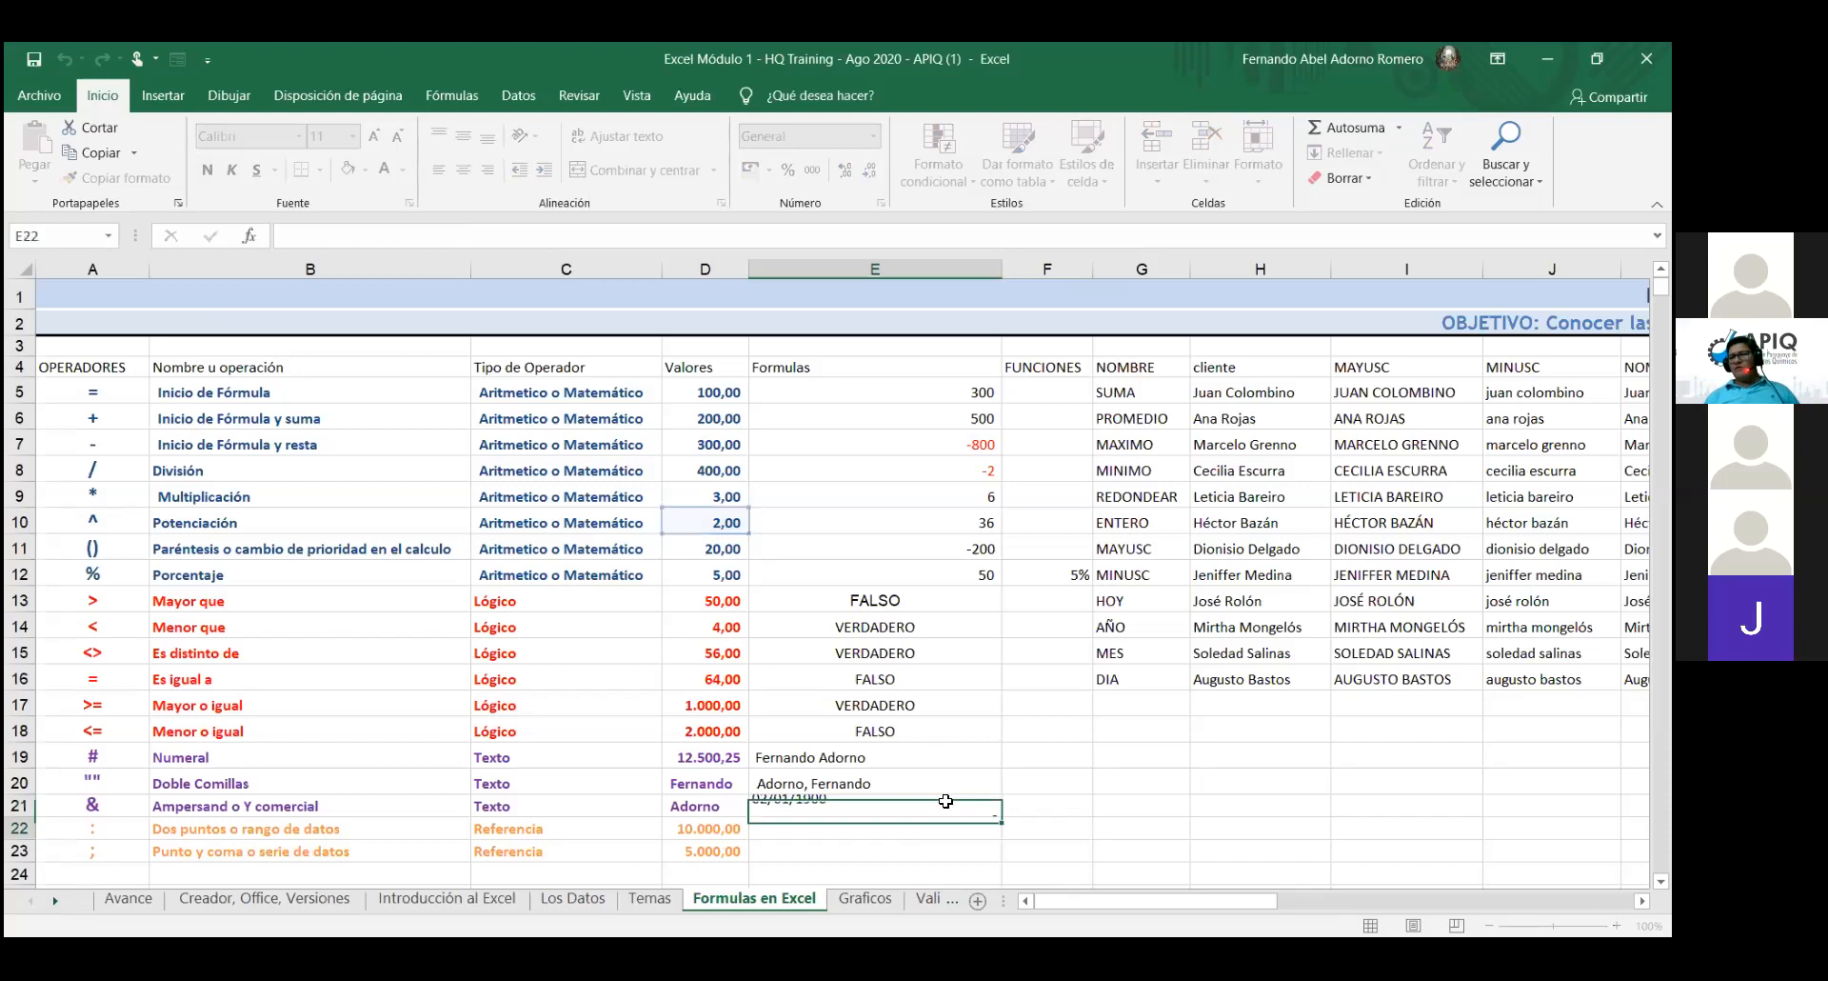
{"action": "left_click", "coordinate": [860, 808]}
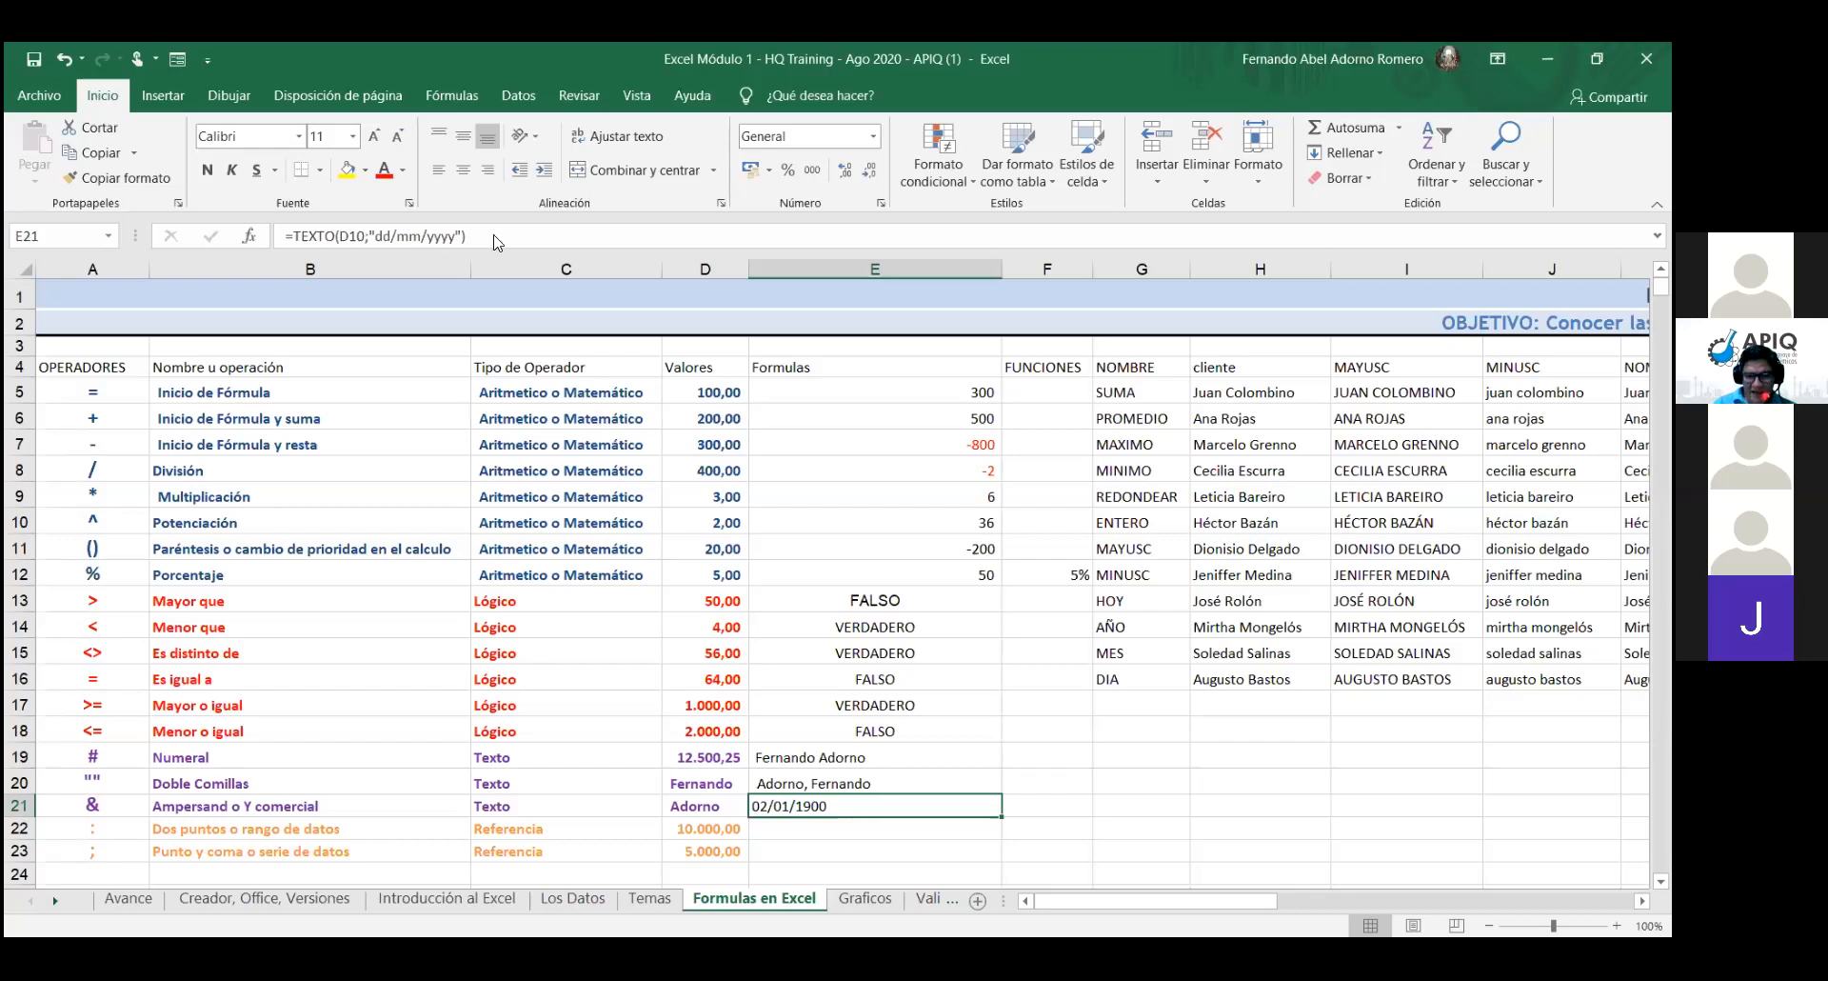
- Edit E21's format string to "mm/dd/yyyy", swapping the month and day codes
{"action": "double_click", "coordinate": [892, 810]}
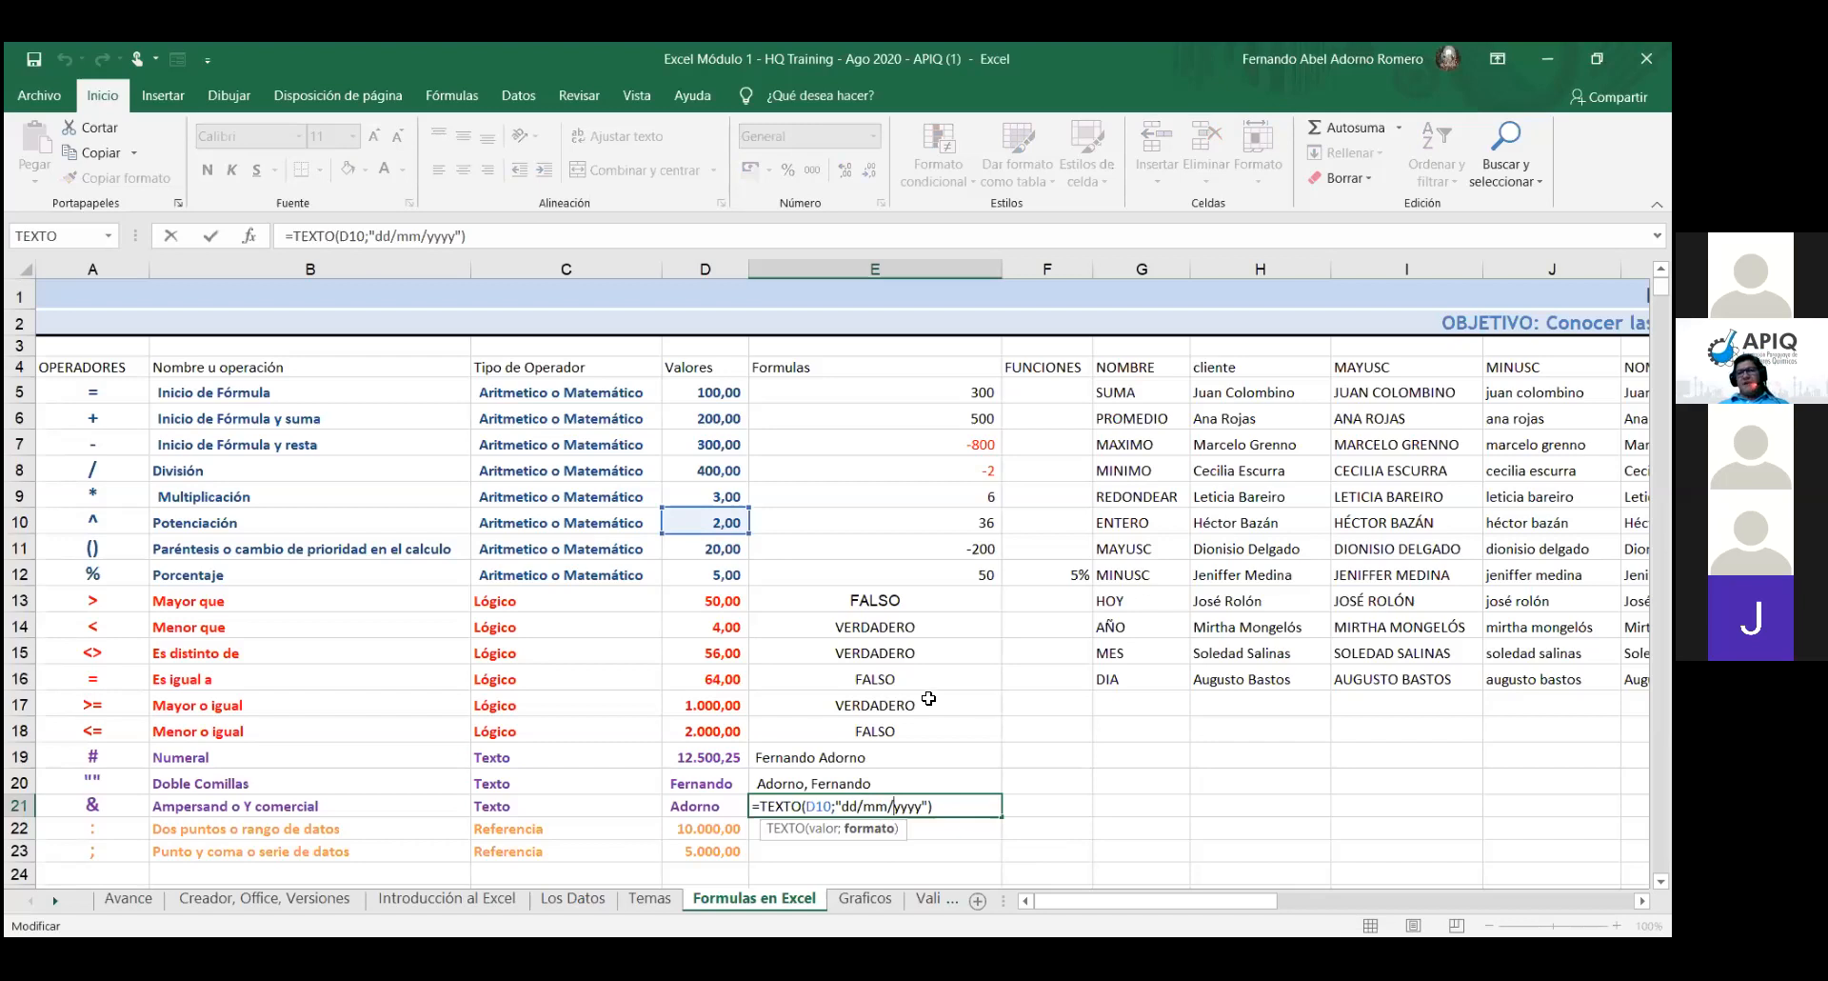
{"action": "key", "text": "BackSpace"}
{"action": "key", "text": "BackSpace"}
{"action": "type", "text": "mm"}
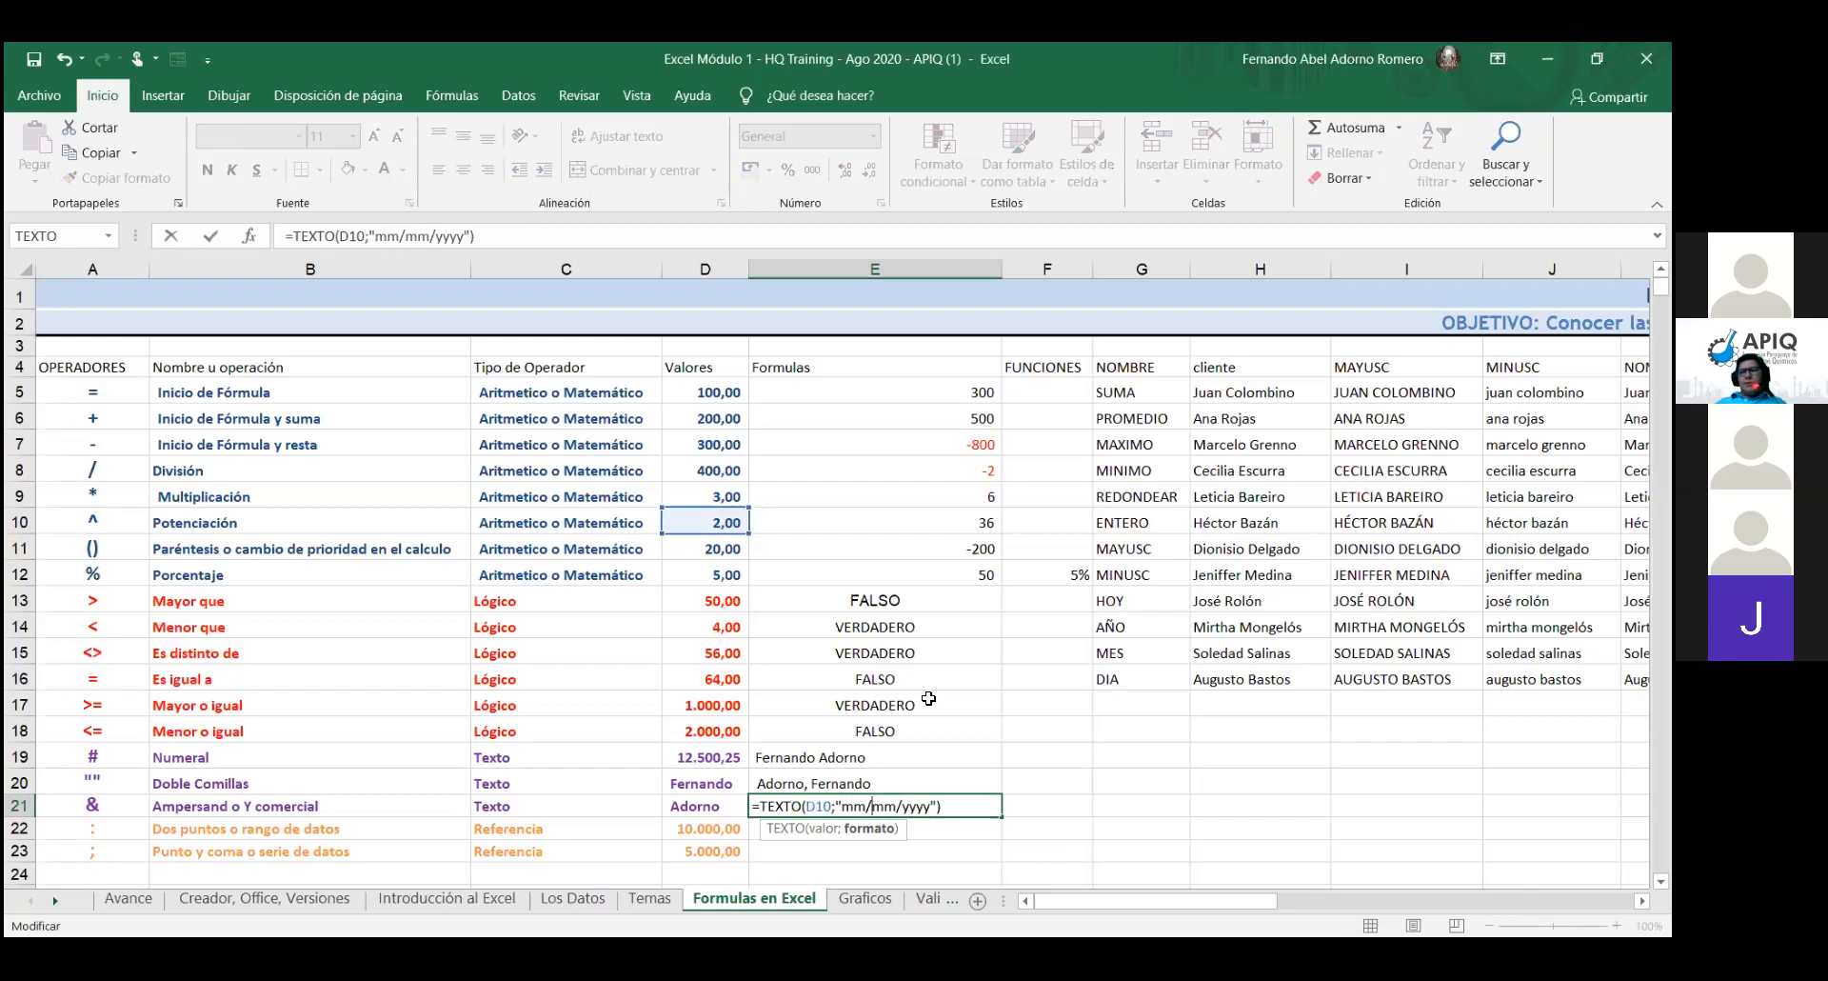
{"action": "key", "text": "BackSpace"}
{"action": "key", "text": "BackSpace"}
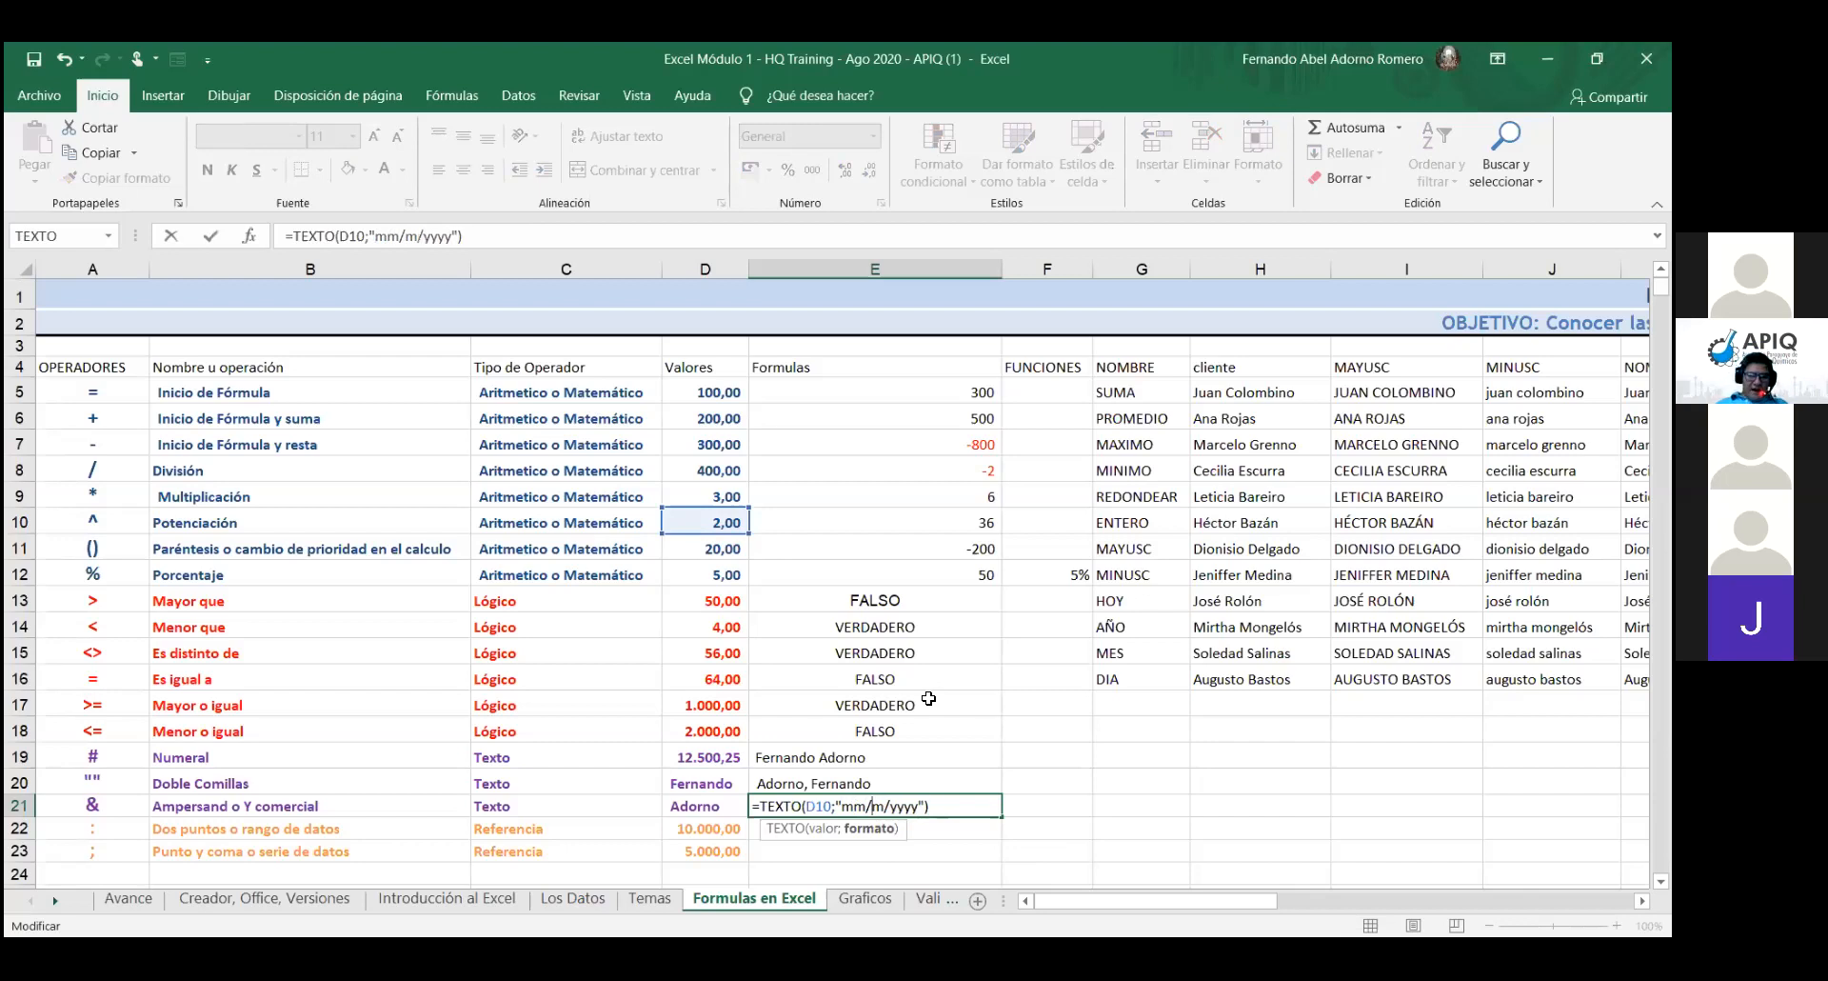
{"action": "type", "text": "dd"}
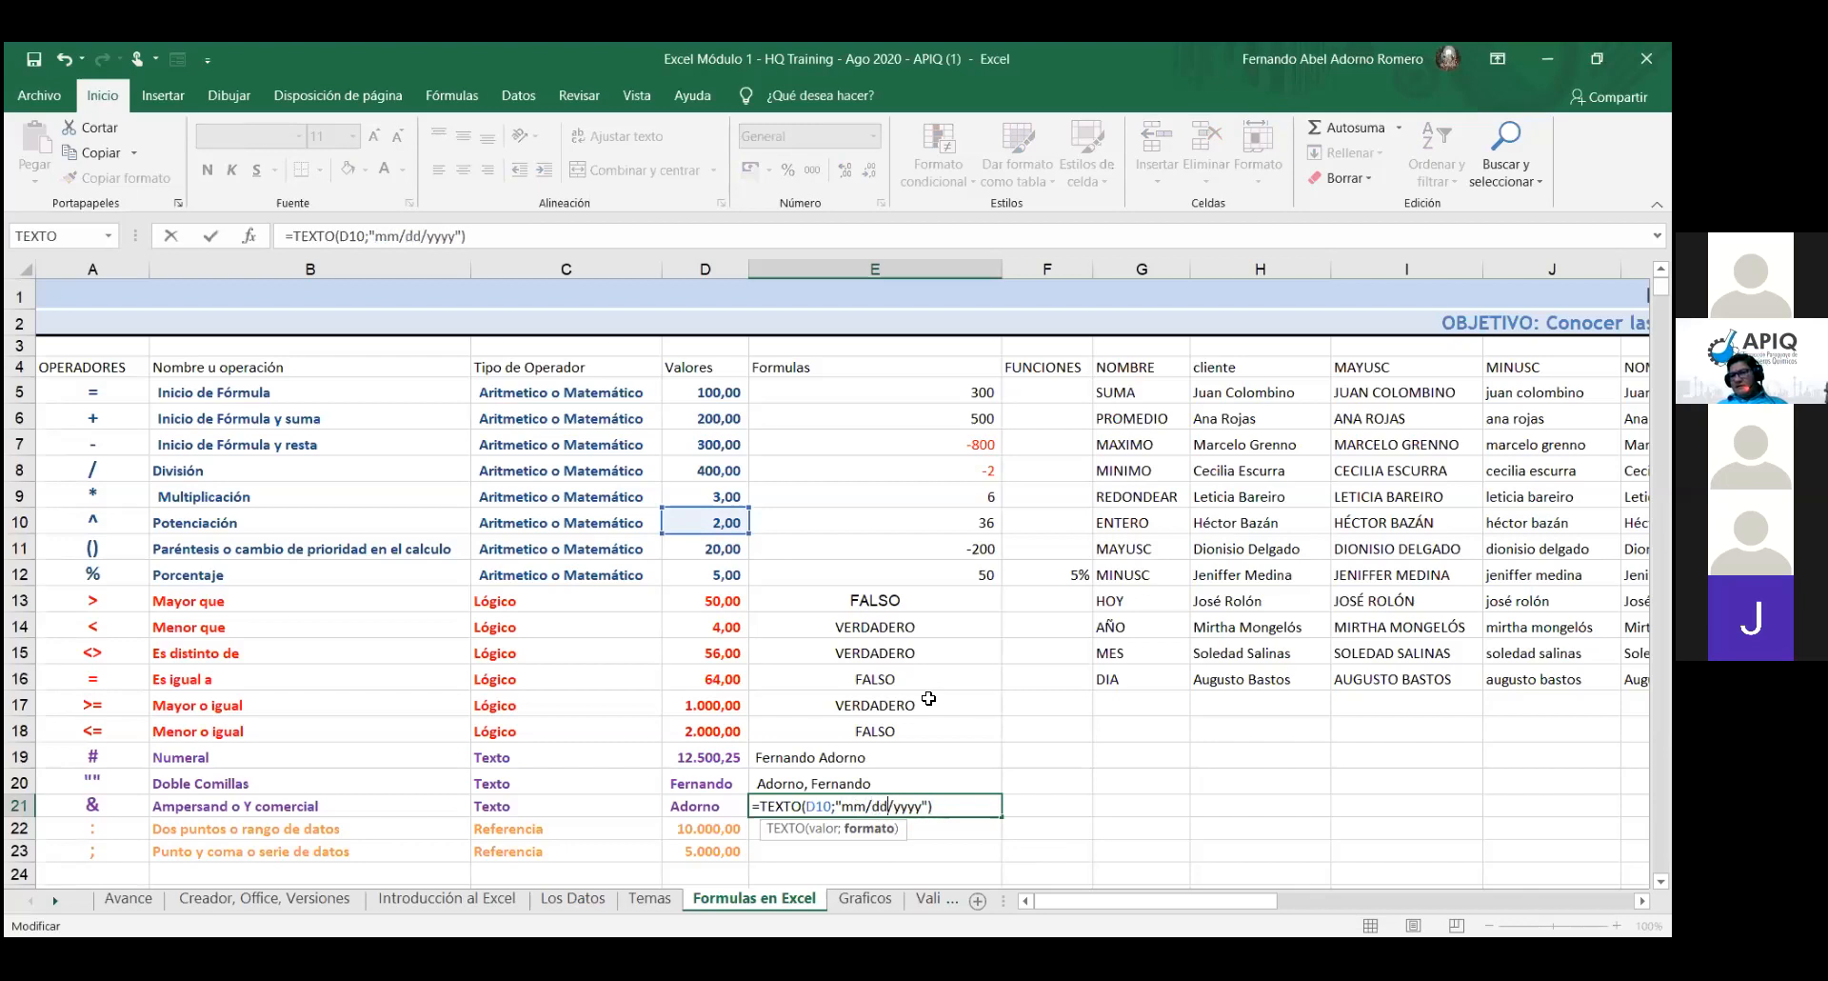
{"action": "key", "text": "Return"}
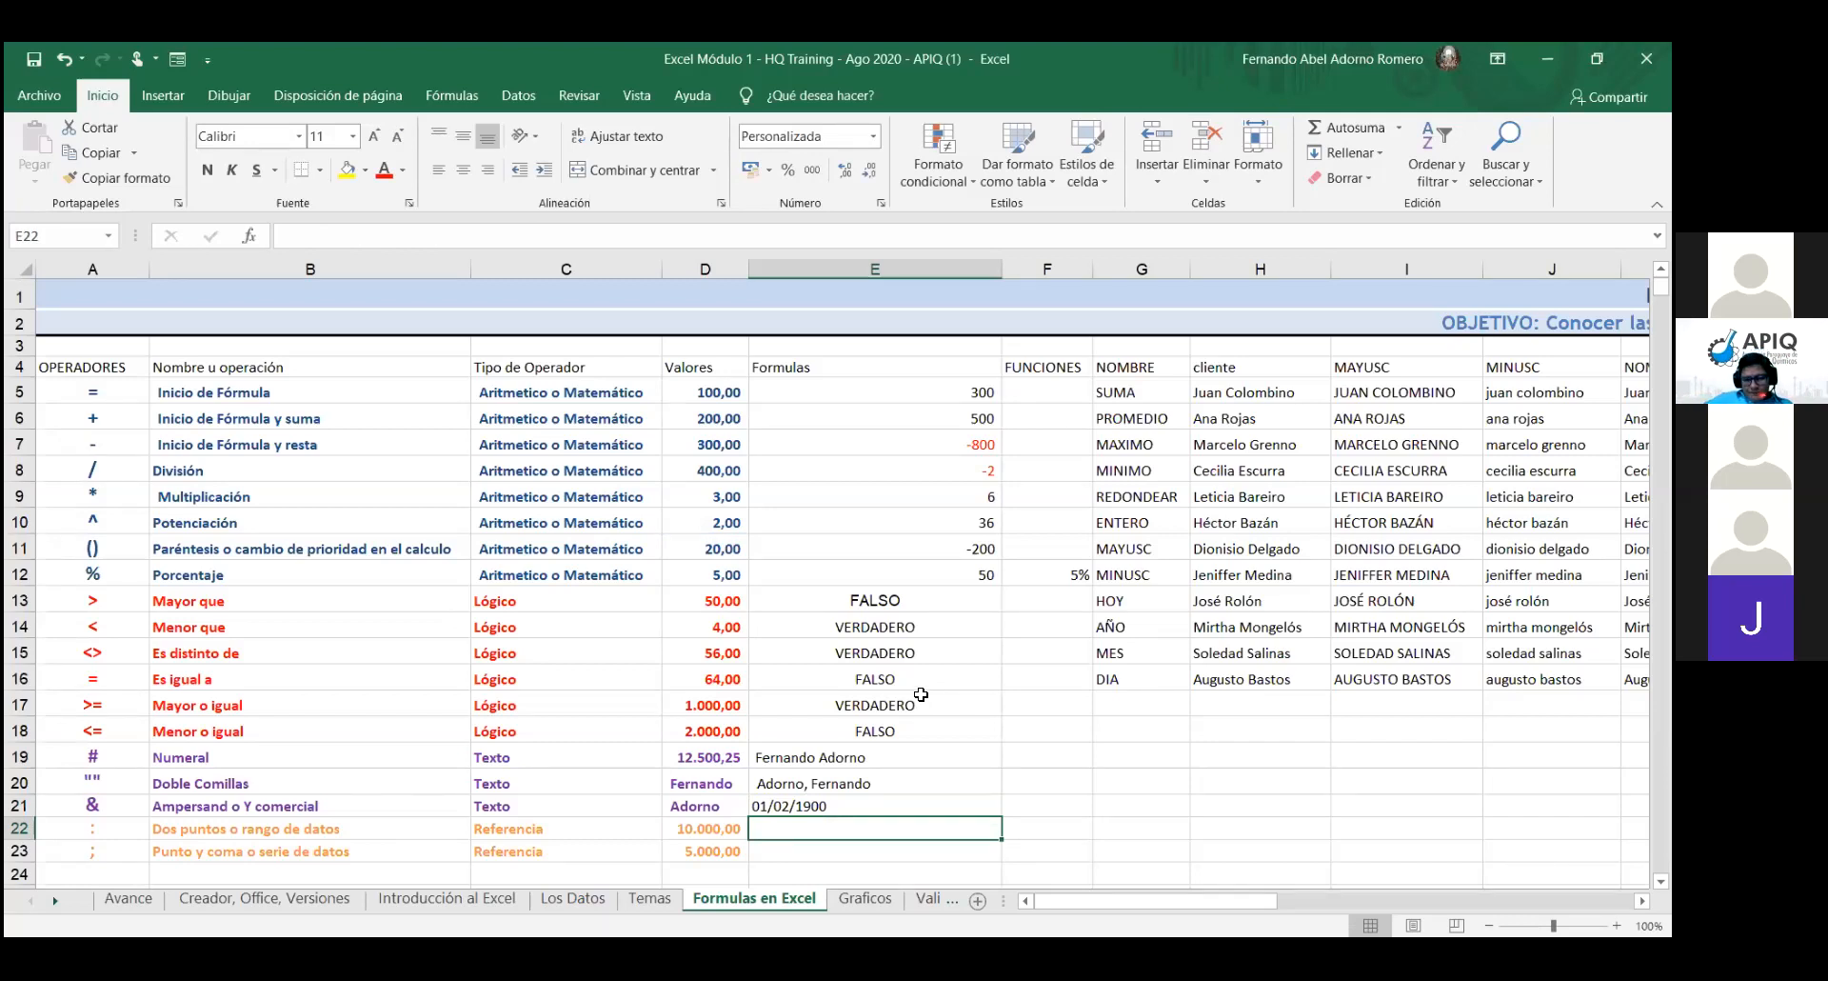
{"action": "left_click", "coordinate": [731, 525]}
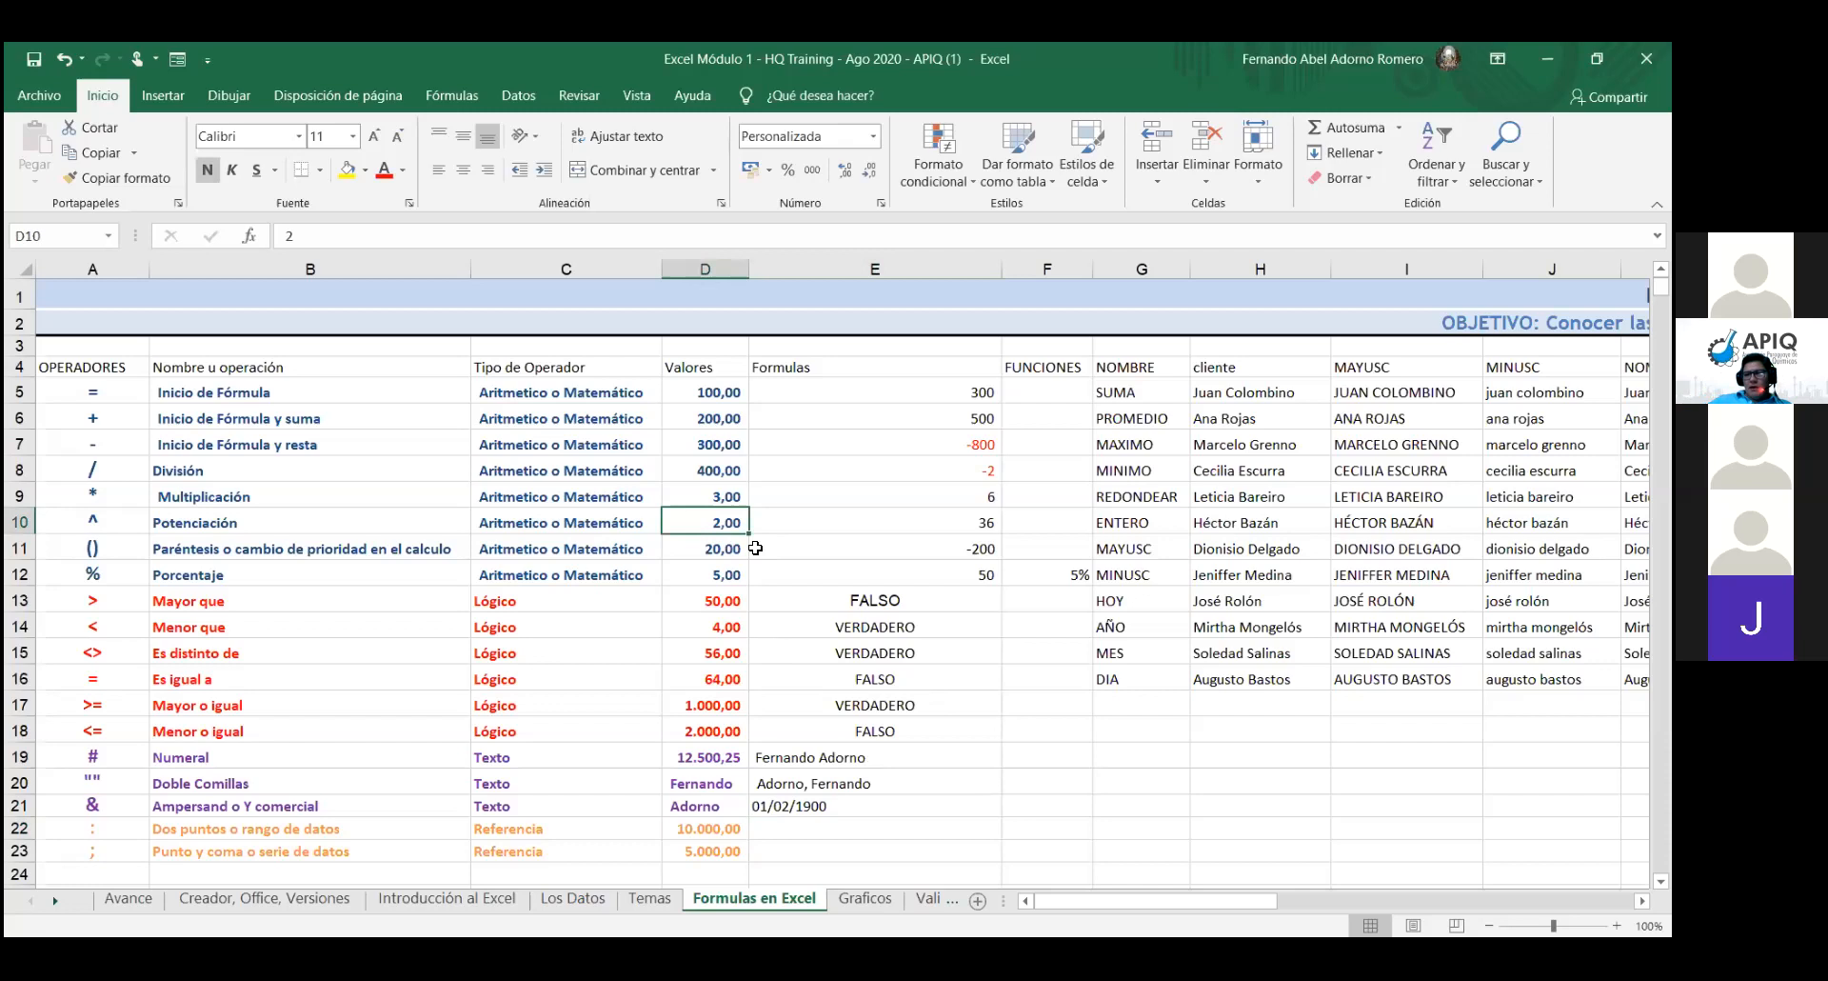
{"action": "key", "text": "ctrl+semicolon"}
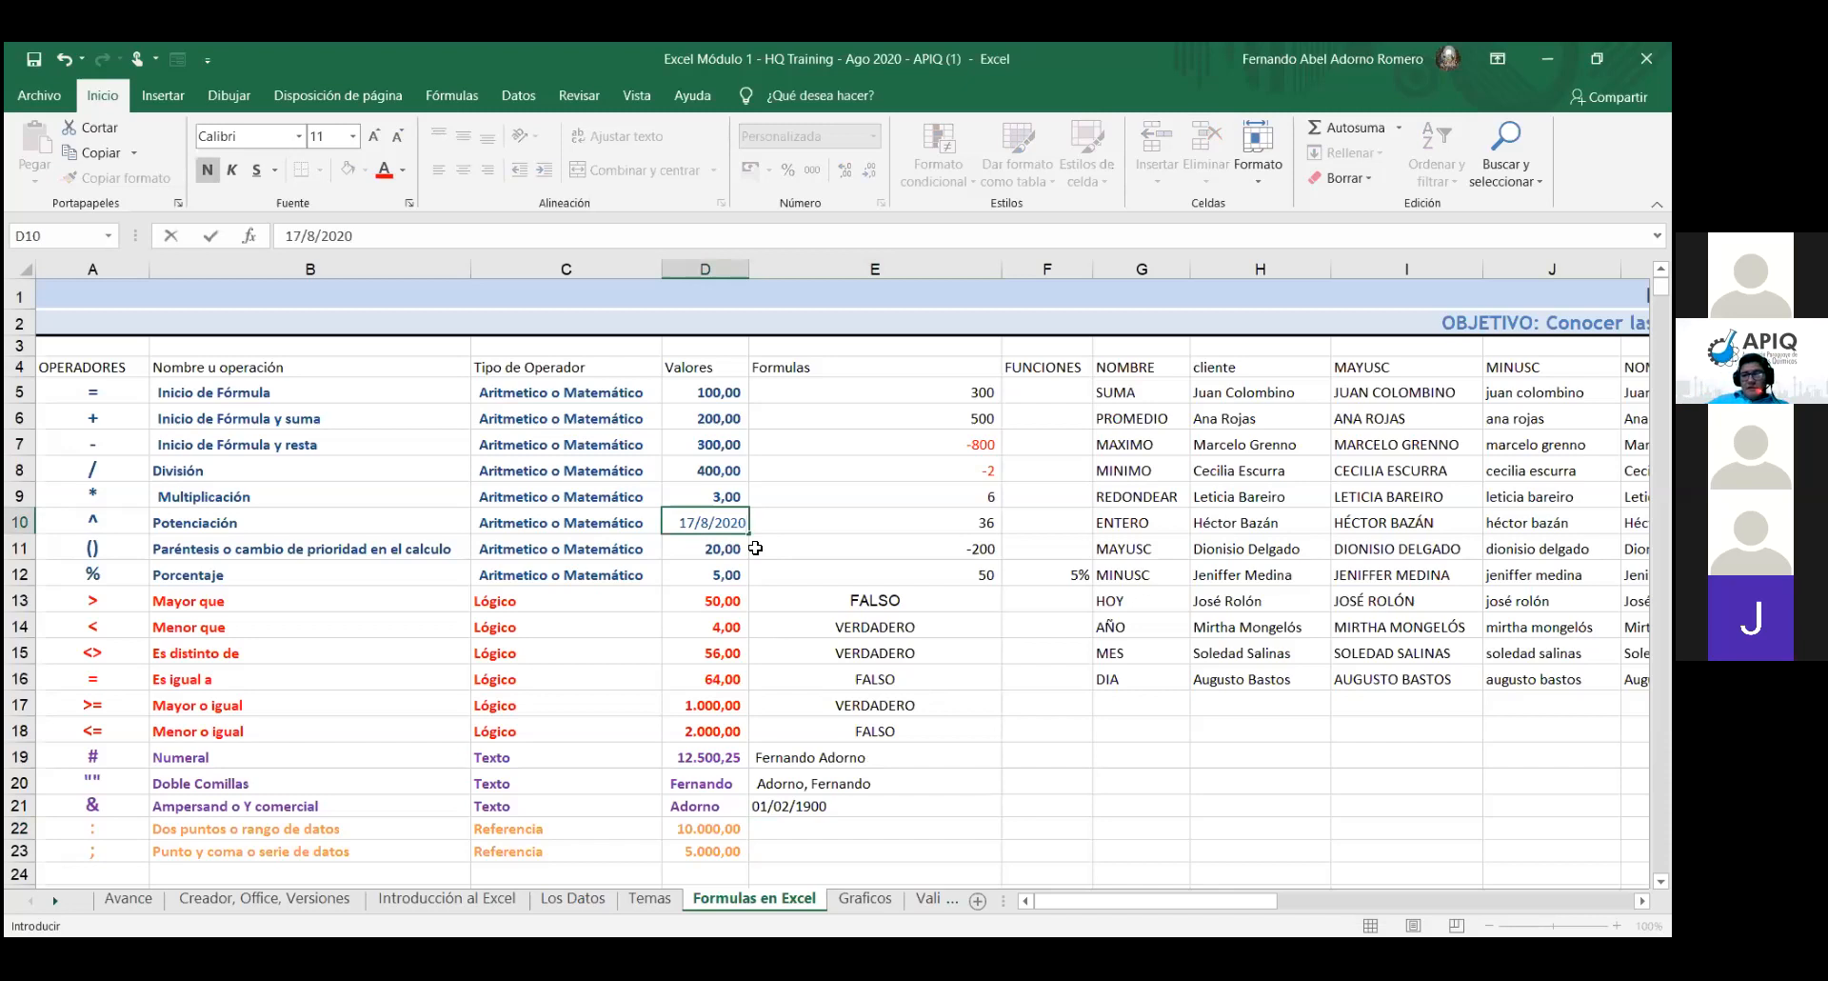
{"action": "key", "text": "Return"}
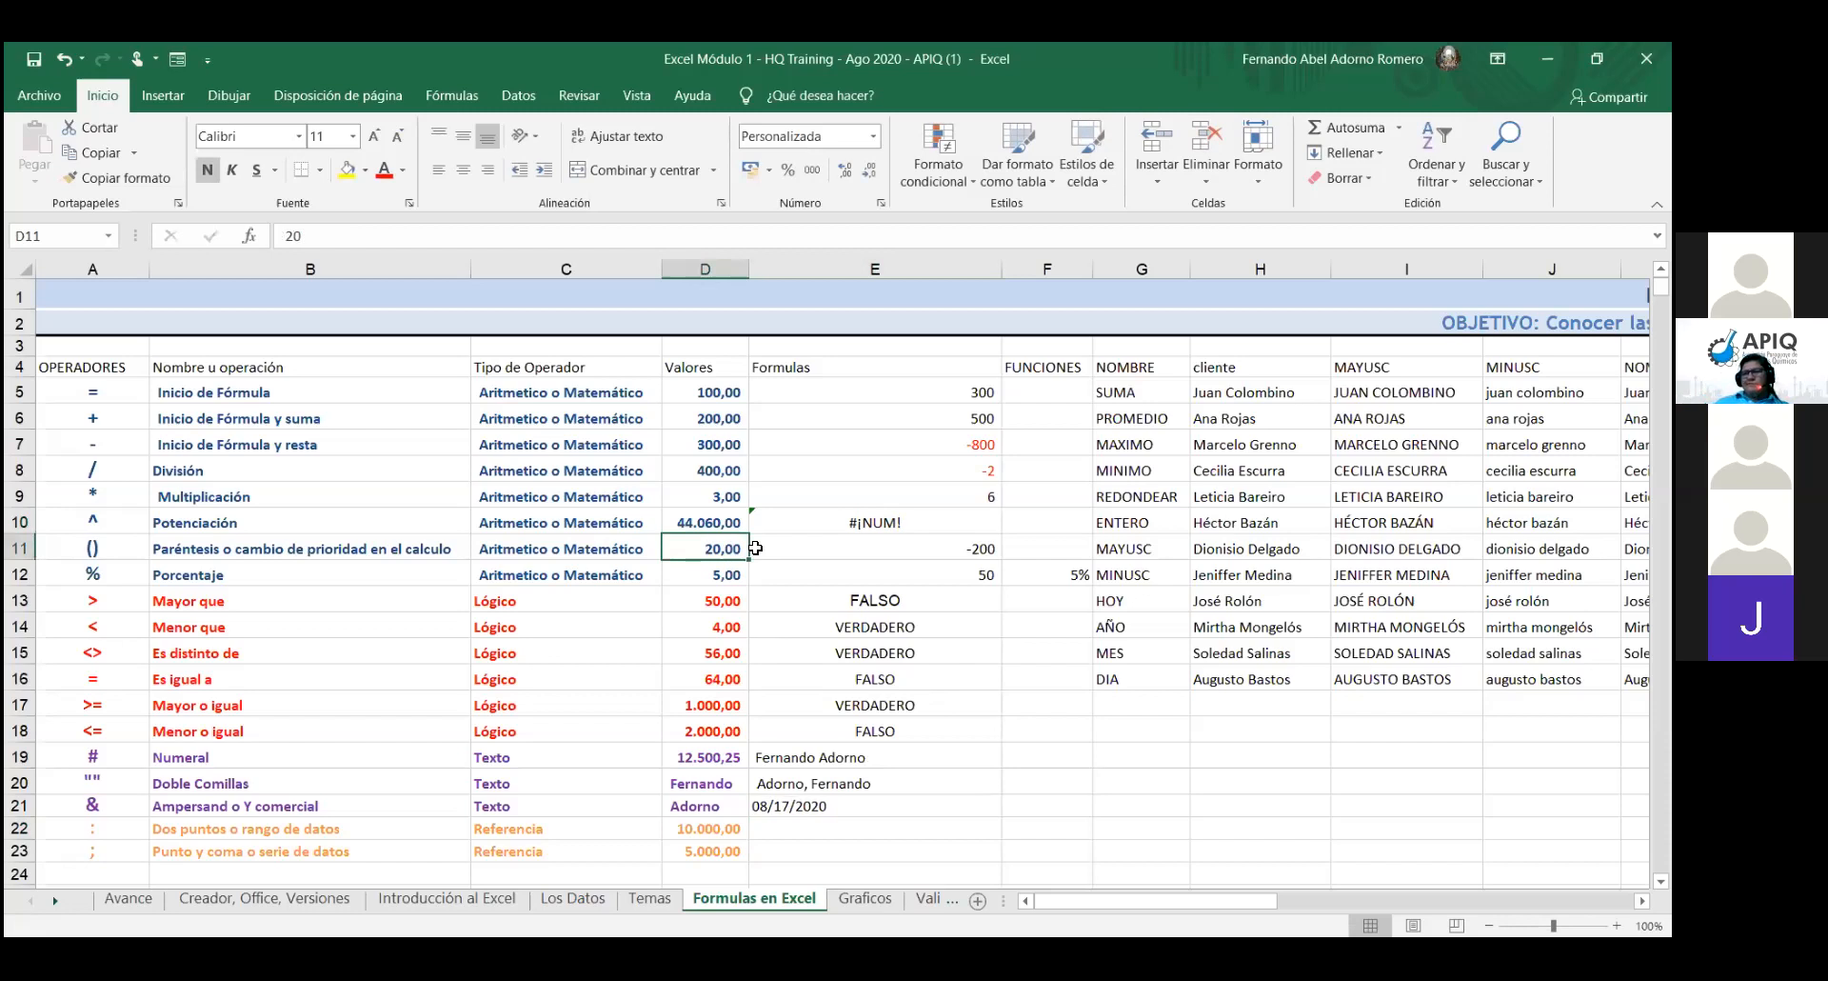
{"action": "key", "text": "Up"}
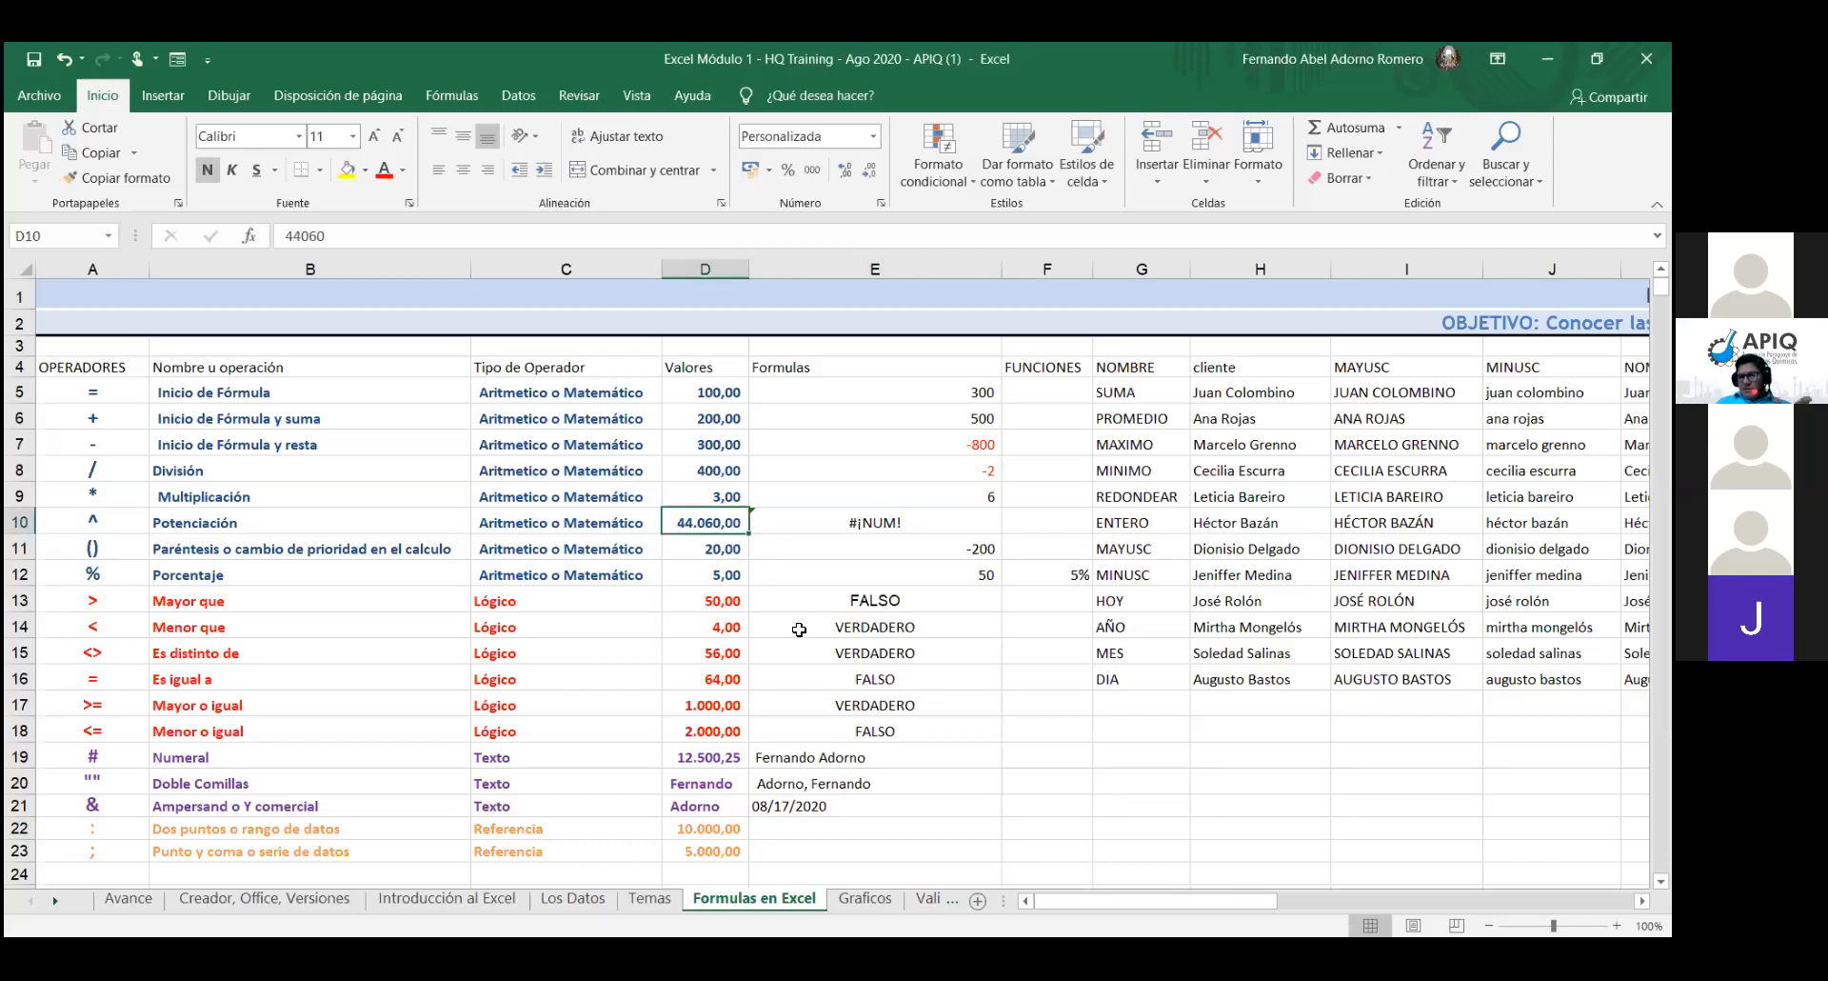
- Check D10's value, then clear the date pattern from E21's formula, leaving =TEXTO(D10;"")
{"action": "left_click", "coordinate": [807, 812]}
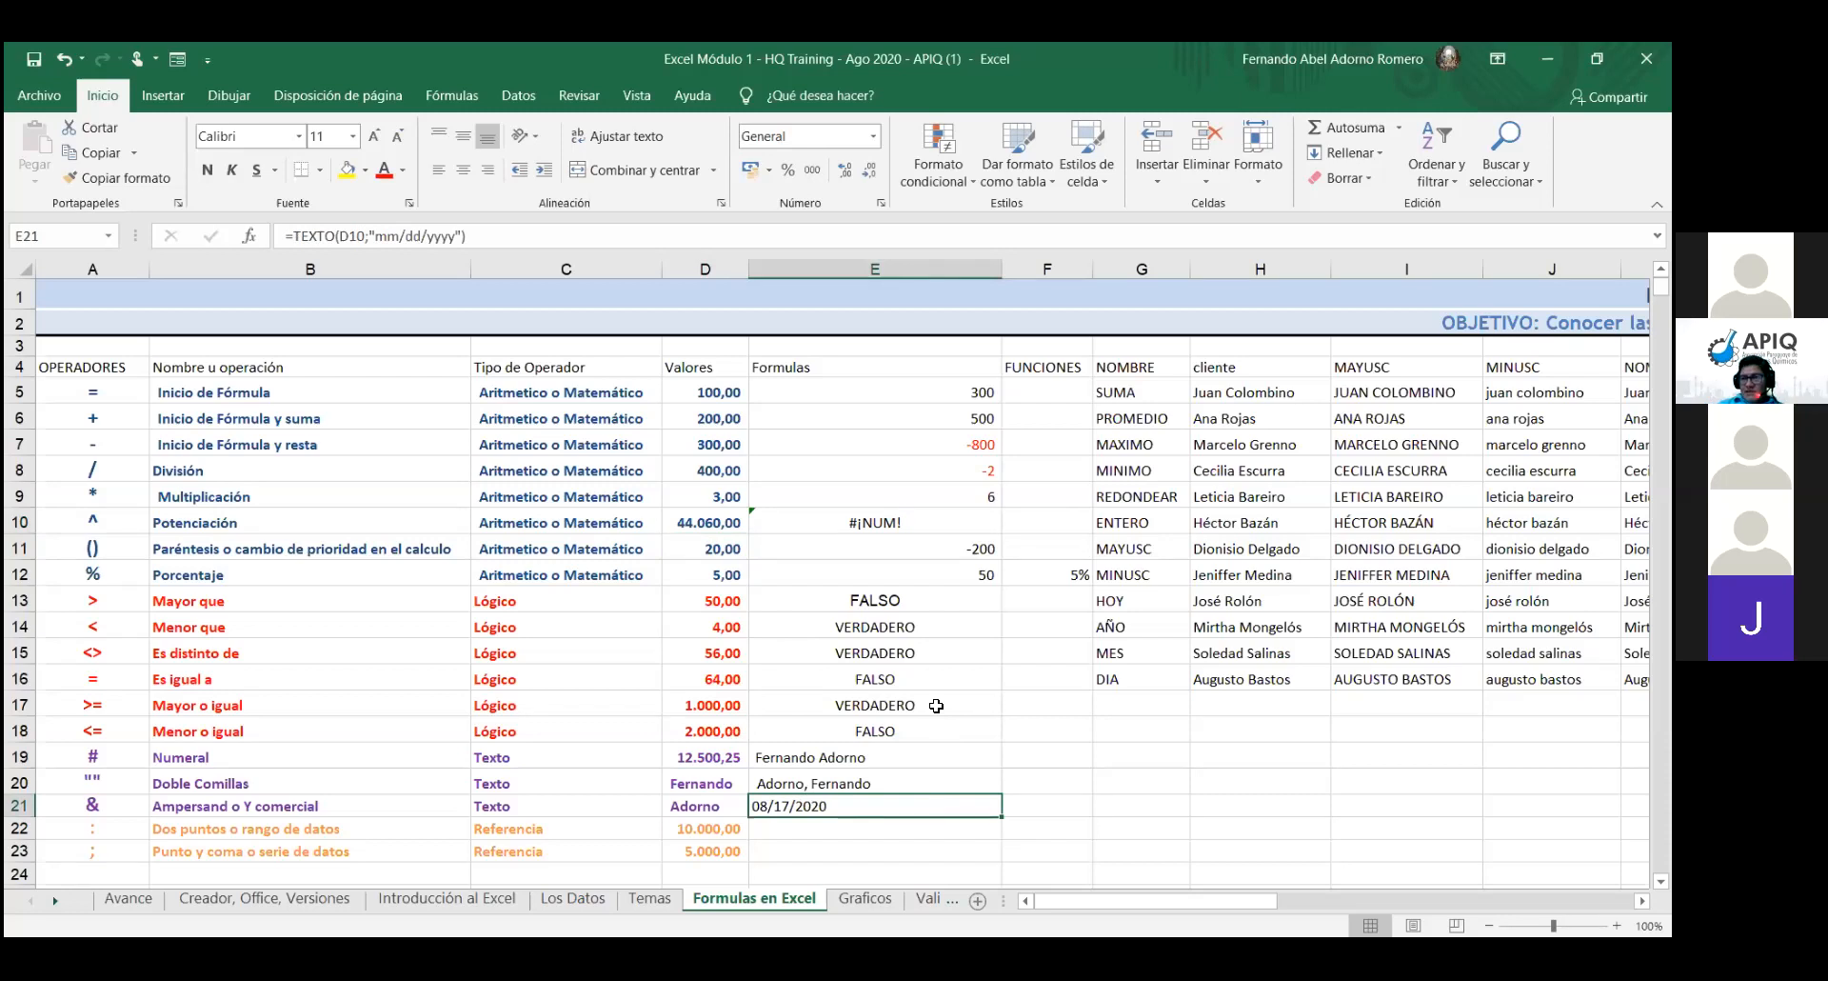
{"action": "left_click", "coordinate": [713, 529]}
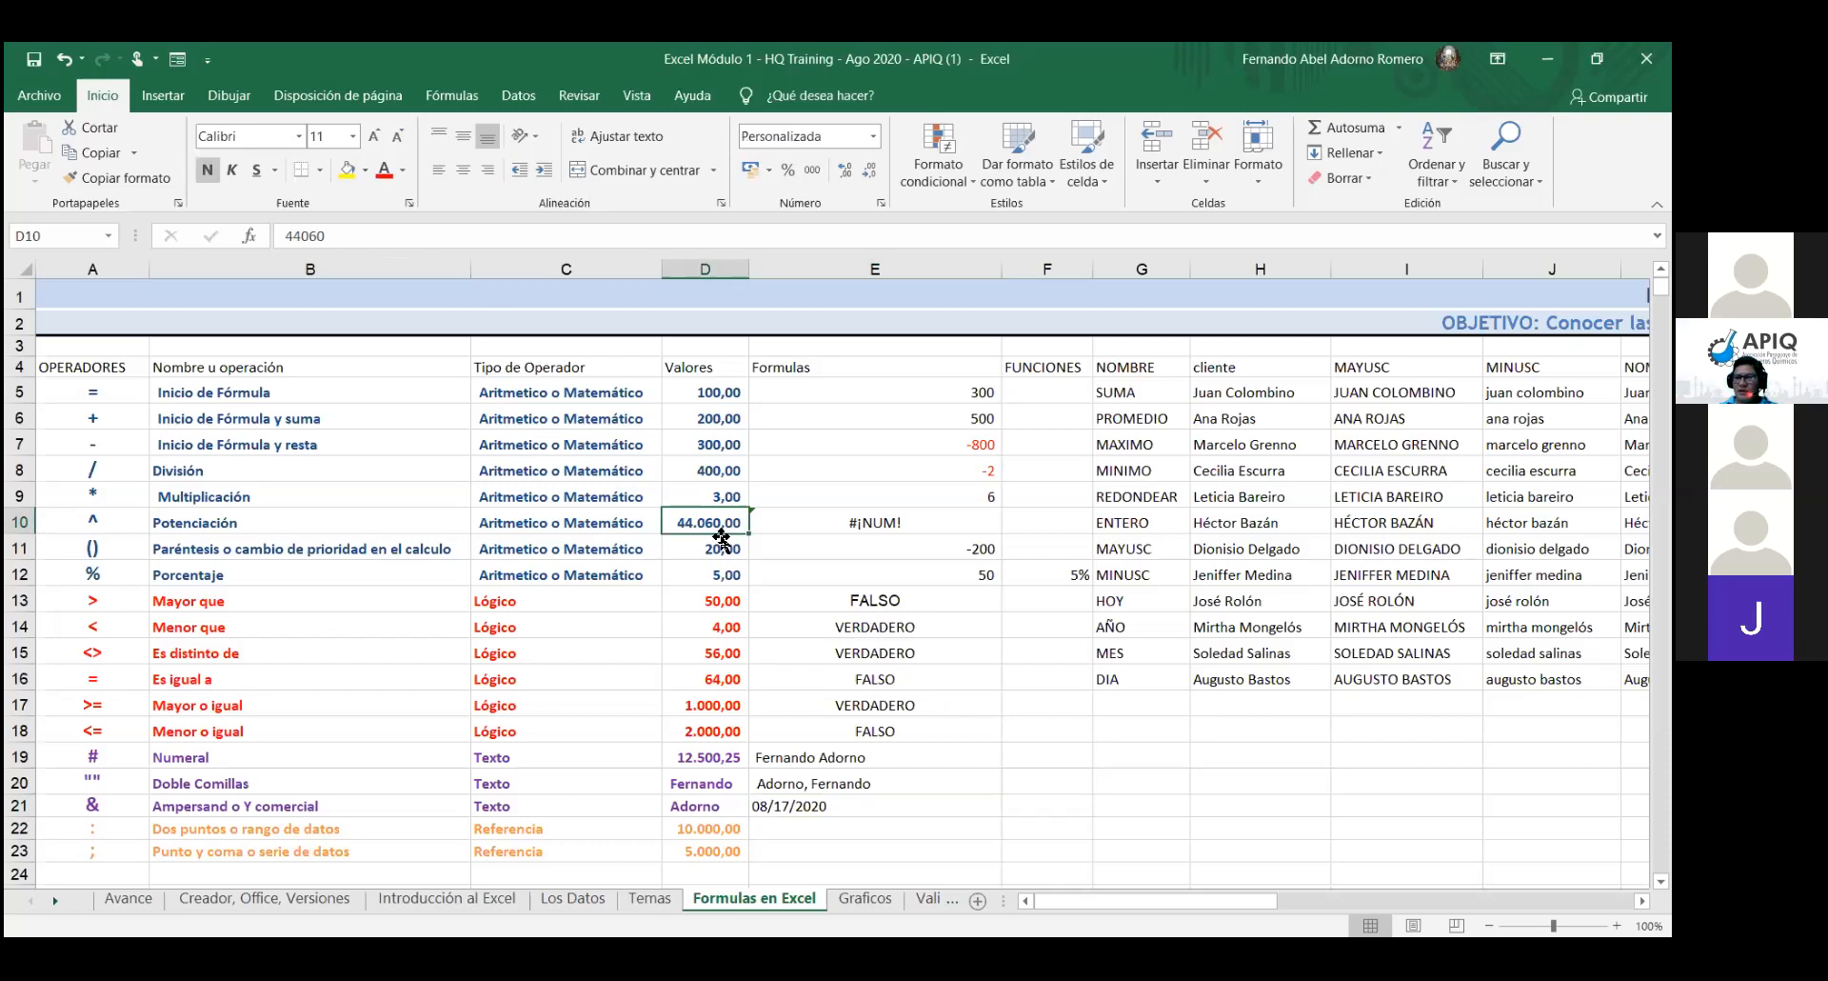
{"action": "left_click", "coordinate": [842, 808]}
{"action": "double_click", "coordinate": [843, 809]}
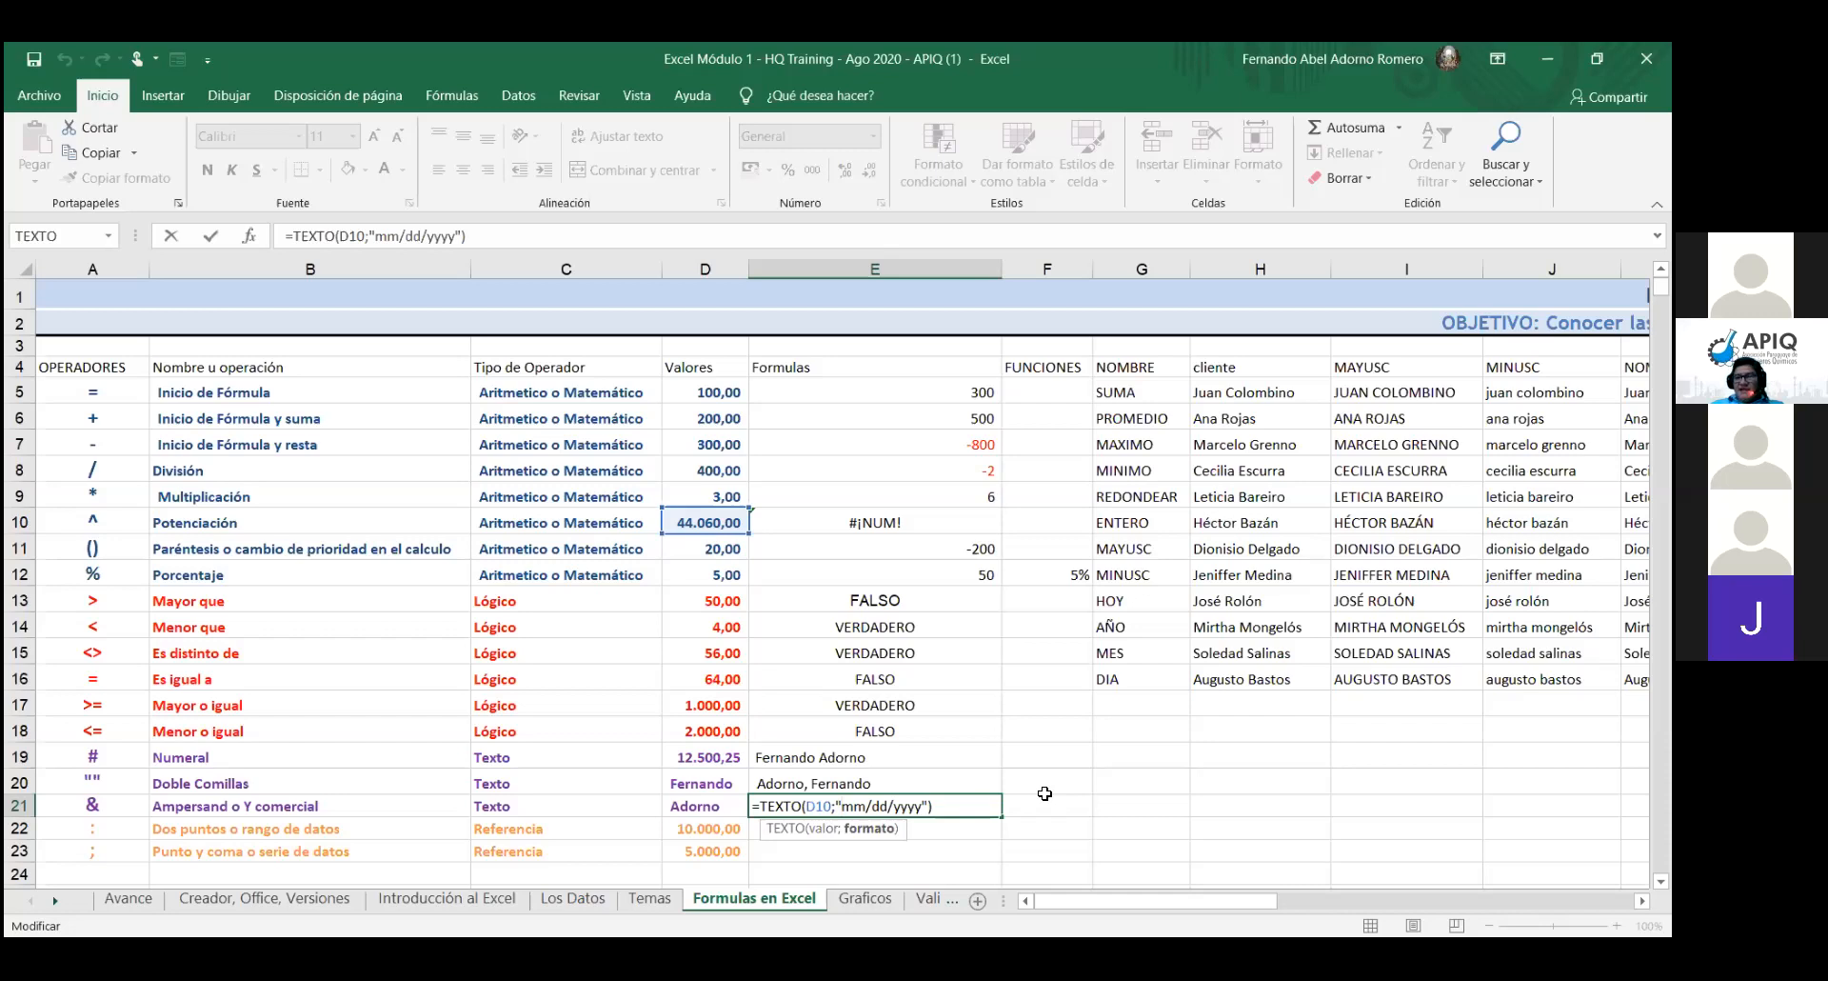
{"action": "key", "text": "Delete"}
{"action": "key", "text": "Delete"}
{"action": "key", "text": "Delete"}
{"action": "key", "text": "Delete"}
{"action": "key", "text": "Delete"}
{"action": "key", "text": "Delete"}
{"action": "key", "text": "Delete"}
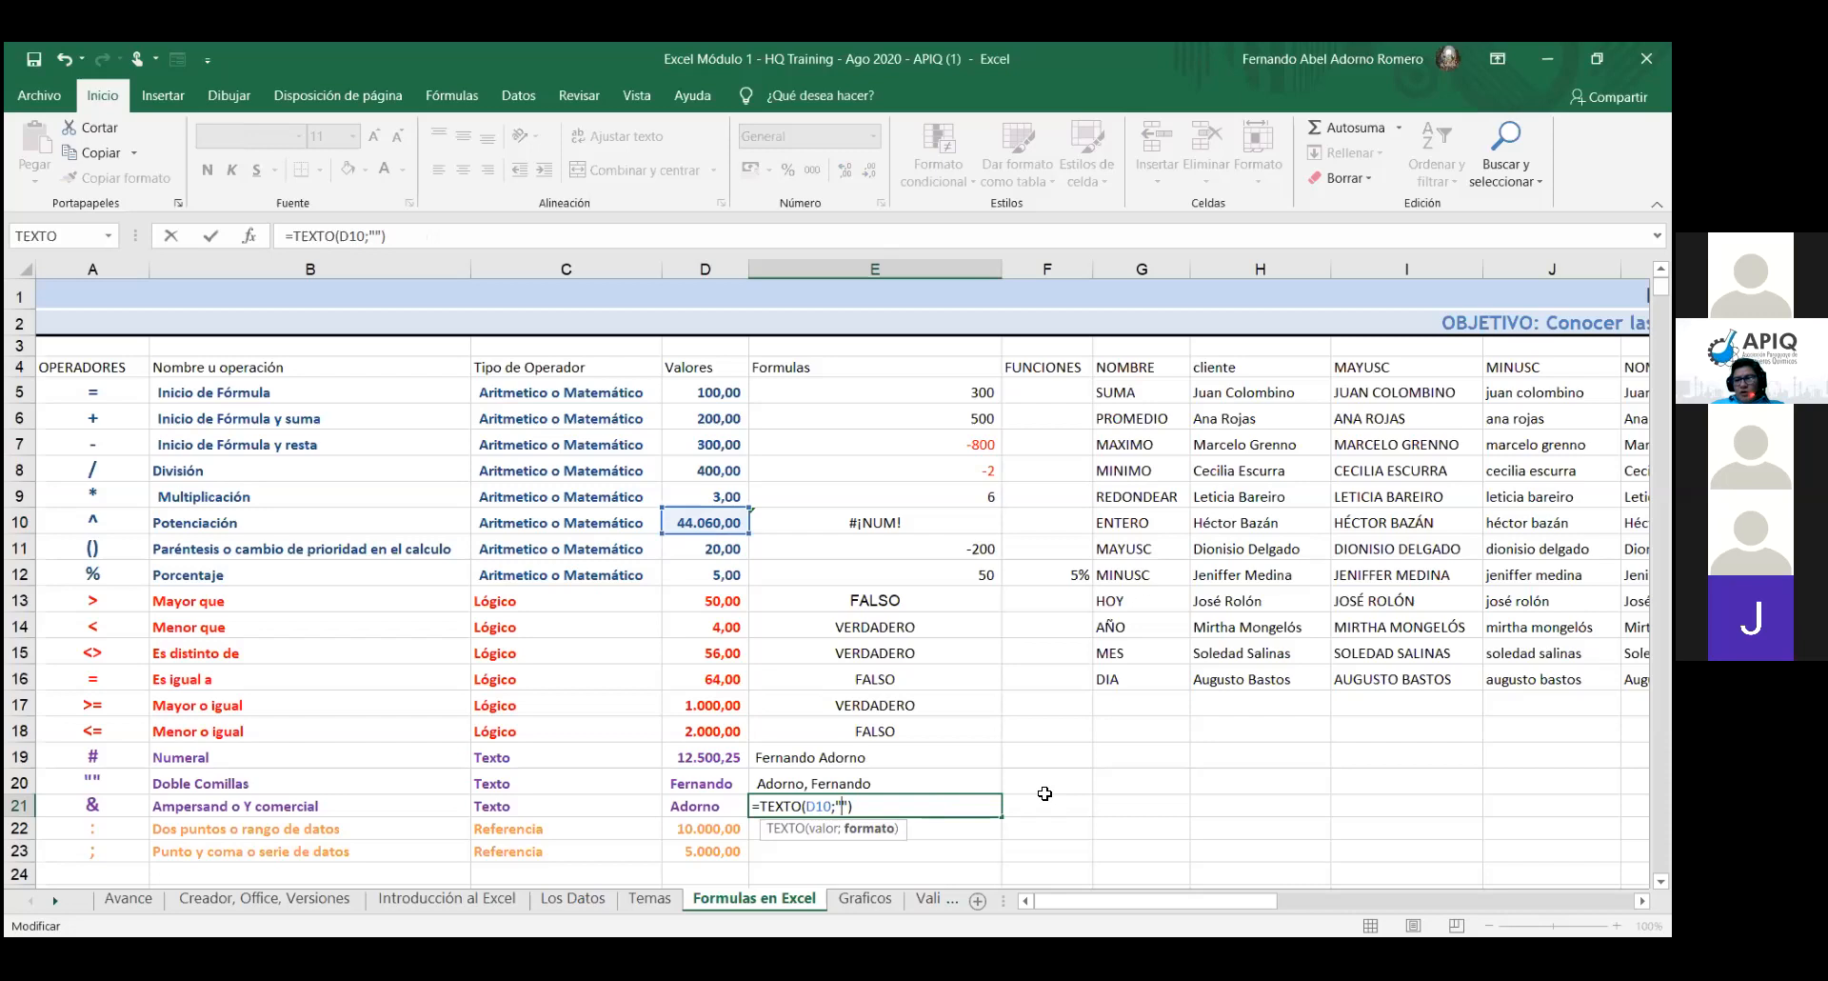
- Give E21 the format "$#,##0.00" so it shows D10 as $44060,000
{"action": "type", "text": "$"}
{"action": "type", "text": "#"}
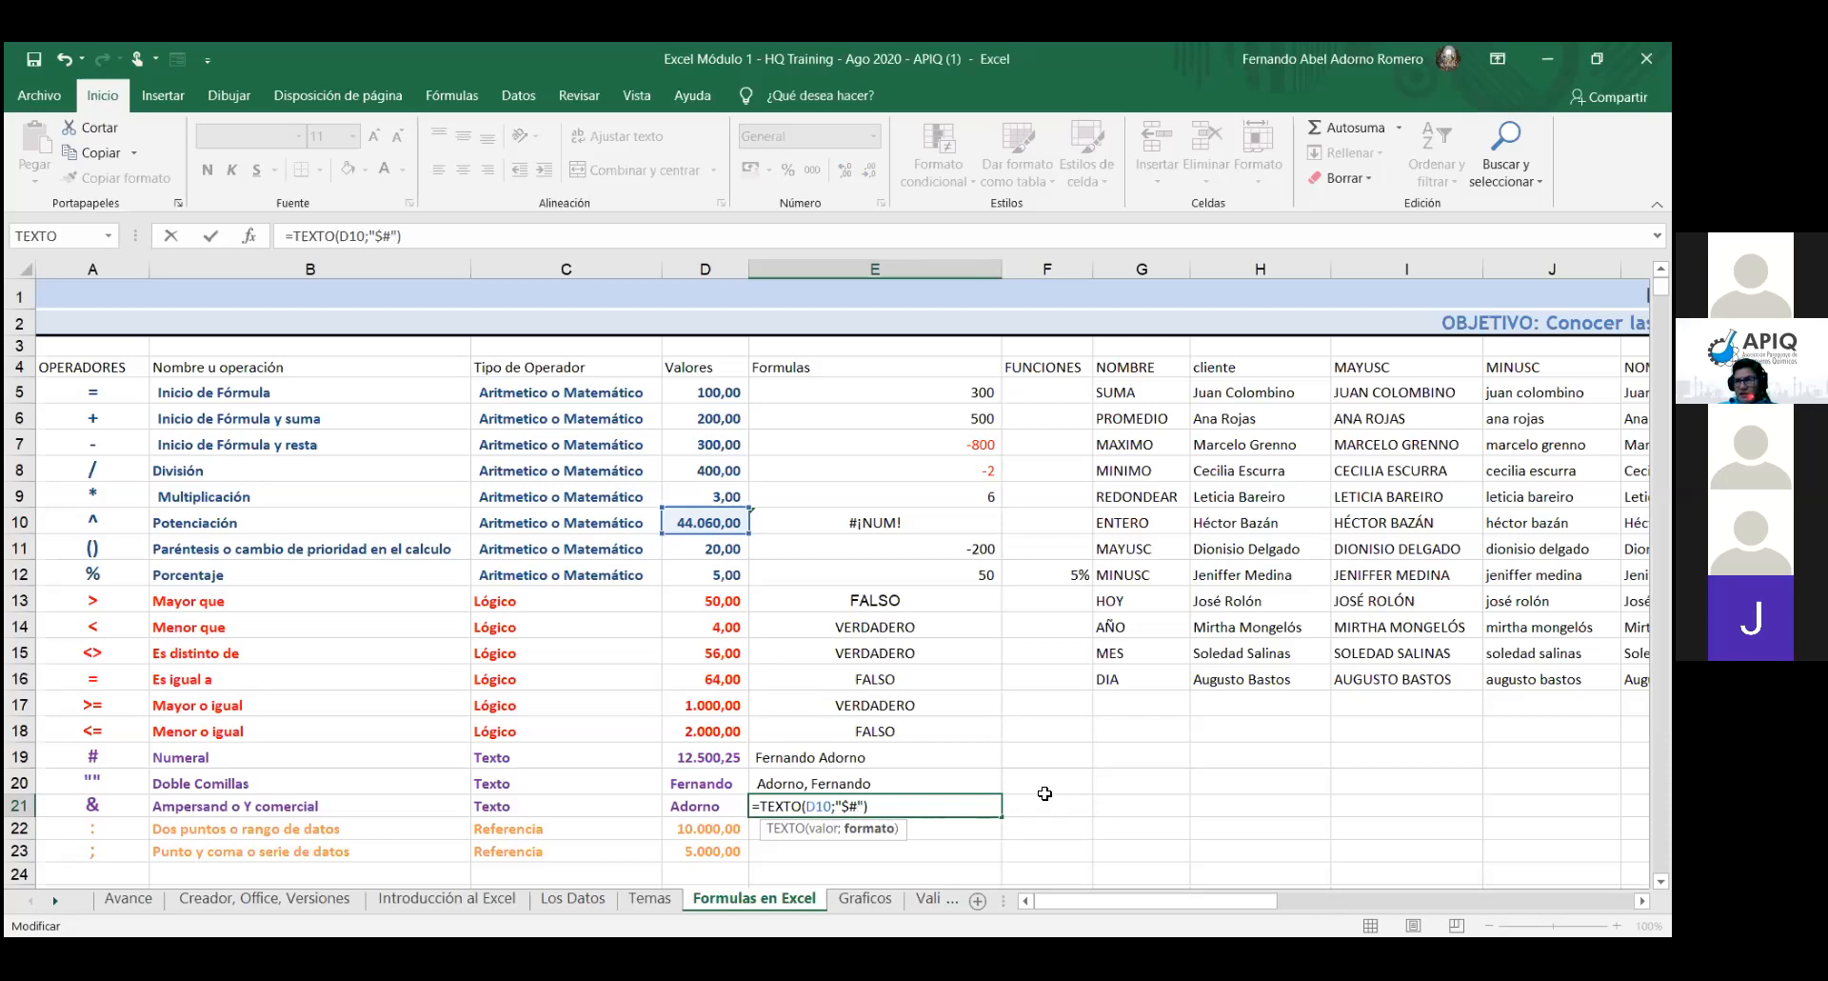
{"action": "type", "text": ","}
{"action": "type", "text": "##"}
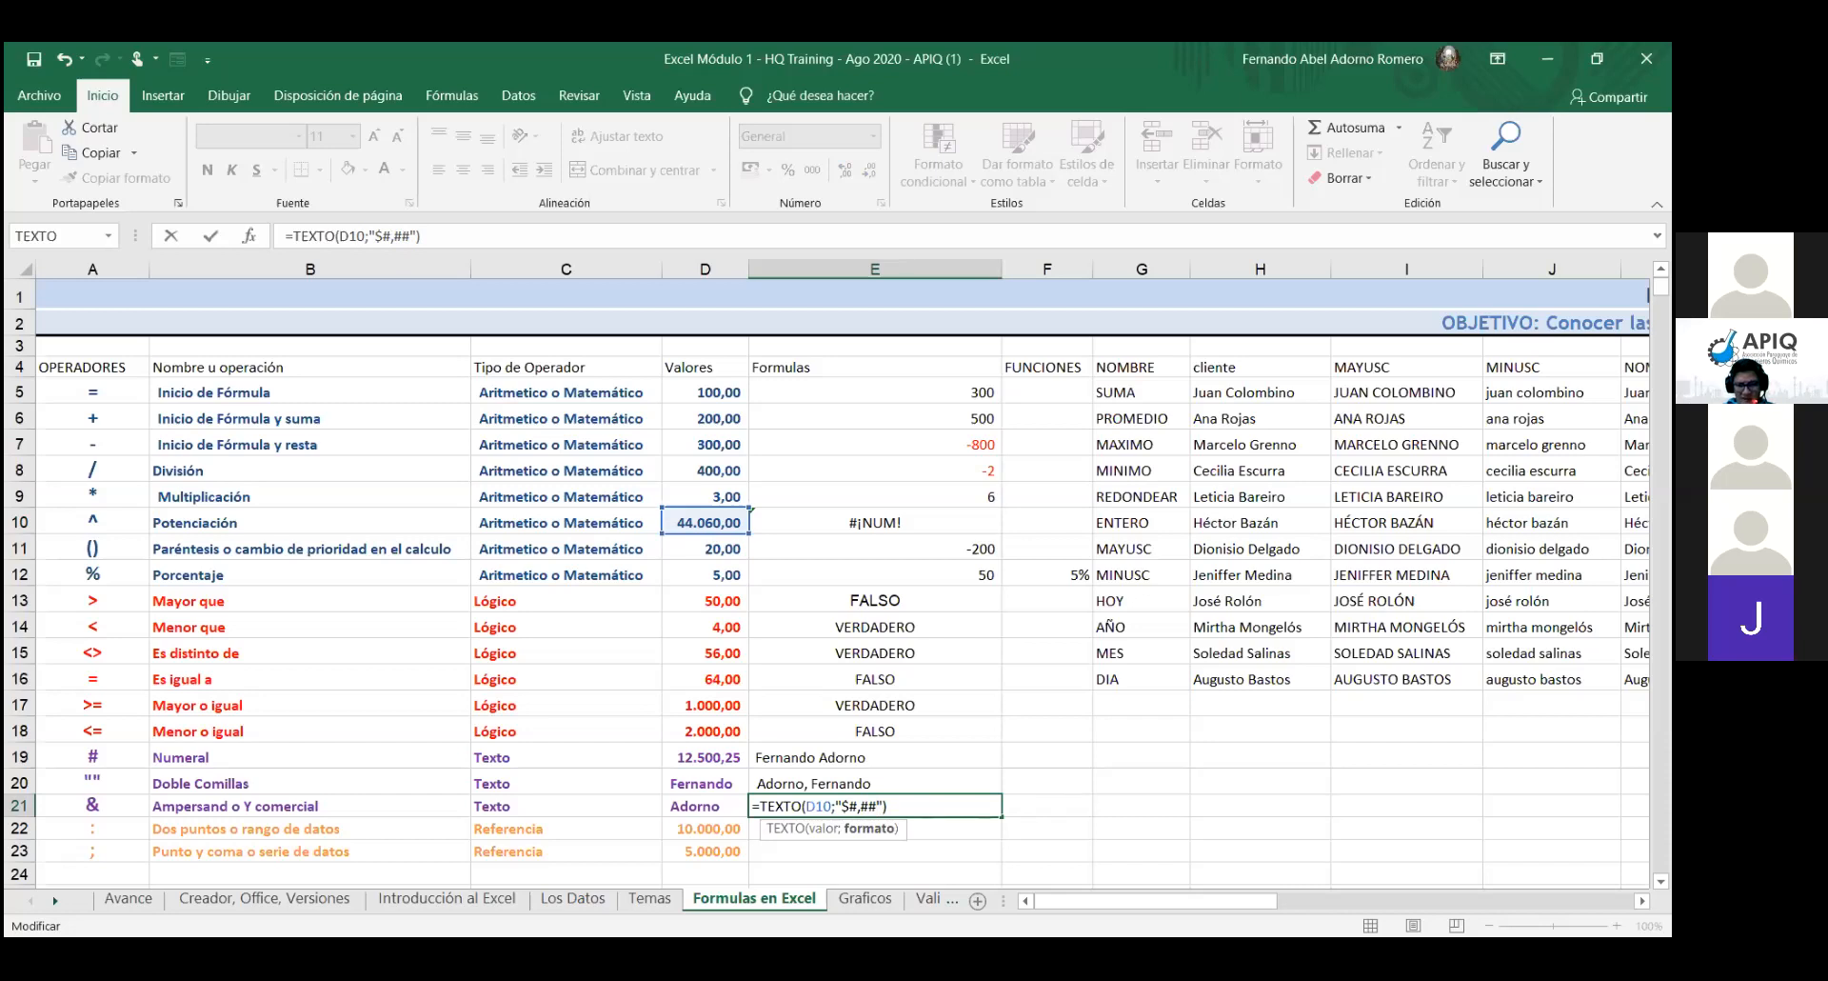
{"action": "type", "text": "0."}
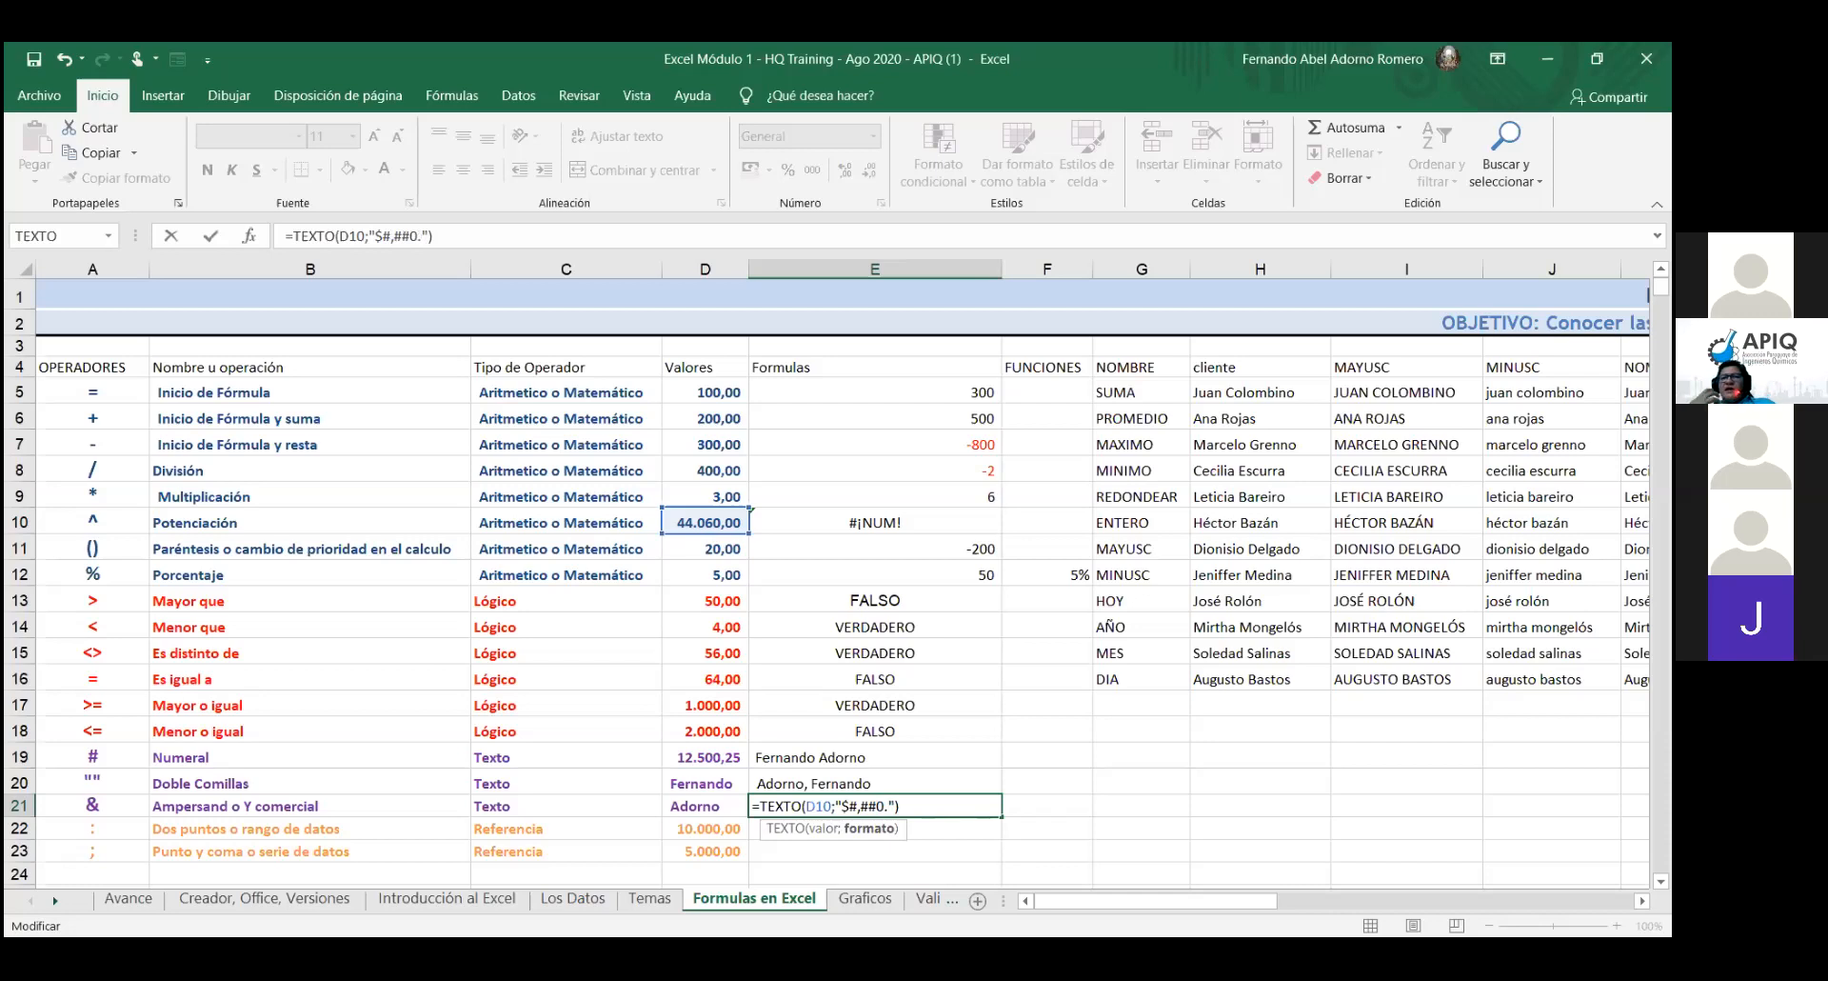
{"action": "type", "text": "00"}
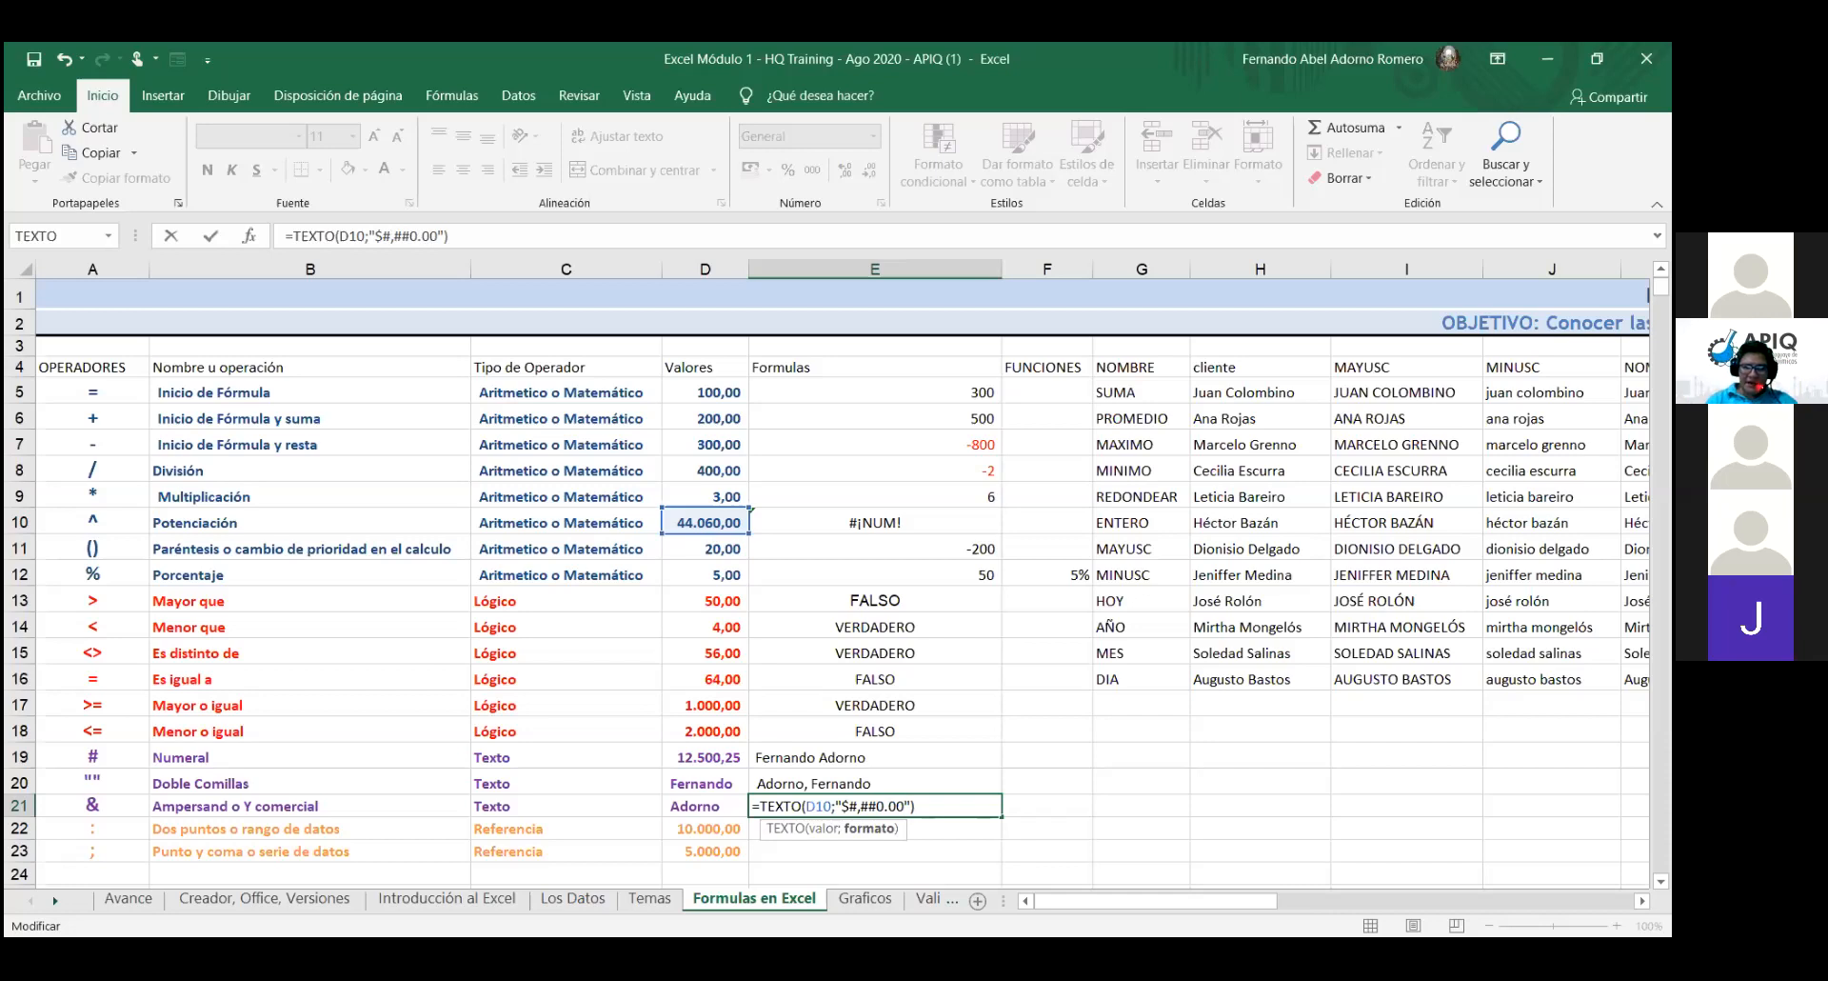
{"action": "key", "text": "Return"}
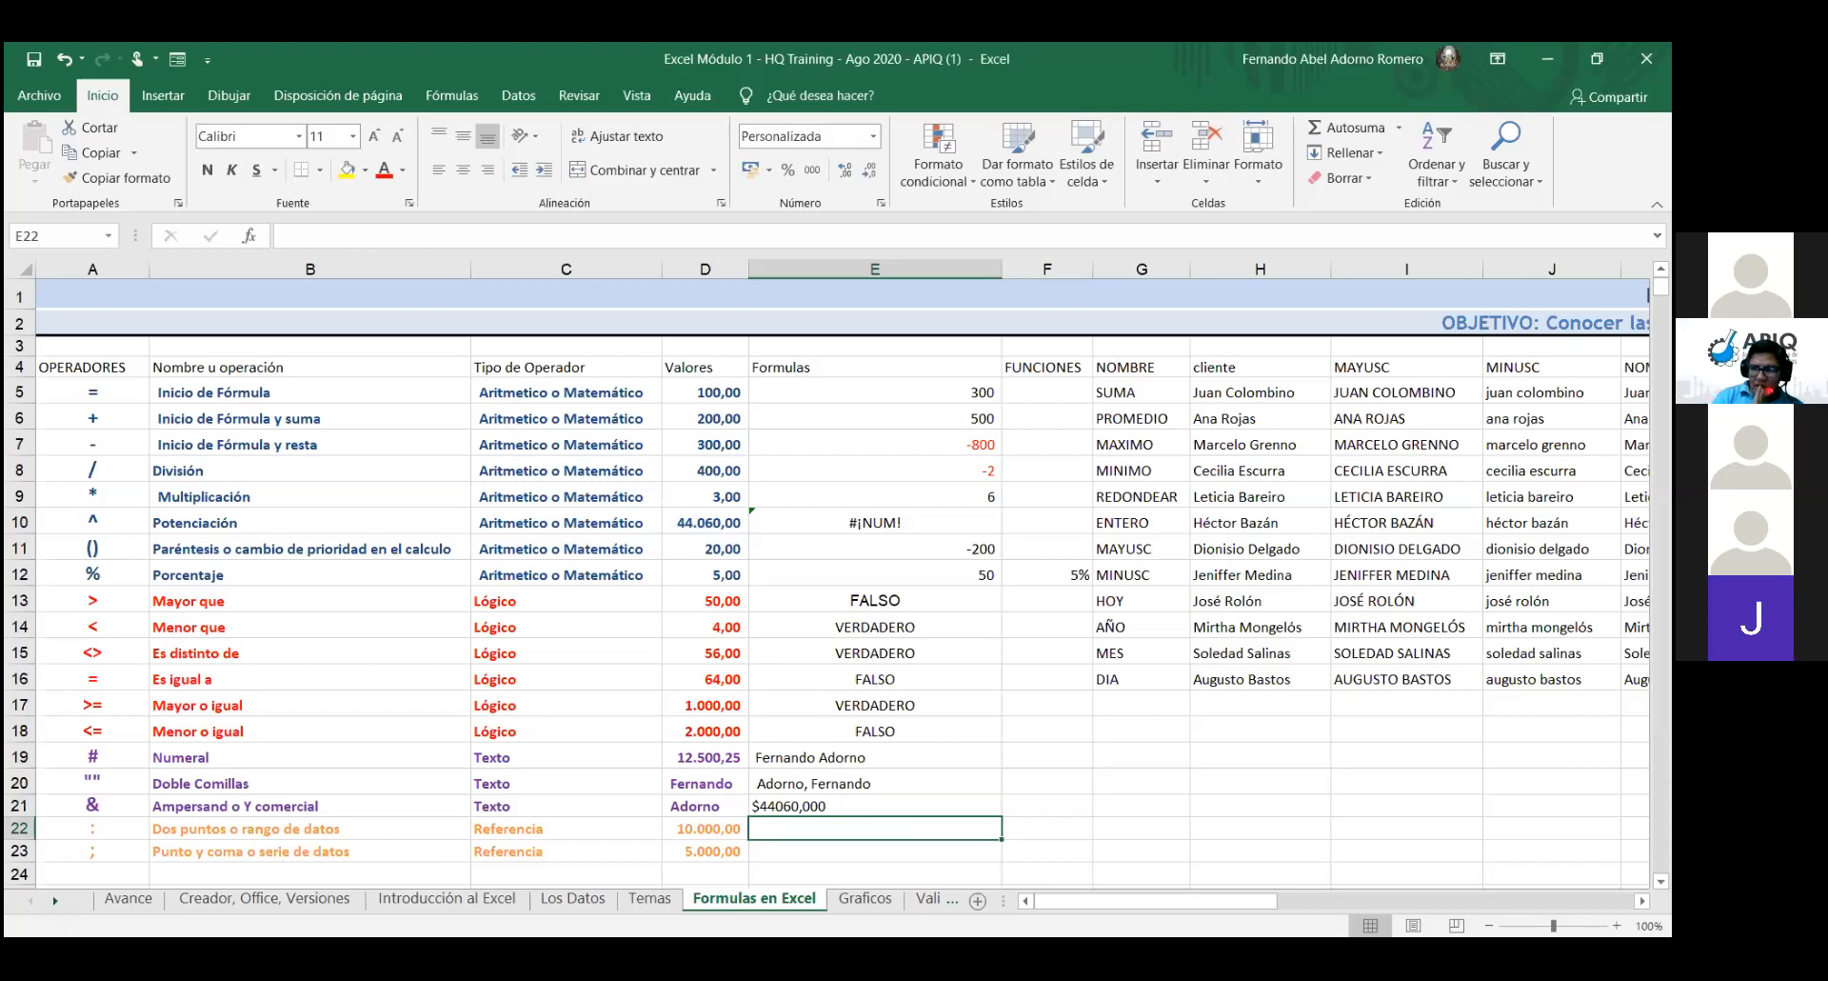
- Change E21's format to "$#.##0,00" so it displays $44.060,00
{"action": "left_click", "coordinate": [875, 806]}
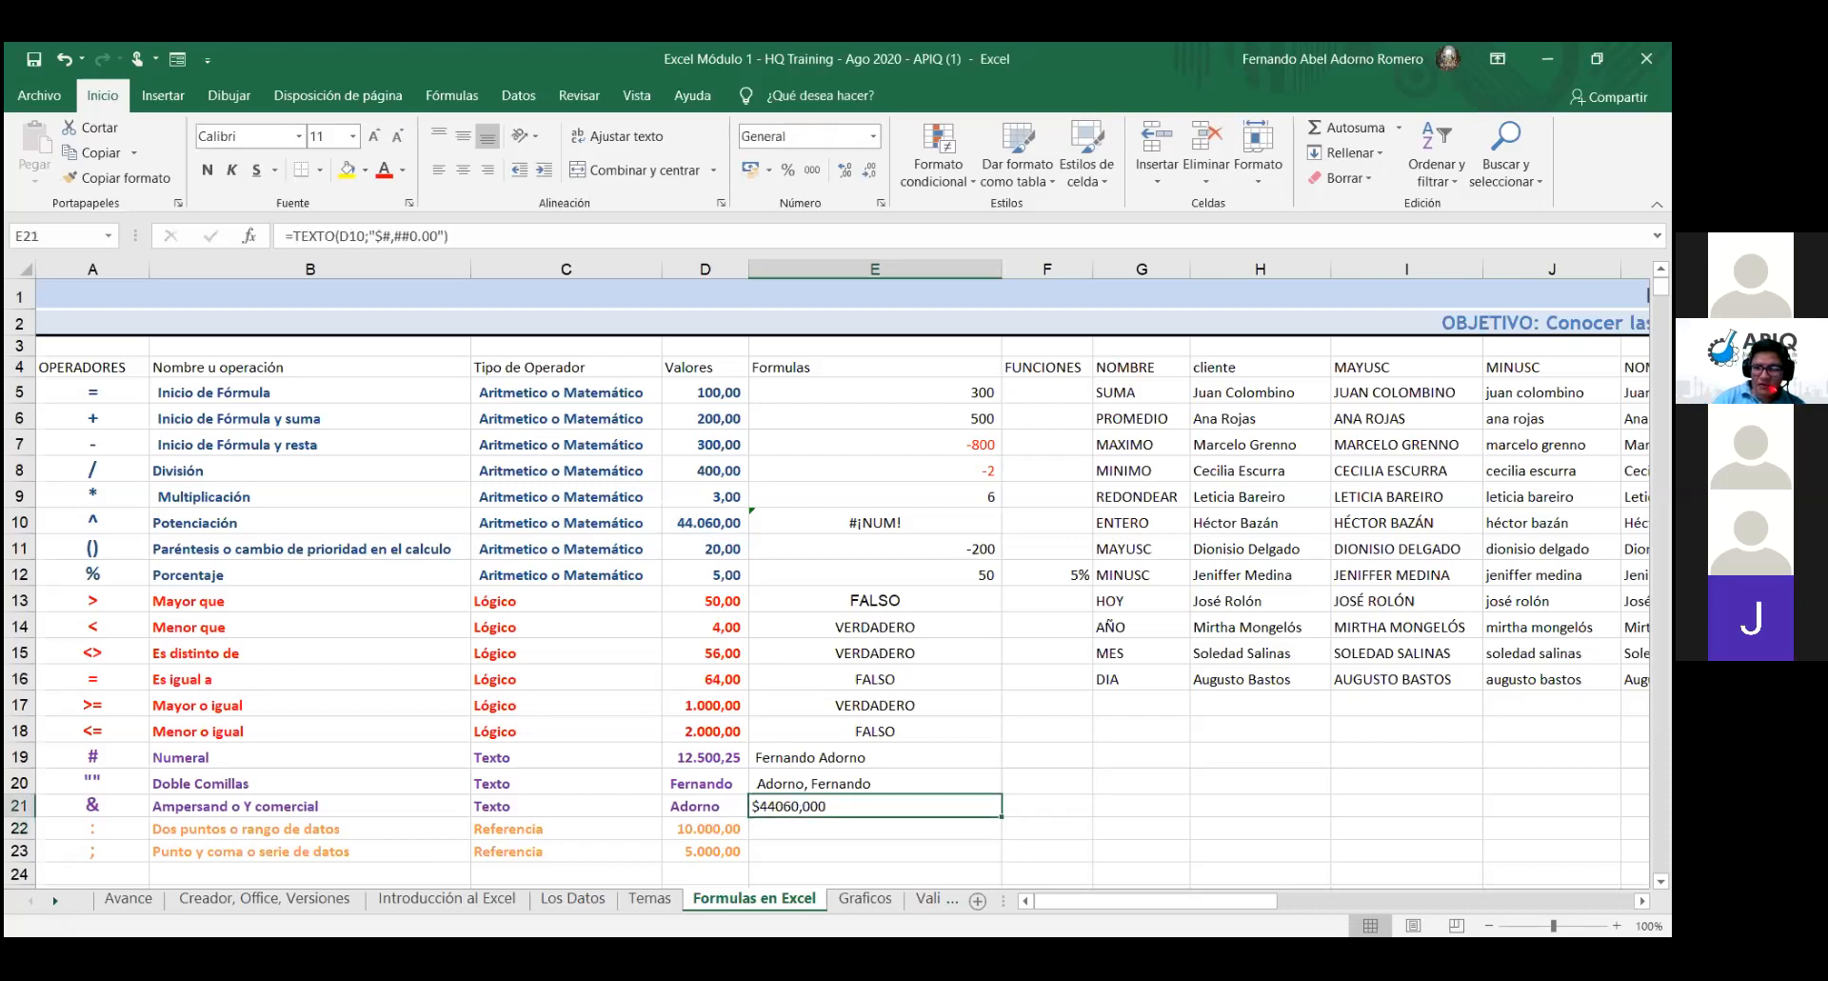
{"action": "double_click", "coordinate": [838, 807]}
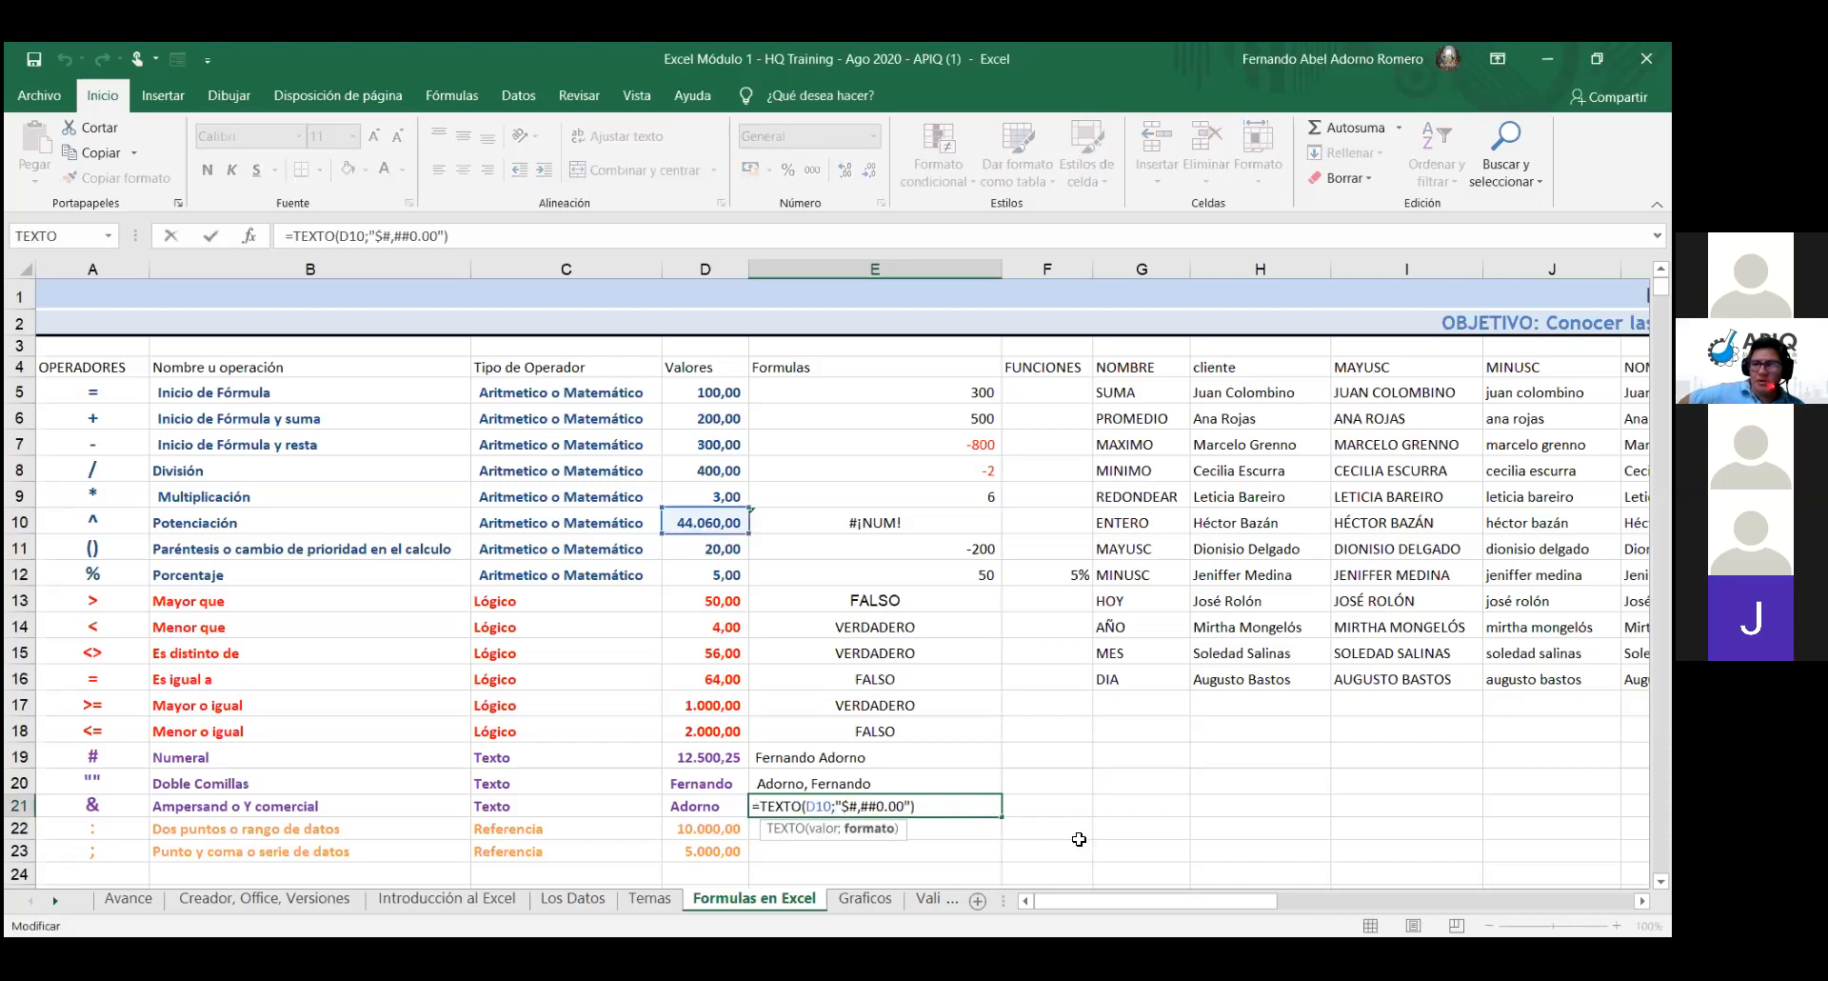
{"action": "key", "text": "Right"}
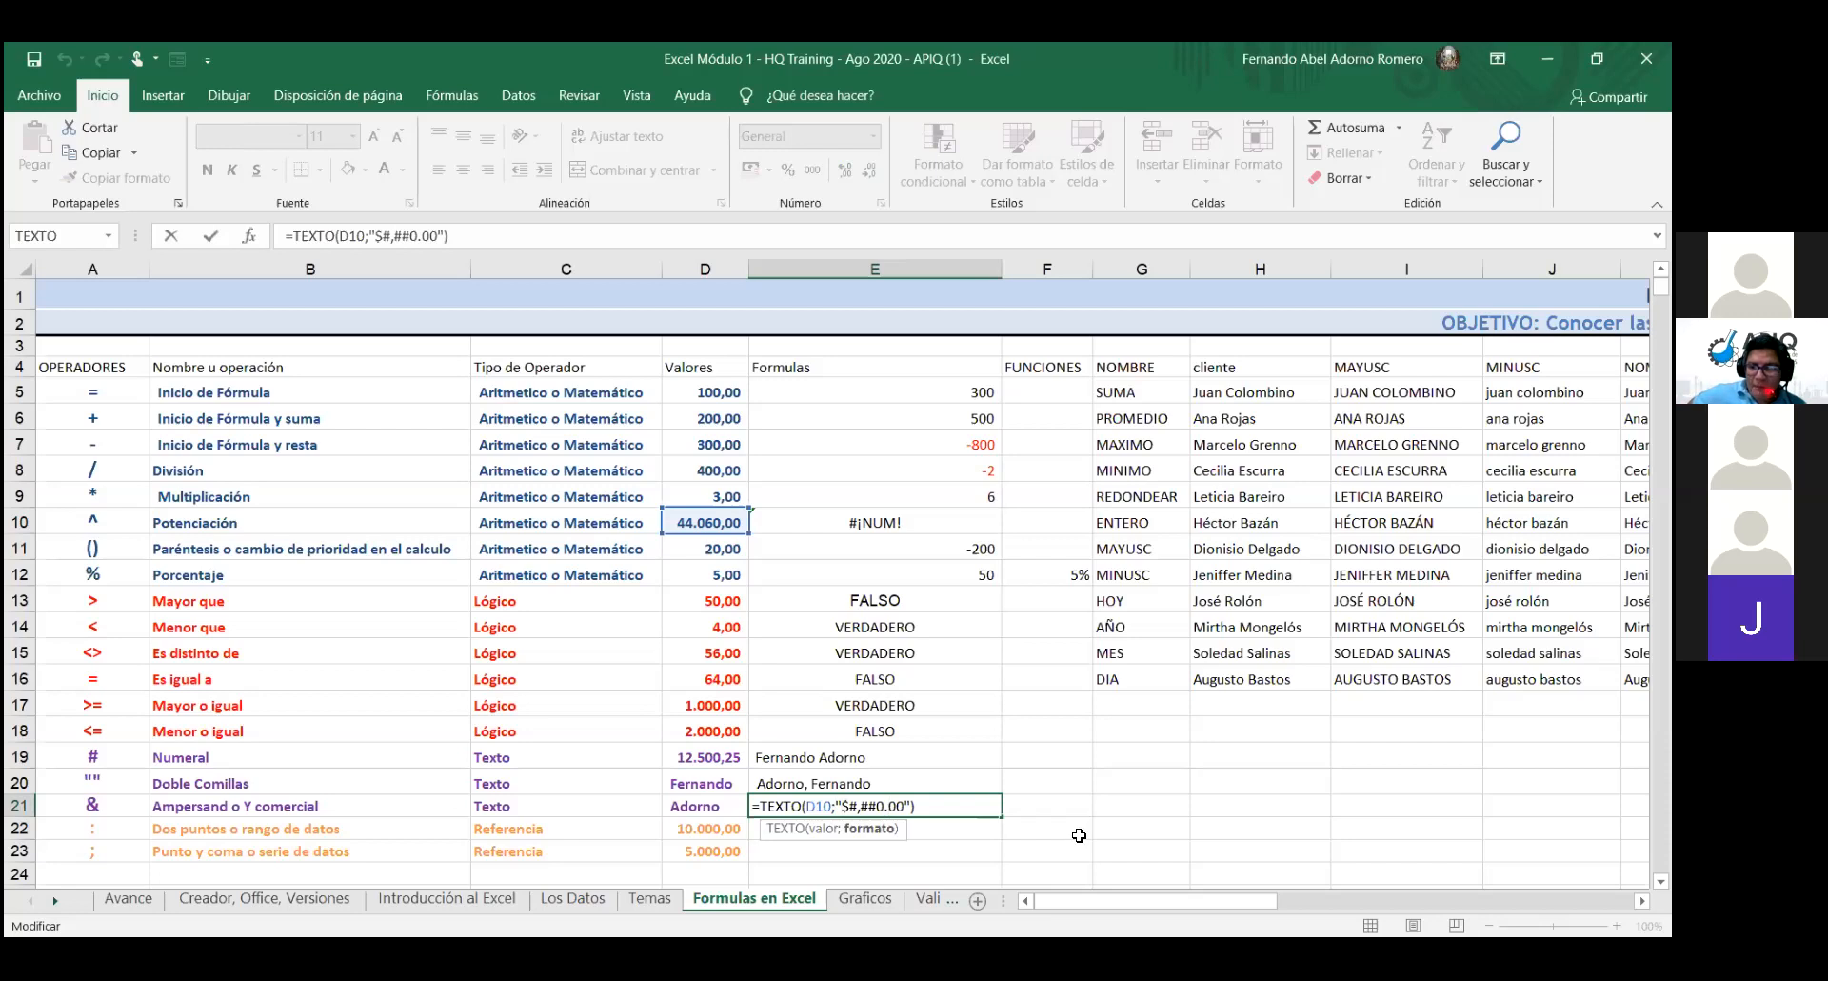
{"action": "key", "text": "BackSpace"}
{"action": "type", "text": "."}
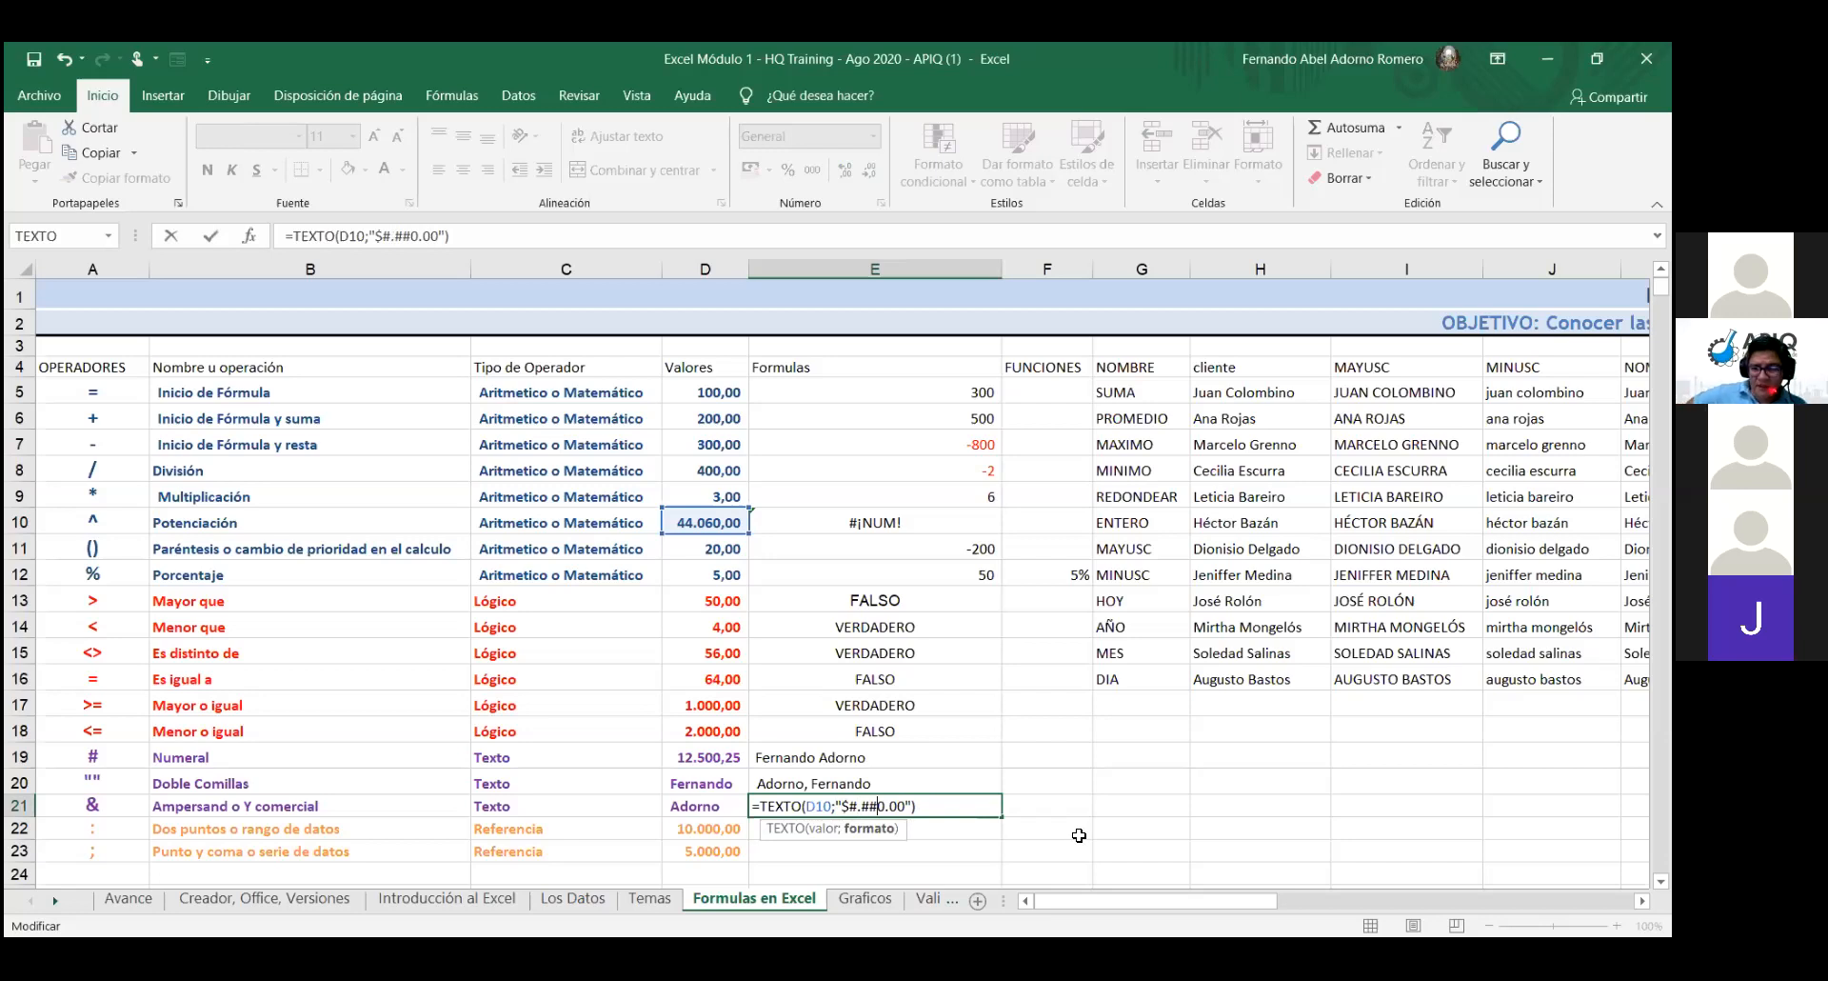
{"action": "key", "text": "Right"}
{"action": "key", "text": "Delete"}
{"action": "type", "text": ","}
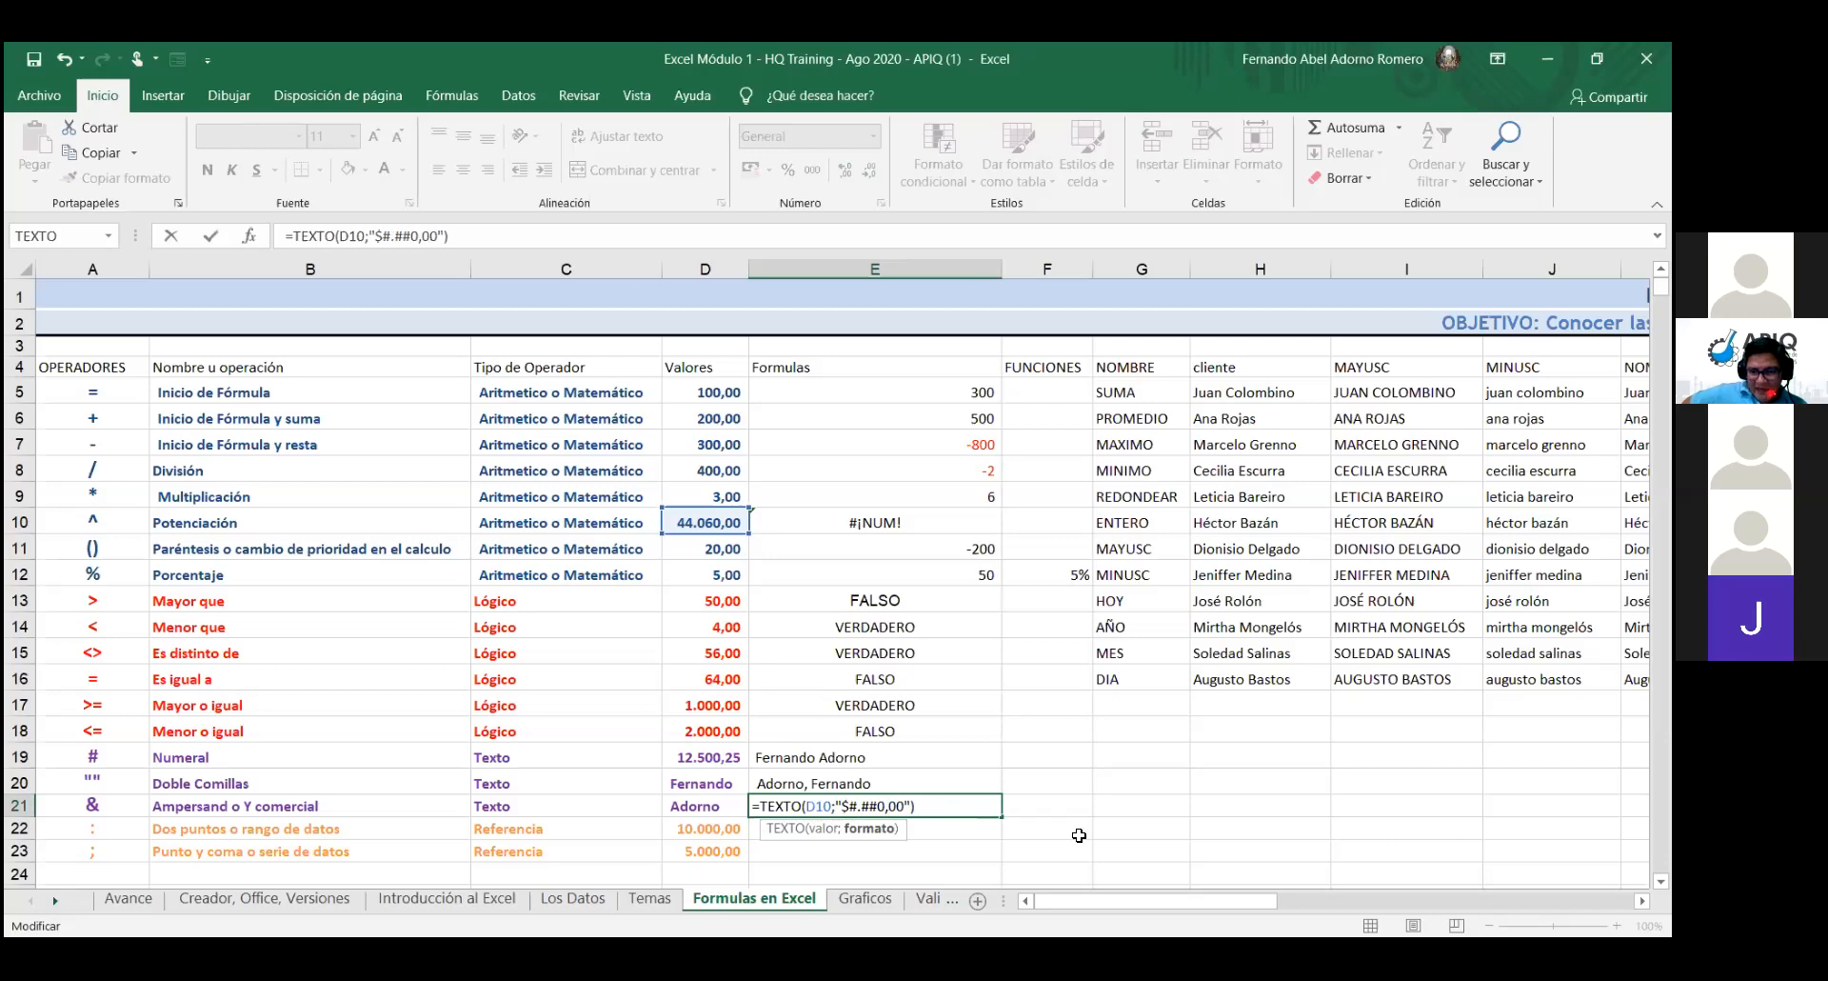
{"action": "key", "text": "Return"}
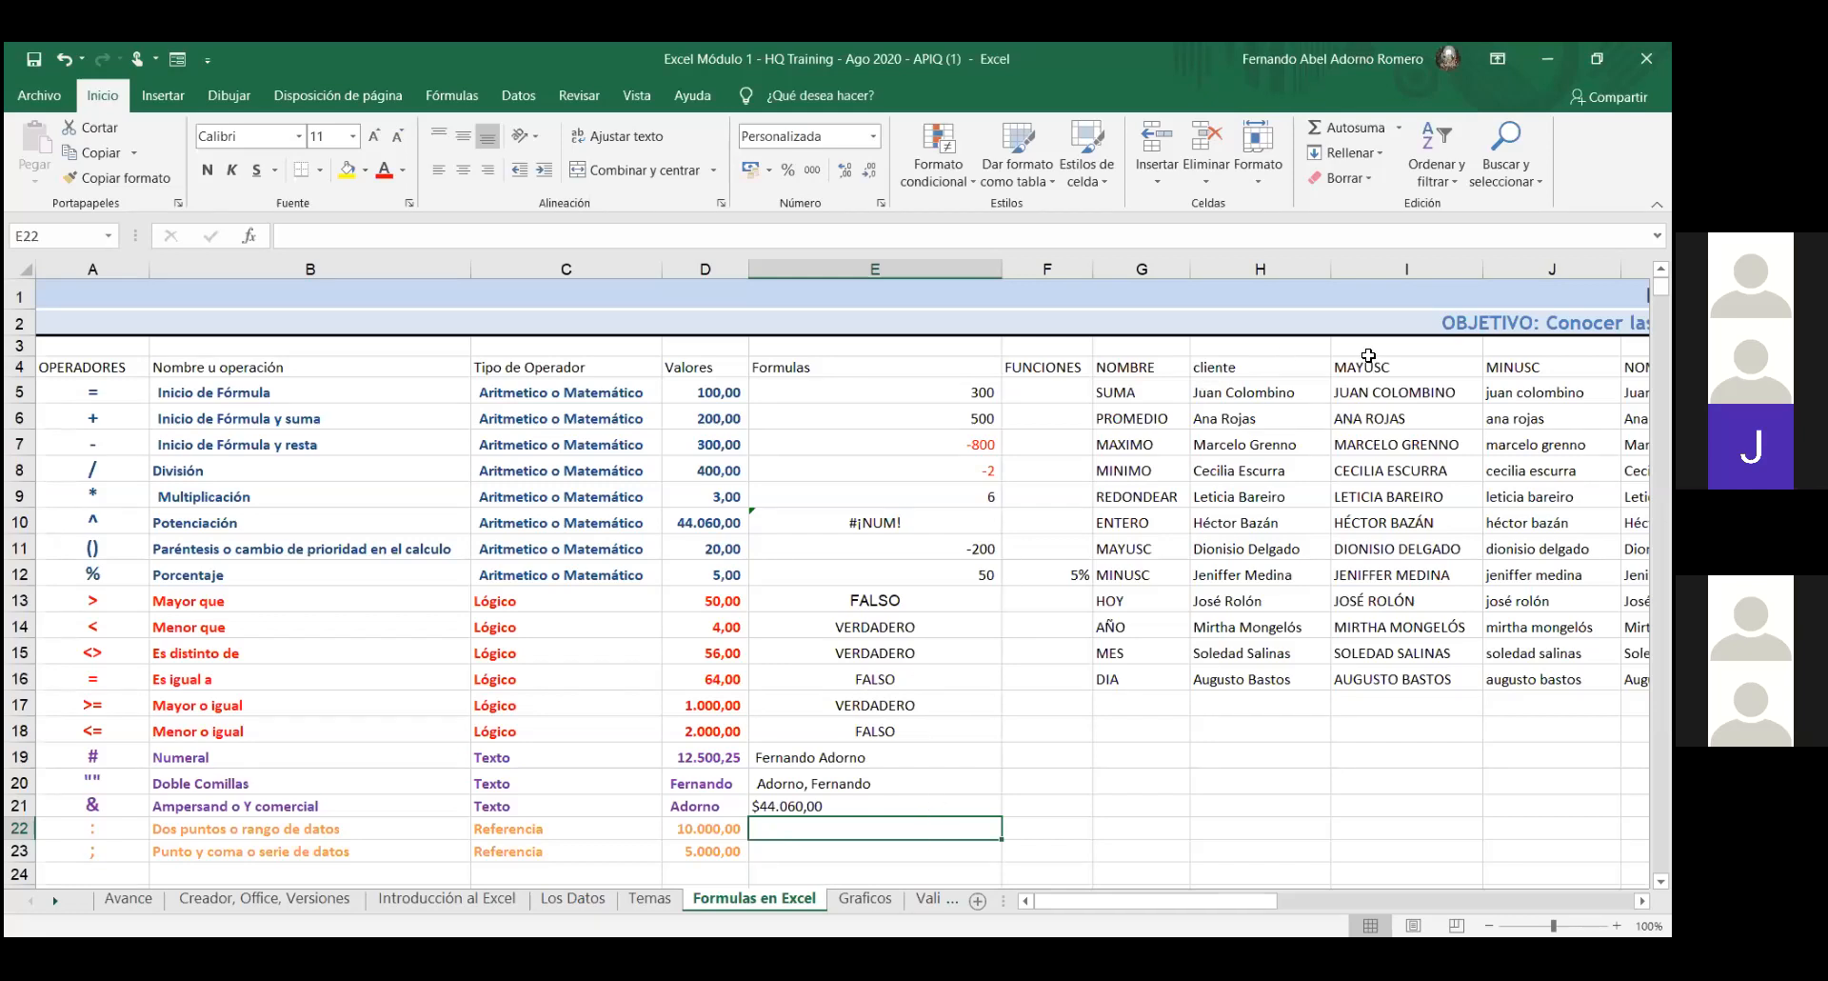
- Jump to cell J20 using the Name Box
{"action": "left_click", "coordinate": [57, 235]}
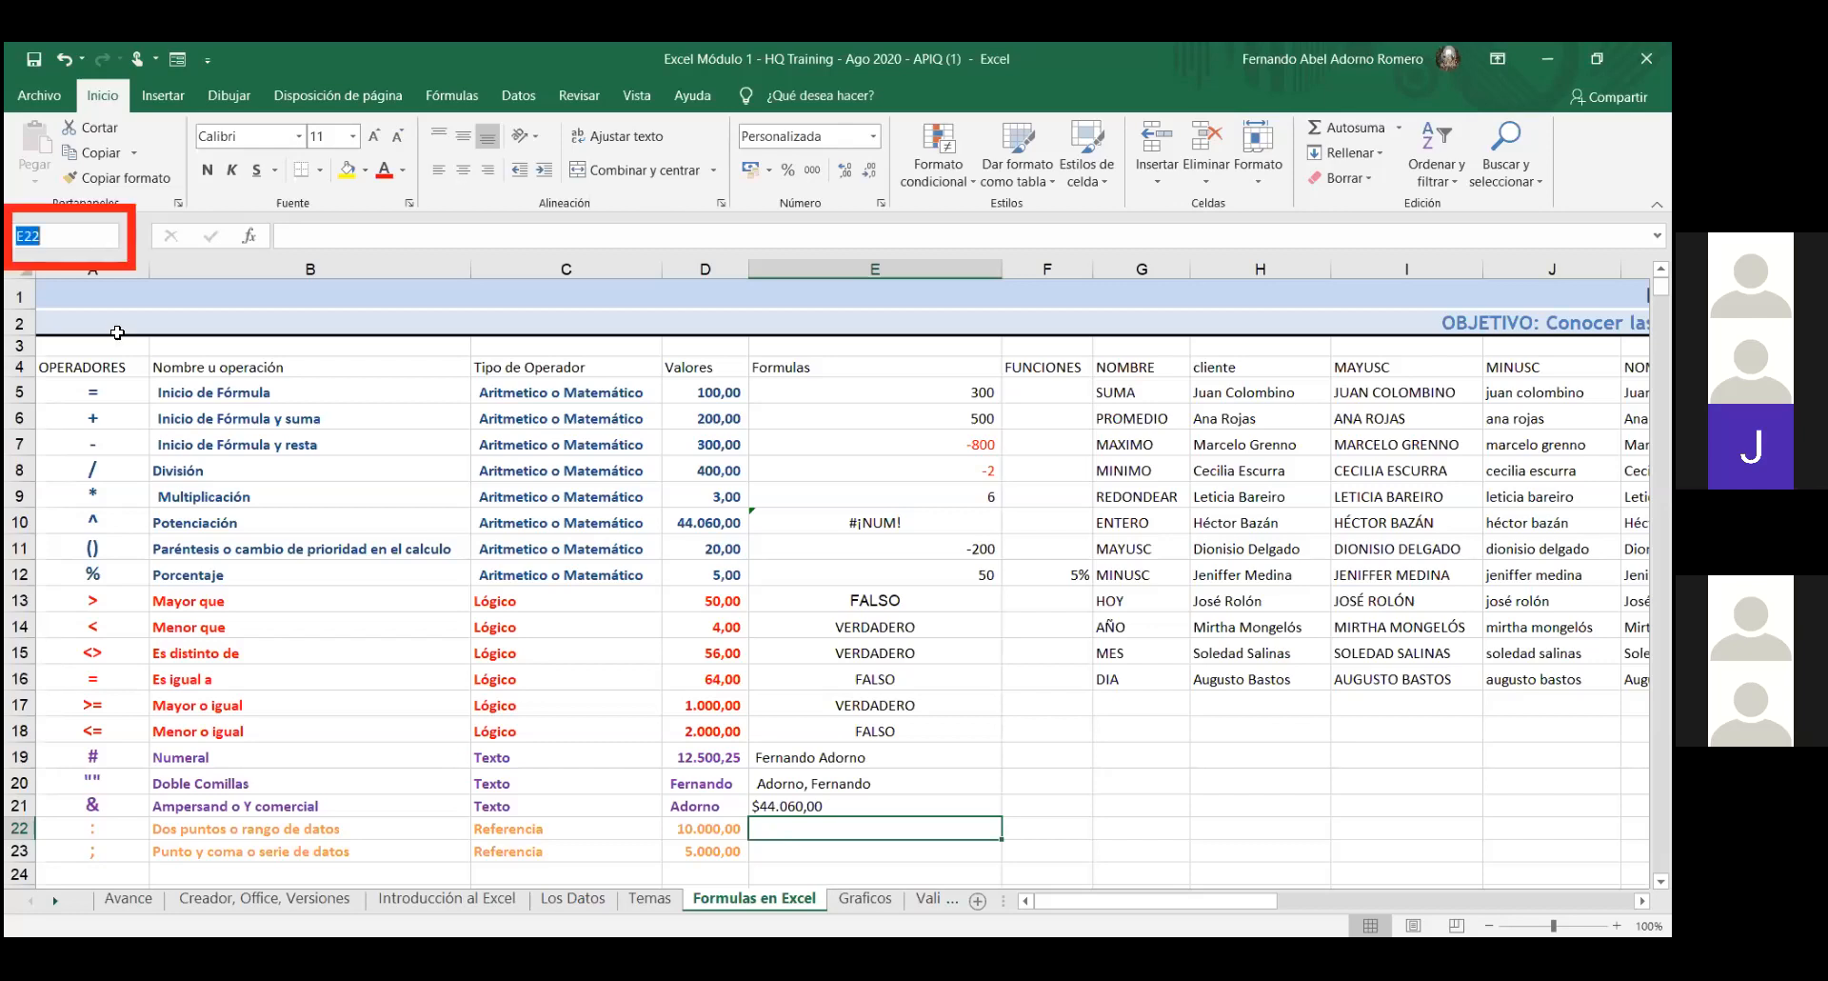
{"action": "type", "text": "j20"}
{"action": "key", "text": "Return"}
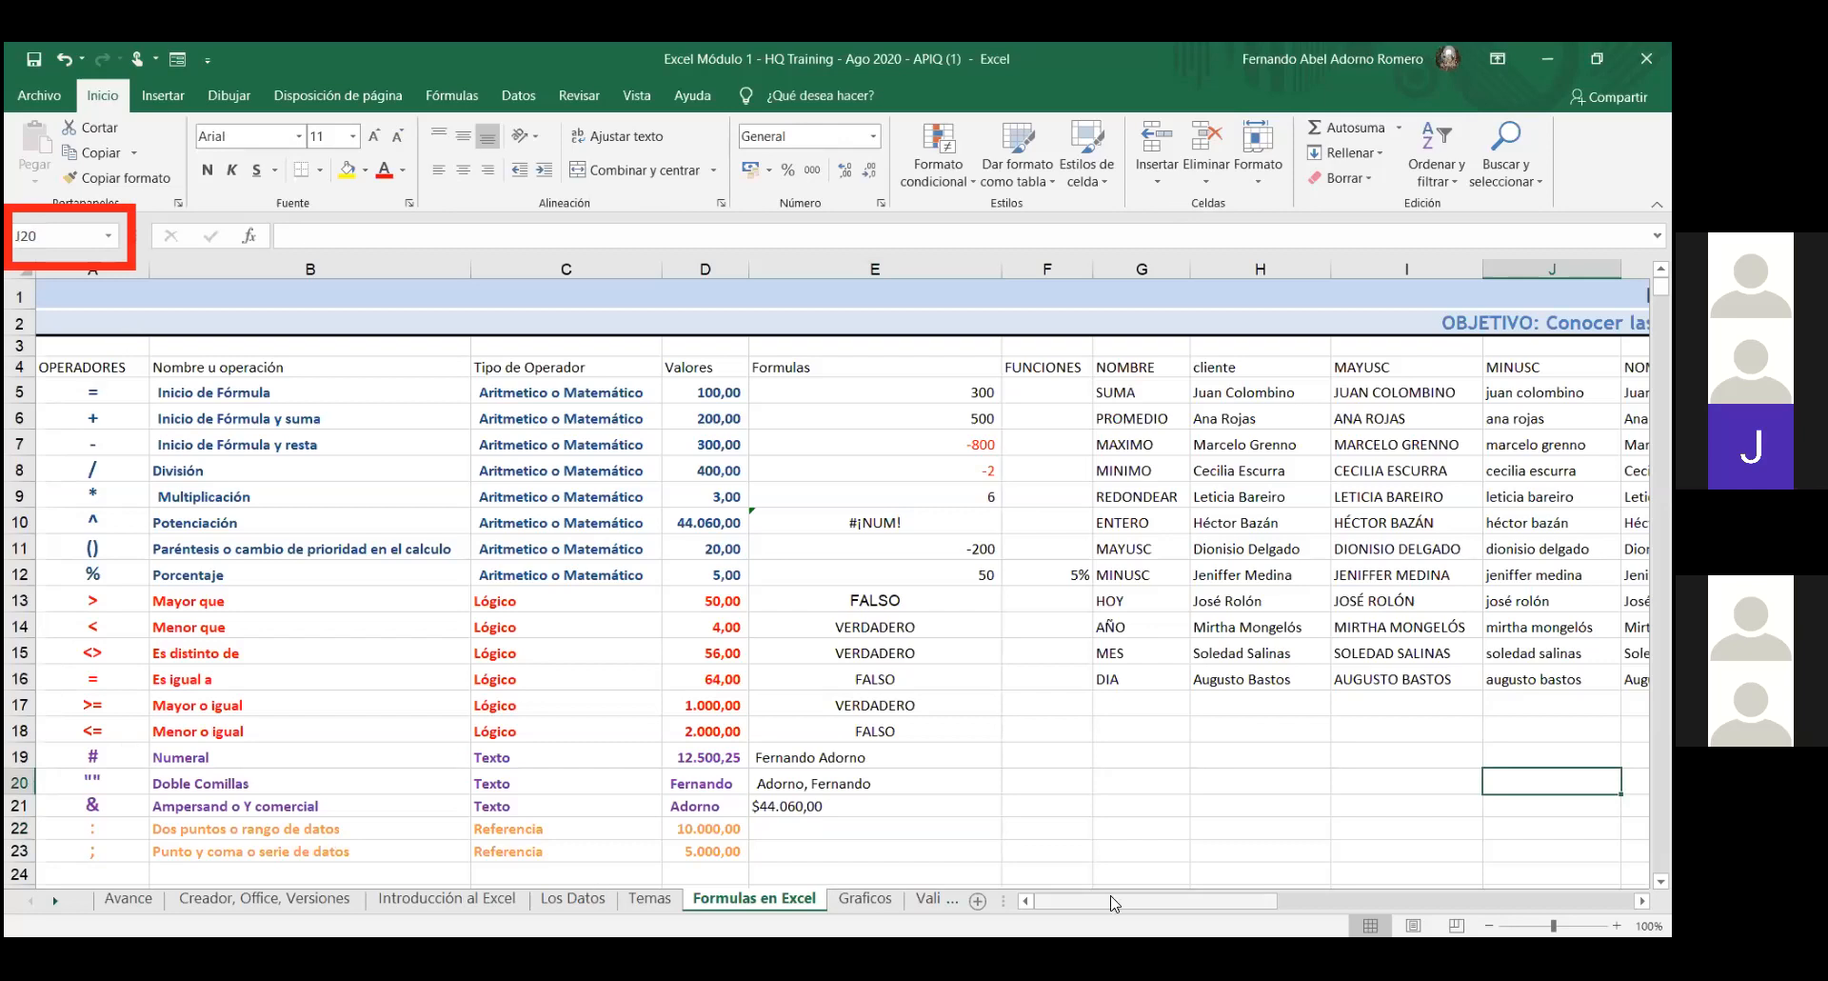
{"action": "scroll", "coordinate": [1151, 881], "scroll_direction": "right", "scroll_amount": 3}
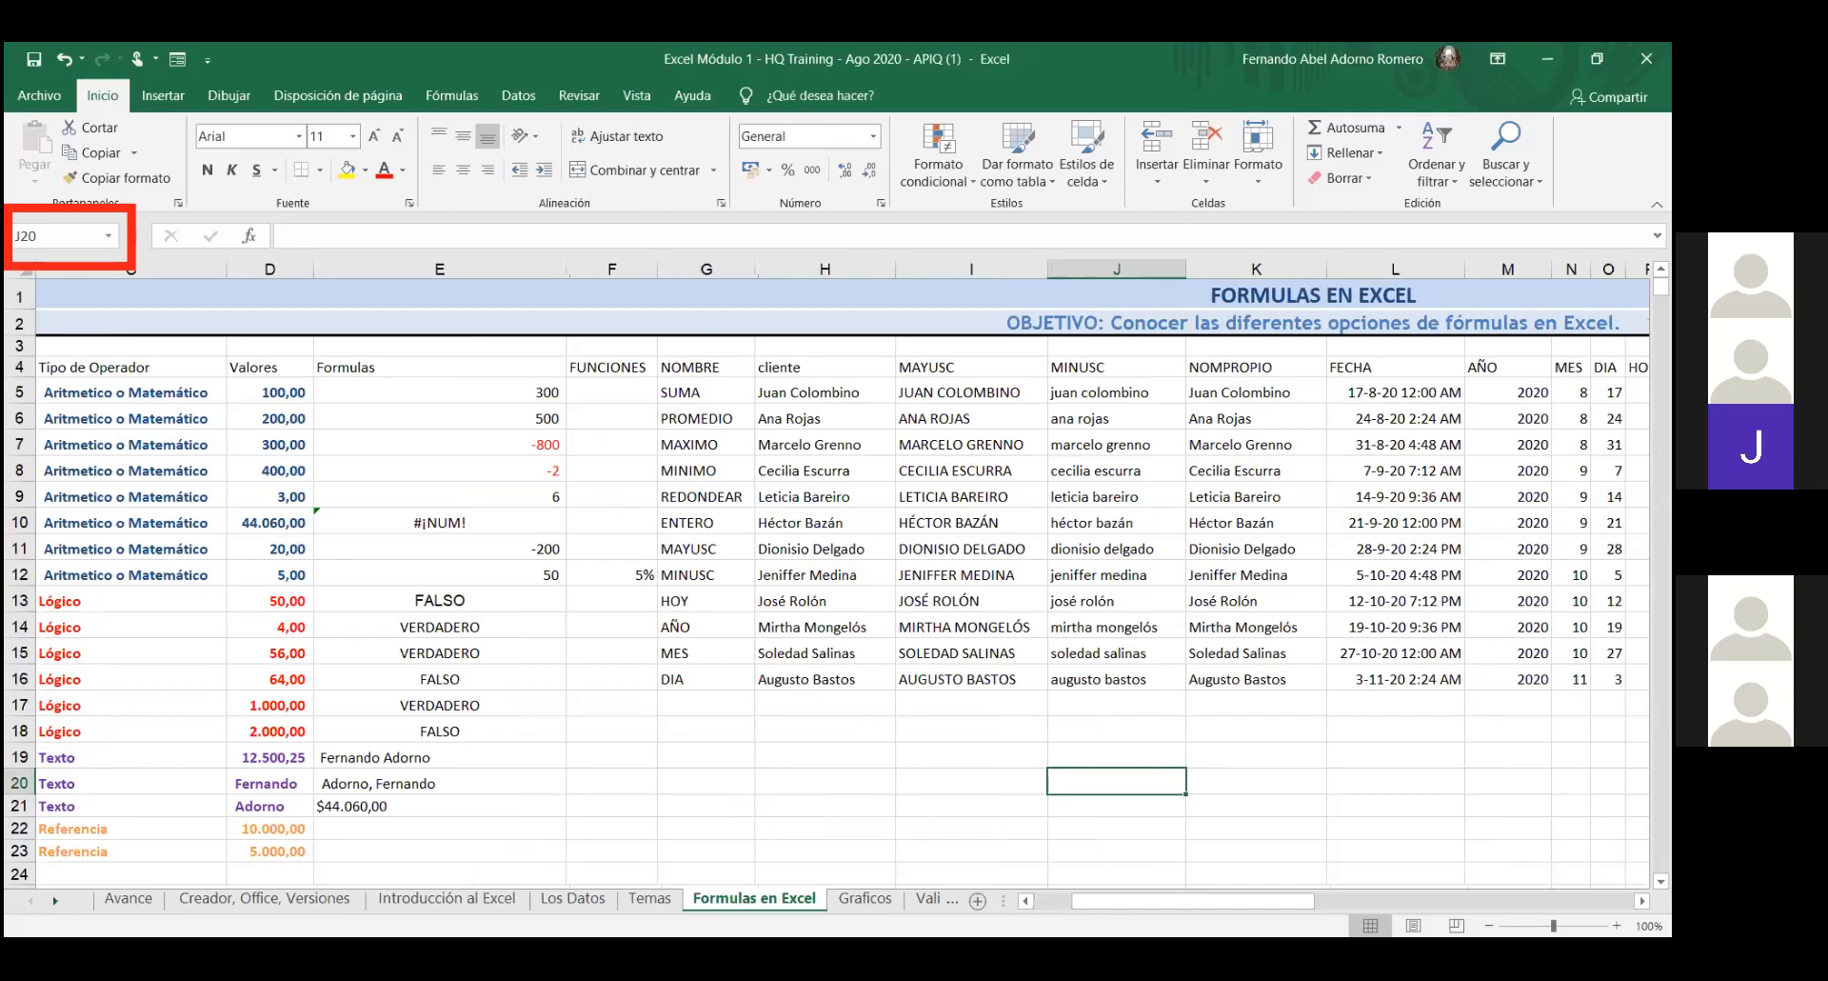
- Select D13:D18 via the Name Box to see its status-bar average, count and sum
{"action": "left_click", "coordinate": [84, 243]}
{"action": "type", "text": "D13:D18"}
{"action": "key", "text": "Return"}
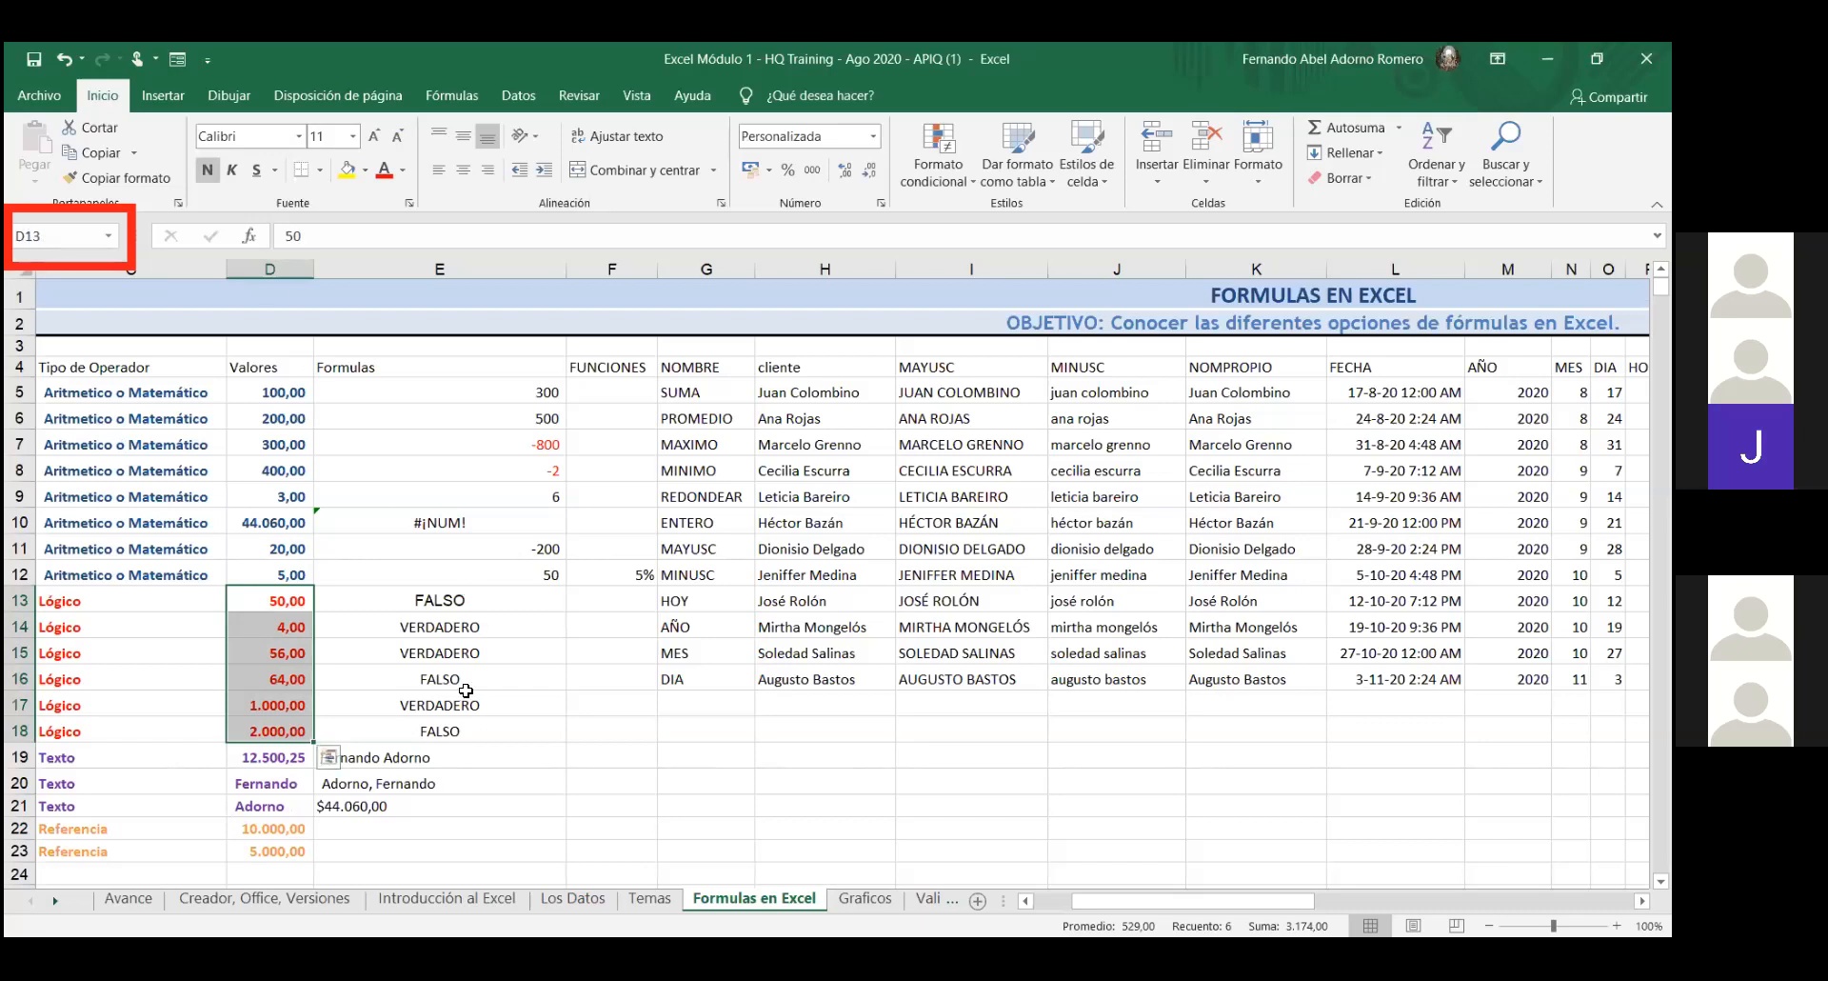
{"action": "left_click", "coordinate": [440, 829]}
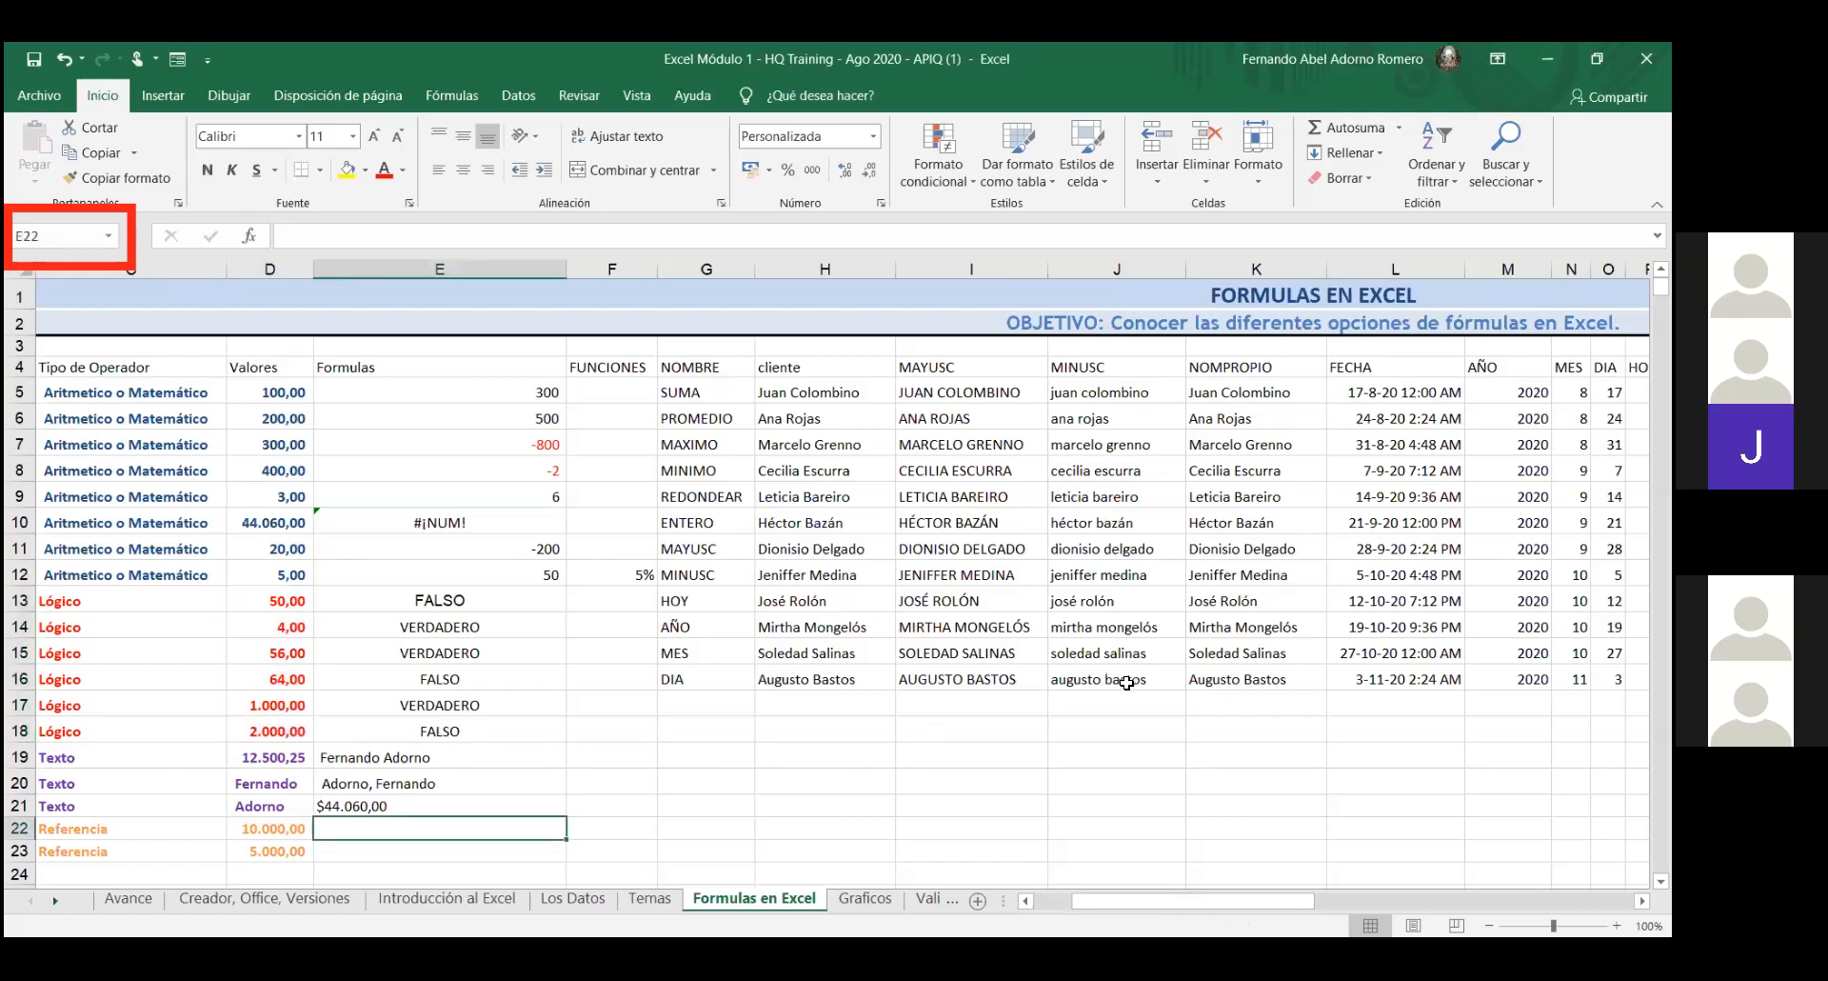
{"action": "type", "text": "="}
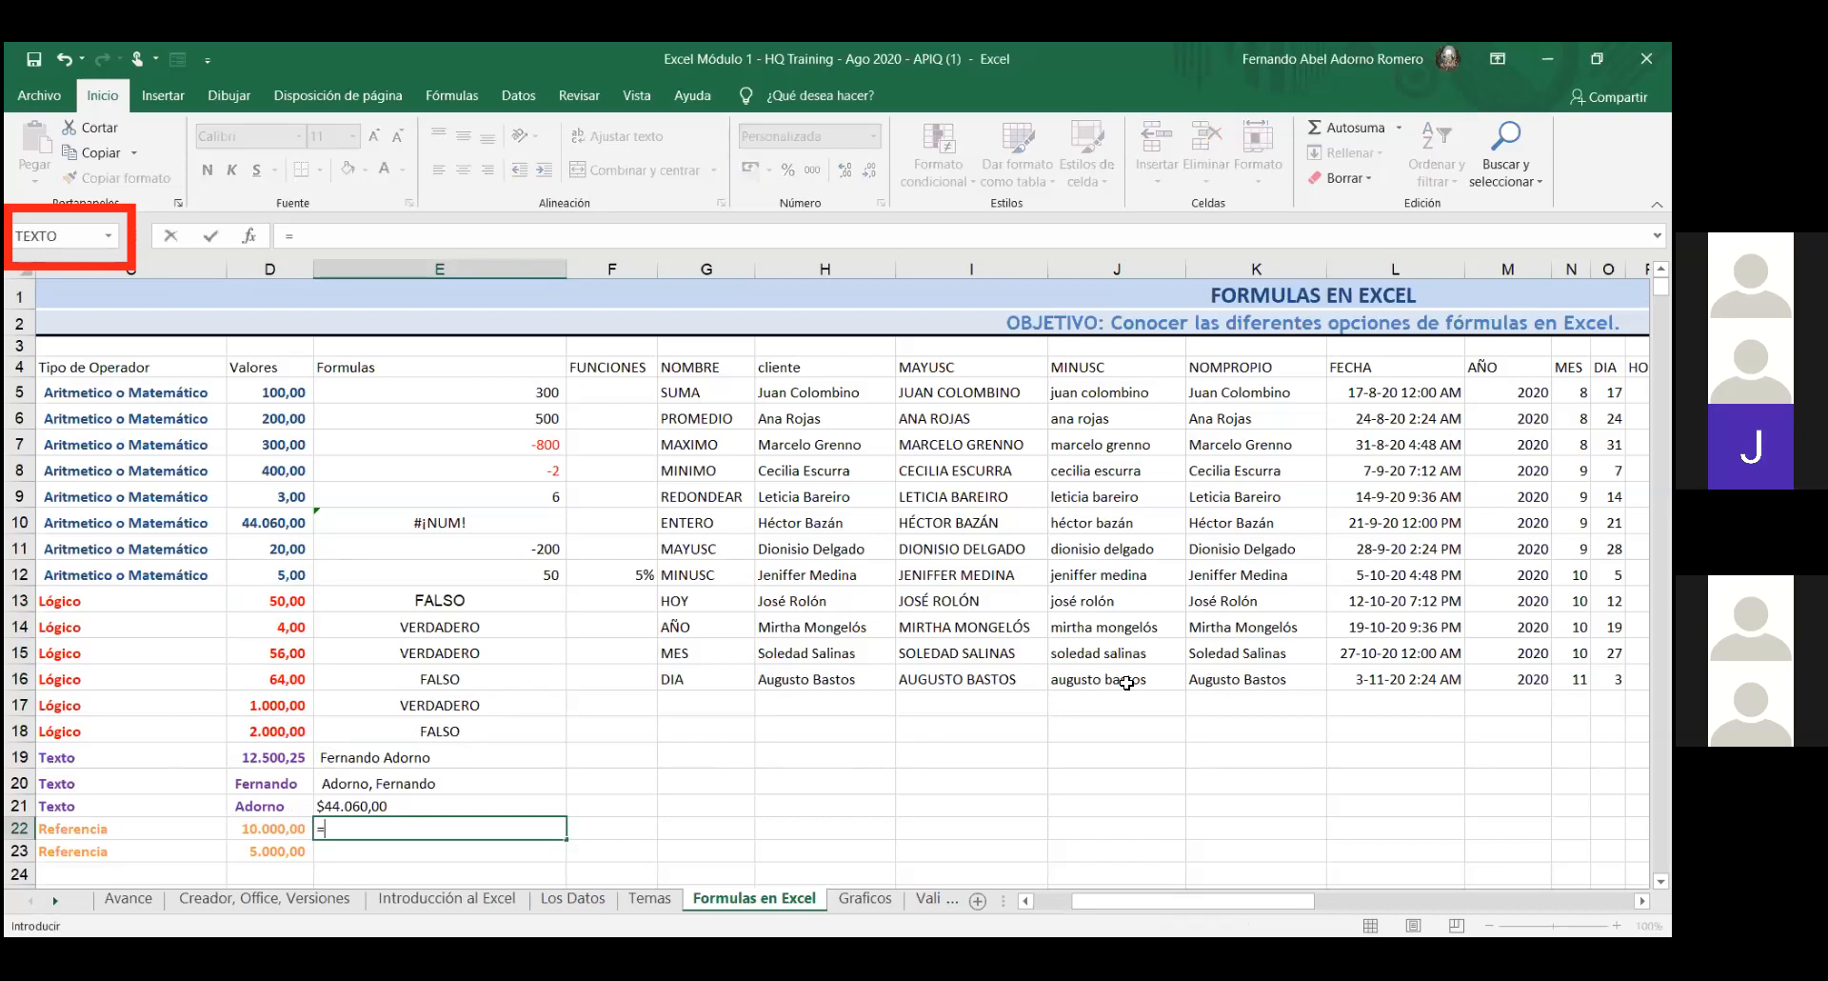
{"action": "key", "text": "BackSpace"}
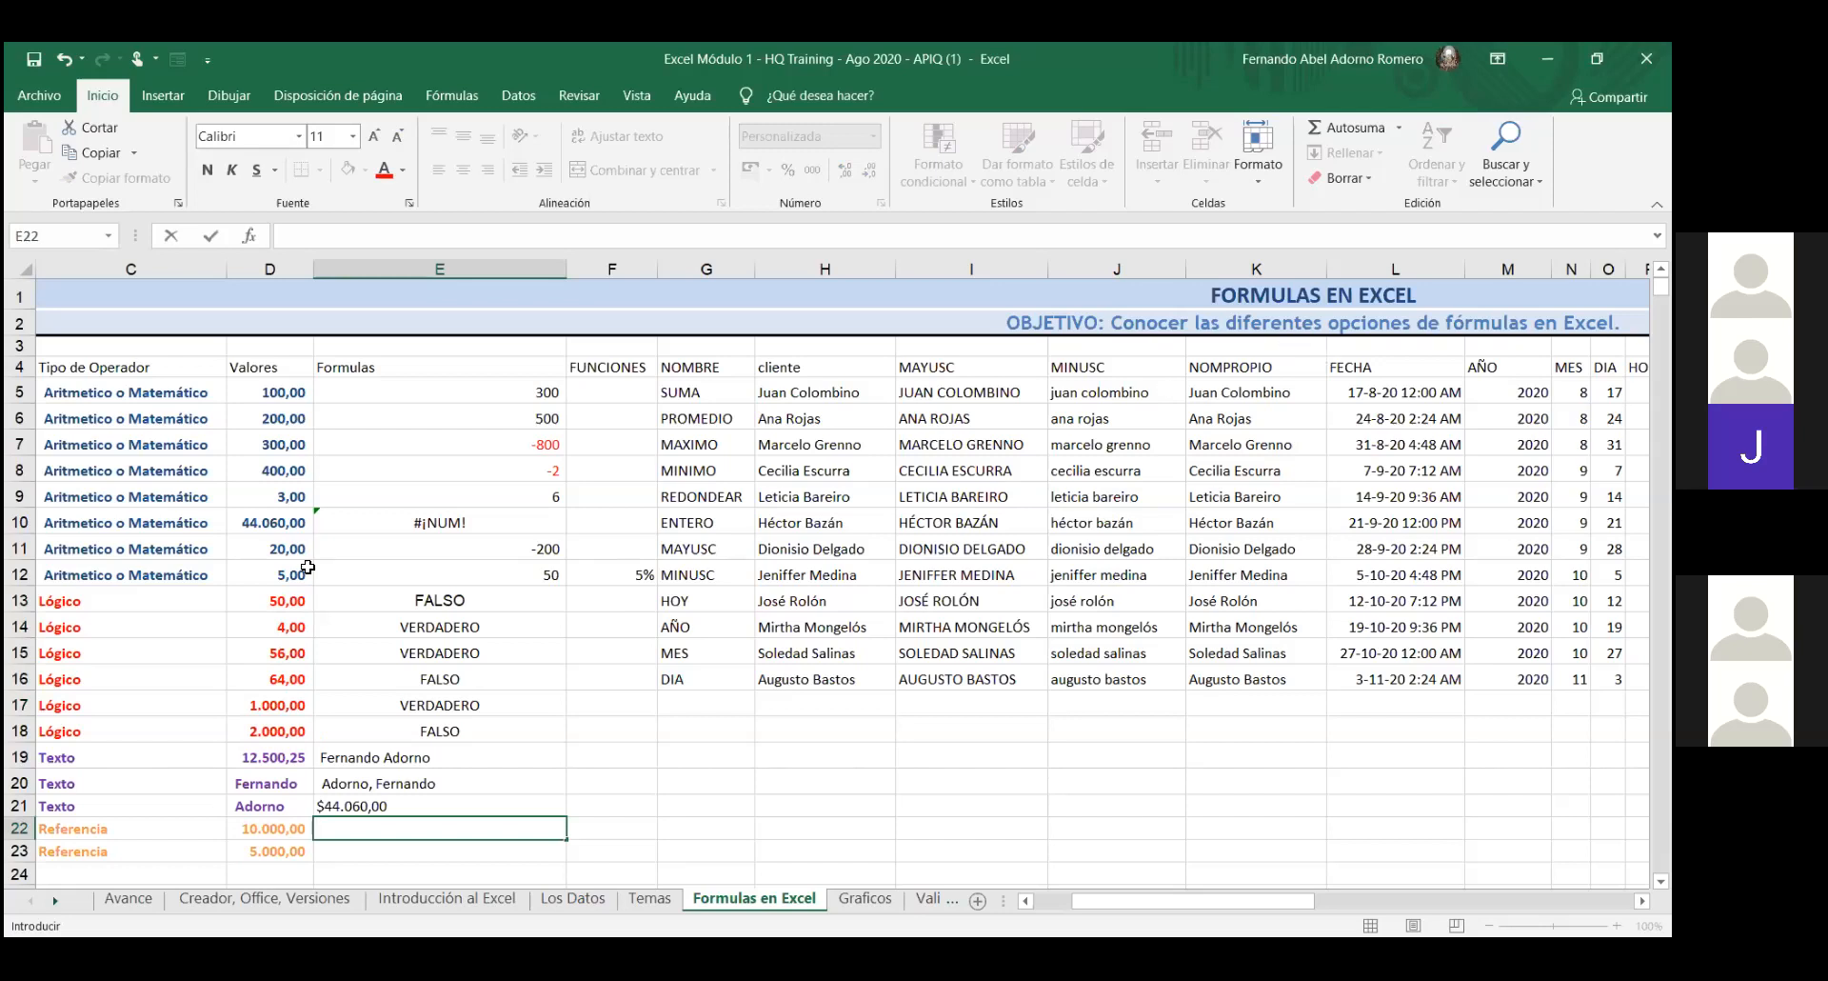
- AutoSum the D13:D18 values into D24, undoing and then reapplying the sum
{"action": "left_click_drag", "start_coordinate": [269, 600], "coordinate": [279, 740]}
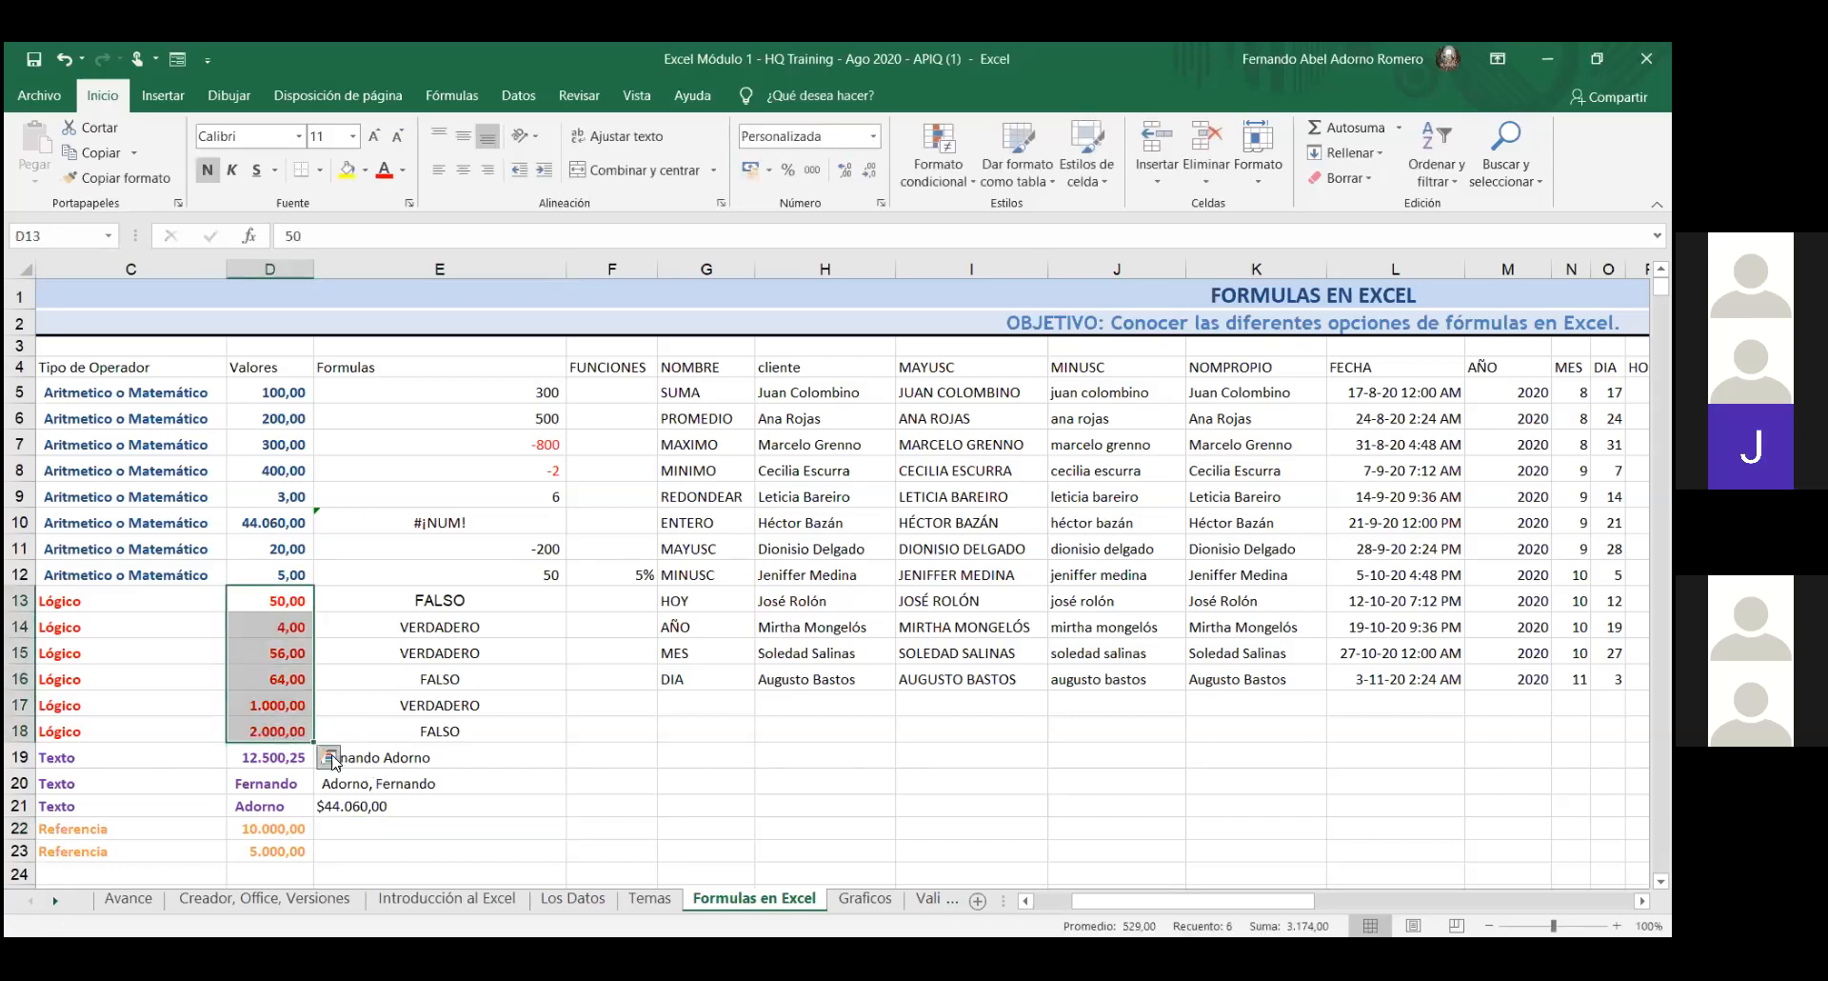
{"action": "left_click", "coordinate": [1371, 129]}
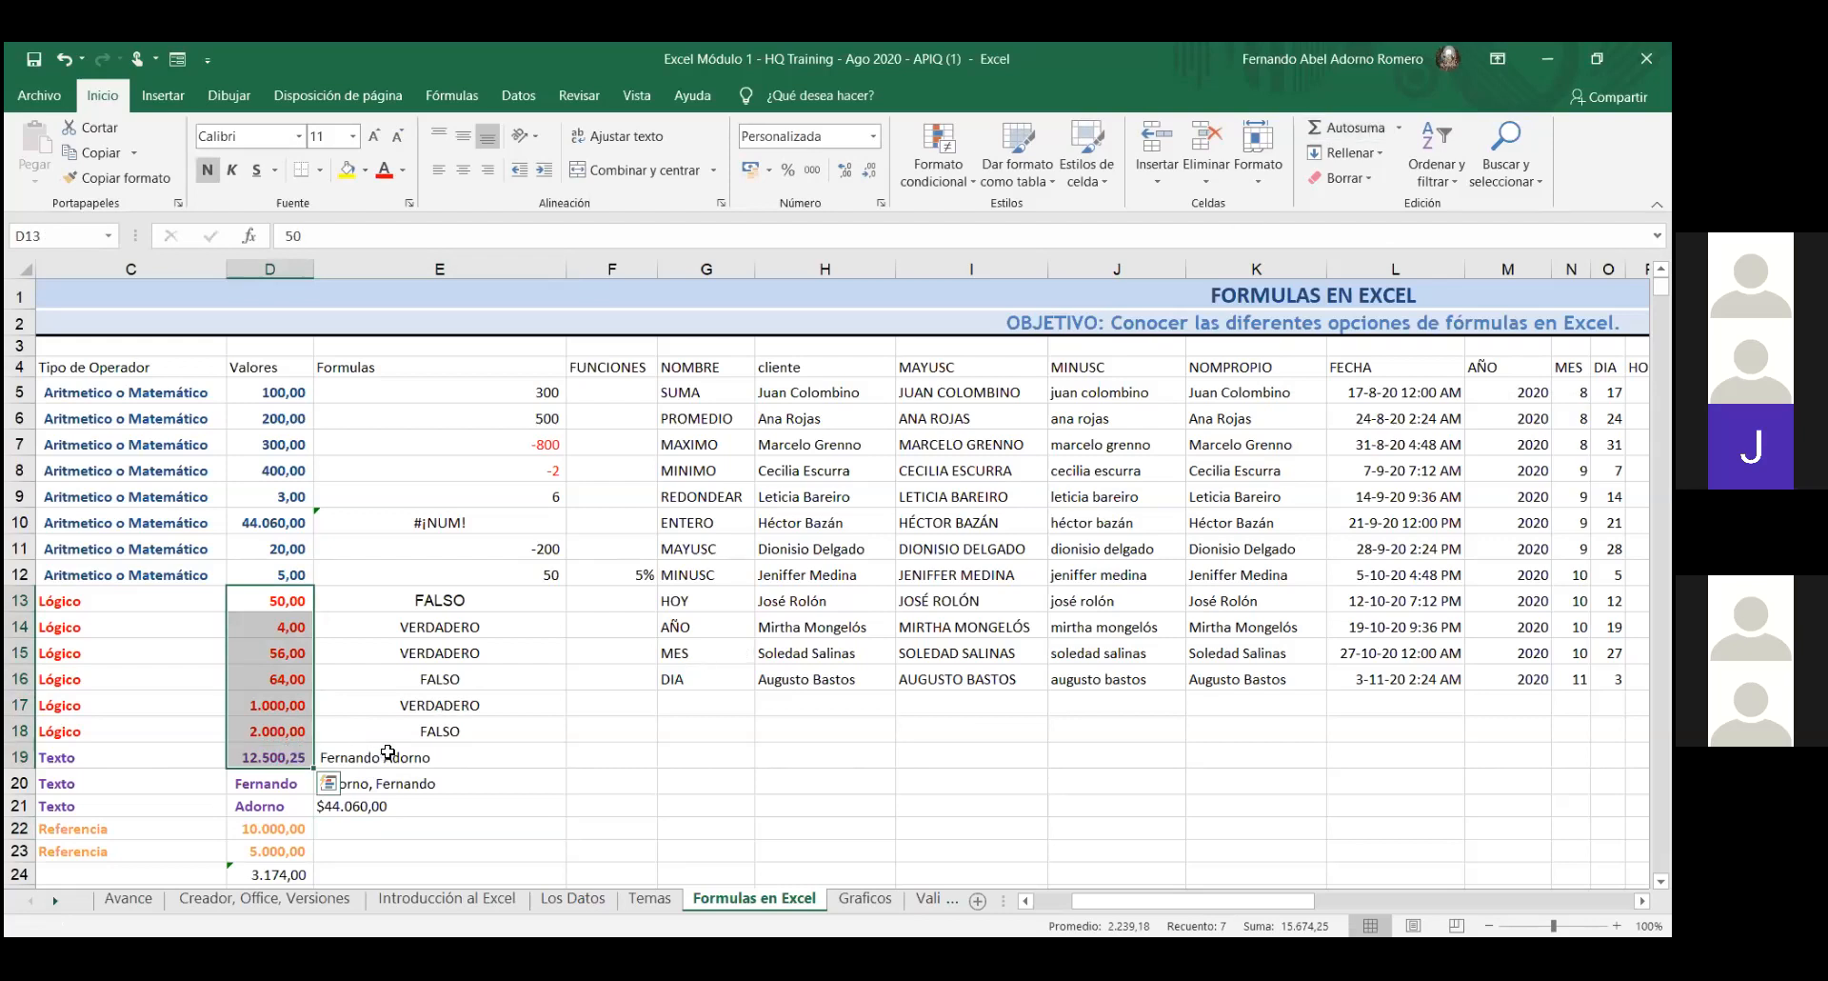
{"action": "left_click", "coordinate": [64, 60]}
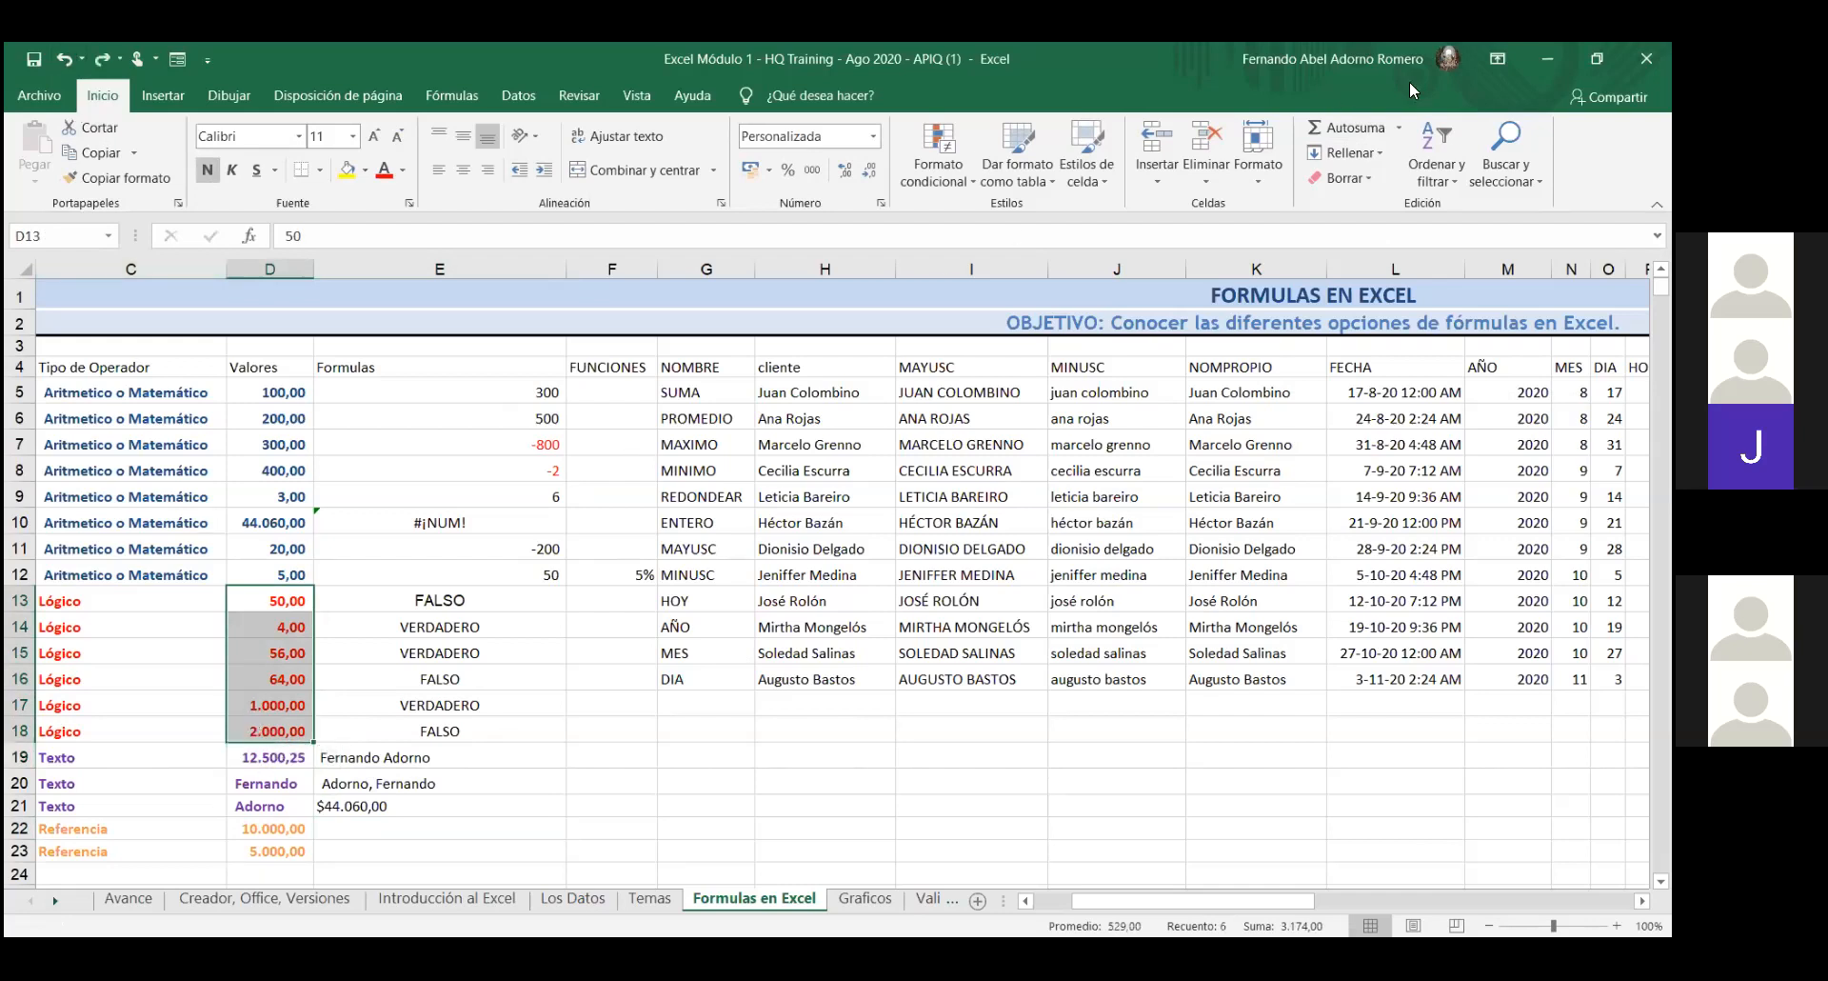
{"action": "left_click", "coordinate": [1354, 127]}
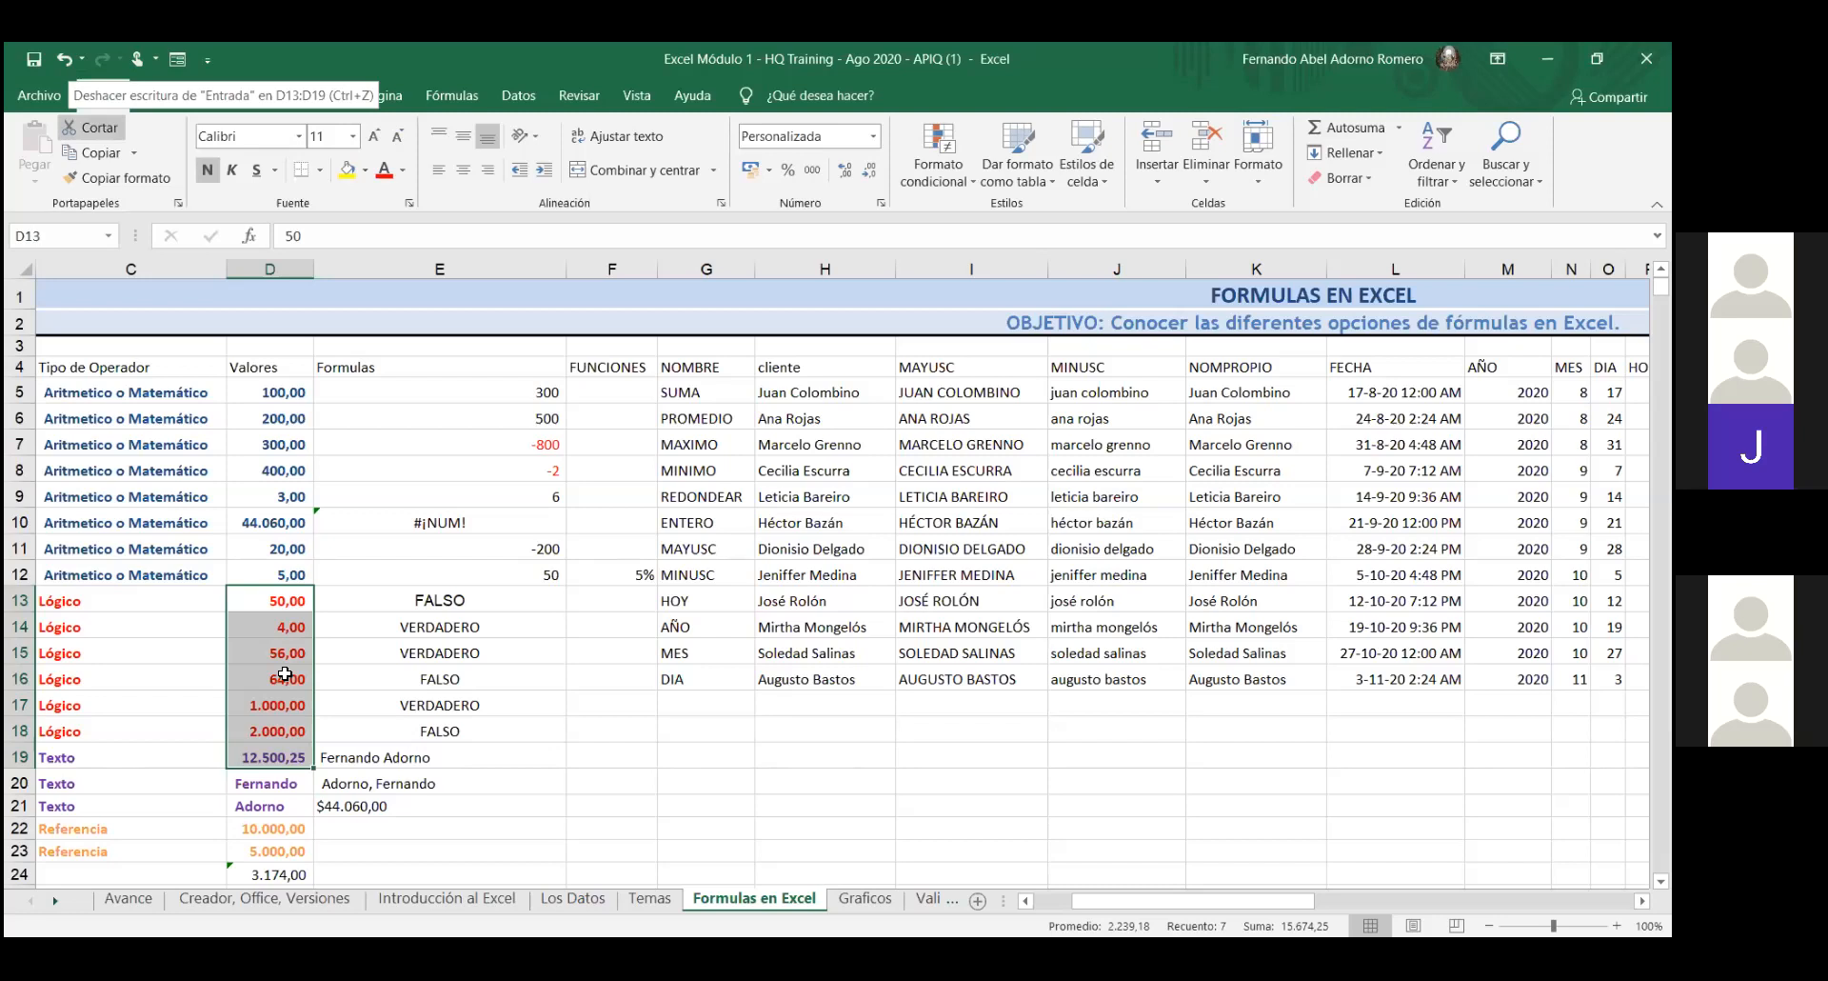
- Select D24 to verify its =SUMA(D13:D18) formula totalling 3.174,00
{"action": "left_click", "coordinate": [279, 874]}
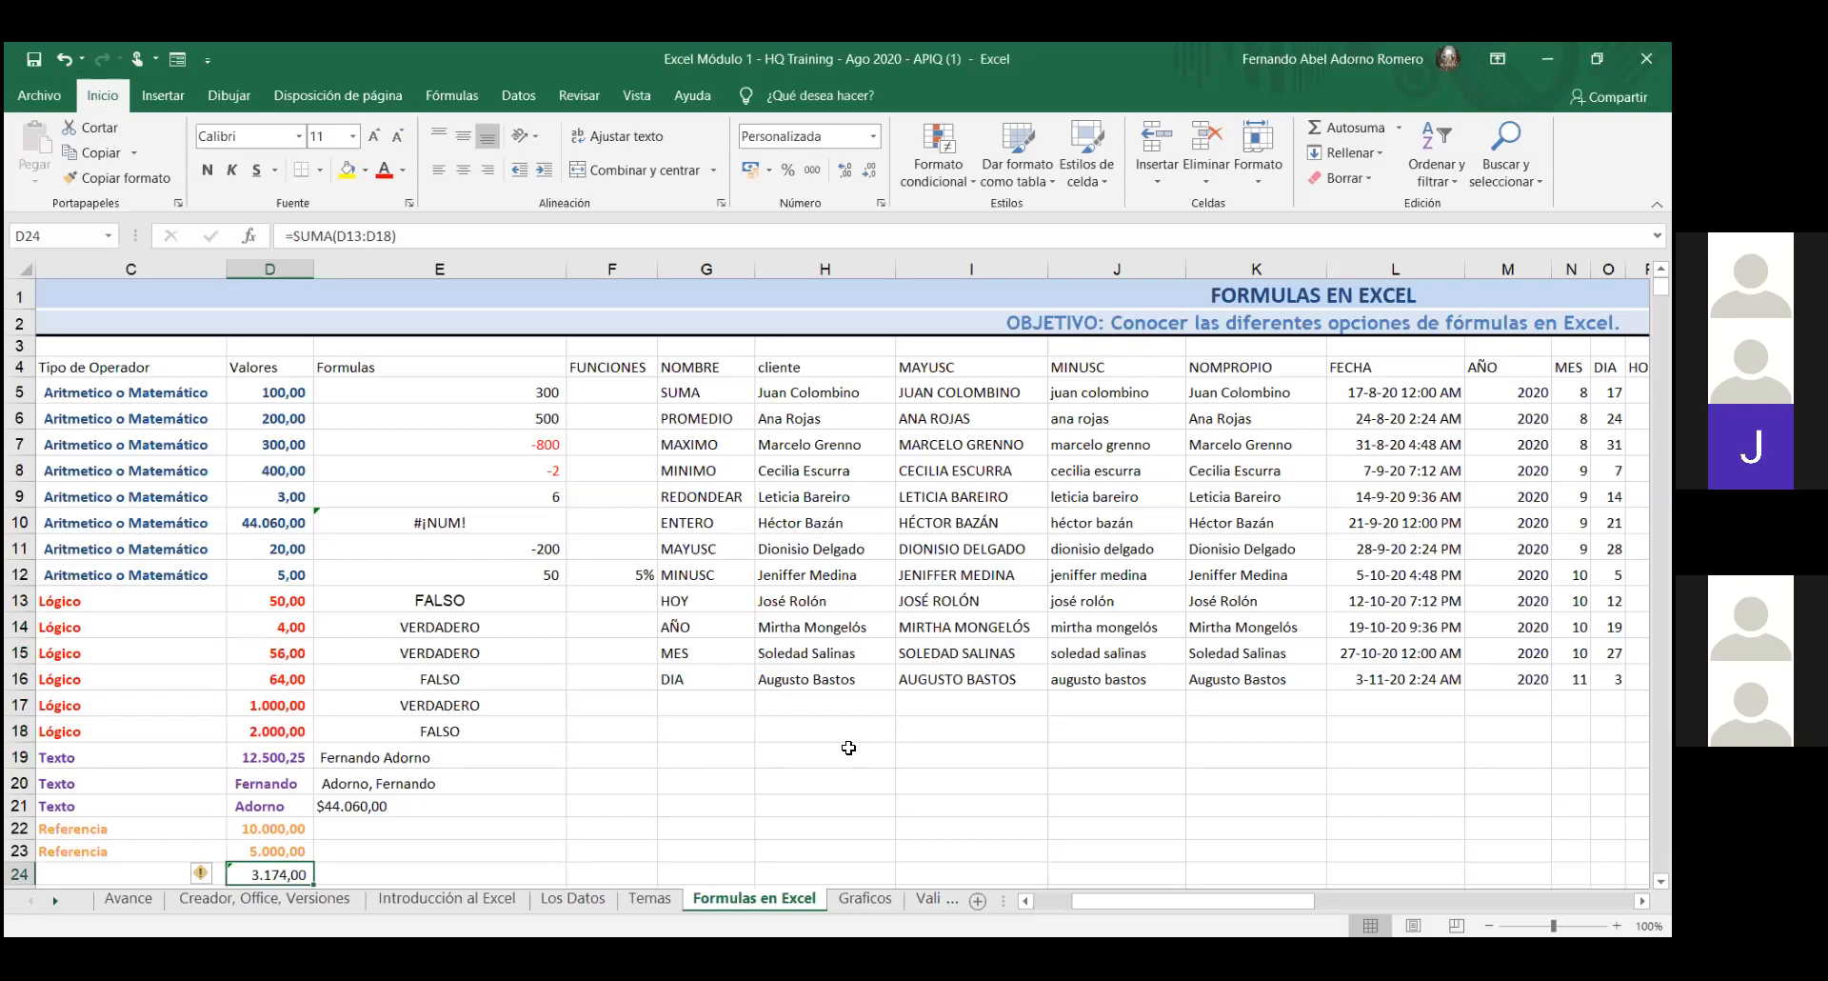
{"action": "scroll", "coordinate": [848, 747], "scroll_direction": "down", "scroll_amount": 5}
{"action": "scroll", "coordinate": [833, 740], "scroll_direction": "up", "scroll_amount": 5}
{"action": "scroll", "coordinate": [826, 581], "scroll_direction": "down", "scroll_amount": 1}
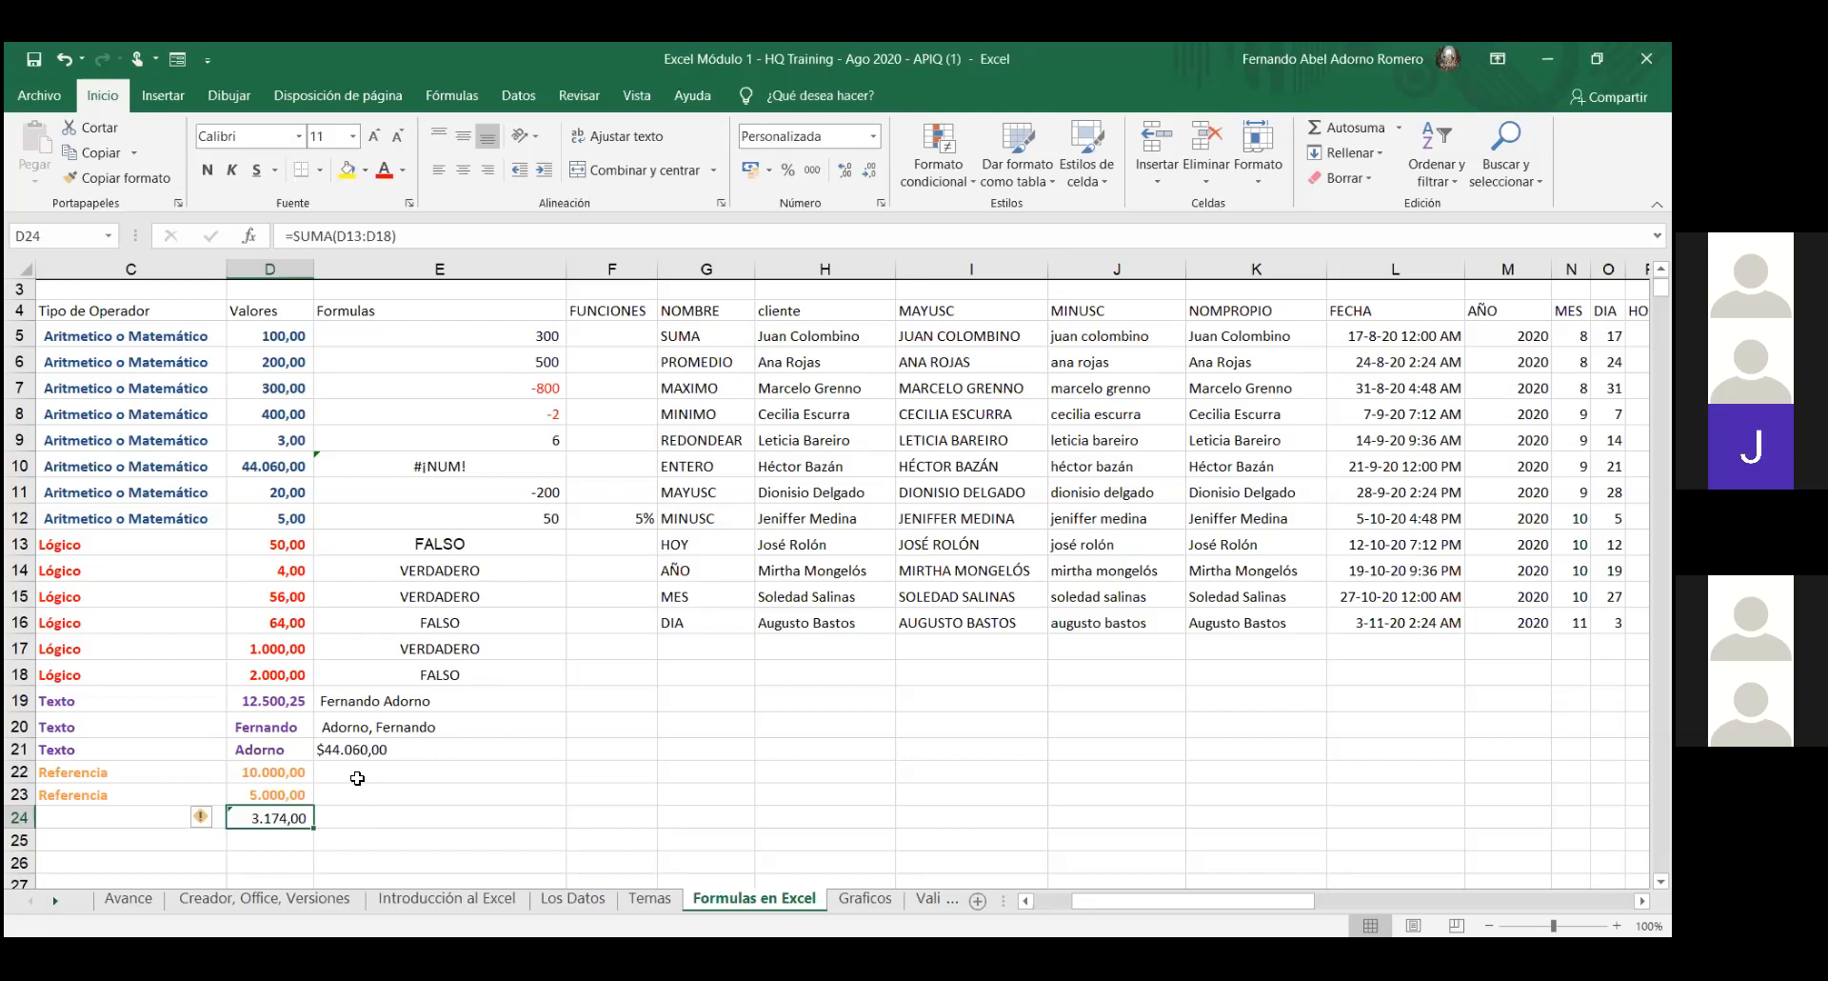
- Change D24 to =SUMA(D13;D18), adding only D13 and D18 for 2.050,00
{"action": "double_click", "coordinate": [291, 817]}
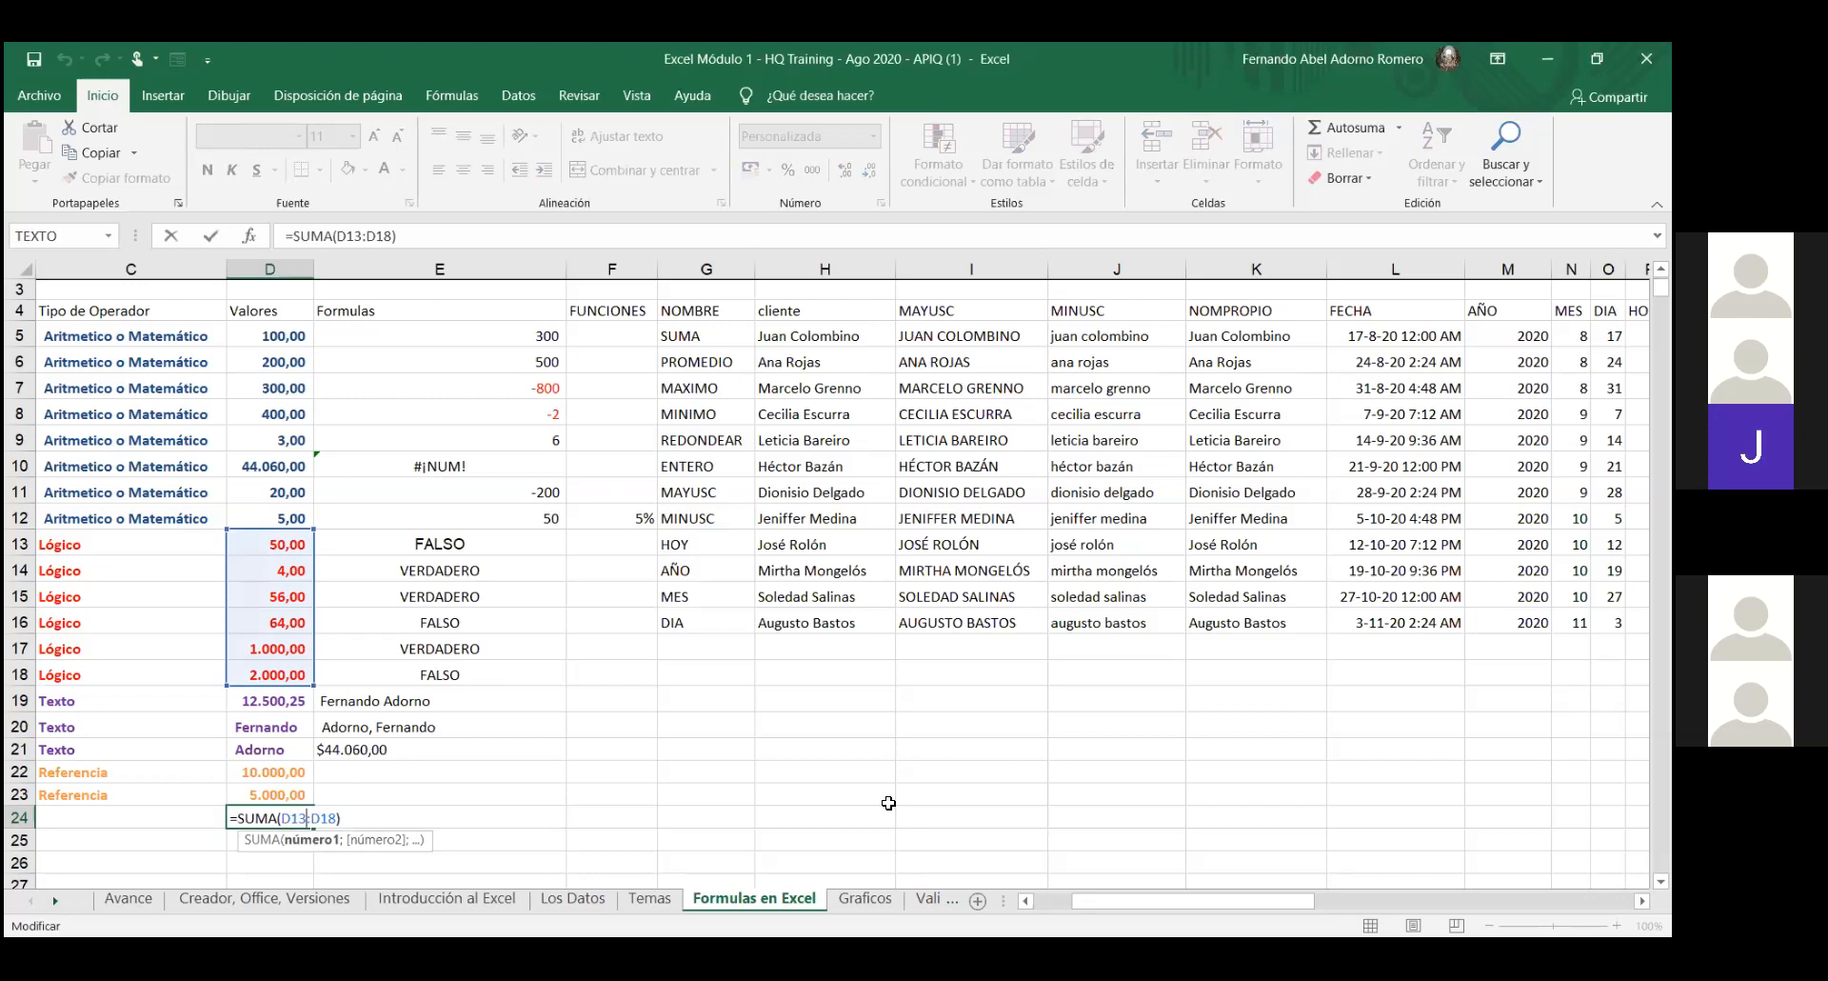
{"action": "key", "text": "BackSpace"}
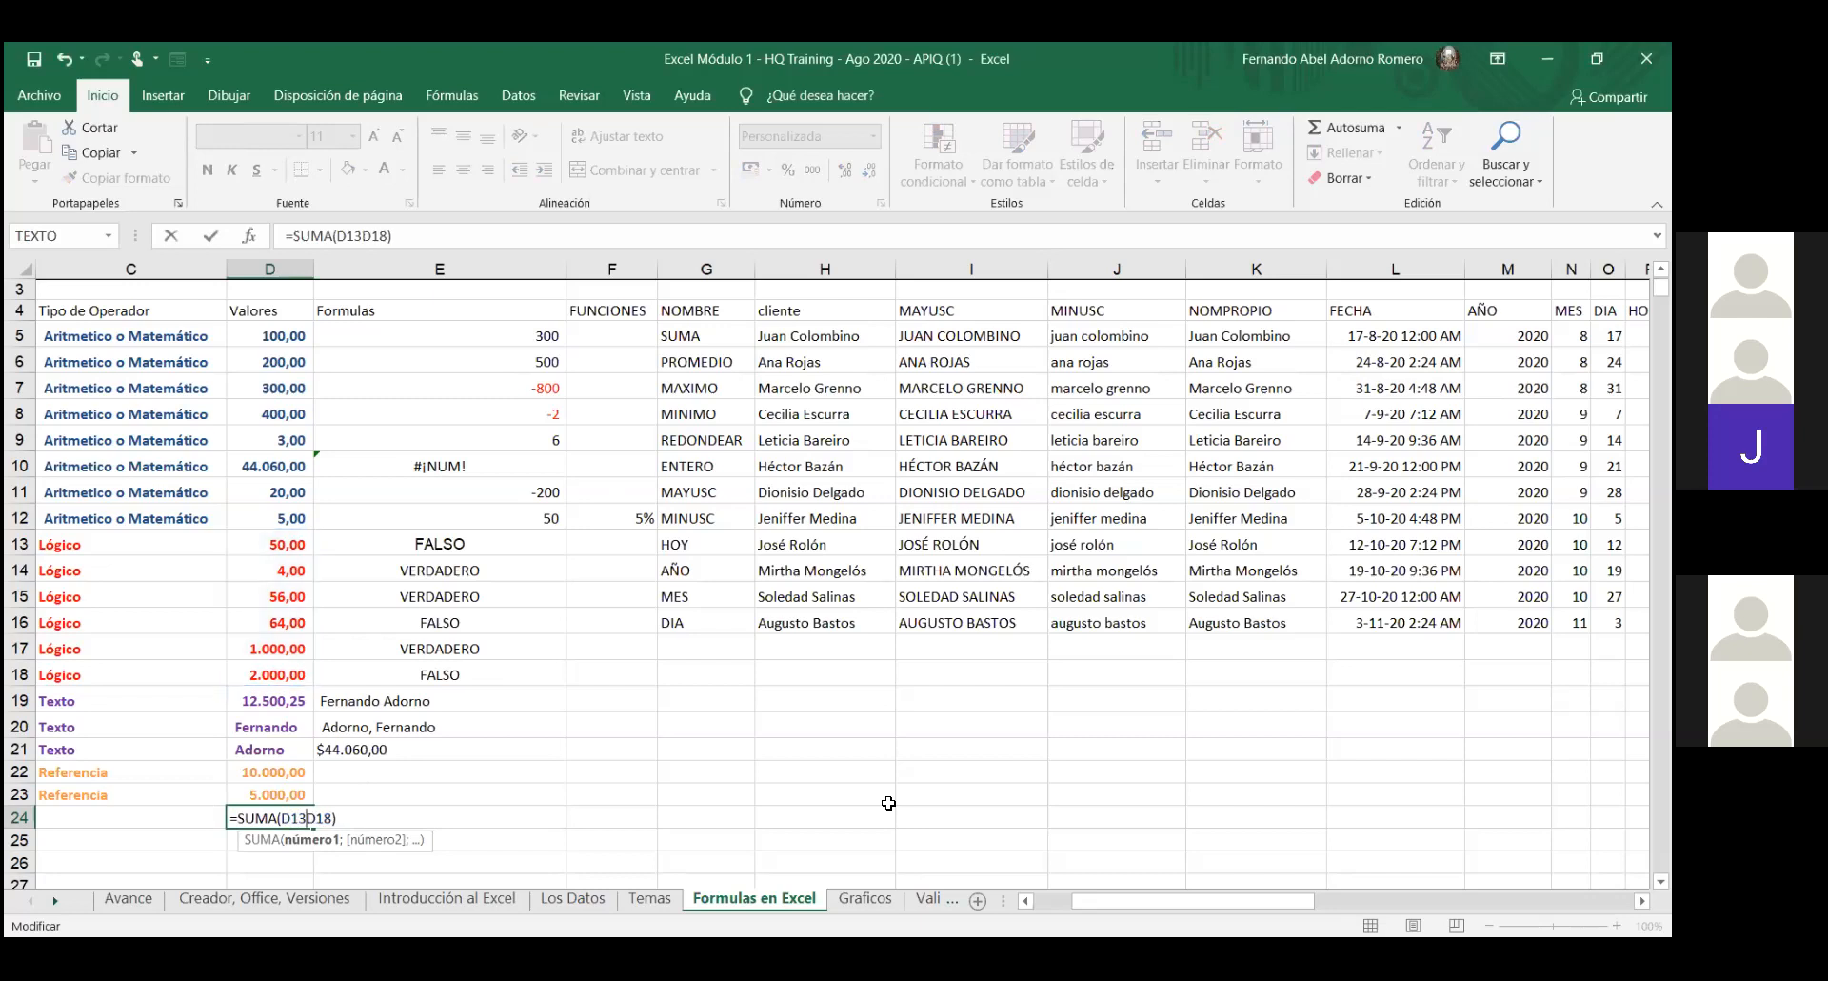
{"action": "type", "text": ":"}
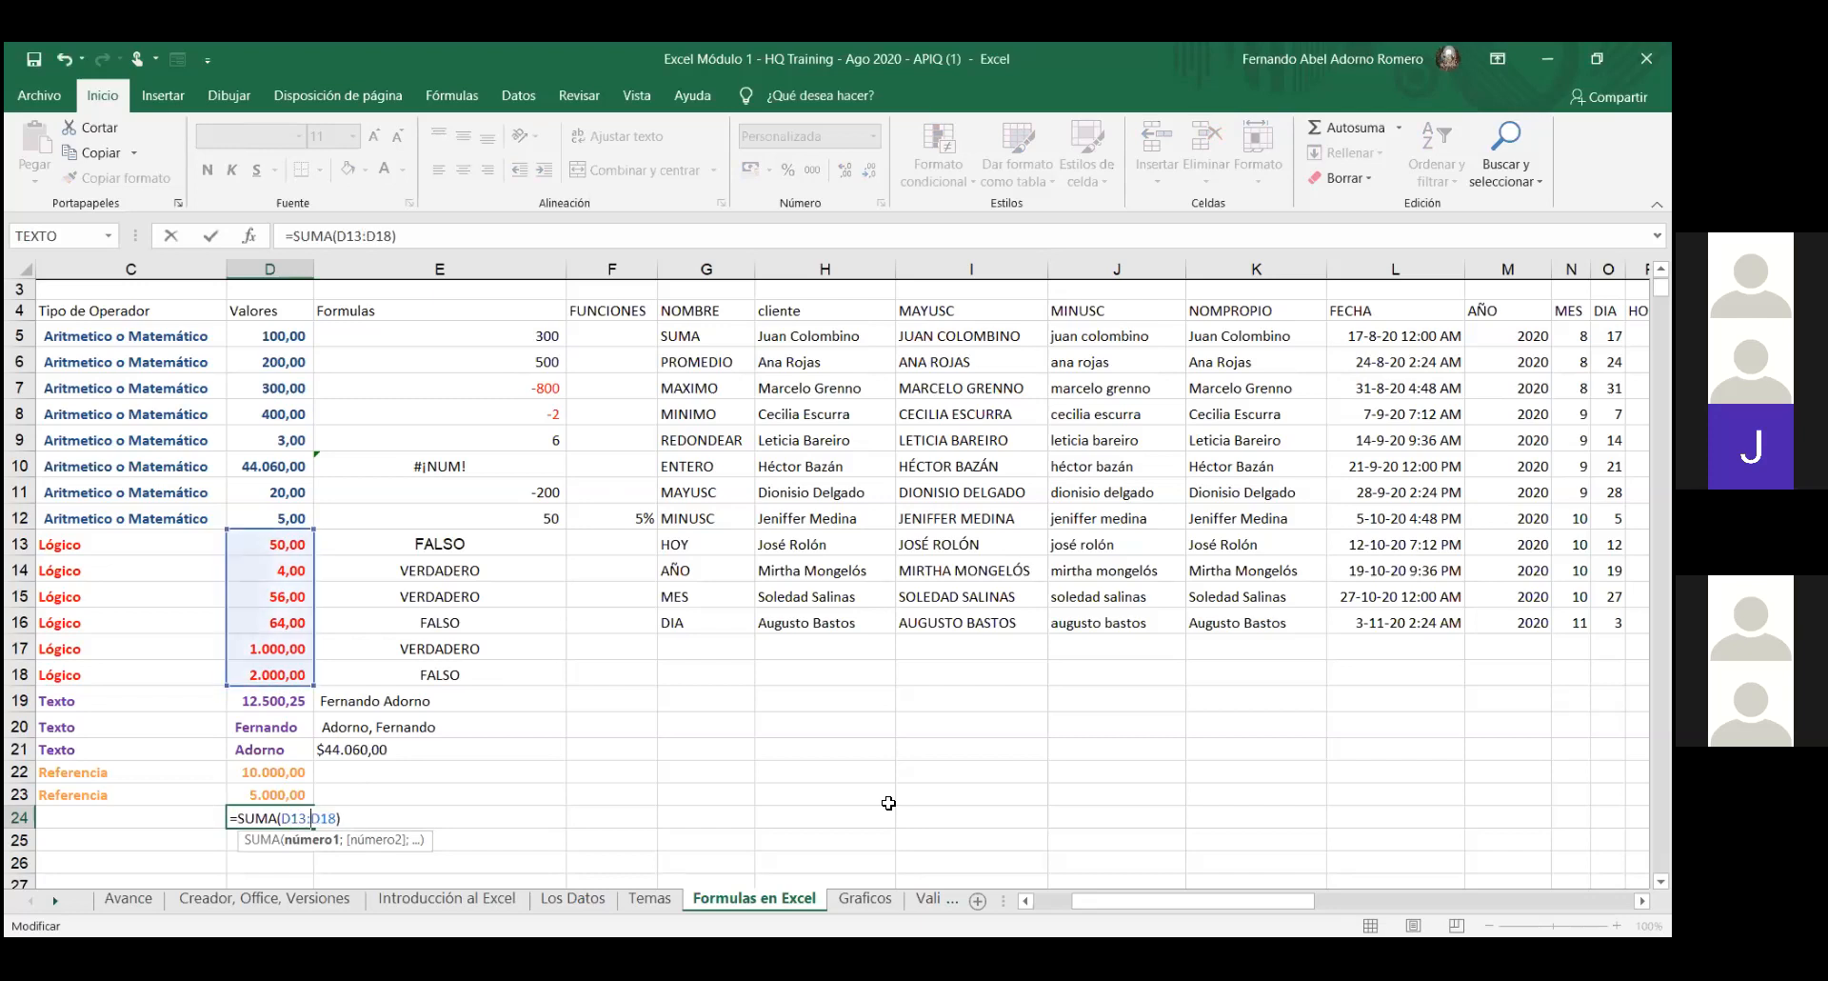
{"action": "key", "text": "BackSpace"}
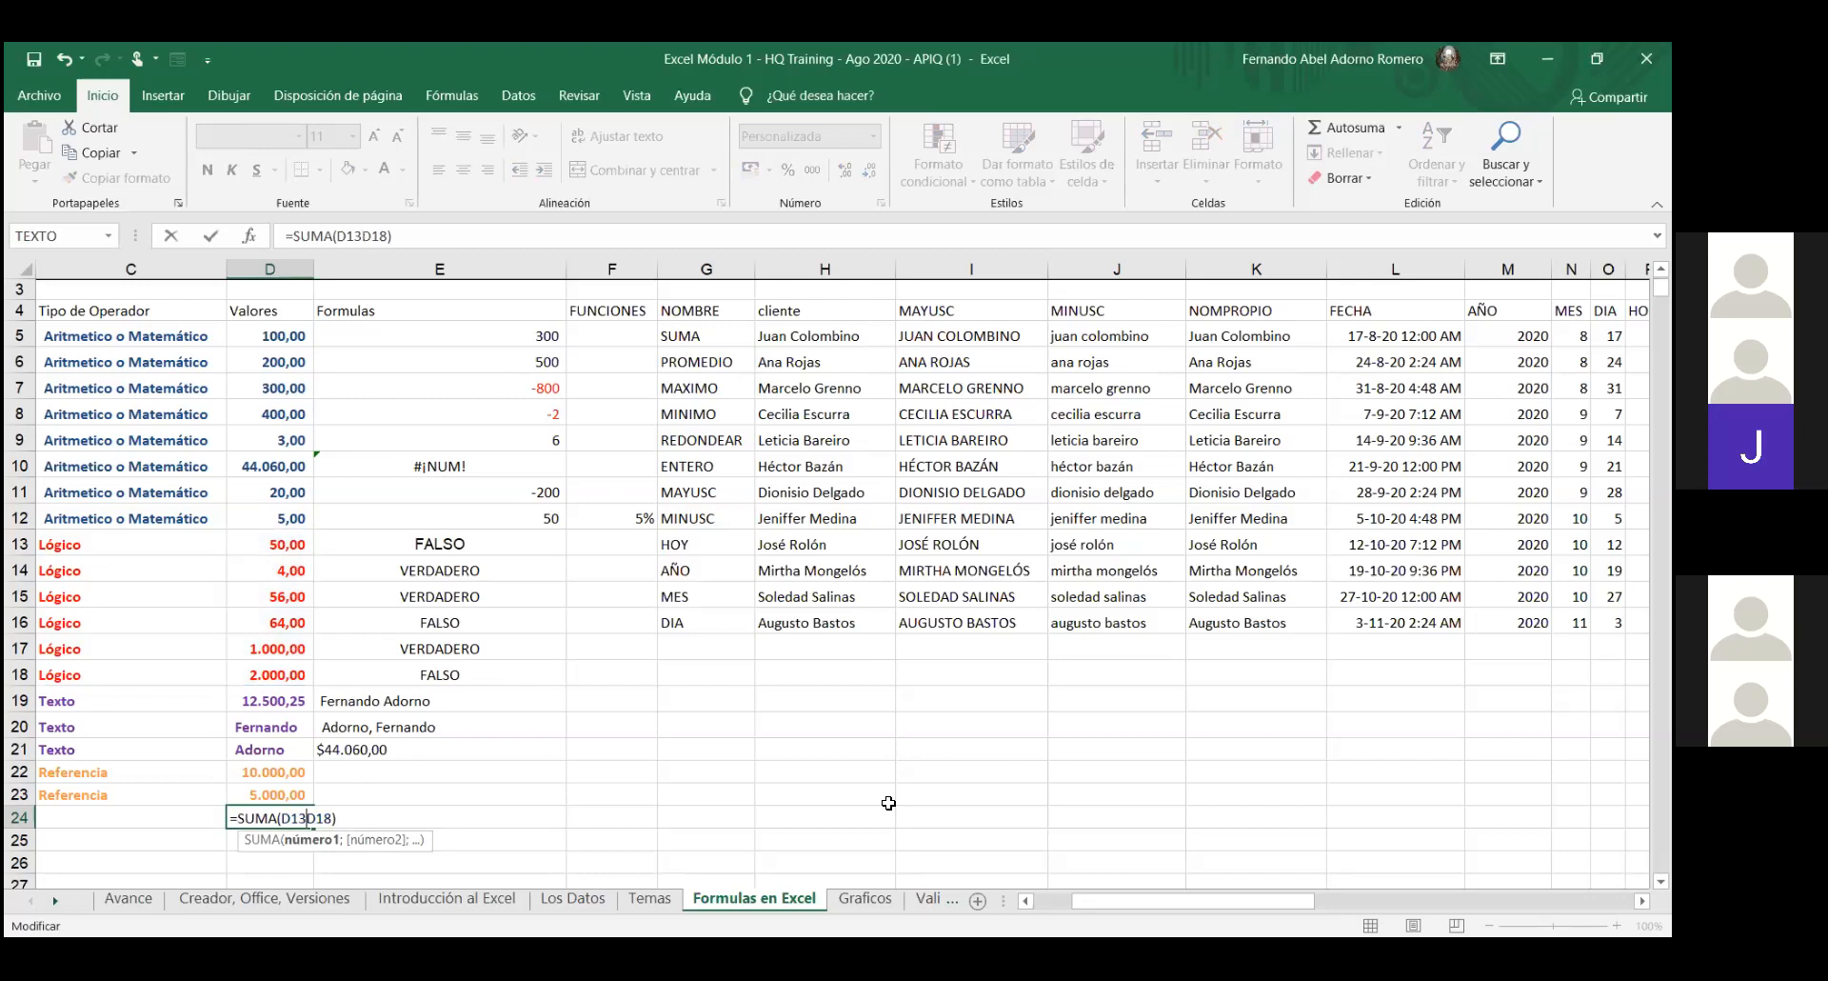
{"action": "type", "text": ";"}
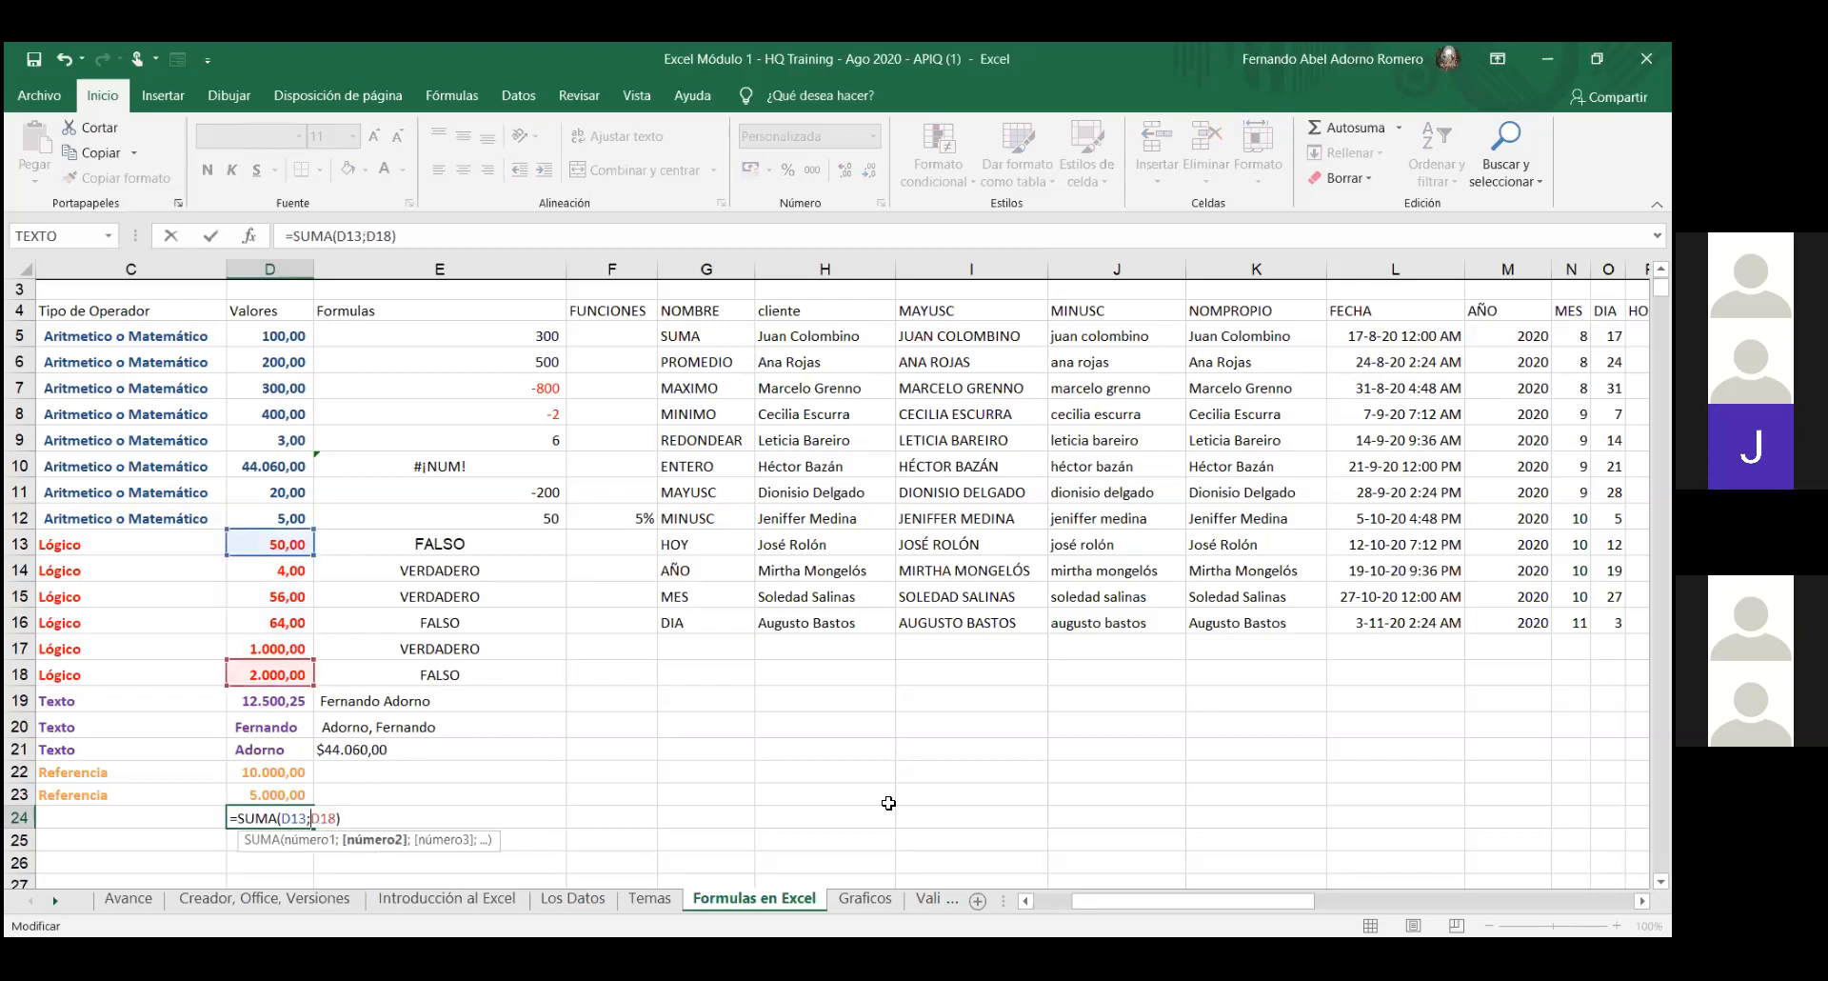
{"action": "key", "text": "Return"}
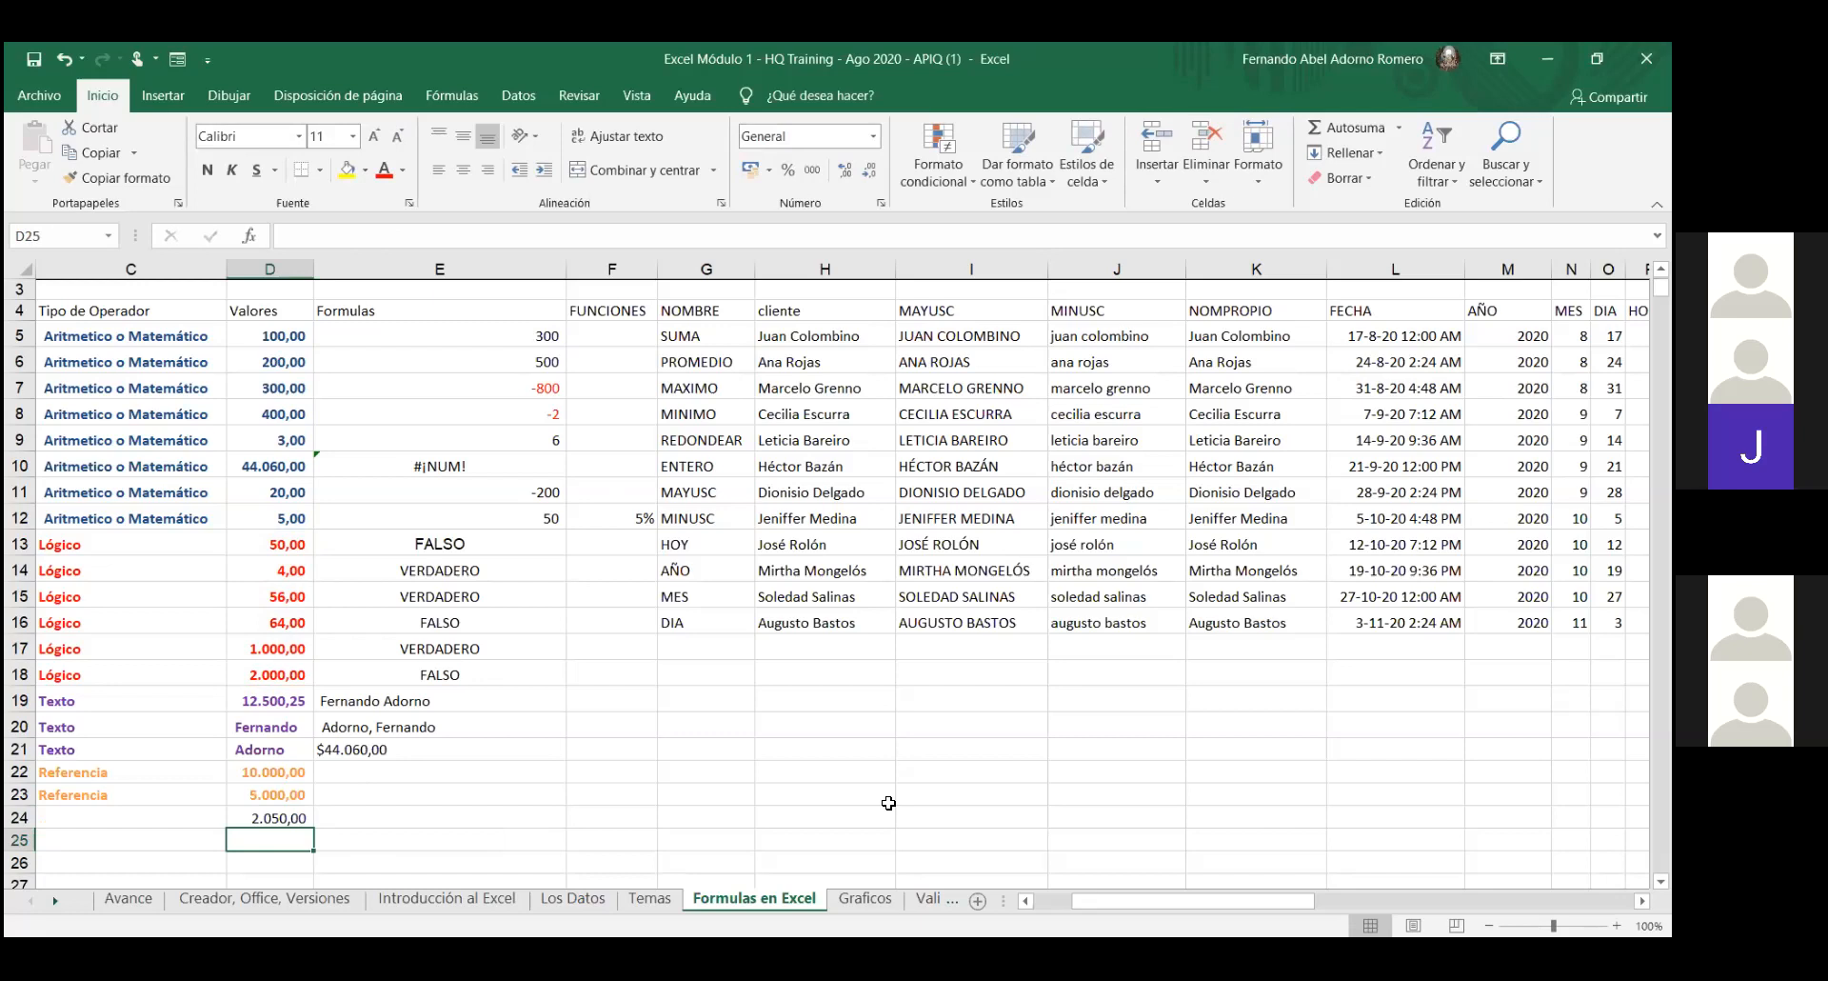
- Put D24's =SUMA(D13;D18) formula in edit mode to highlight D13 and D18
{"action": "left_click", "coordinate": [237, 817]}
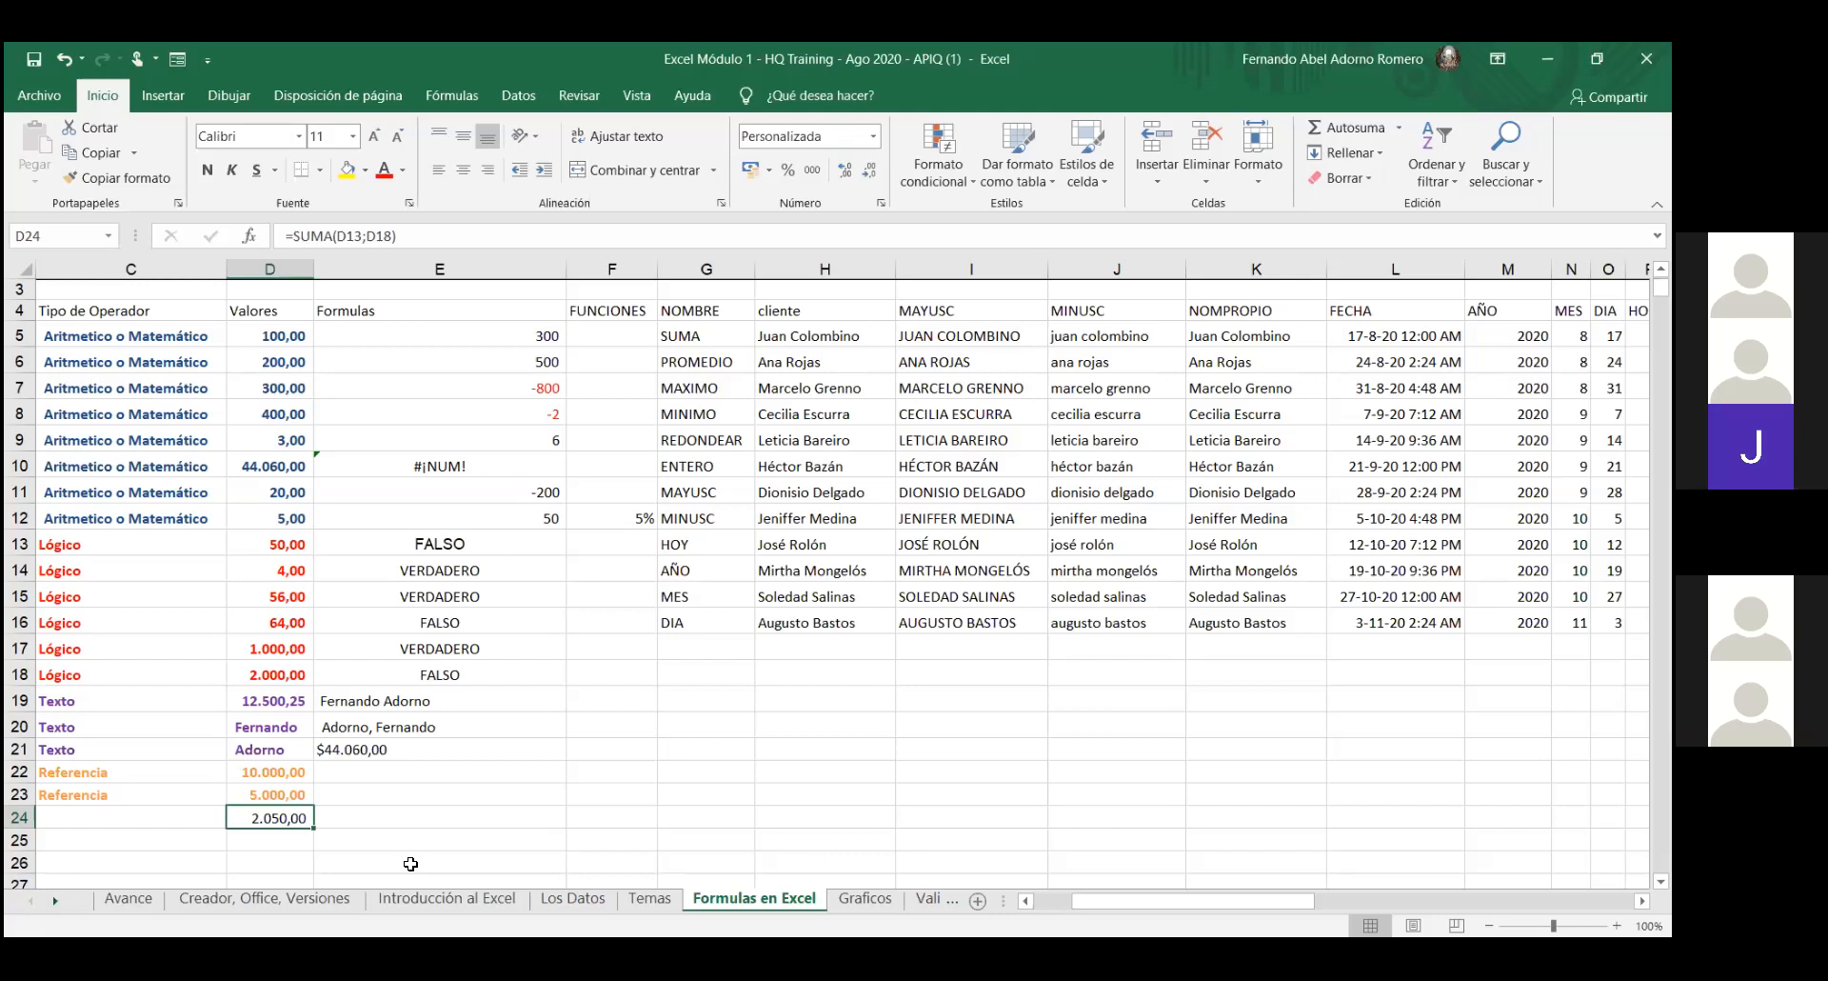
{"action": "double_click", "coordinate": [295, 819]}
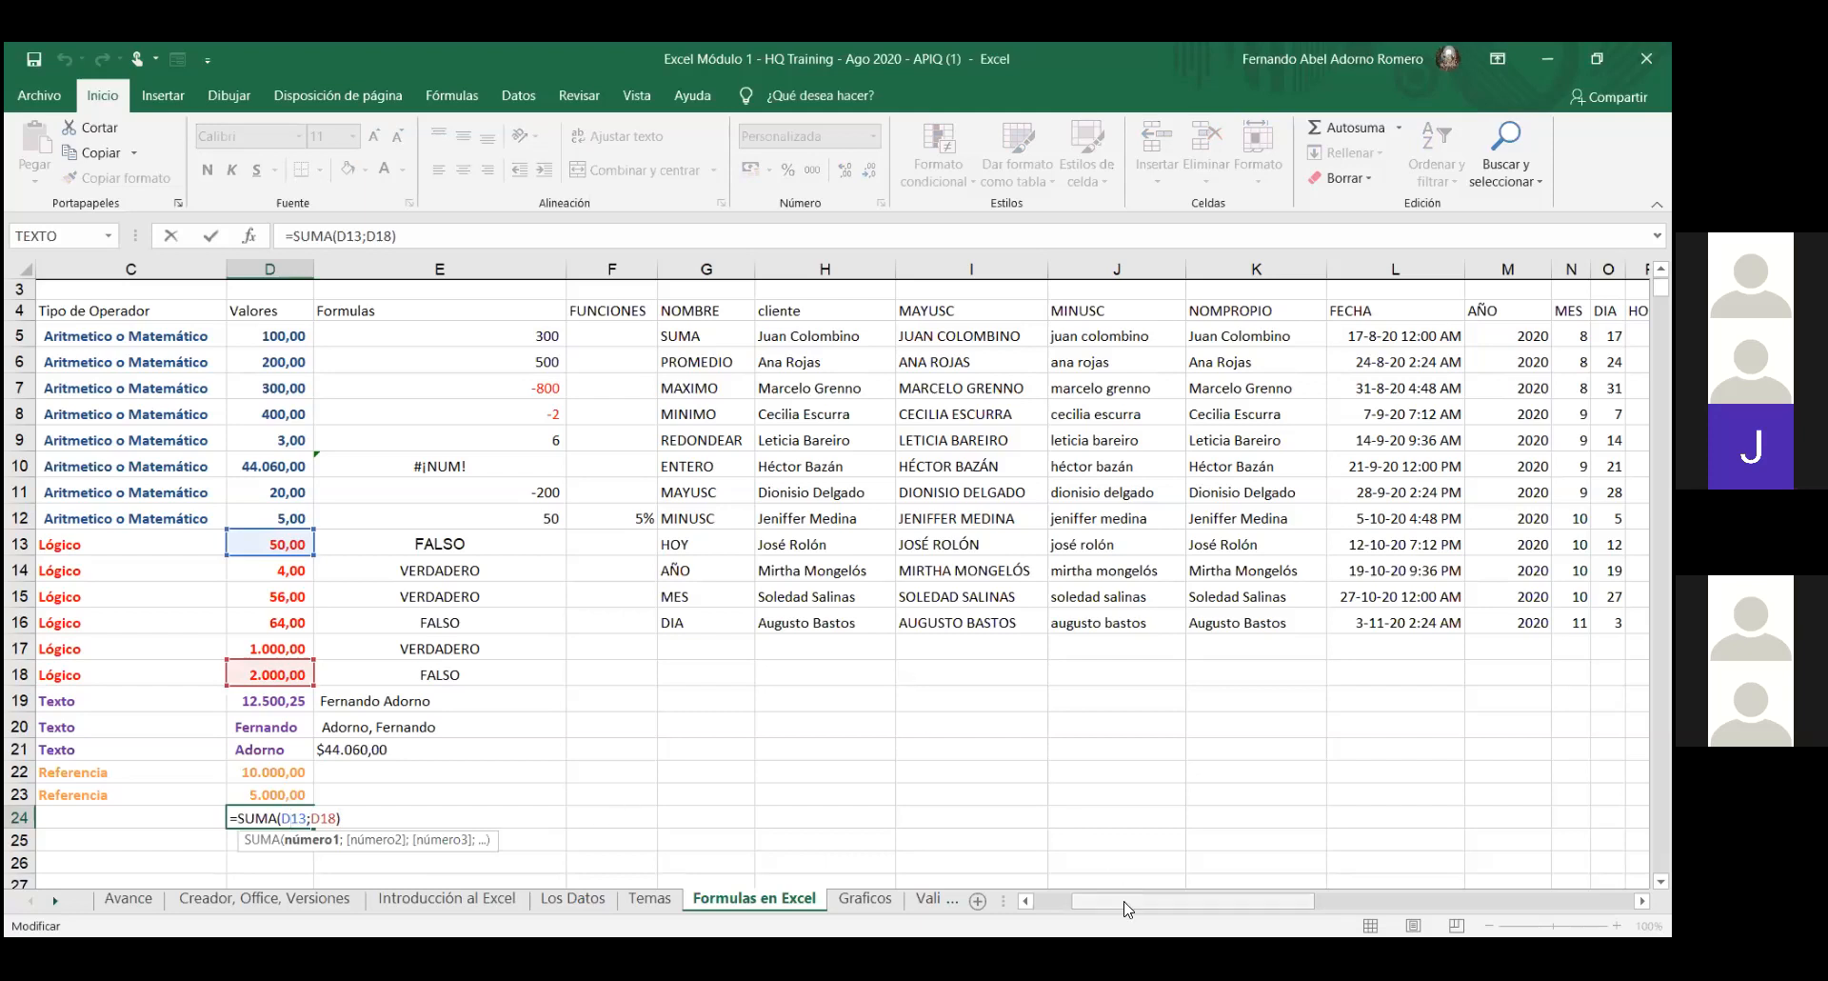
- Scroll left to columns A and B, then leave D24 unchanged at 2.050,00
{"action": "left_click", "coordinate": [1026, 901]}
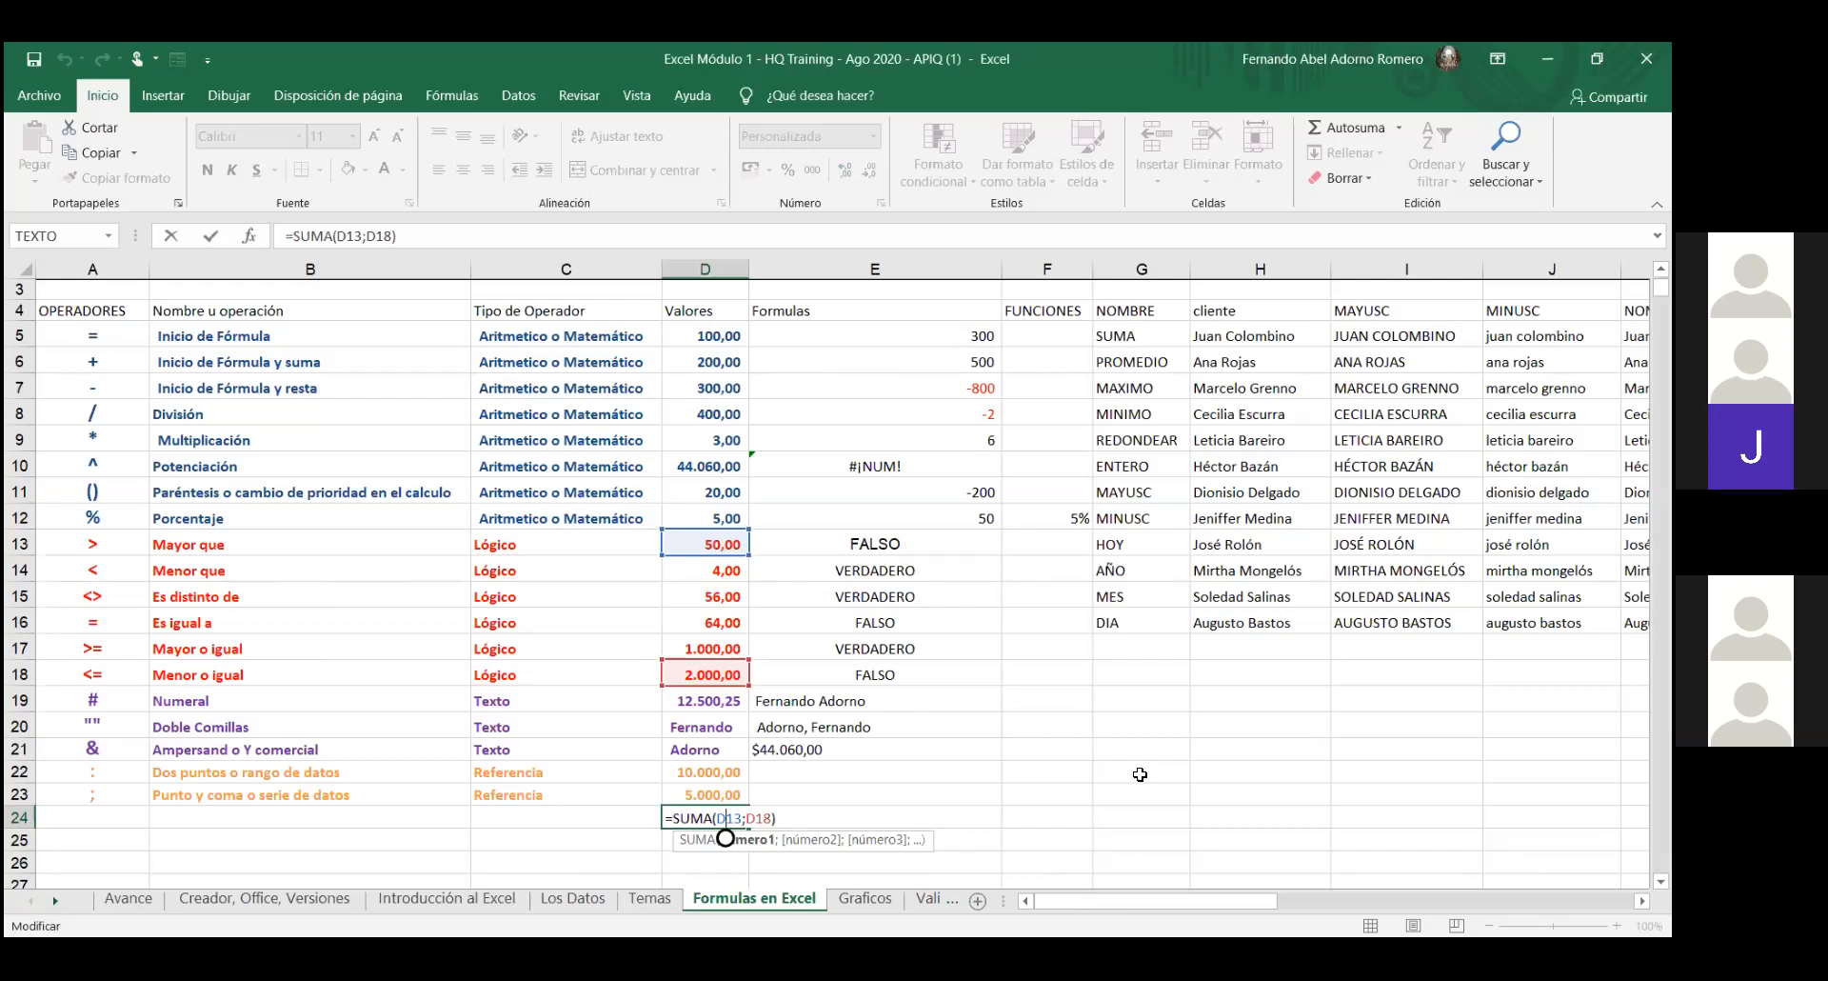
{"action": "key", "text": "Return"}
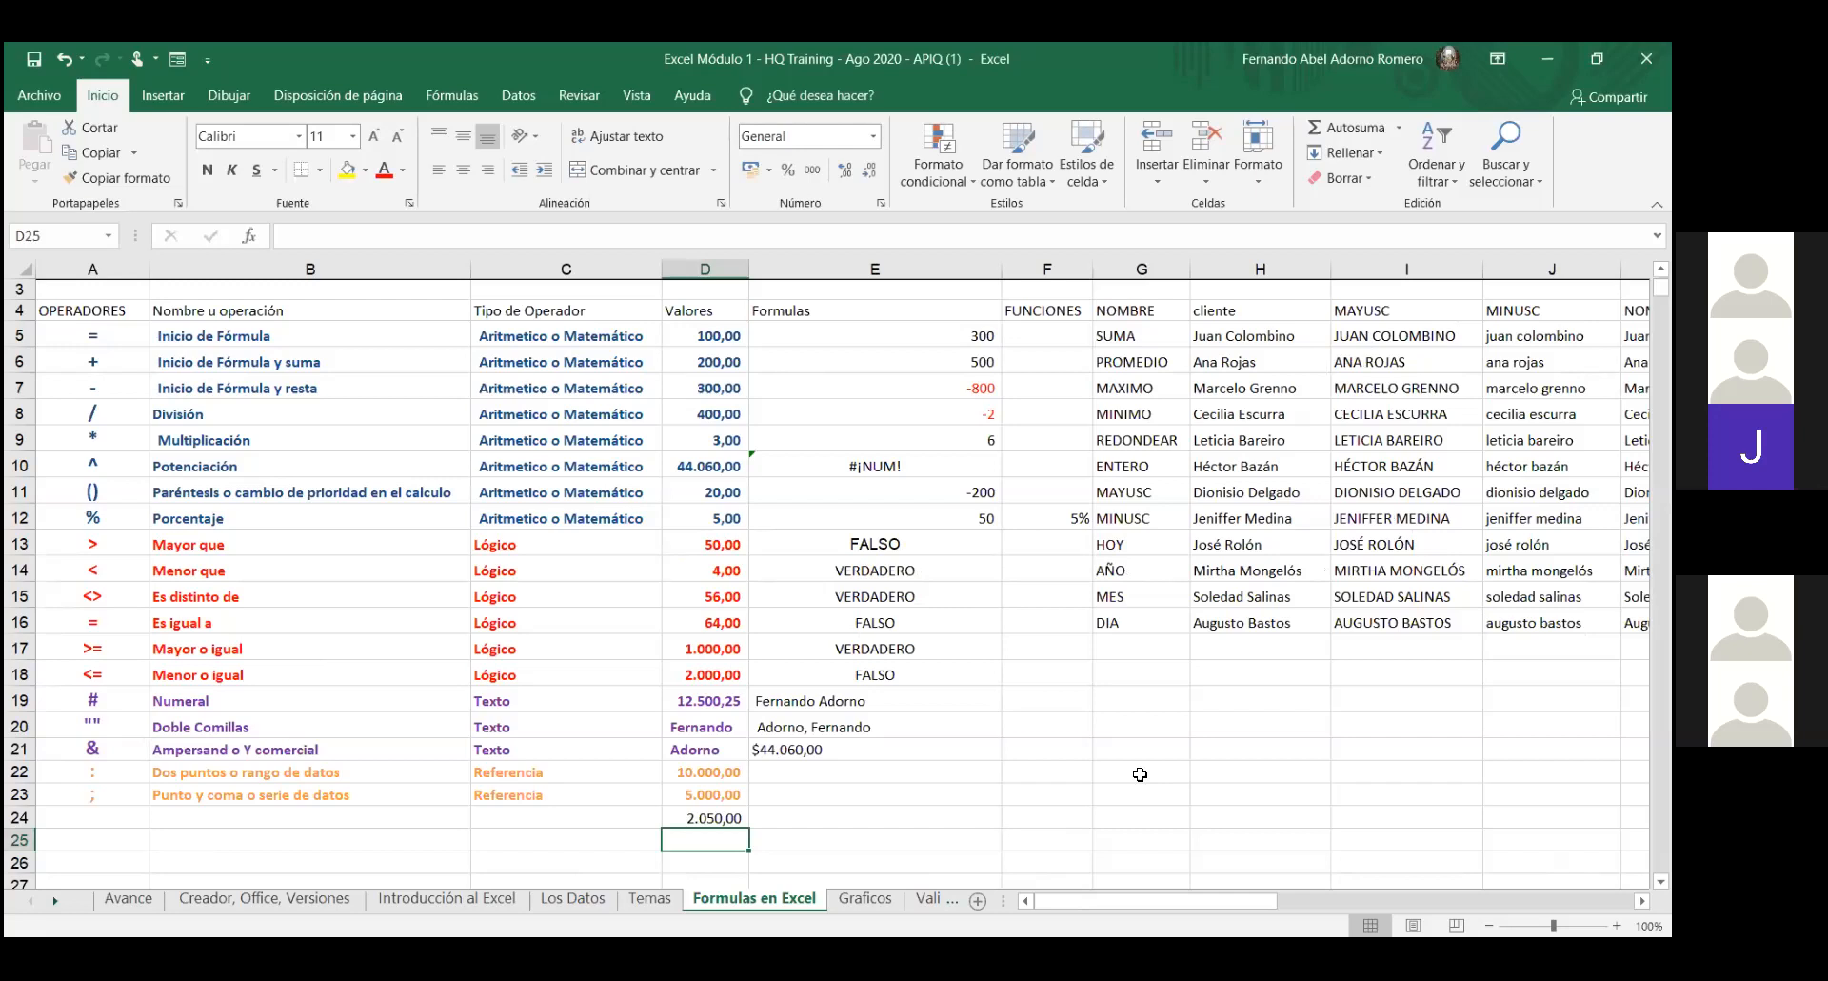
- Select D5, D13, D19 and D22 together by entering D5;D13;D19;D22 in the Name Box
{"action": "left_click", "coordinate": [70, 234]}
{"action": "type", "text": "D5"}
{"action": "type", "text": ";D13"}
{"action": "type", "text": ";D19;"}
{"action": "type", "text": "D22"}
{"action": "key", "text": "Return"}
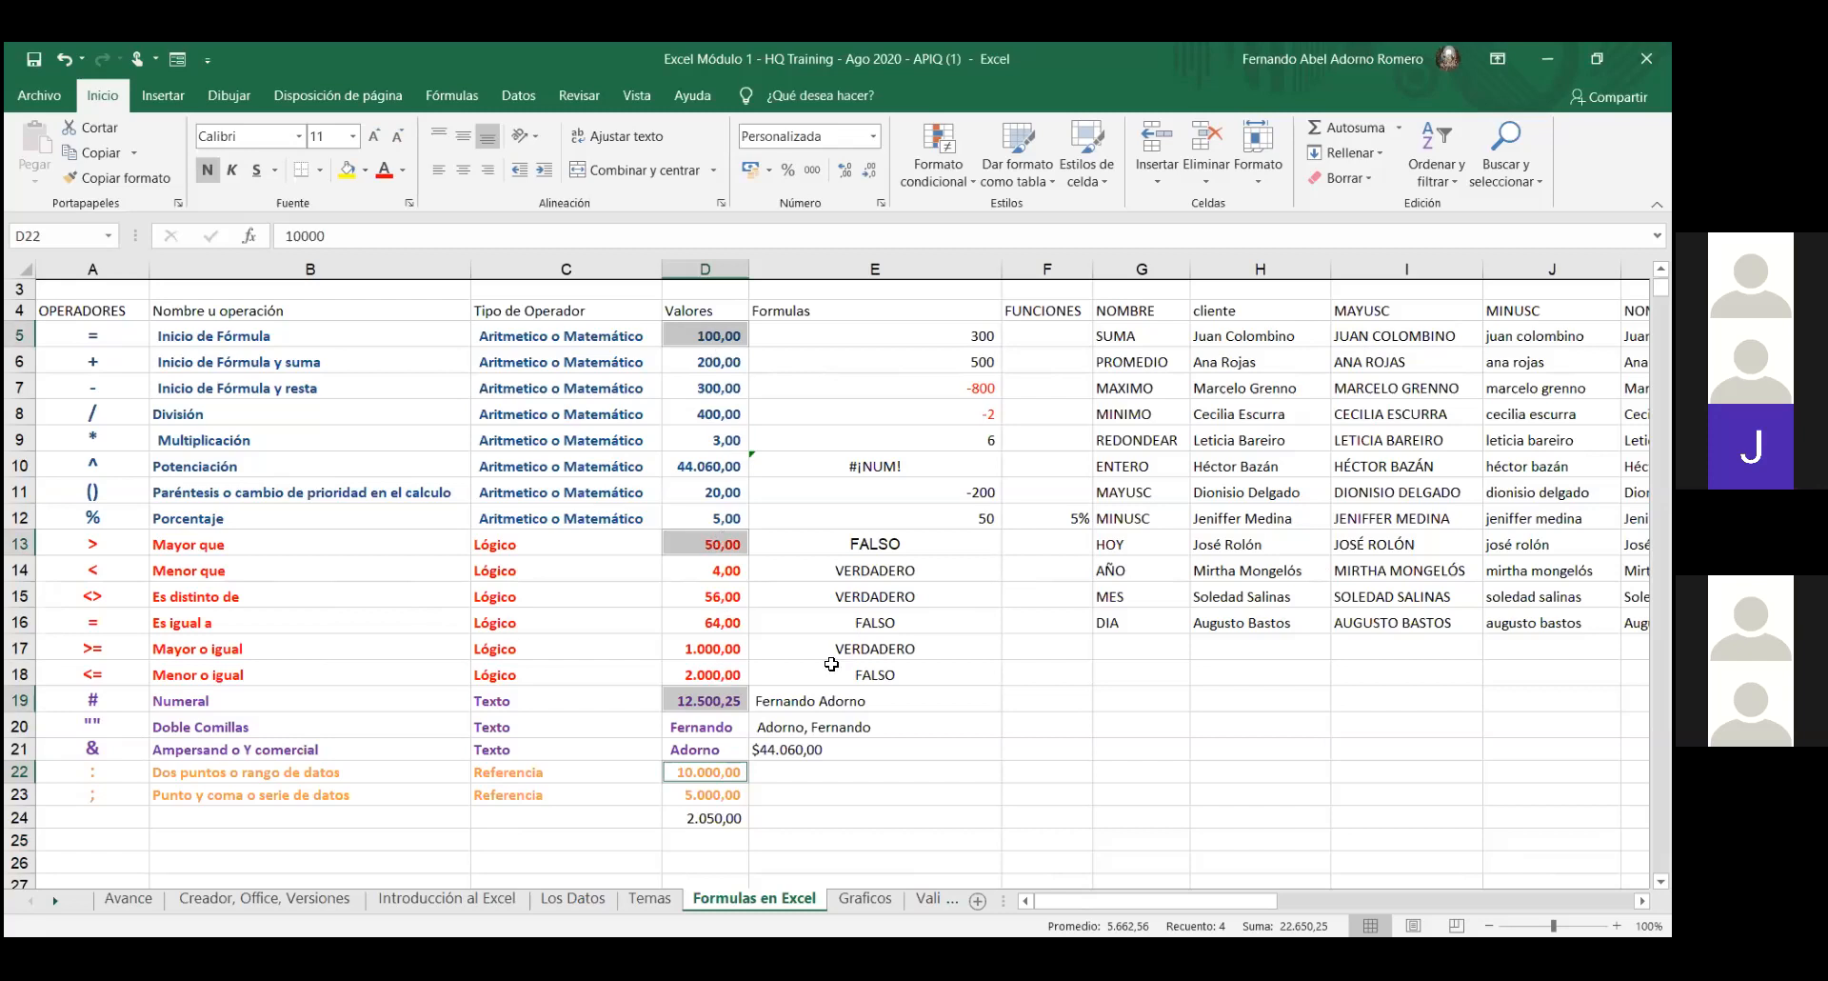
{"action": "left_click", "coordinate": [1358, 127]}
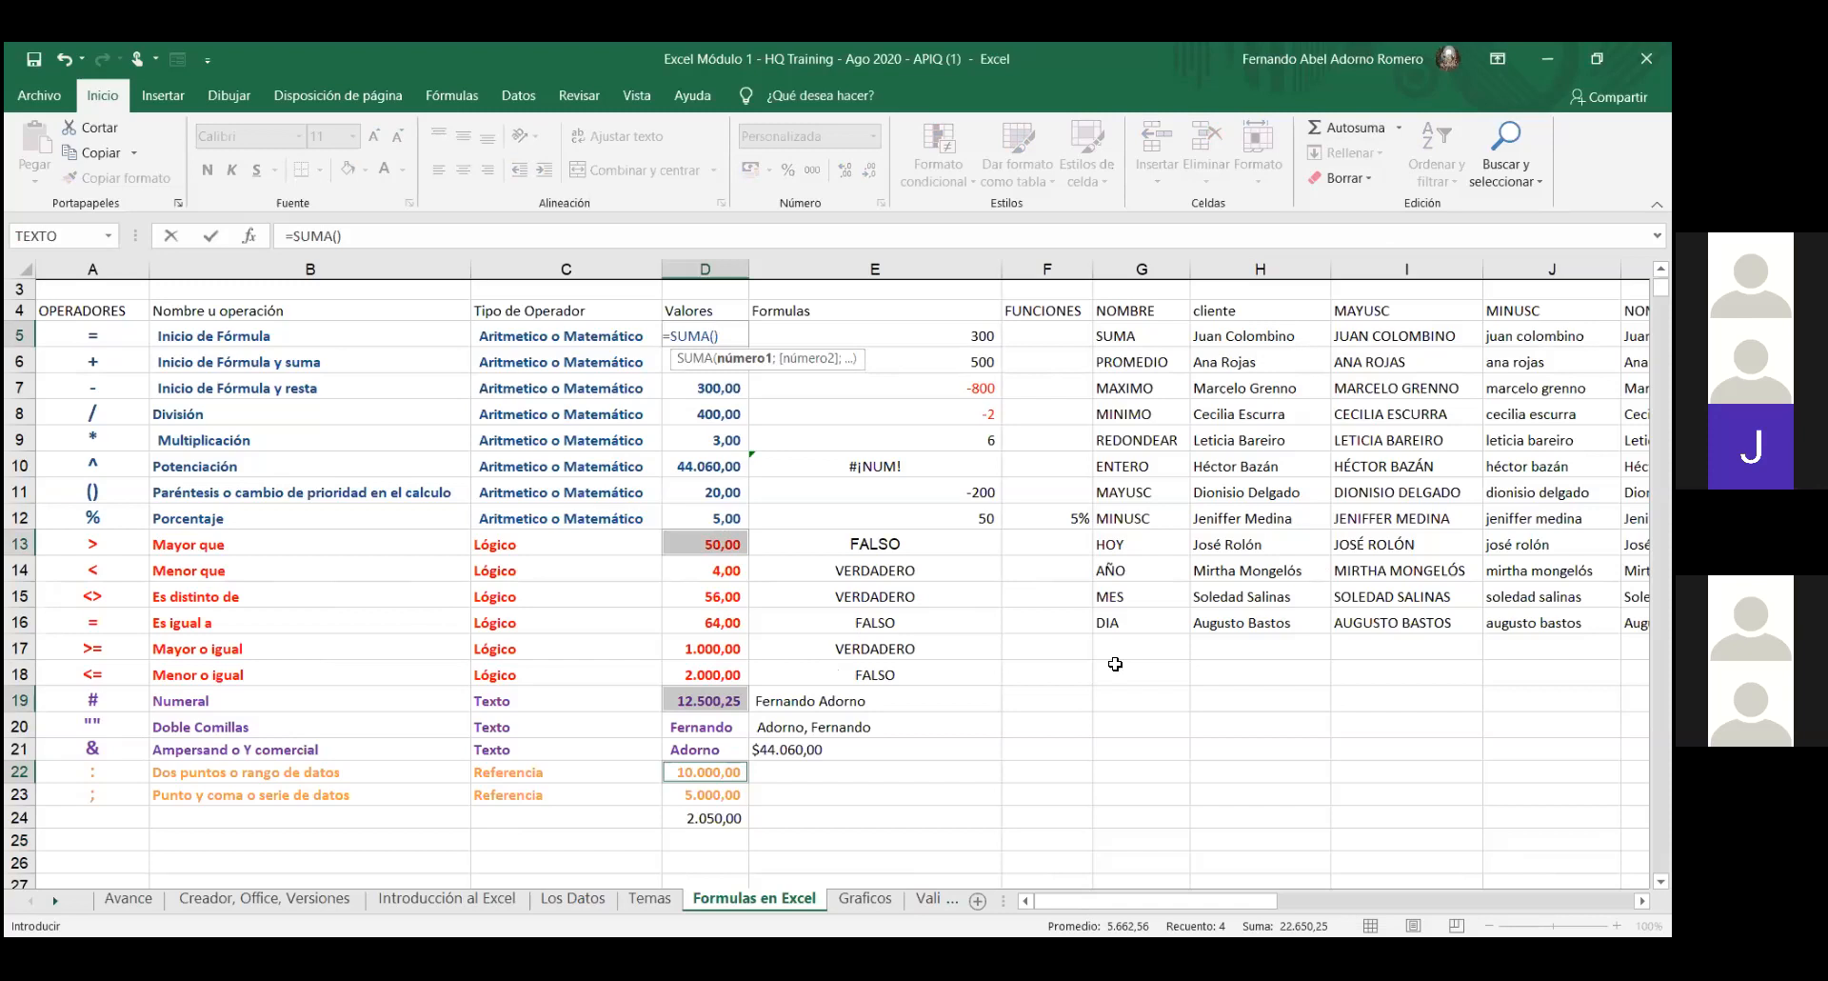
{"action": "left_click", "coordinate": [65, 53]}
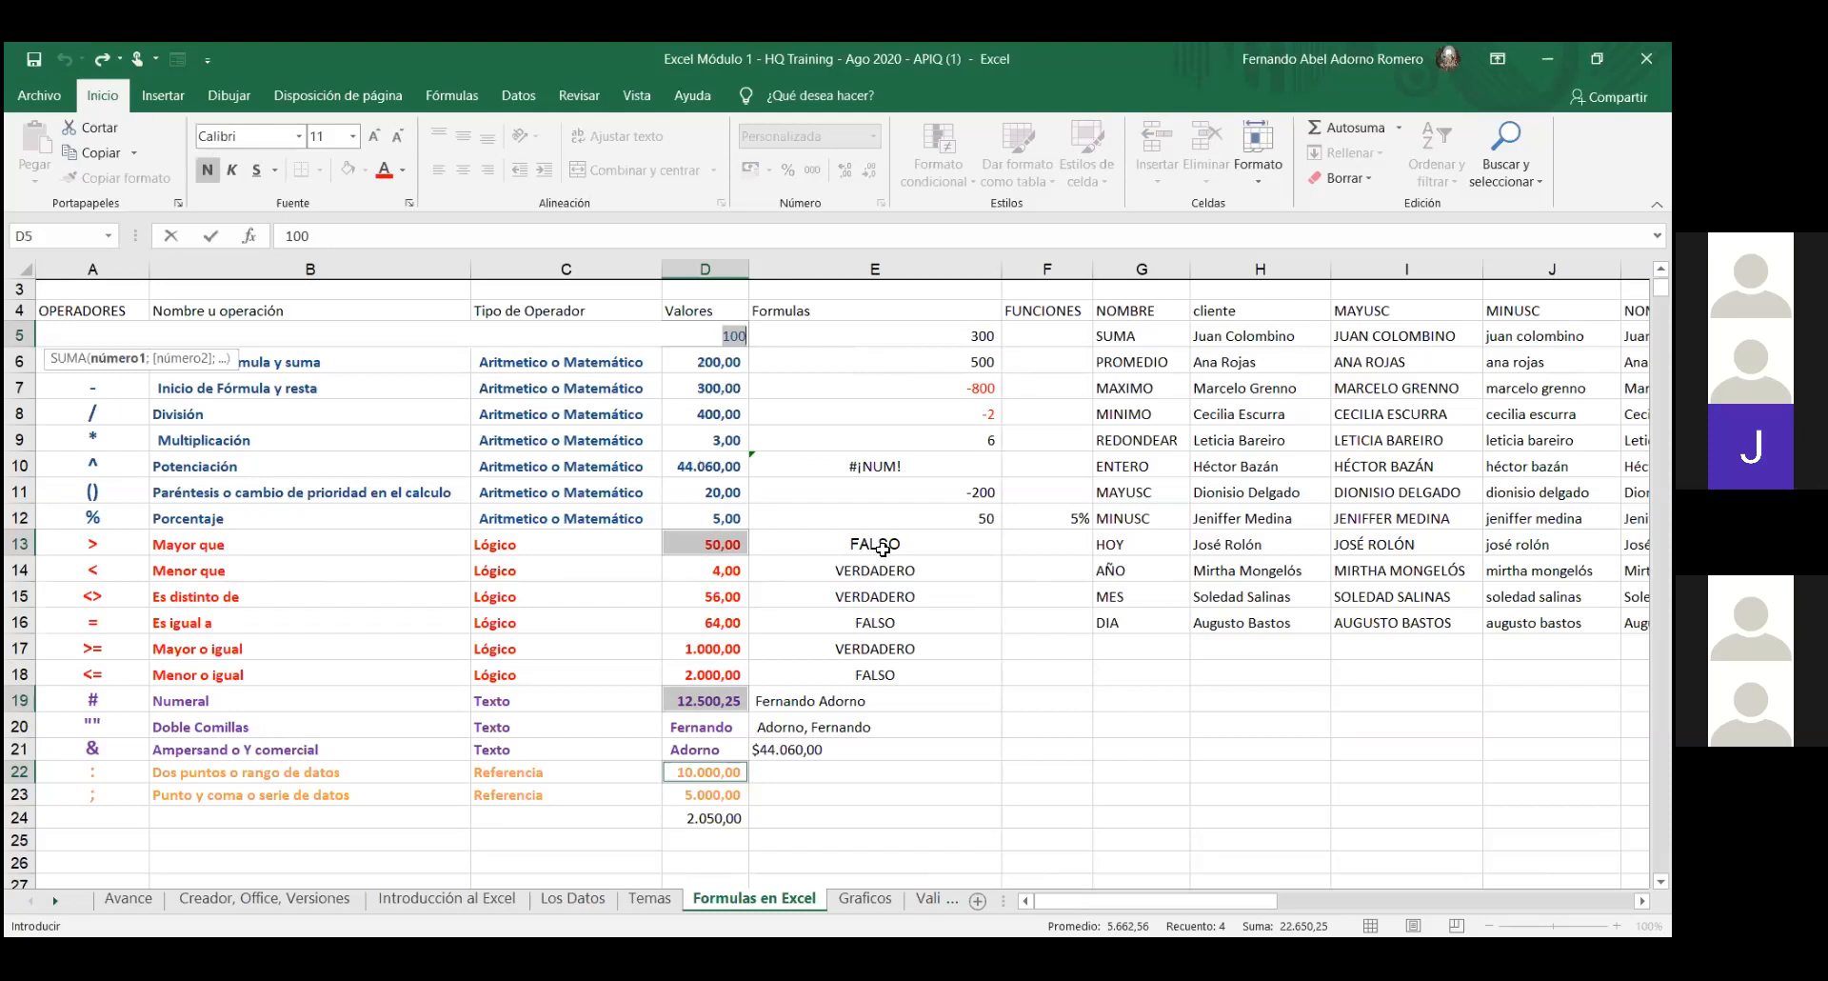
{"action": "left_click", "coordinate": [1023, 729]}
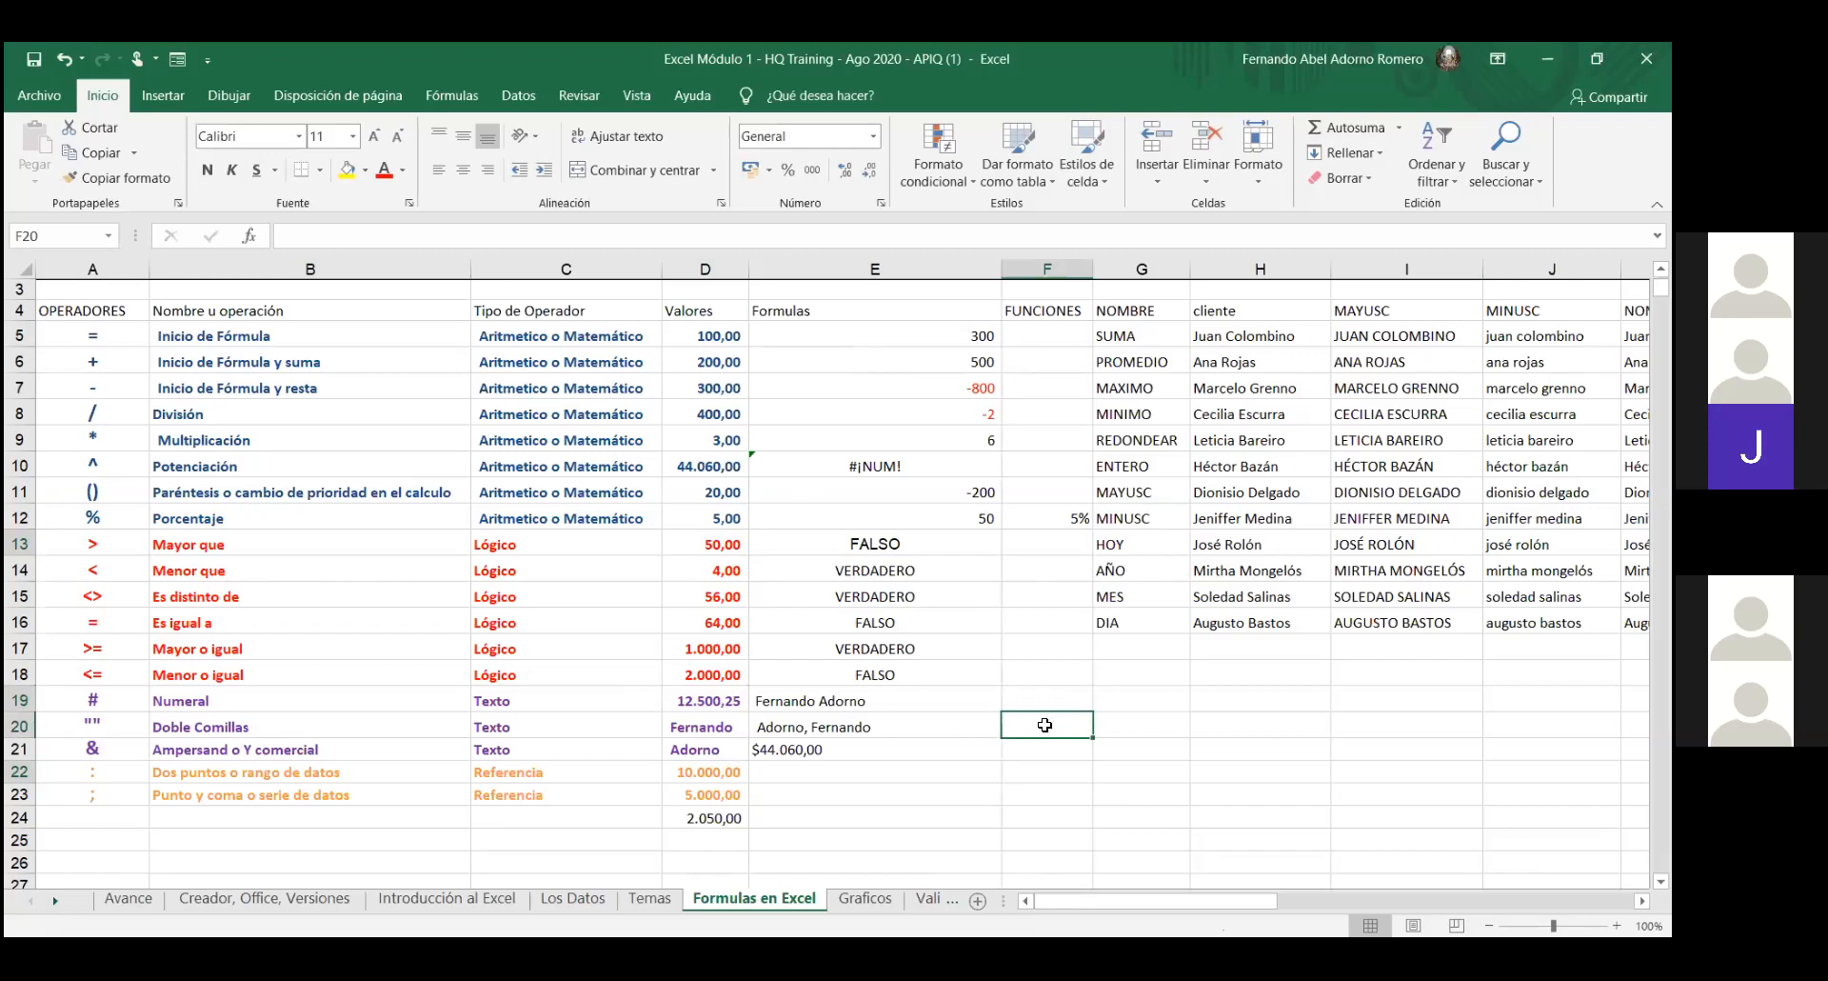
- AutoSum in F20, clearing the suggested F12:F19 range and stray F22 reference to leave =SUMA()
{"action": "left_click", "coordinate": [1369, 128]}
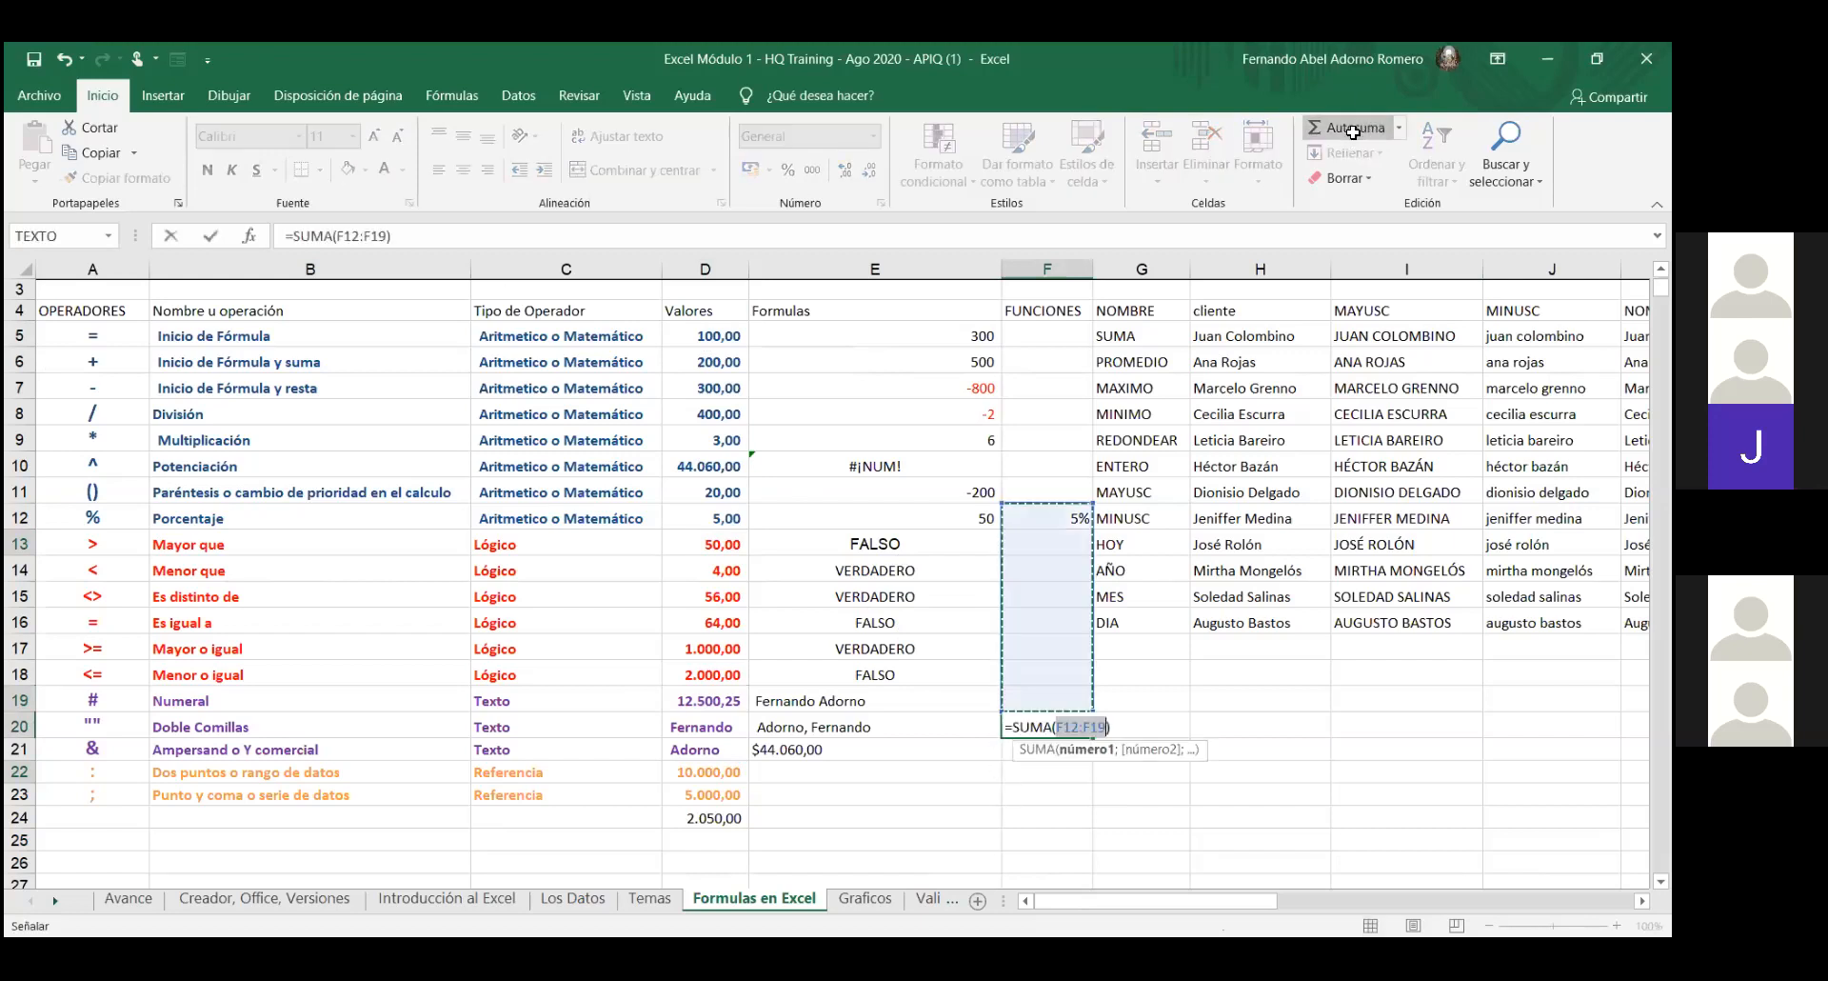
{"action": "left_click", "coordinate": [1188, 715]}
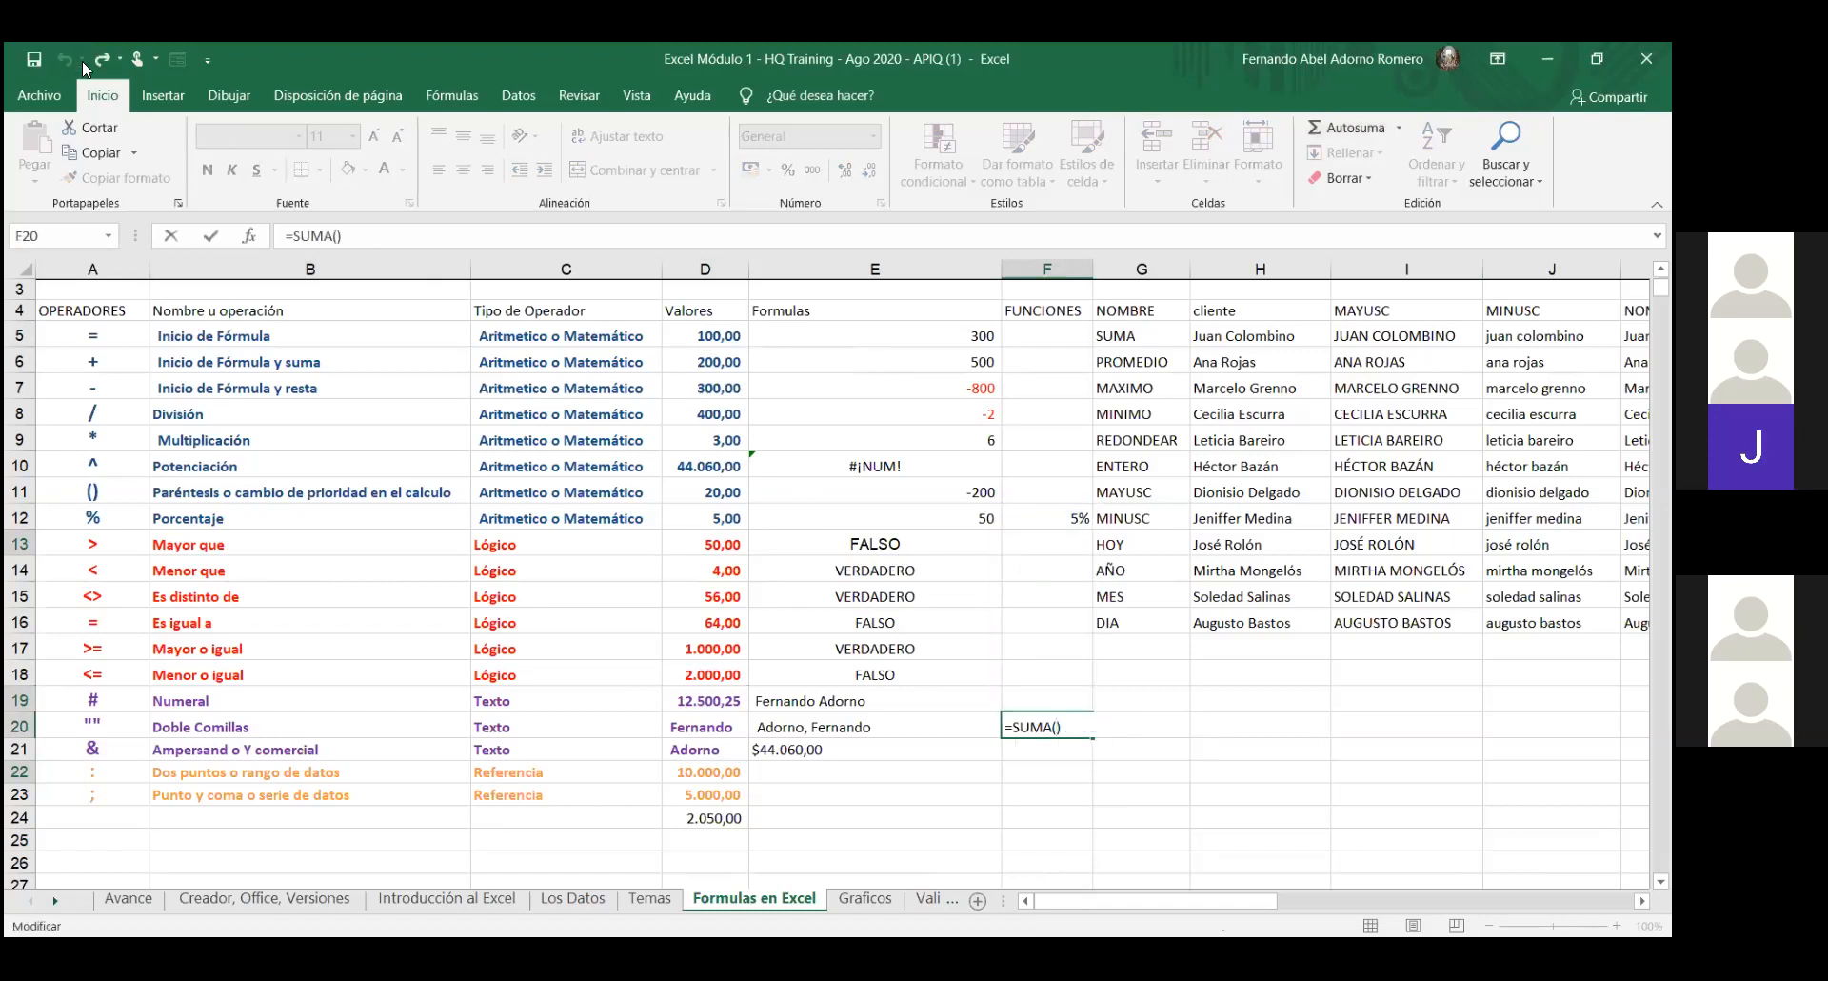
{"action": "left_click", "coordinate": [1062, 768]}
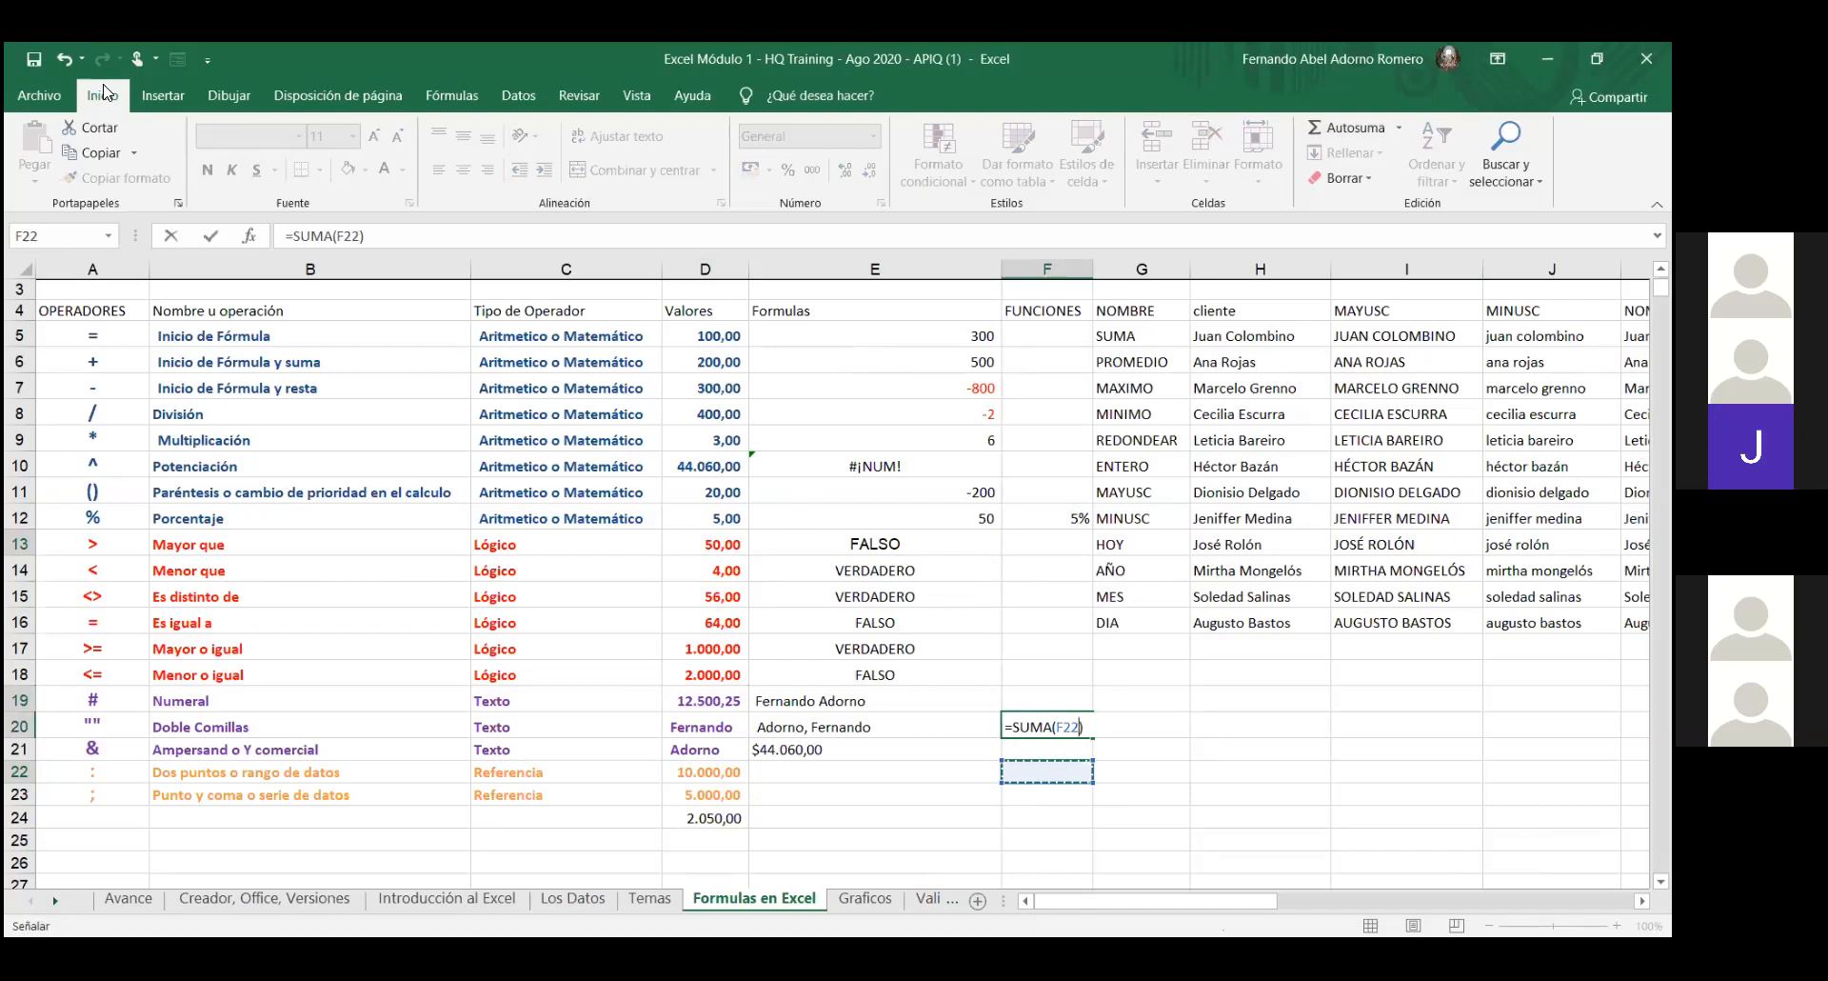
{"action": "left_click", "coordinate": [57, 58]}
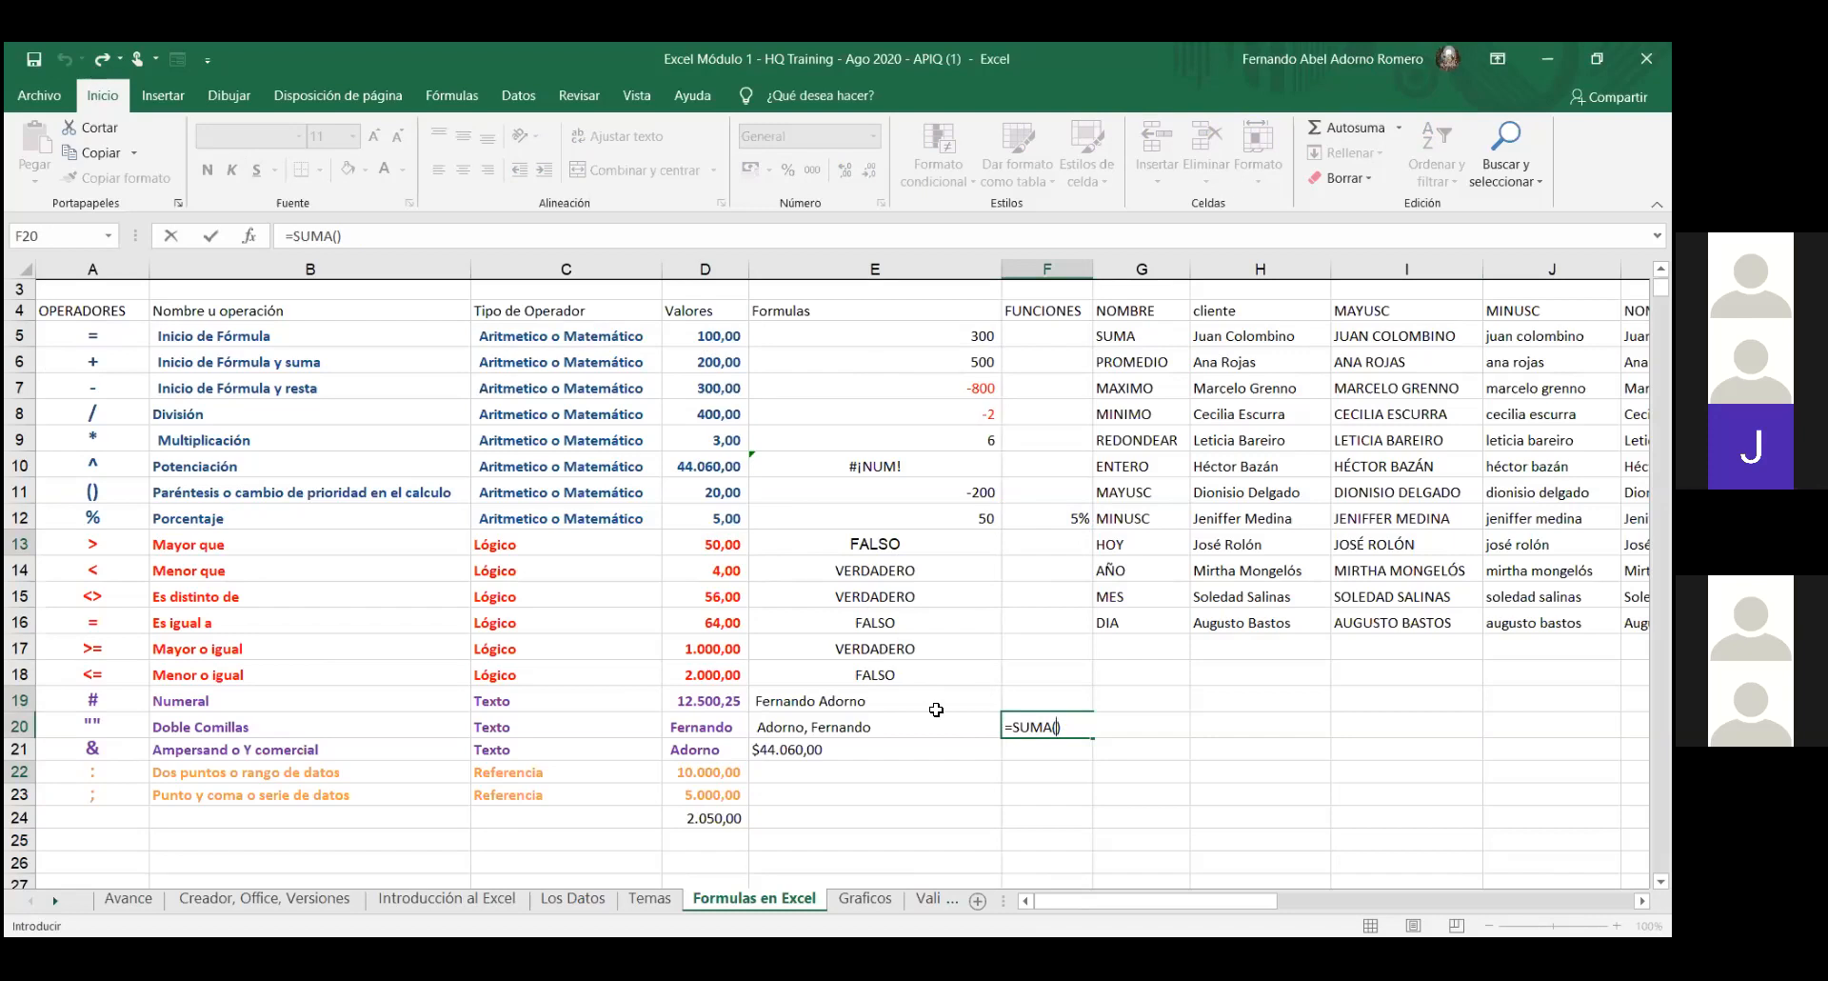
- Complete F20 as =SUMA(D5;D13;D19;D22), giving 22.650,25
{"action": "type", "text": "D13"}
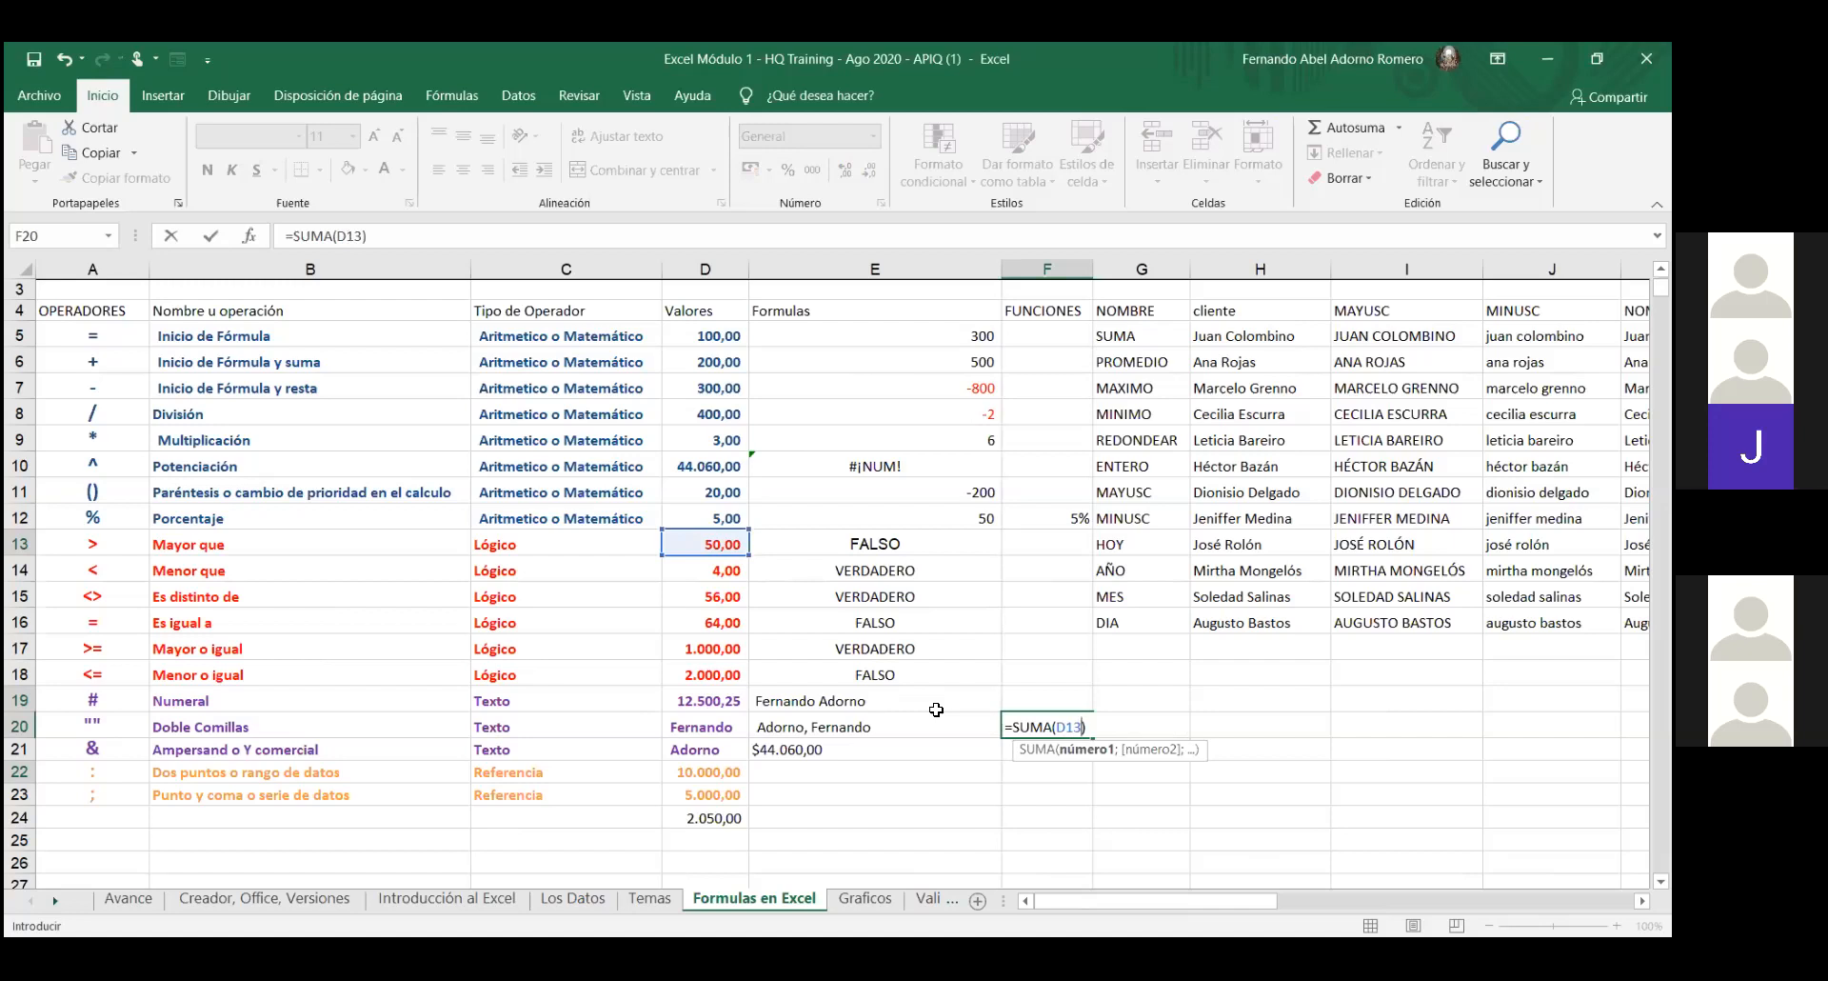
{"action": "type", "text": ":"}
{"action": "key", "text": "BackSpace"}
{"action": "type", "text": ";"}
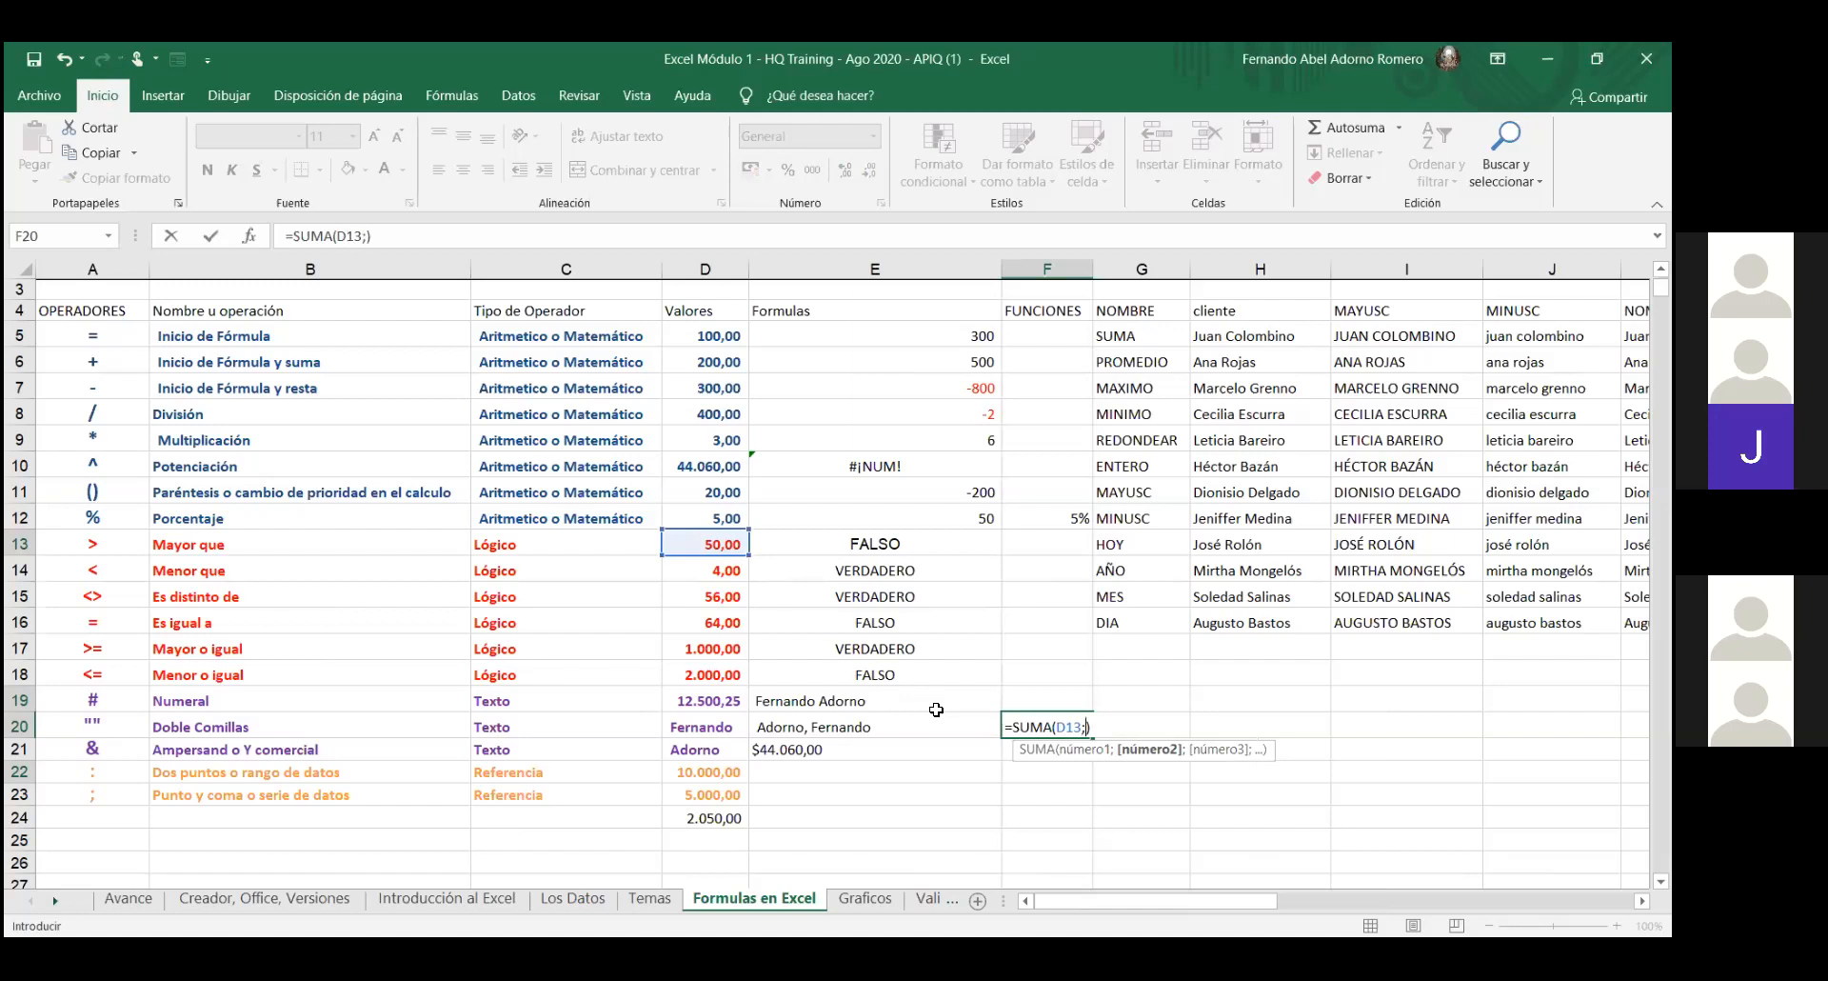
{"action": "key", "text": "BackSpace"}
{"action": "key", "text": "BackSpace"}
{"action": "key", "text": "BackSpace"}
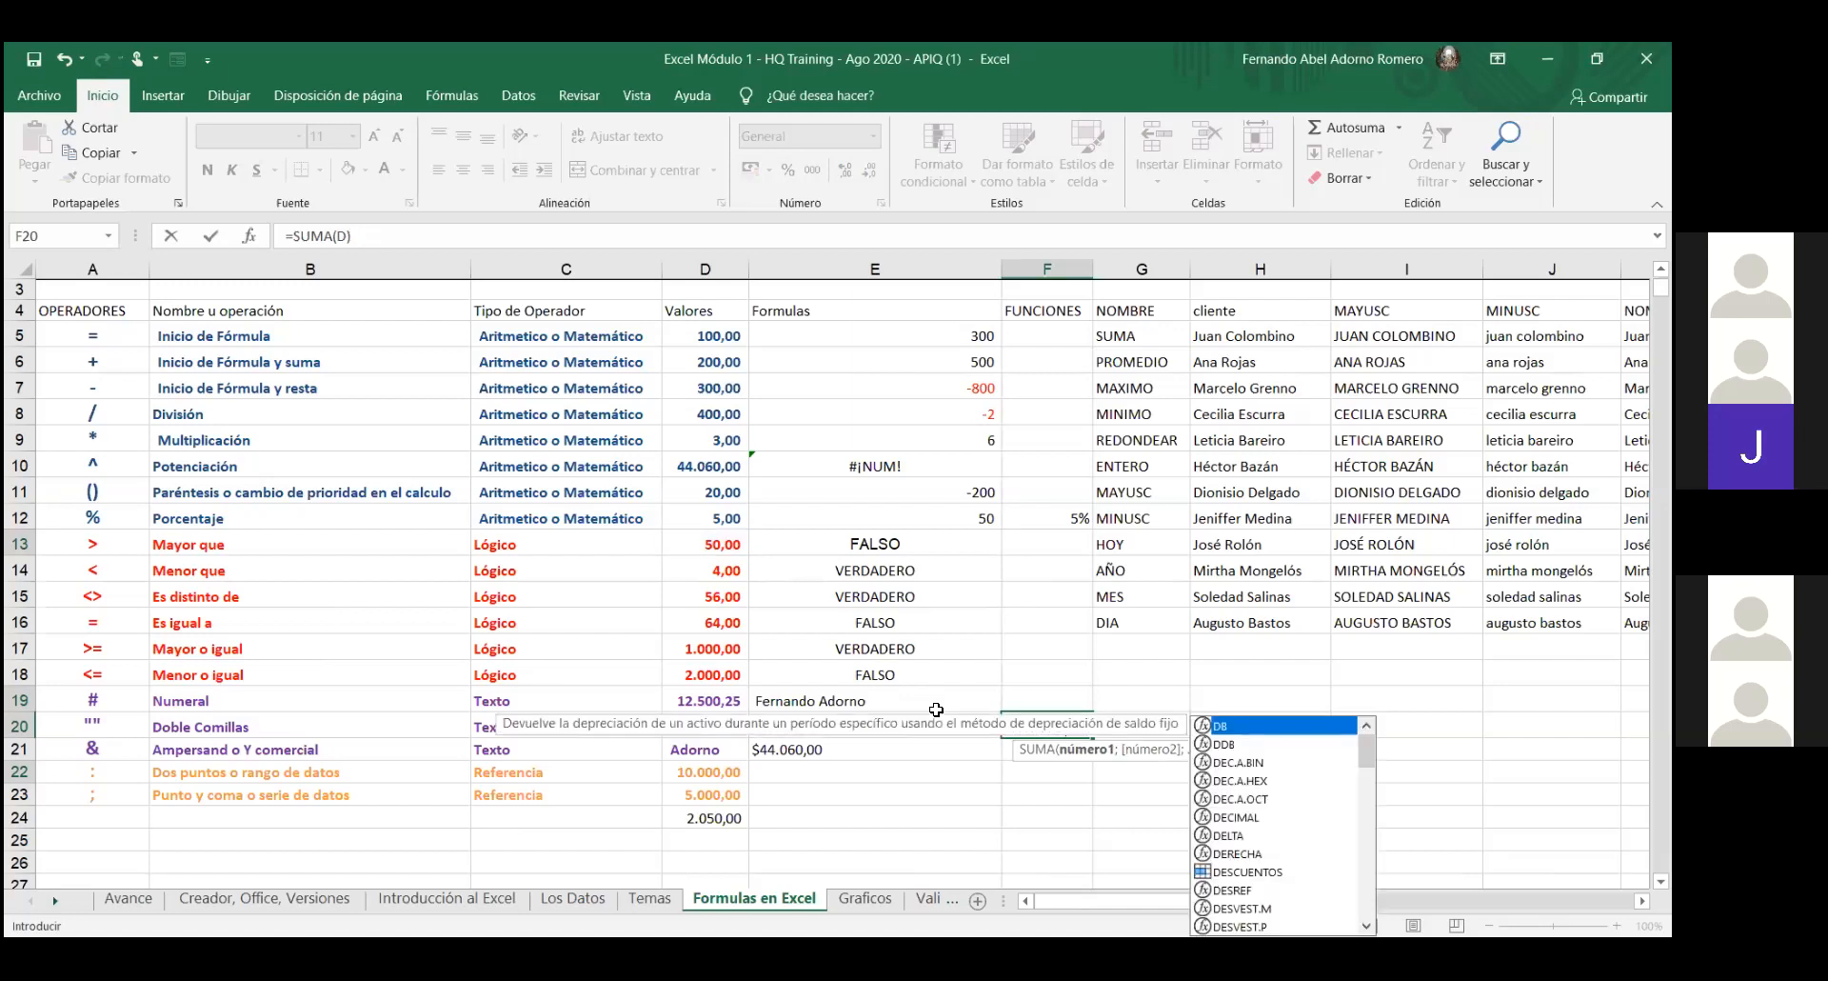
{"action": "type", "text": "4"}
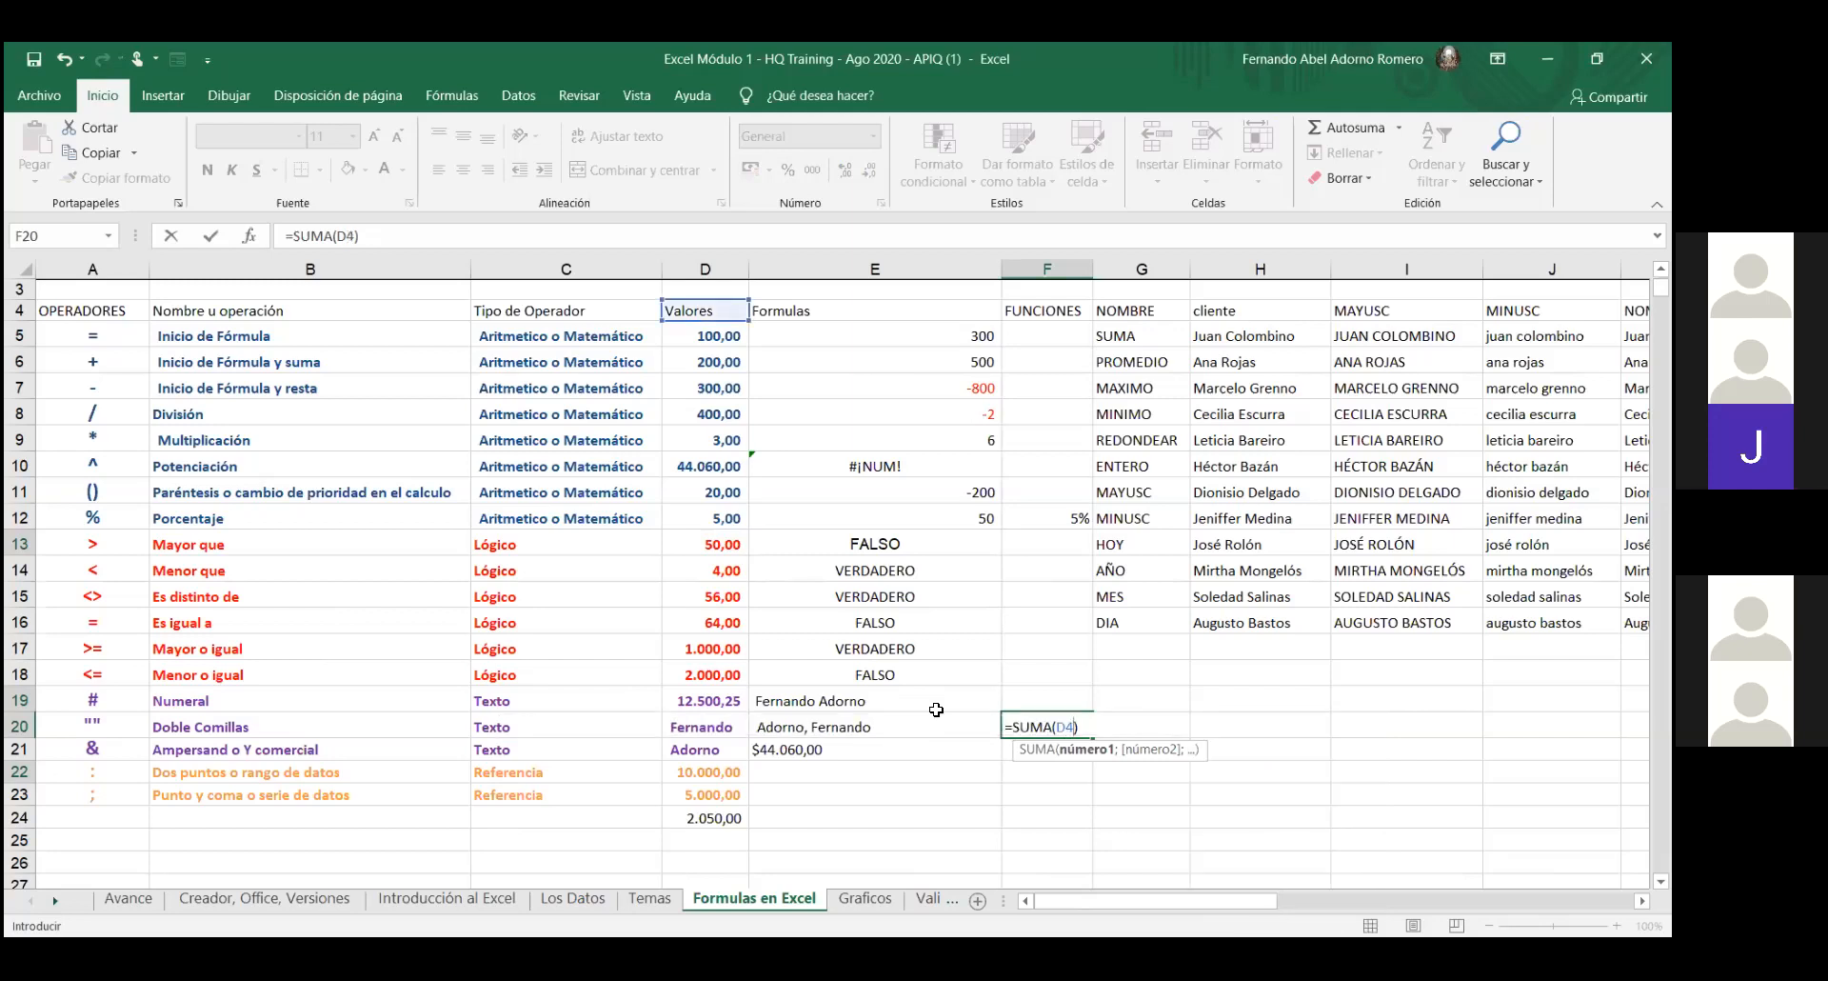
{"action": "type", "text": ";"}
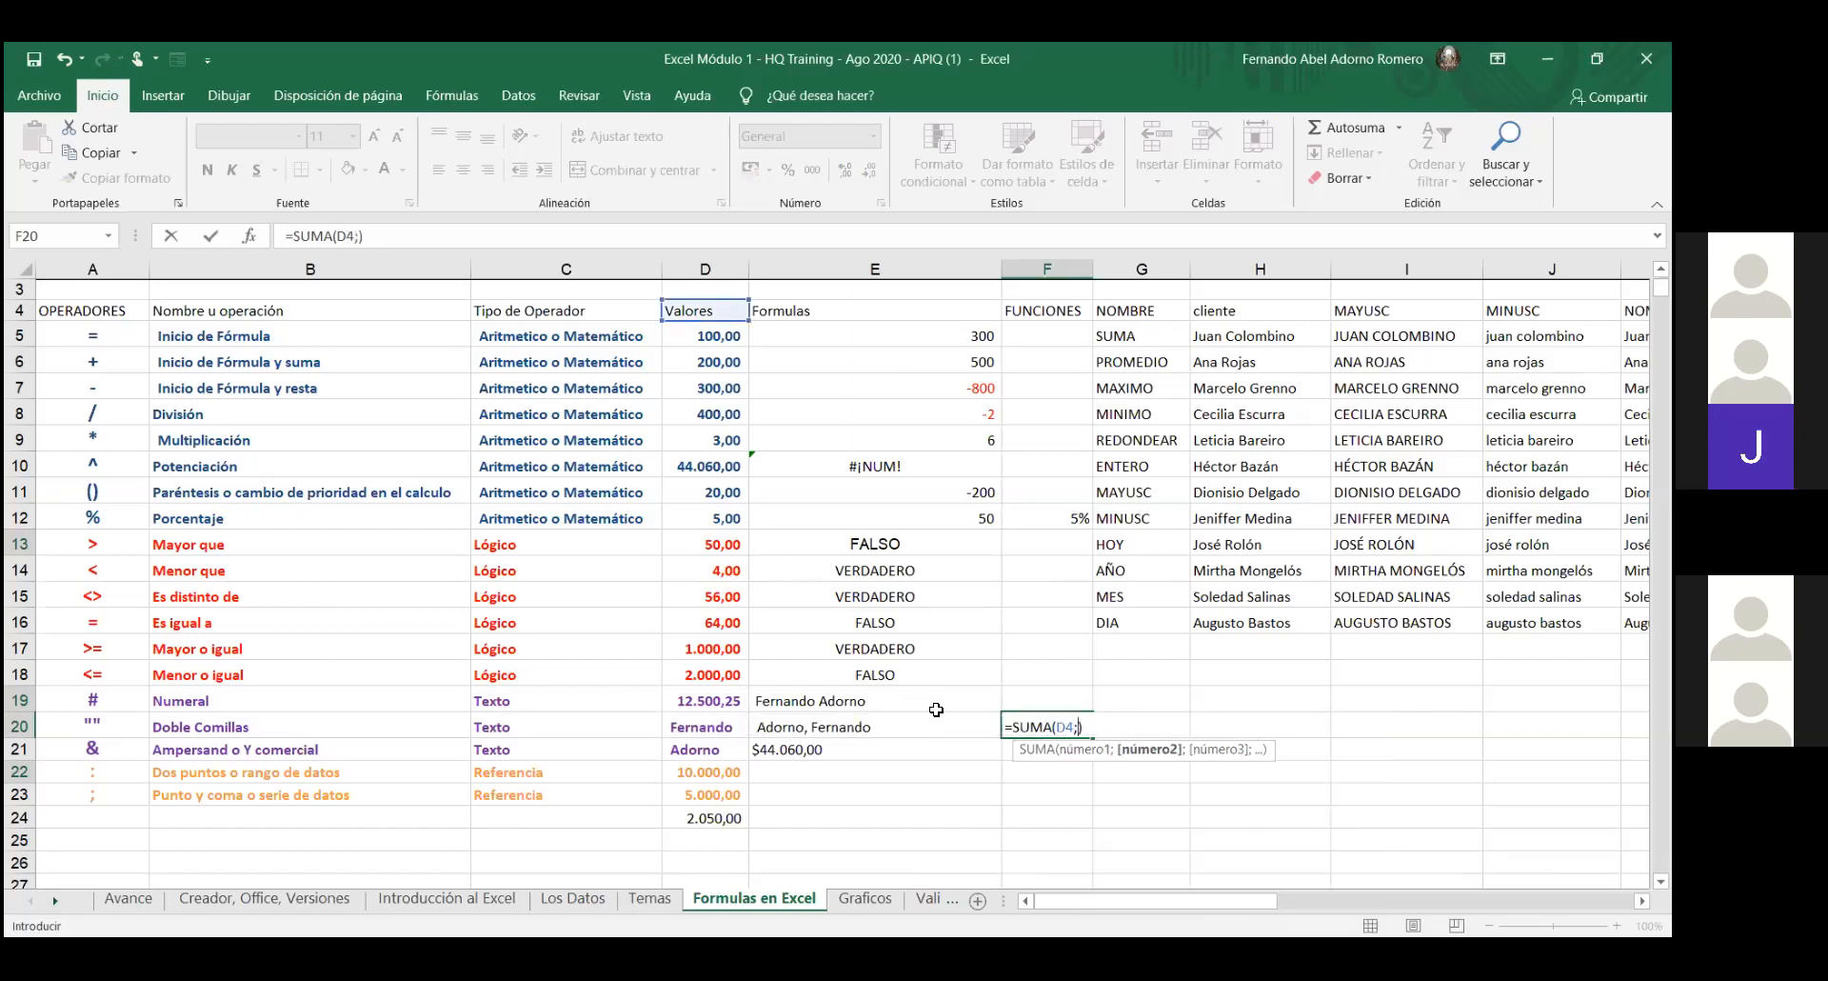
{"action": "type", "text": "D13"}
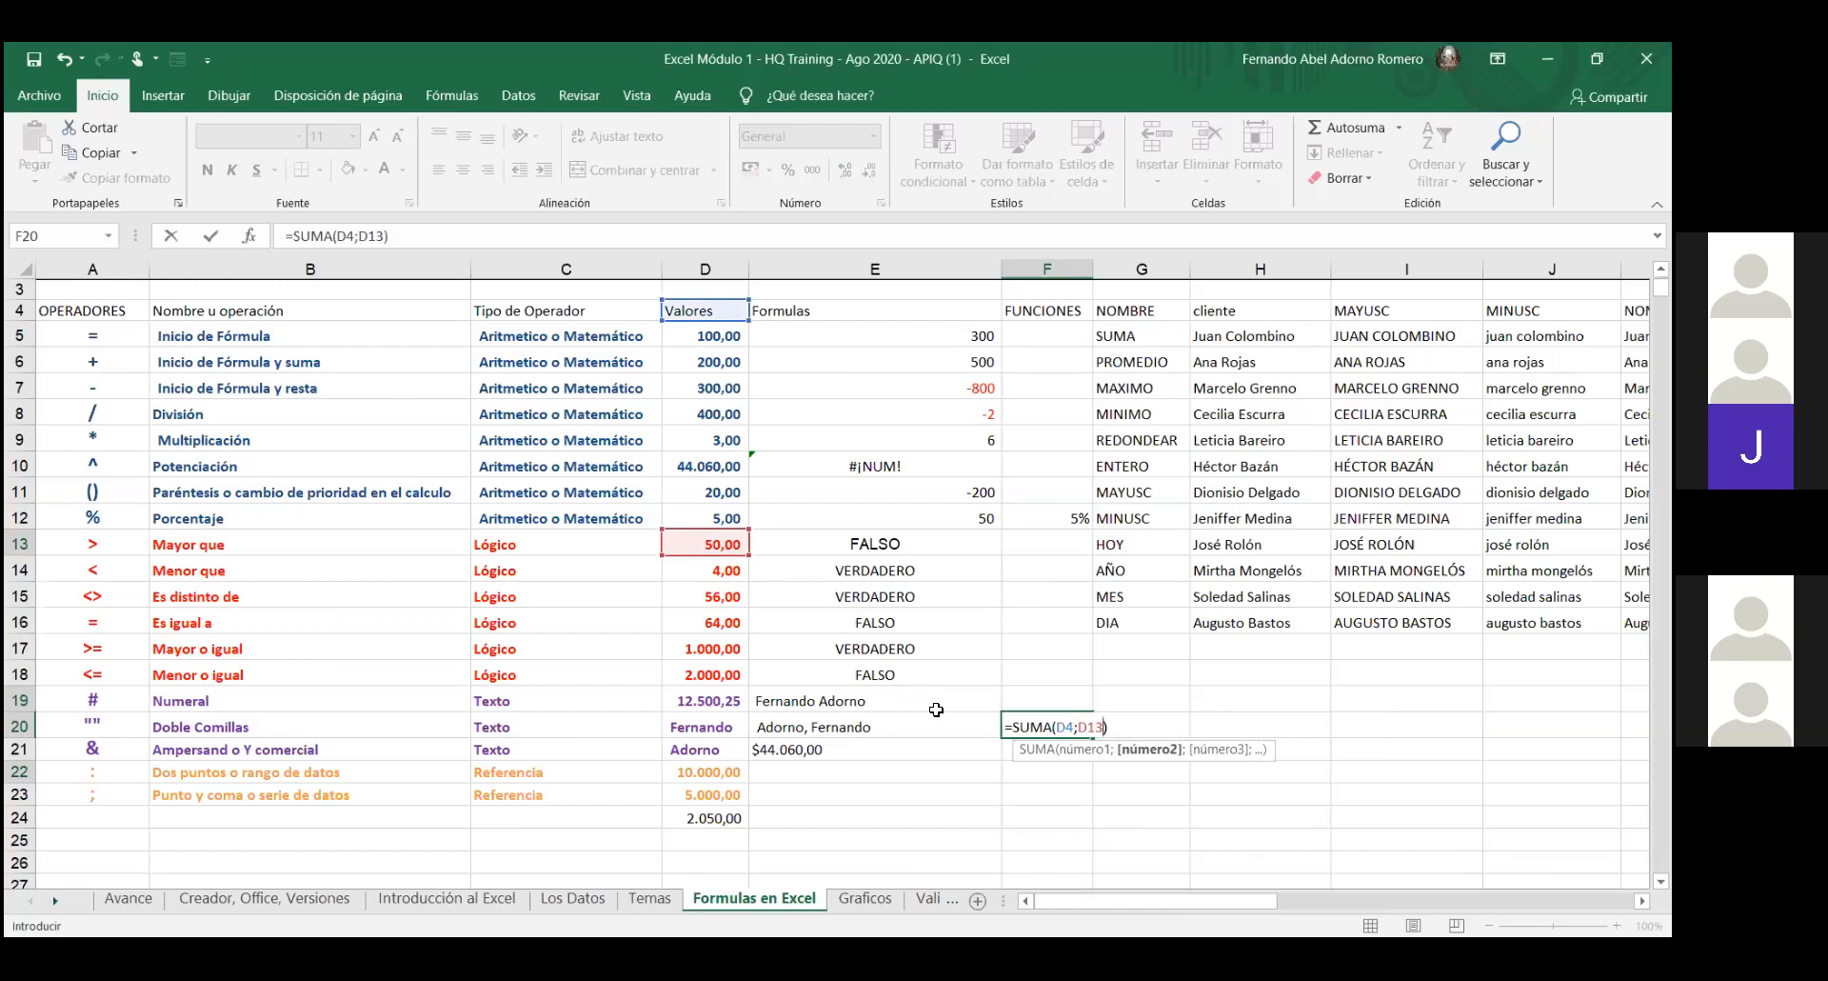
{"action": "key", "text": "BackSpace"}
{"action": "key", "text": "BackSpace"}
{"action": "key", "text": "BackSpace"}
{"action": "key", "text": "BackSpace"}
{"action": "key", "text": "BackSpace"}
{"action": "key", "text": "BackSpace"}
{"action": "type", "text": "D5;"}
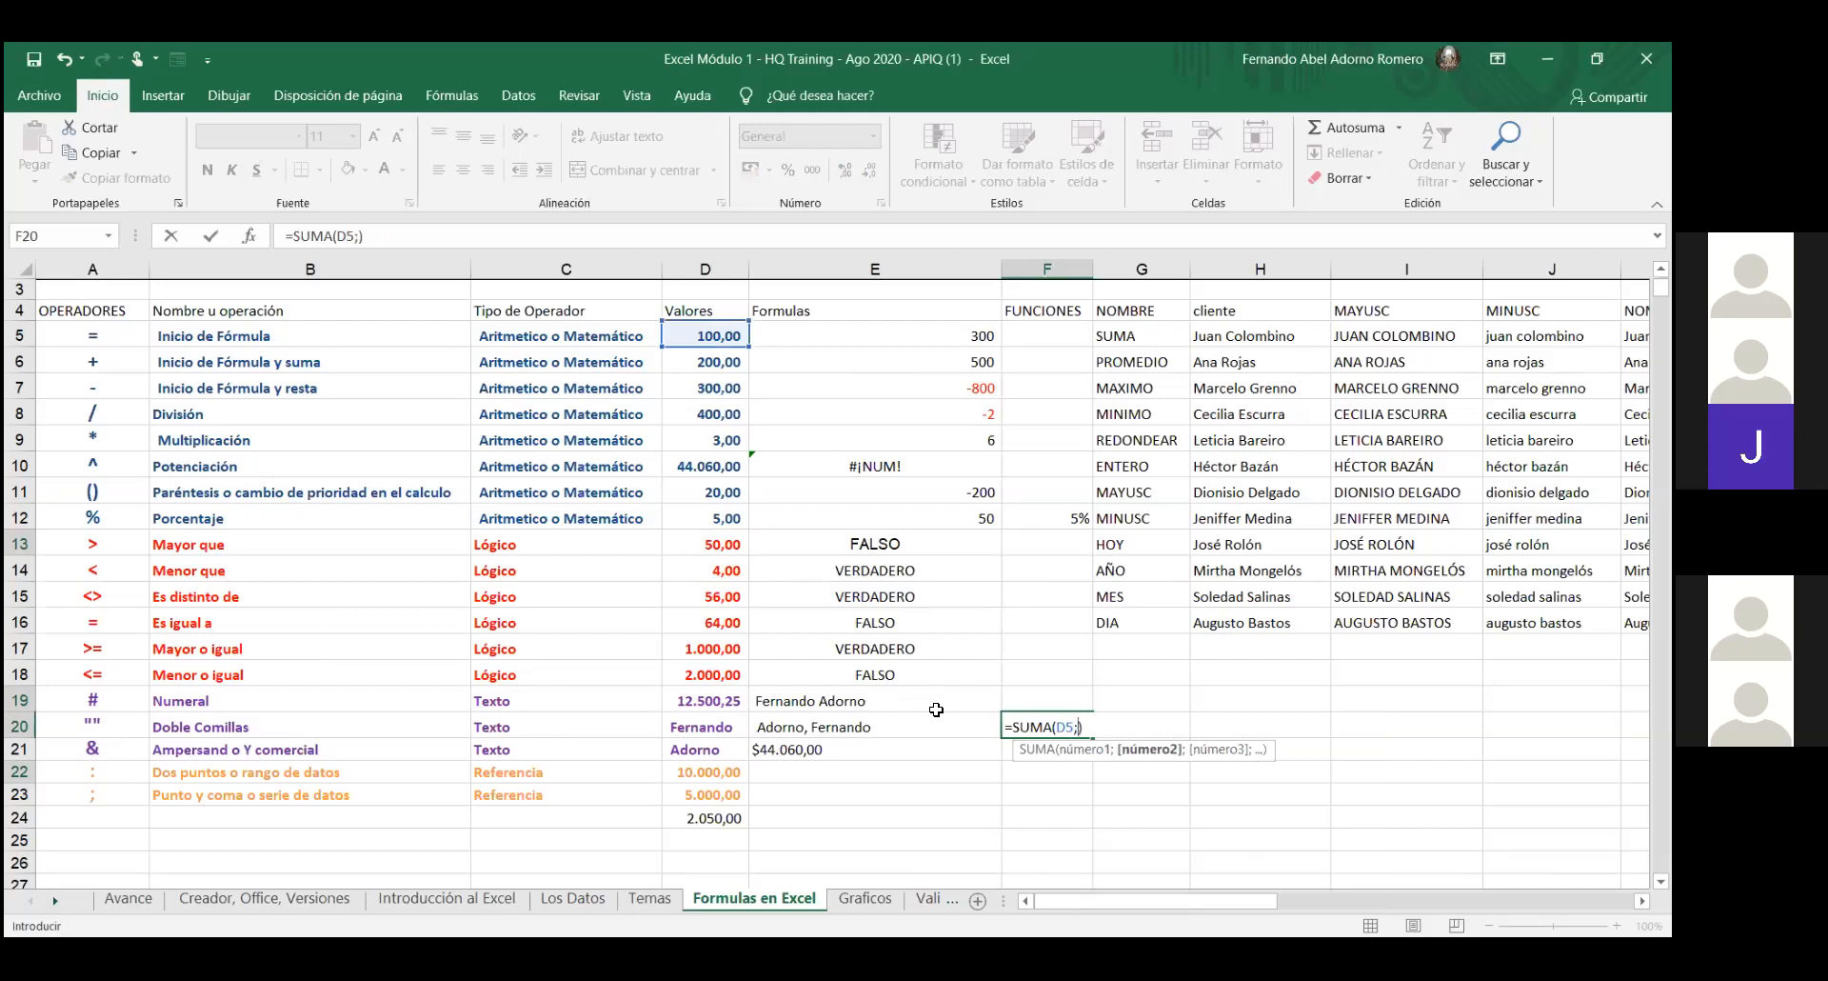
{"action": "type", "text": "D13;"}
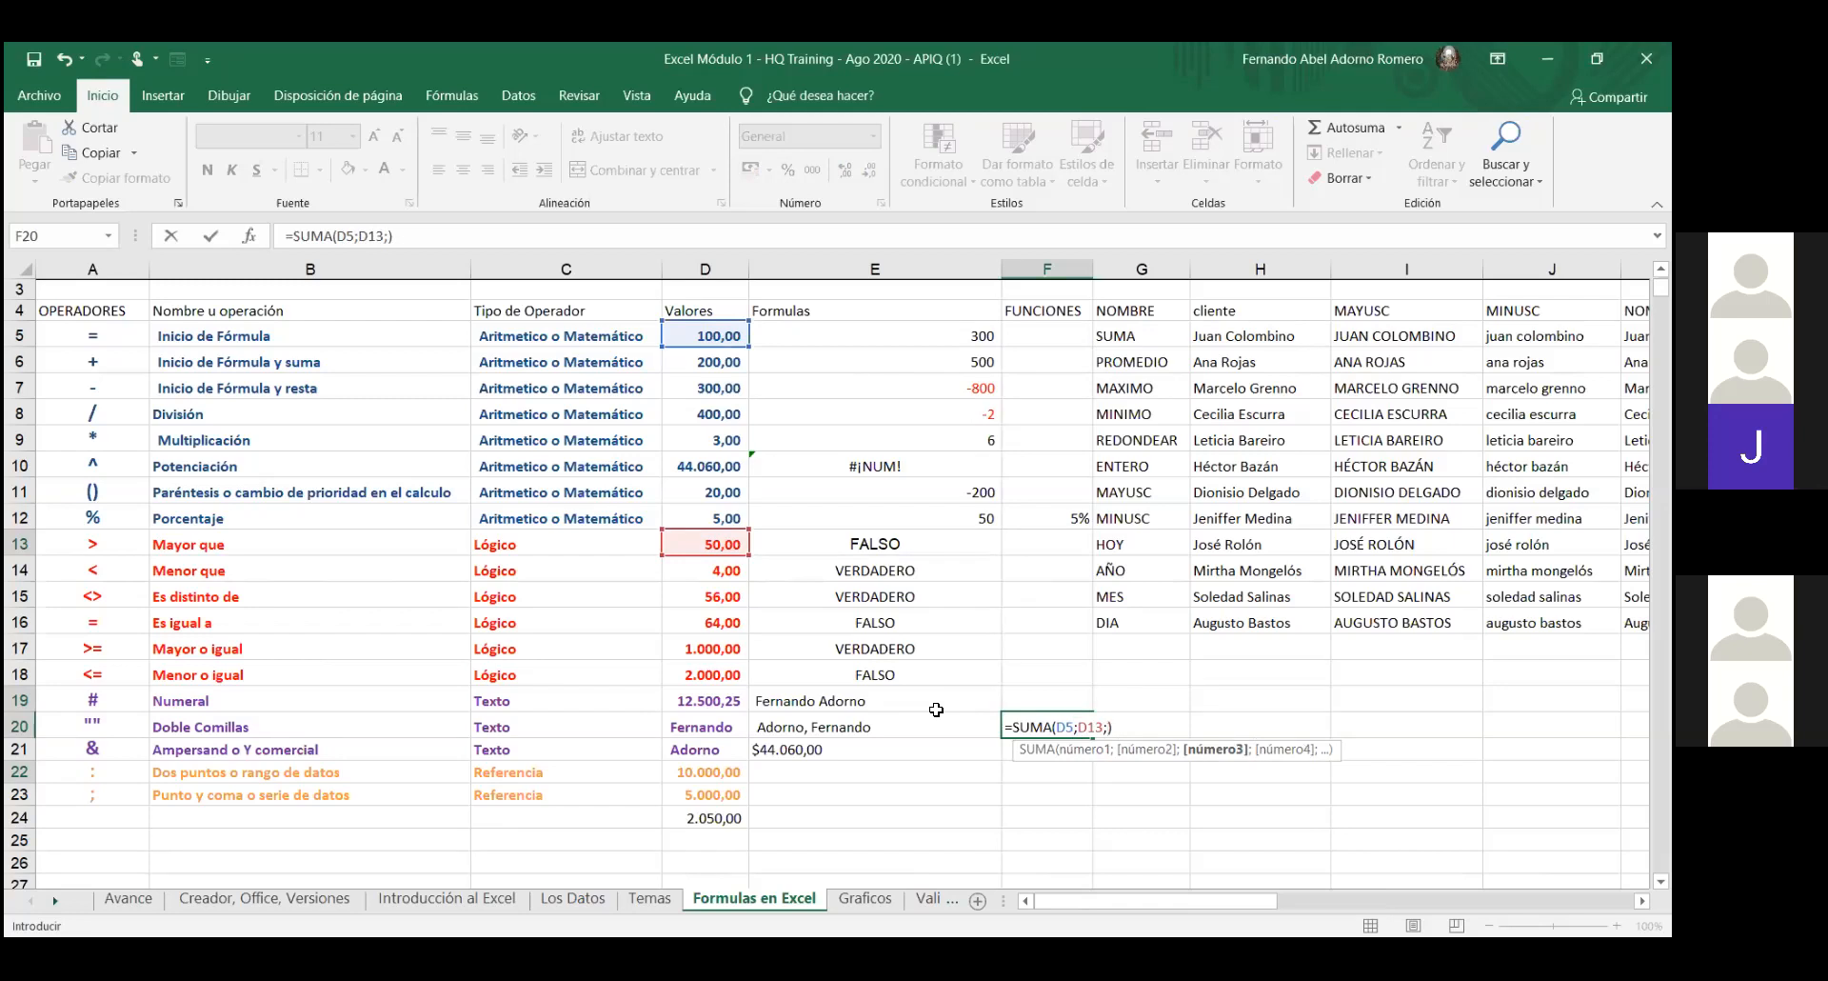
{"action": "type", "text": "D19"}
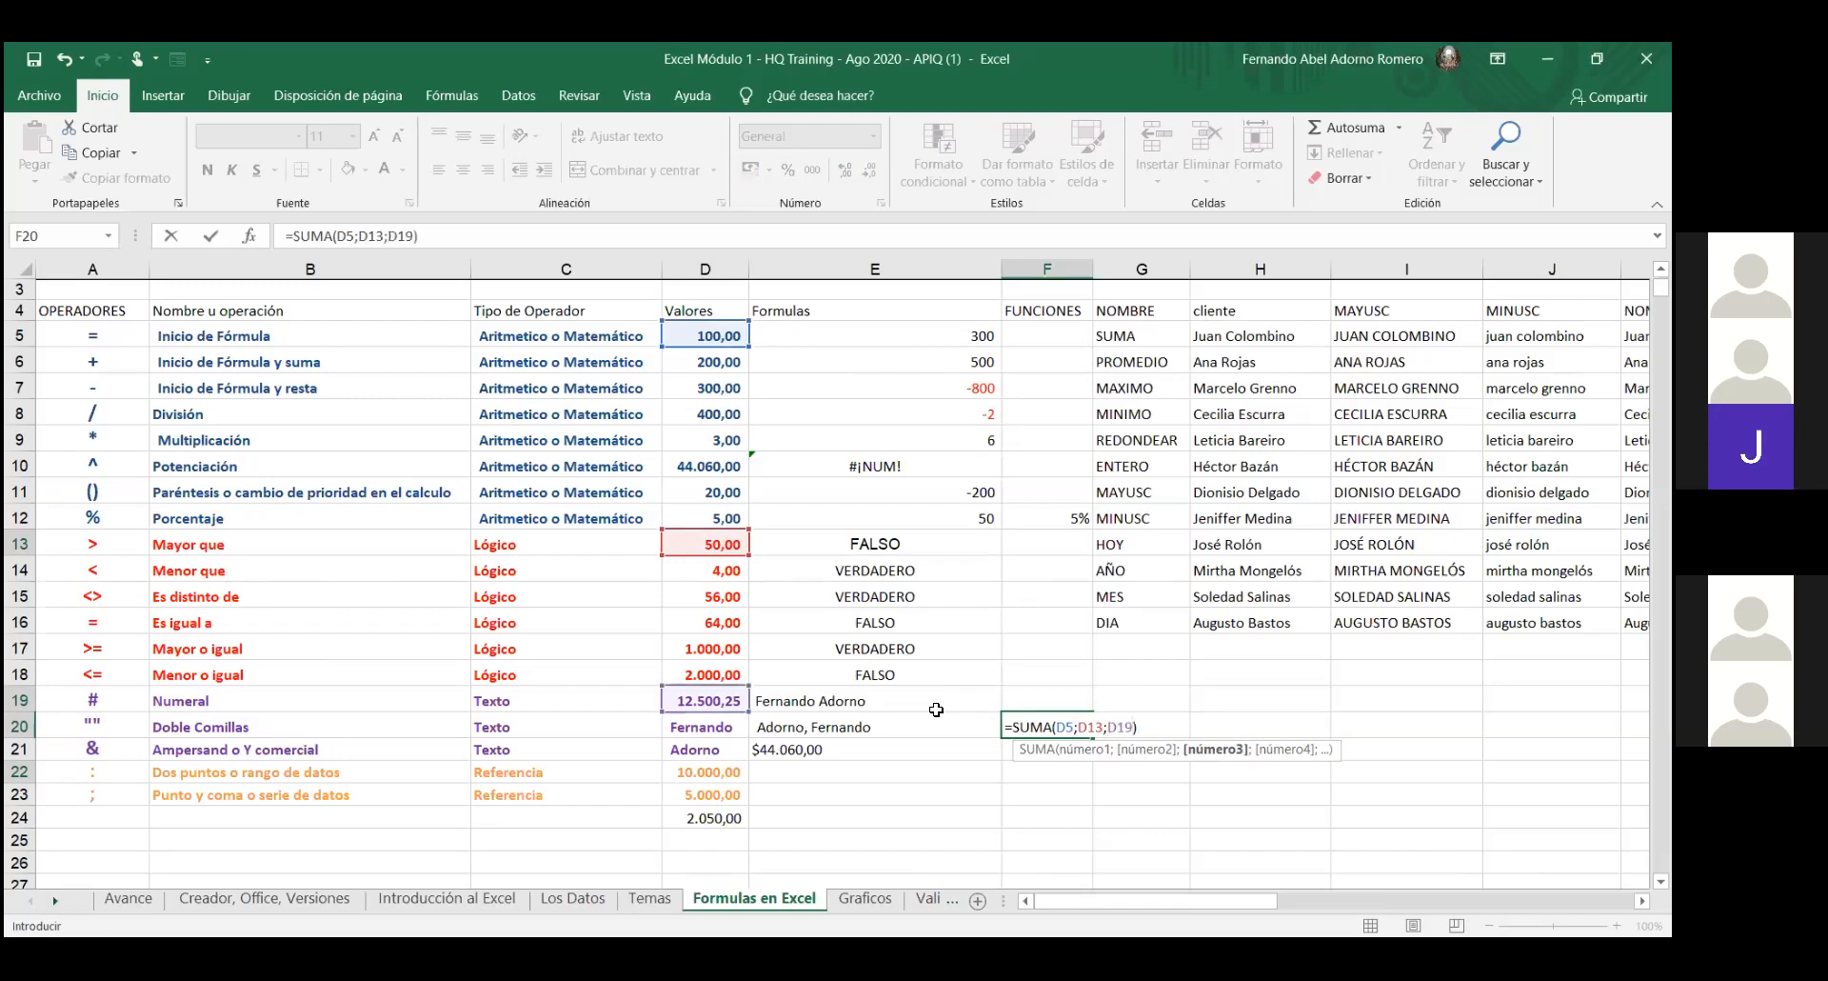
{"action": "type", "text": ";D22"}
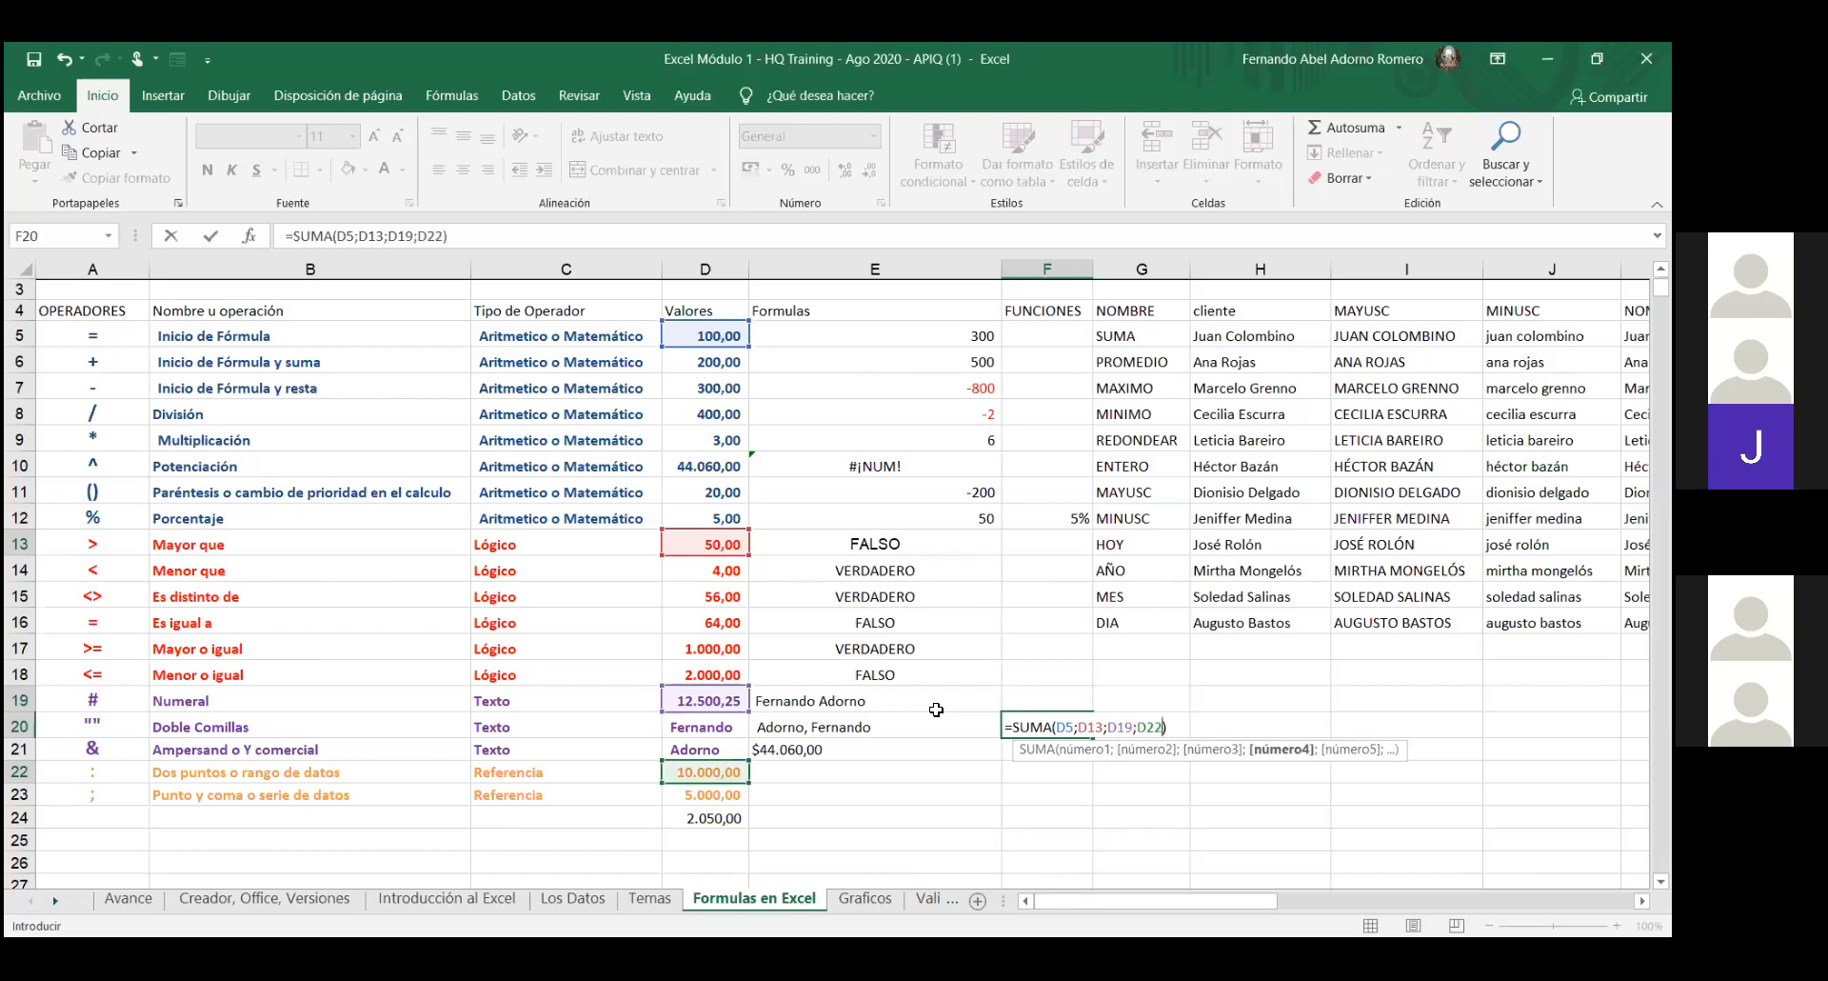
{"action": "type", "text": ")"}
{"action": "key", "text": "Return"}
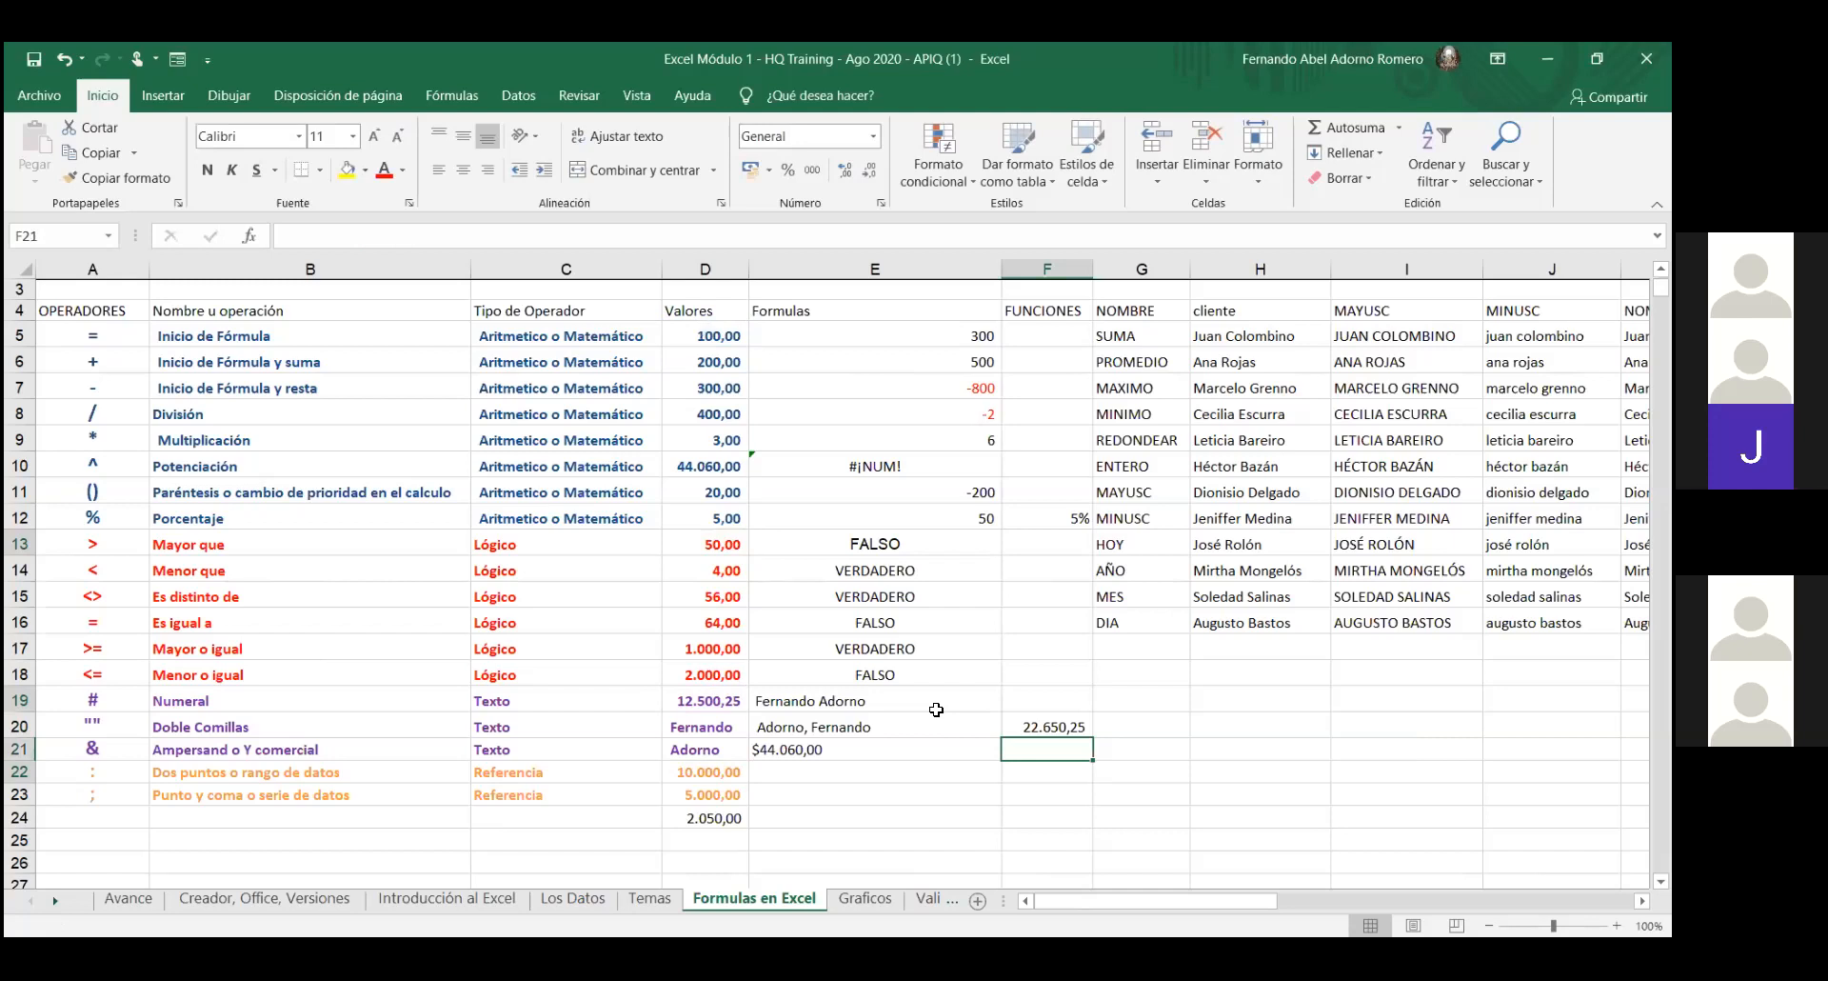
- Put F20's =SUMA(D5;D13;D19;D22) in edit mode to show its four coloured references
{"action": "left_click", "coordinate": [1055, 729]}
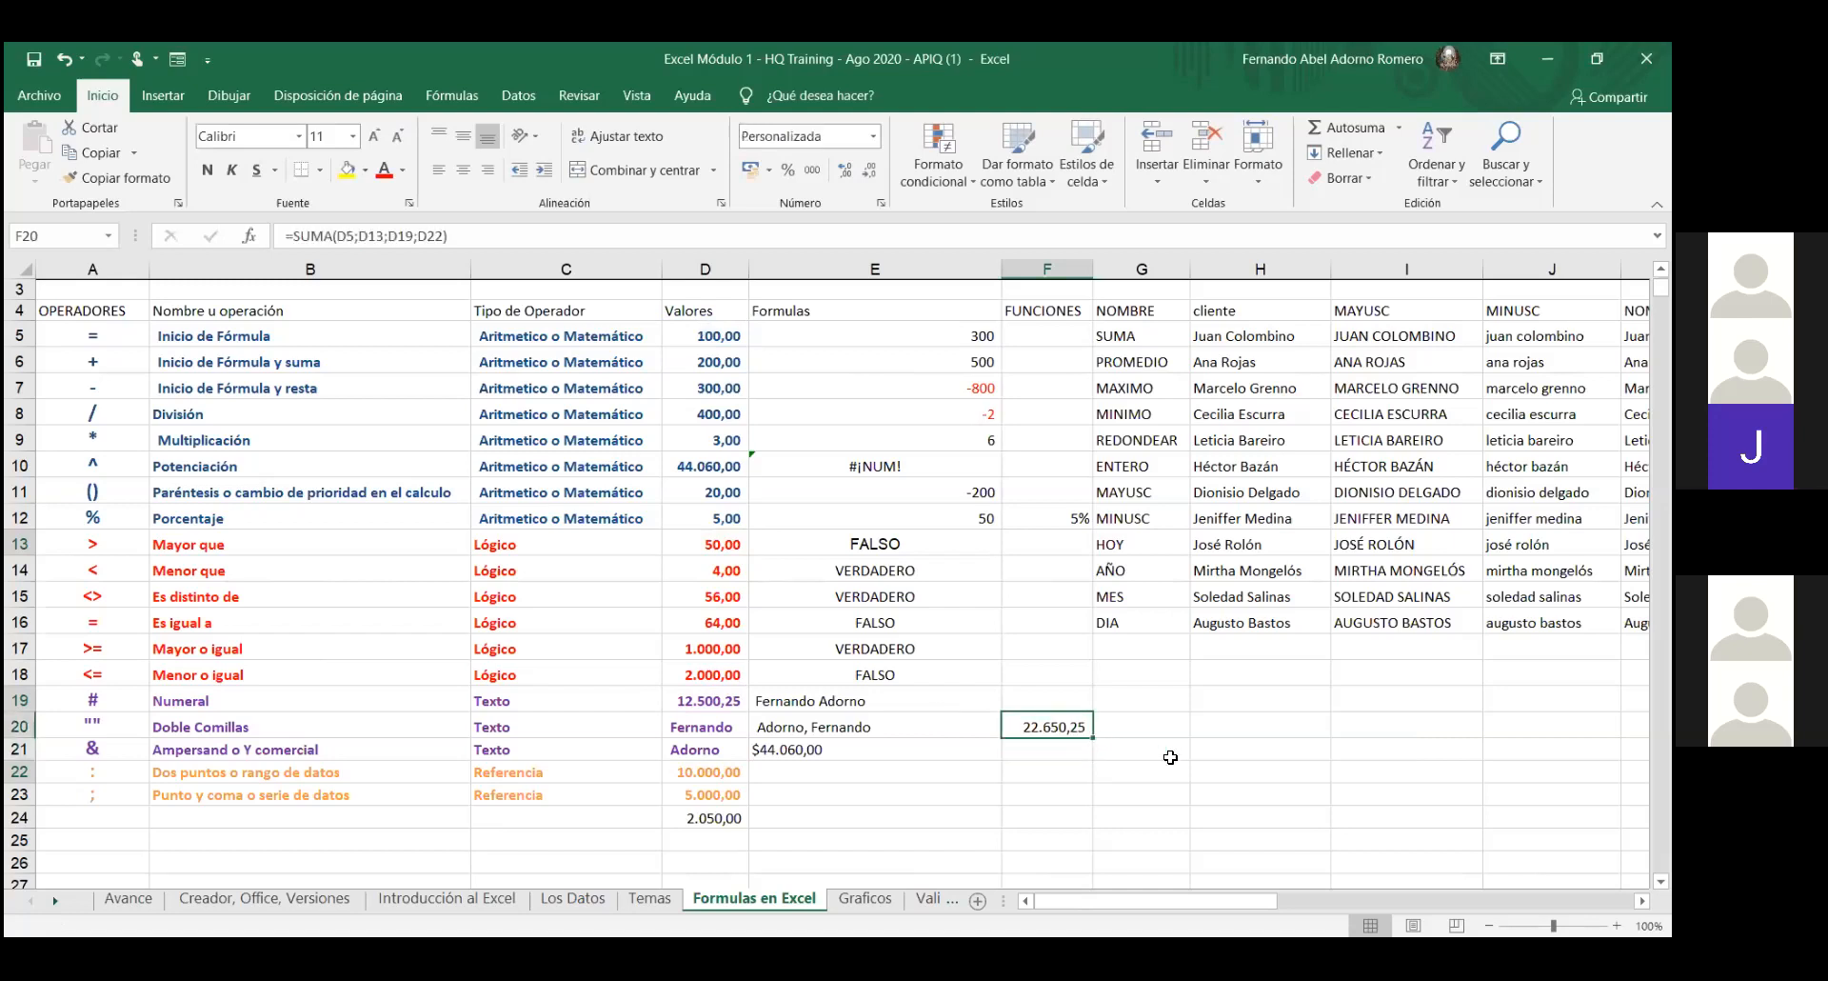
{"action": "double_click", "coordinate": [1066, 729]}
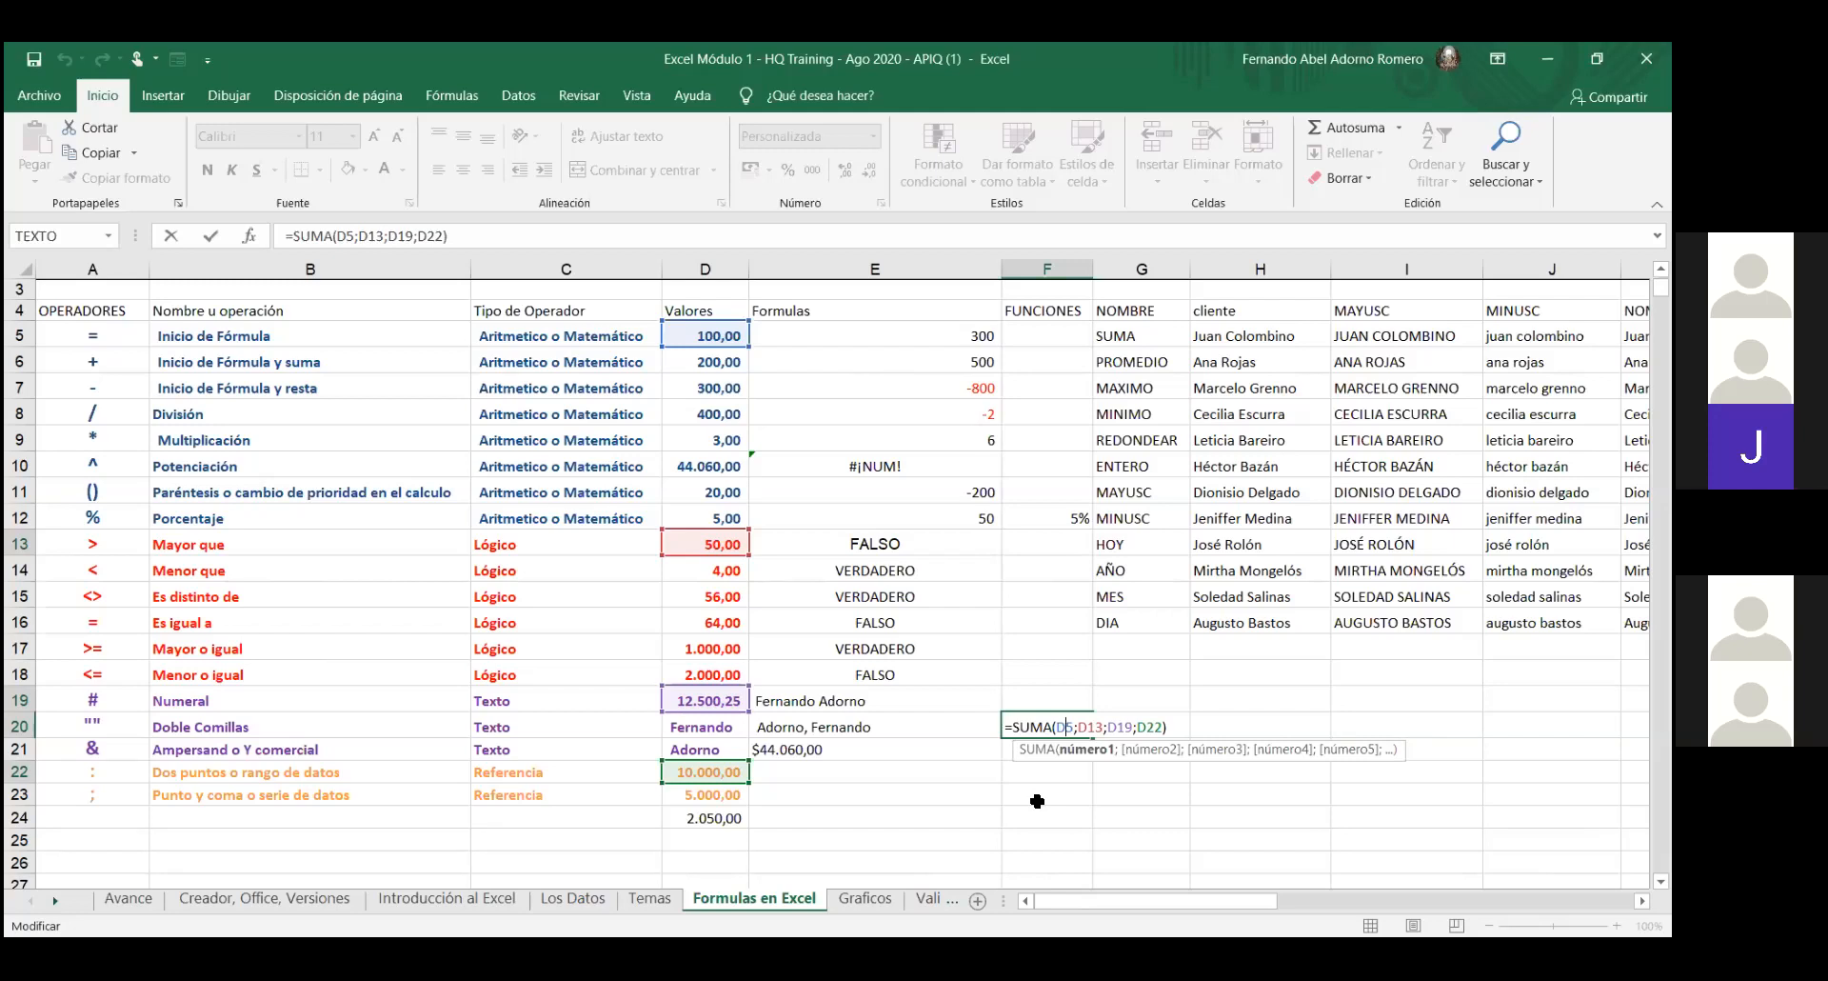
- Leave F20 unchanged, select F5 and bring up the Autosuma function list
{"action": "key", "text": "Return"}
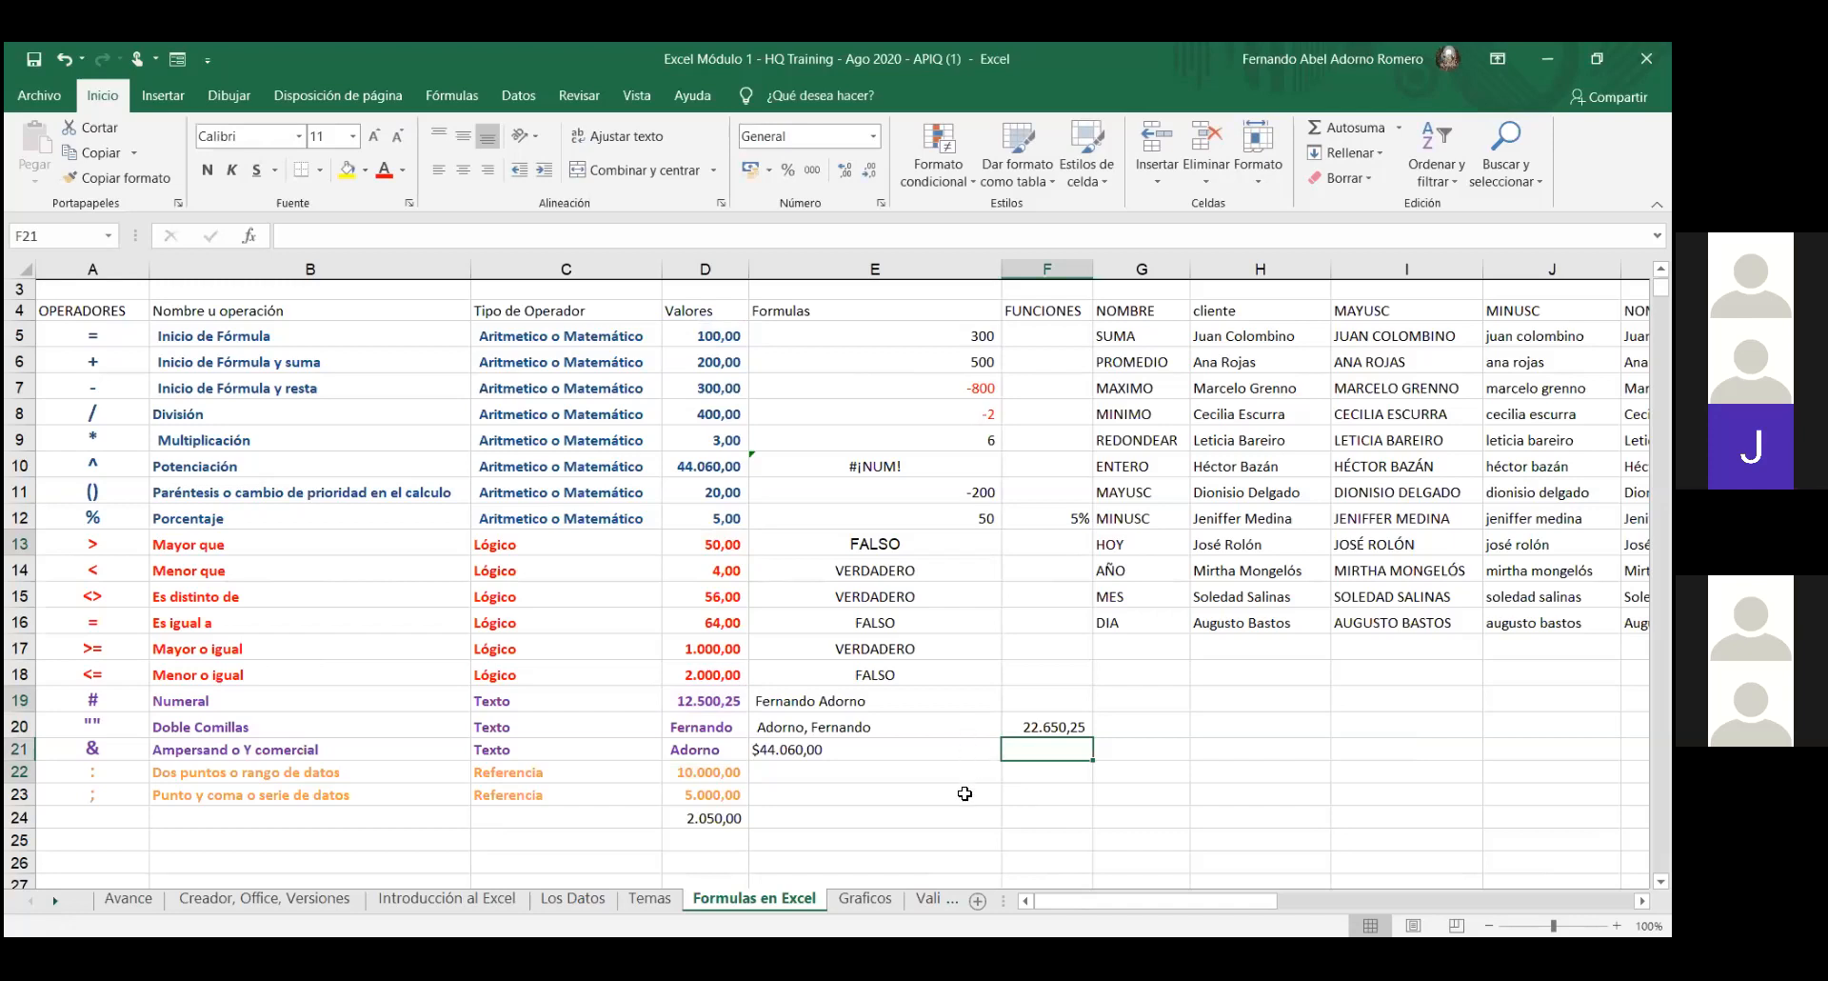
{"action": "left_click", "coordinate": [1038, 333]}
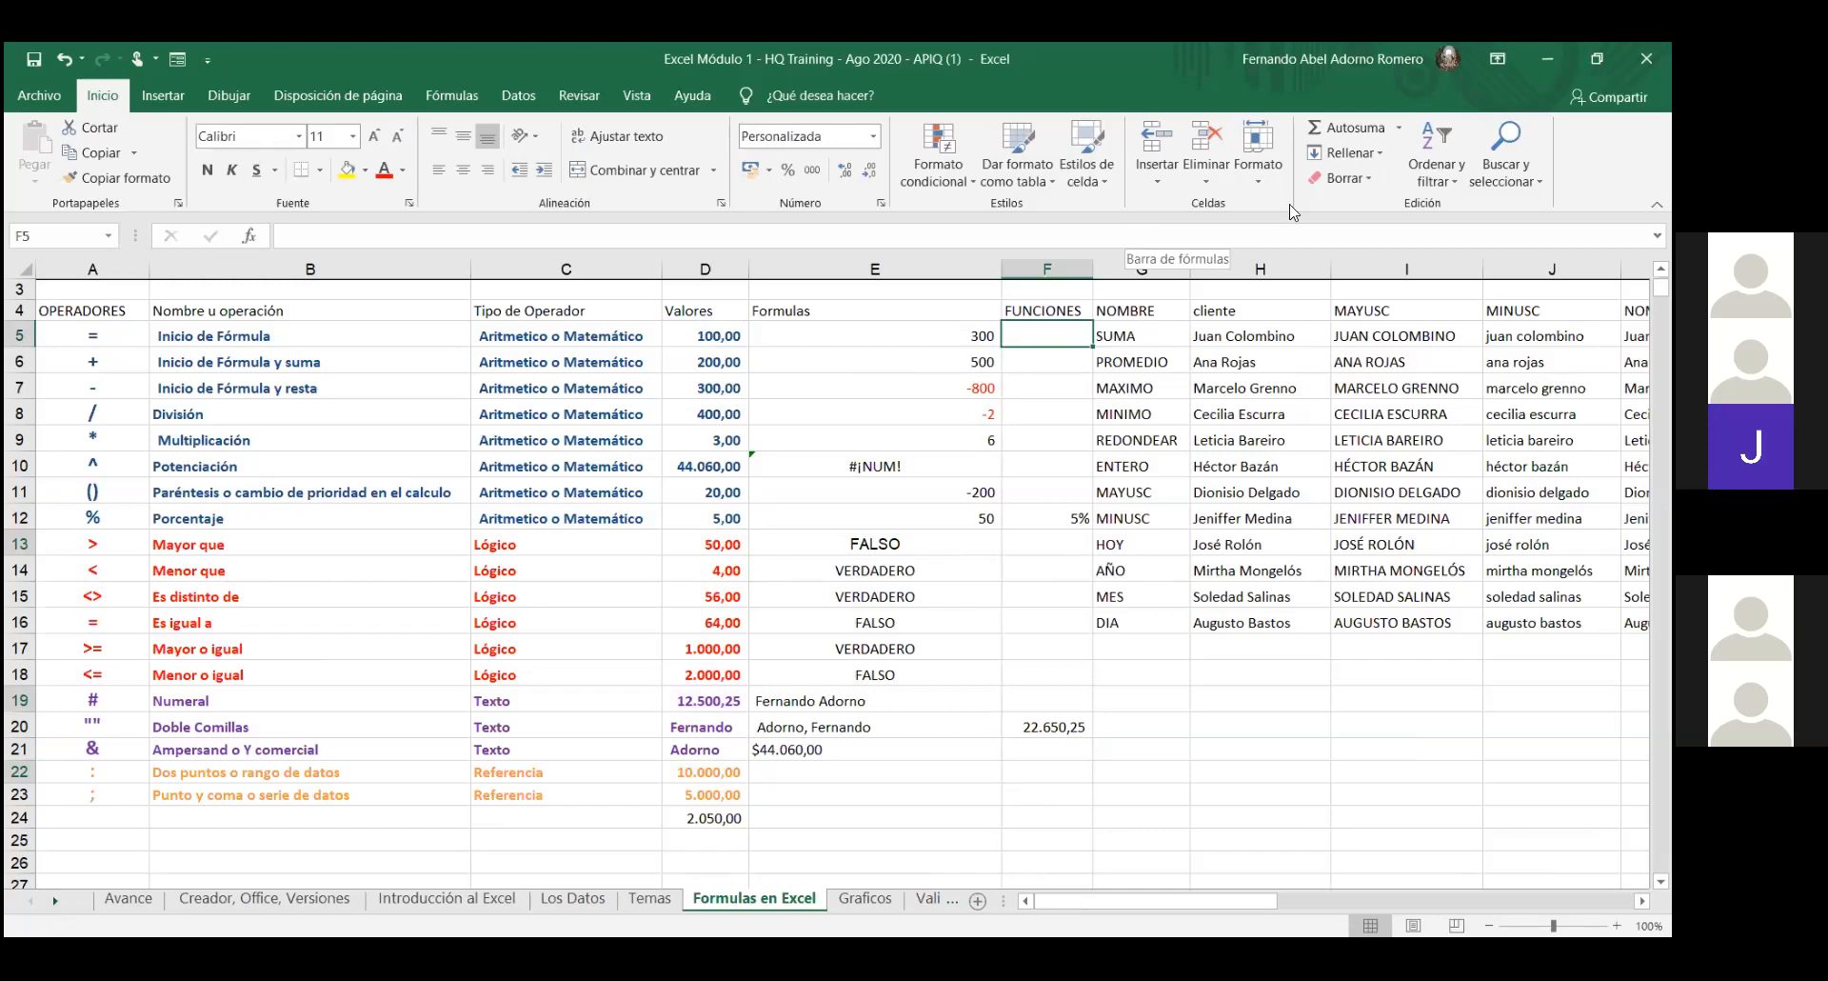
{"action": "left_click", "coordinate": [1400, 129]}
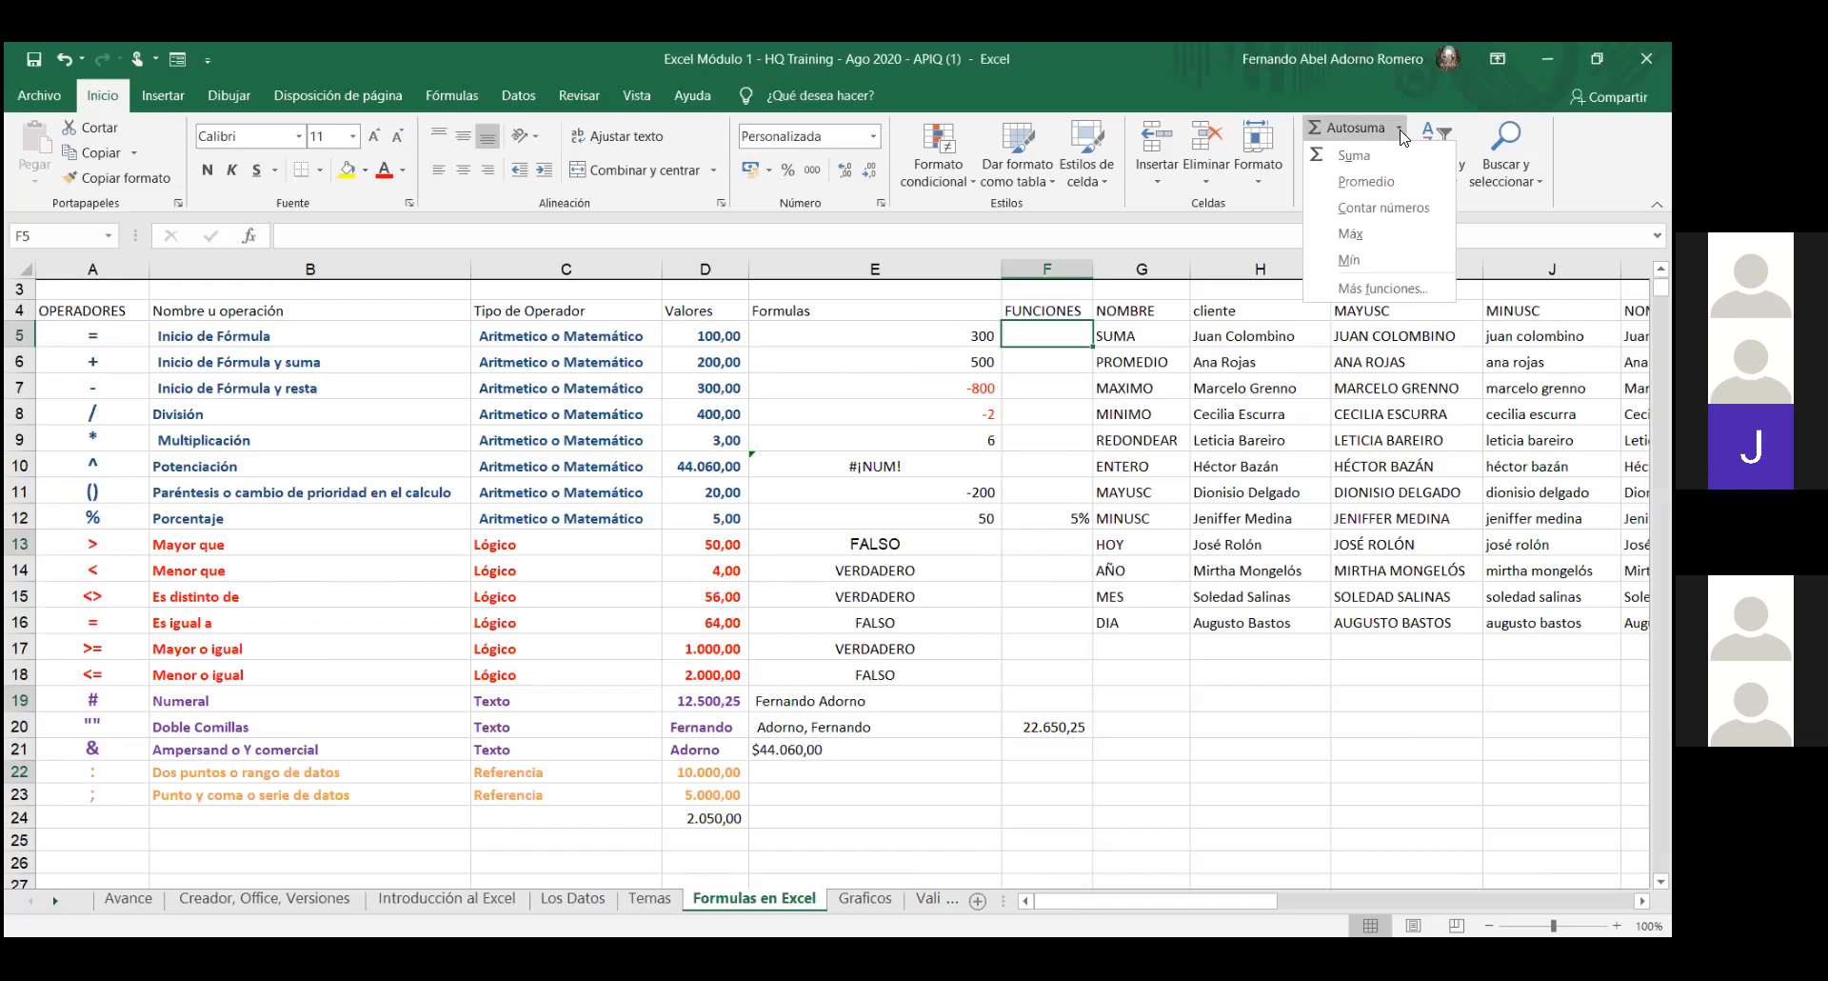
- Enter a Suma of D5:D19 in F5, giving 60.762
{"action": "left_click", "coordinate": [1359, 155]}
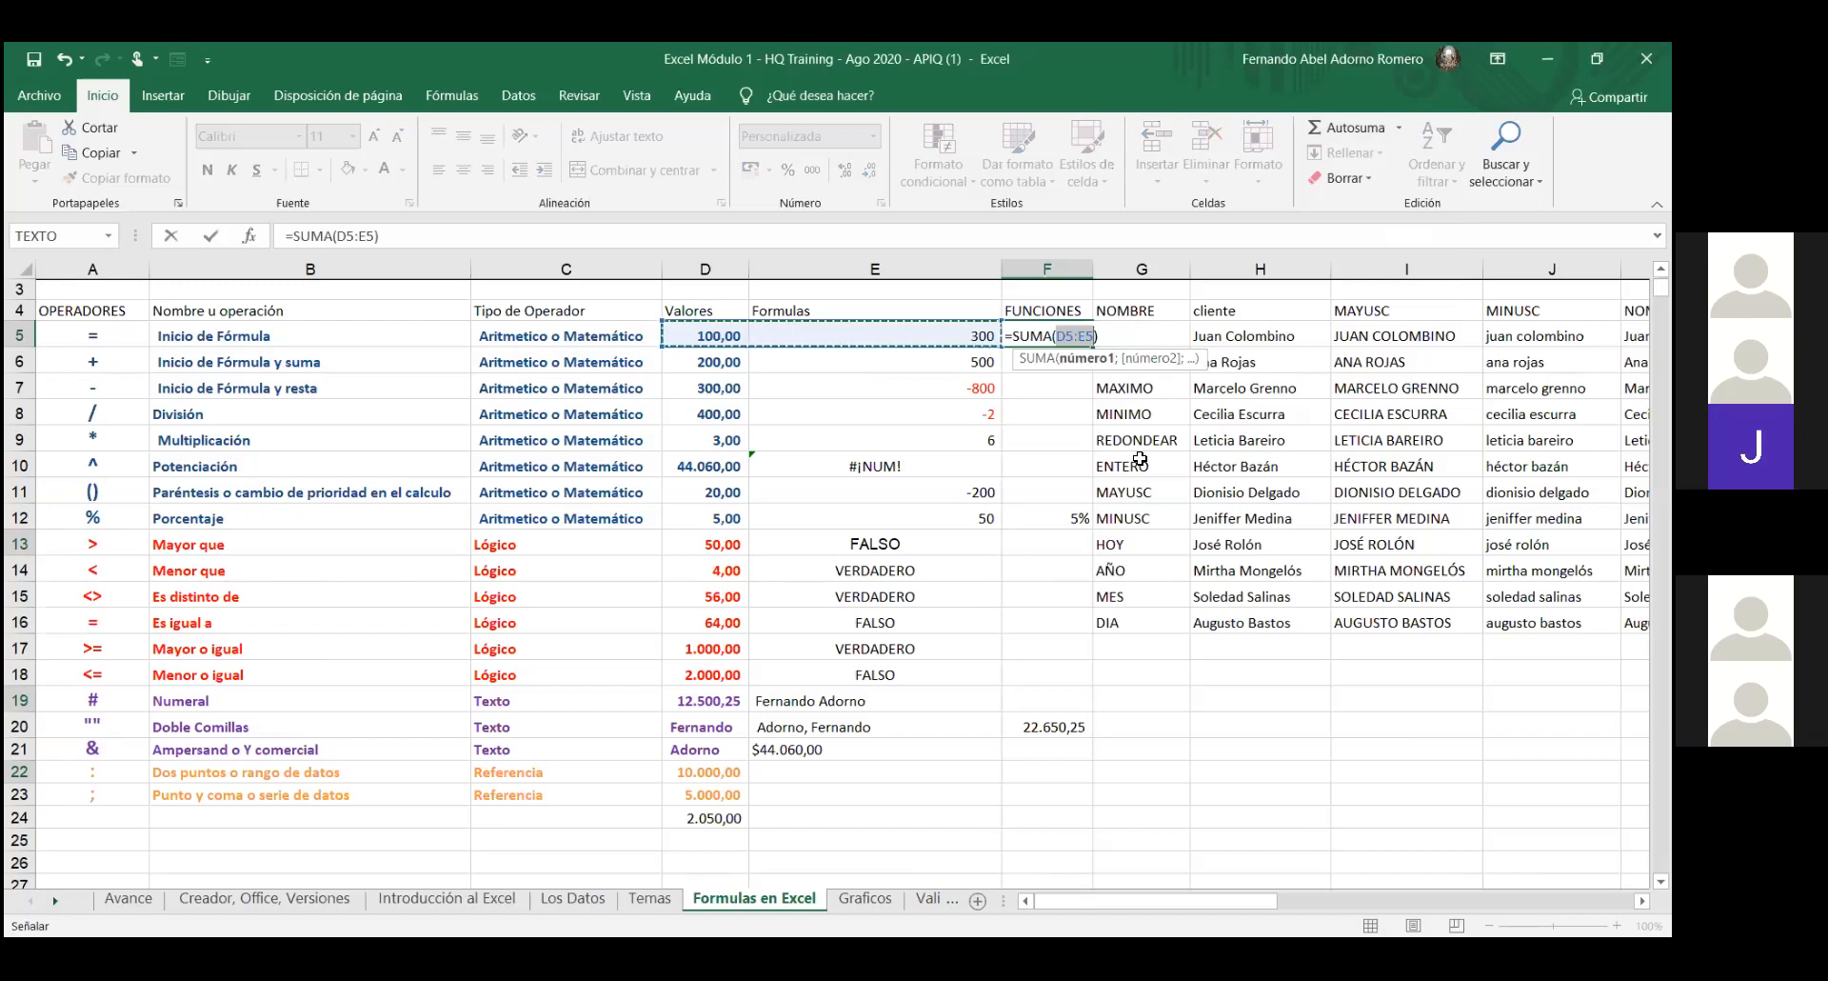
{"action": "left_click", "coordinate": [744, 338]}
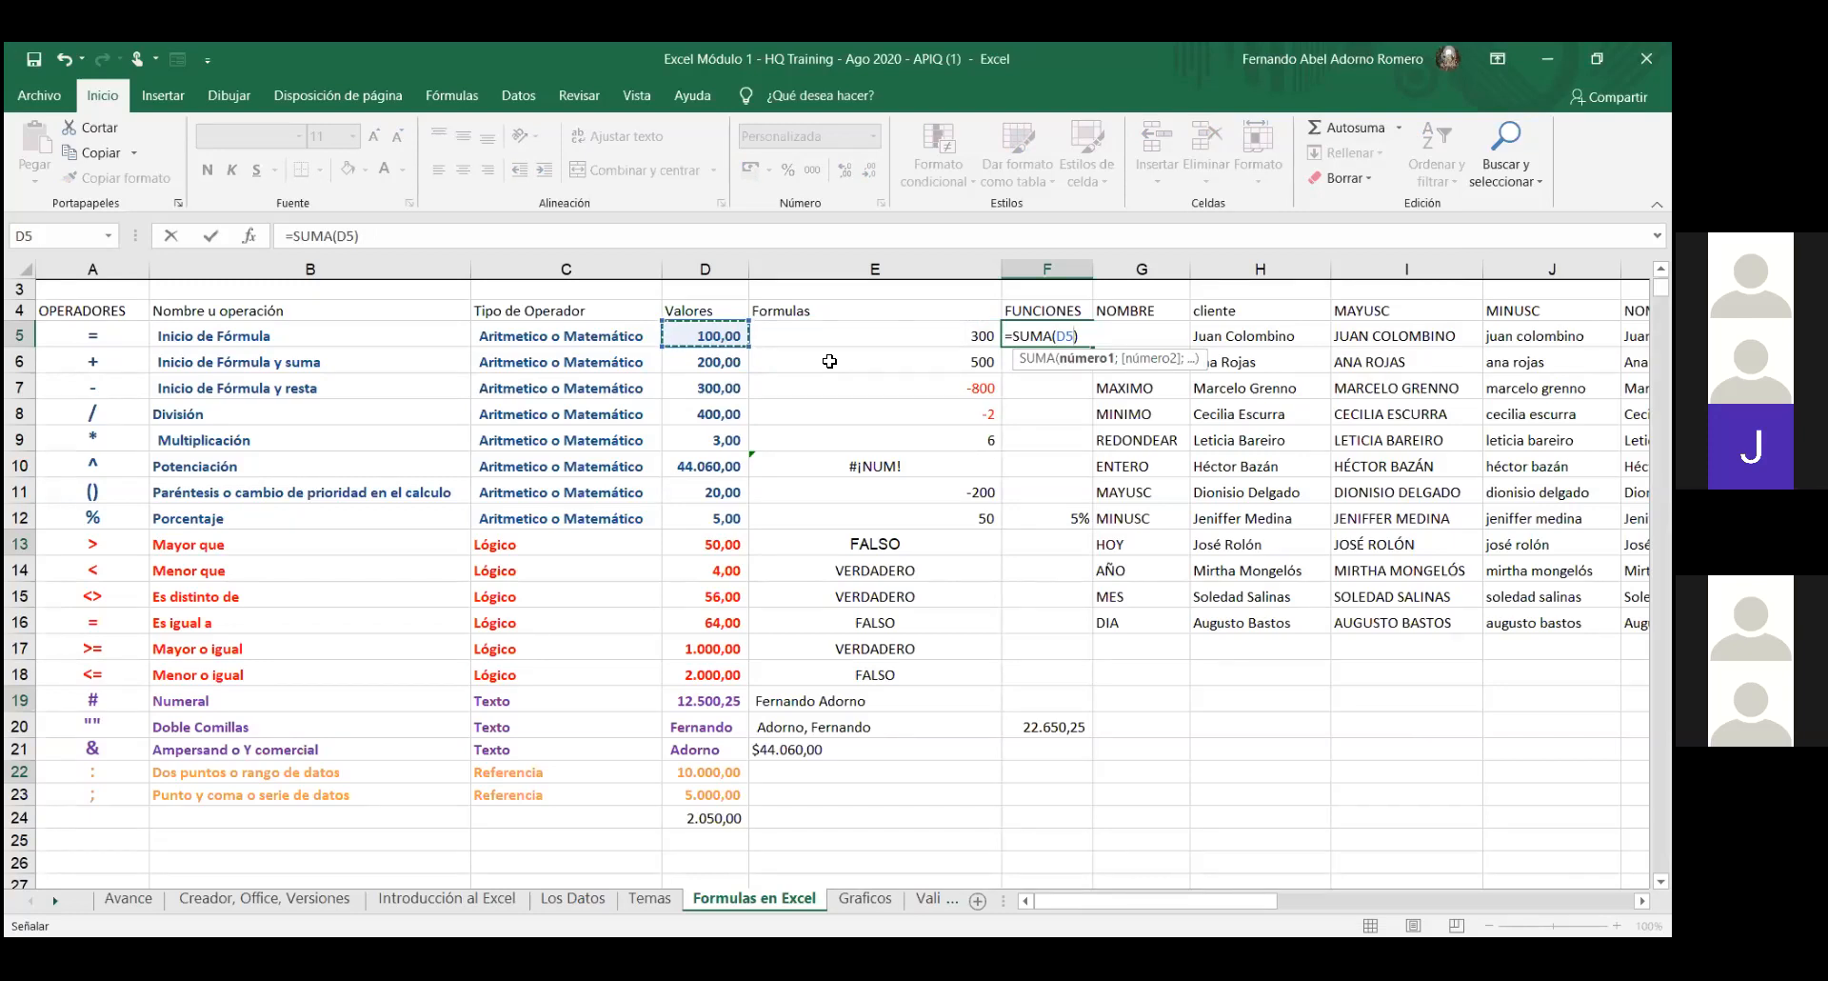
{"action": "key", "text": "shift+Down"}
{"action": "key", "text": "shift+Down"}
{"action": "key", "text": "shift+Down"}
{"action": "key", "text": "shift+Down"}
{"action": "key", "text": "shift+Down"}
{"action": "key", "text": "shift+Down"}
{"action": "key", "text": "shift+Down"}
{"action": "key", "text": "shift+Down"}
{"action": "key", "text": "shift+Down"}
{"action": "key", "text": "shift+Down"}
{"action": "key", "text": "shift+Down"}
{"action": "key", "text": "shift+Down"}
{"action": "key", "text": "shift+Down"}
{"action": "key", "text": "shift+Down"}
{"action": "key", "text": "shift+Down"}
{"action": "key", "text": "shift+Up"}
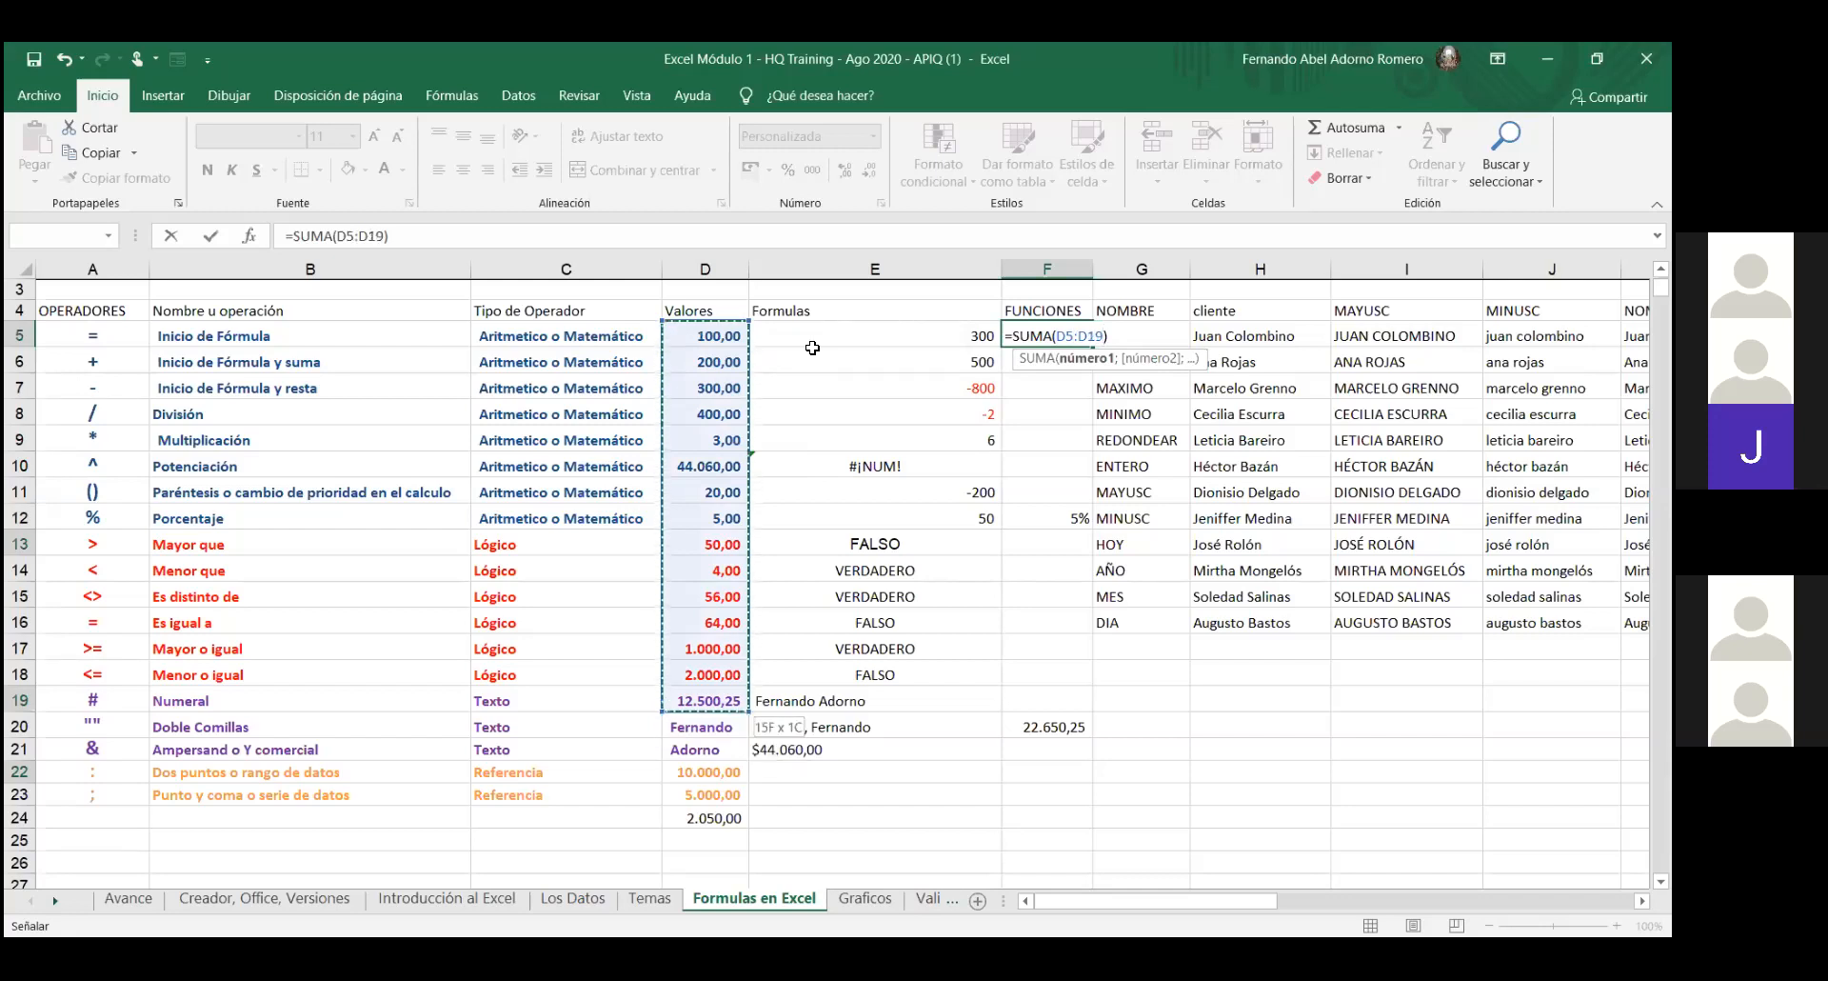
{"action": "key", "text": "Return"}
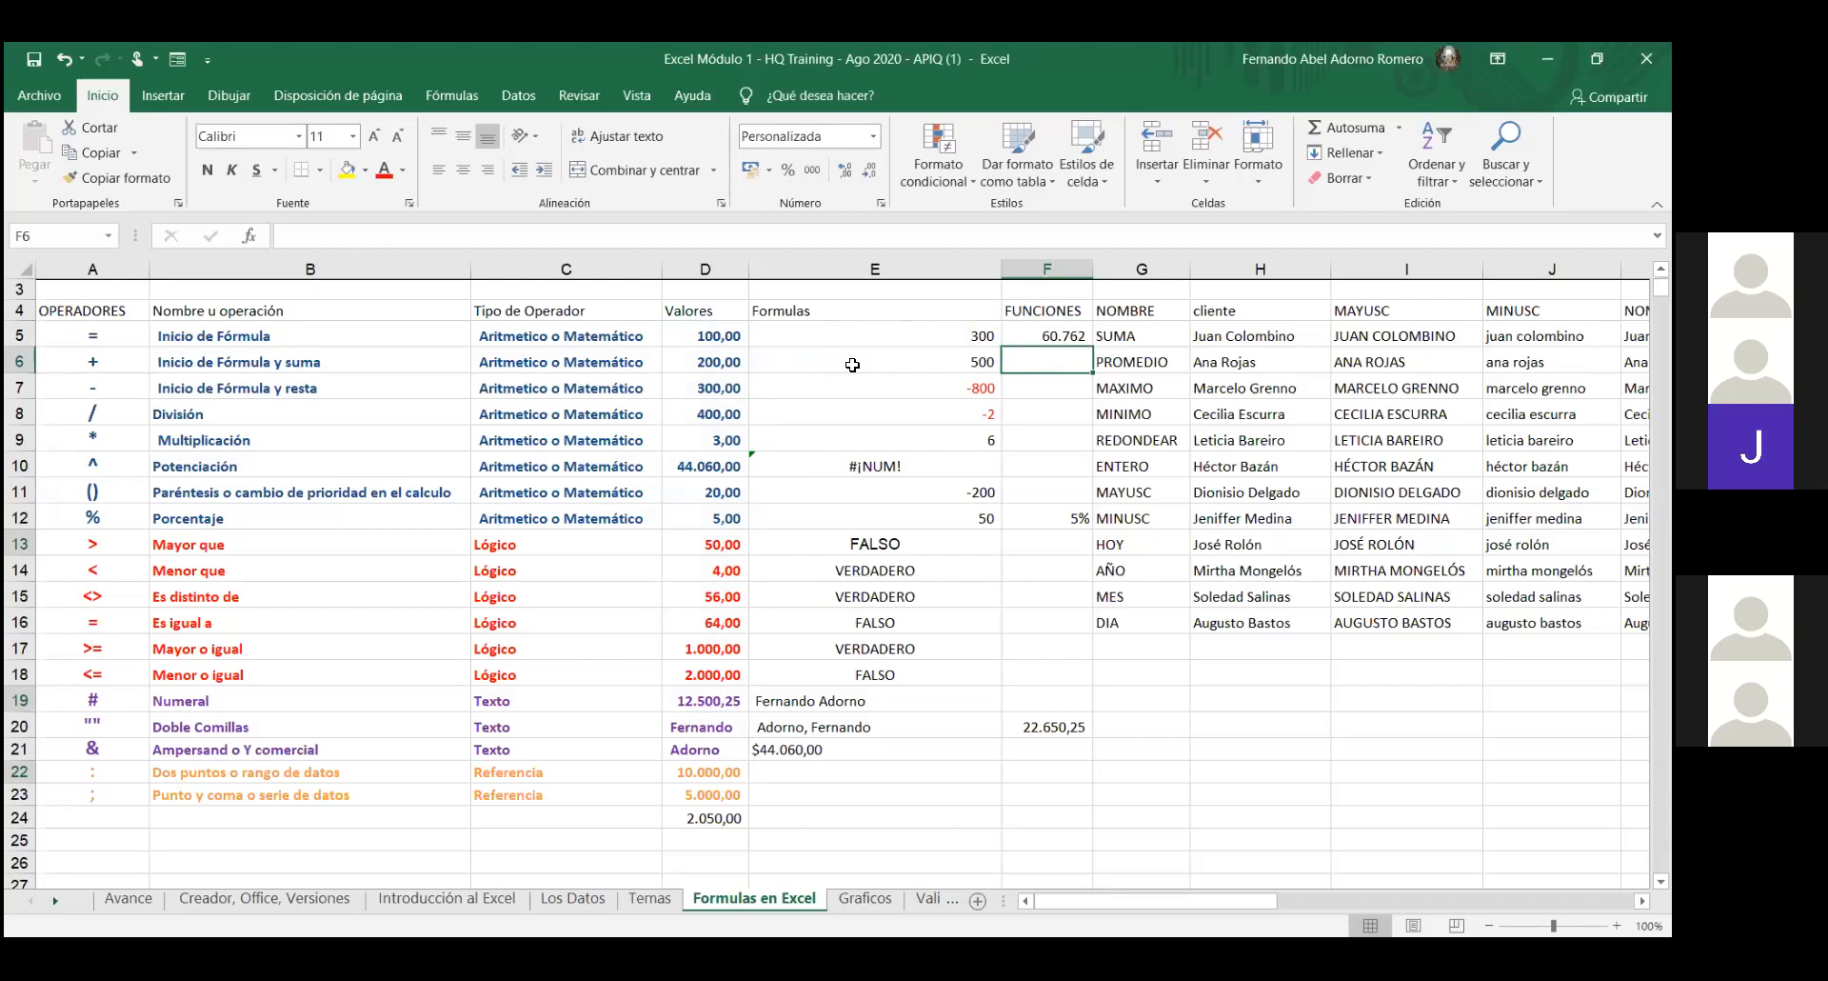
- Enter a Promedio of D5:D19 in F6, giving 4.051
{"action": "left_click", "coordinate": [1396, 130]}
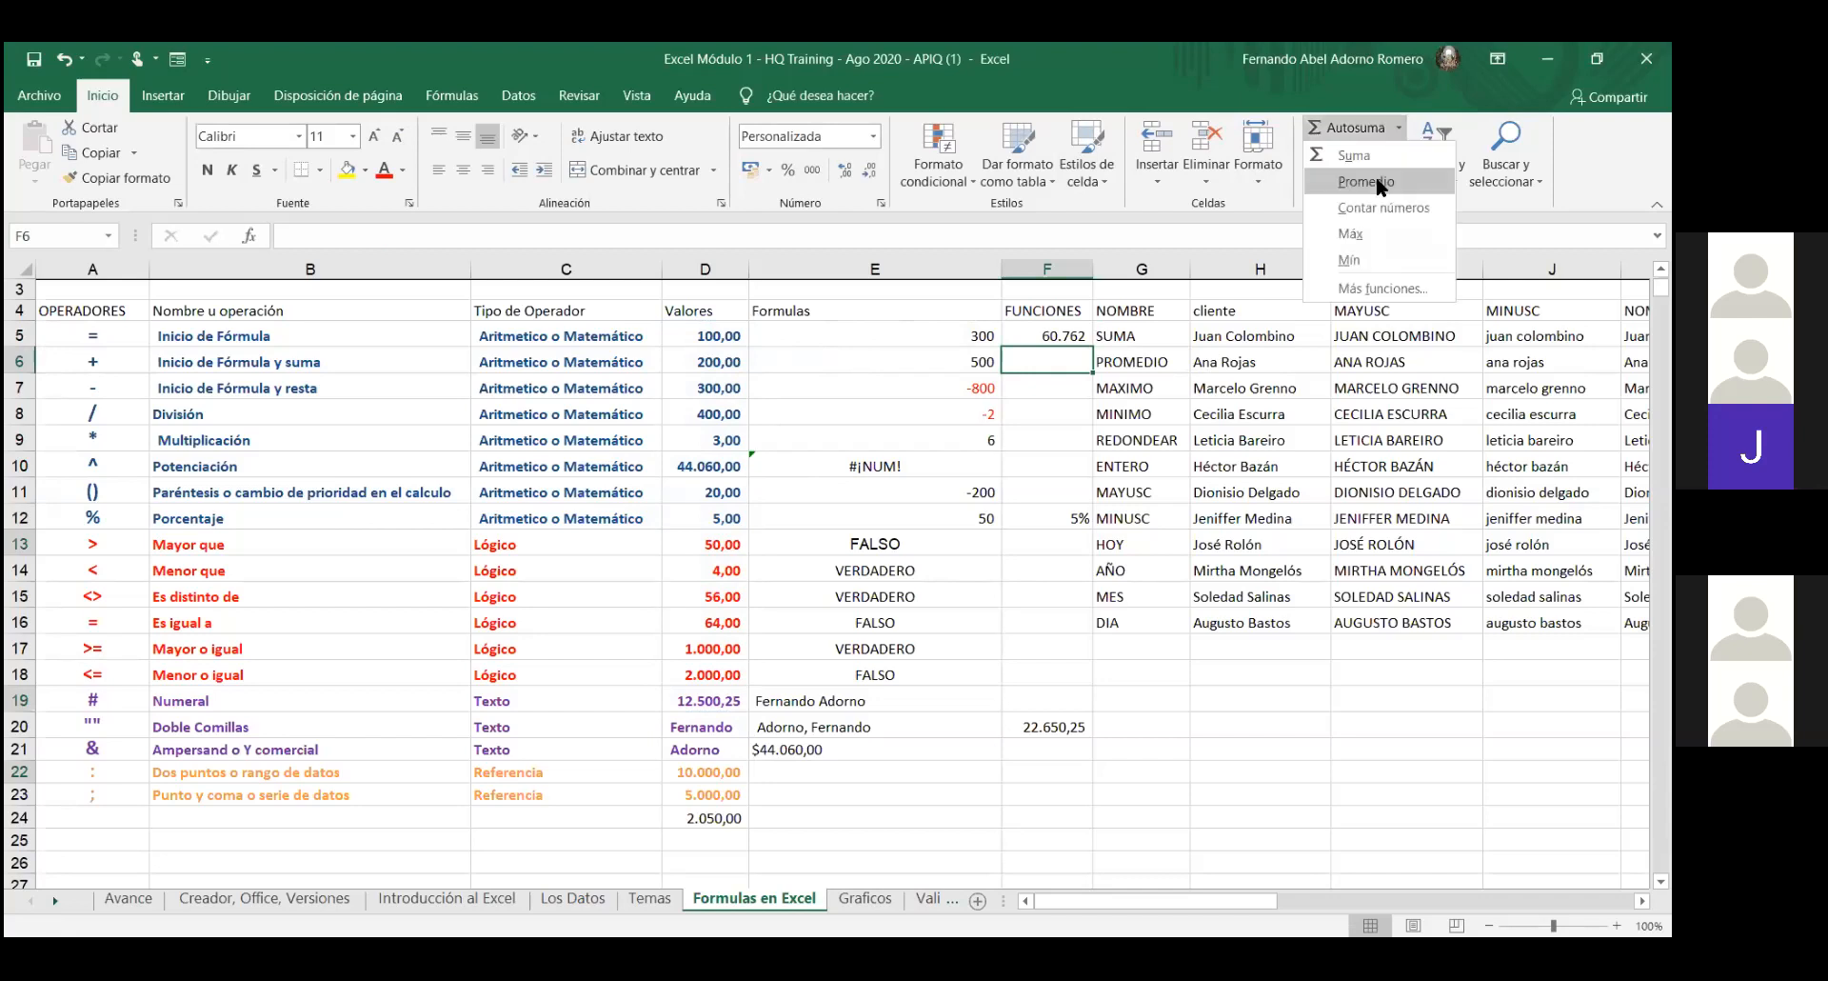
{"action": "left_click", "coordinate": [1376, 181]}
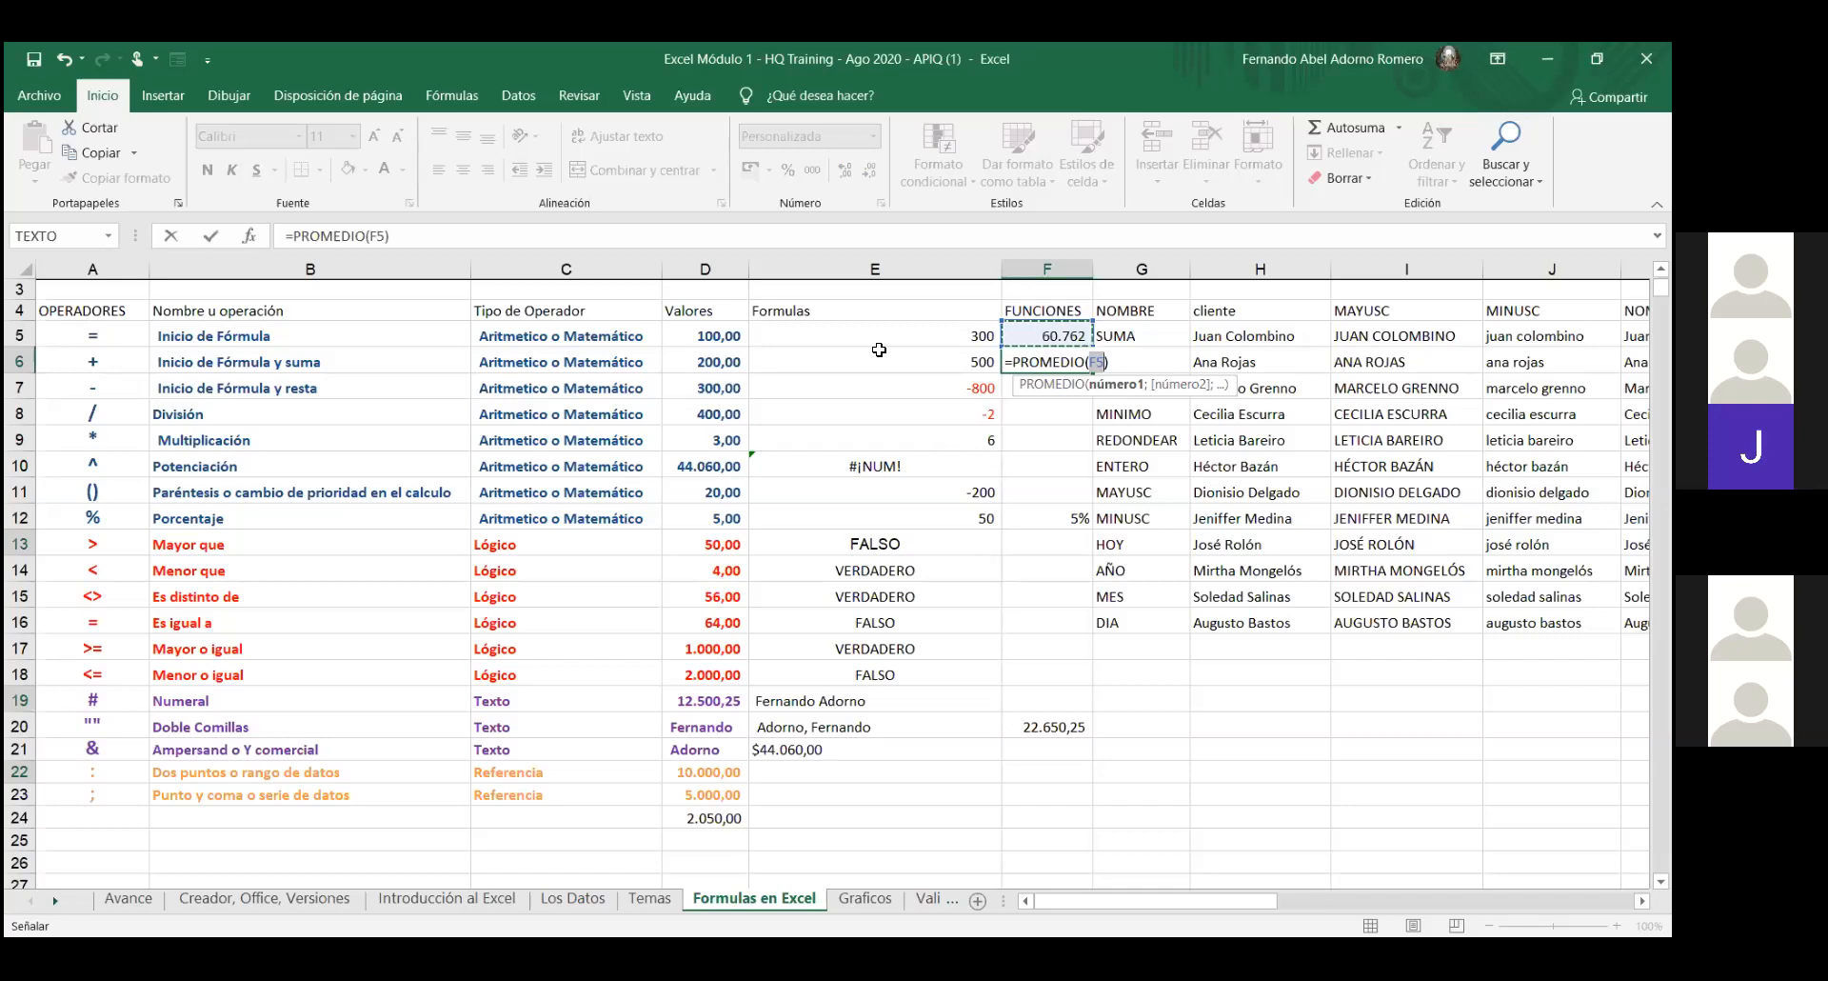
{"action": "left_click", "coordinate": [719, 335]}
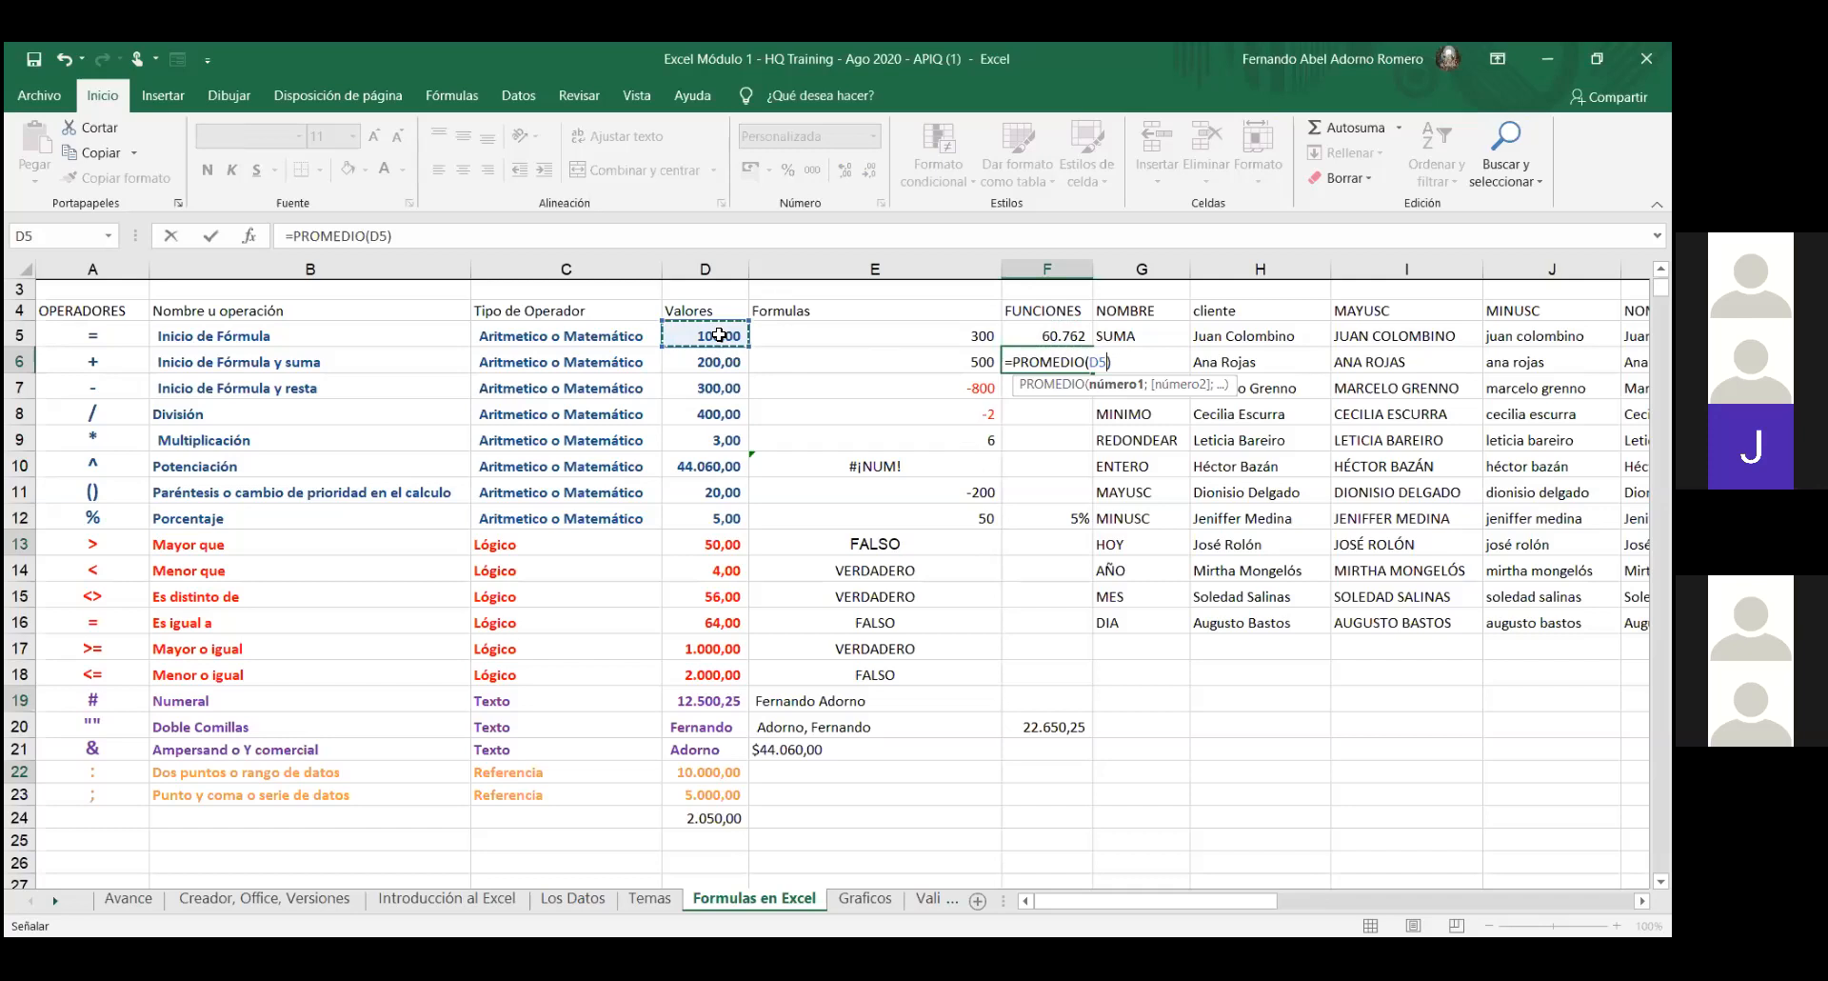
{"action": "left_click_drag", "start_coordinate": [719, 335], "coordinate": [710, 700]}
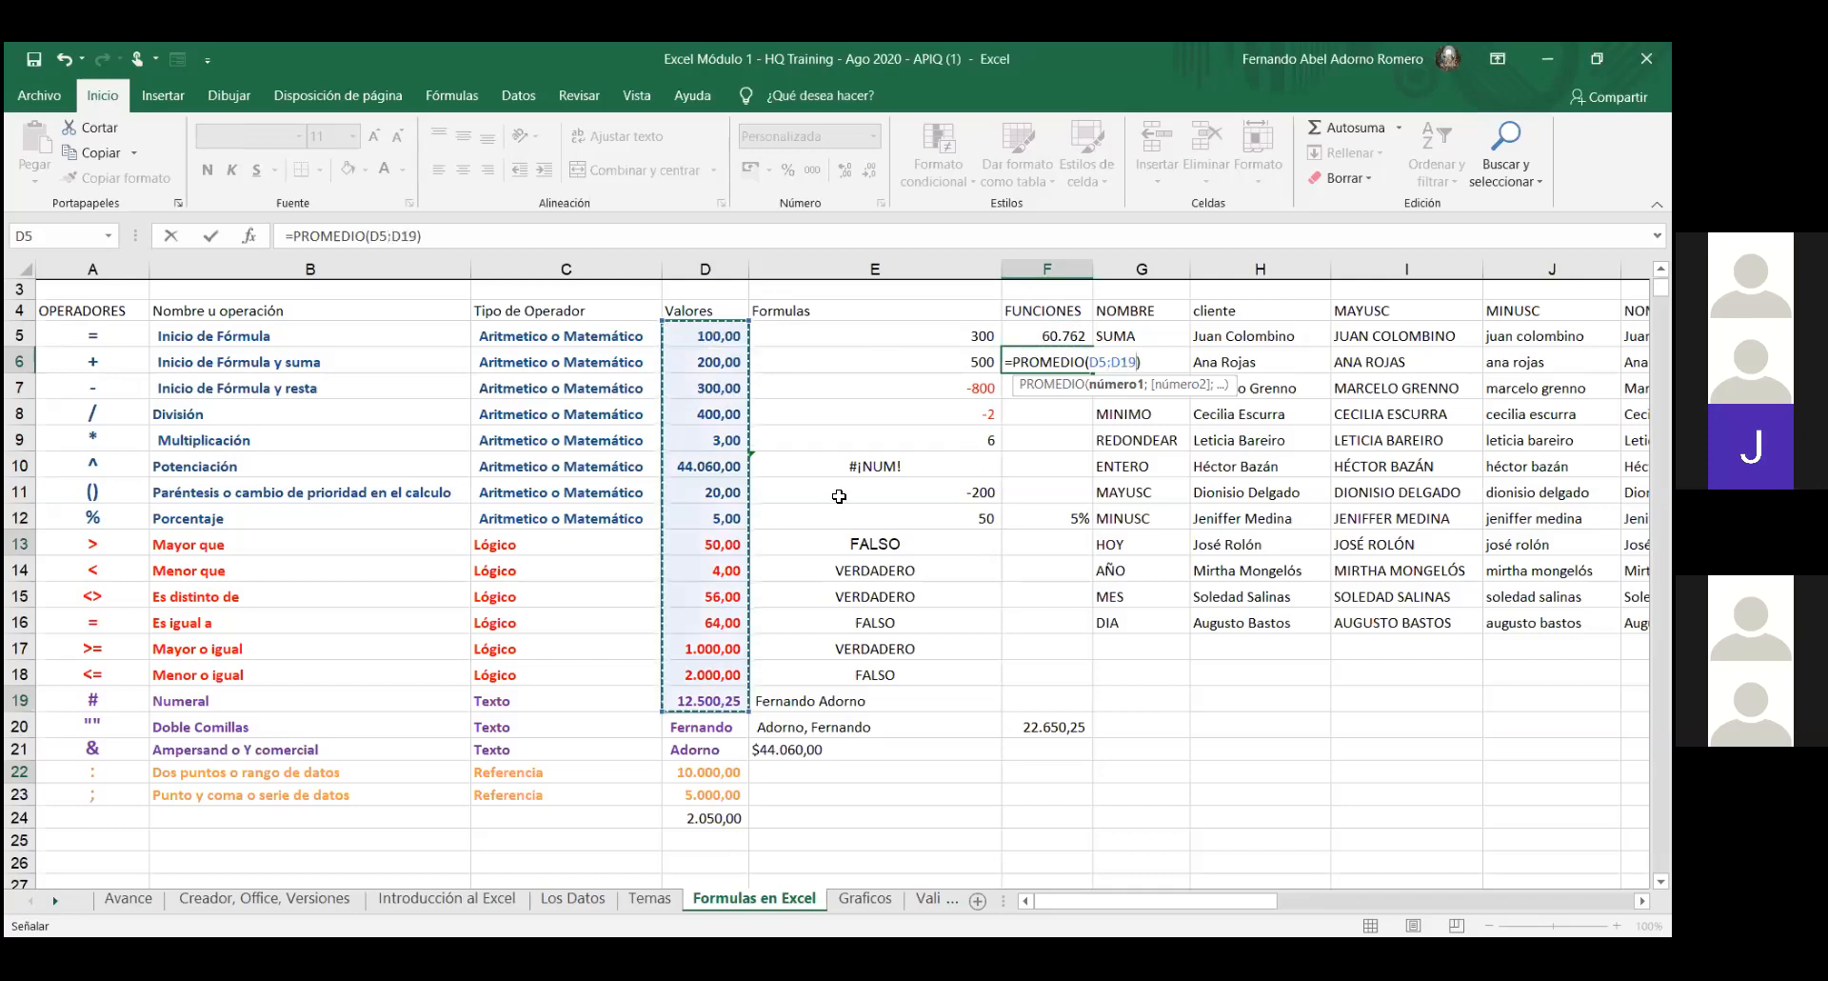
{"action": "key", "text": "Return"}
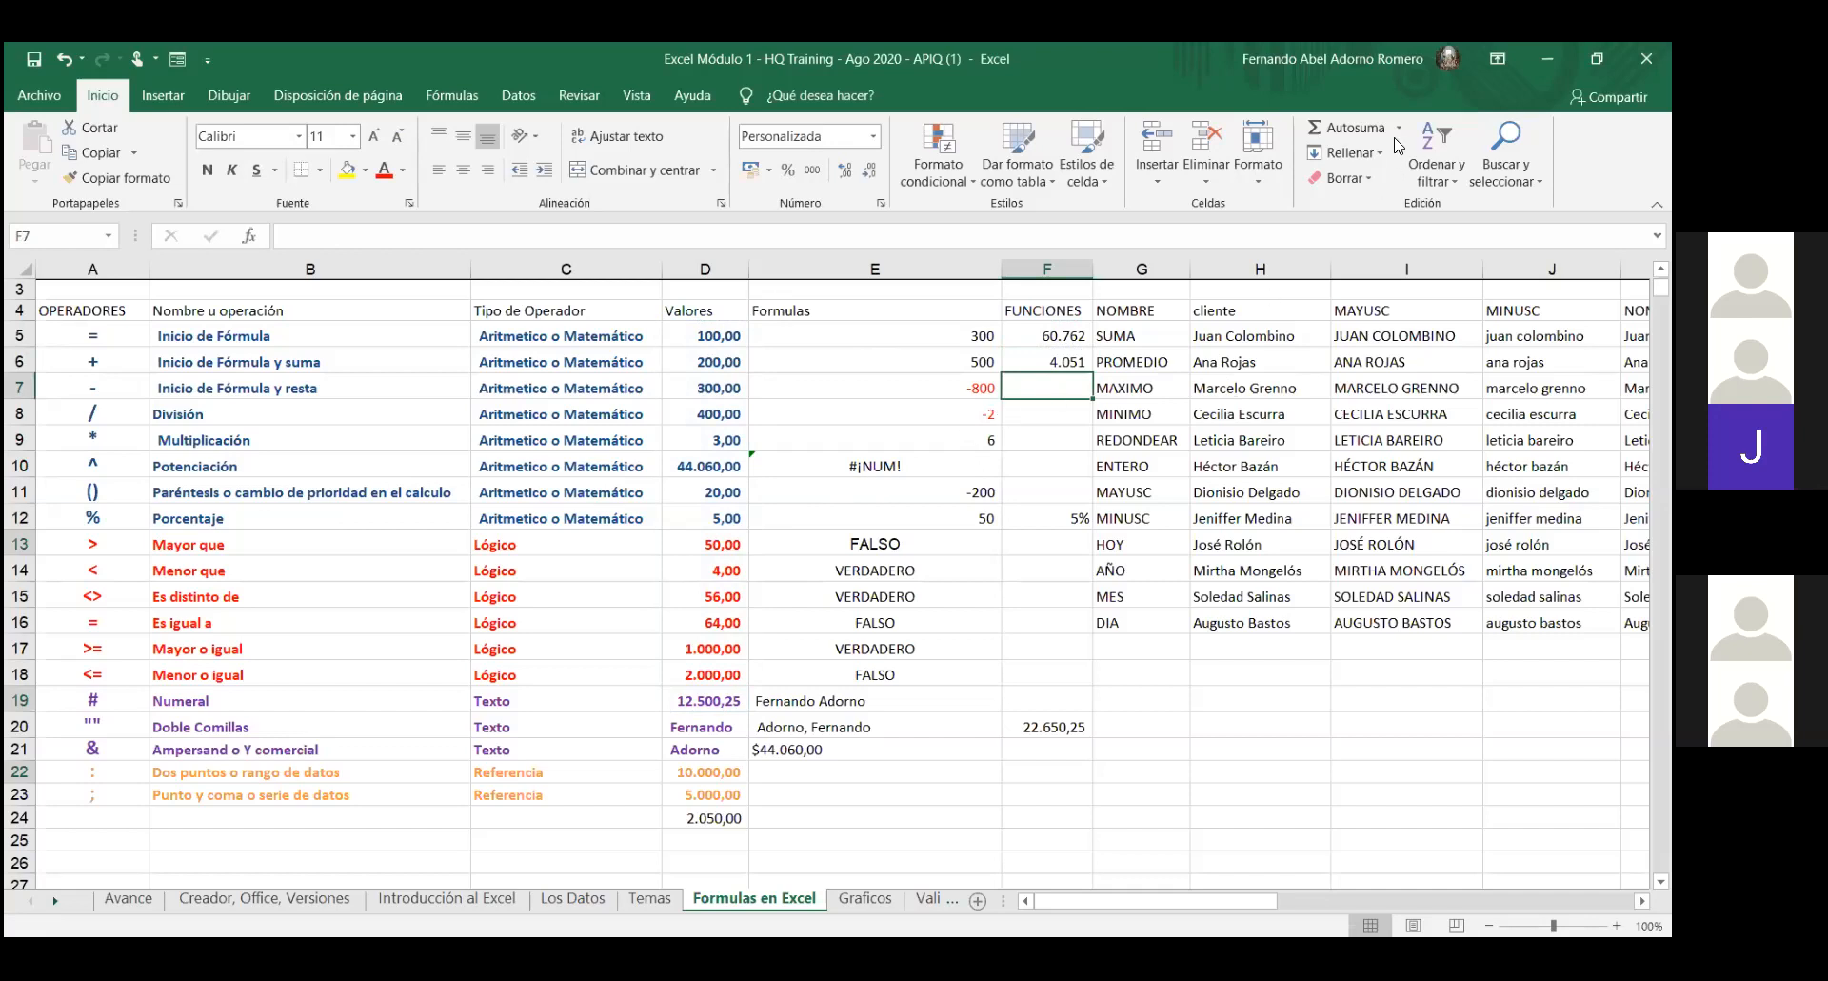
- Enter a Máx of D5:D19 in F7 via the Fórmulas tab's Autosuma list, giving 44.060
{"action": "left_click", "coordinate": [1061, 585]}
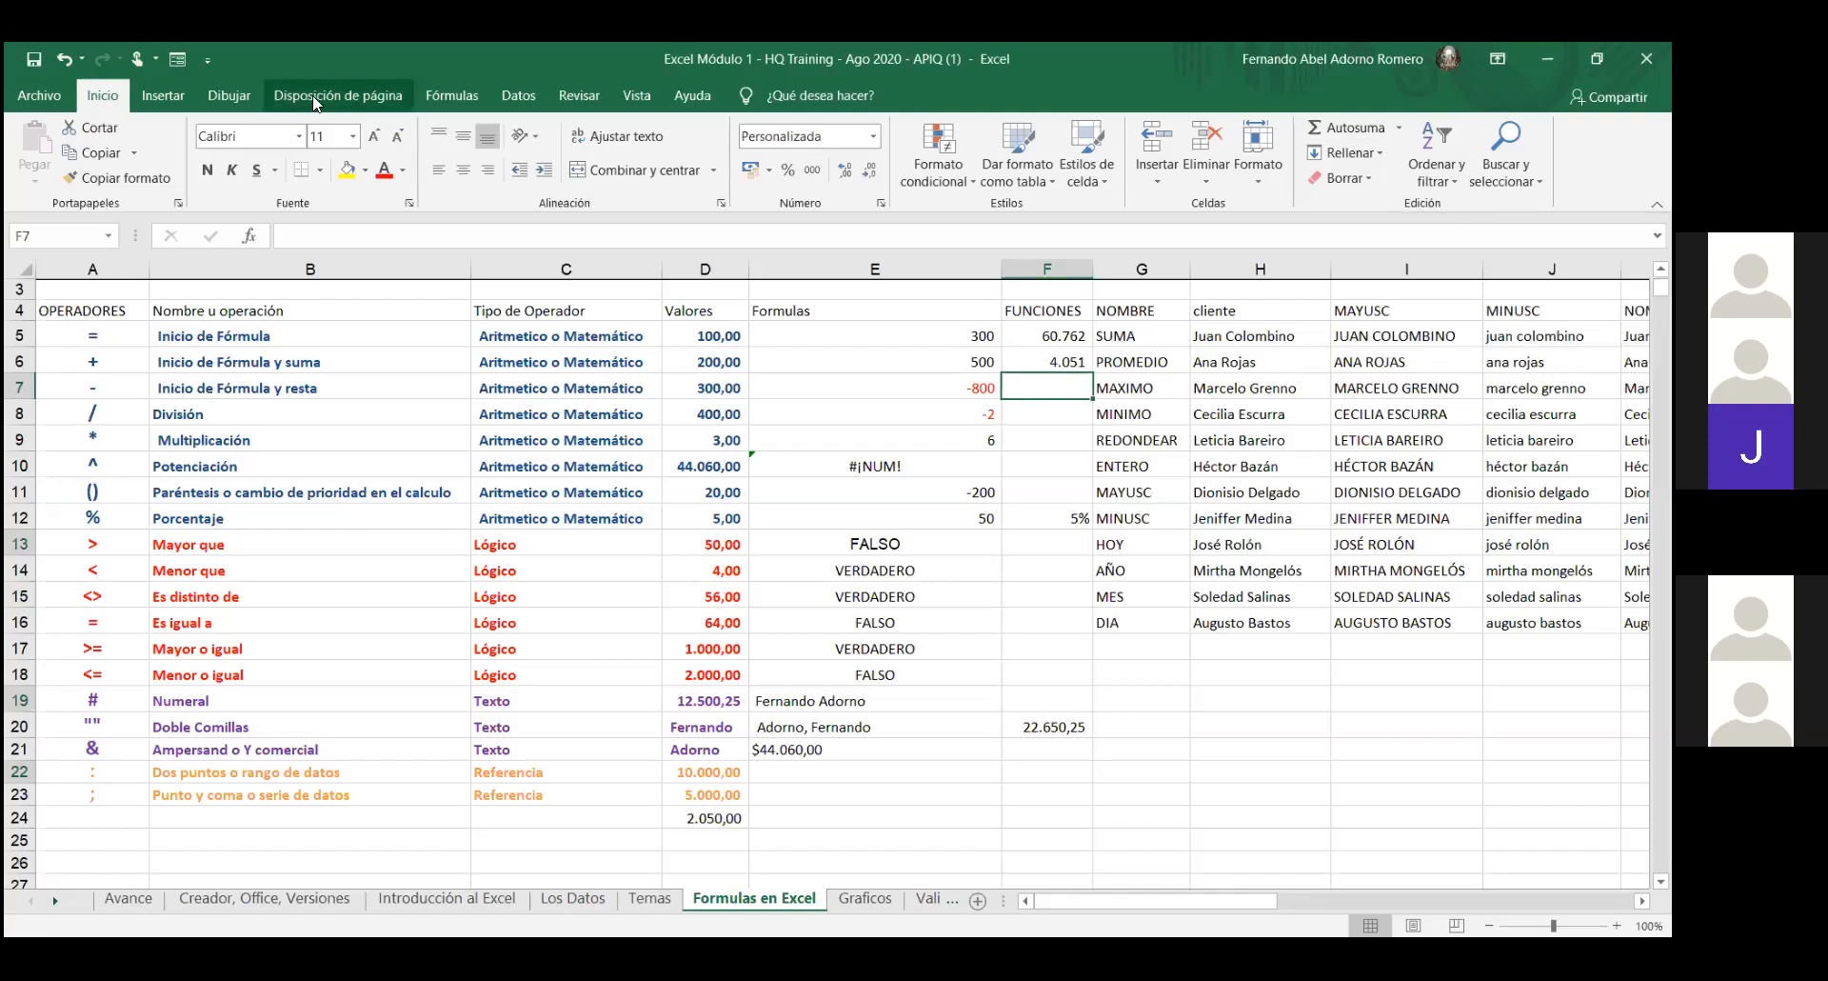
{"action": "left_click", "coordinate": [430, 97]}
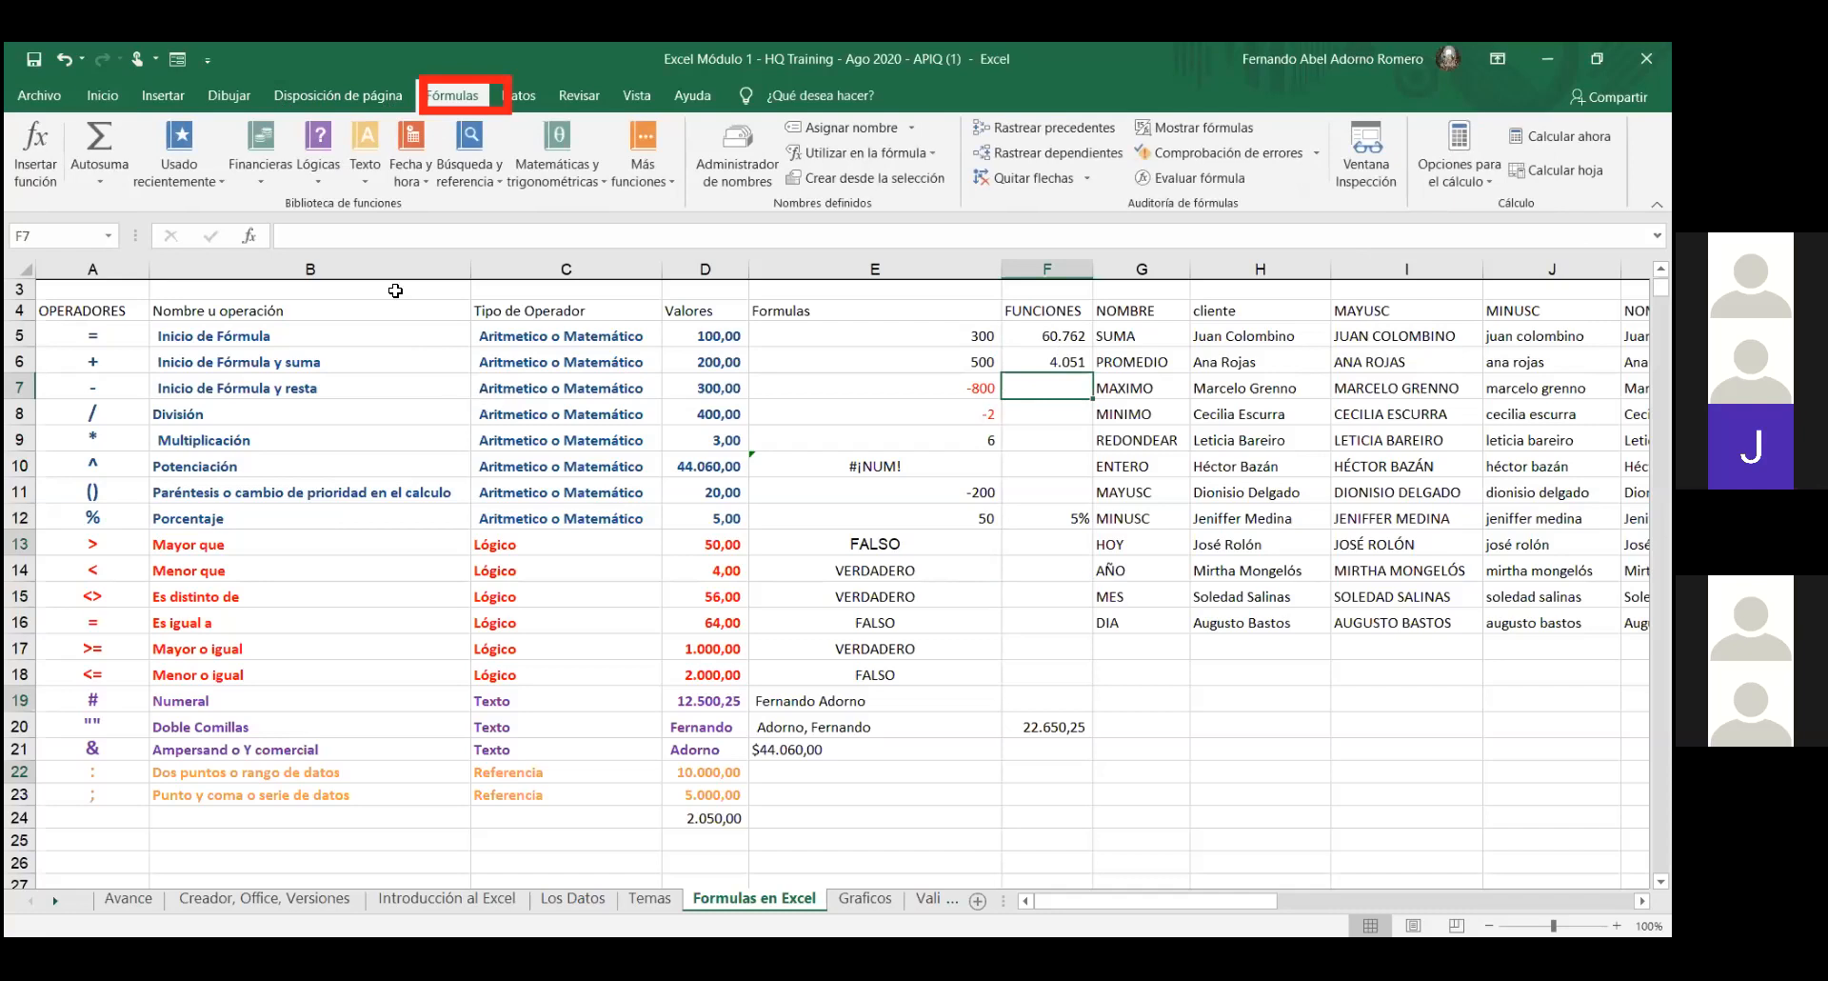
{"action": "left_click", "coordinate": [101, 181]}
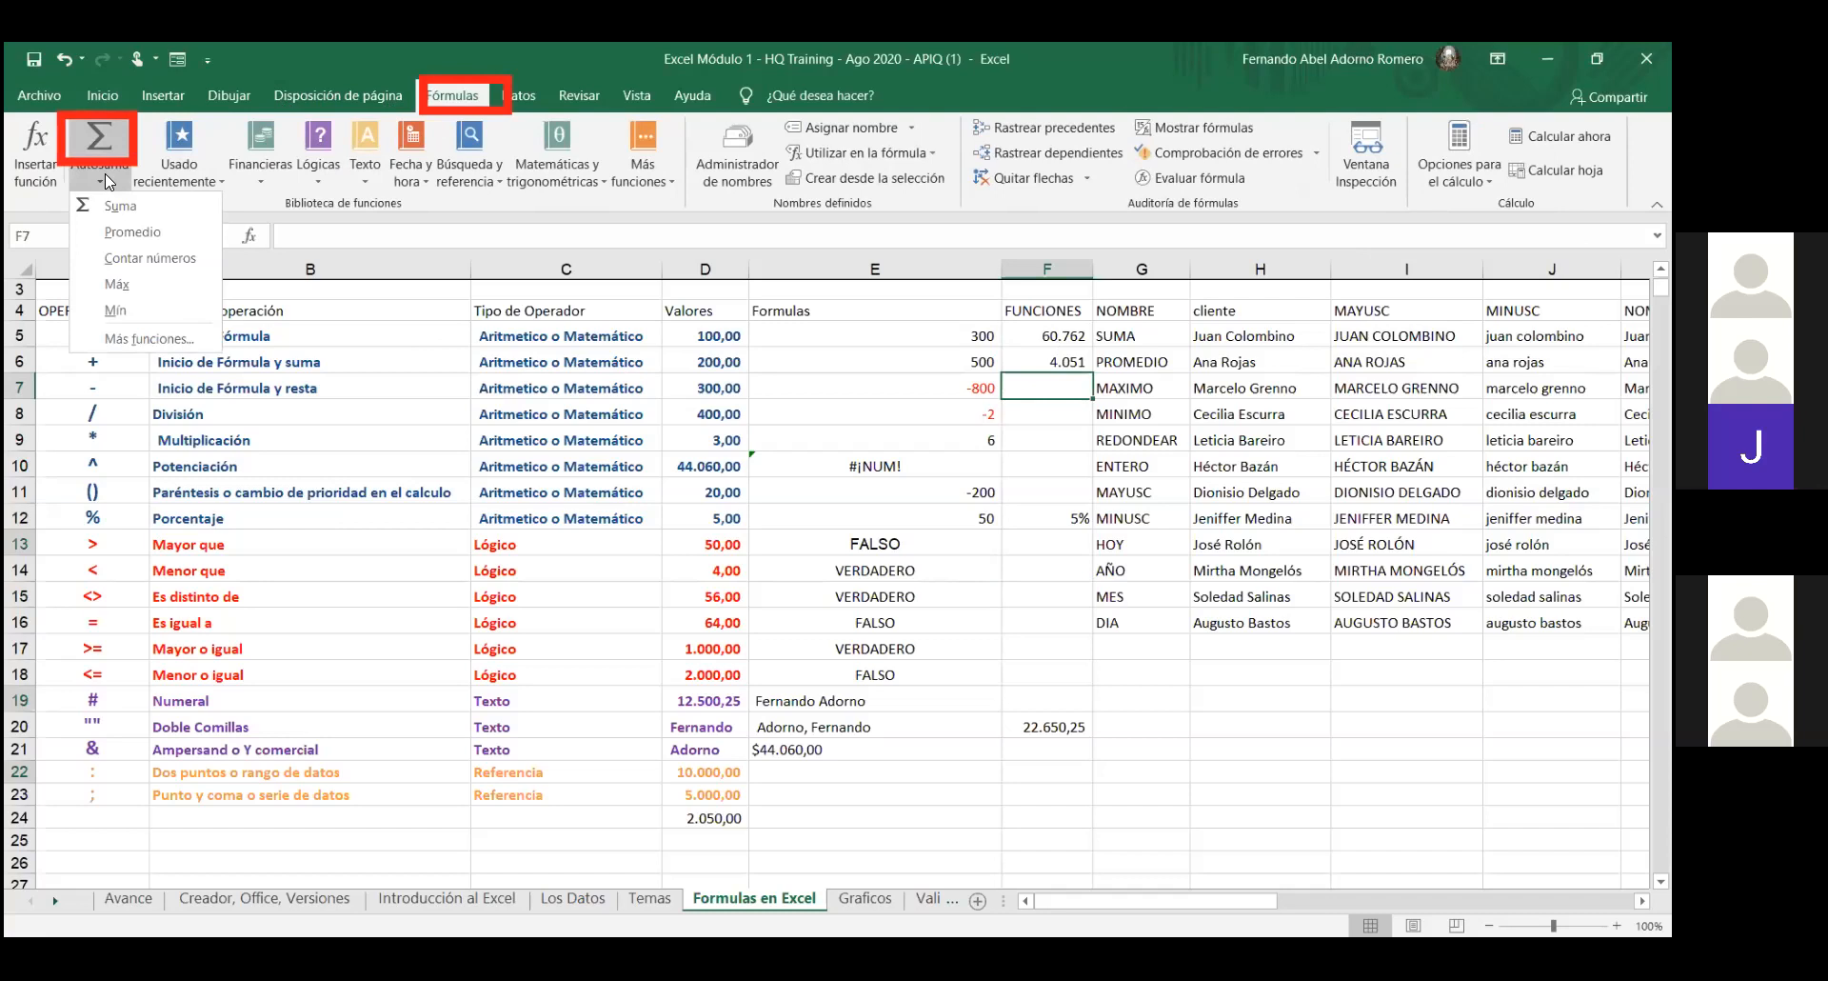
{"action": "left_click", "coordinate": [118, 282]}
{"action": "left_click", "coordinate": [696, 334]}
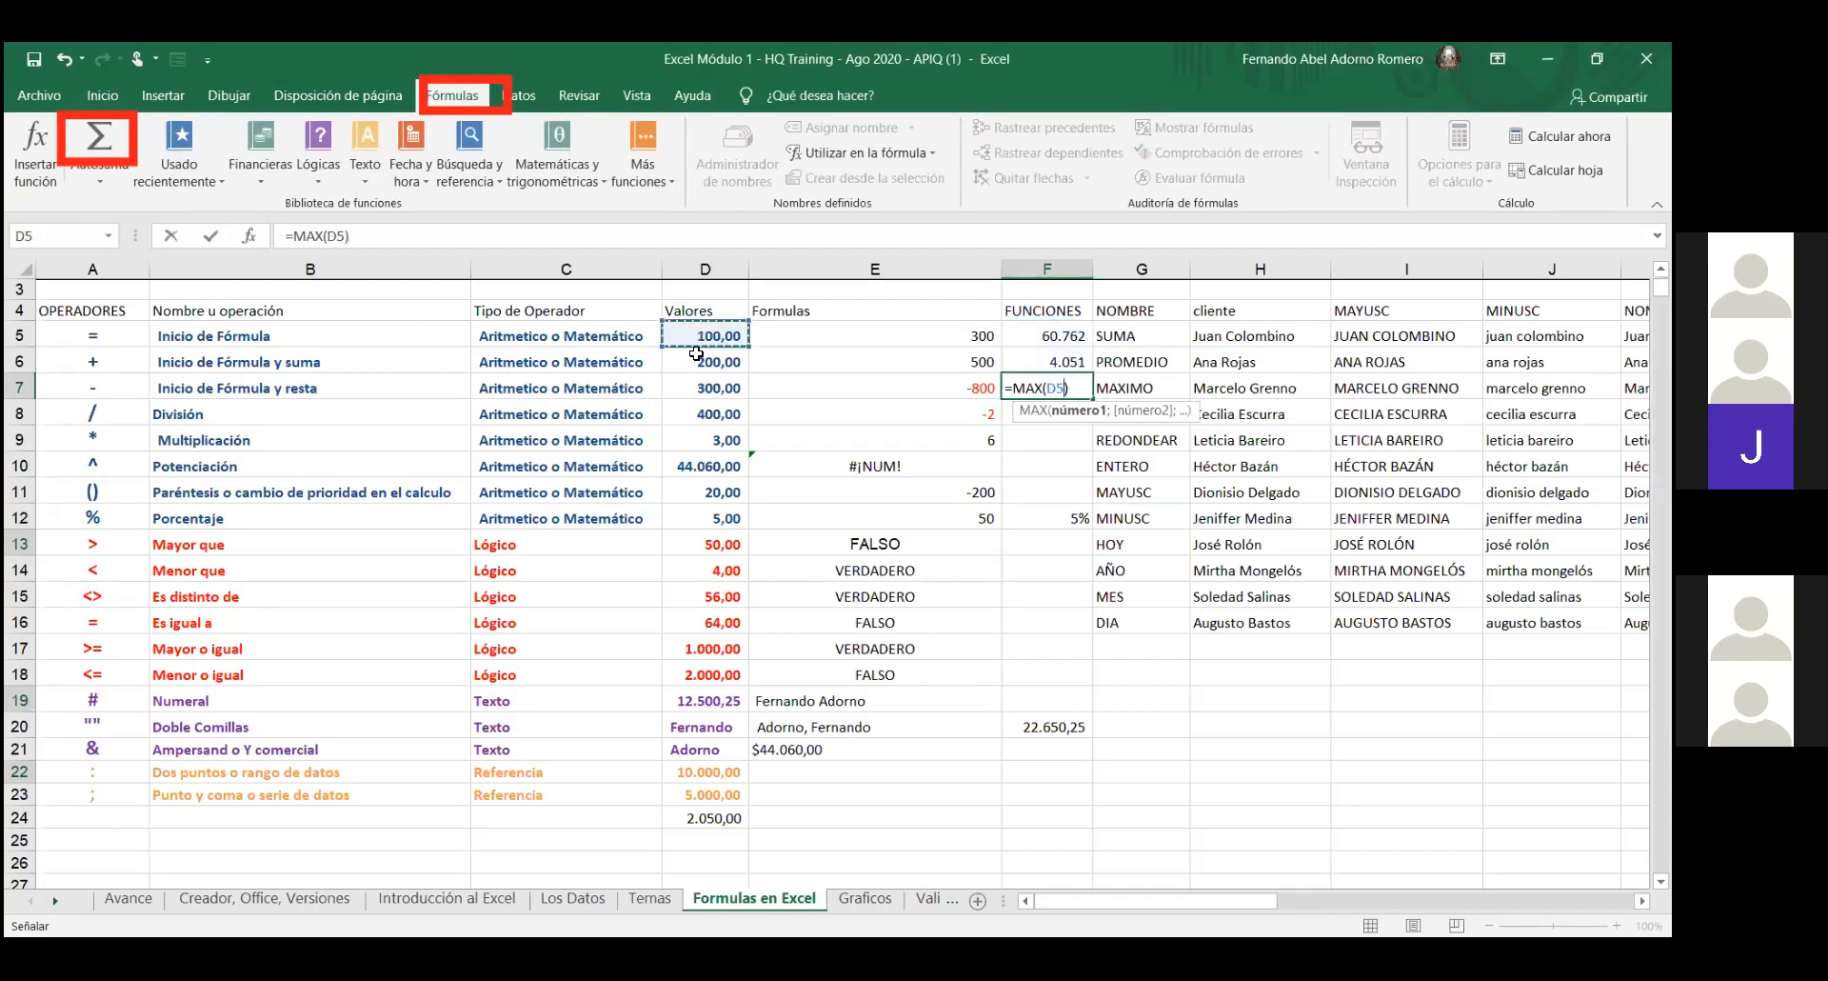
{"action": "left_click_drag", "start_coordinate": [700, 336], "coordinate": [705, 700]}
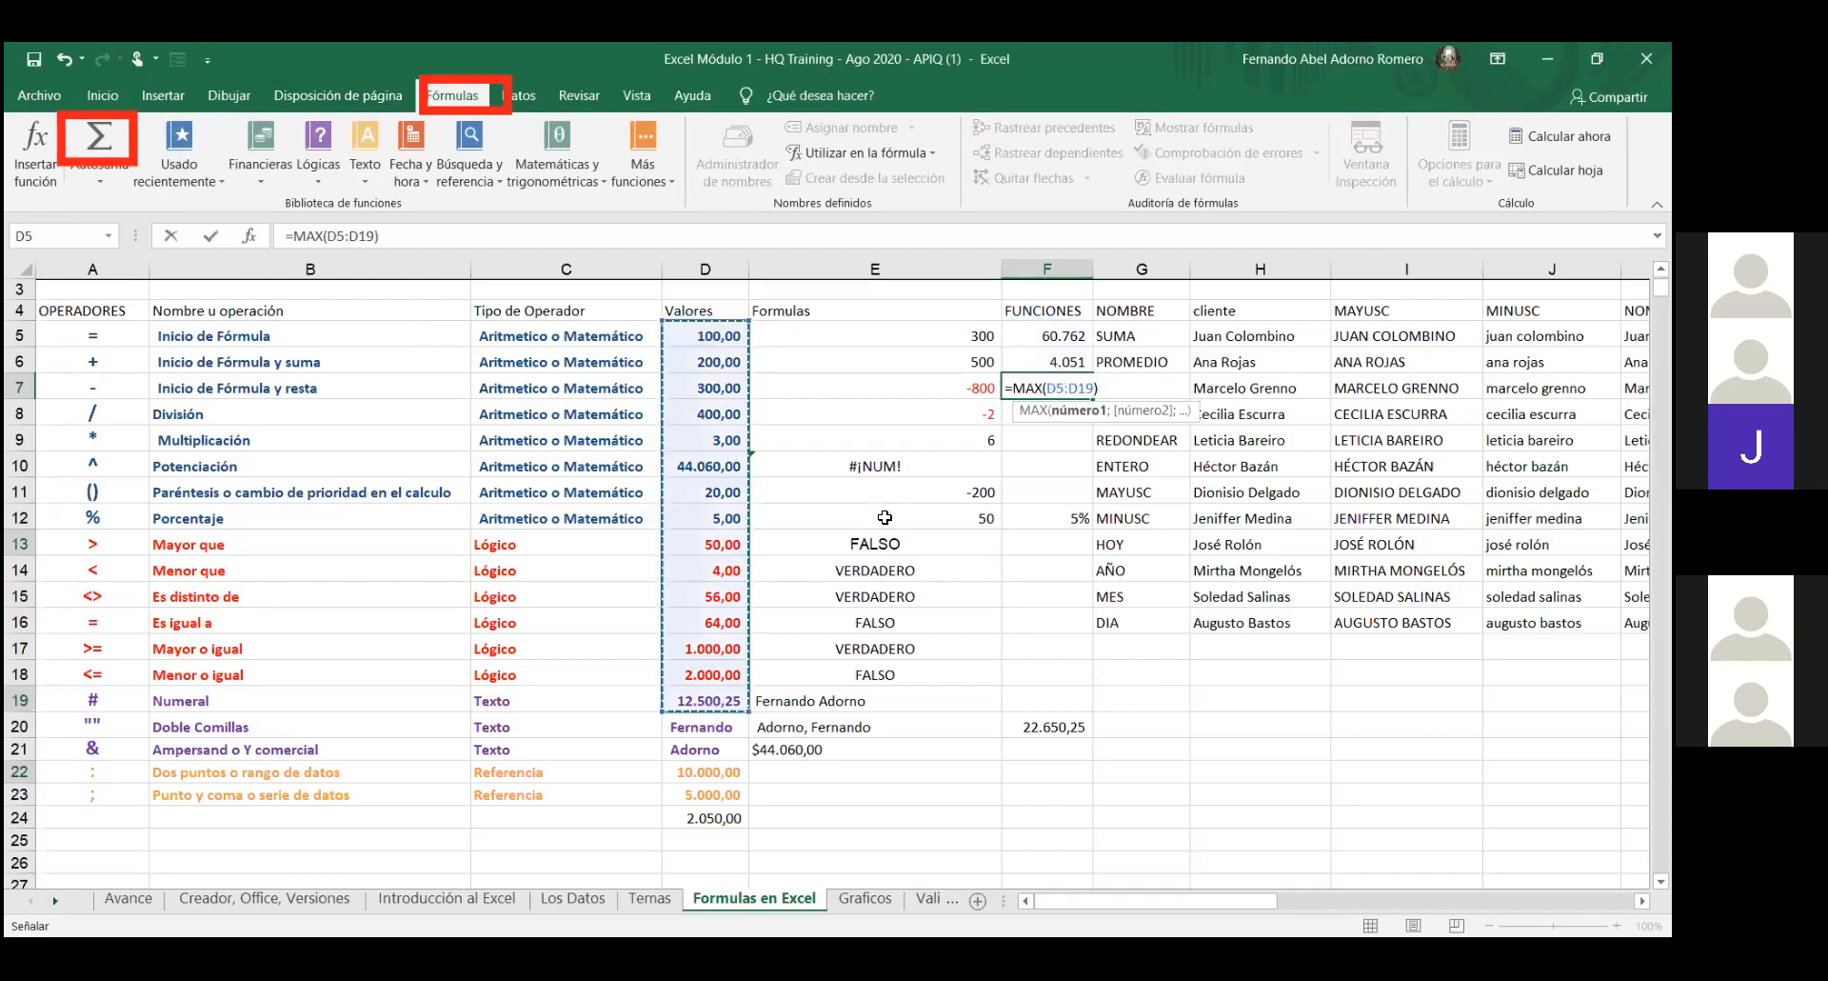
{"action": "key", "text": "Return"}
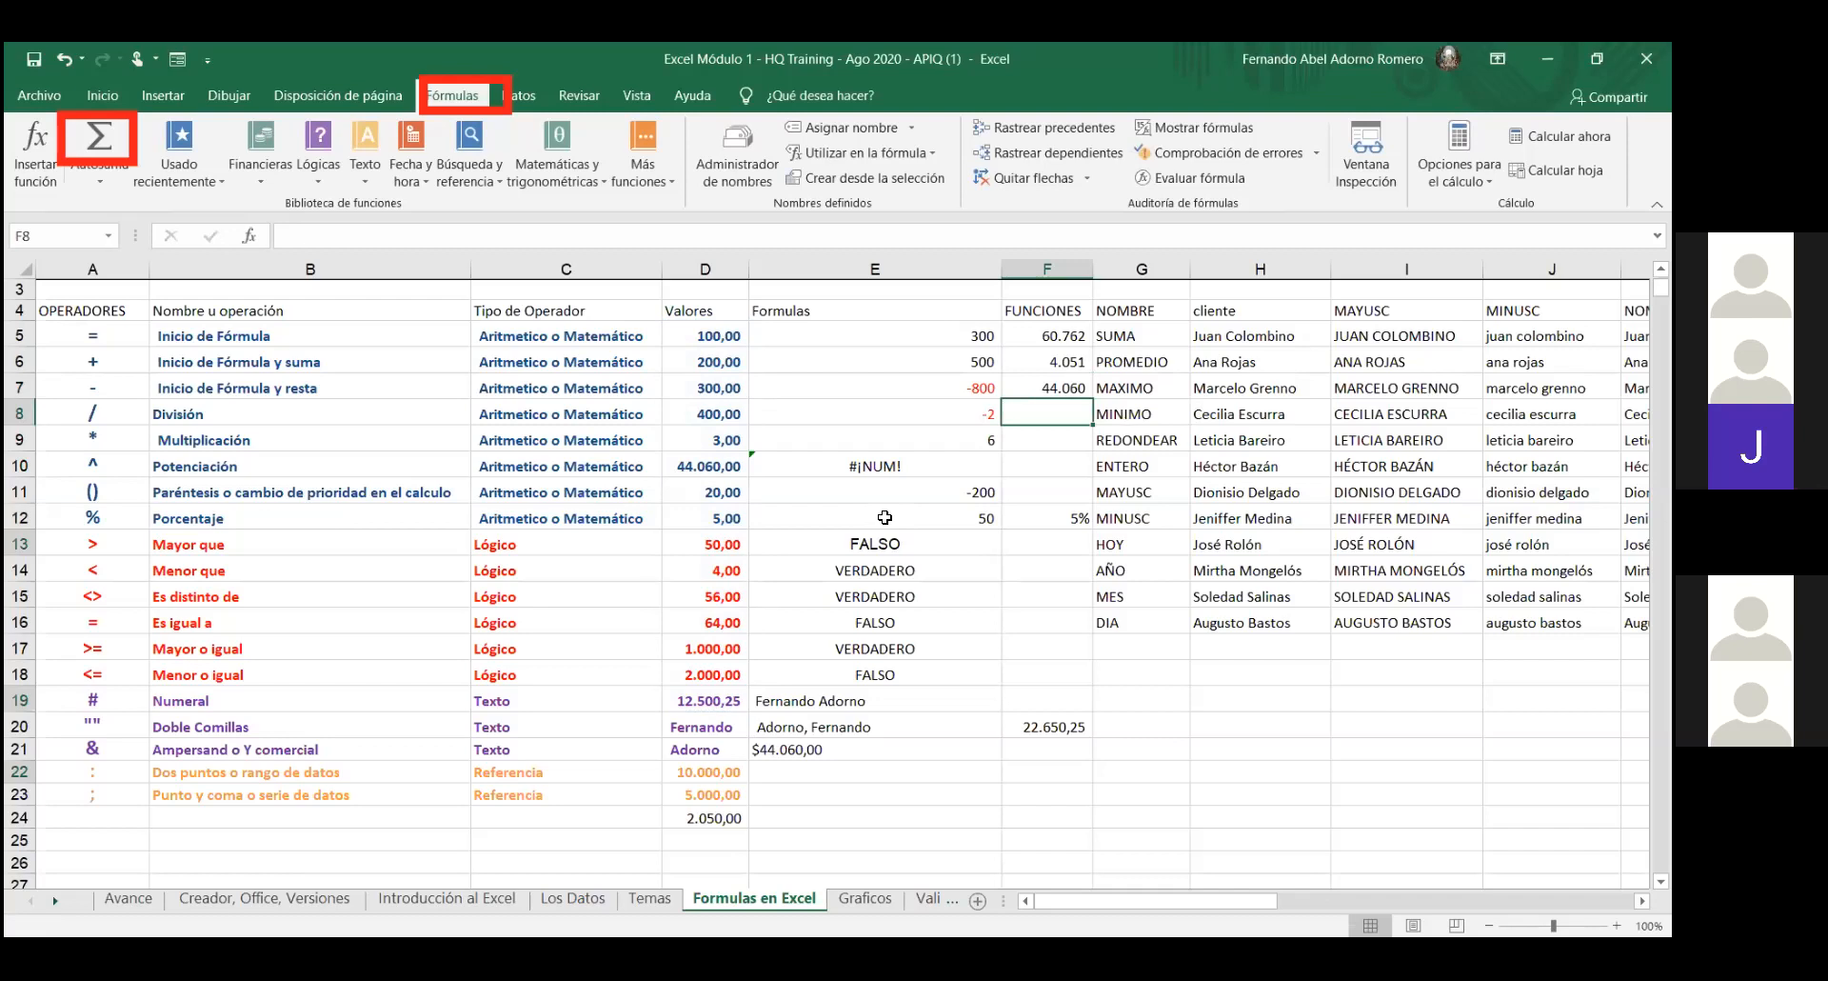
- Enter =MIN over D5:D19 in F8 beside MINIMO, giving 3
{"action": "left_click", "coordinate": [118, 186]}
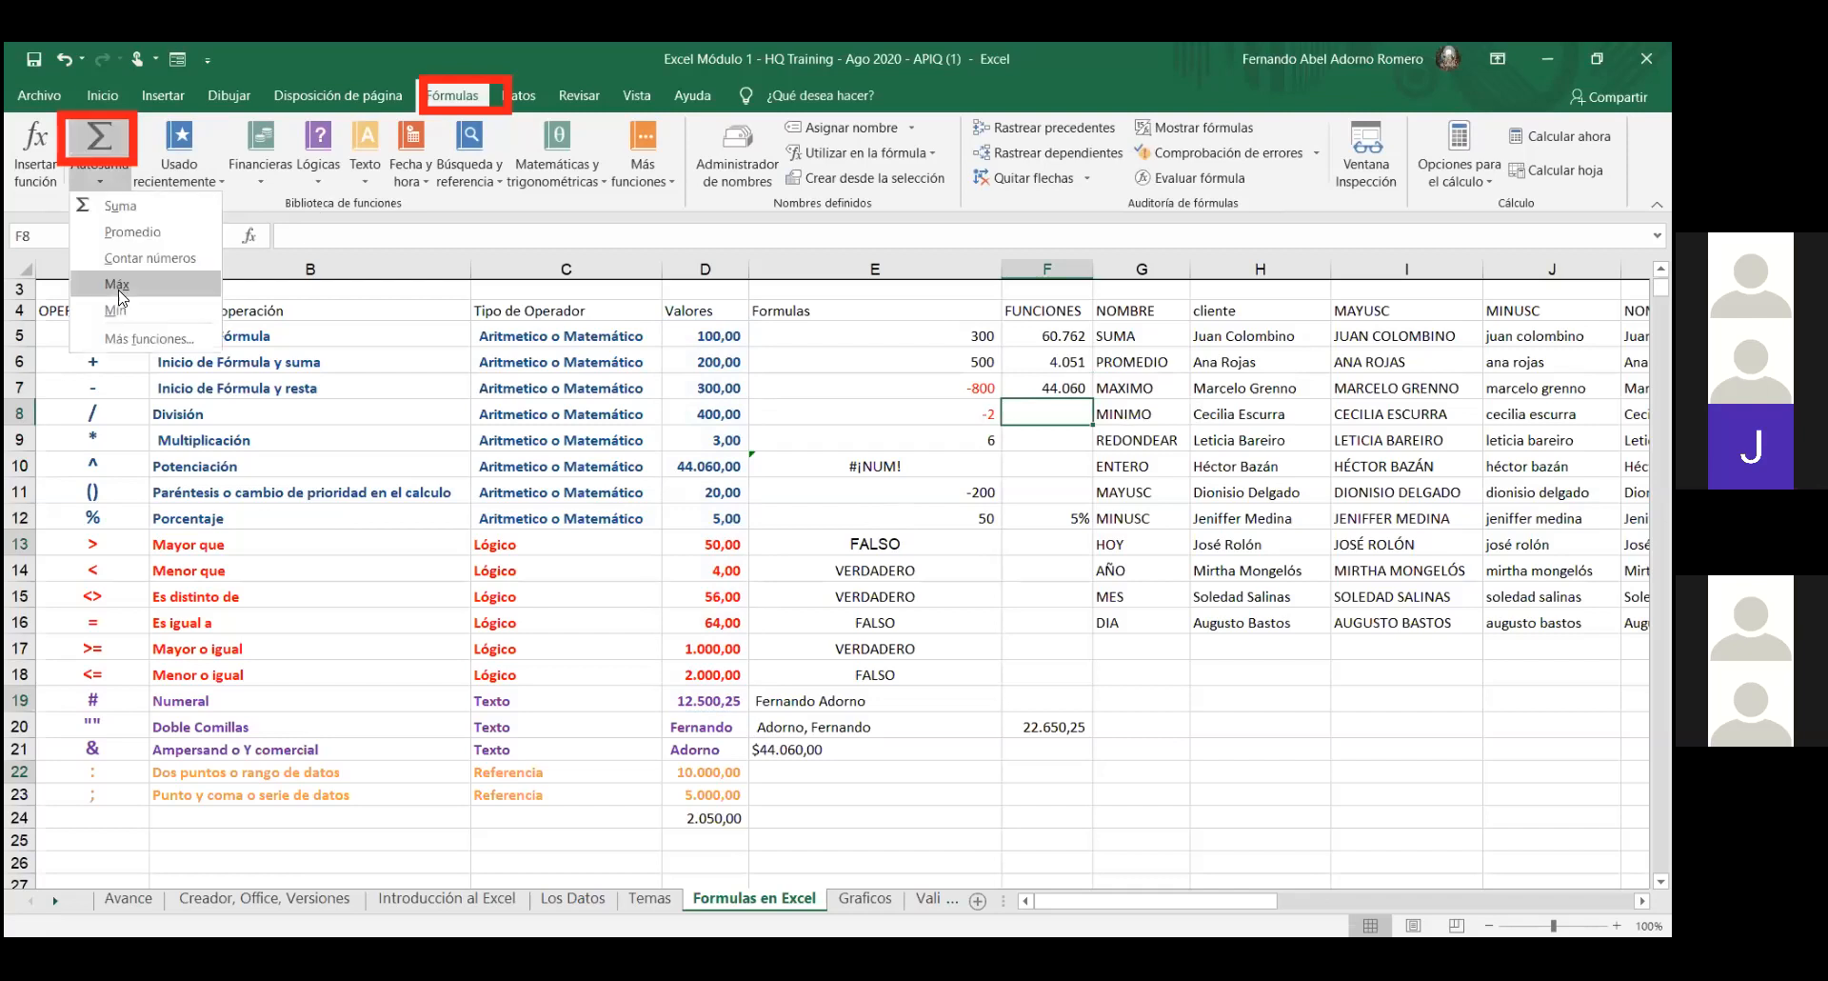
{"action": "key", "text": "Return"}
{"action": "left_click", "coordinate": [691, 341]}
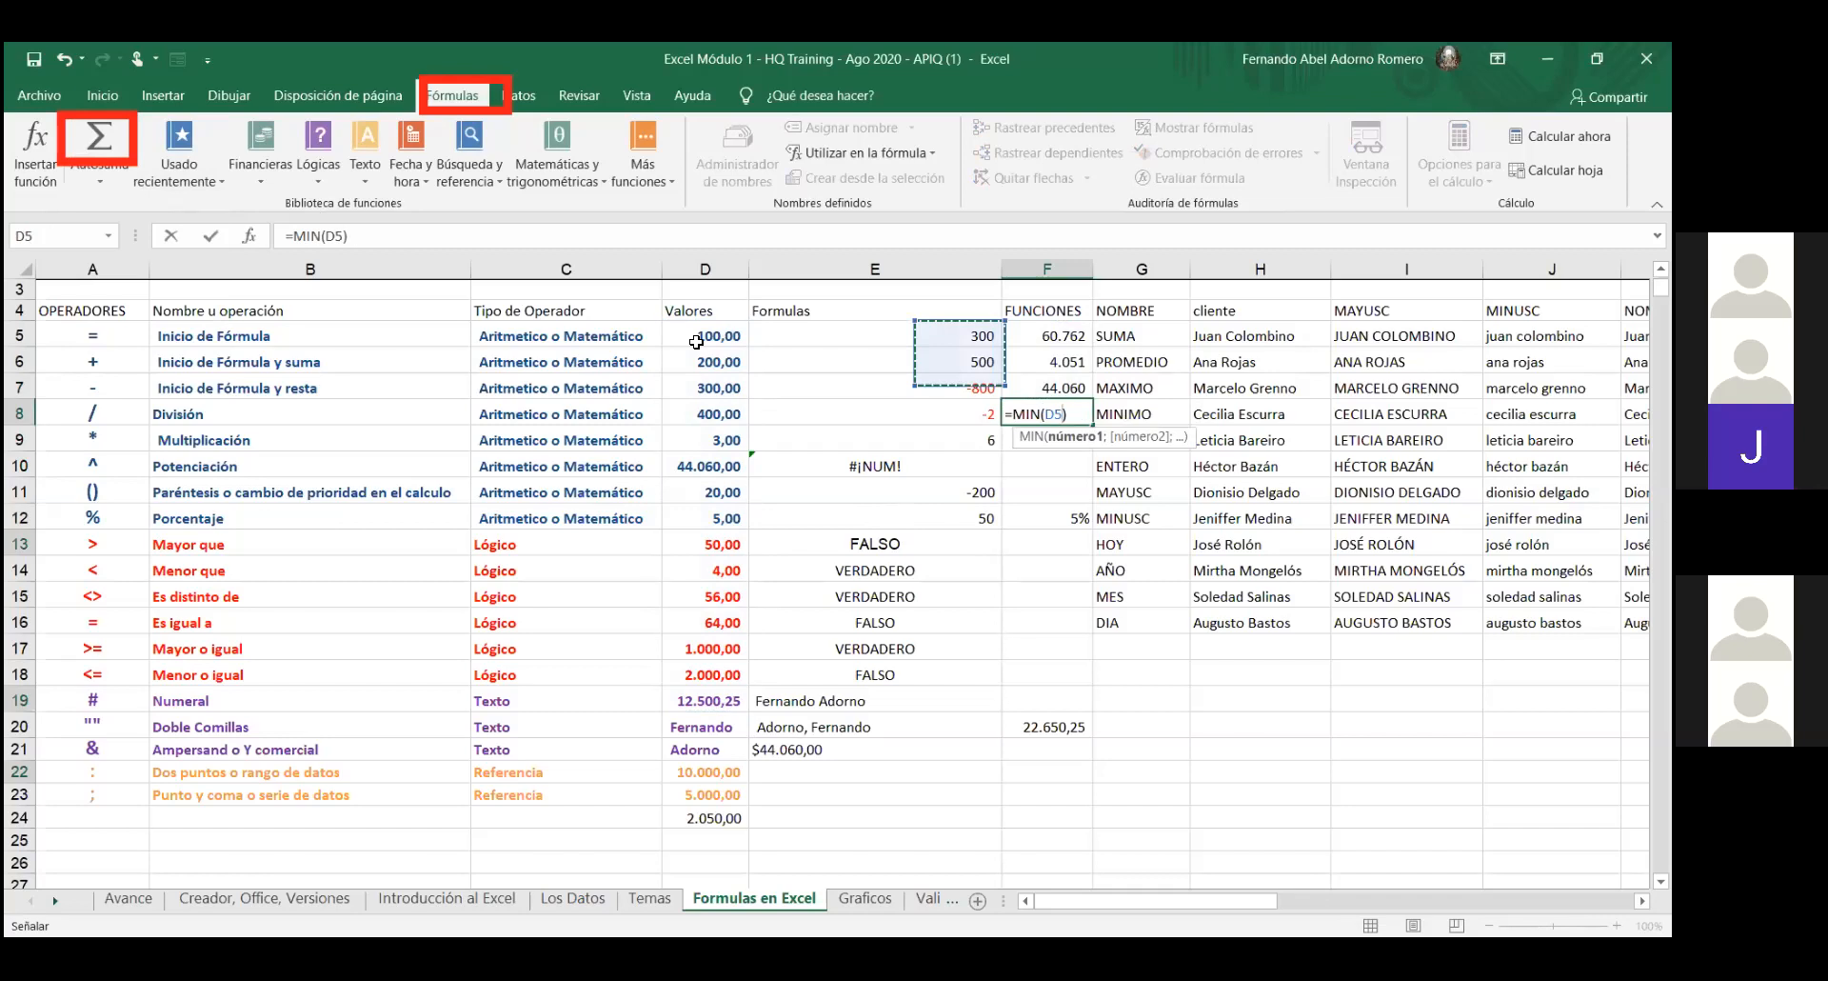
{"action": "left_click_drag", "start_coordinate": [697, 341], "coordinate": [721, 699]}
{"action": "key", "text": "Return"}
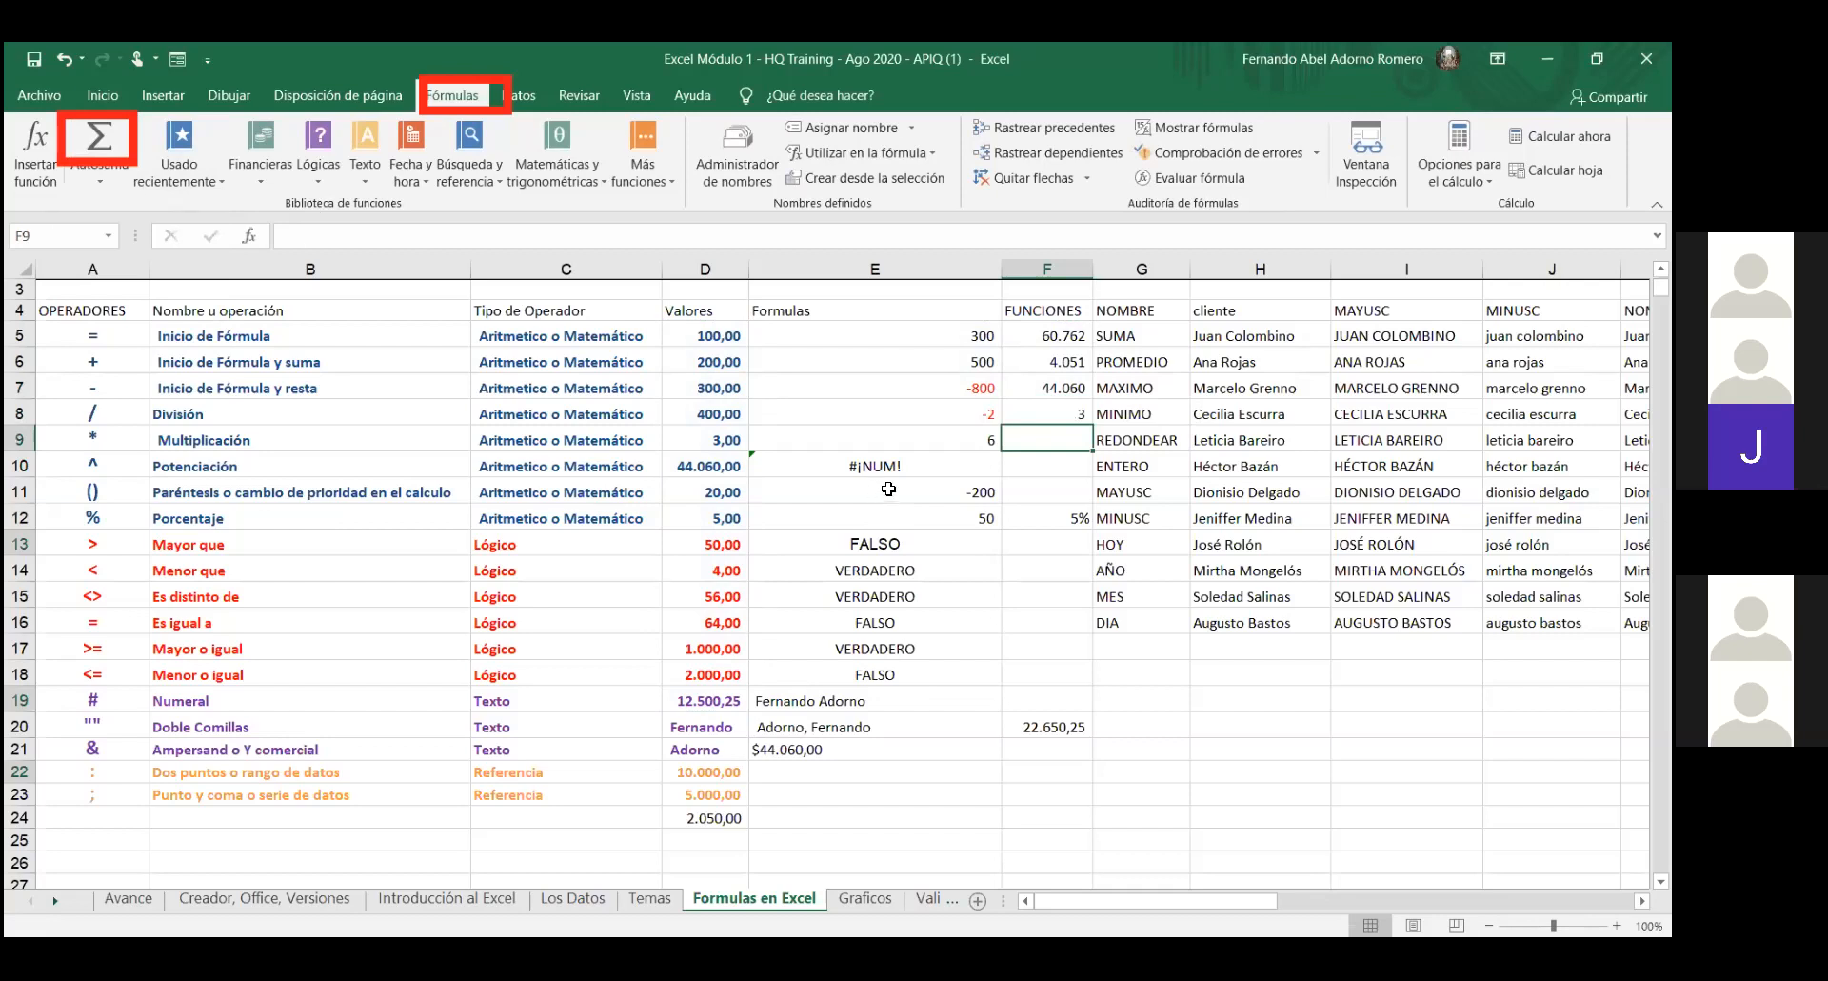
- Enter a Contar números formula over D5:D19 in F9, counting 15 values
{"action": "left_click", "coordinate": [100, 173]}
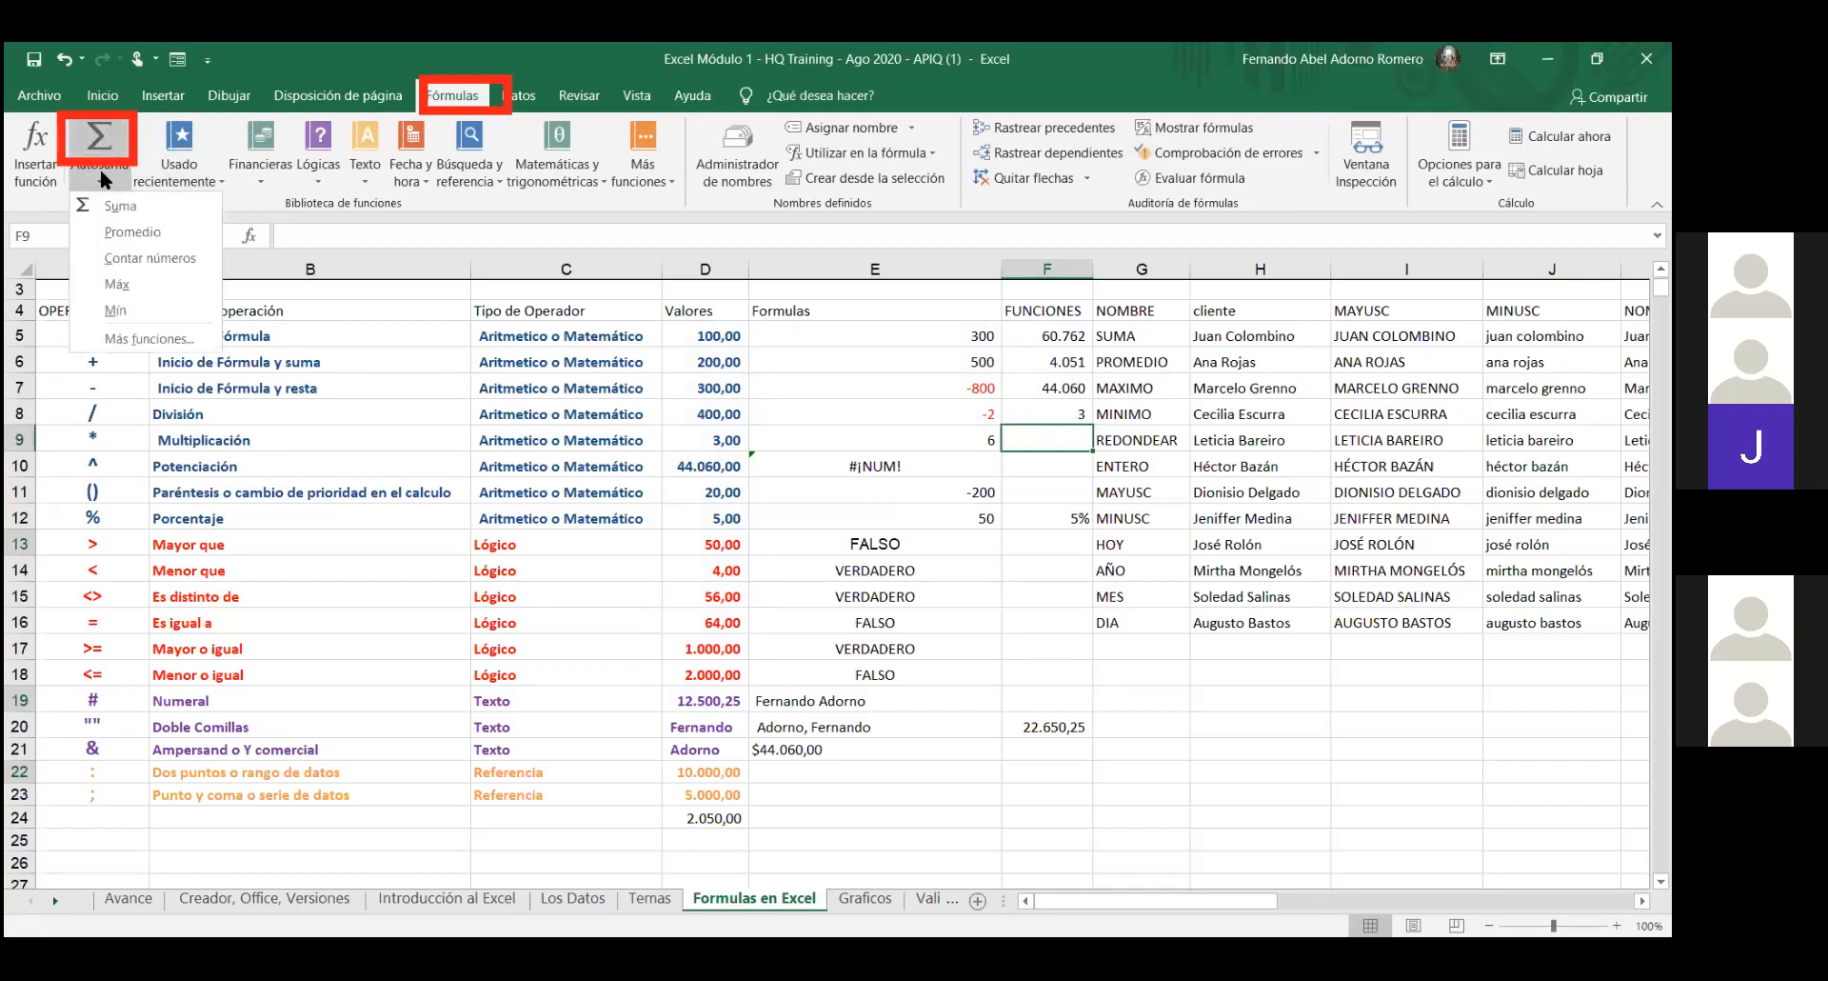
{"action": "left_click", "coordinate": [1100, 444]}
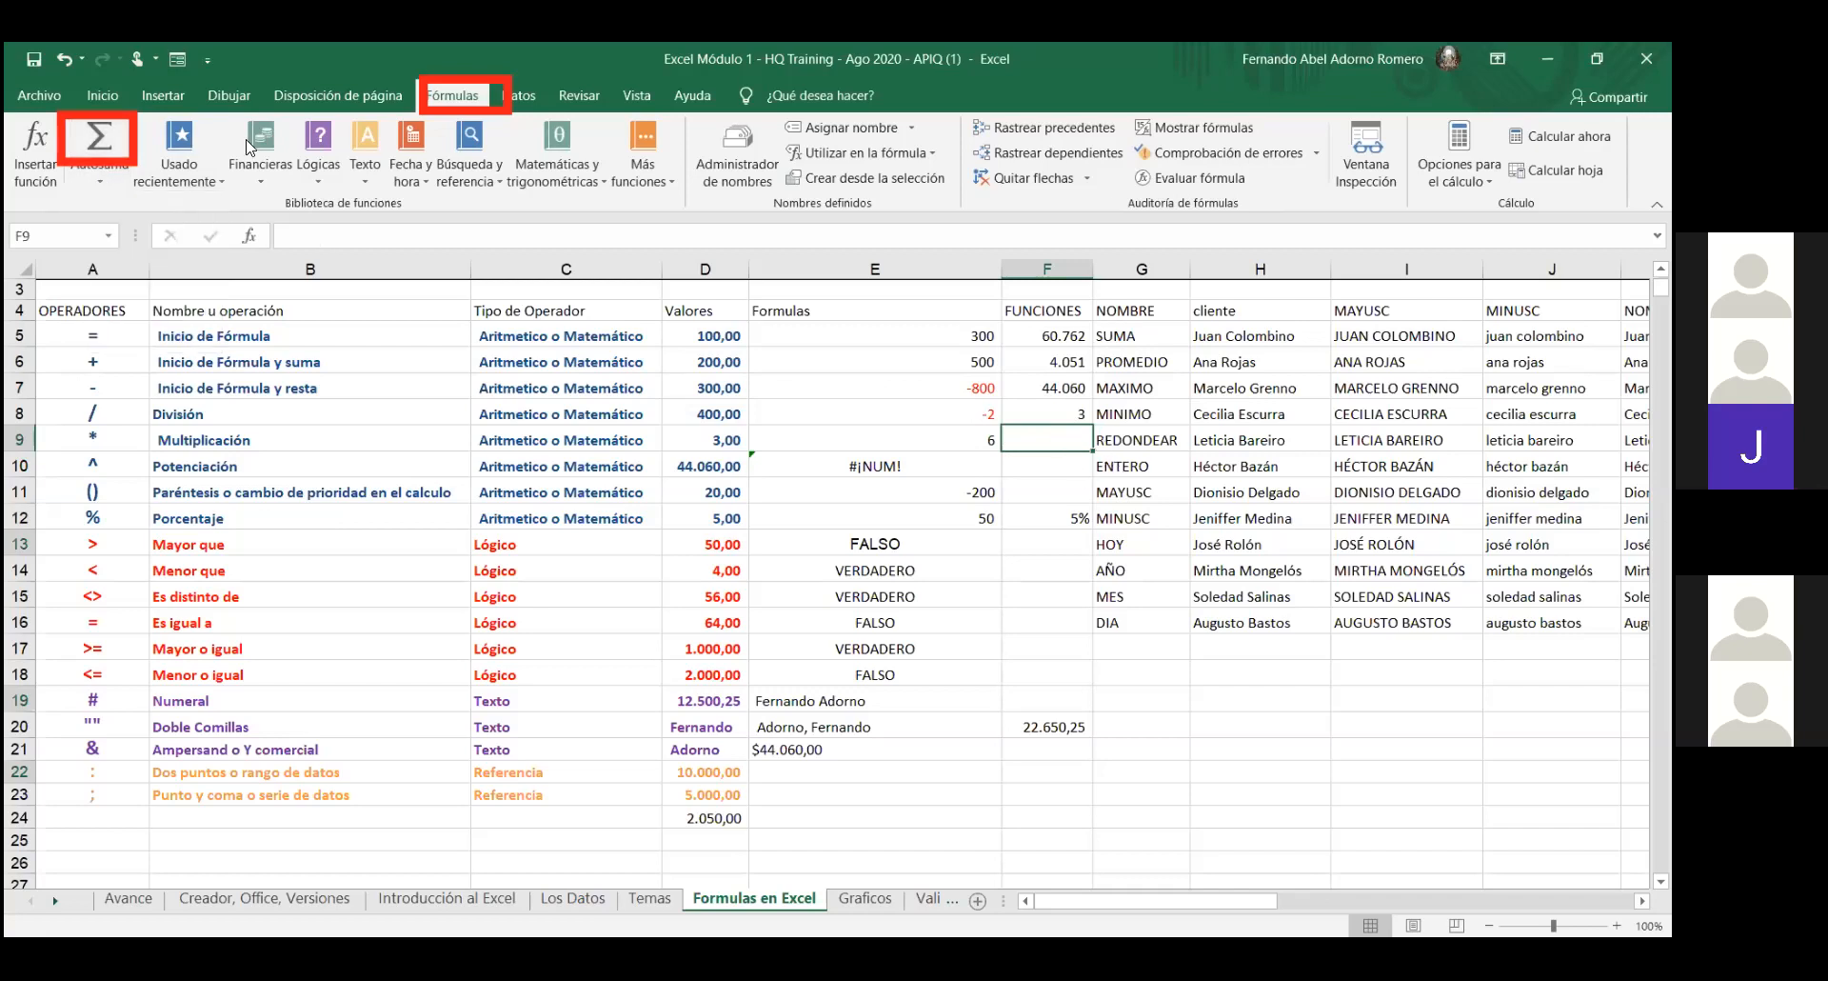
{"action": "left_click", "coordinate": [106, 181]}
{"action": "left_click", "coordinate": [125, 254]}
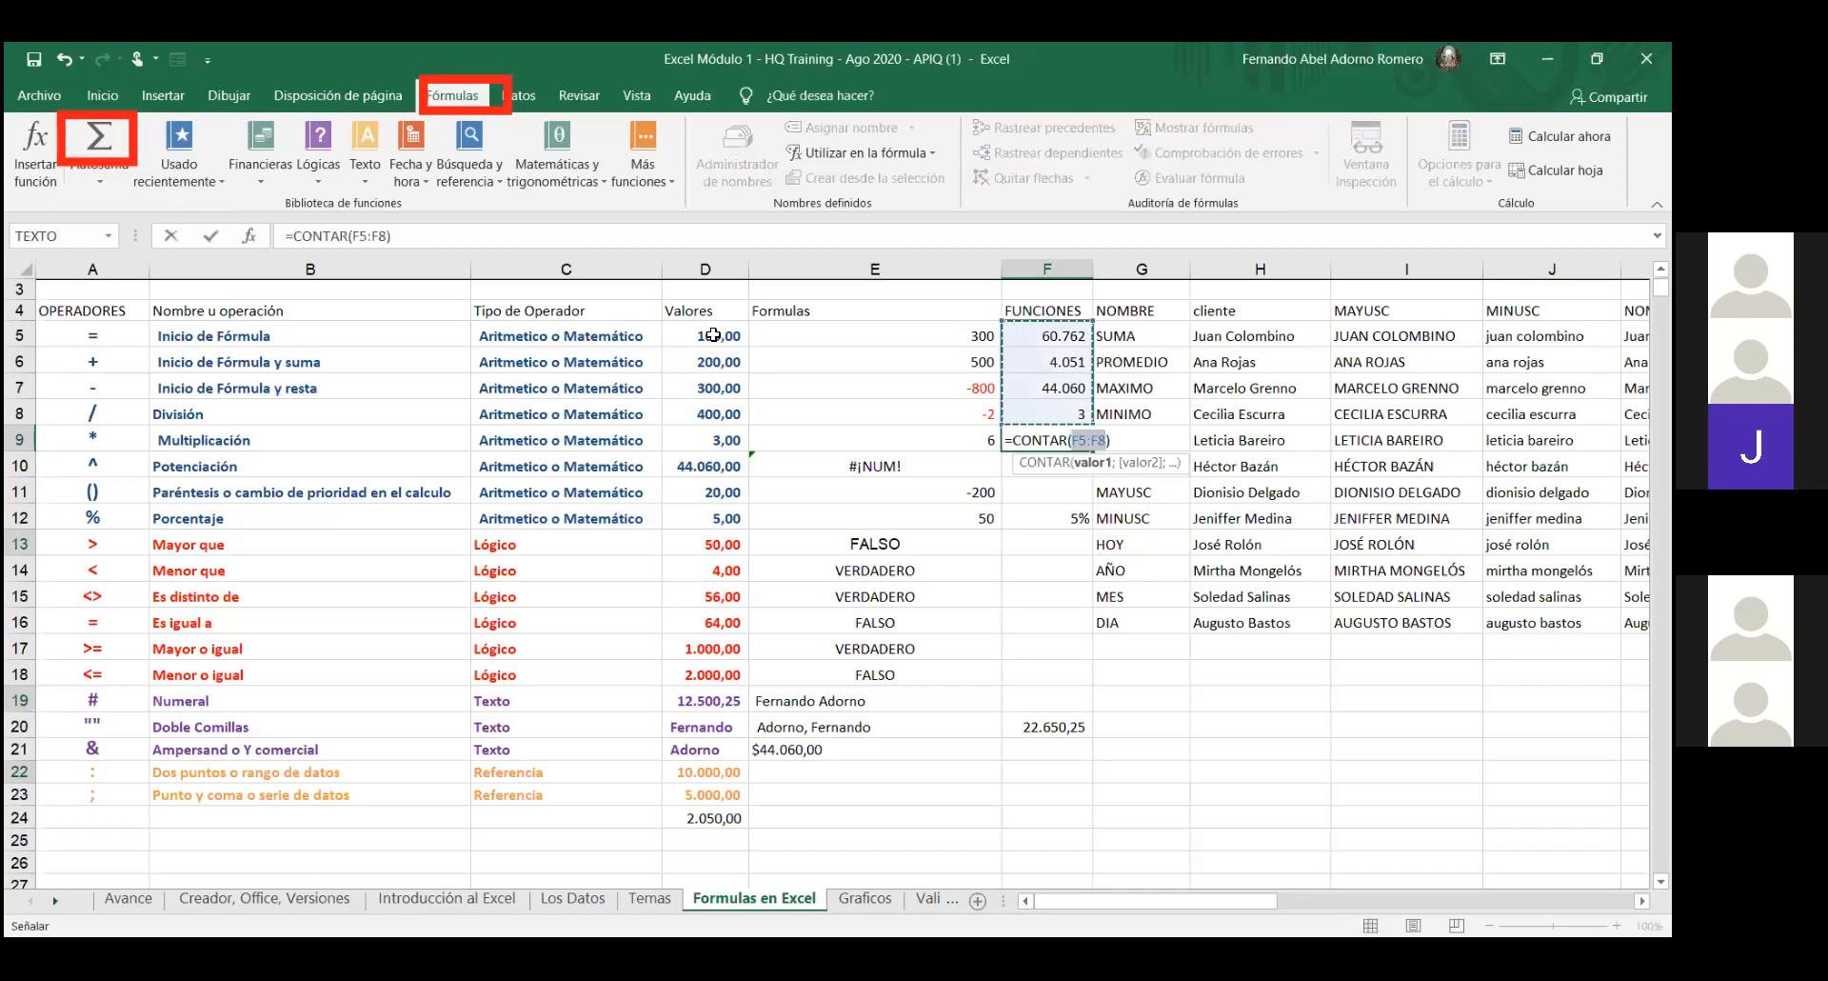
{"action": "left_click", "coordinate": [713, 336]}
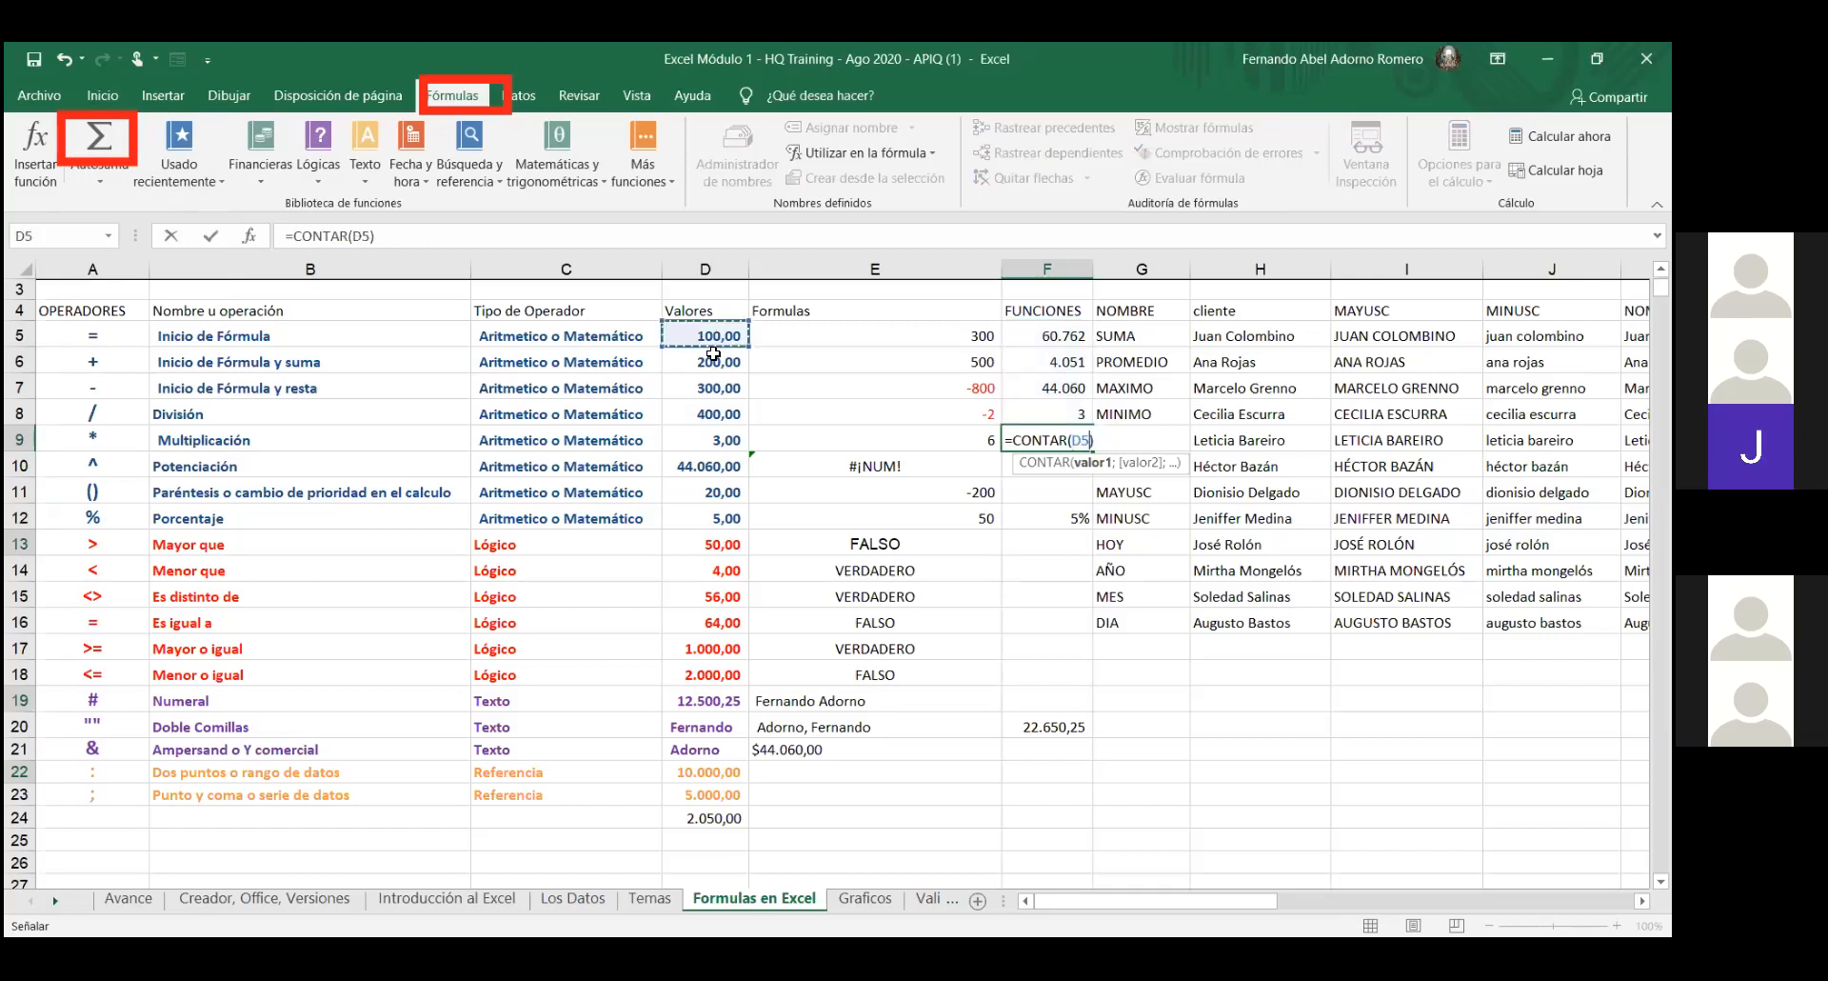
{"action": "left_click_drag", "start_coordinate": [713, 354], "coordinate": [705, 700]}
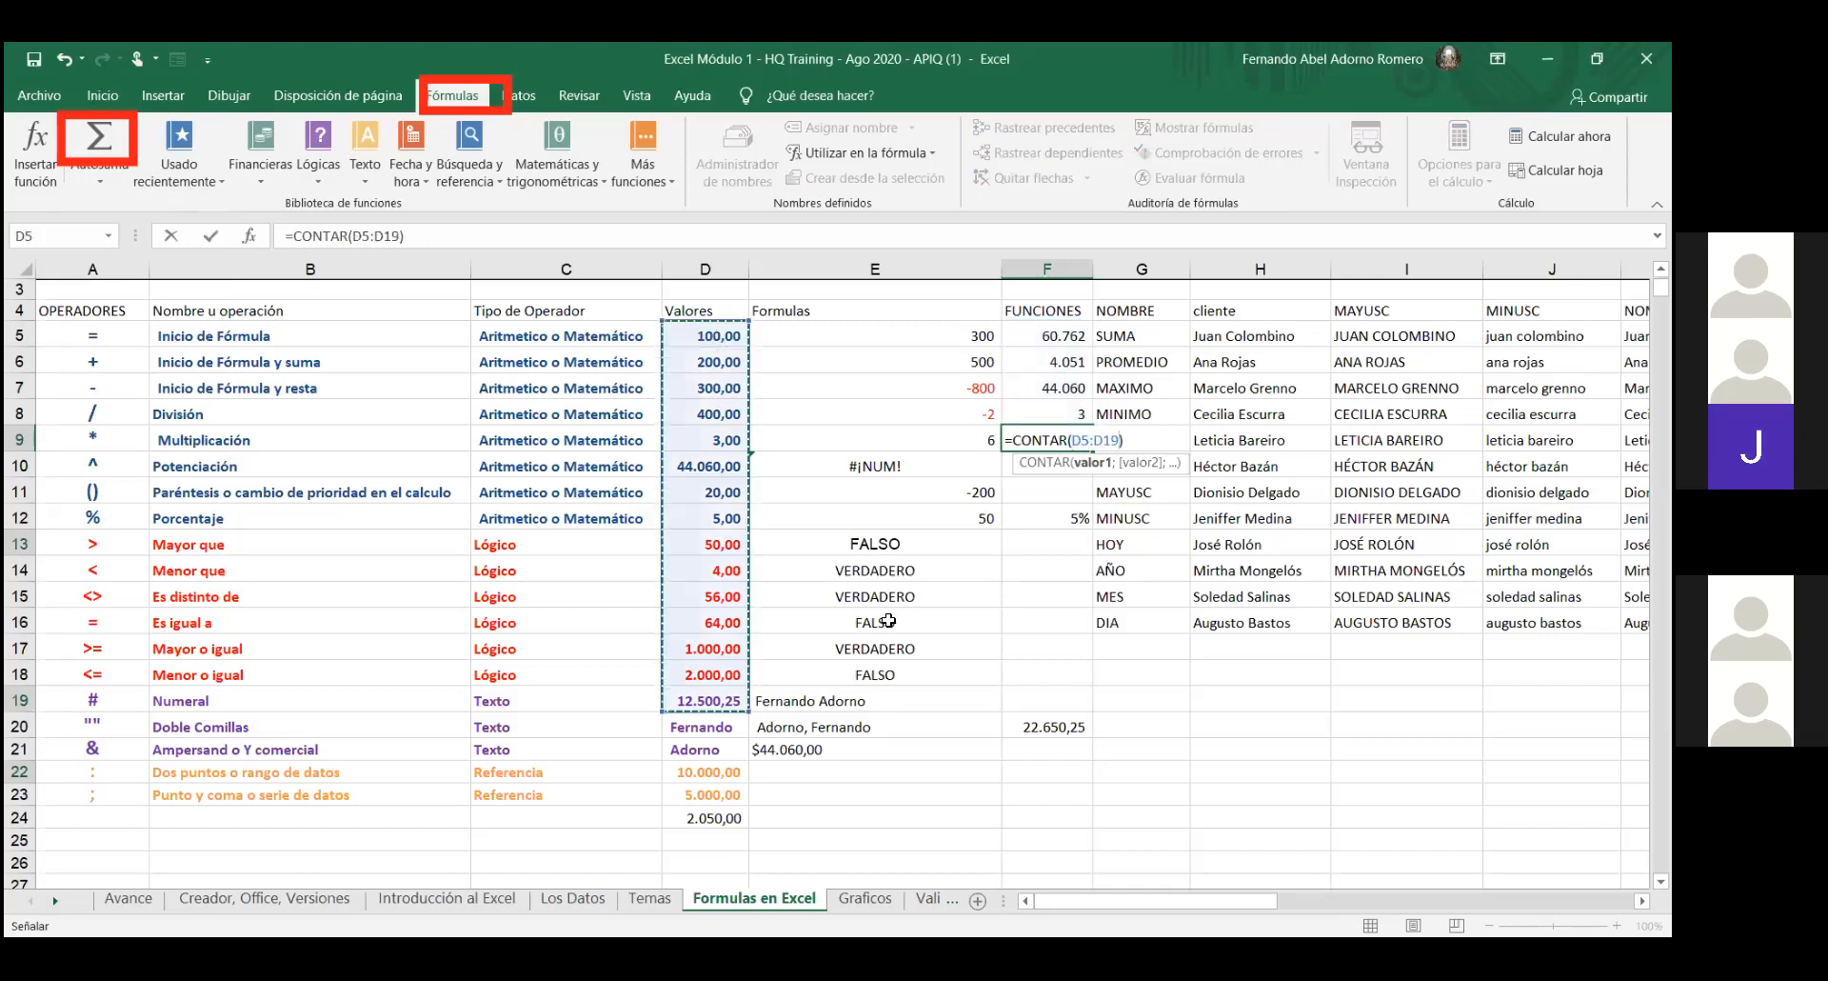
{"action": "key", "text": "Return"}
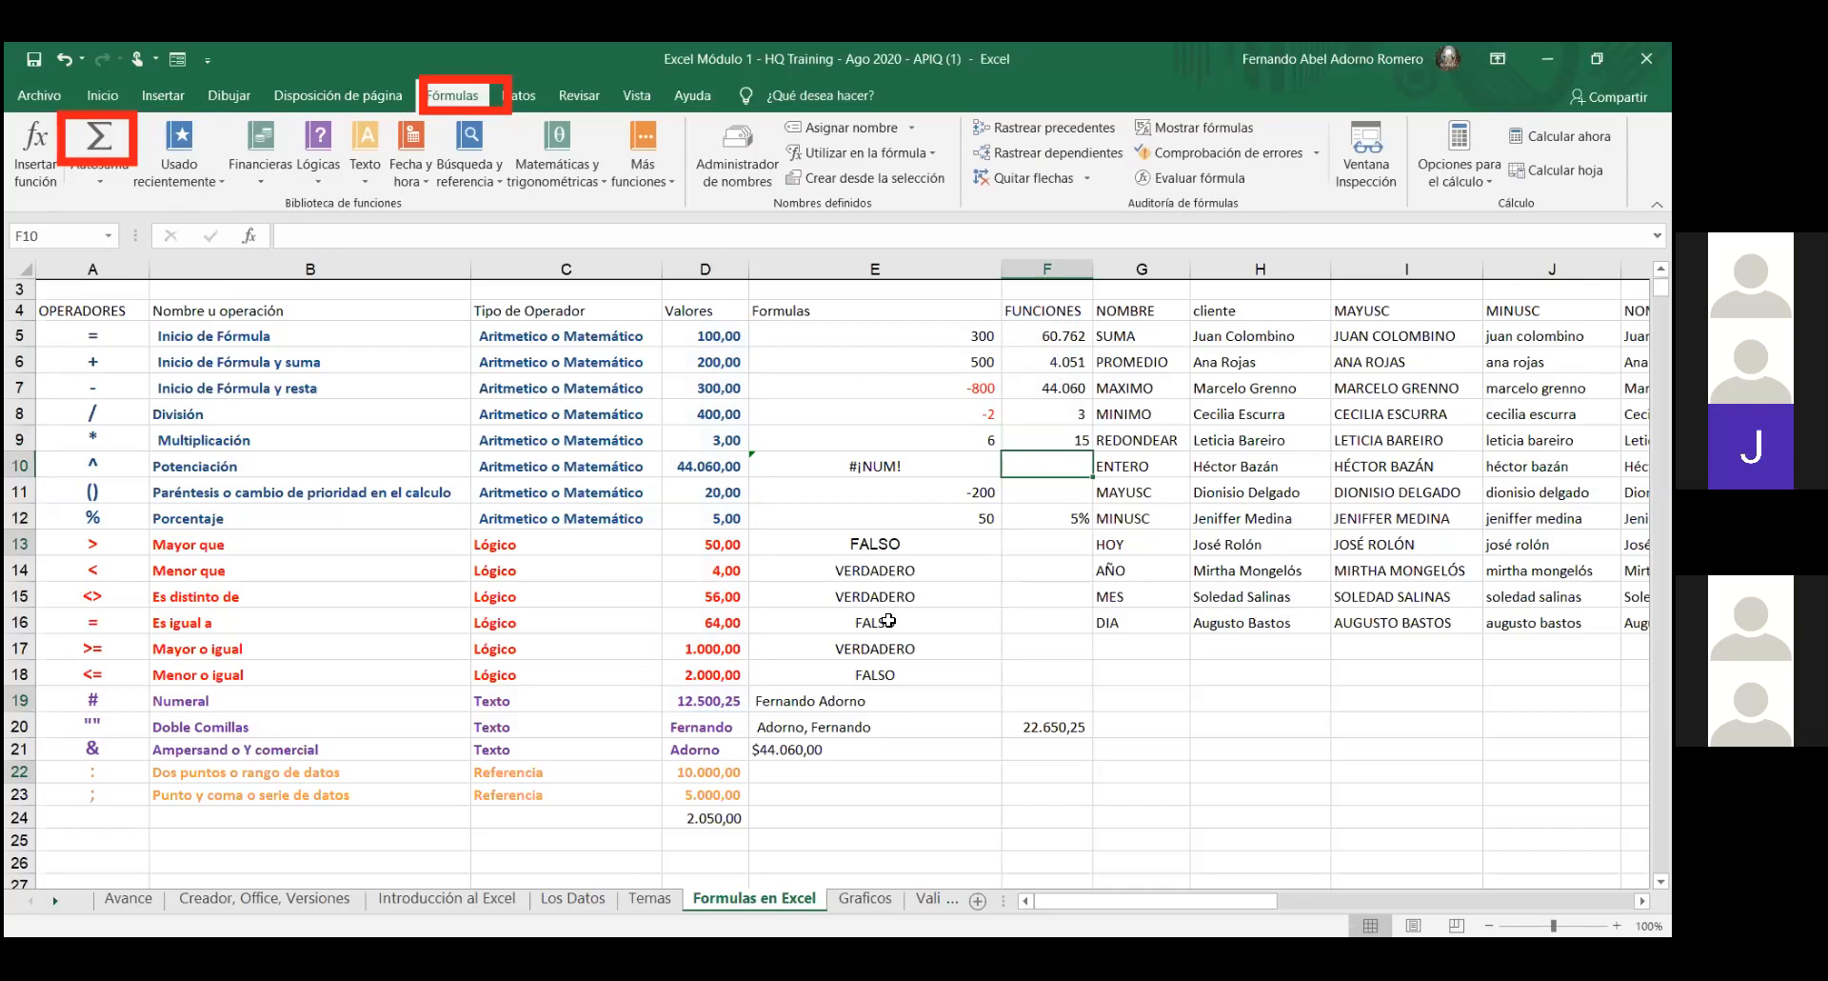
- Enter =F5/F9 in F10 beside ENTERO, showing 4.051
{"action": "type", "text": "="}
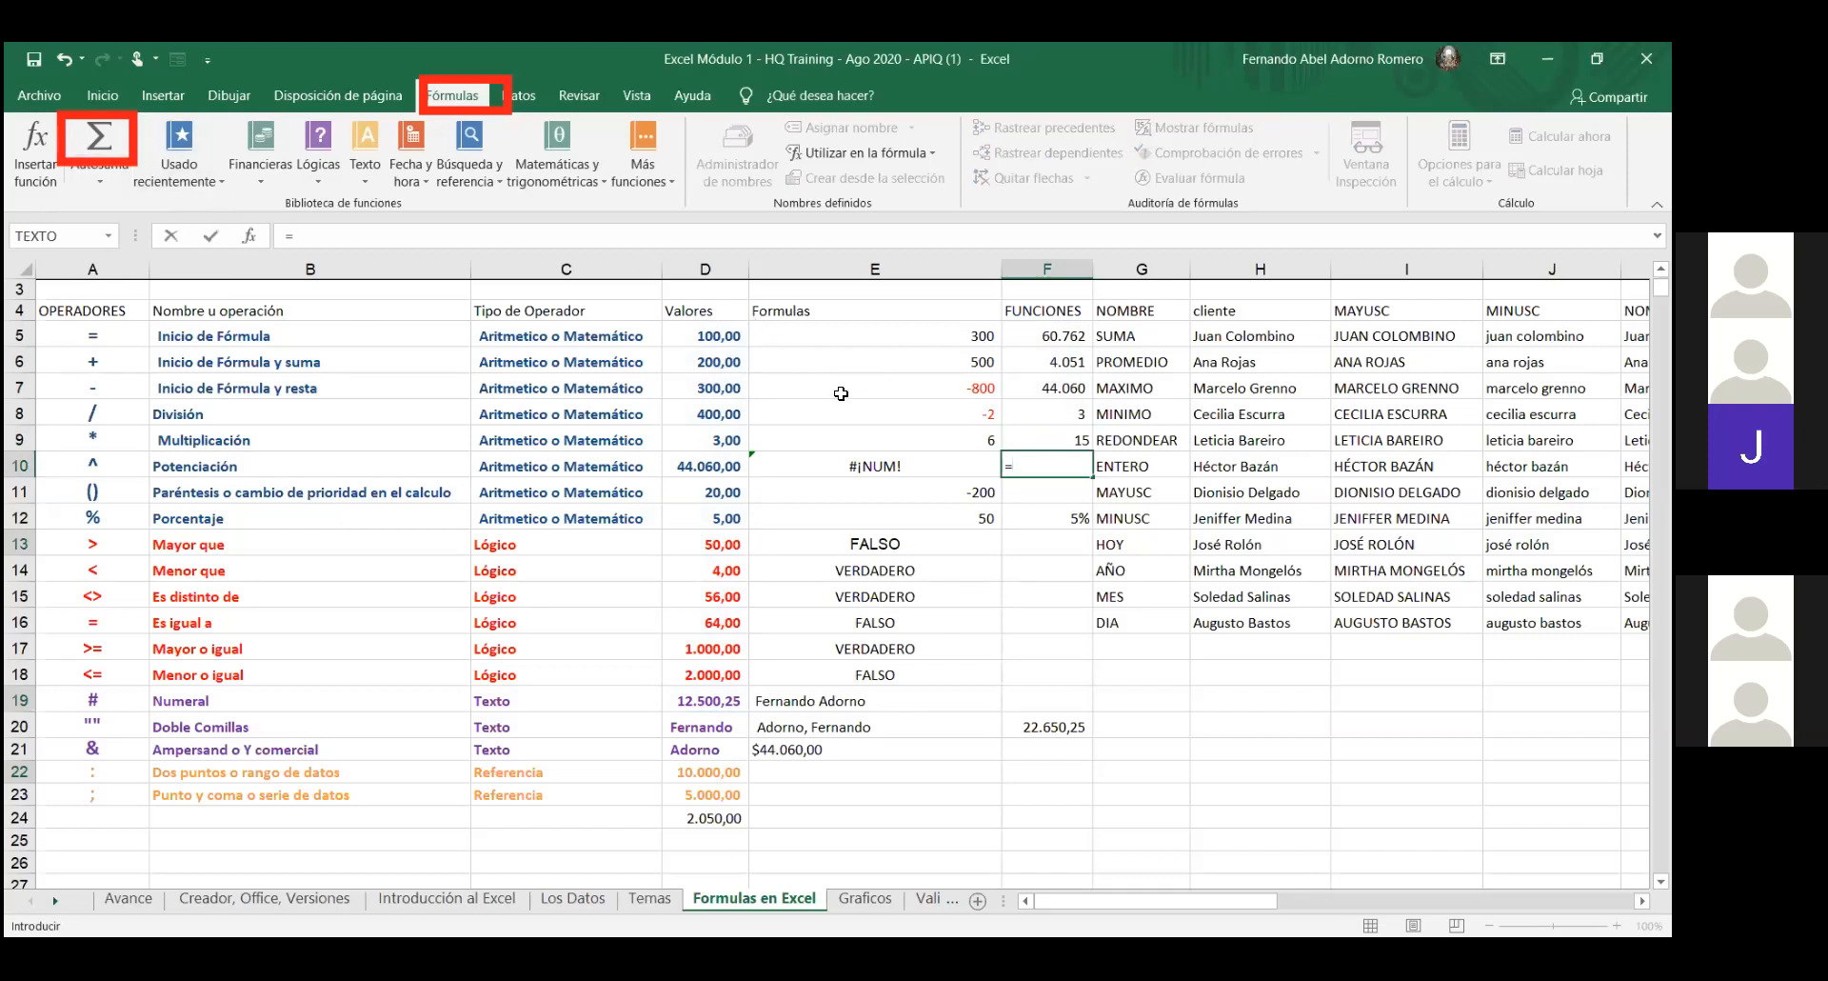
{"action": "left_click", "coordinate": [1066, 345]}
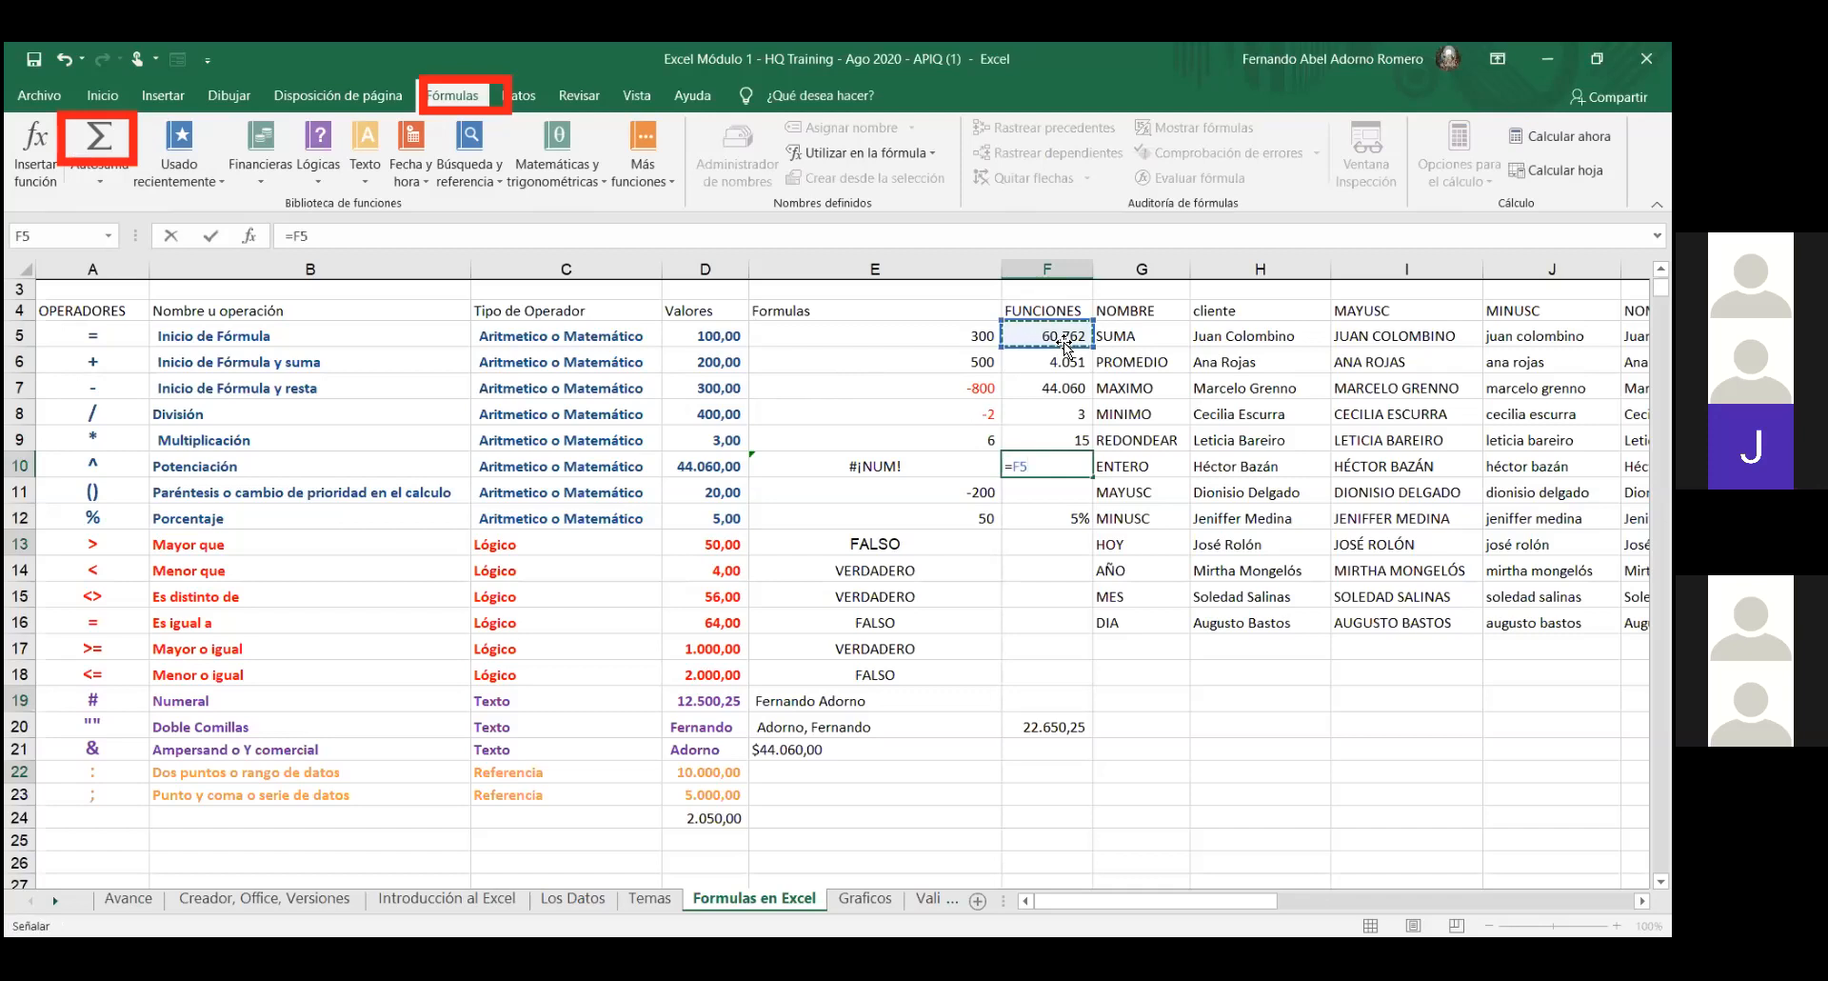
{"action": "type", "text": "/"}
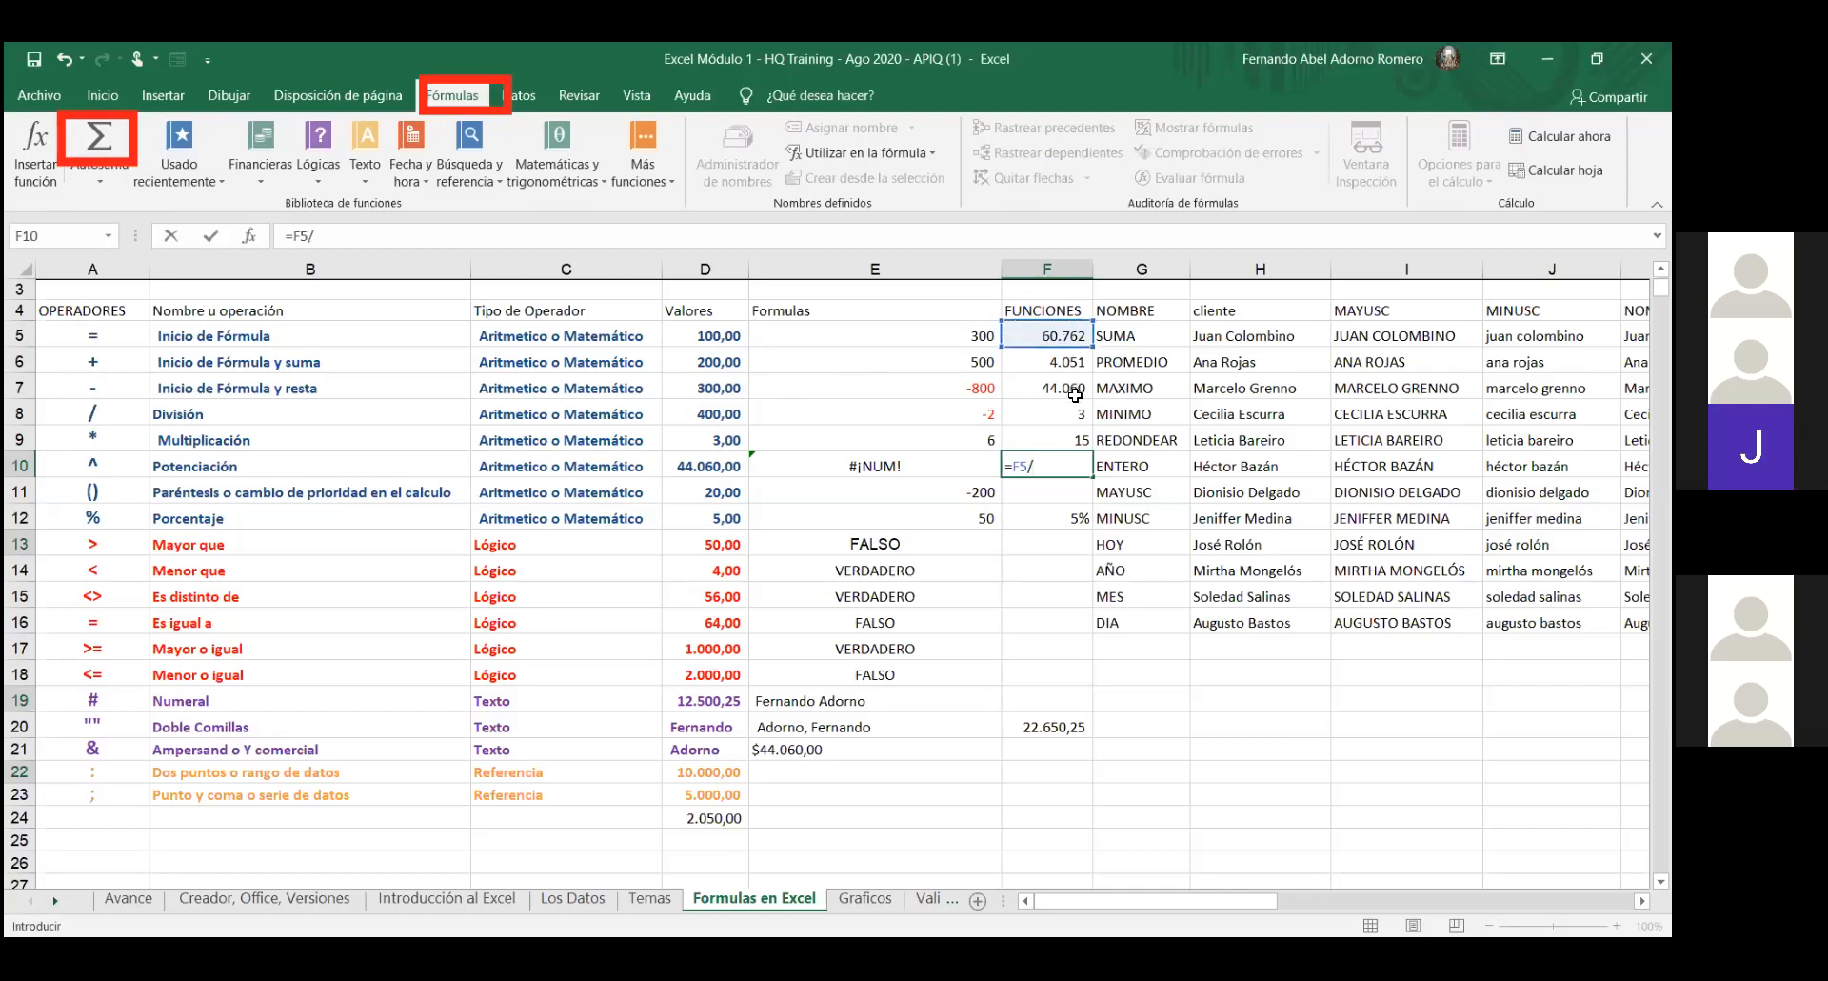
{"action": "left_click", "coordinate": [1075, 436]}
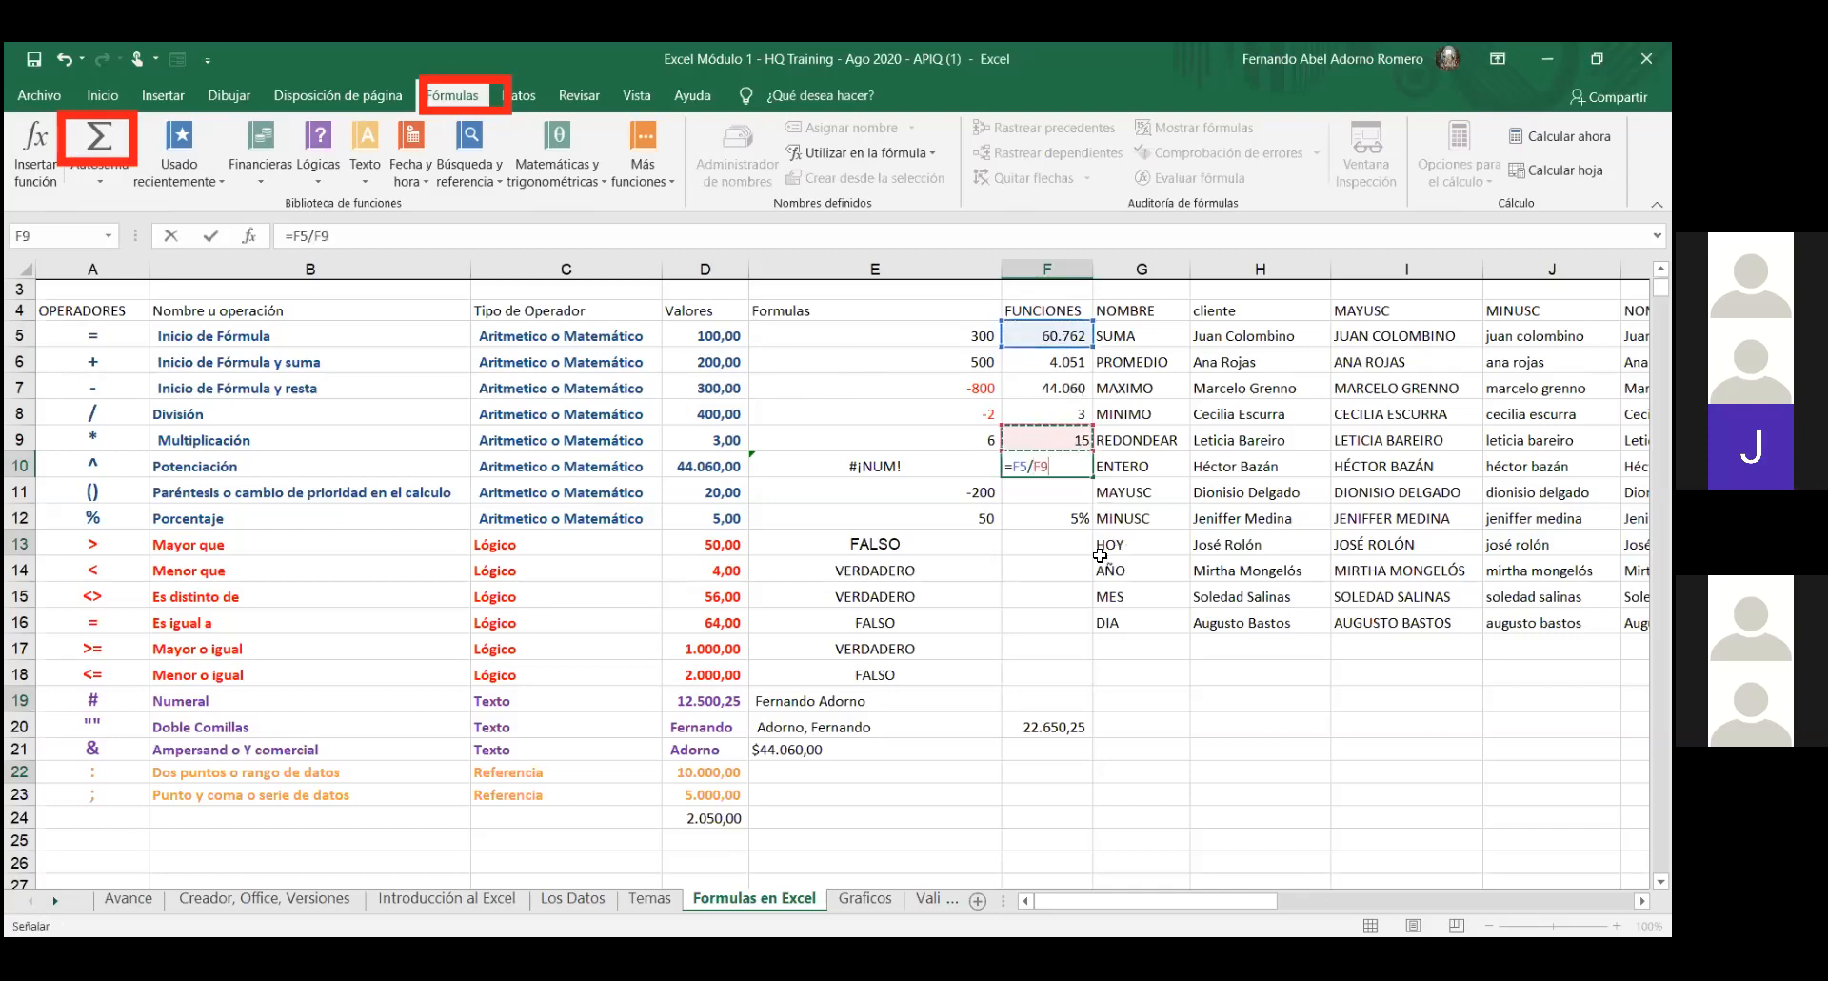
{"action": "key", "text": "Return"}
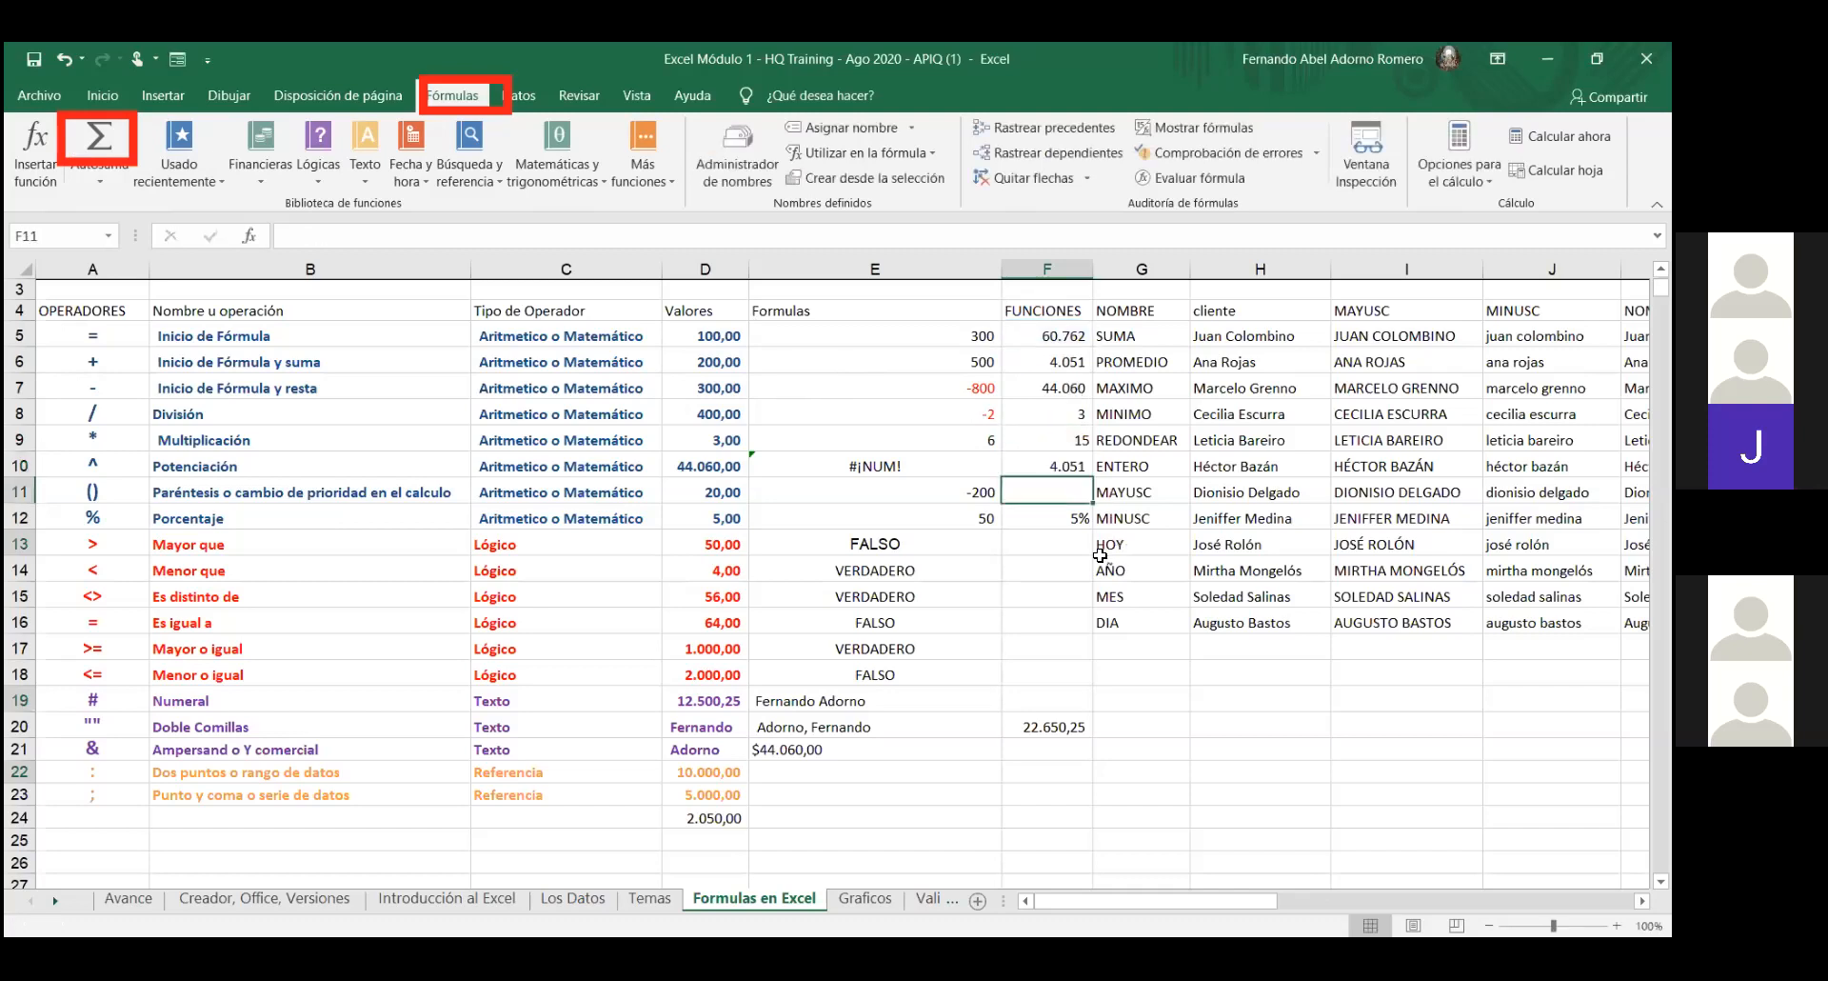